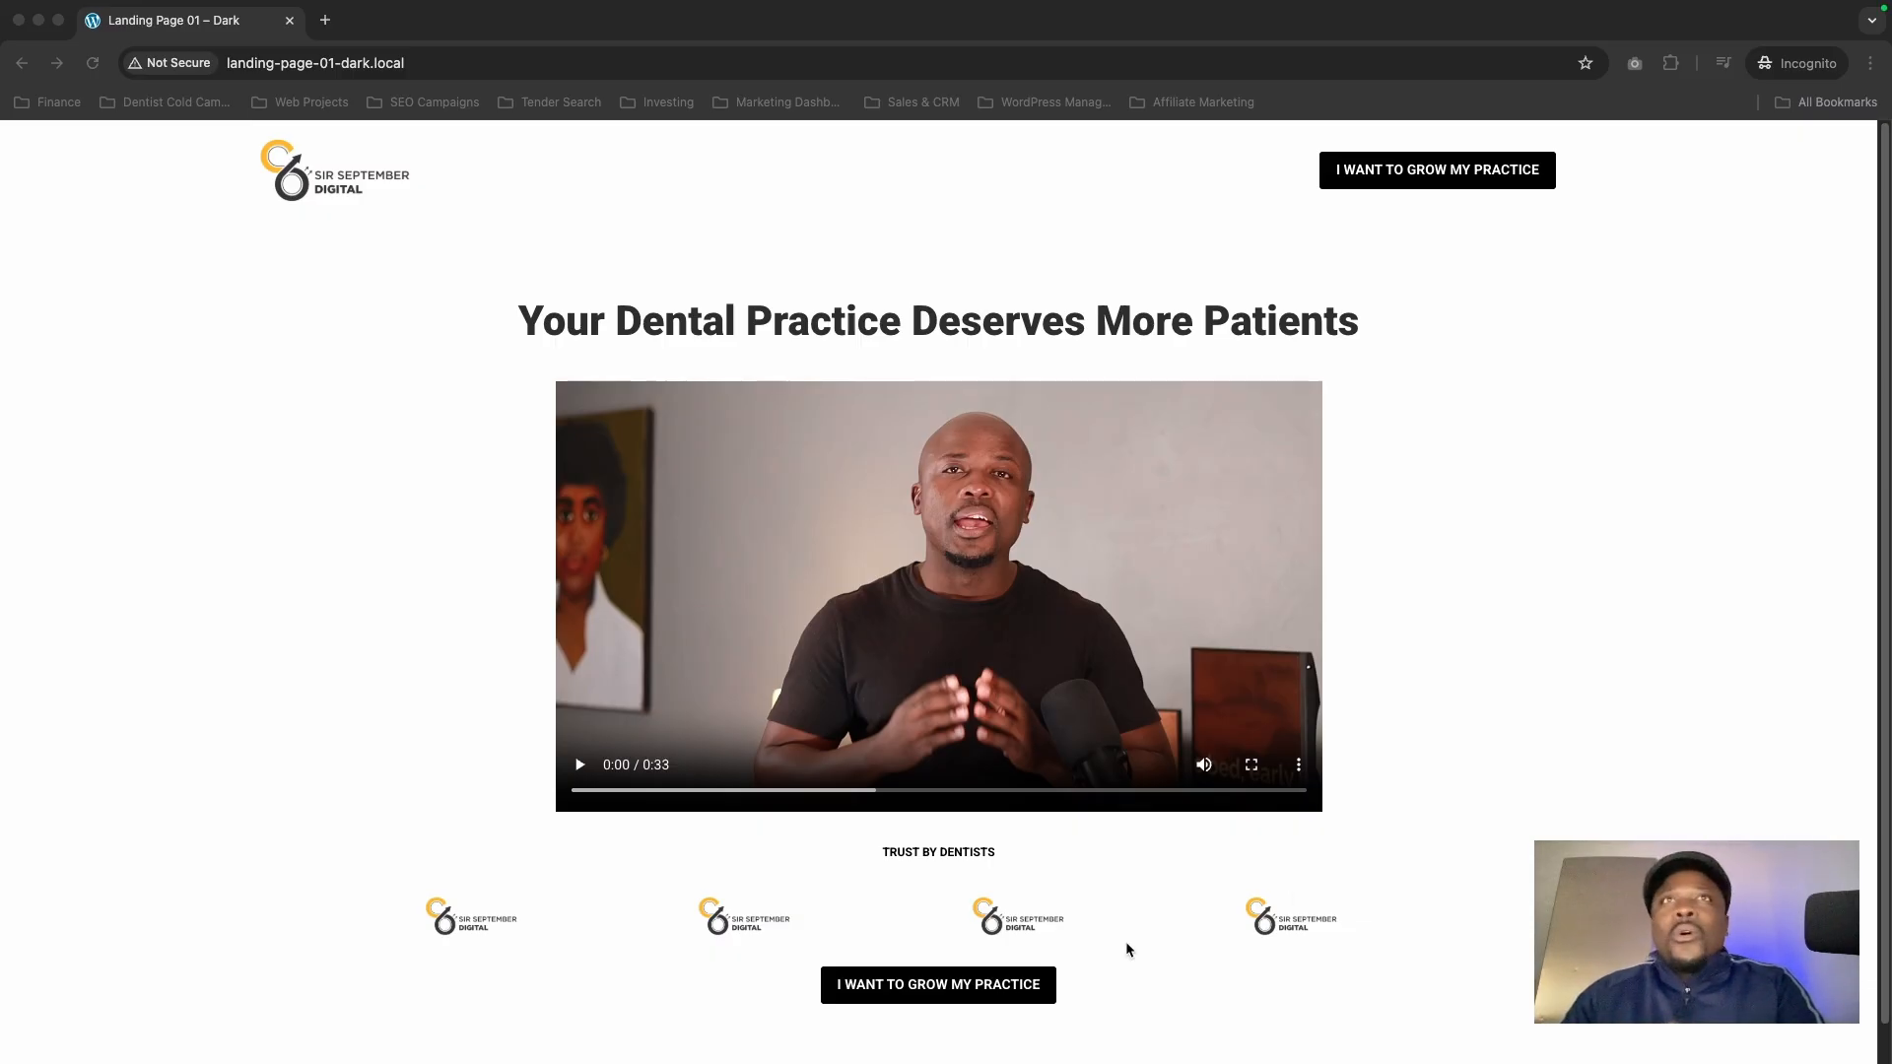
# Step: Examine the example landing page's headline and play a moment of its video
pyautogui.click(1641, 662)
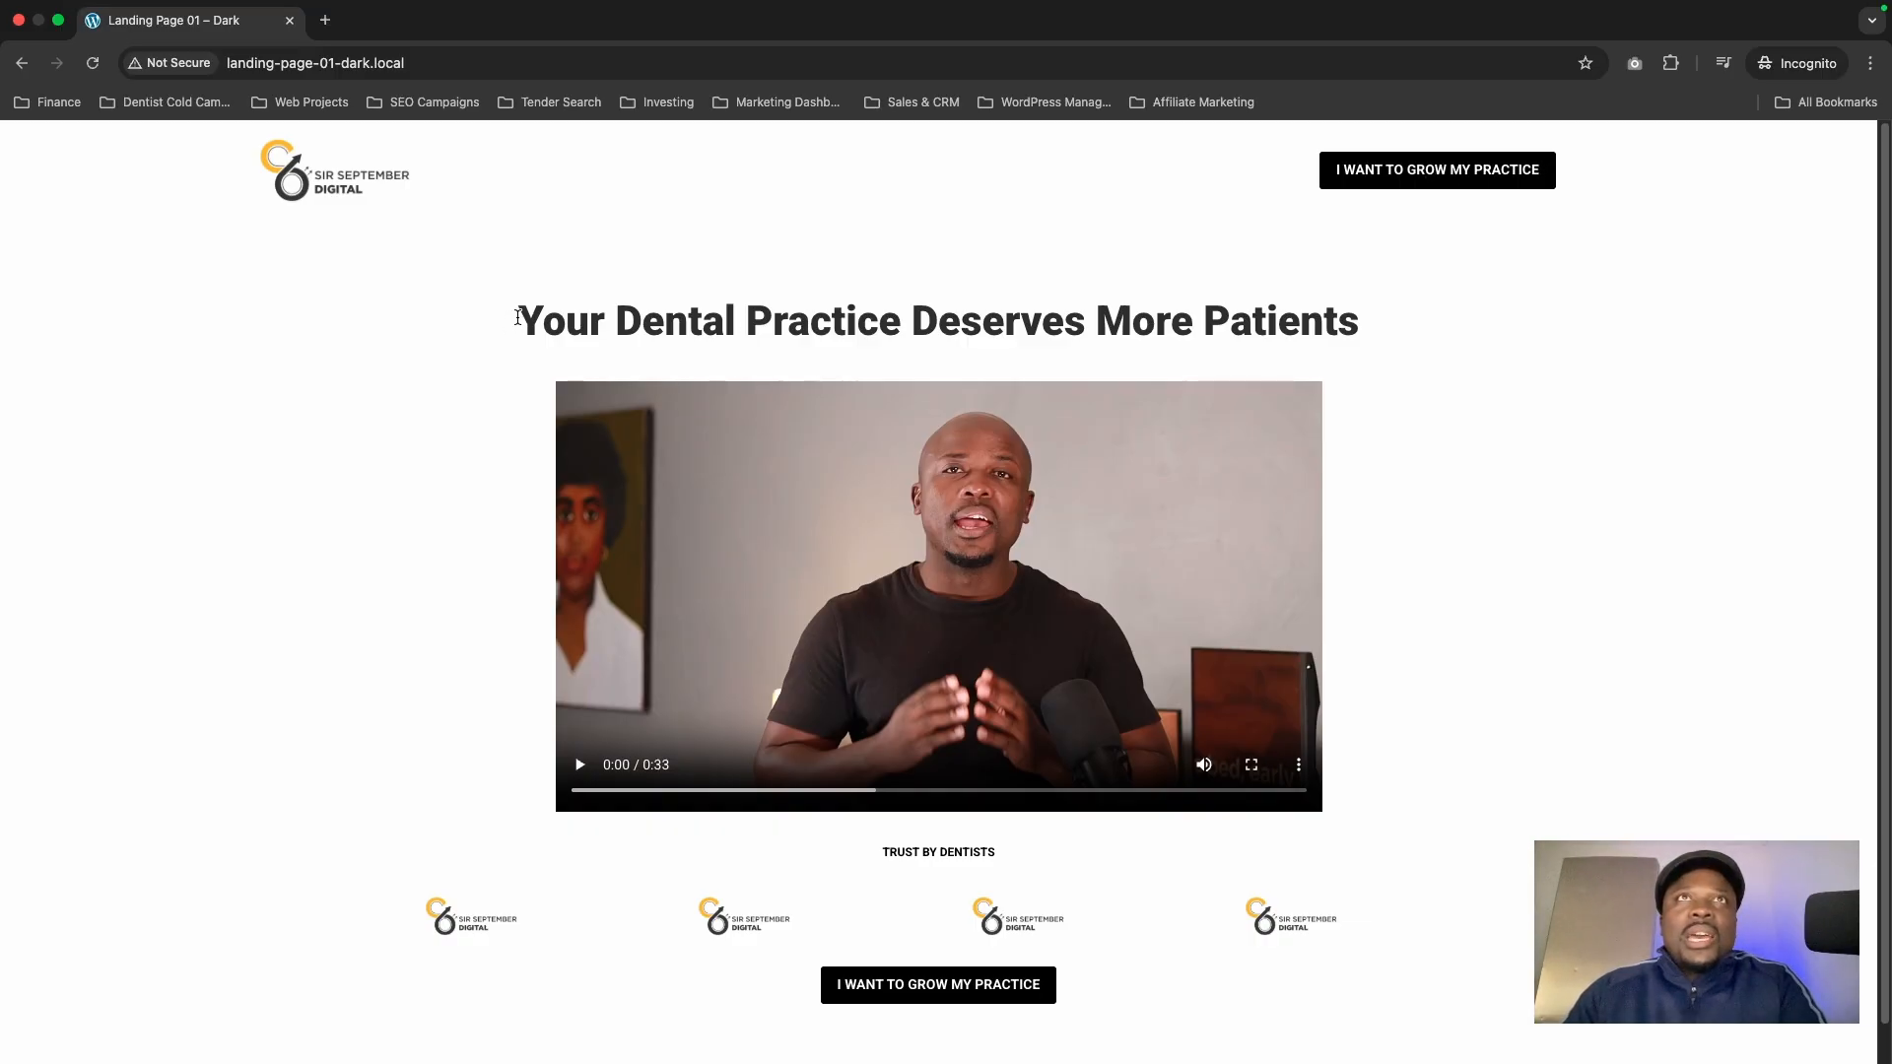
pyautogui.moveTo(515, 325); pyautogui.dragTo(740, 332)
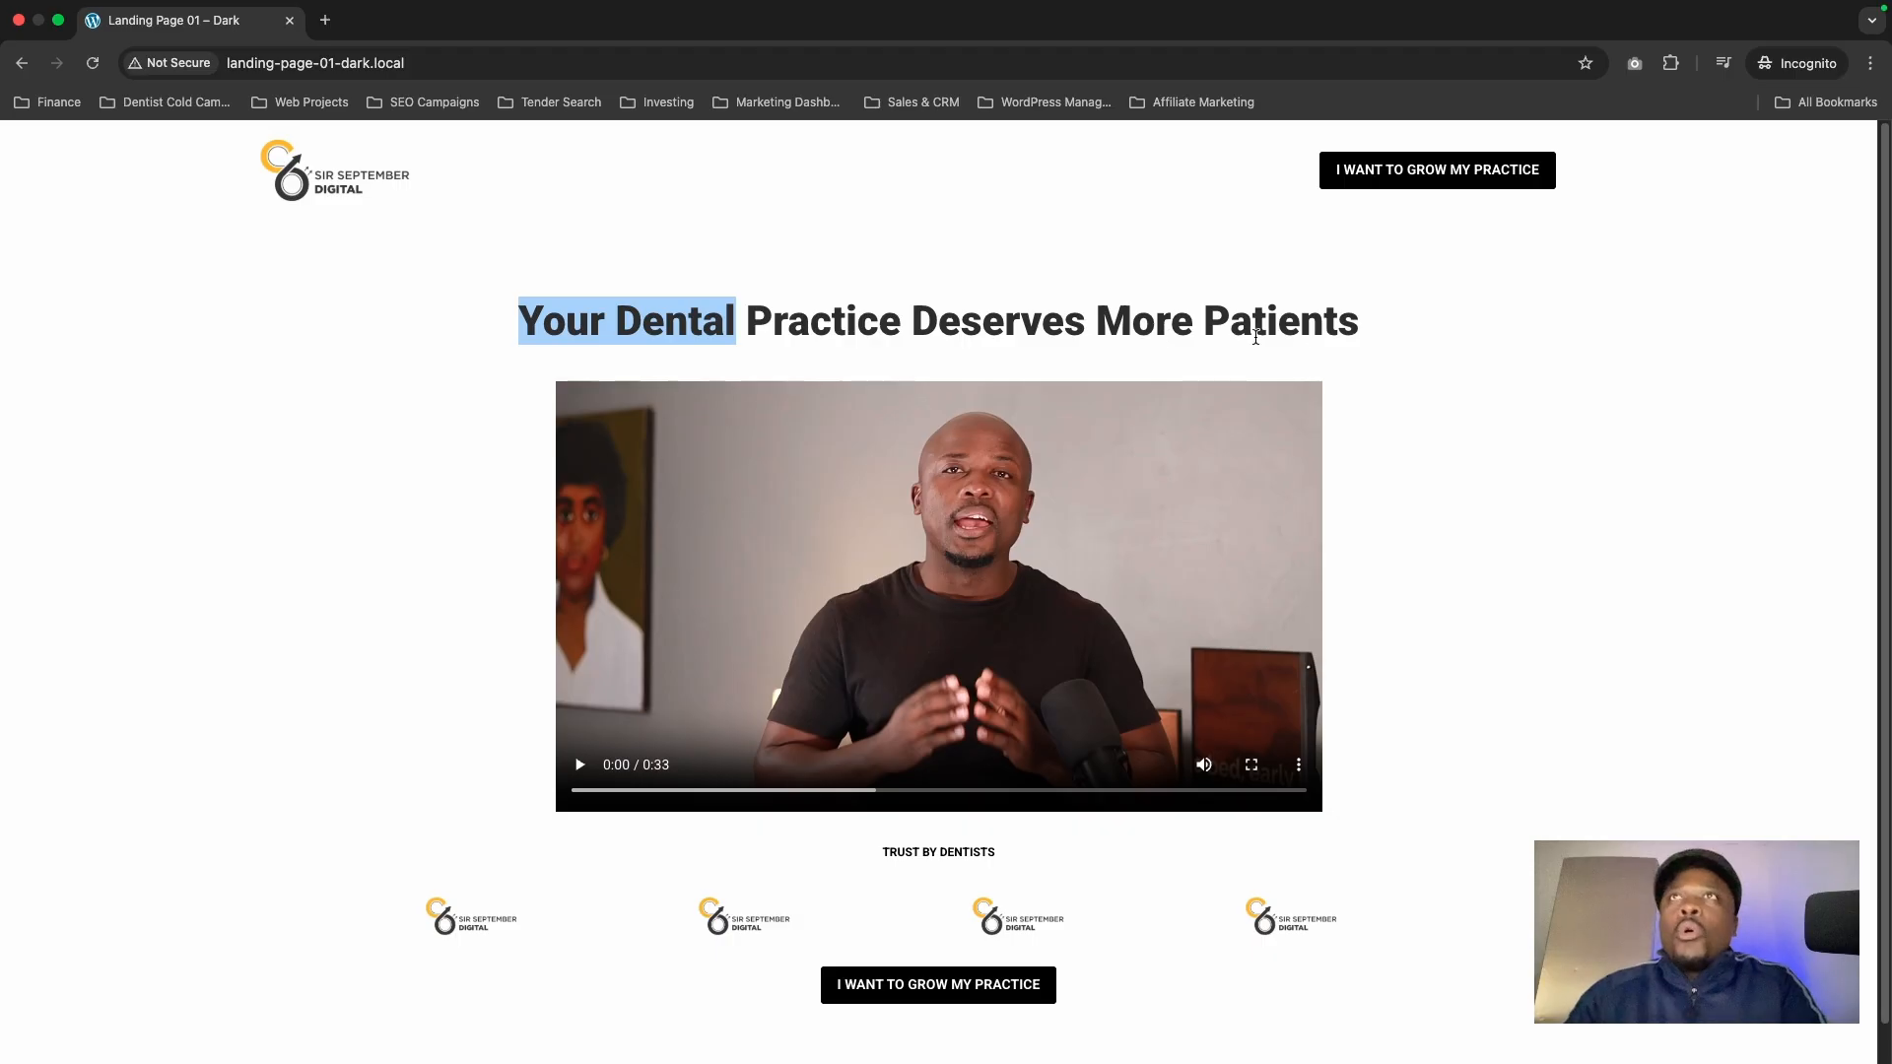
pyautogui.click(1375, 352)
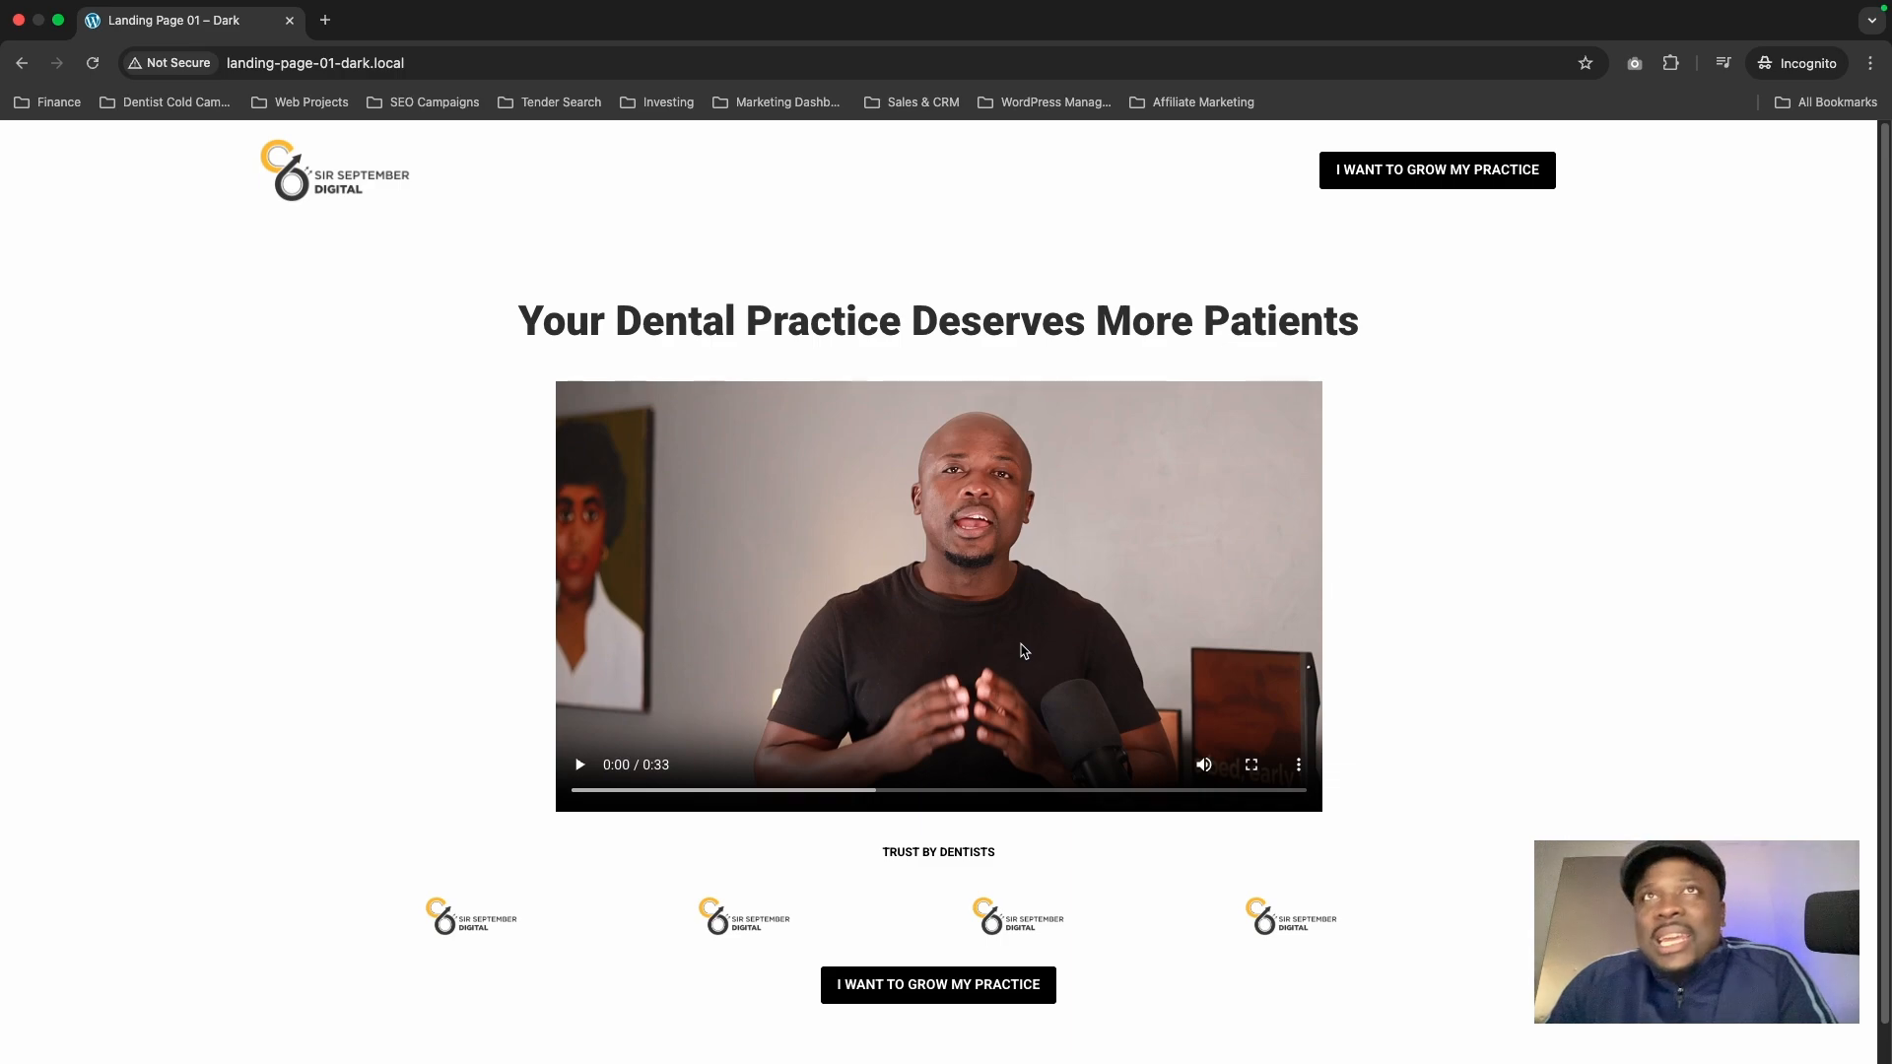
pyautogui.click(1024, 650)
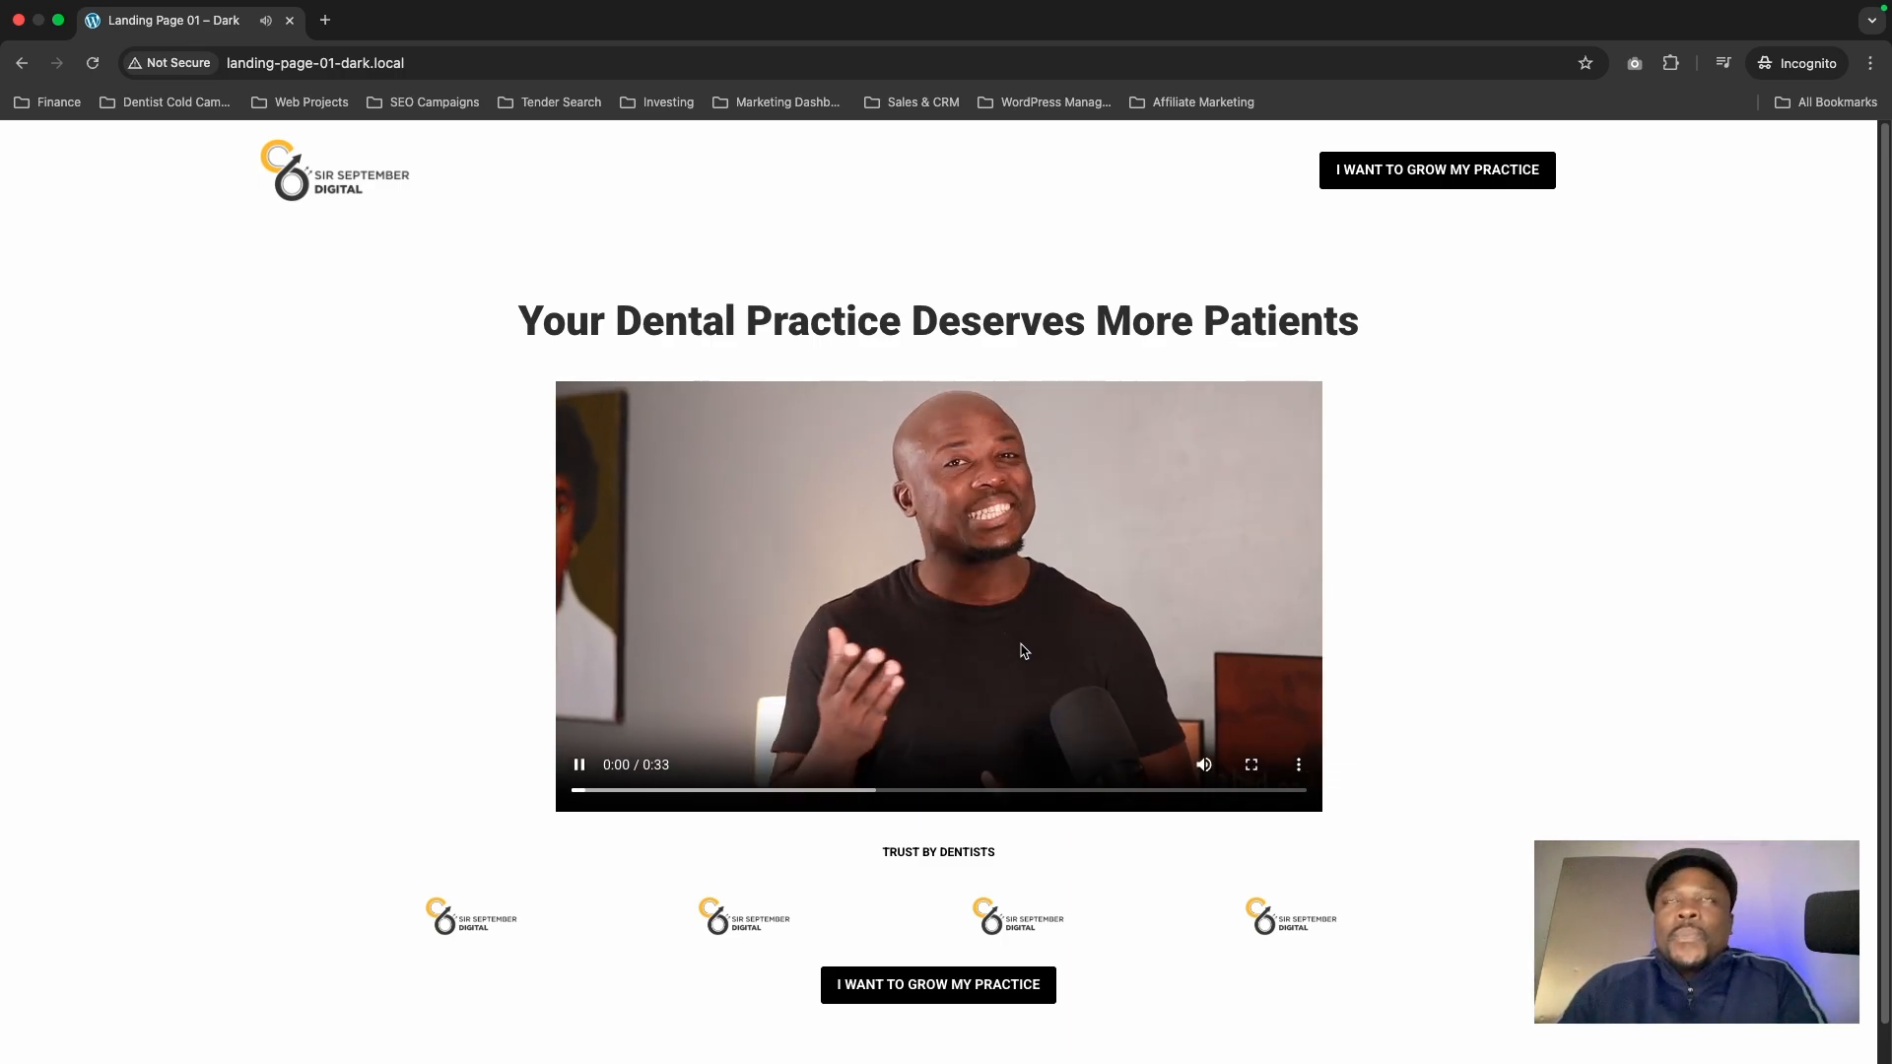
pyautogui.click(1060, 619)
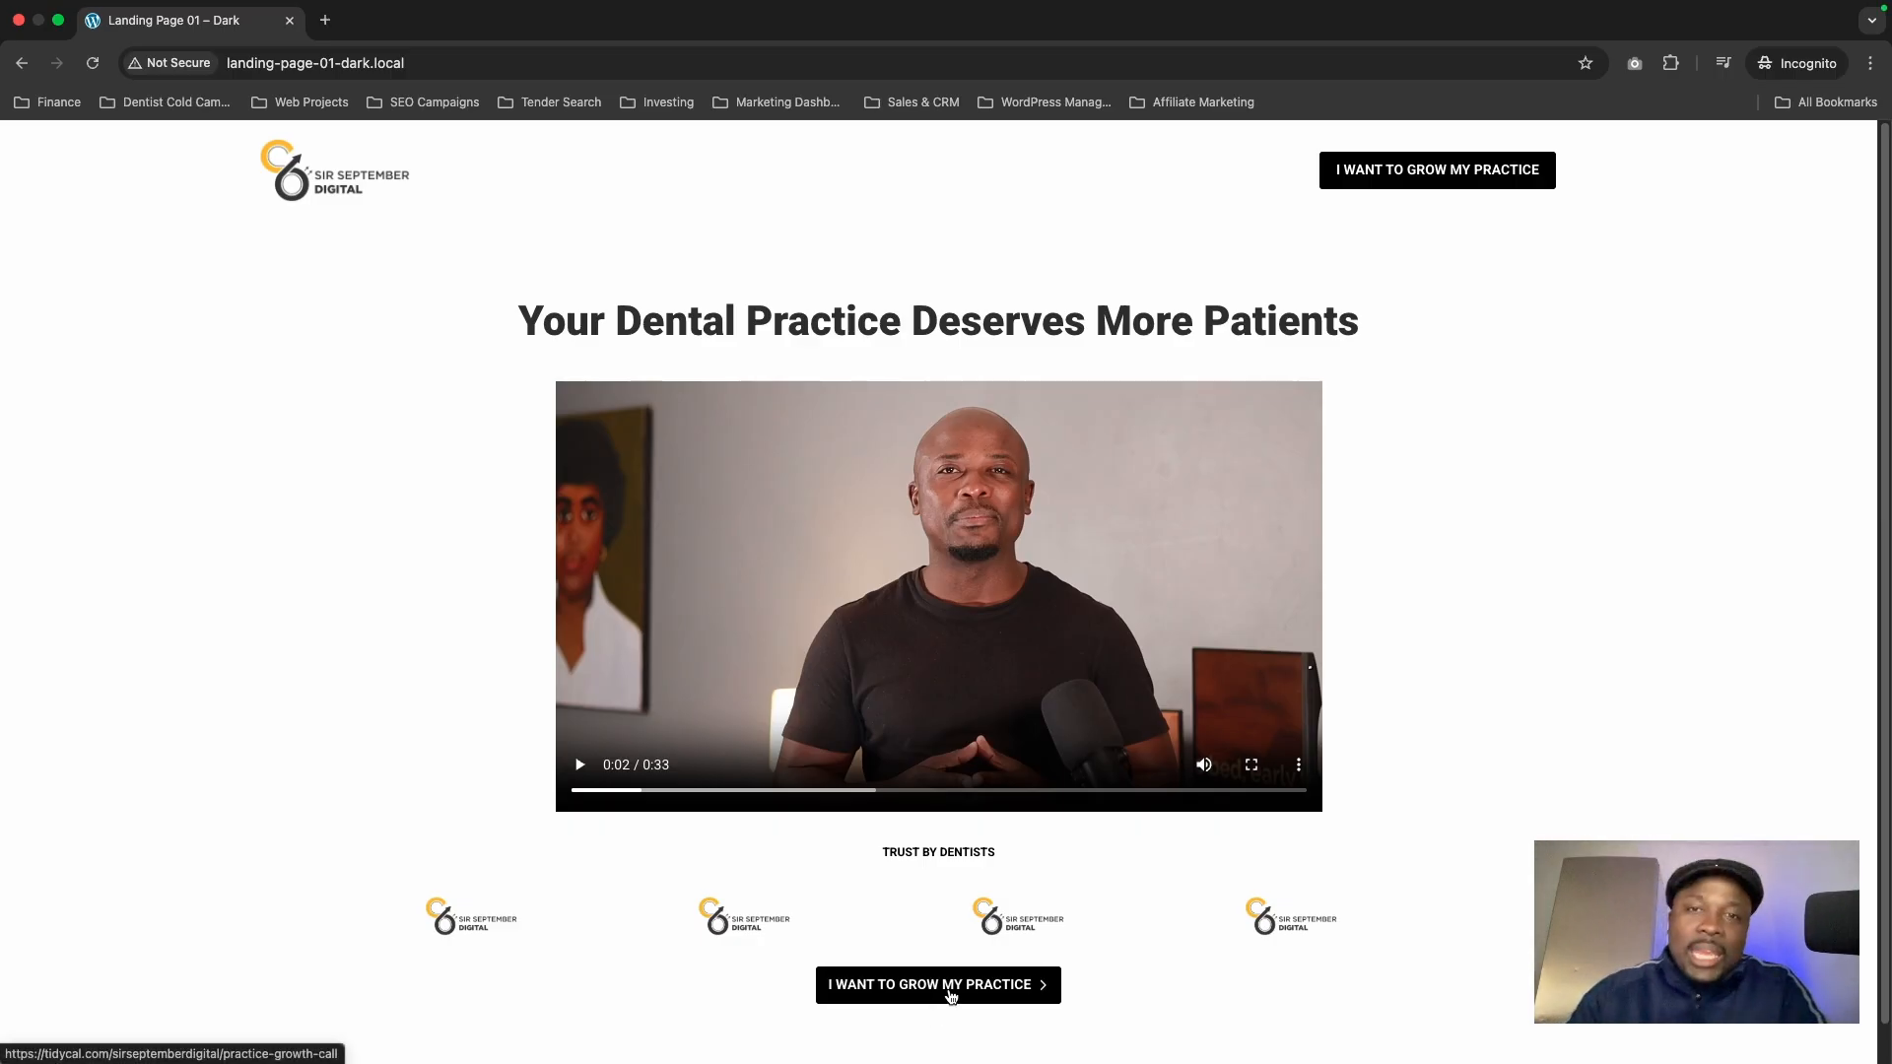
# Step: View the booking page linked from the I WANT TO GROW MY PRACTICE call to action and close both preview tabs
pyautogui.click(951, 996)
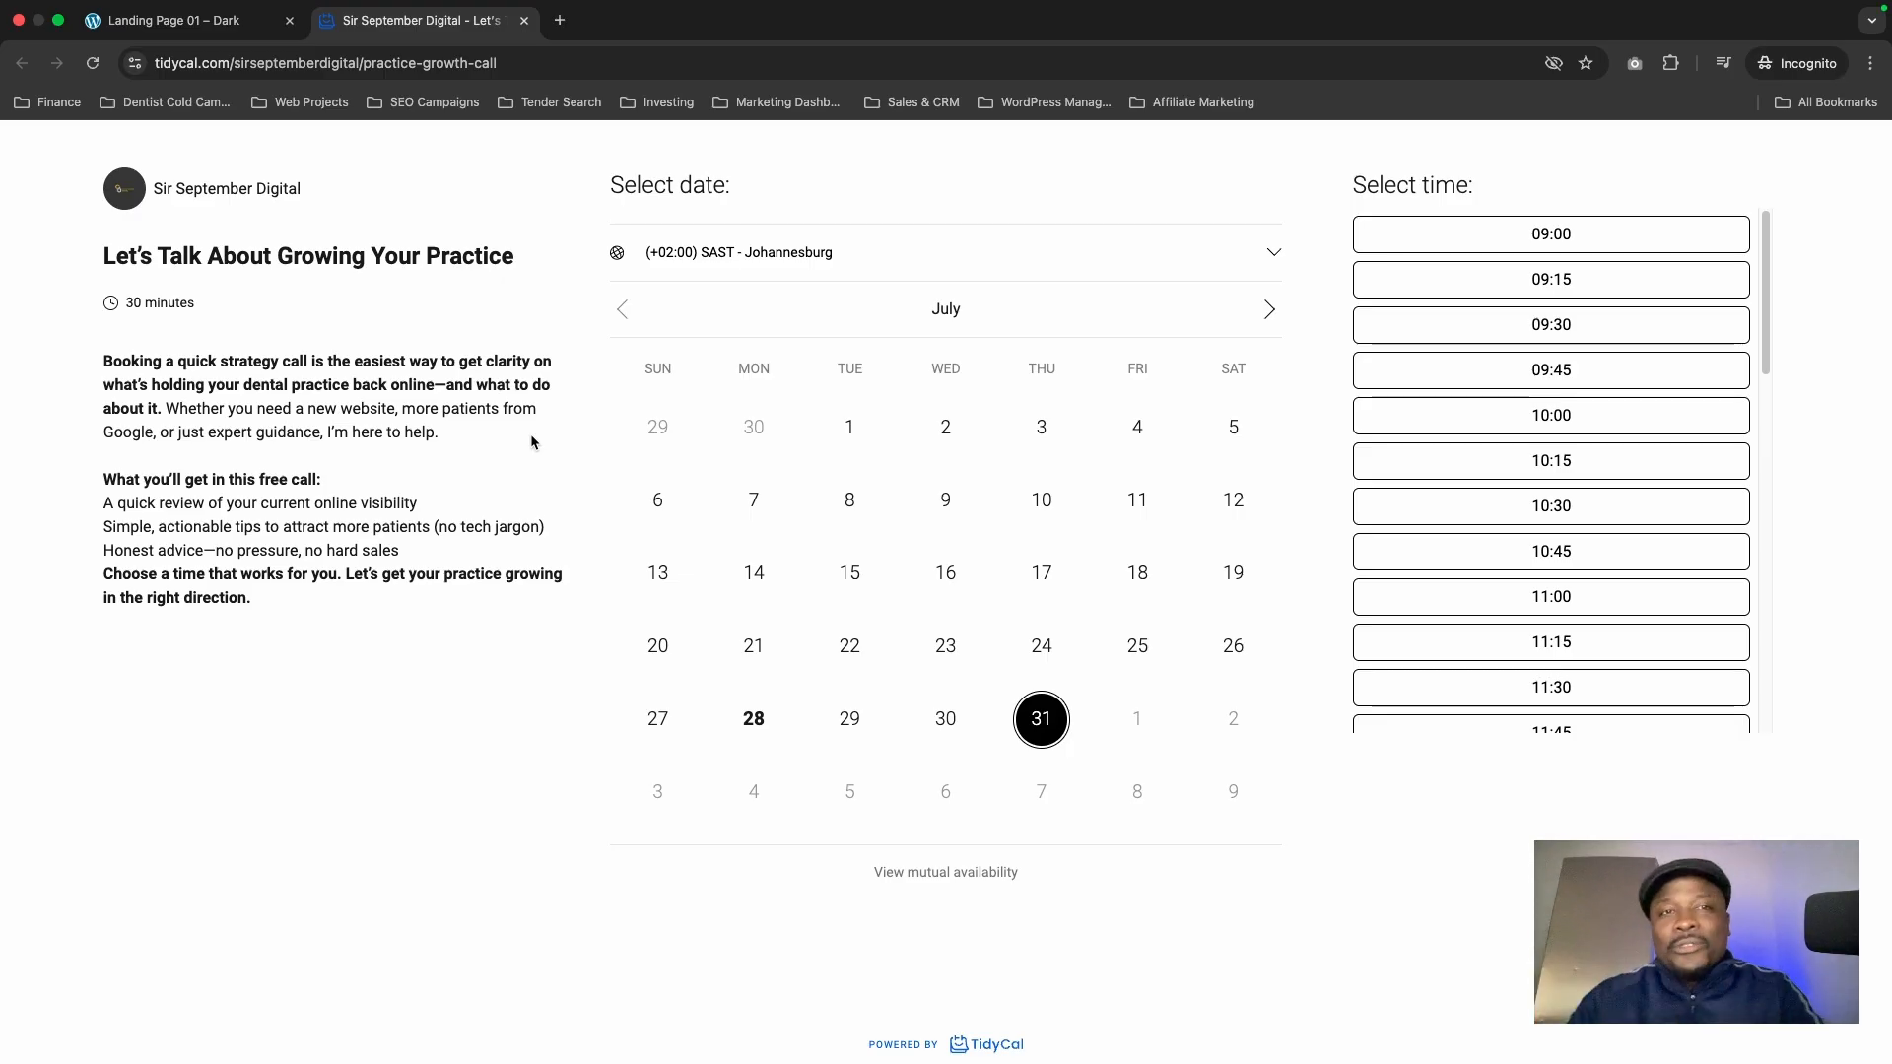
pyautogui.moveTo(249, 4)
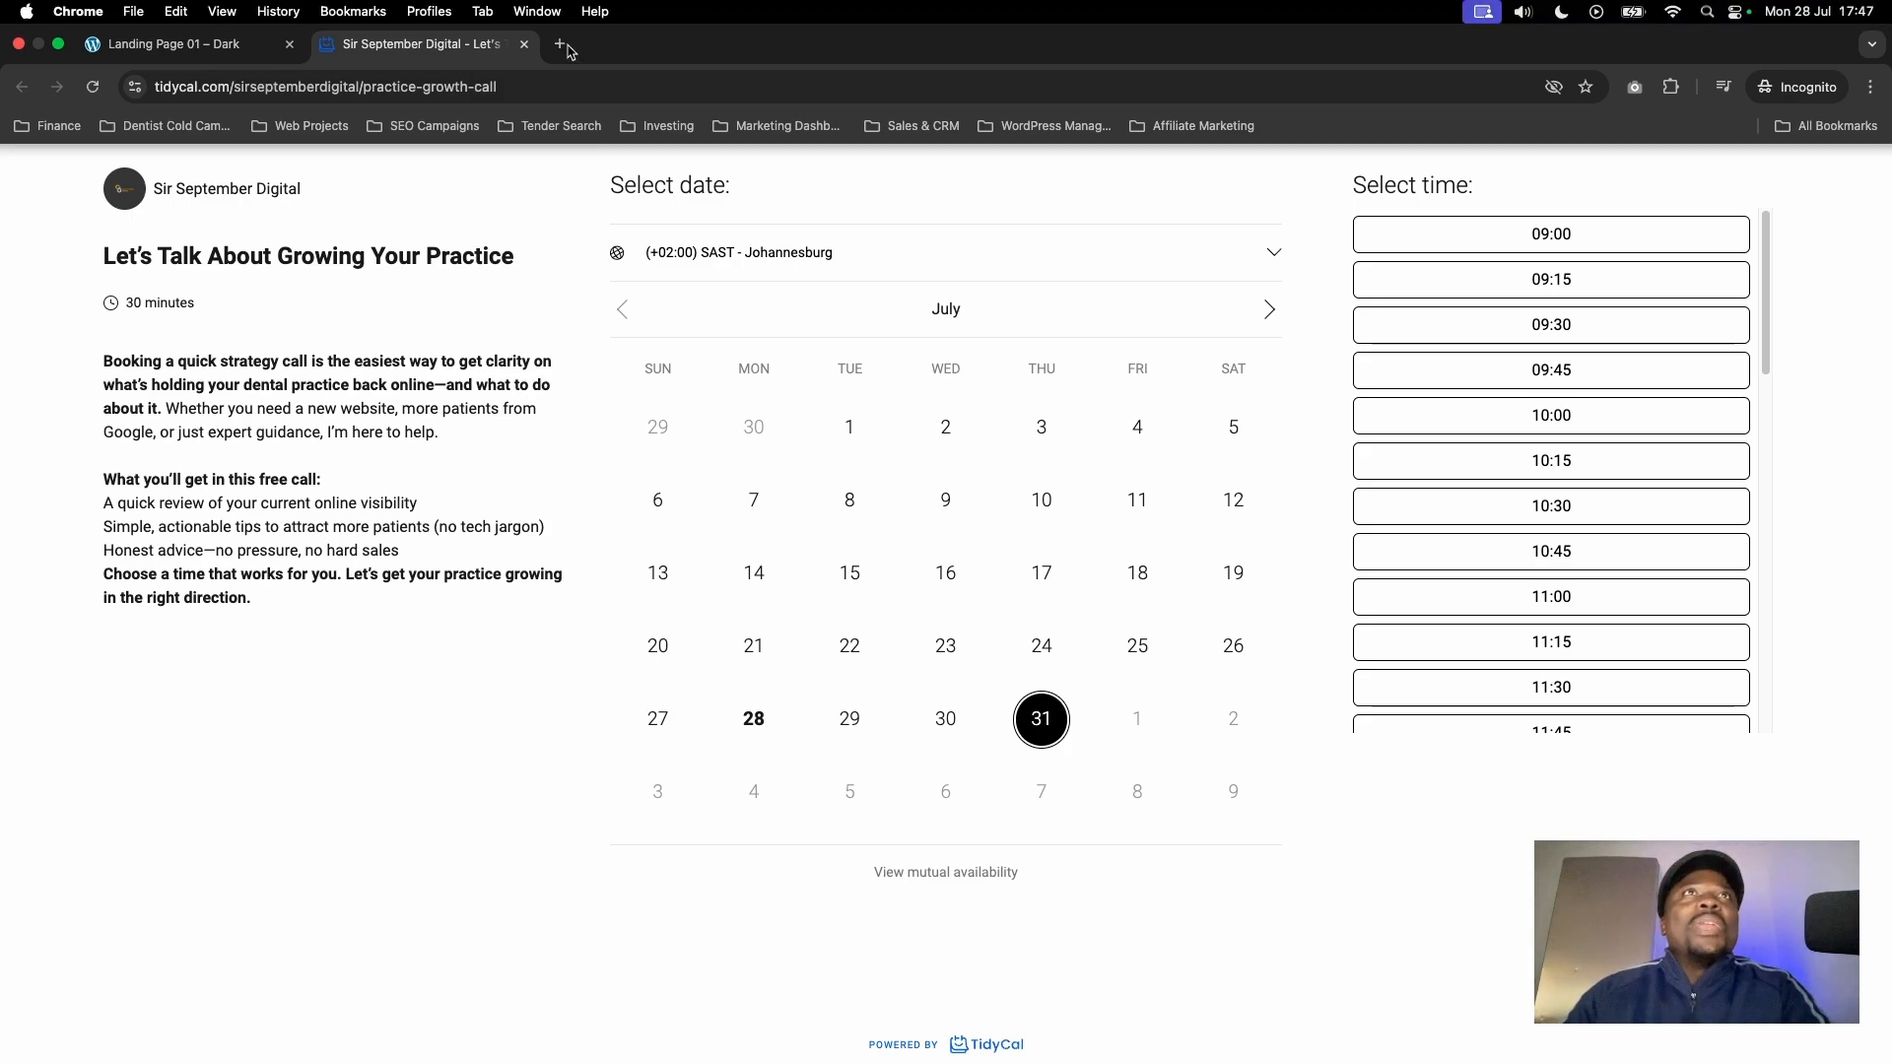
pyautogui.click(525, 44)
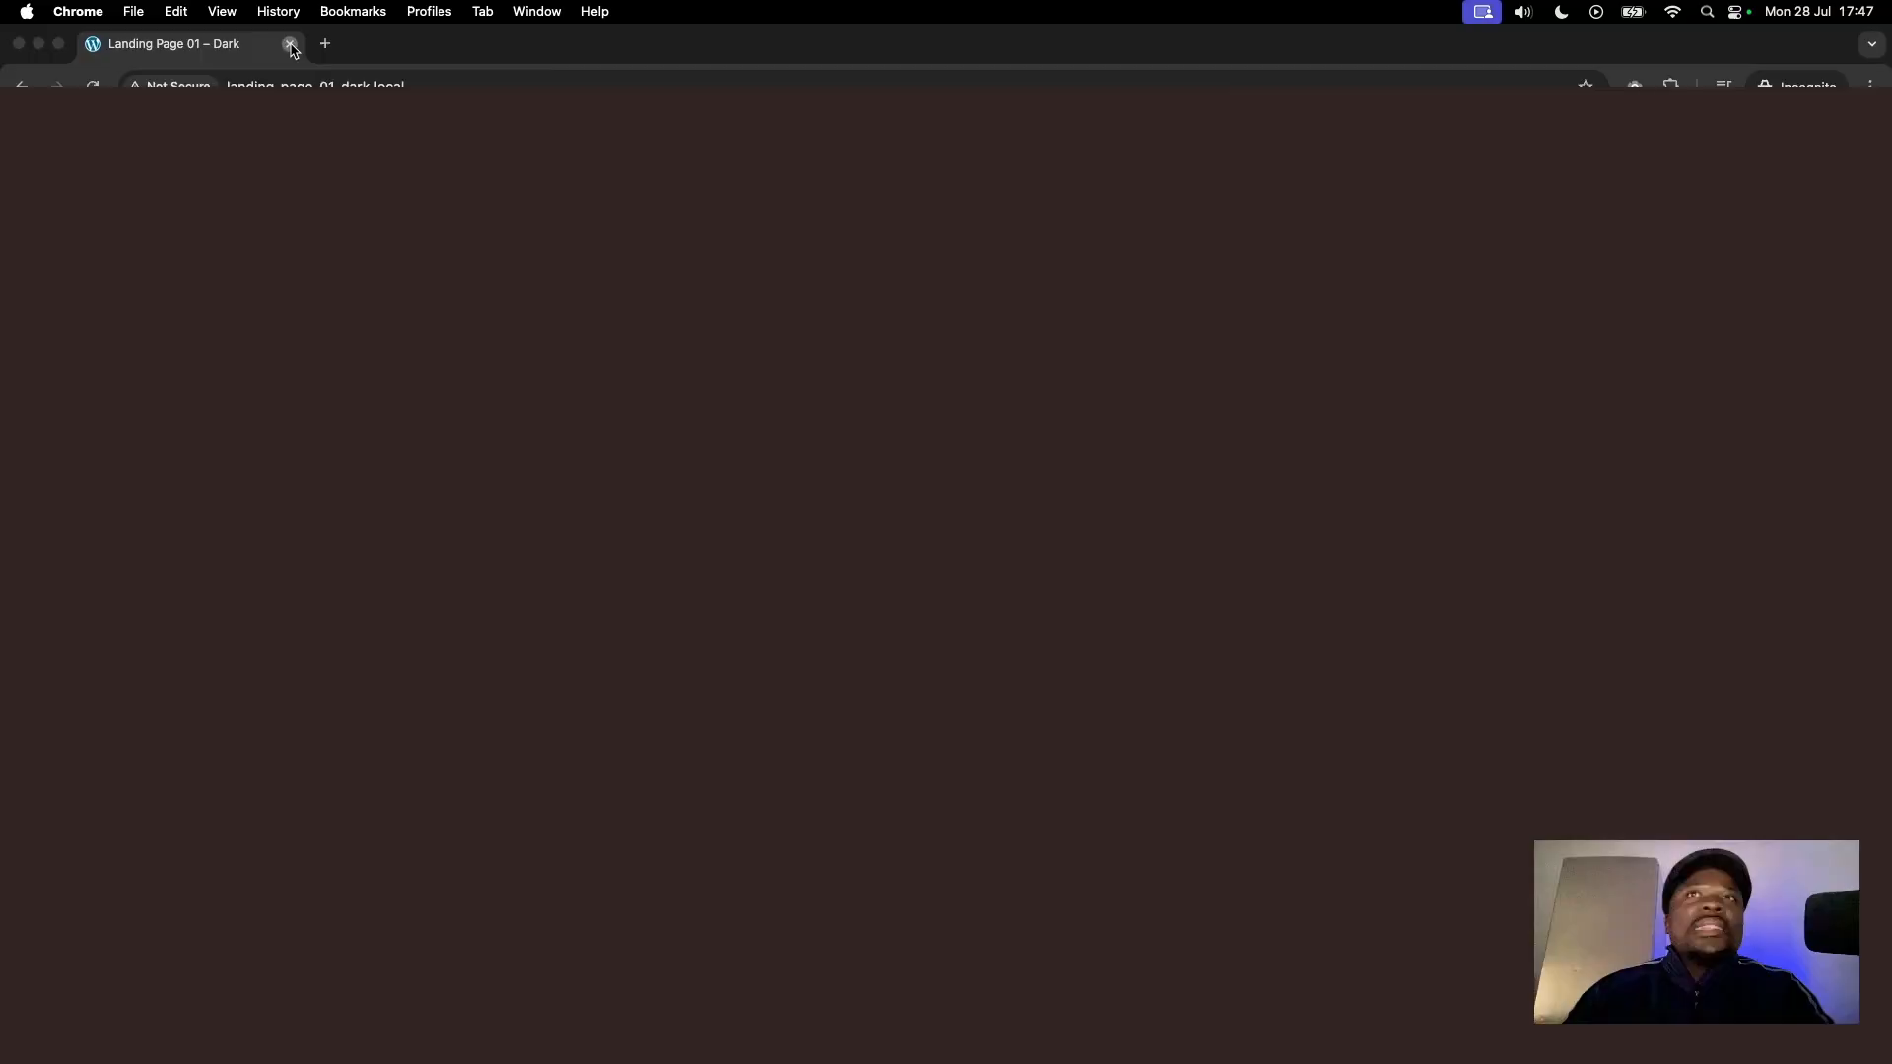
pyautogui.click(290, 46)
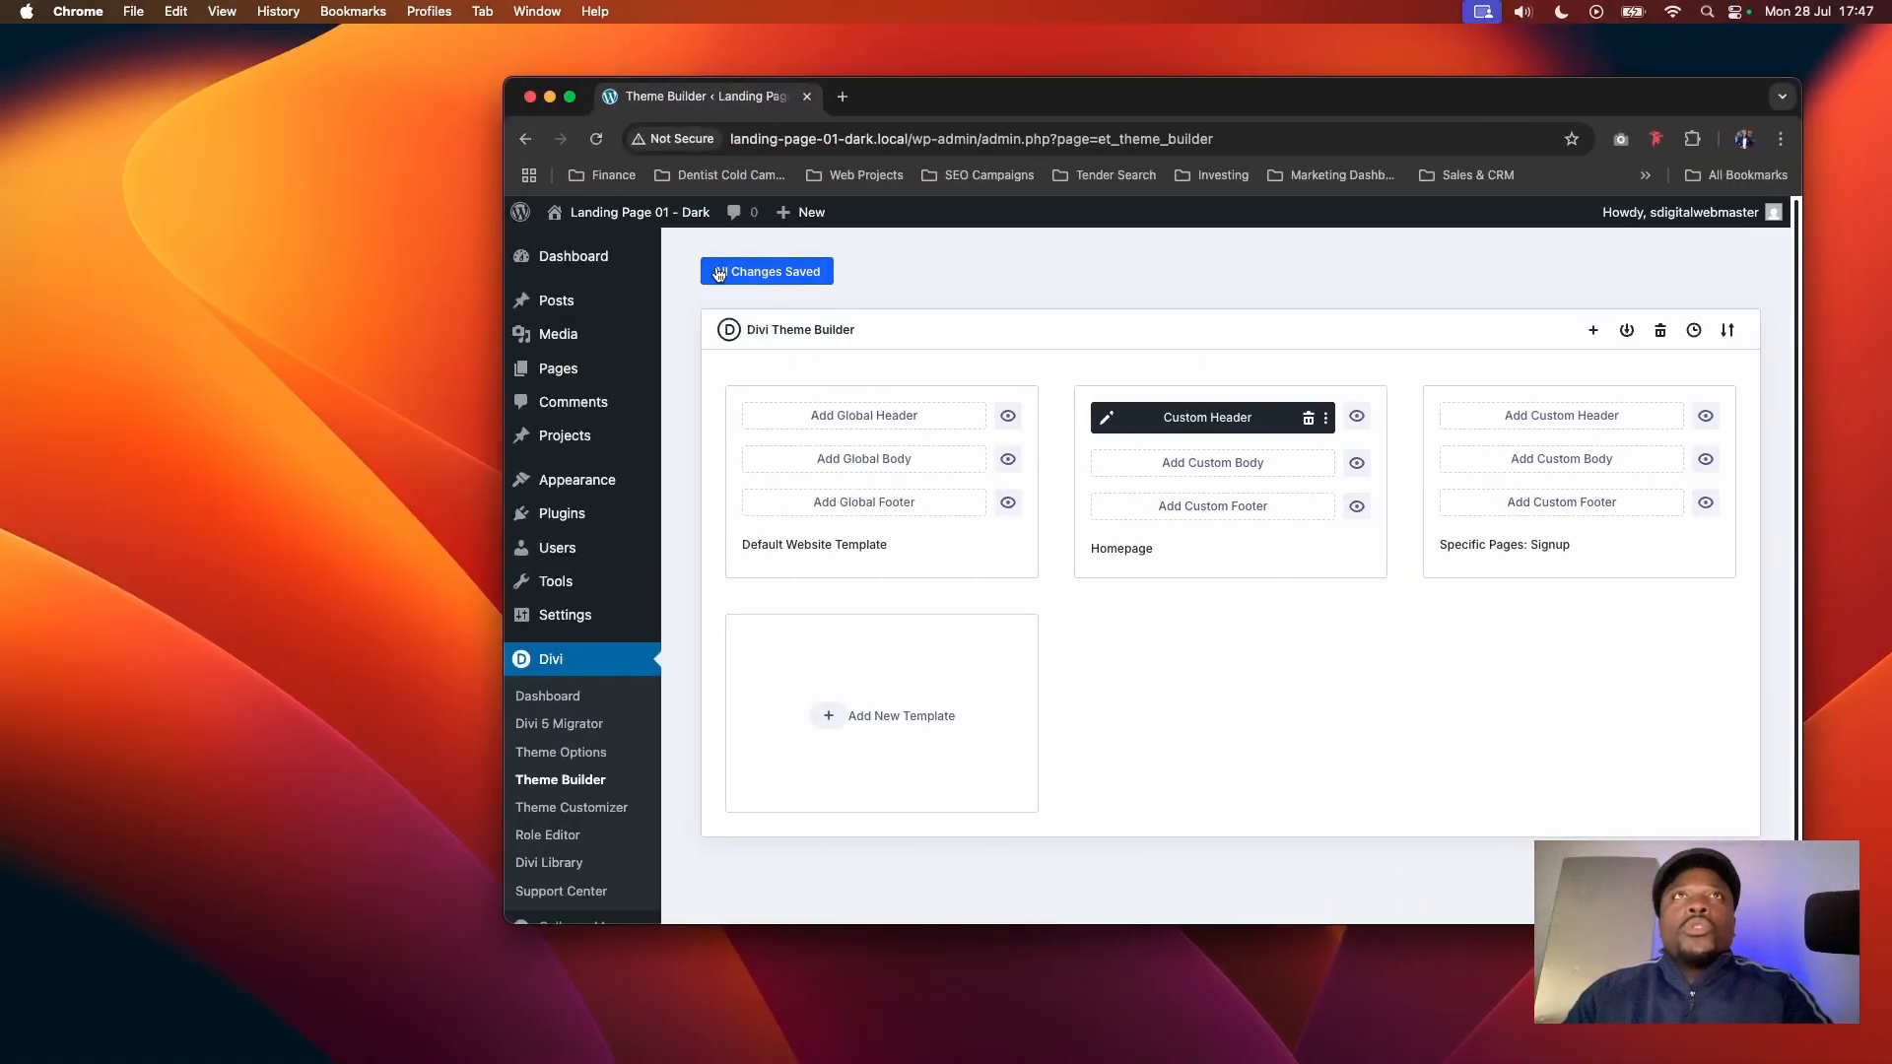
# Step: Create a new WordPress page titled "Landing" and publish it
pyautogui.click(806, 281)
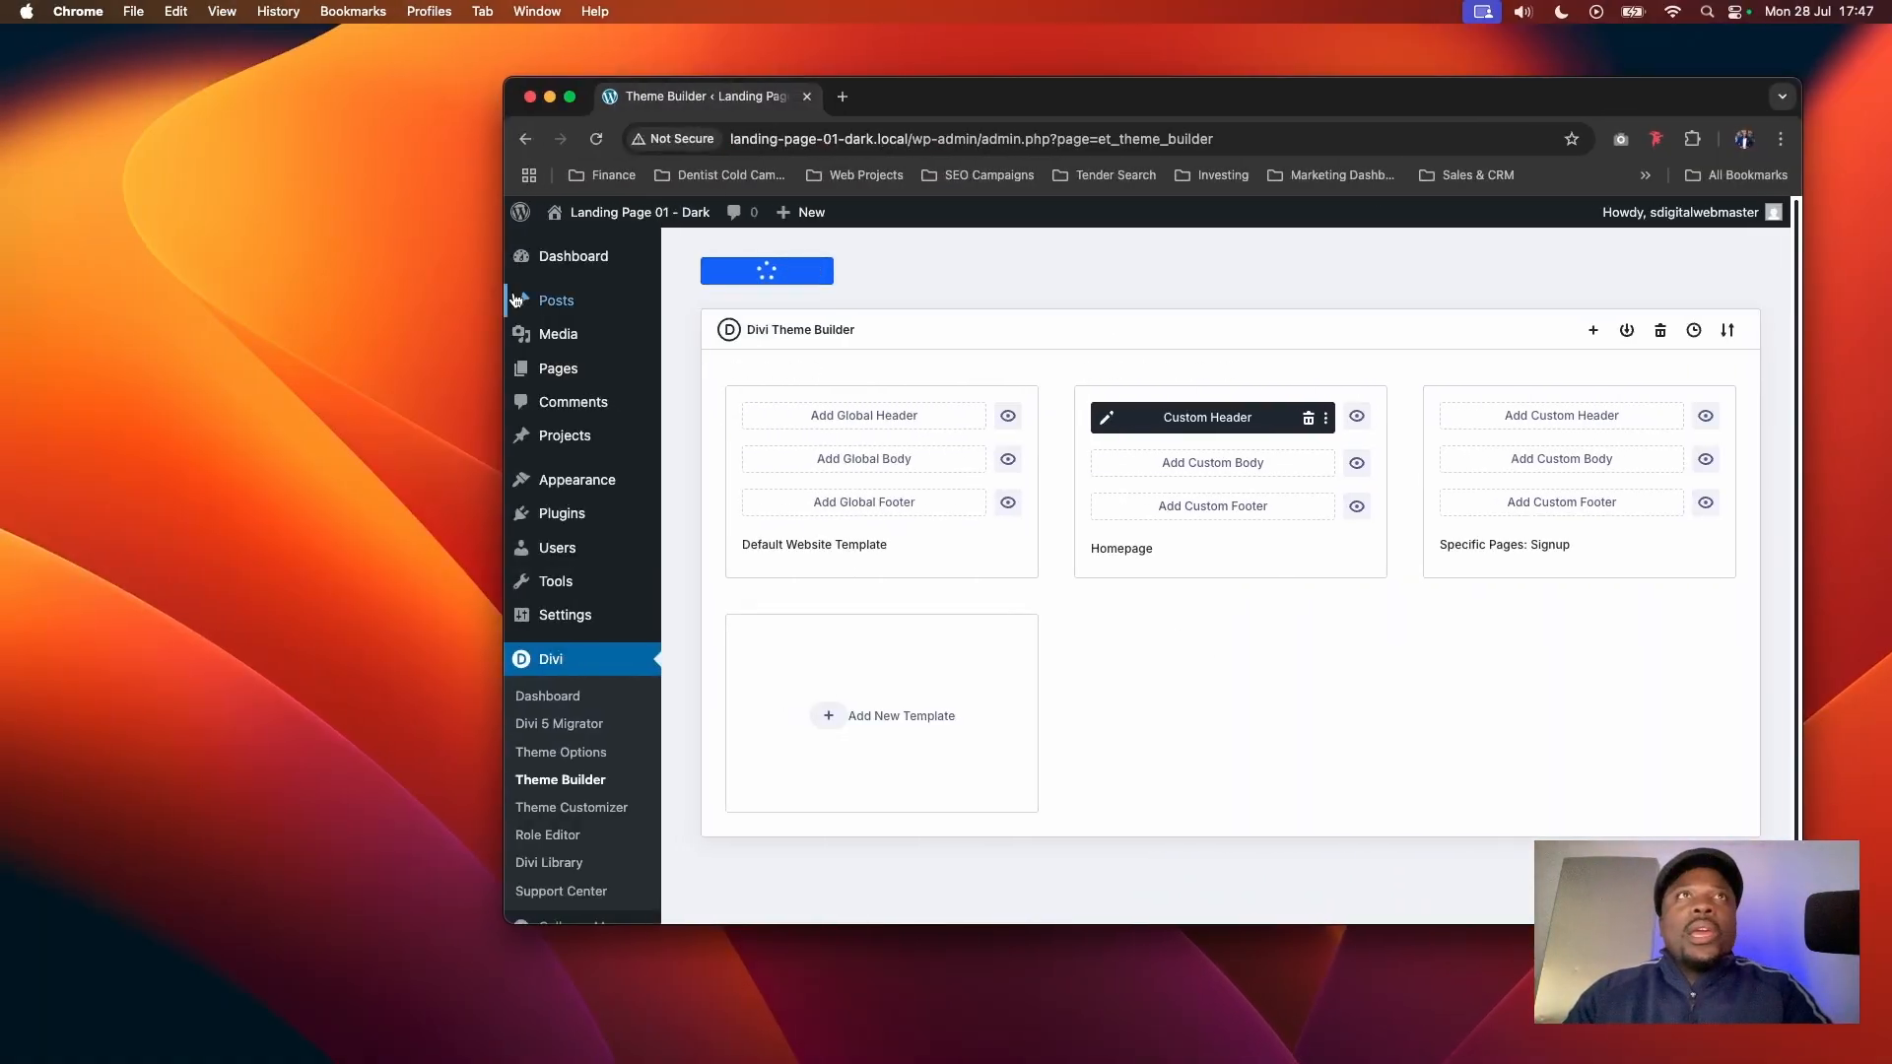
pyautogui.click(565, 375)
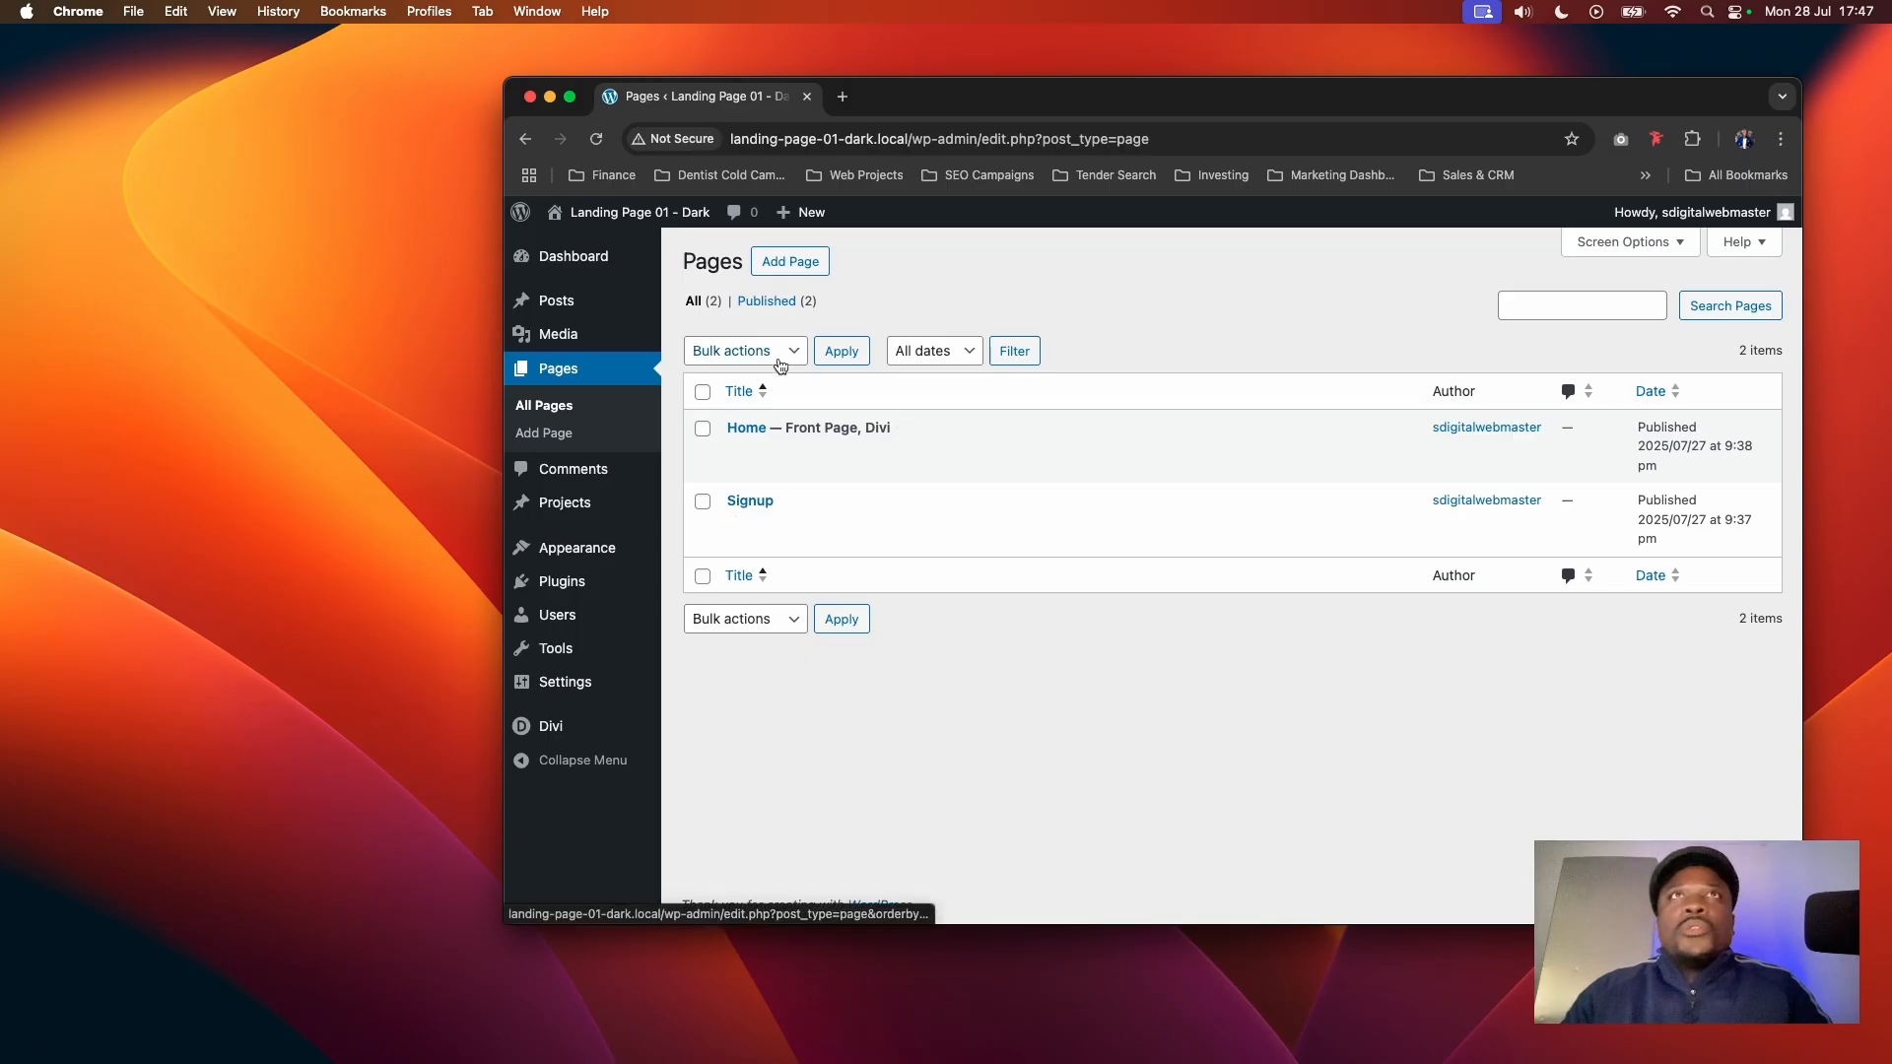
pyautogui.click(790, 264)
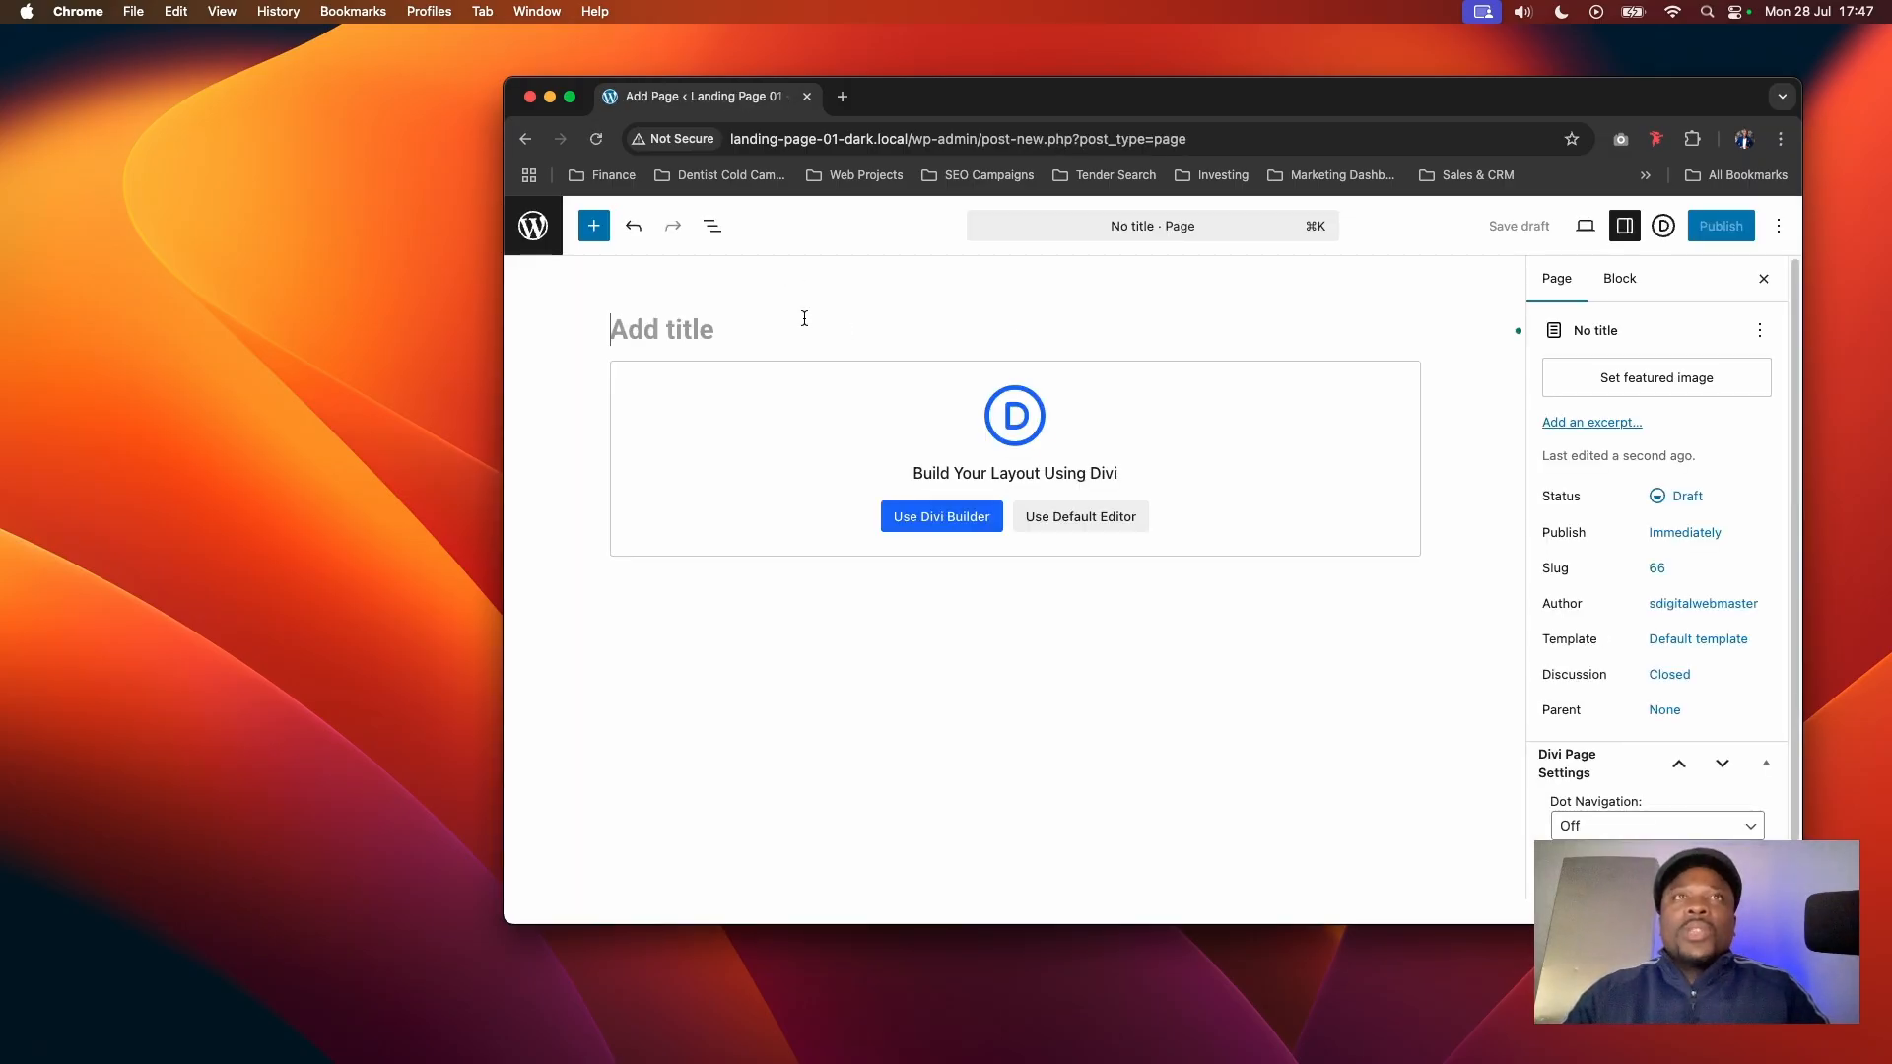
pyautogui.click(805, 325)
pyautogui.write('Landing')
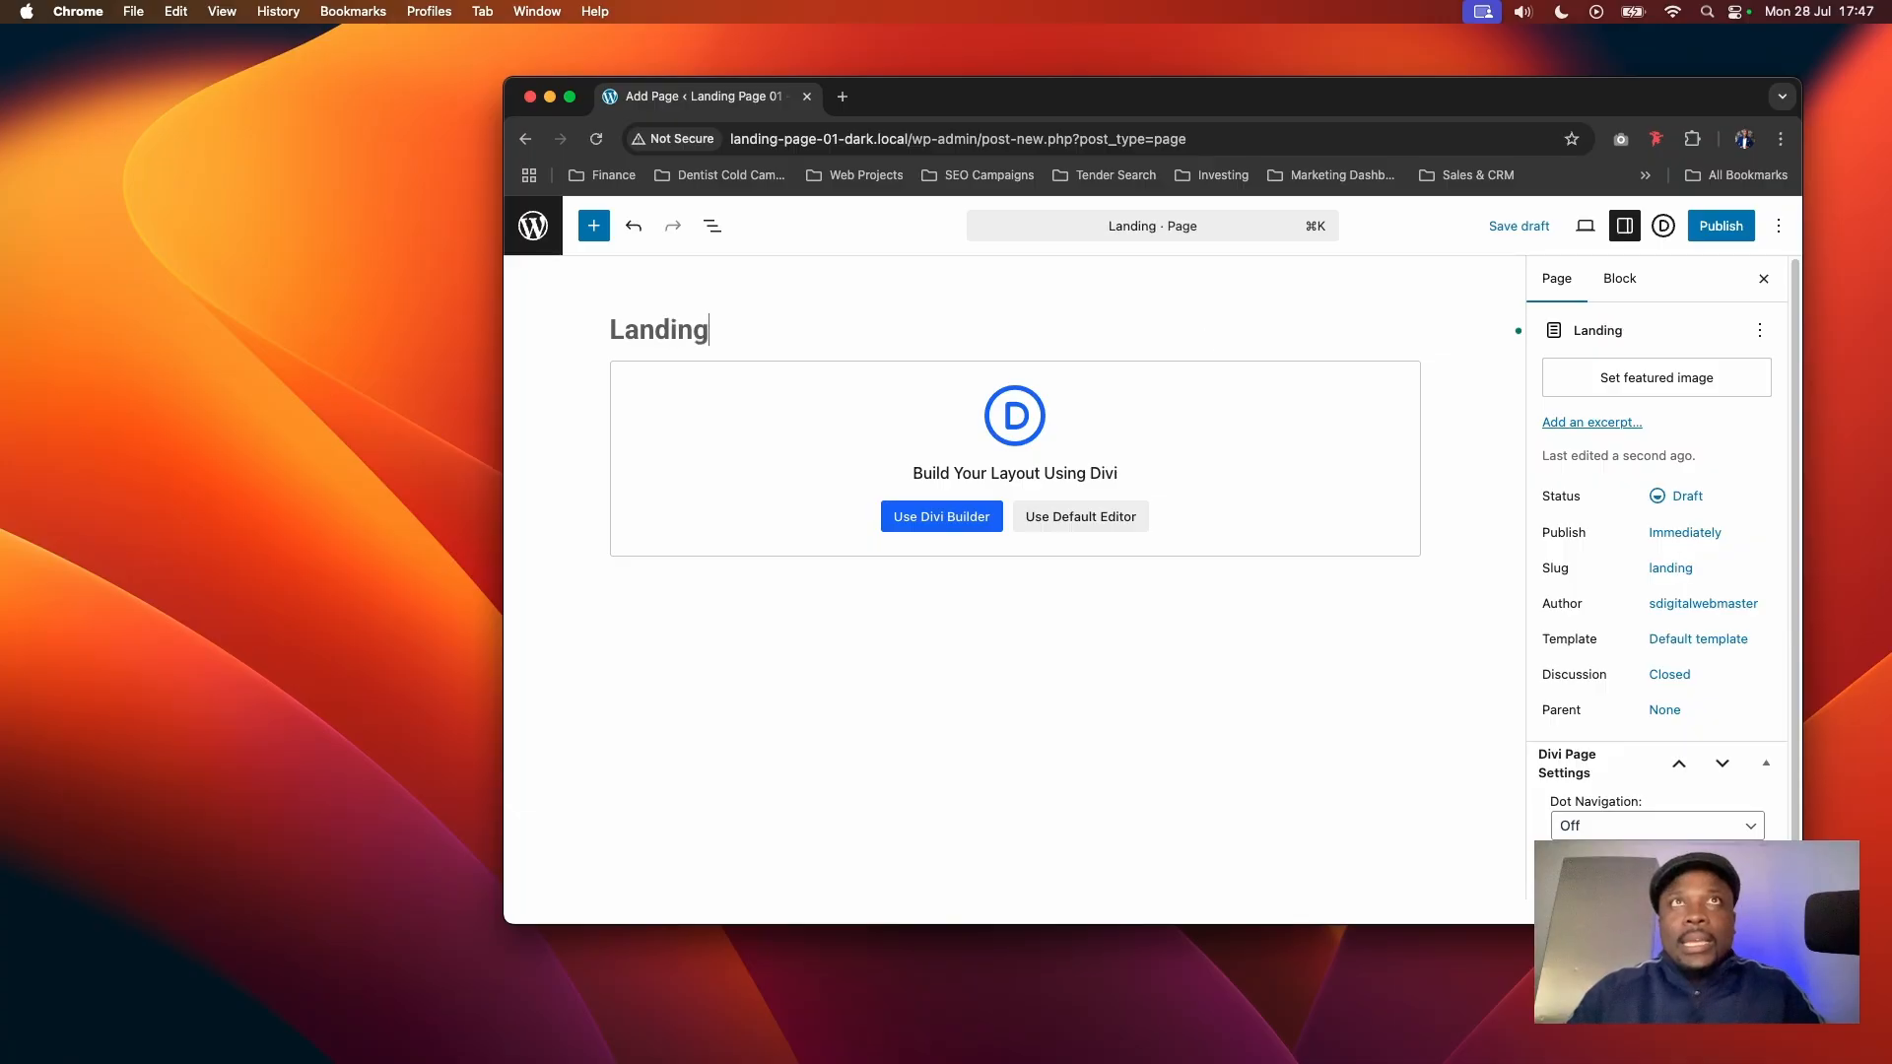
pyautogui.click(1721, 225)
pyautogui.click(1725, 227)
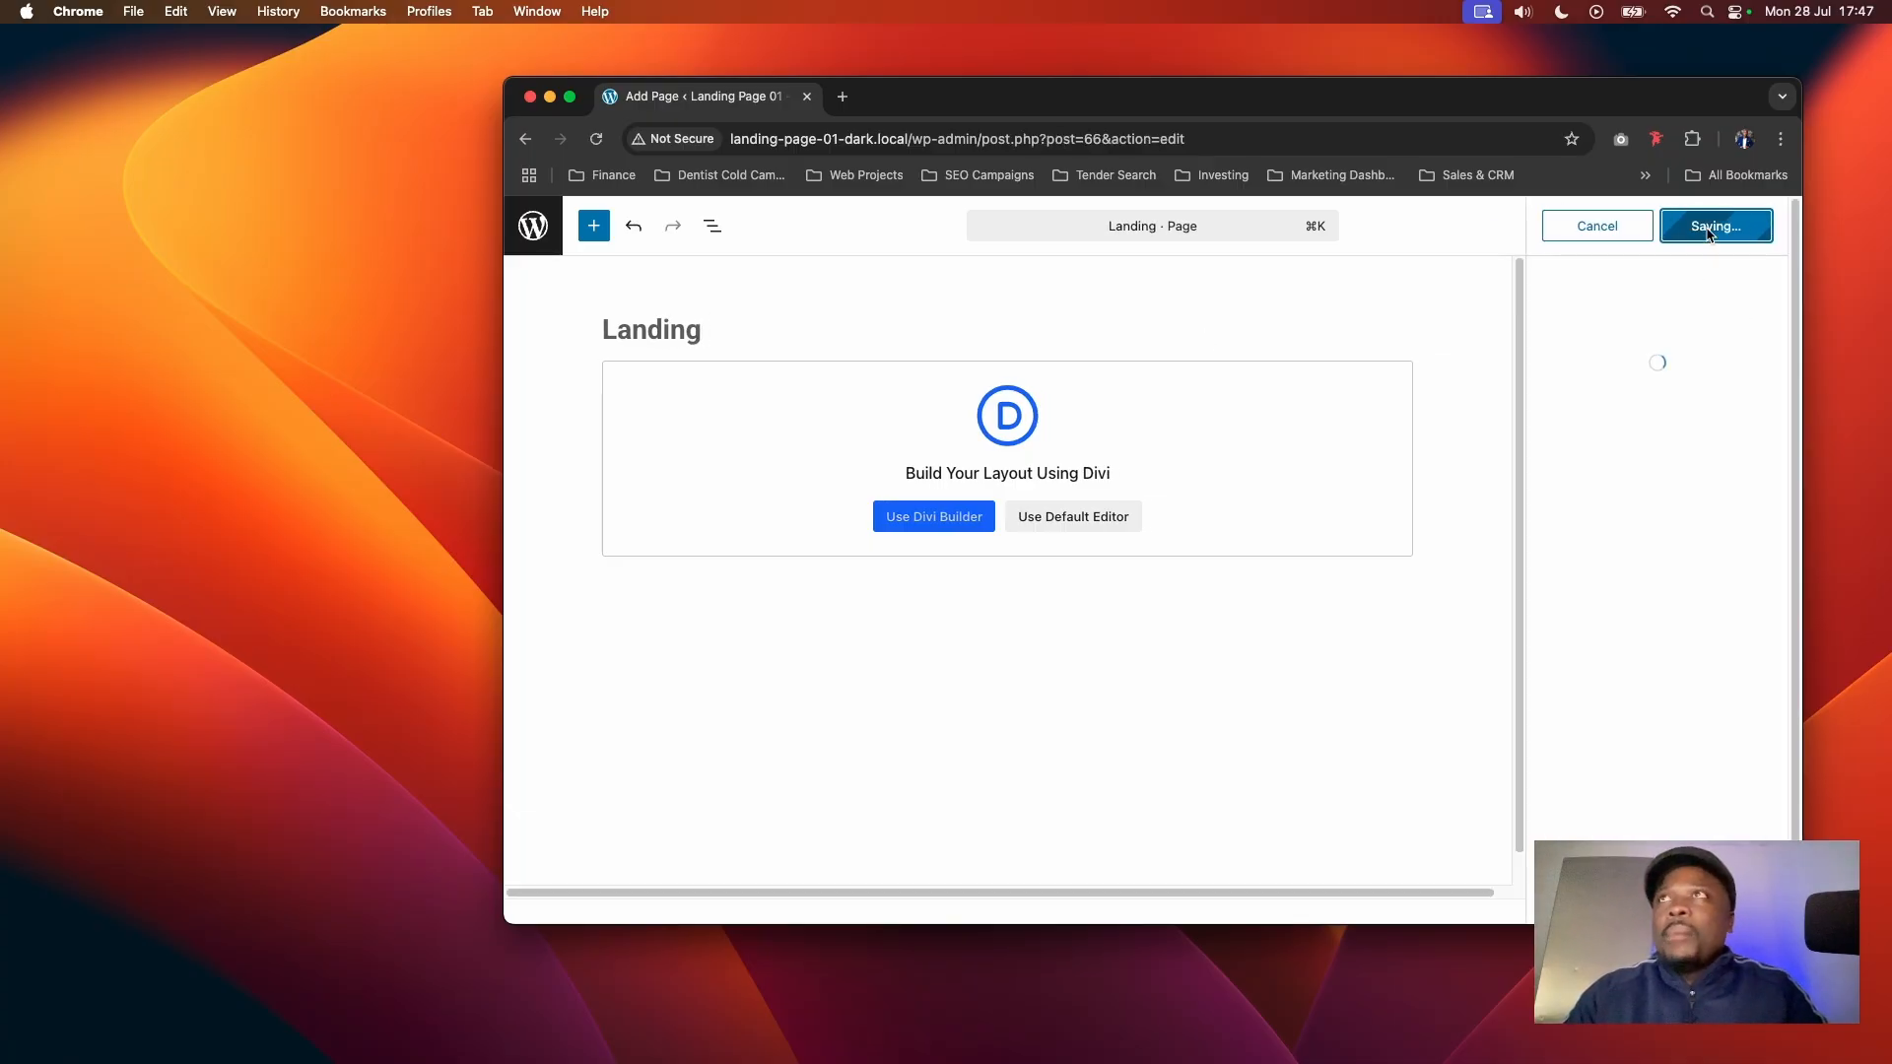
# Step: Switch the browser to full screen and delete the Specific Pages: Signup template in the Divi Theme Builder
pyautogui.click(569, 95)
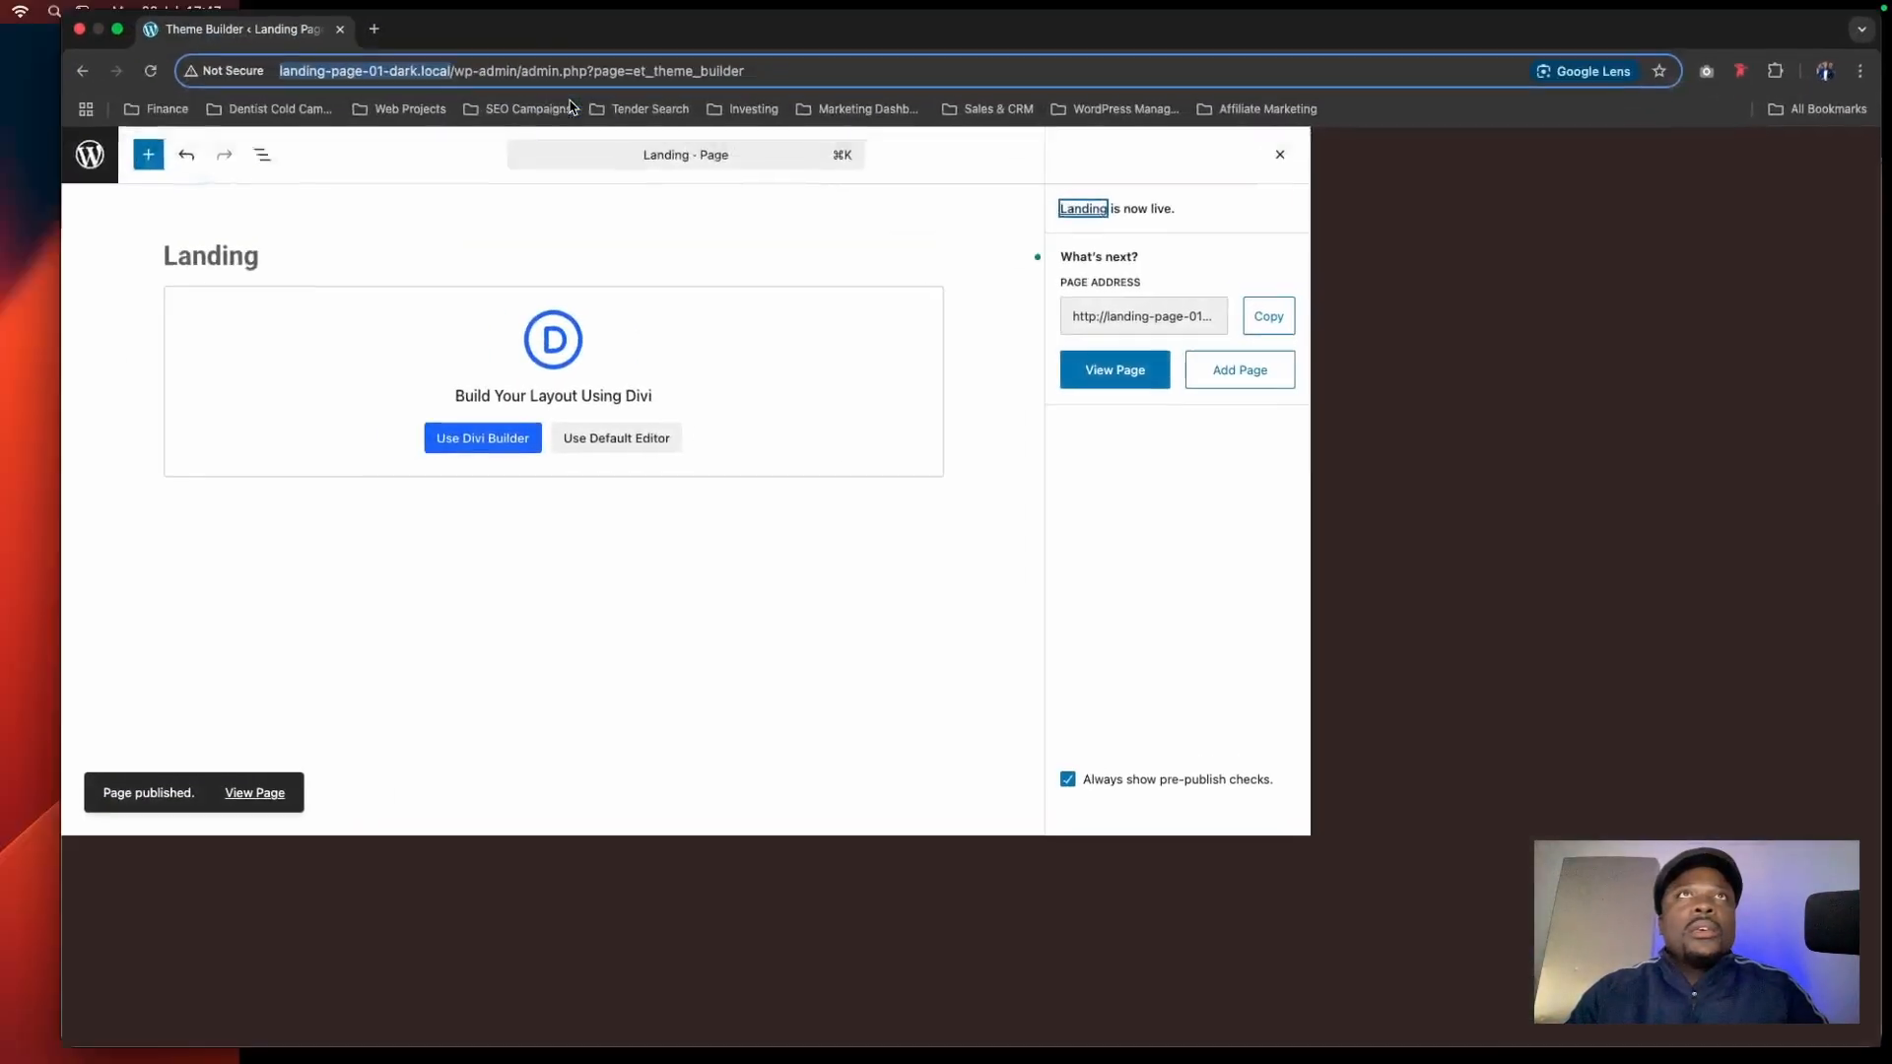
pyautogui.click(30, 154)
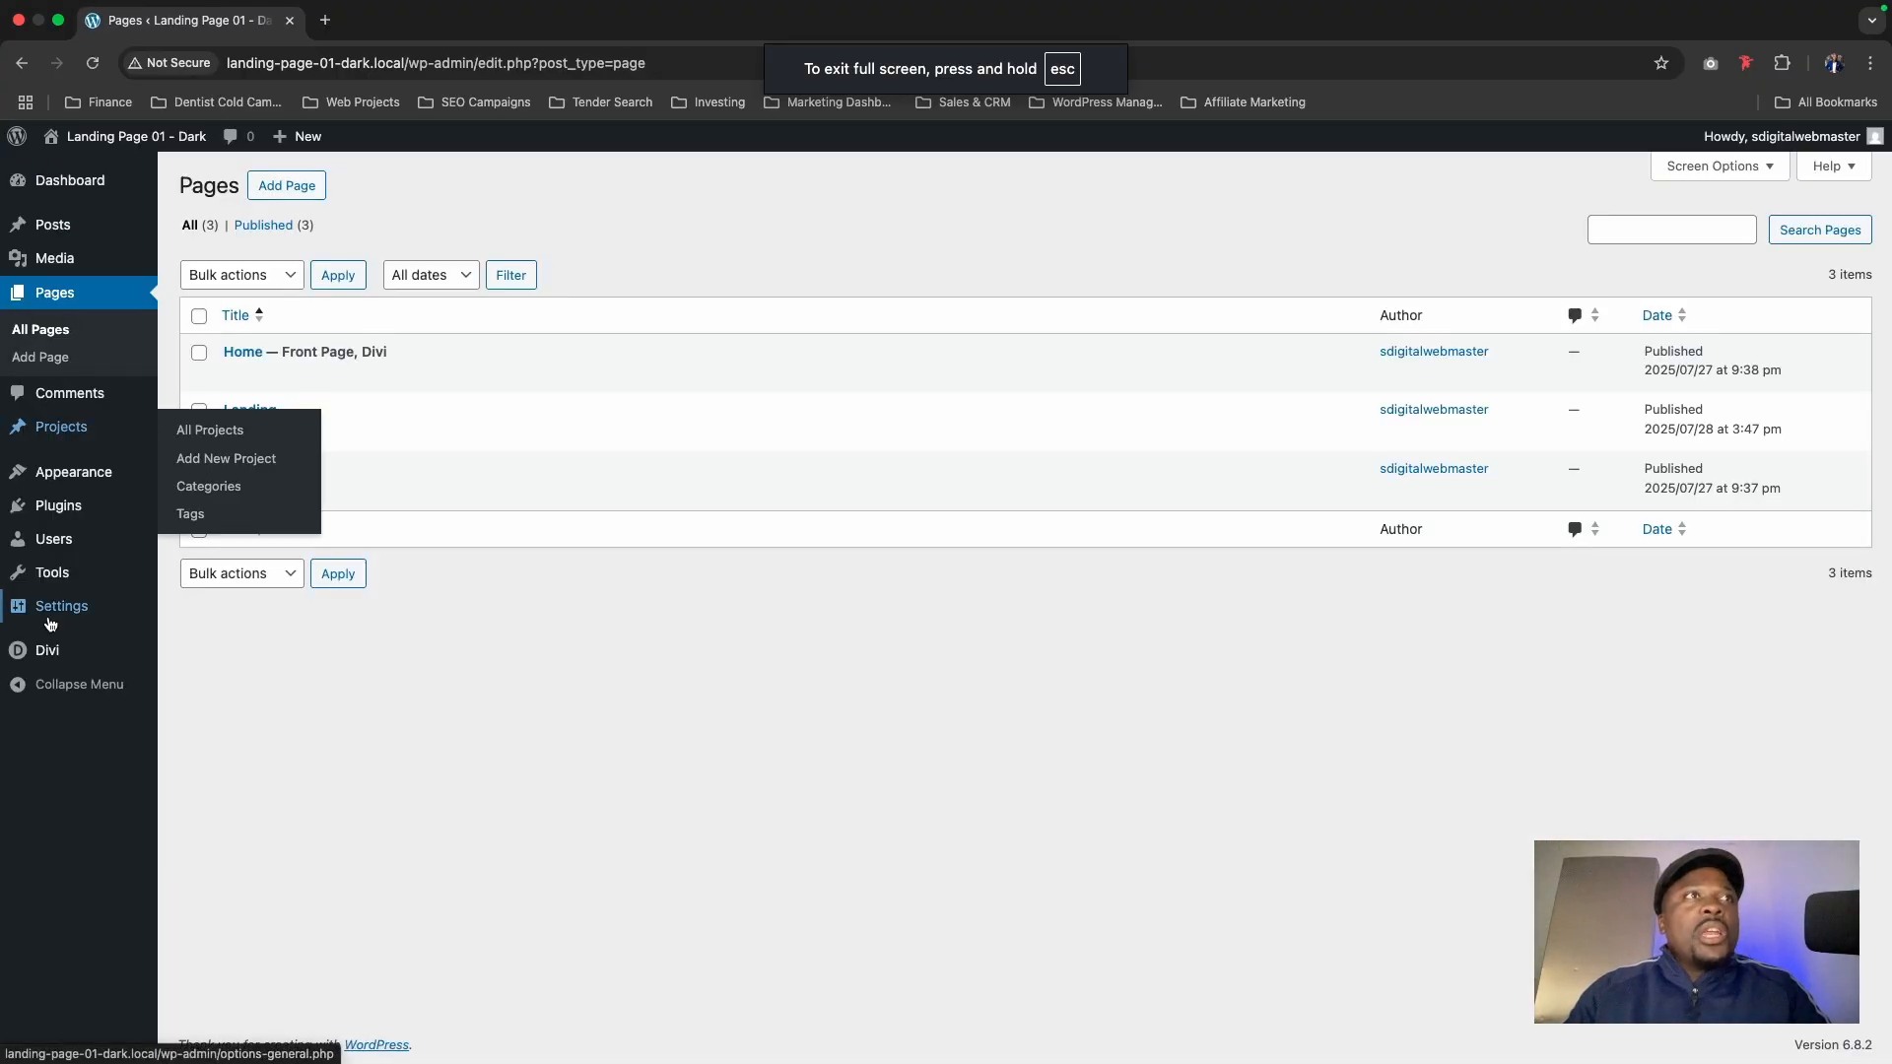
pyautogui.moveTo(49, 654)
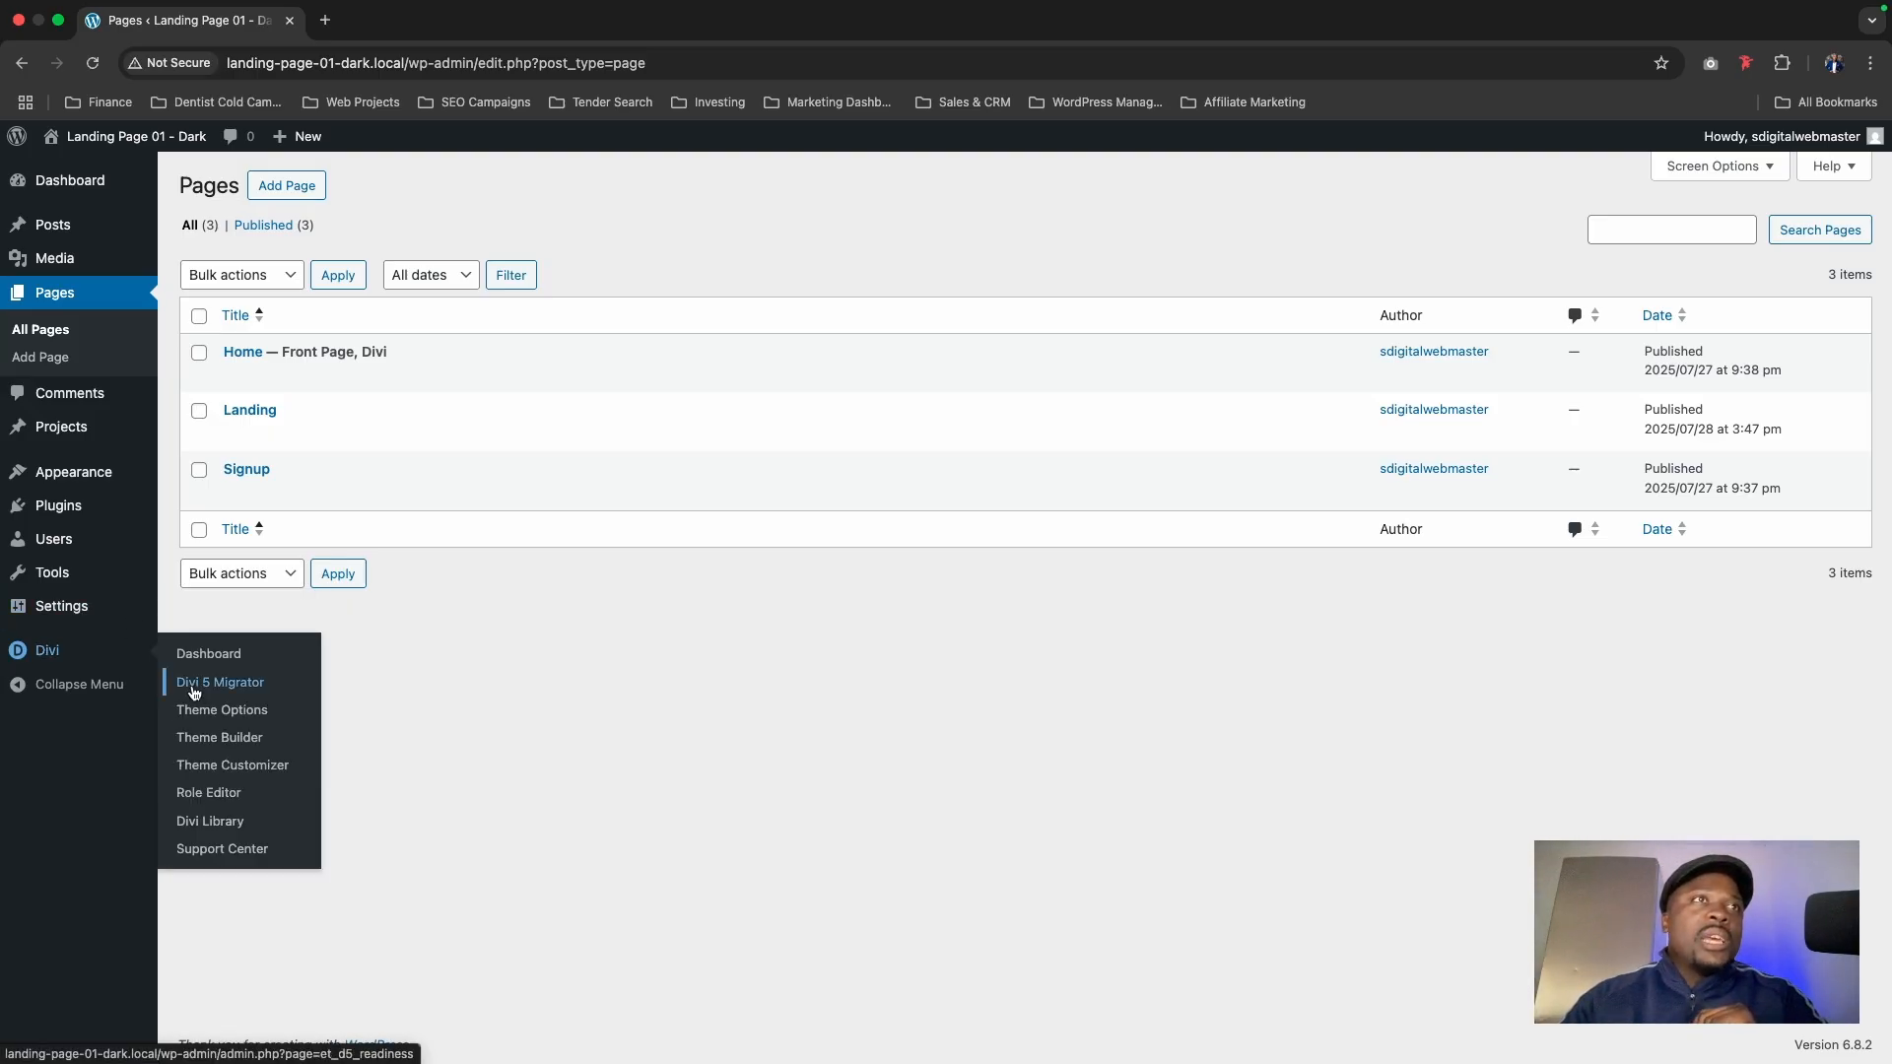
pyautogui.click(214, 739)
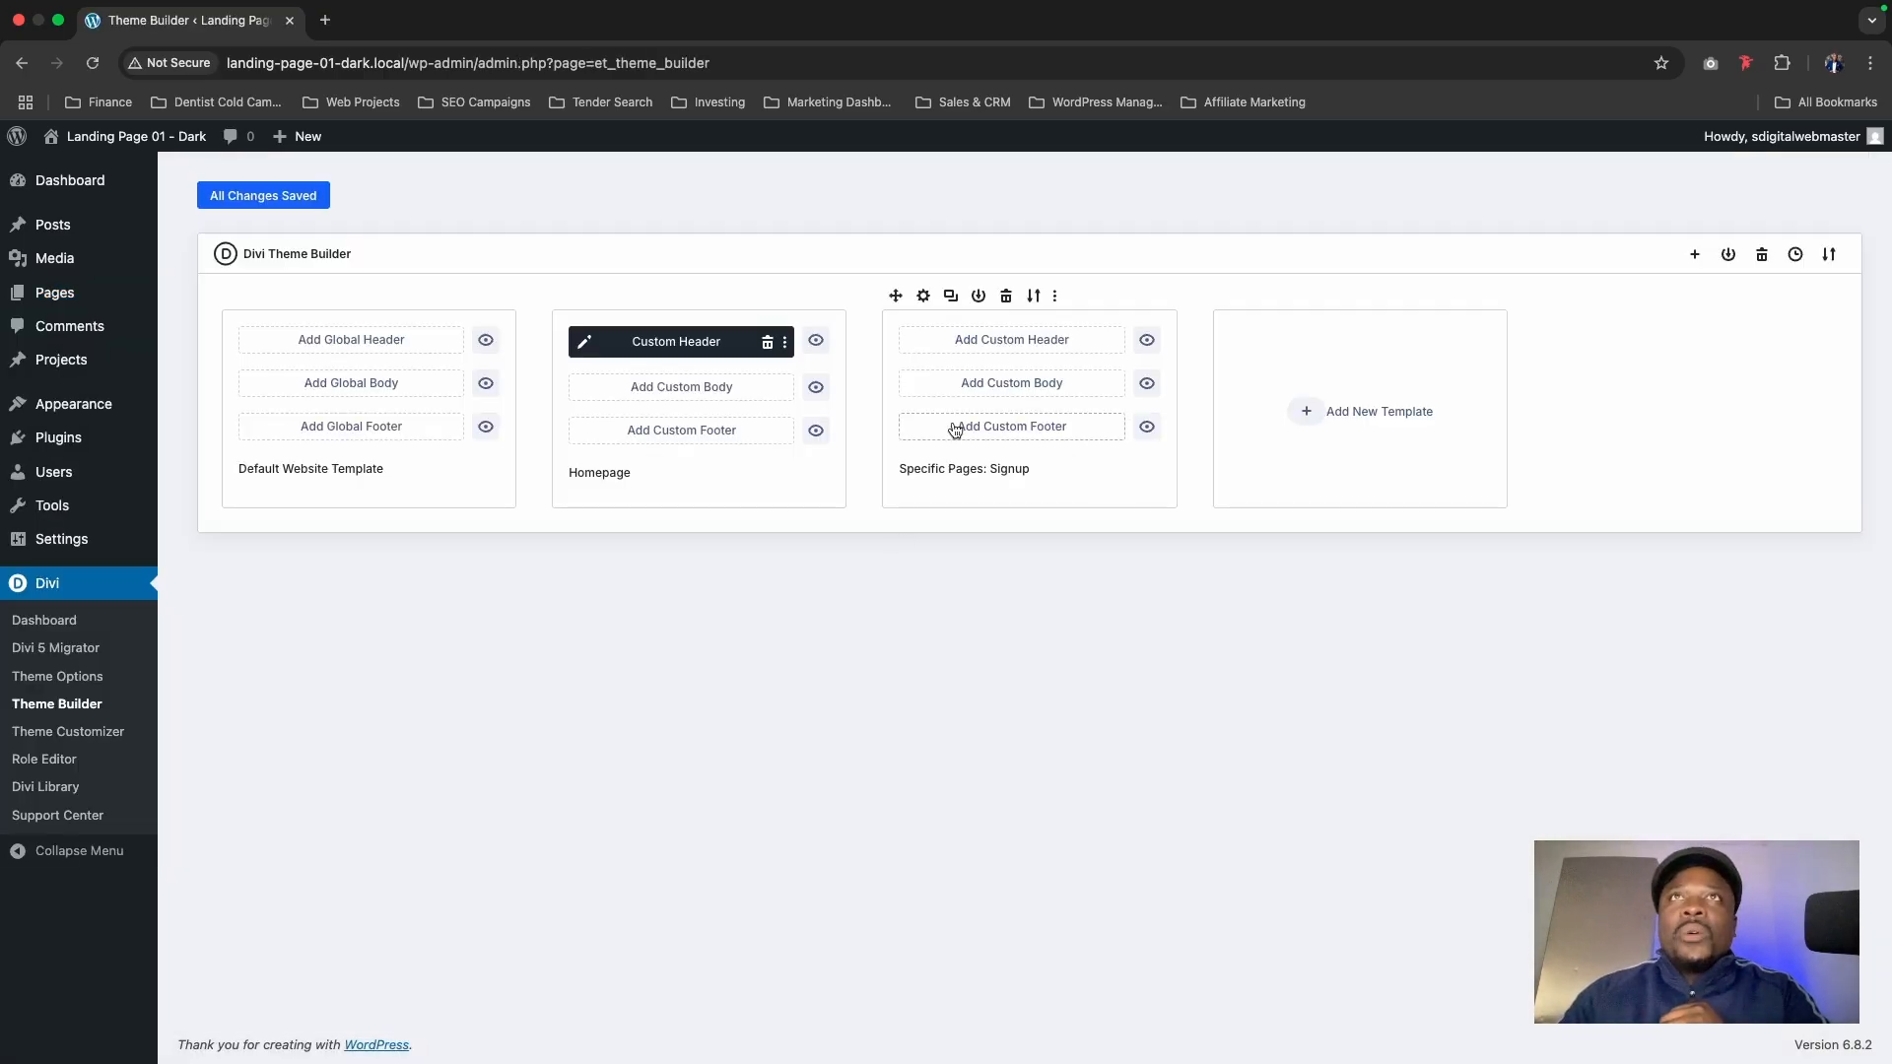
pyautogui.click(1054, 297)
pyautogui.click(1016, 435)
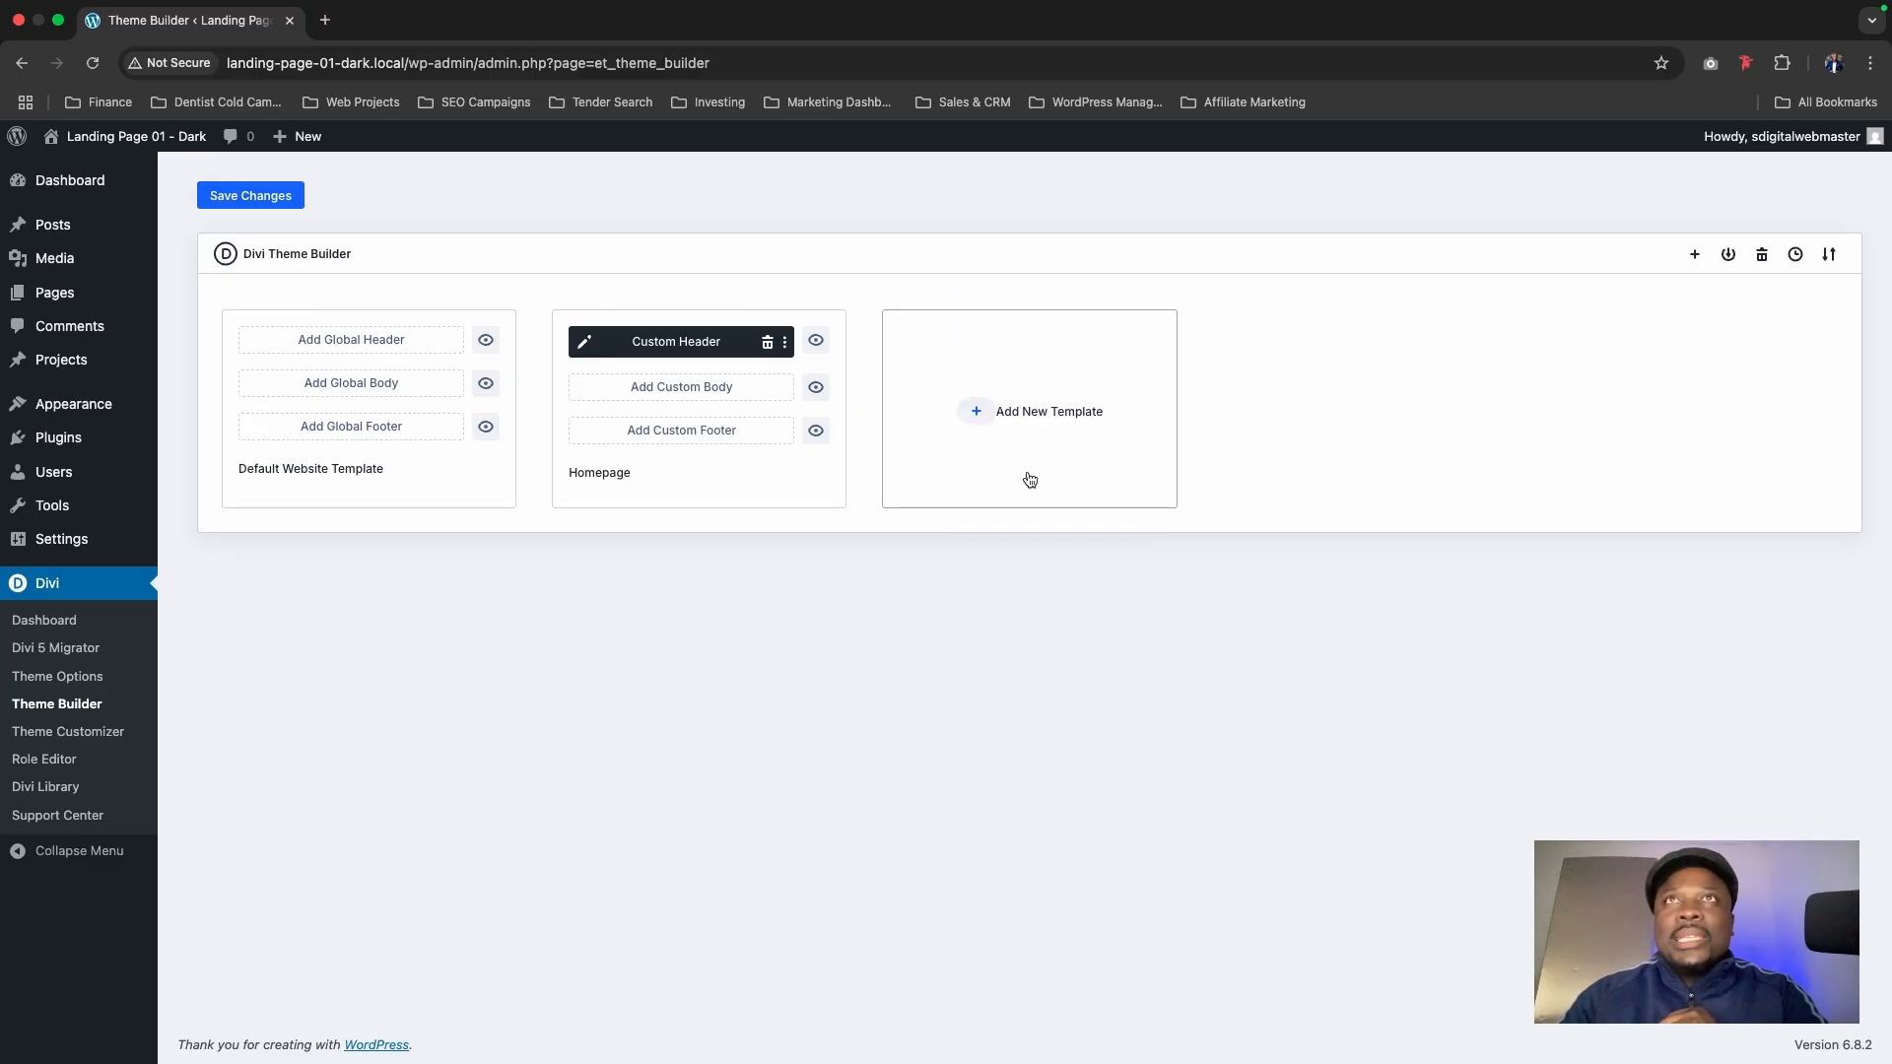
pyautogui.click(1001, 414)
pyautogui.click(981, 409)
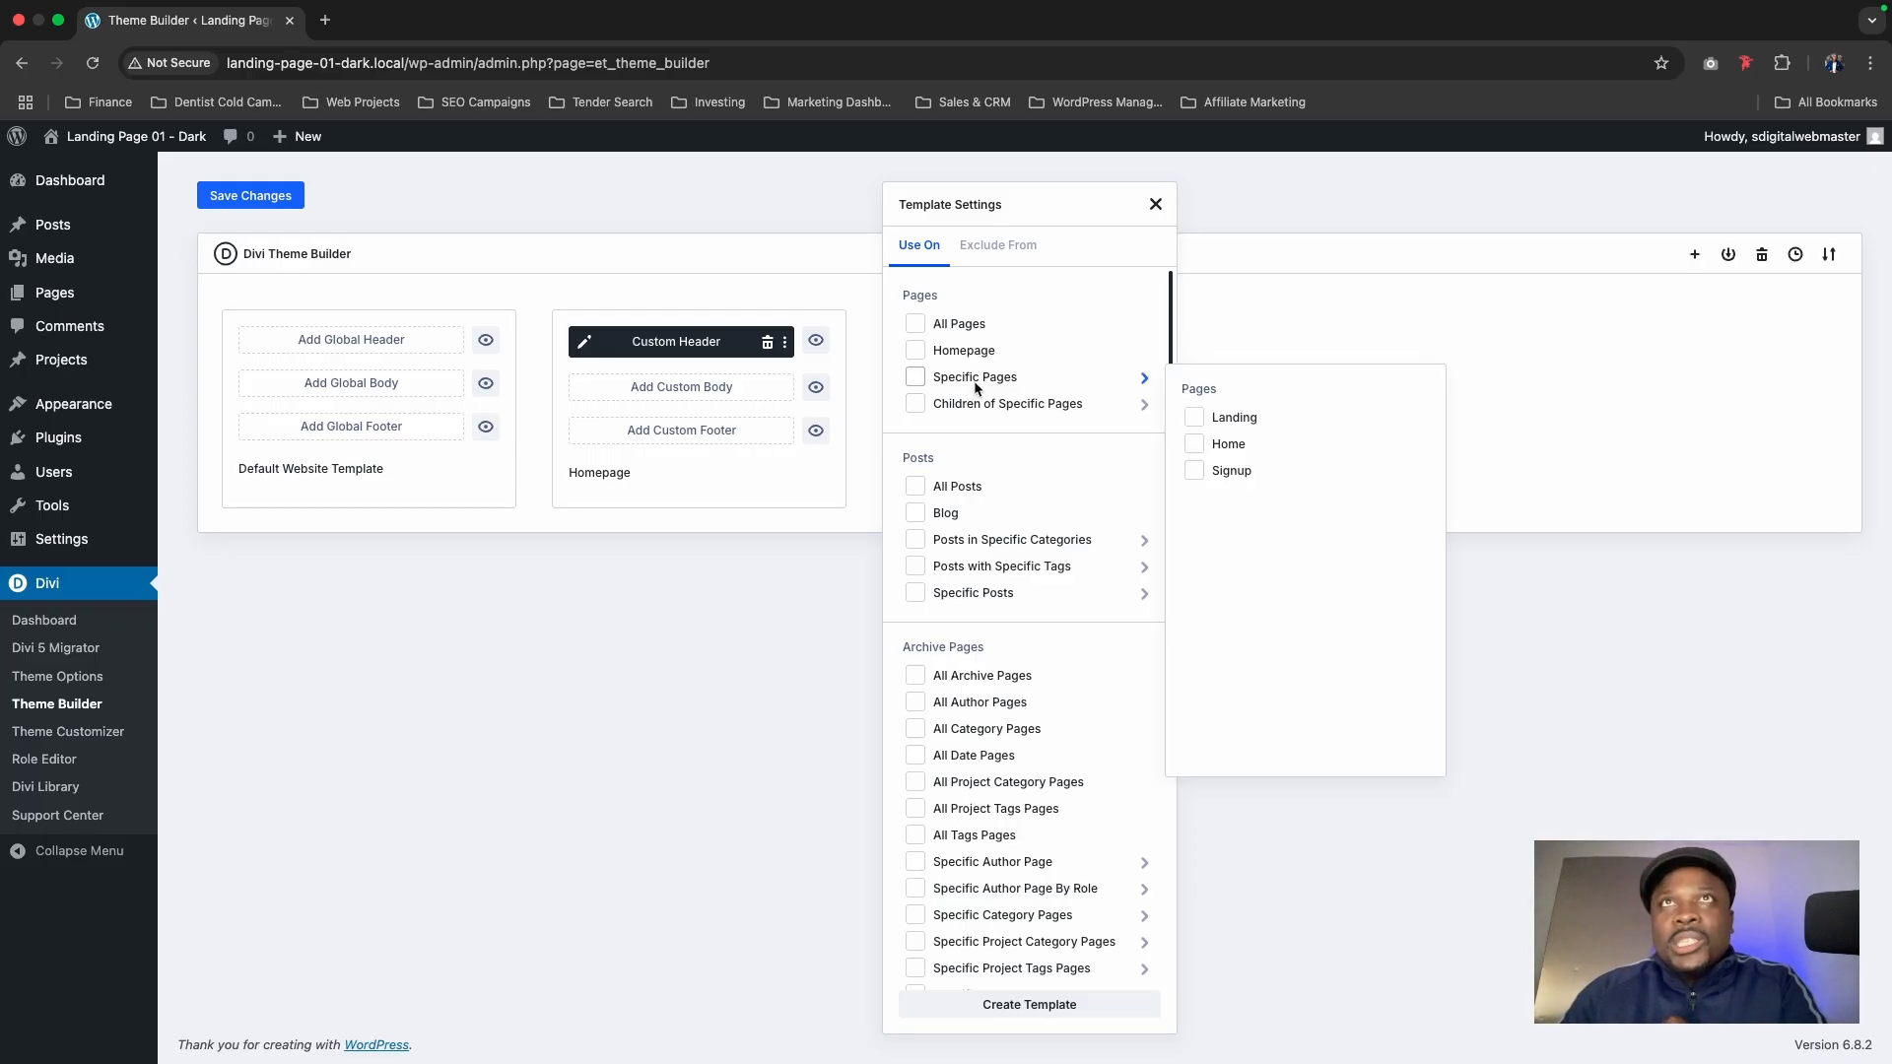
pyautogui.click(1195, 418)
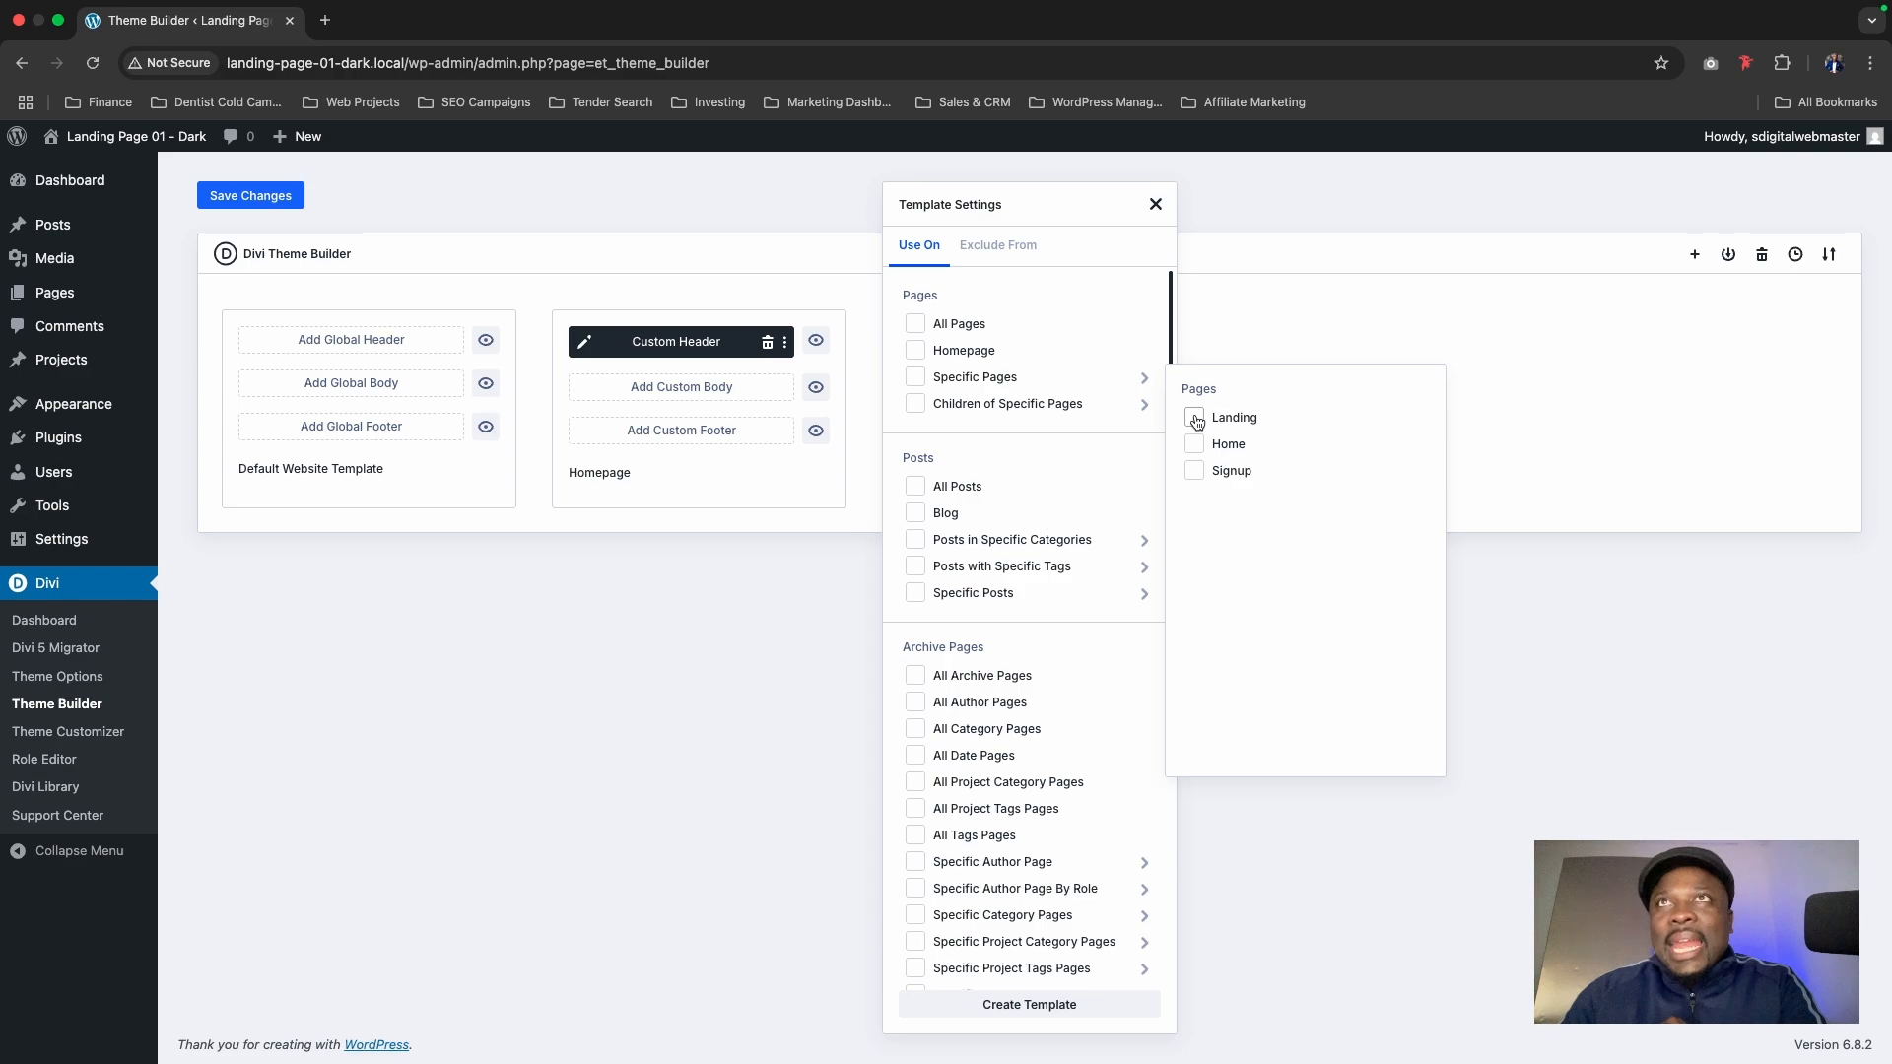
pyautogui.click(1379, 329)
# Step: Create a new template assigned to the specific page Landing and save the Theme Builder changes
pyautogui.click(1008, 415)
pyautogui.click(978, 405)
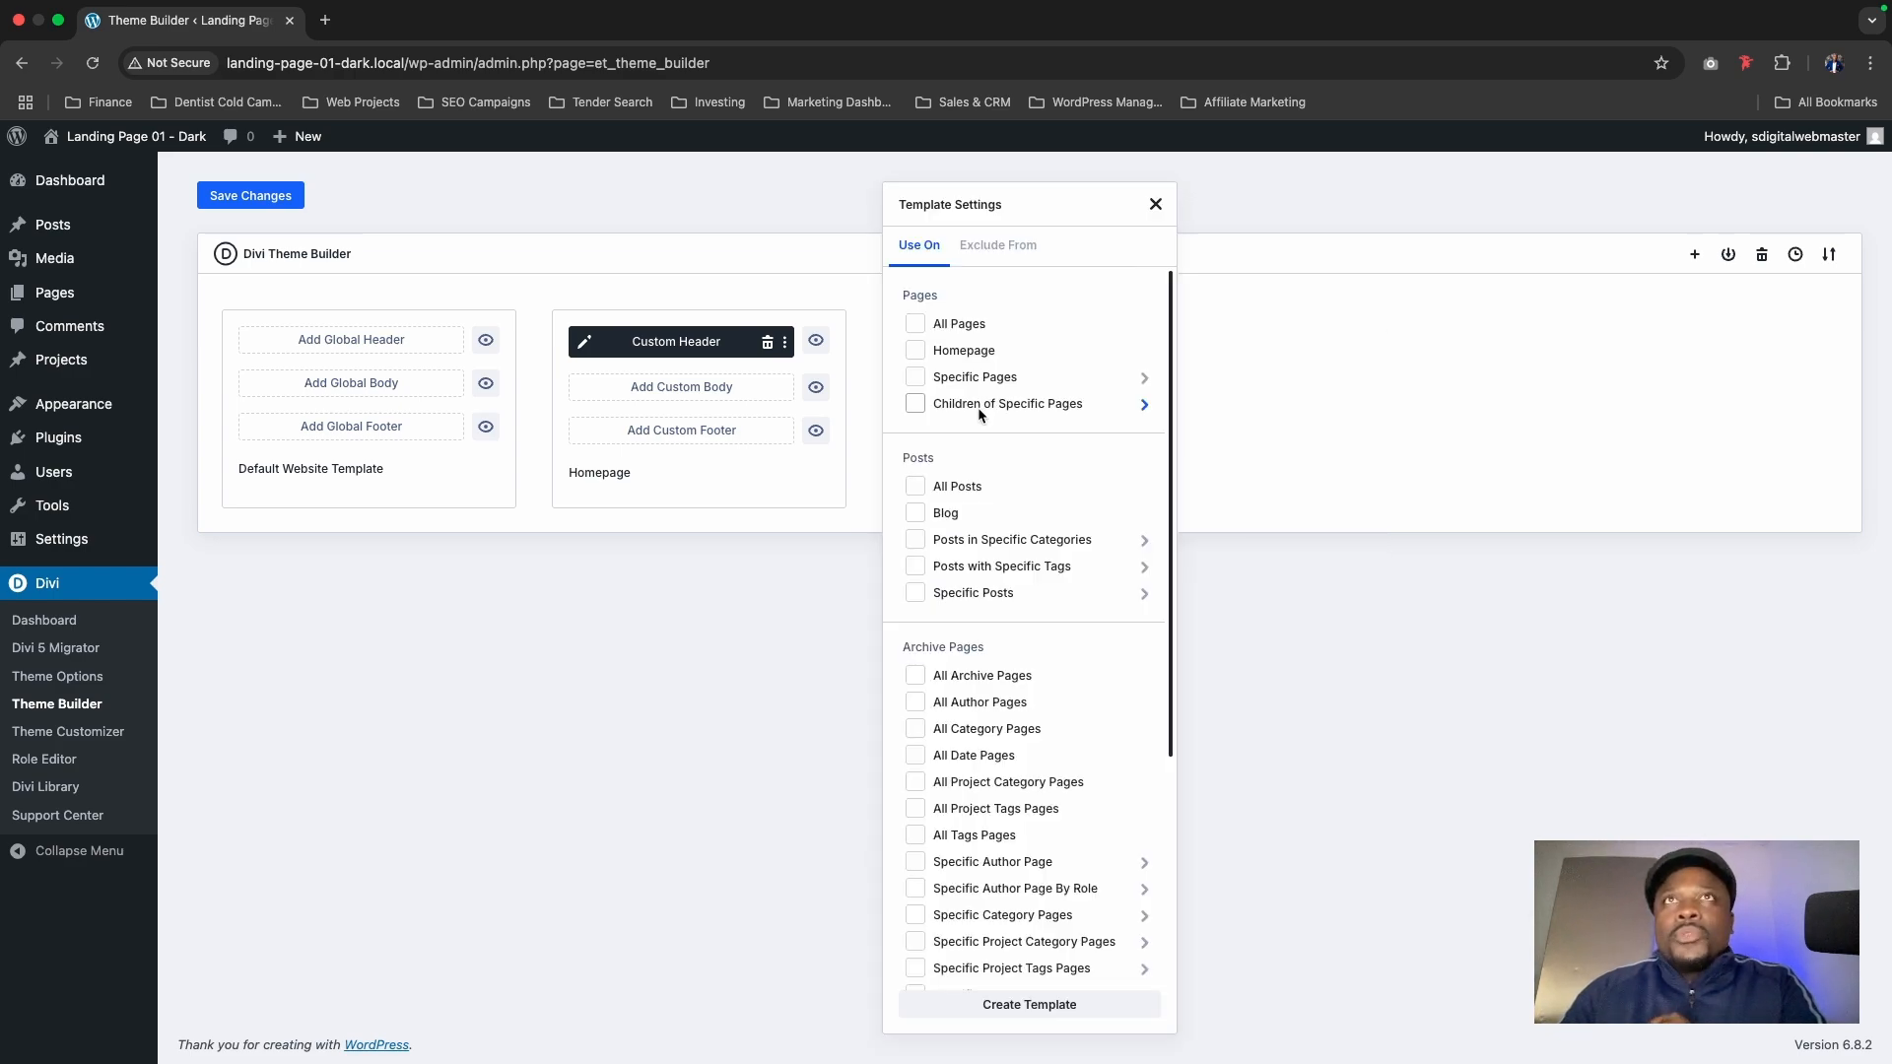
pyautogui.moveTo(1060, 375)
pyautogui.click(1195, 418)
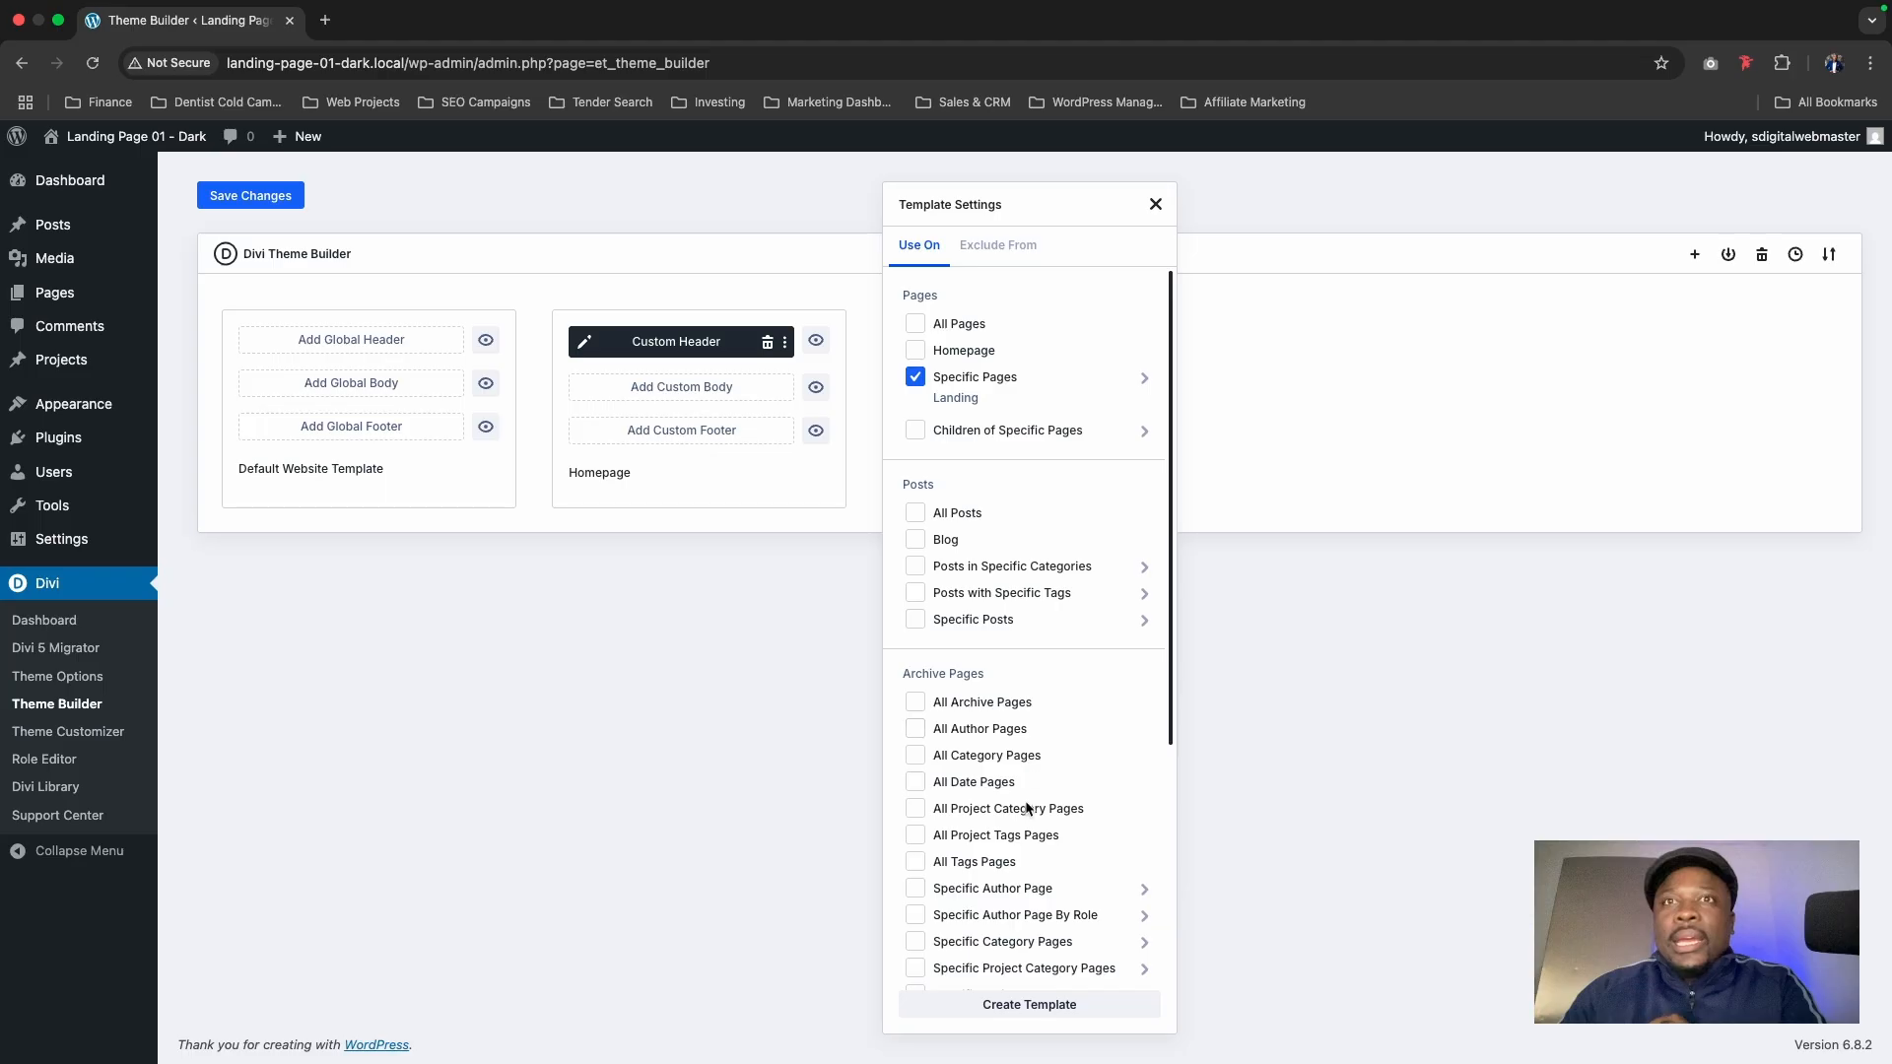
pyautogui.click(1021, 1006)
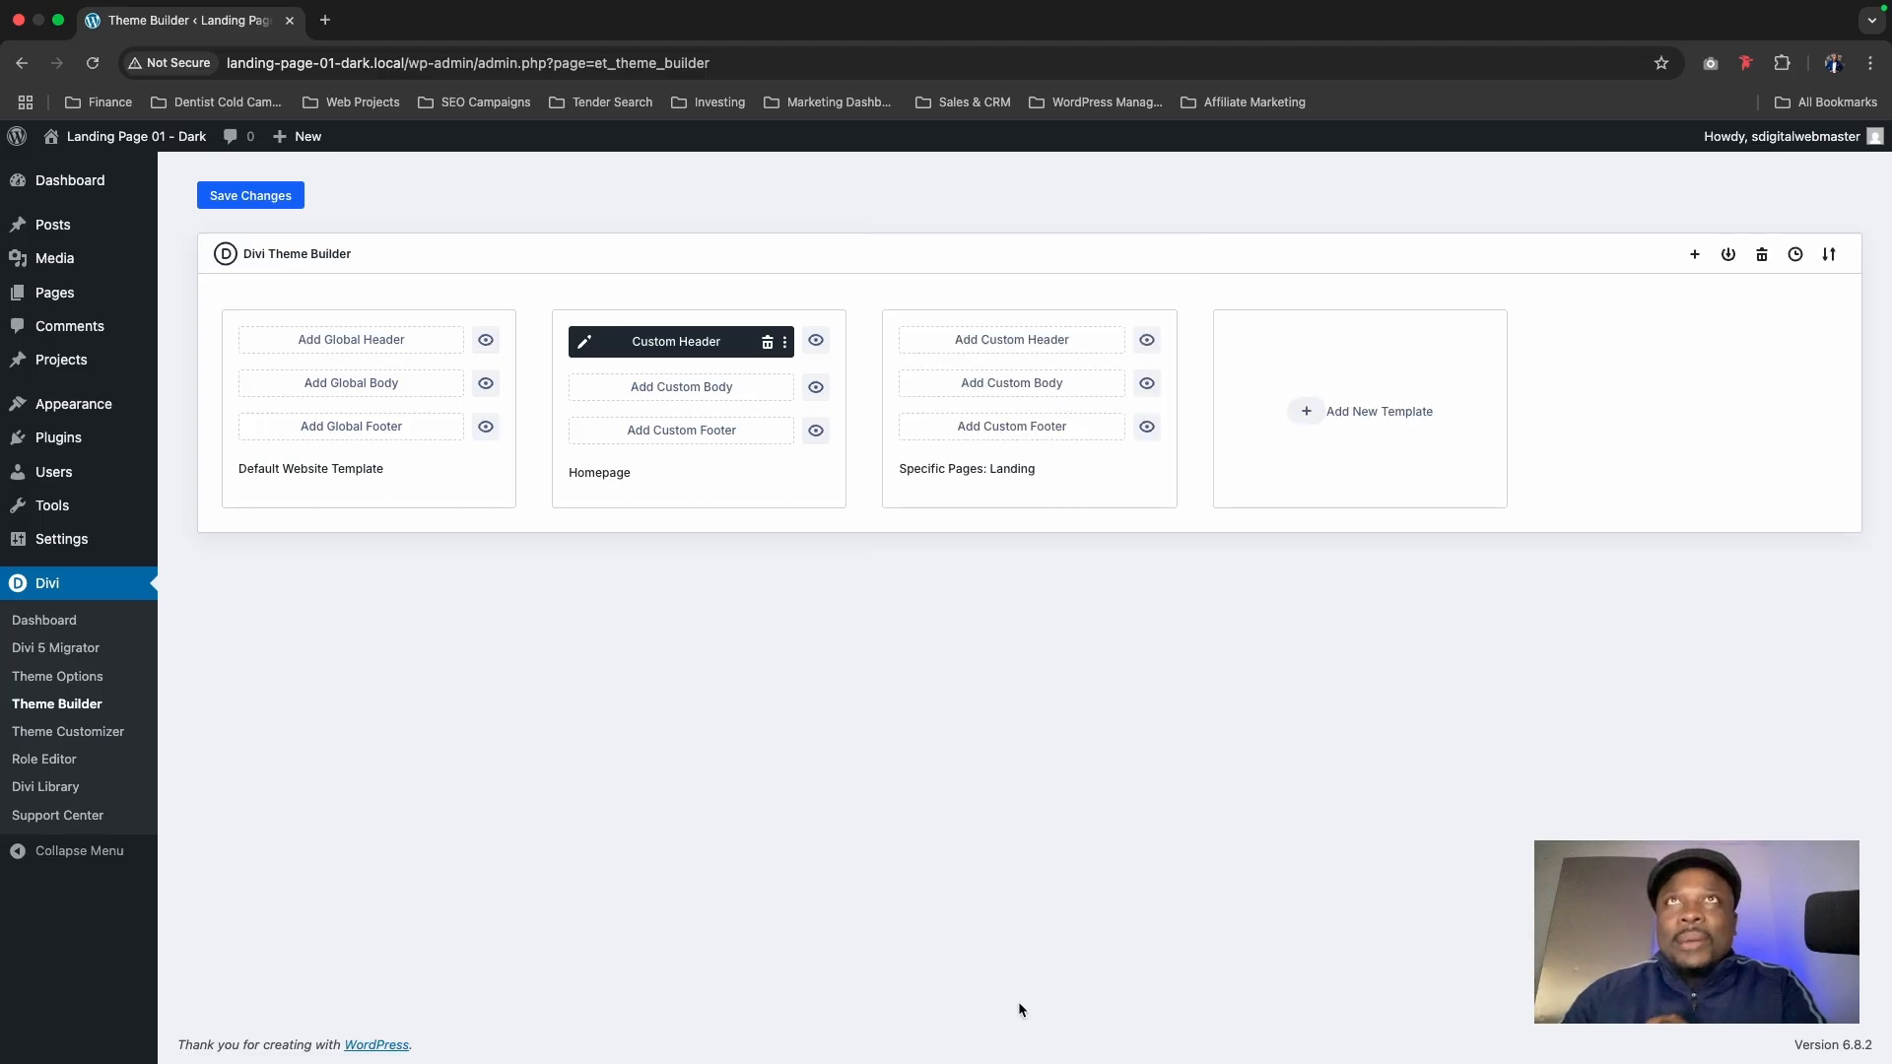
pyautogui.click(262, 202)
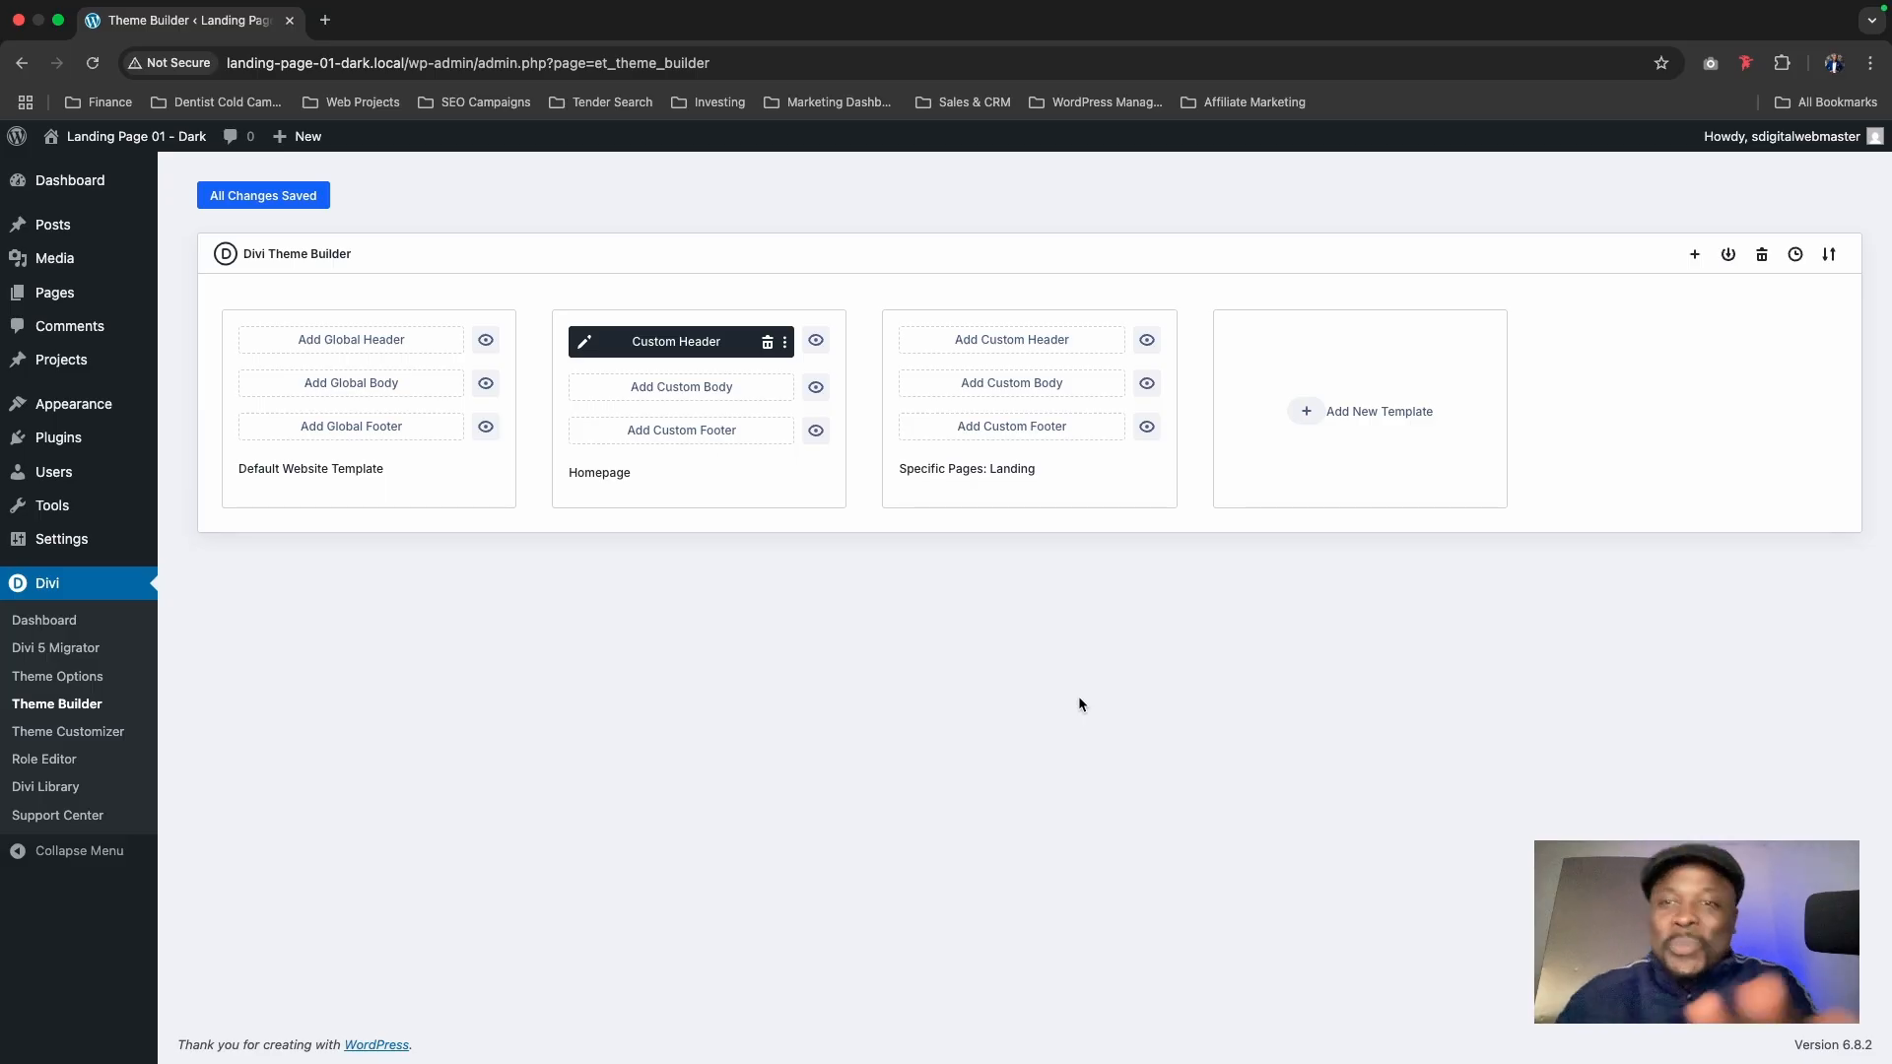
# Step: Start building a custom header from scratch for the Landing page template
pyautogui.click(999, 347)
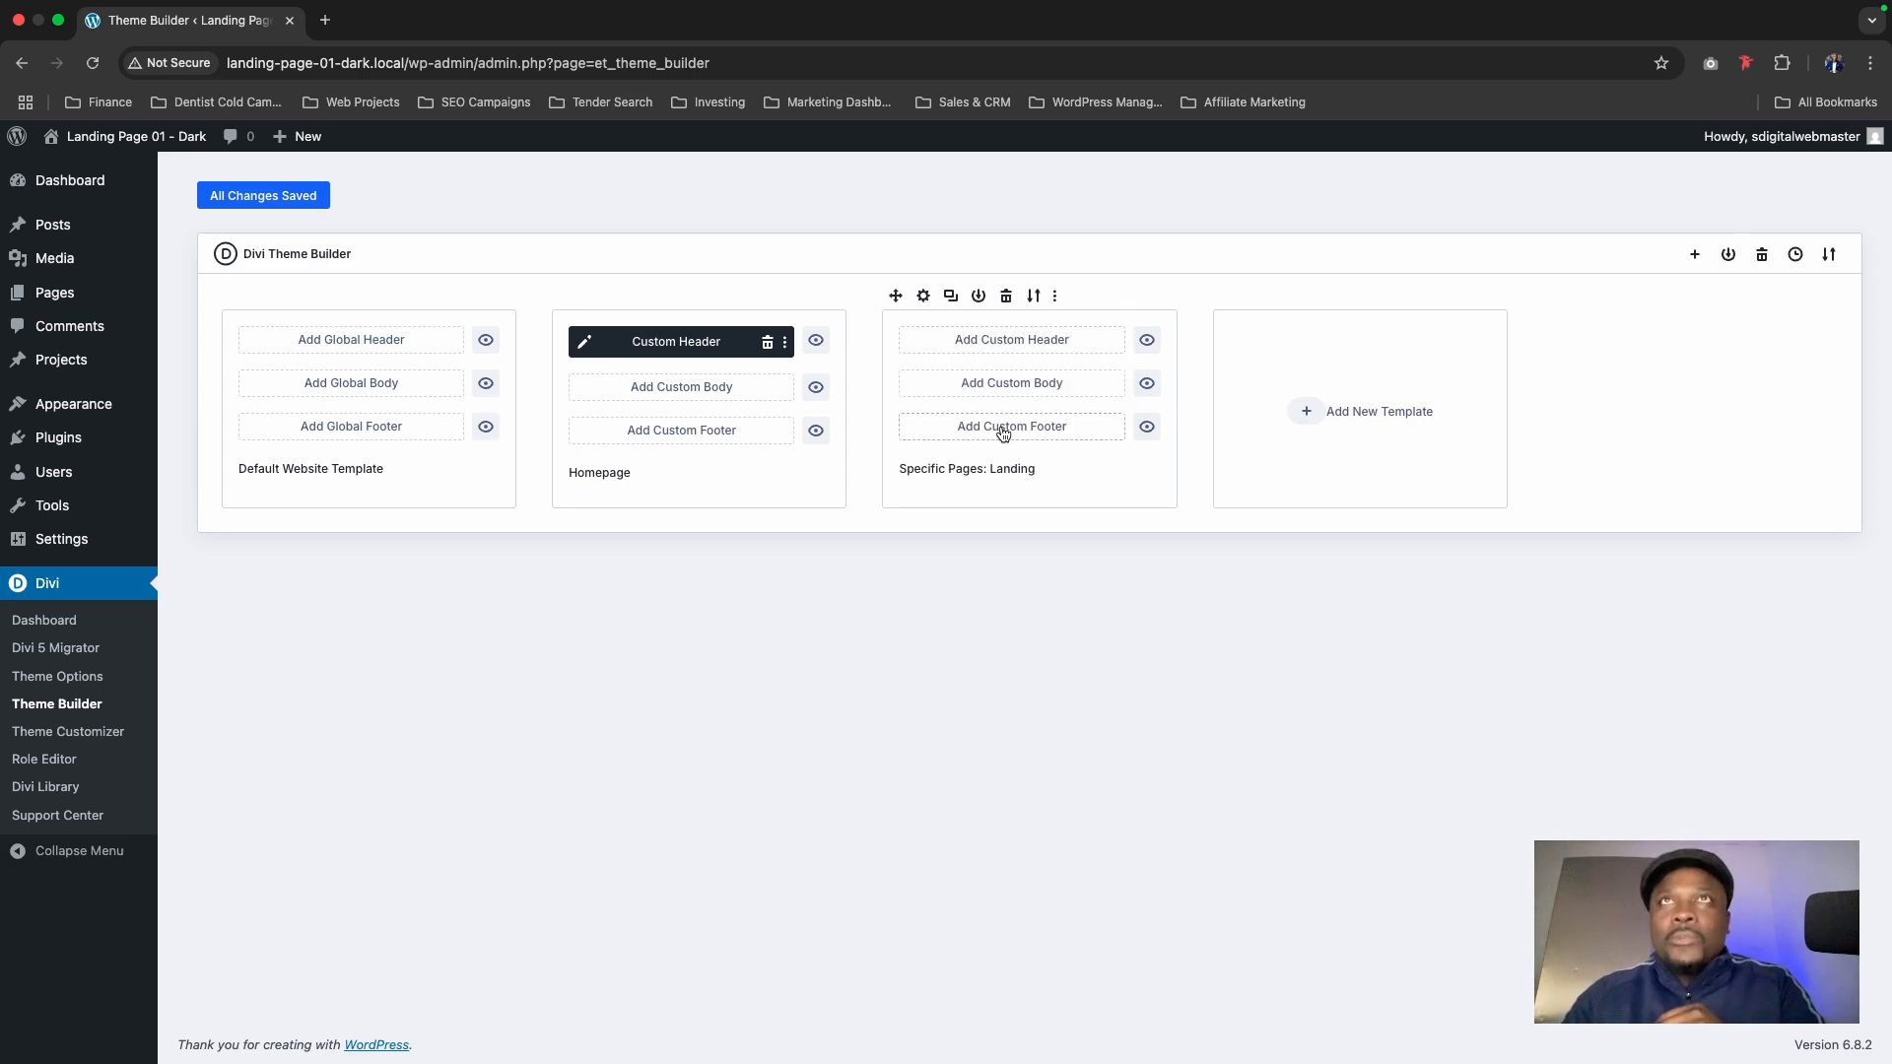
pyautogui.click(1004, 342)
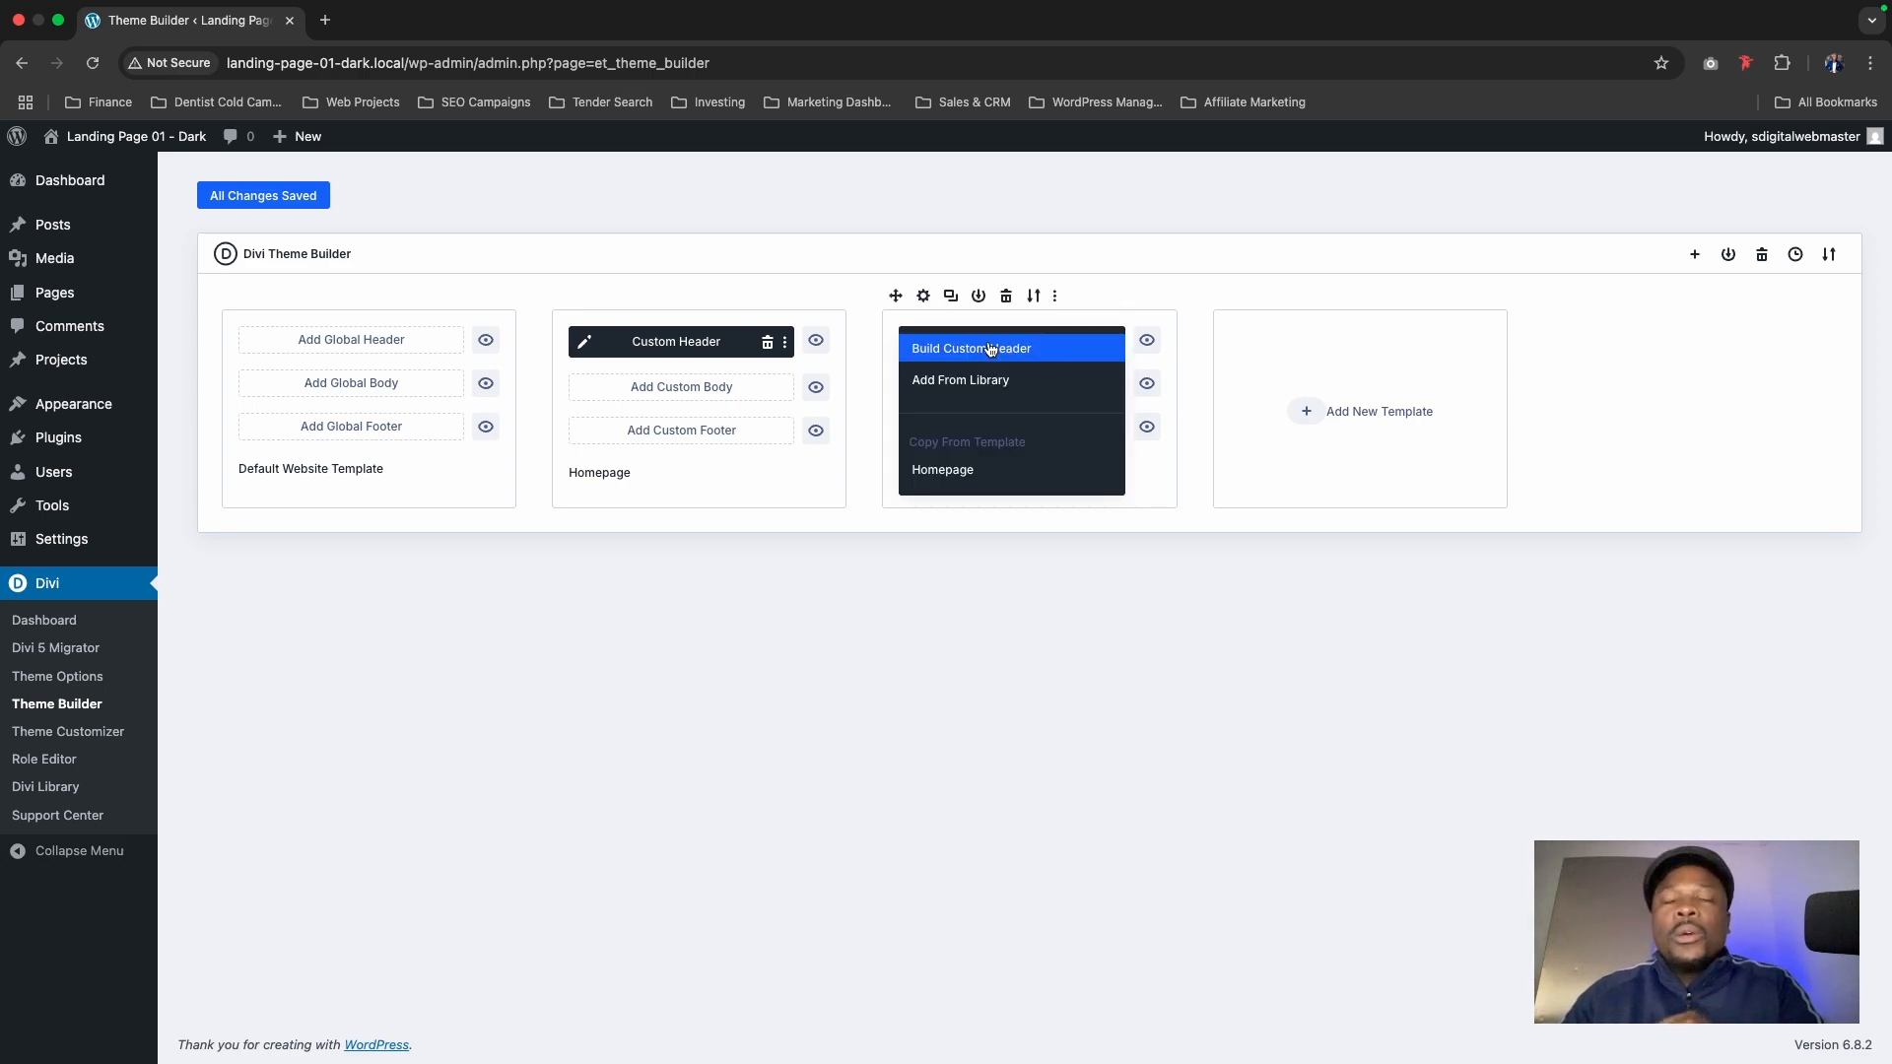
pyautogui.click(989, 350)
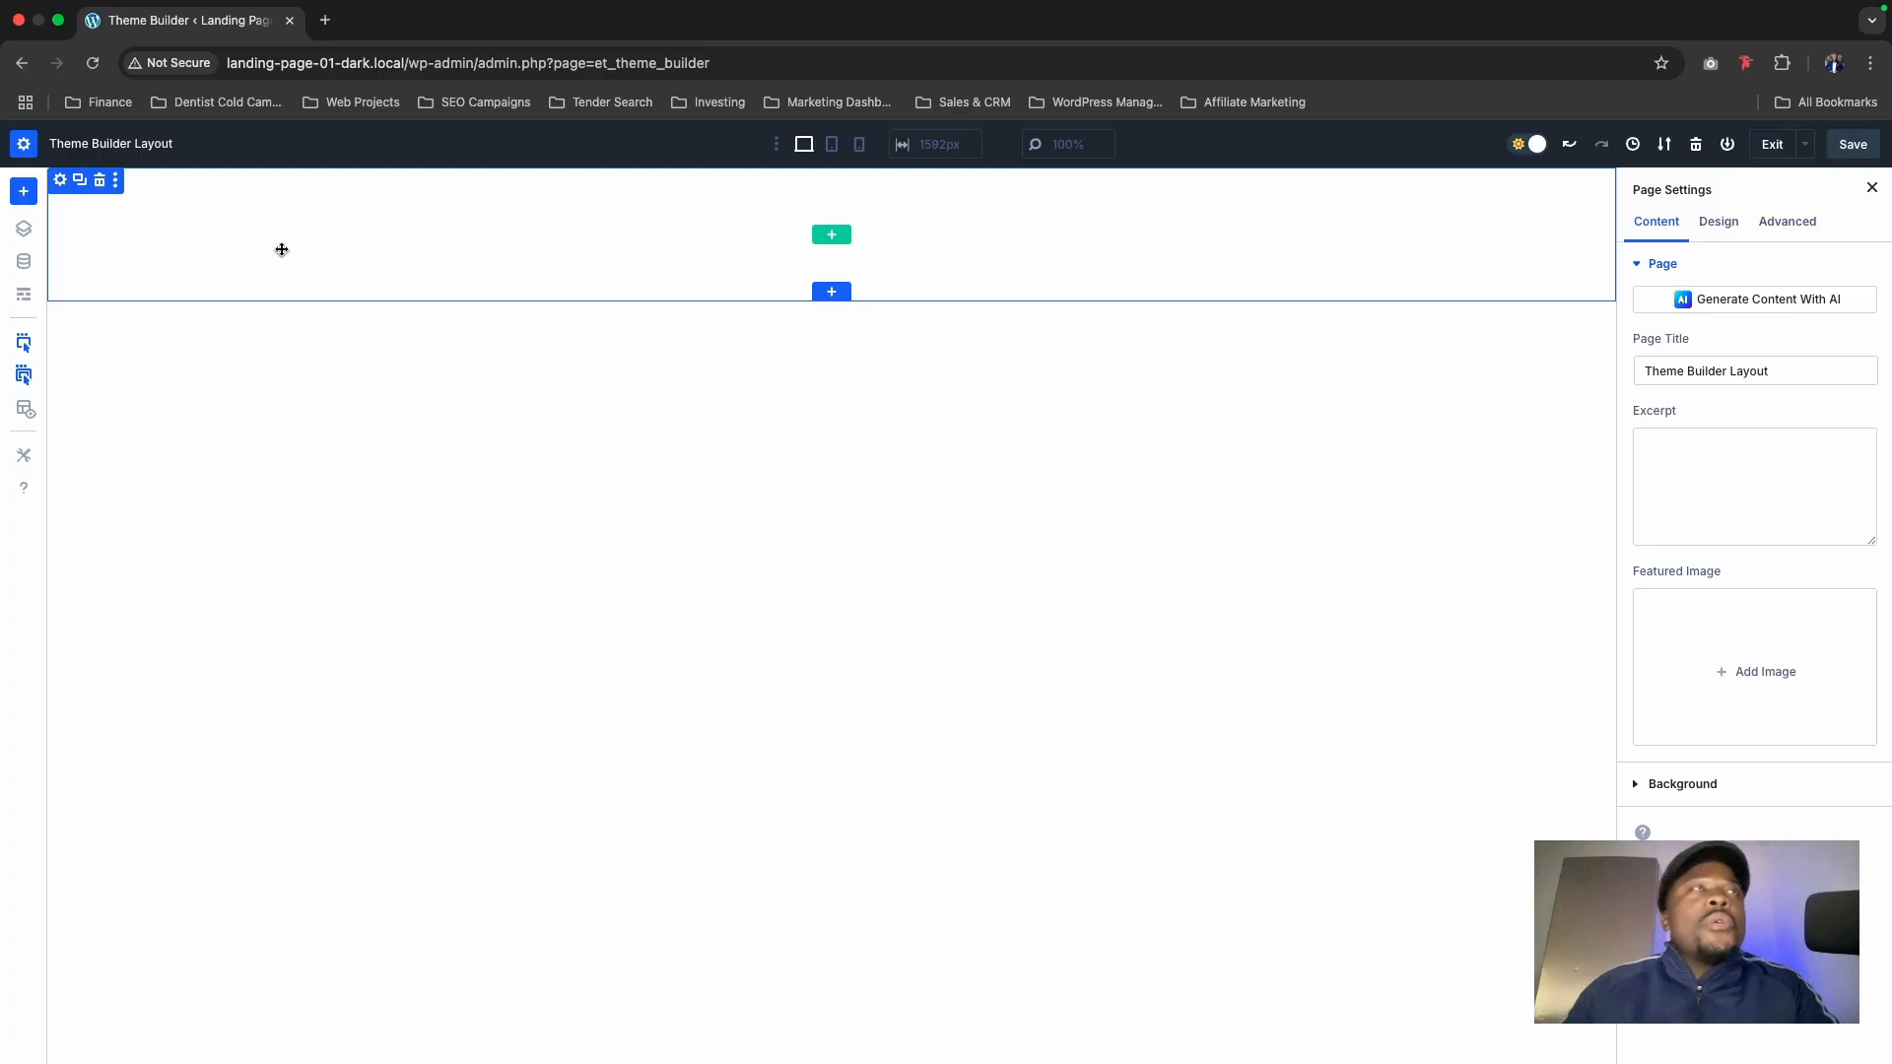
# Step: Insert a row with two equal columns into the header's empty section
pyautogui.click(822, 237)
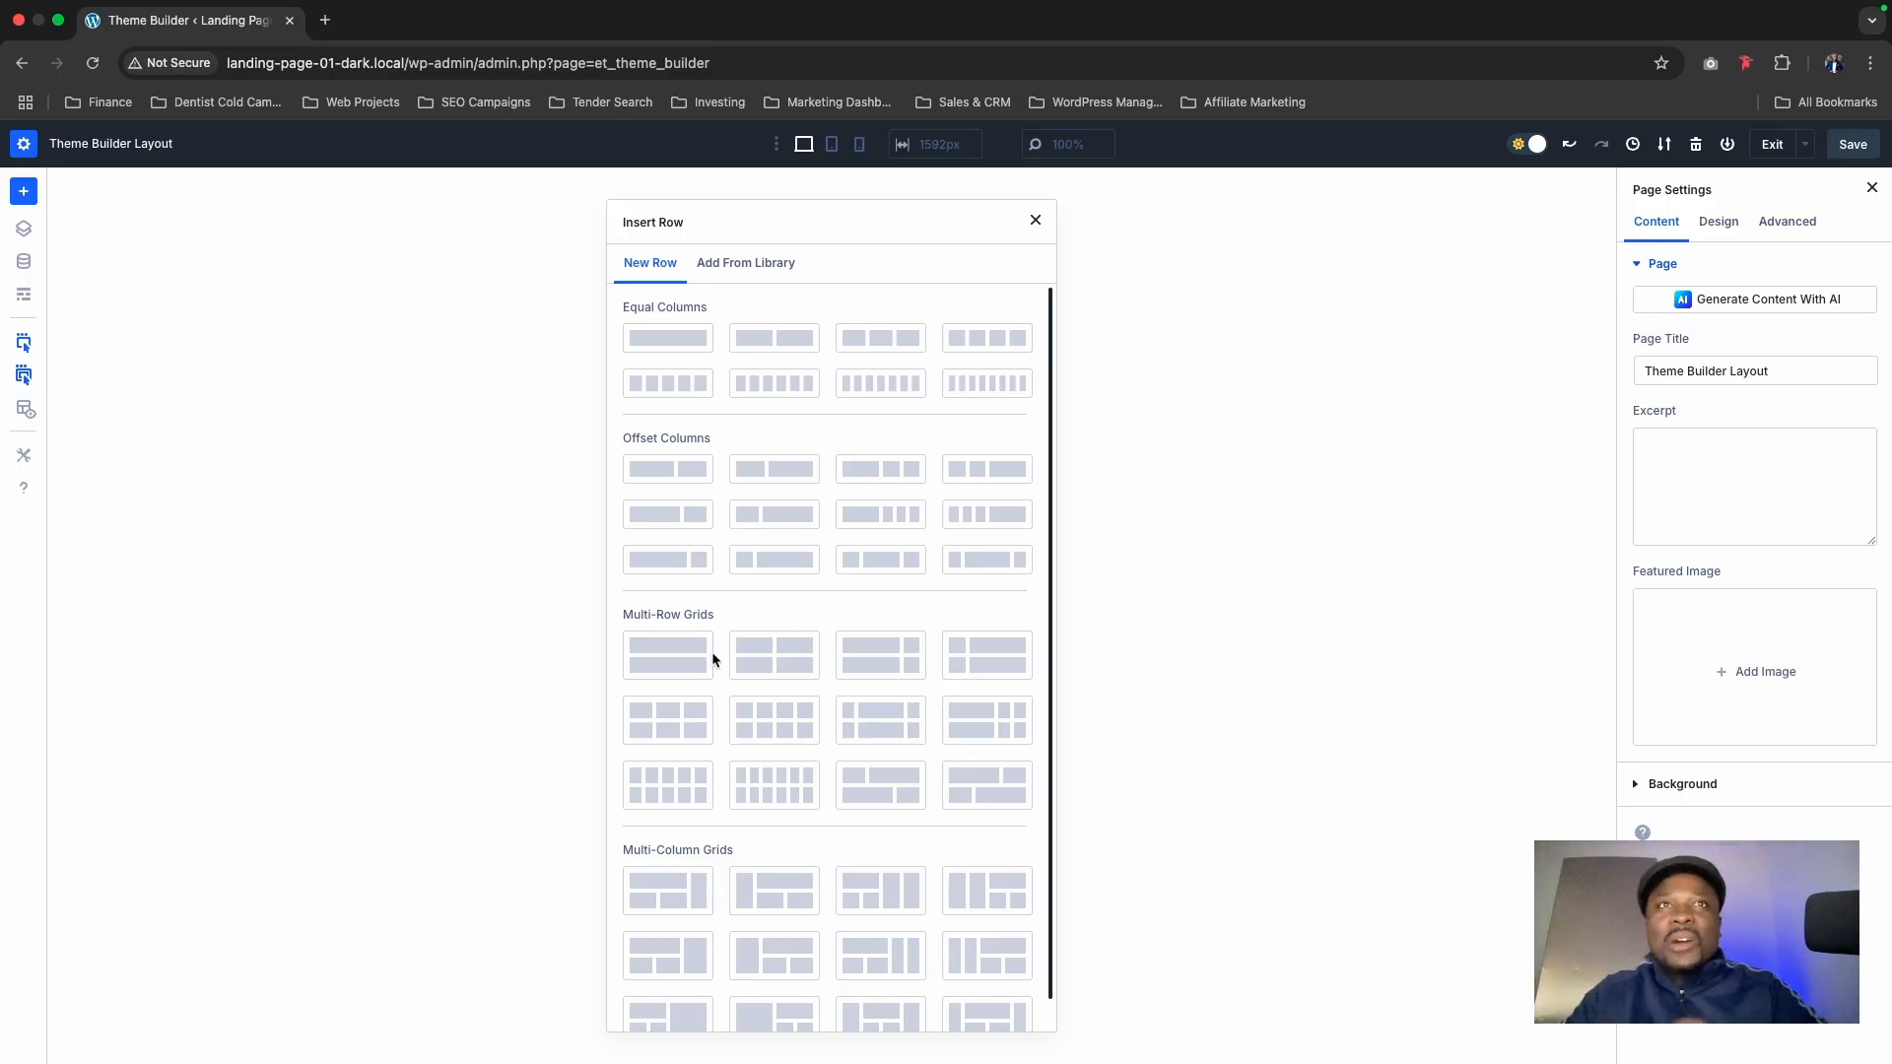
pyautogui.scroll(-1, 710, 808)
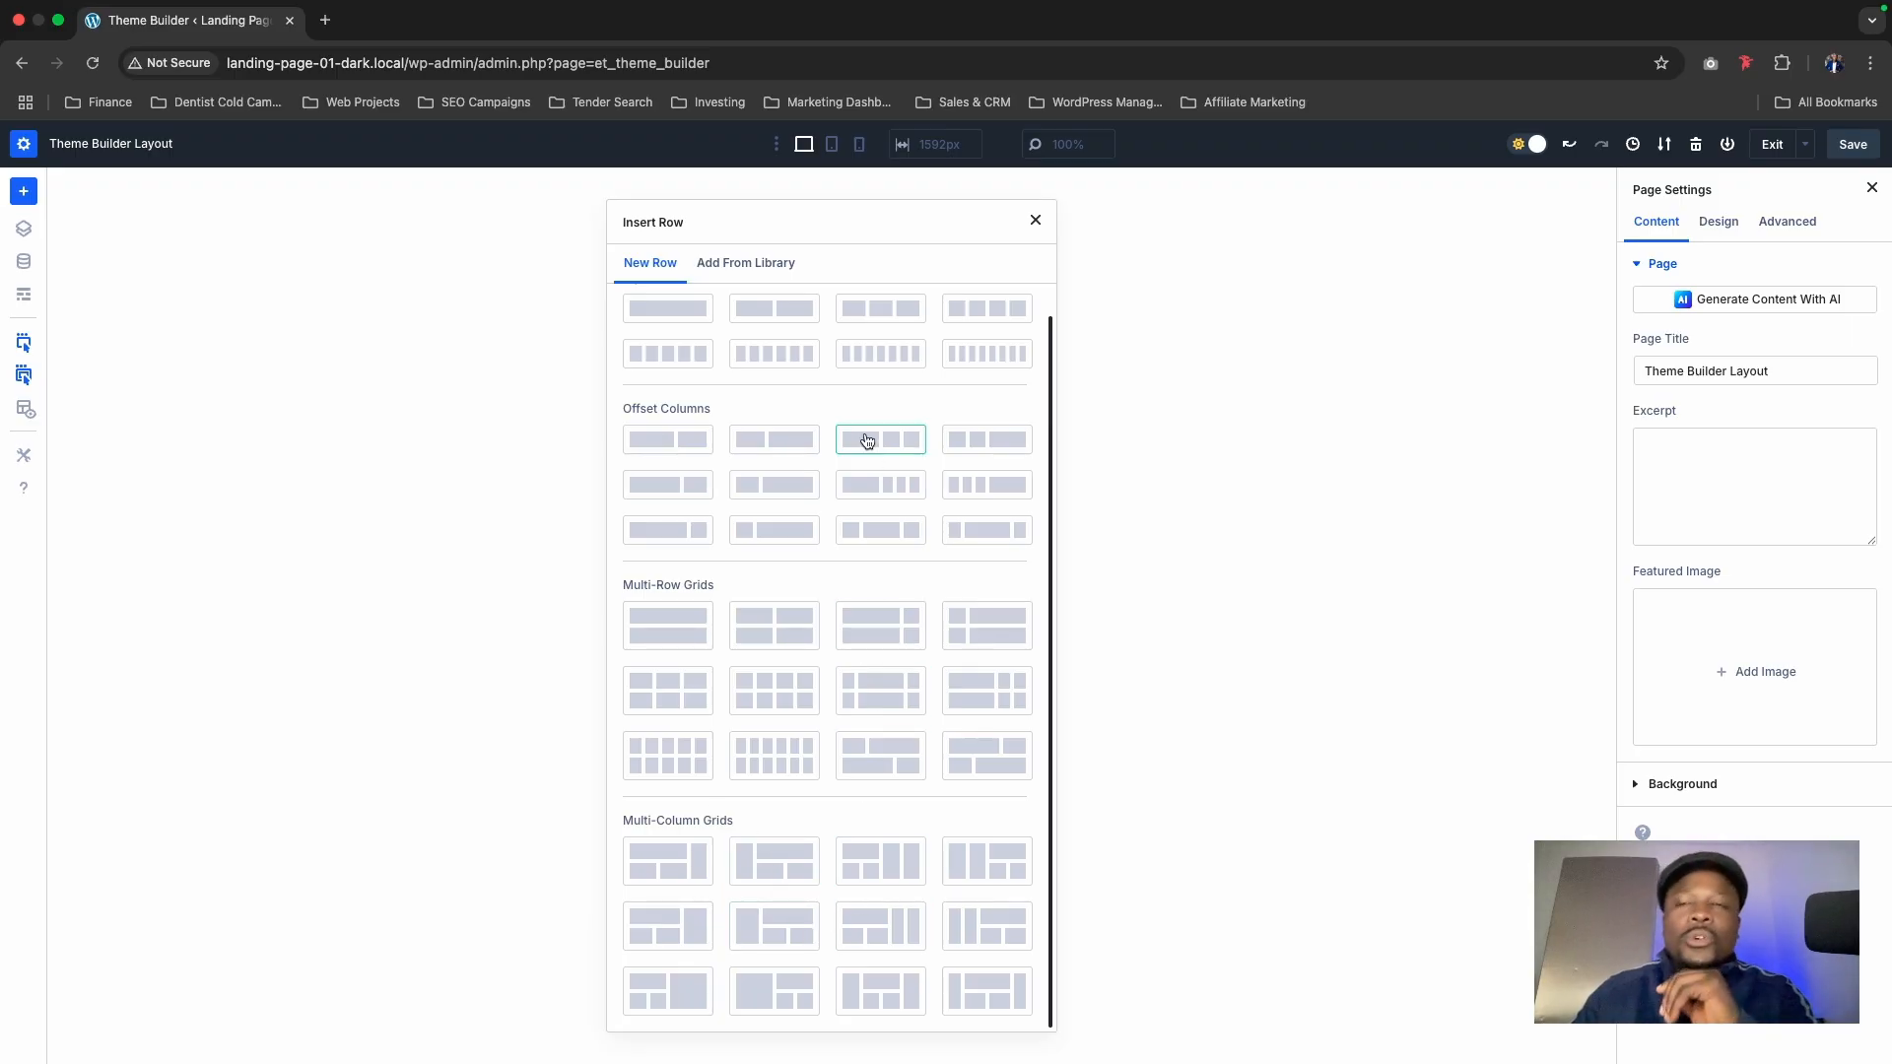
pyautogui.click(776, 311)
pyautogui.click(777, 306)
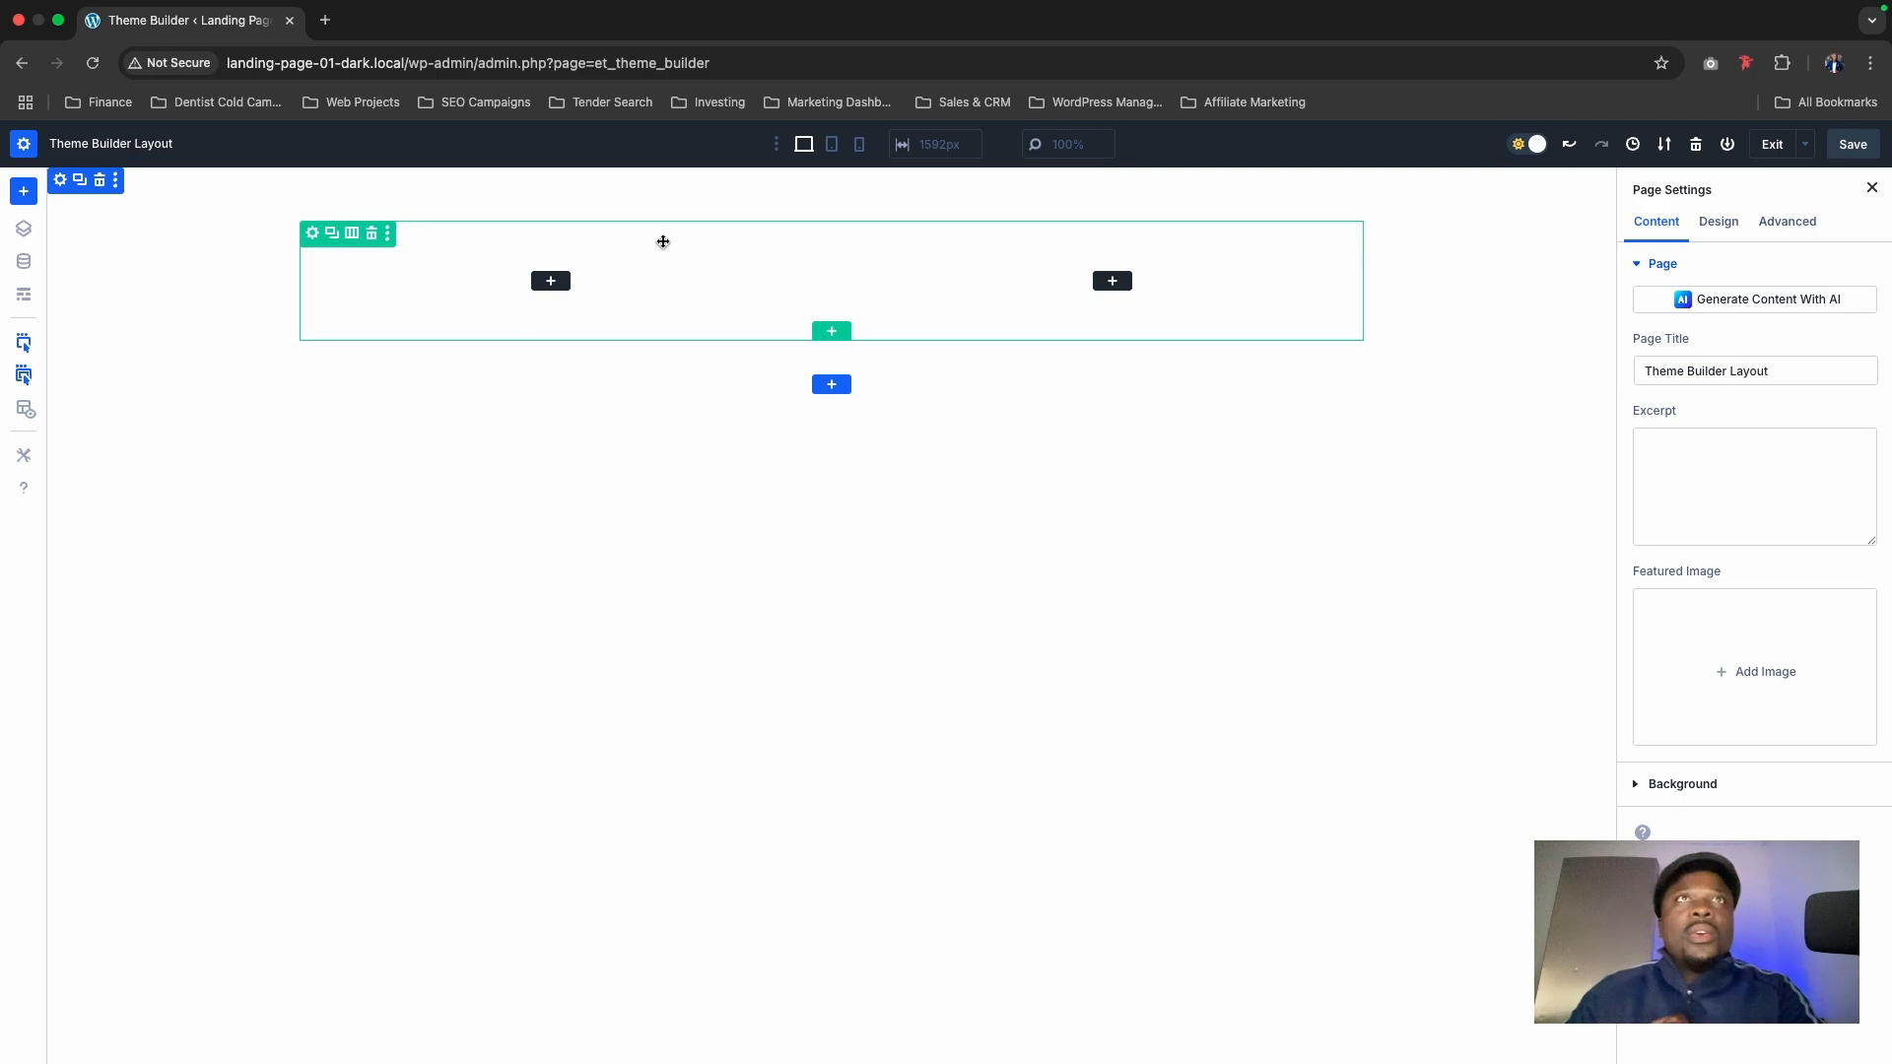
# Step: Set the header row's max width to 1440 px and width to 100%, and save the layout
pyautogui.click(312, 237)
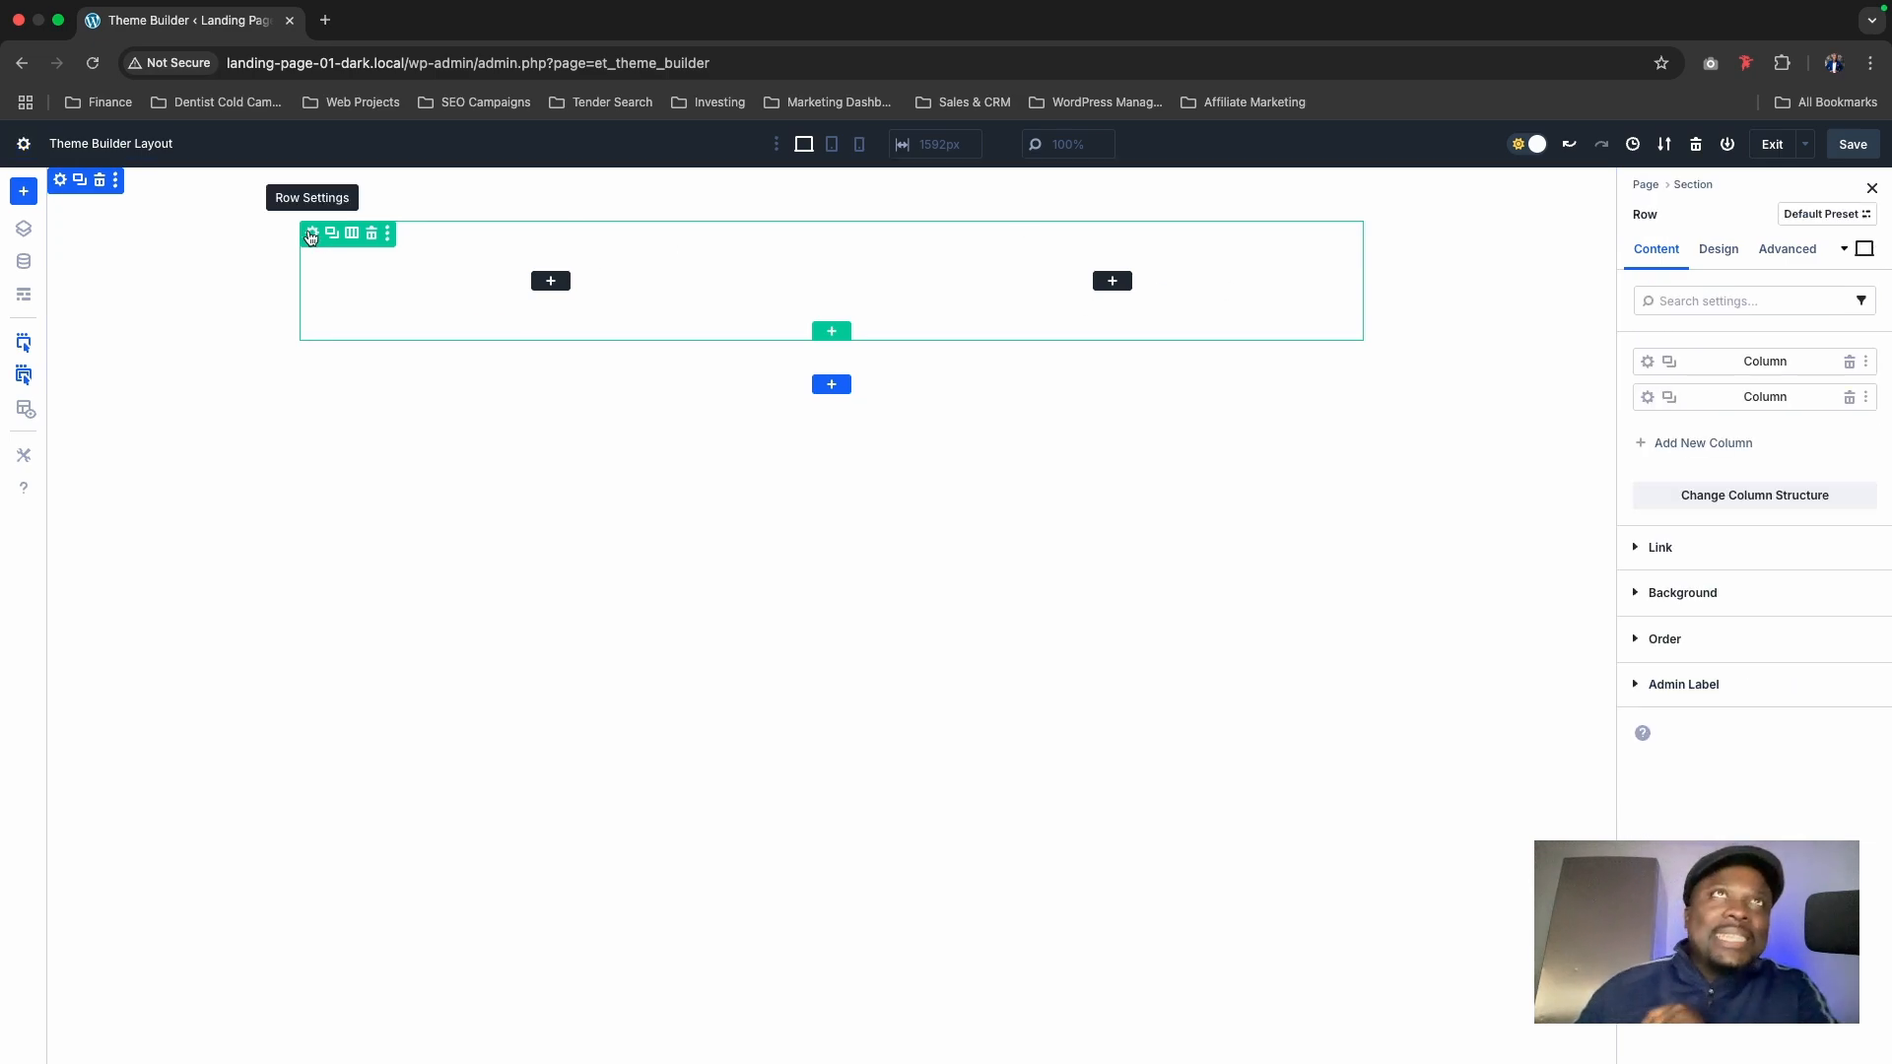
pyautogui.click(1720, 254)
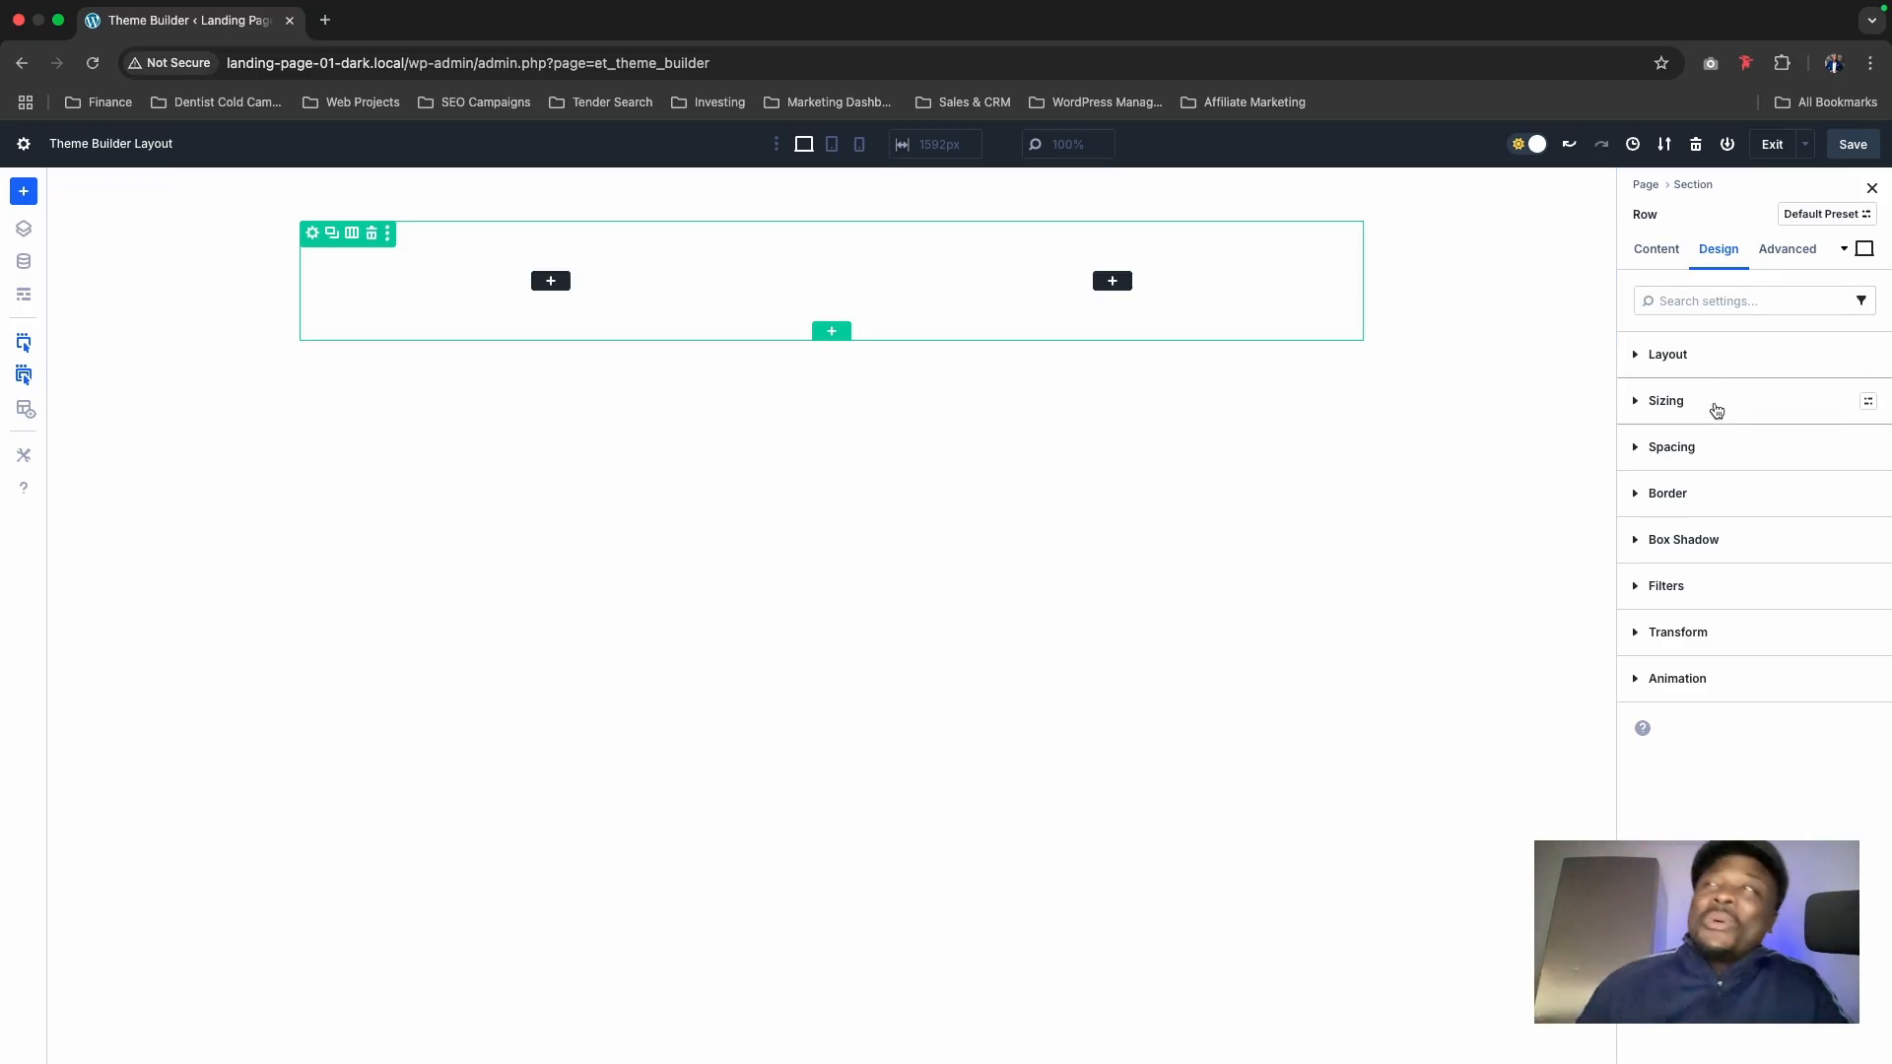
pyautogui.click(1656, 248)
pyautogui.click(1723, 249)
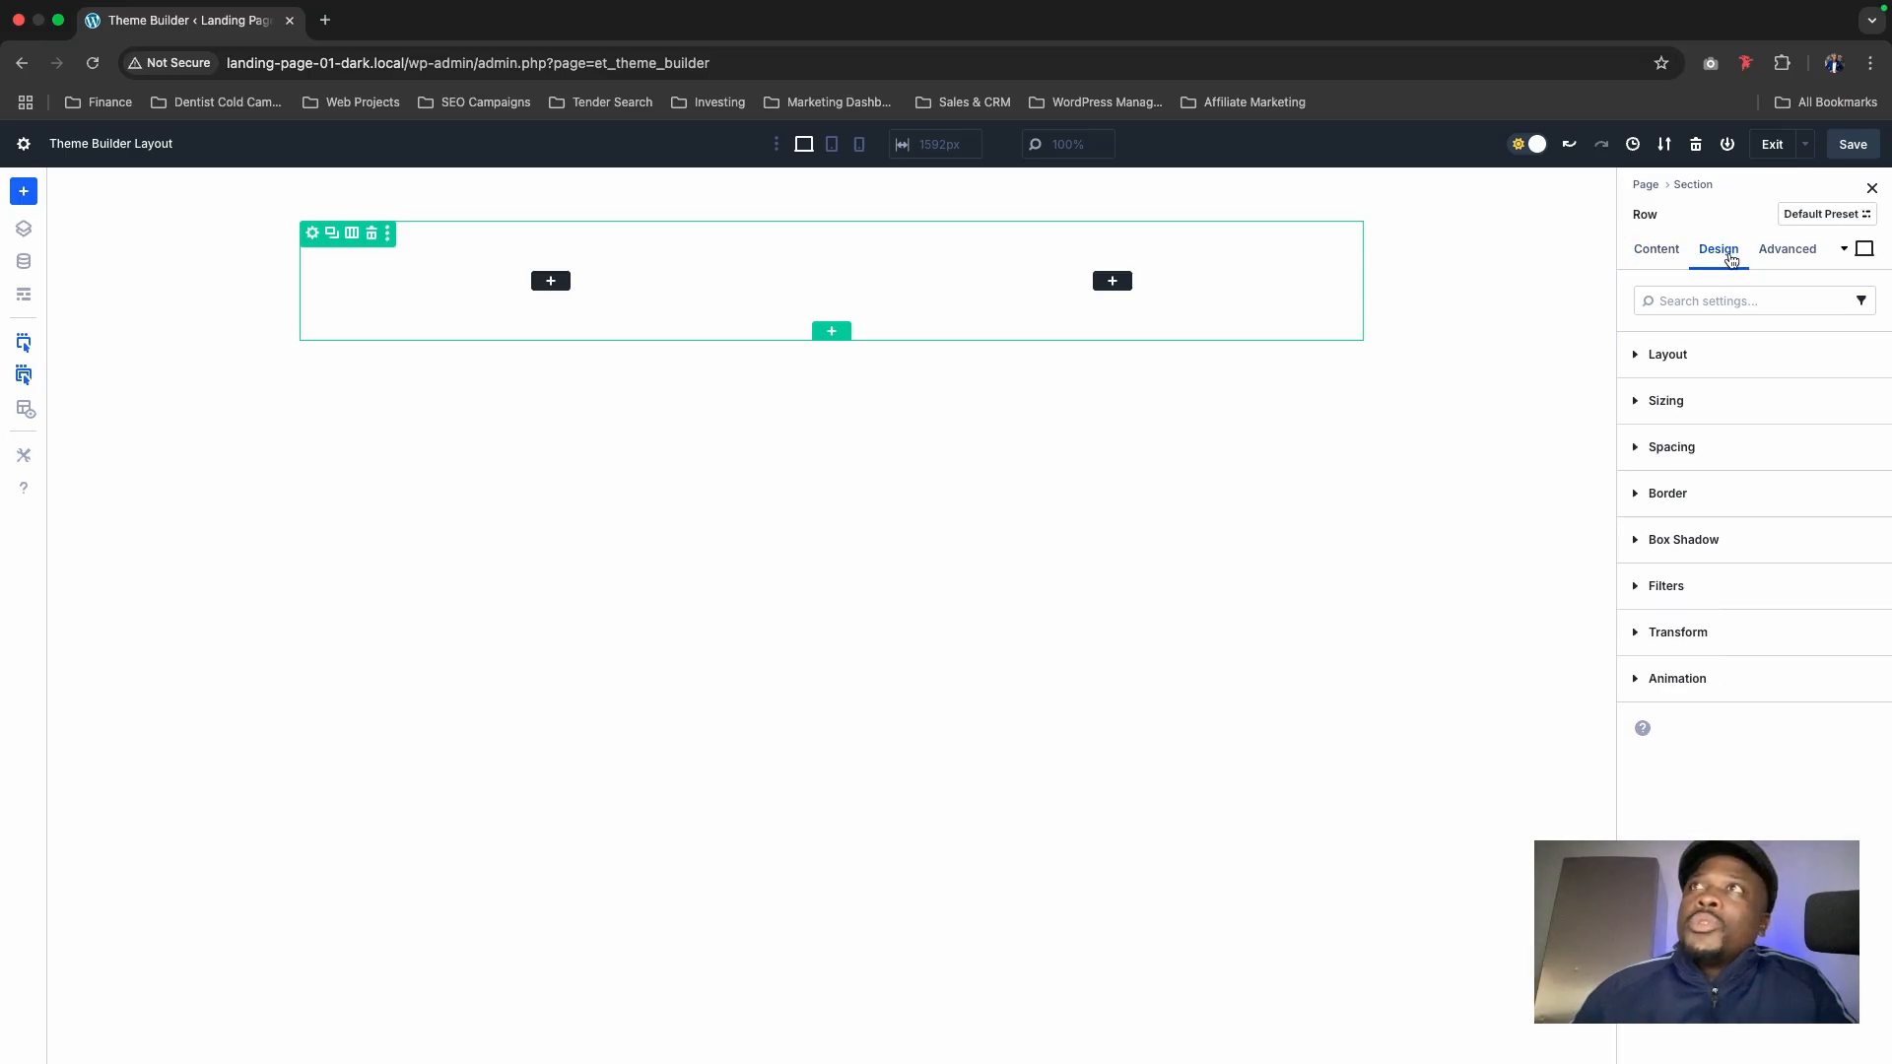
pyautogui.click(1687, 416)
pyautogui.click(1689, 600)
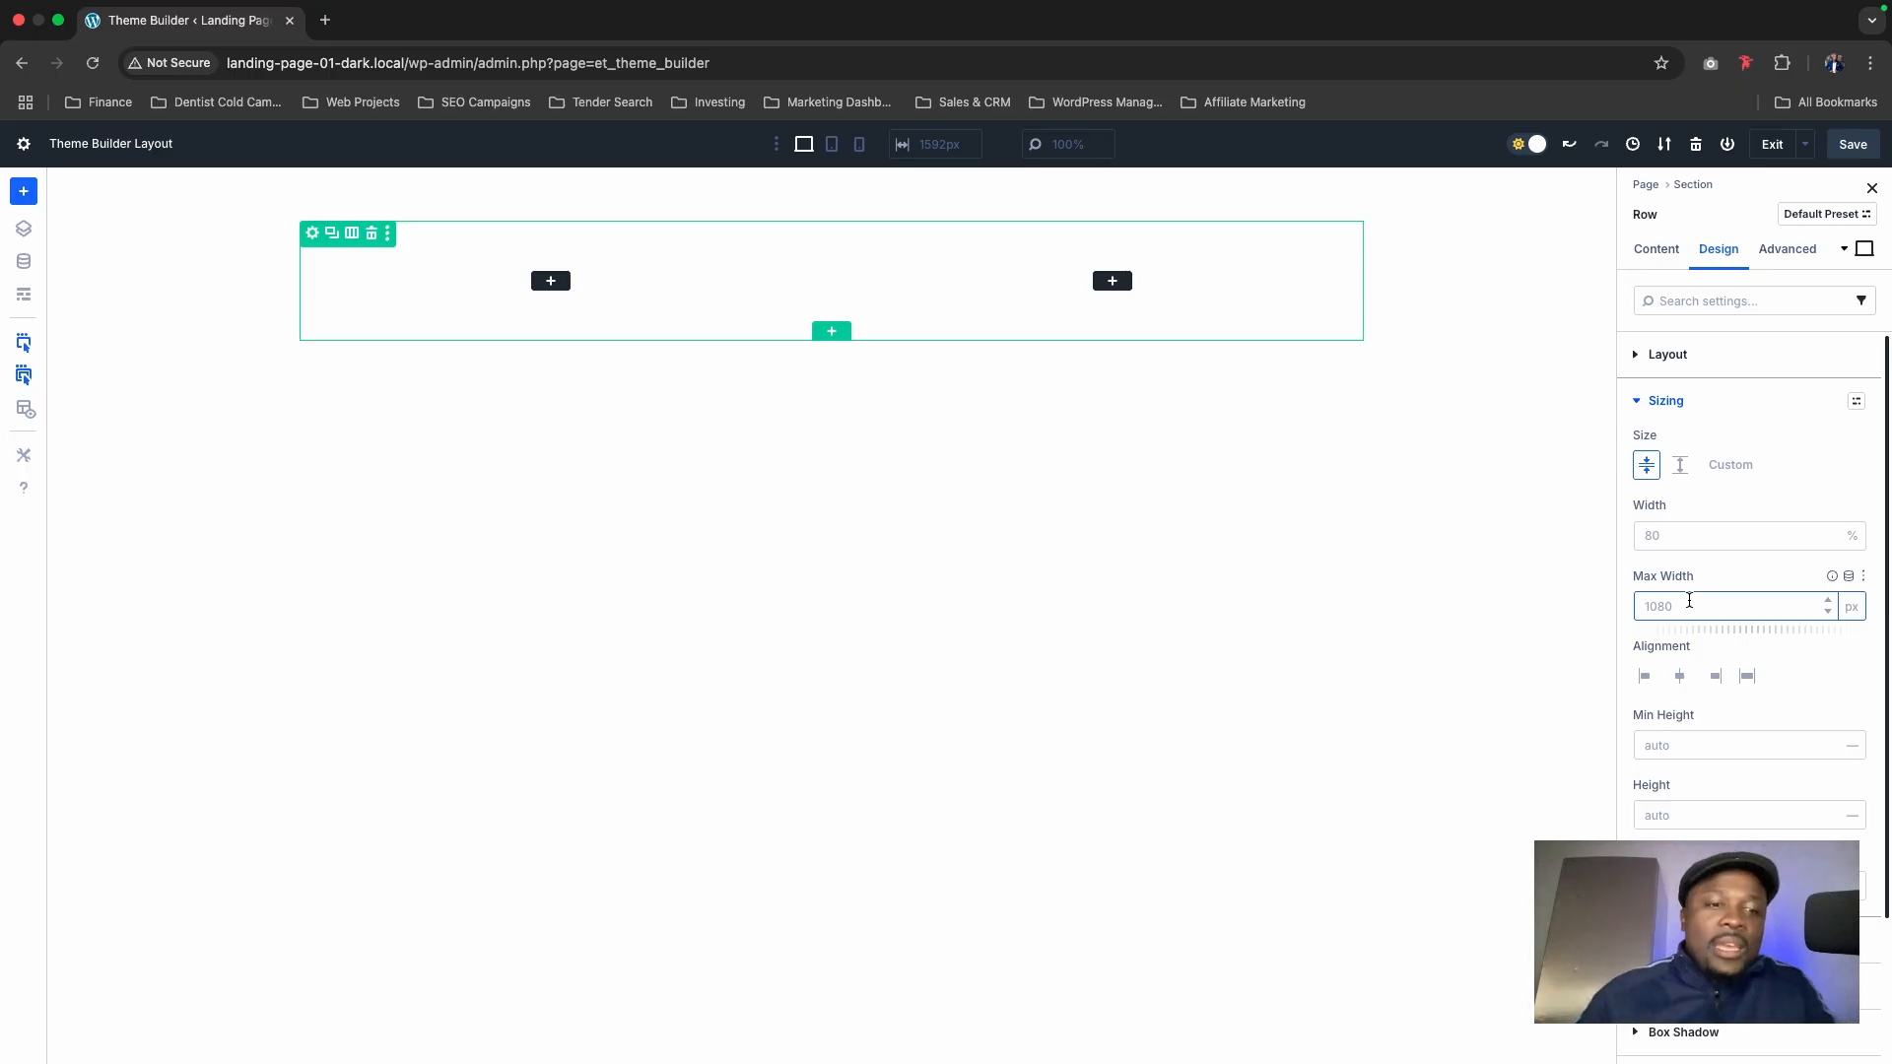
pyautogui.write('140')
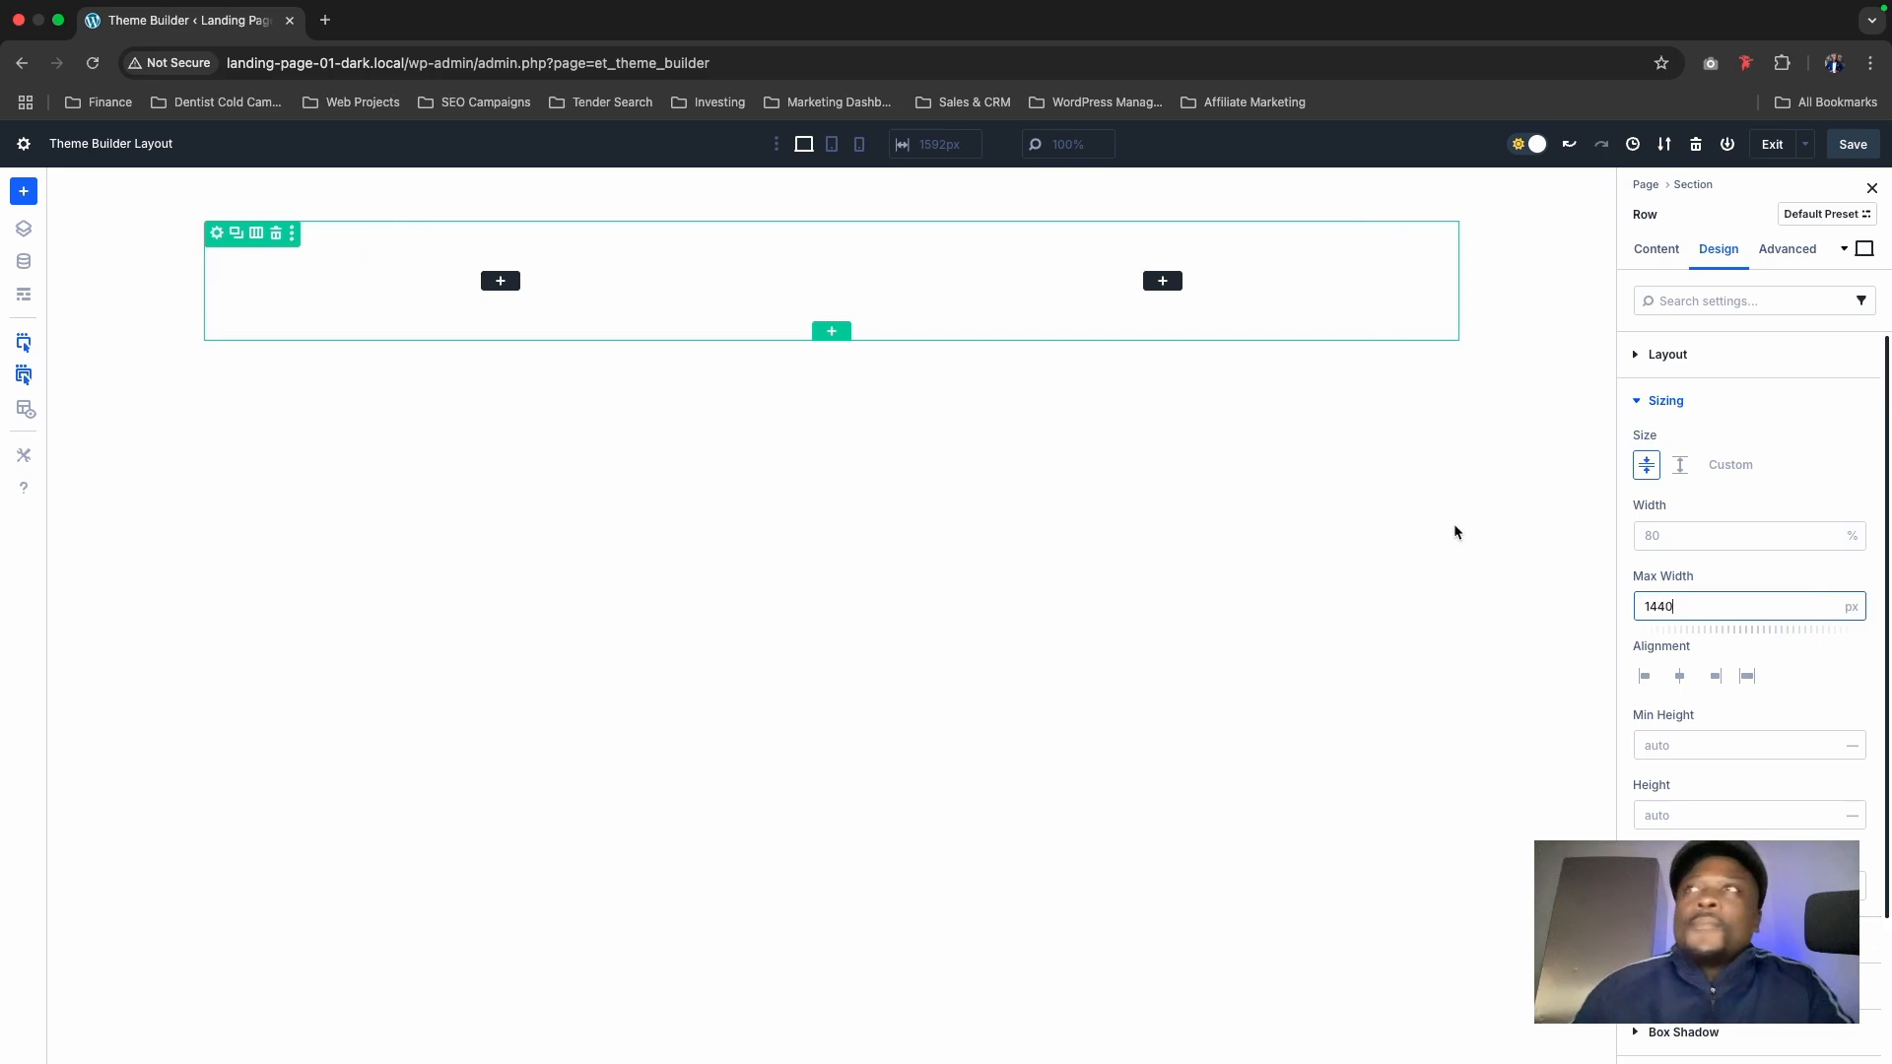
pyautogui.click(1665, 534)
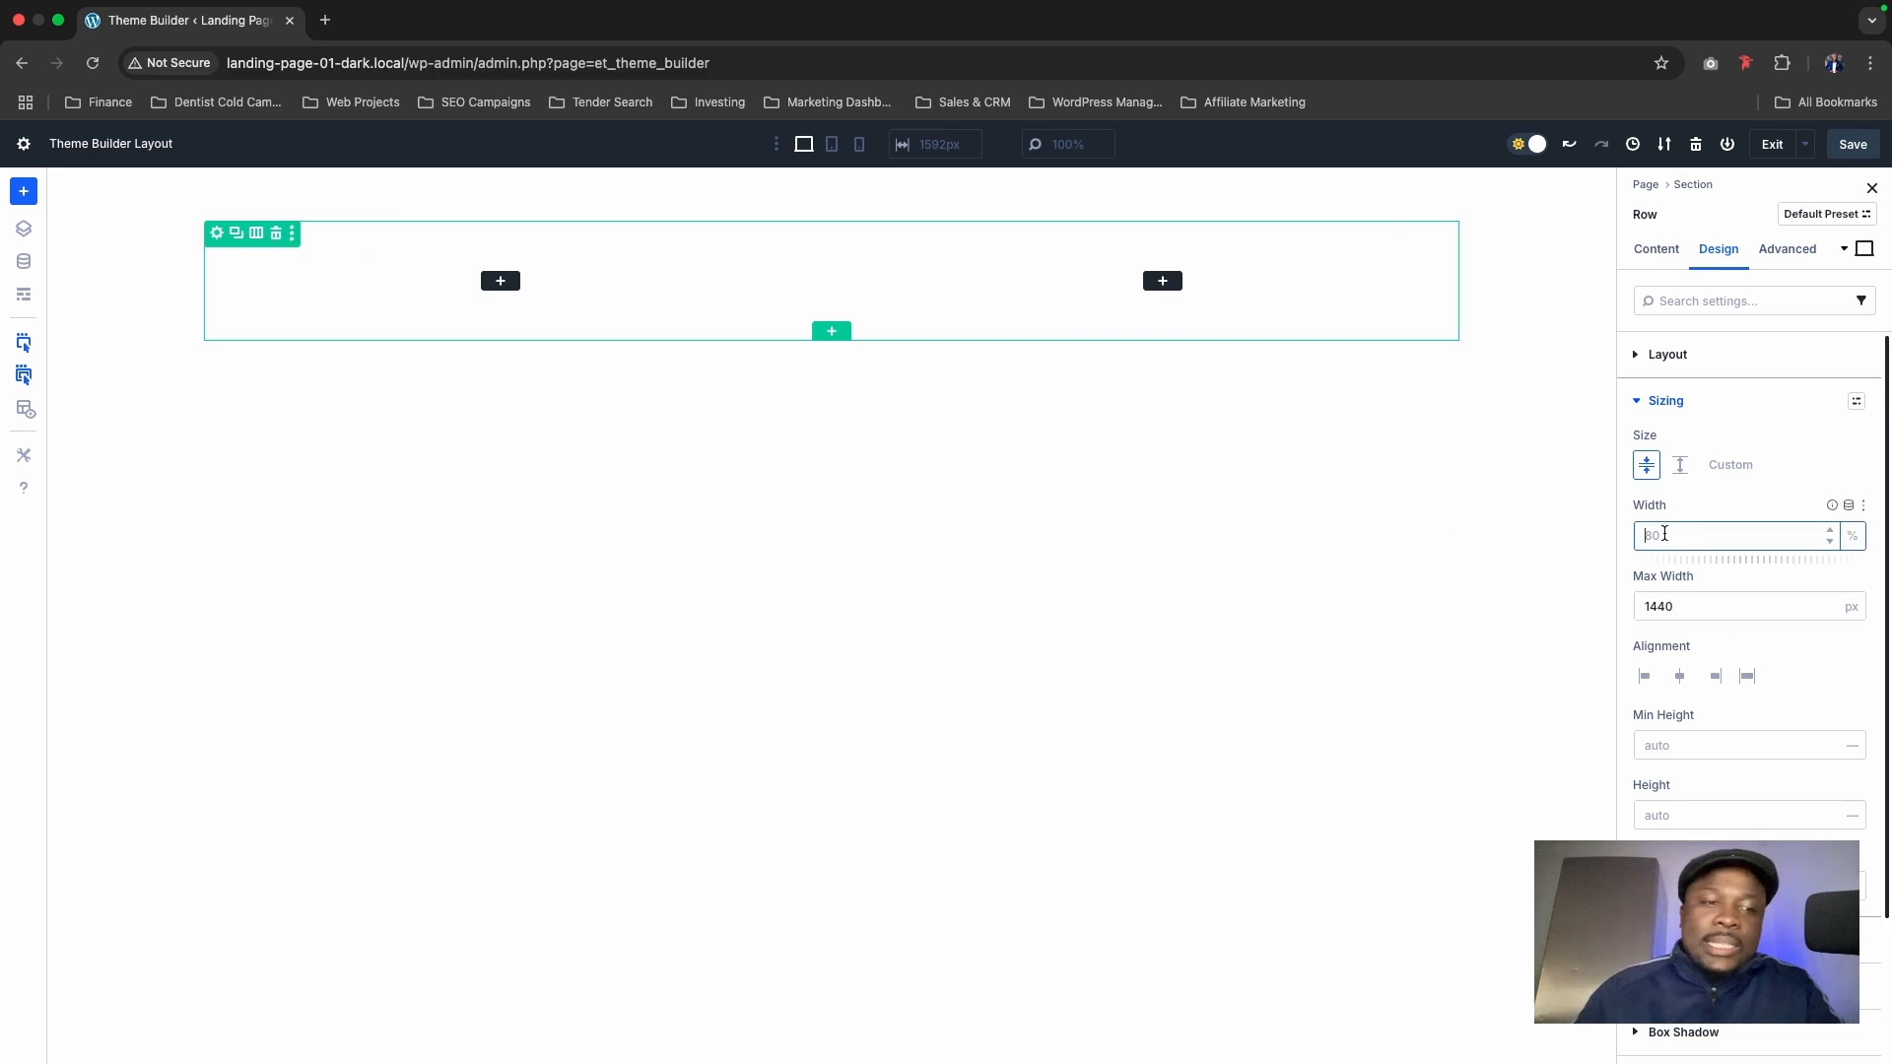
pyautogui.write('100')
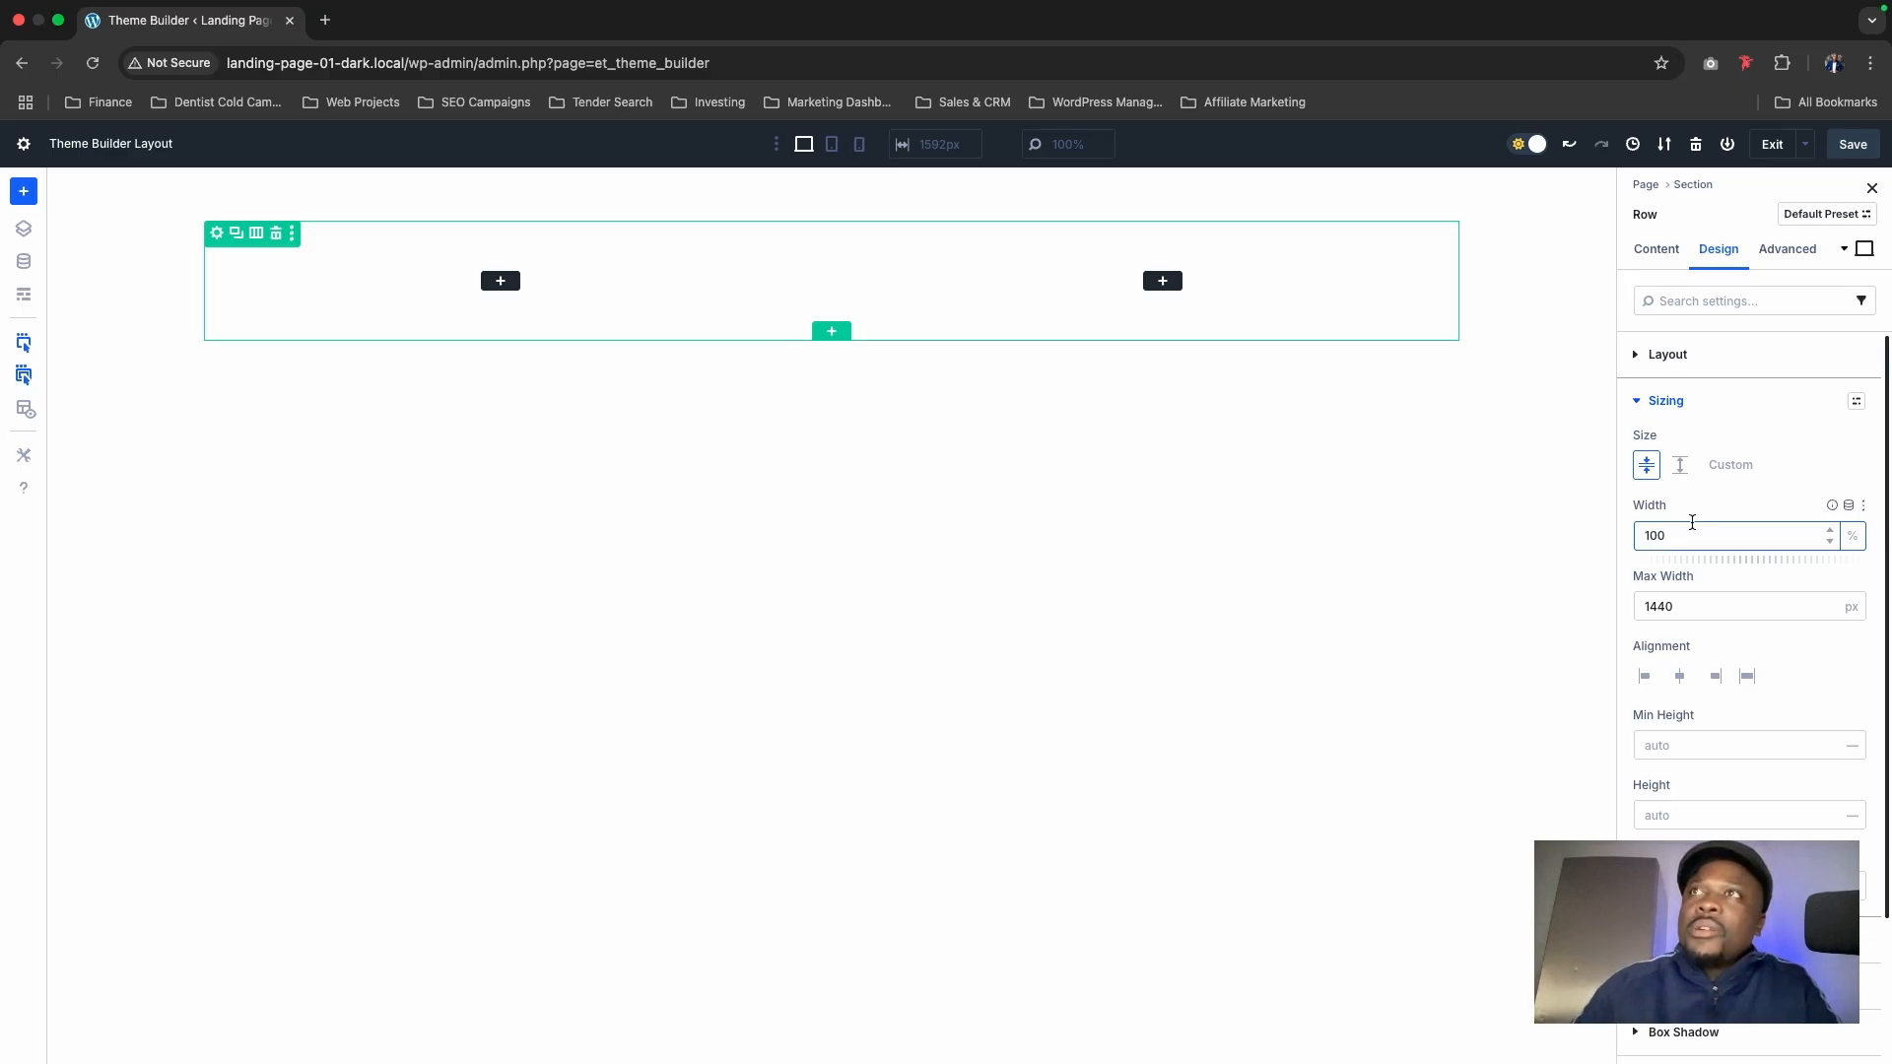
pyautogui.click(1518, 598)
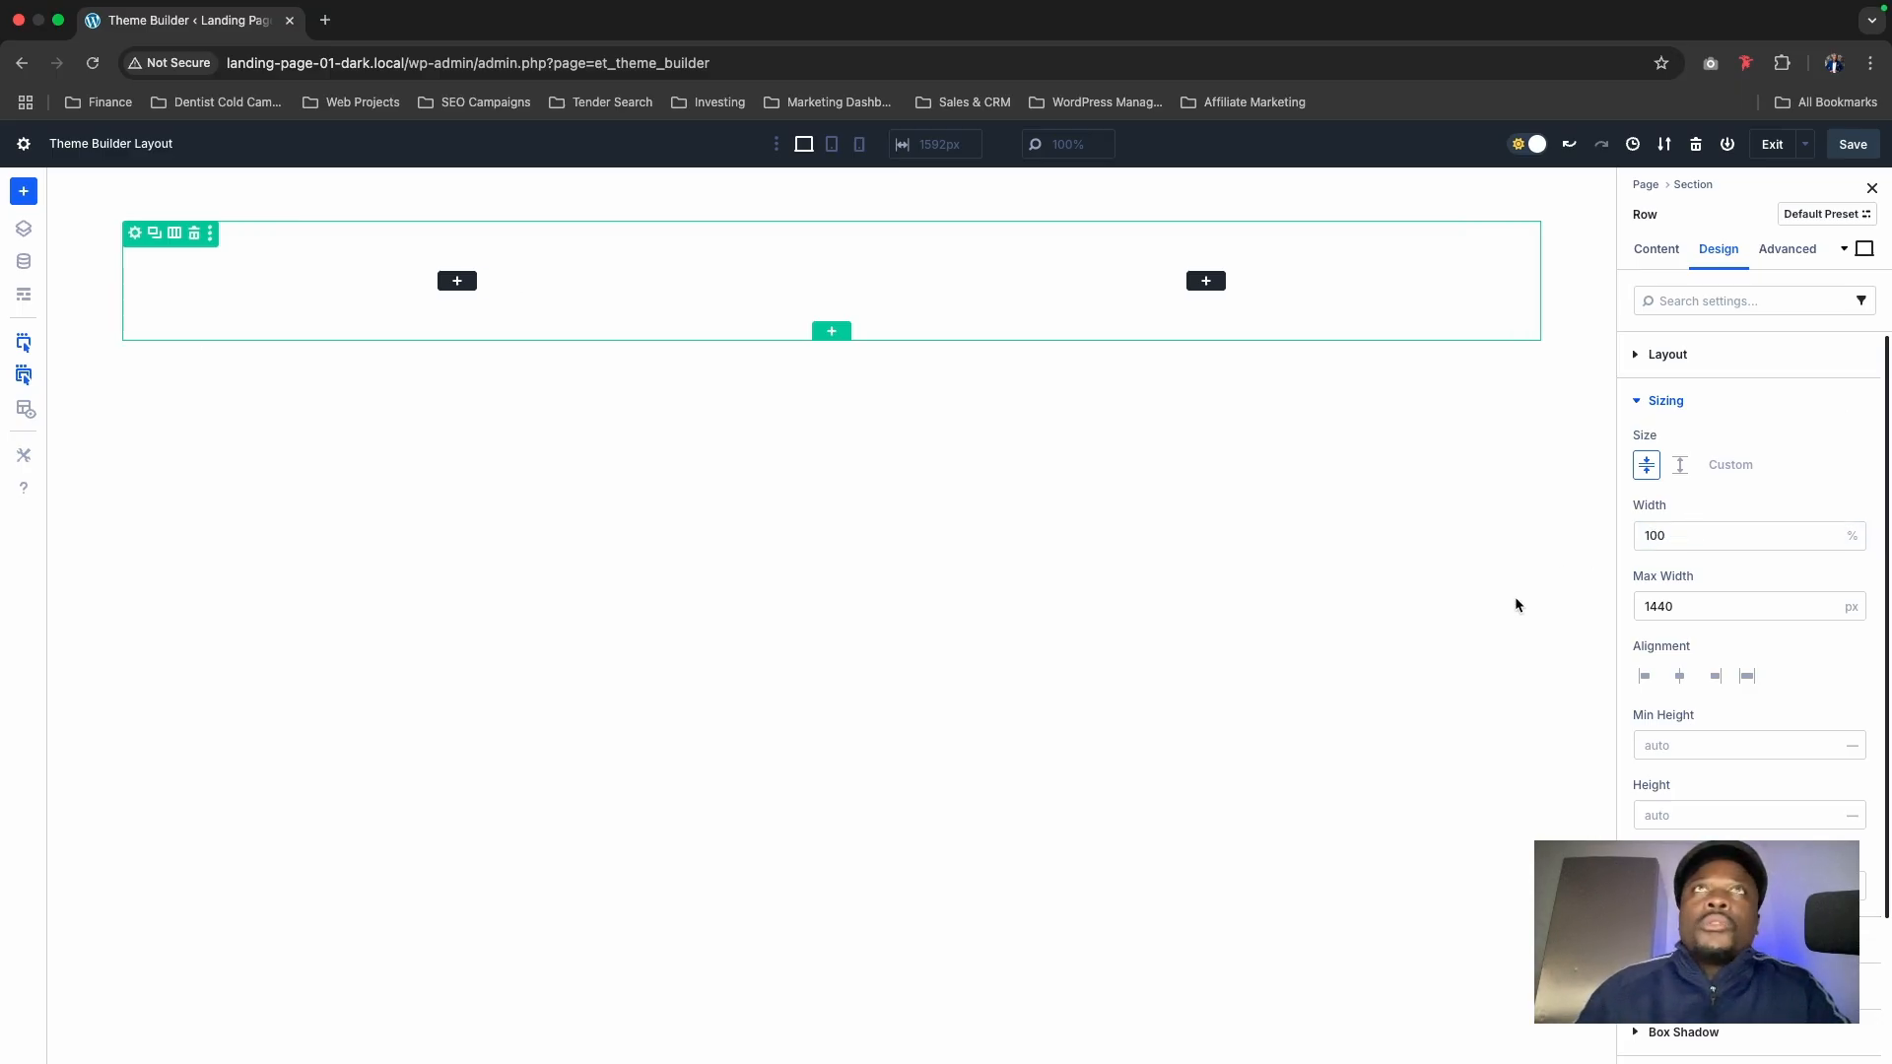
pyautogui.click(1853, 155)
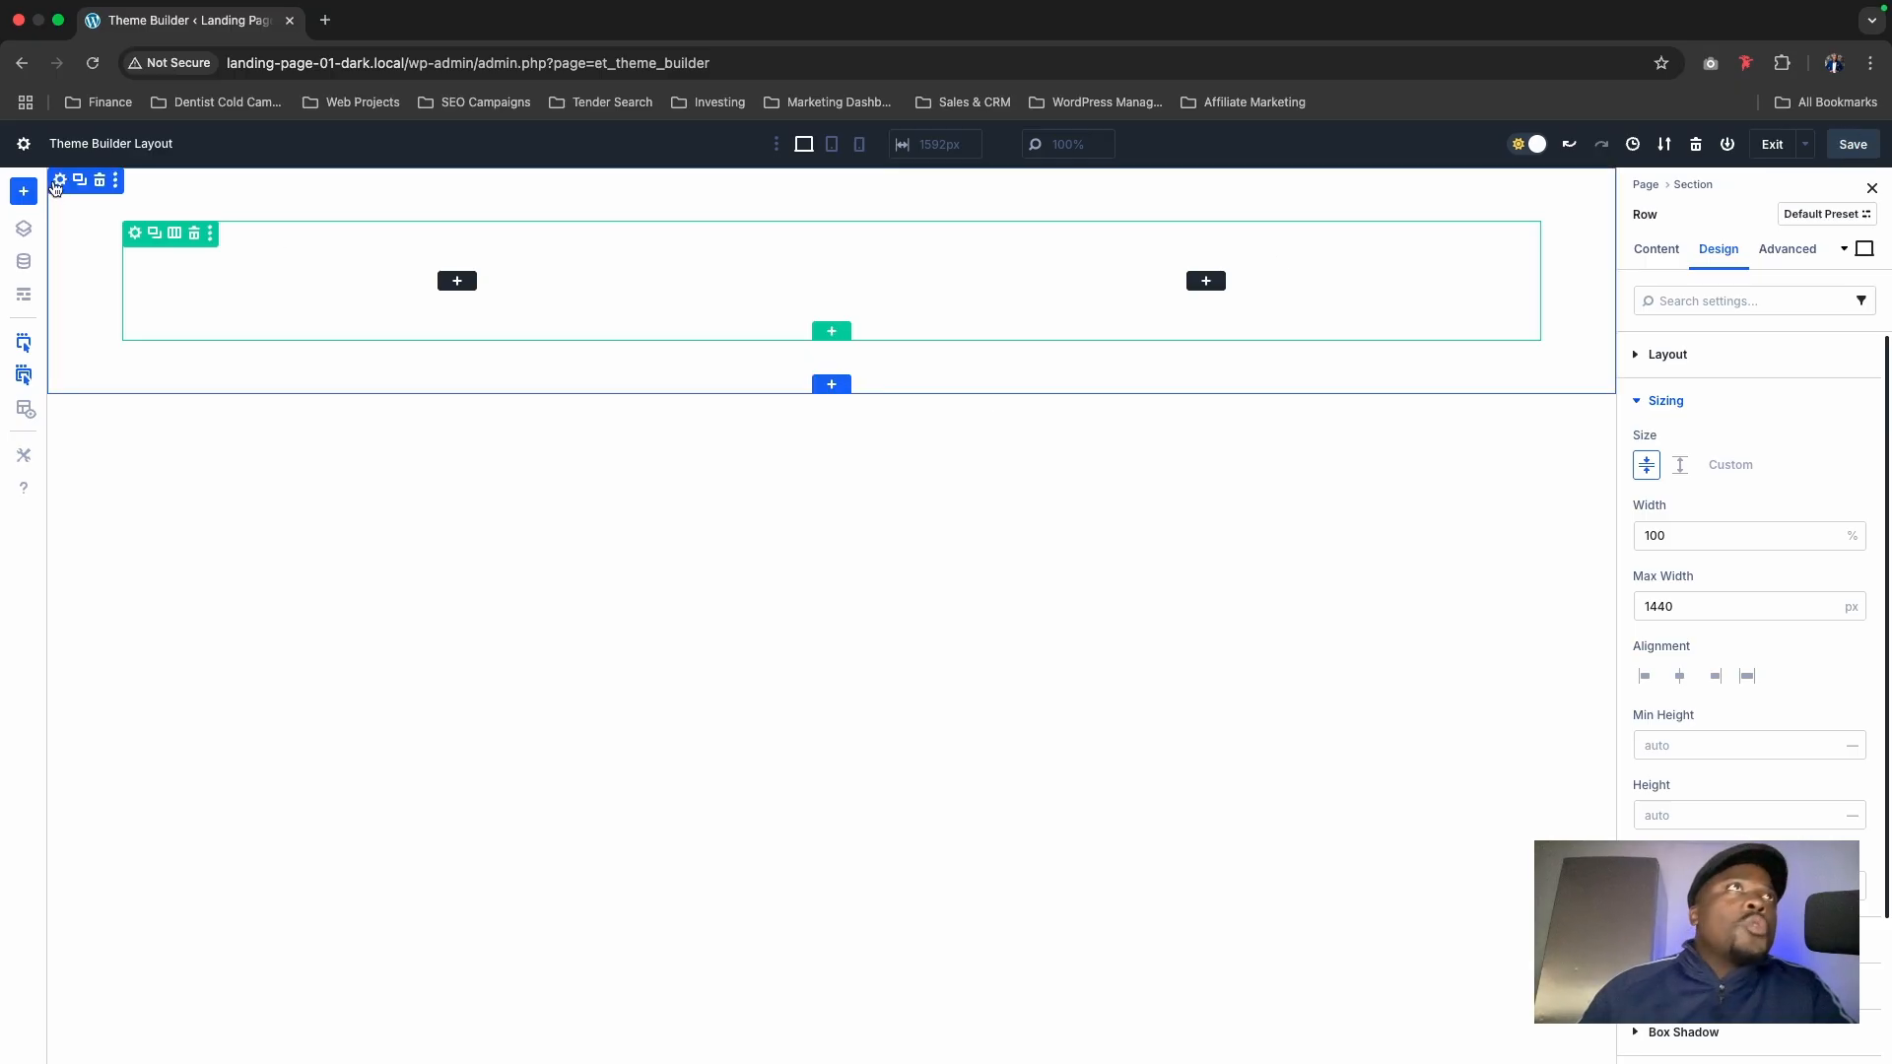
# Step: Set the header section's linked top and bottom padding to 20 px and save the layout
pyautogui.click(60, 181)
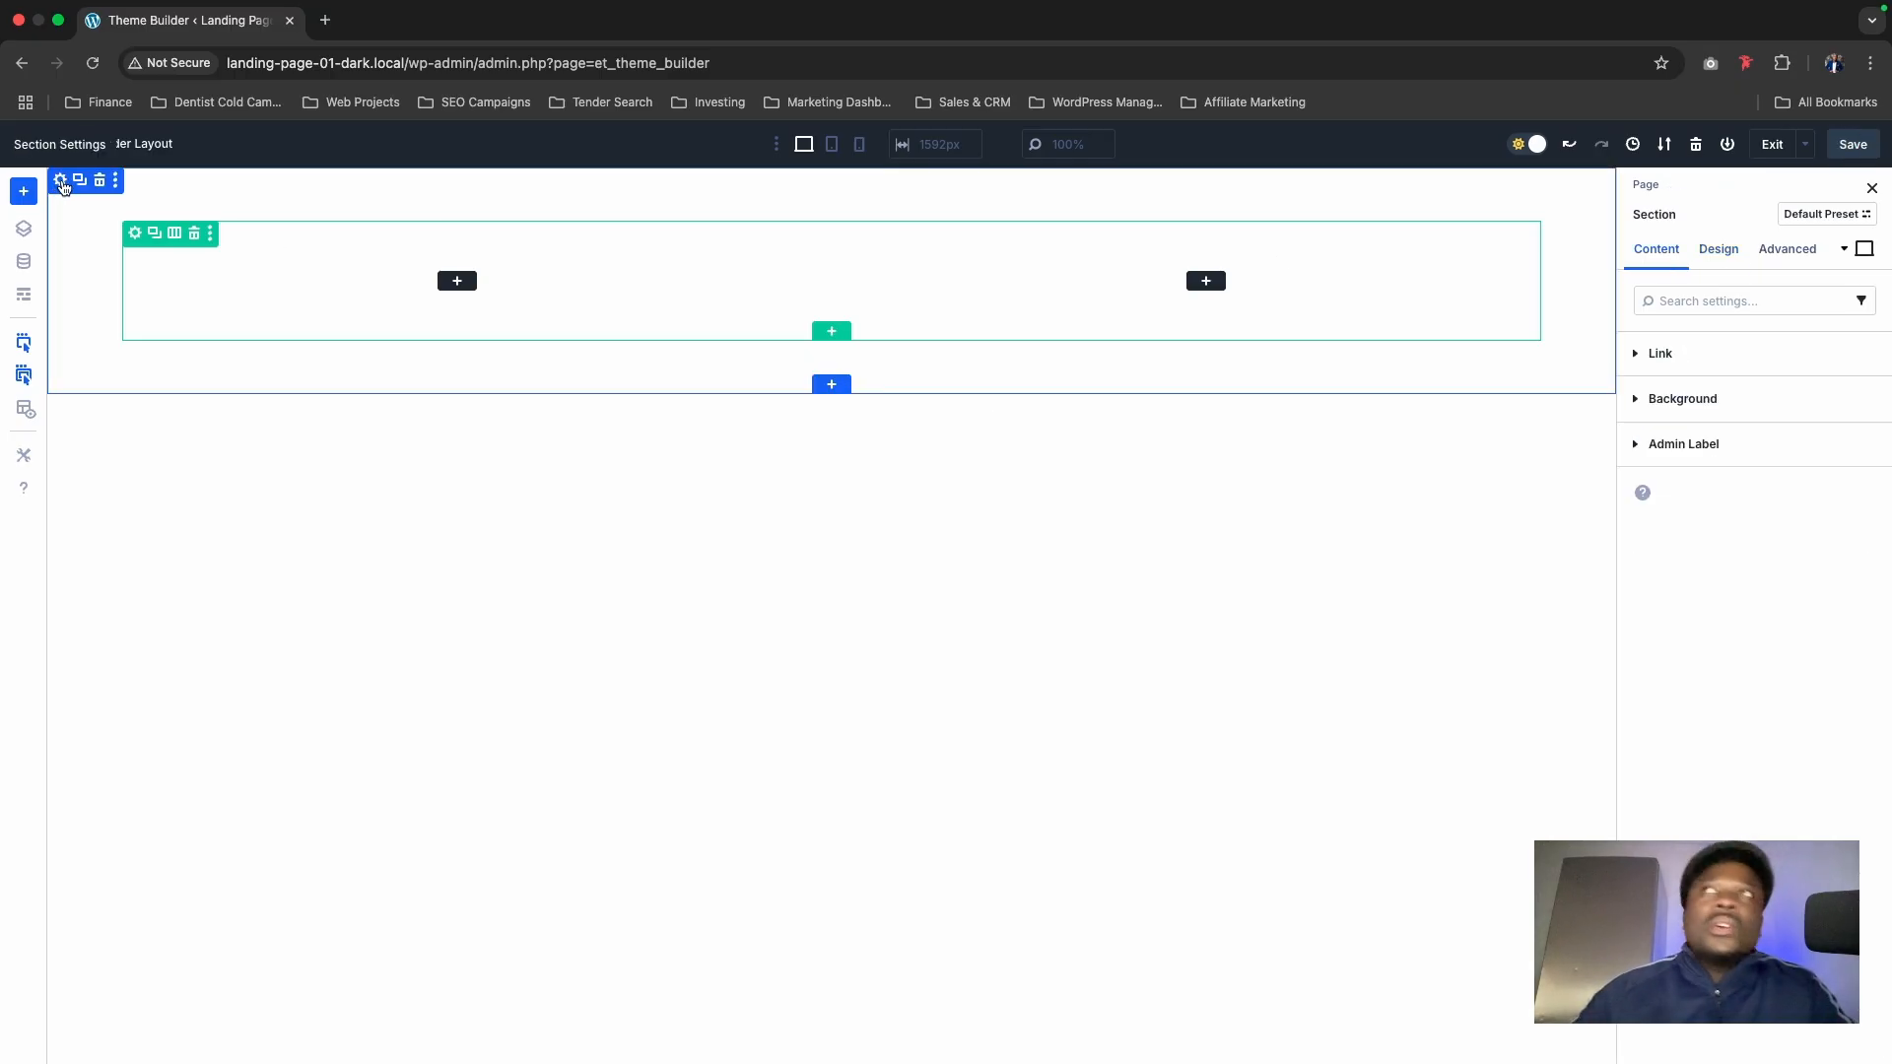
pyautogui.click(1720, 252)
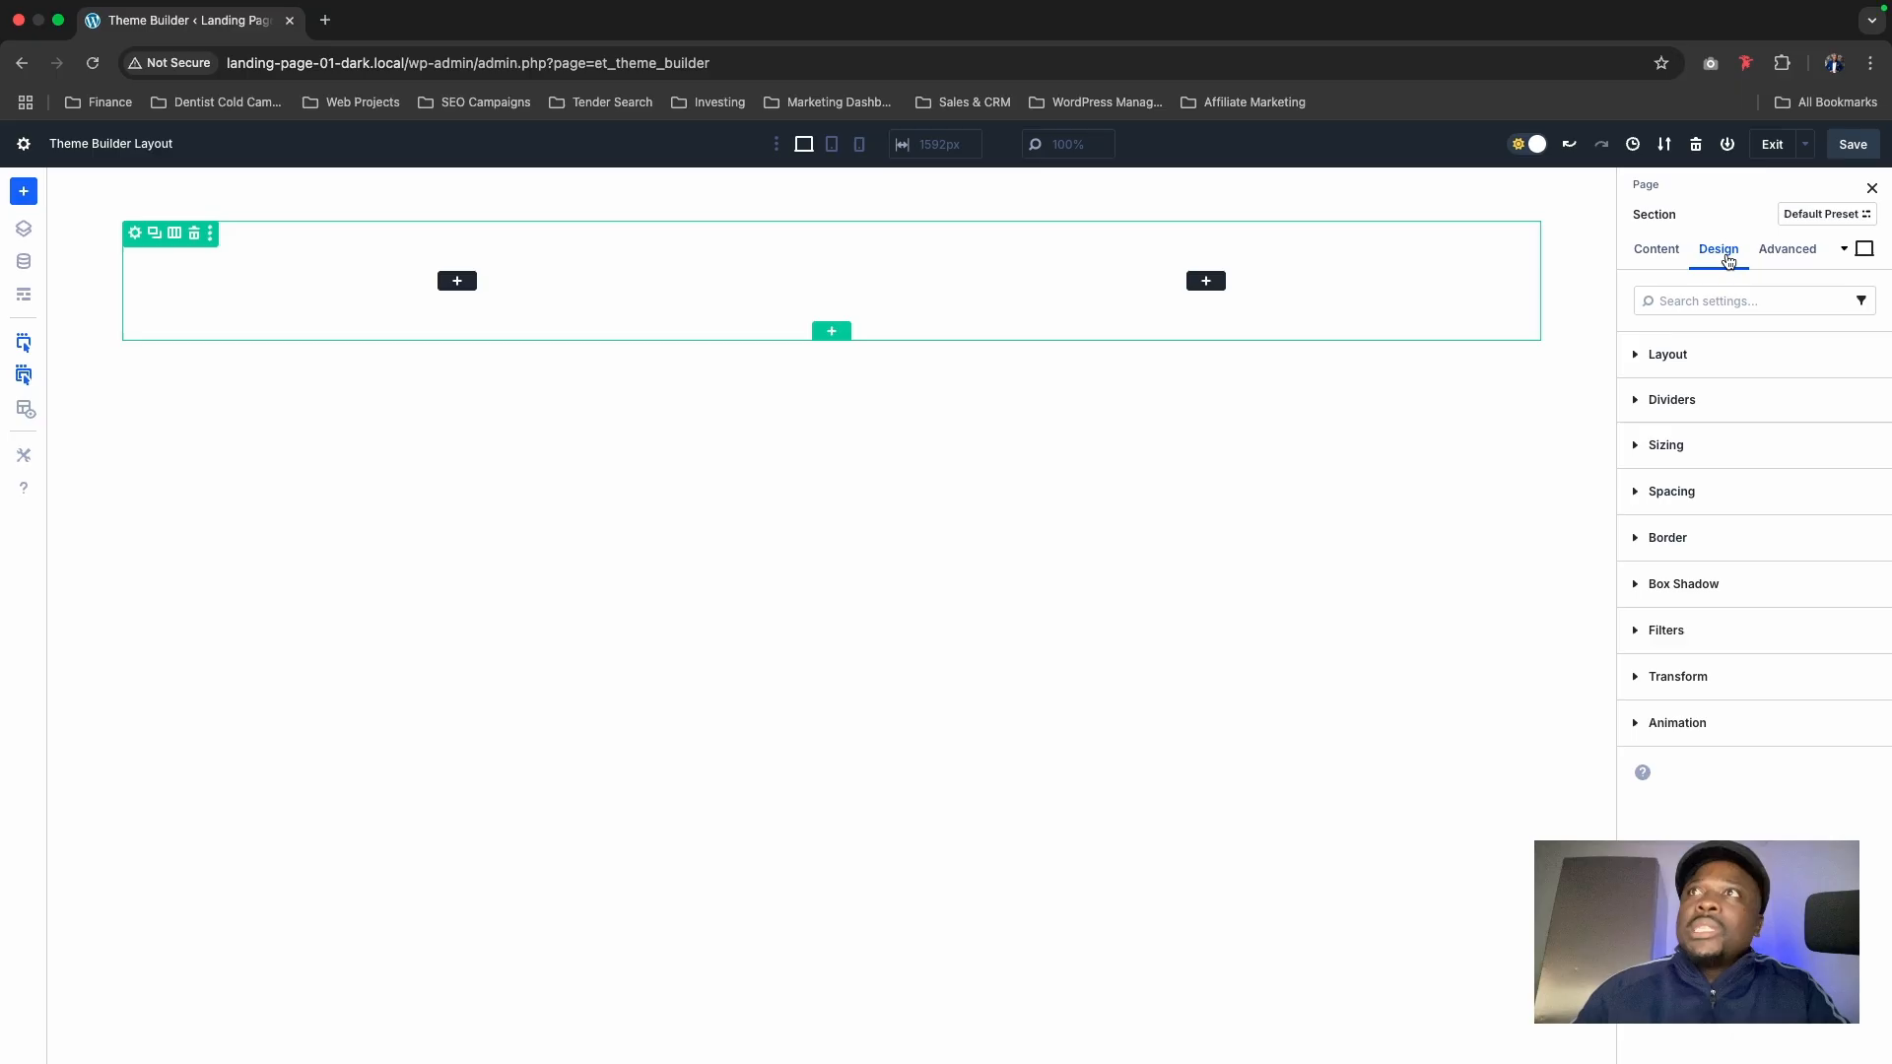
pyautogui.click(1674, 492)
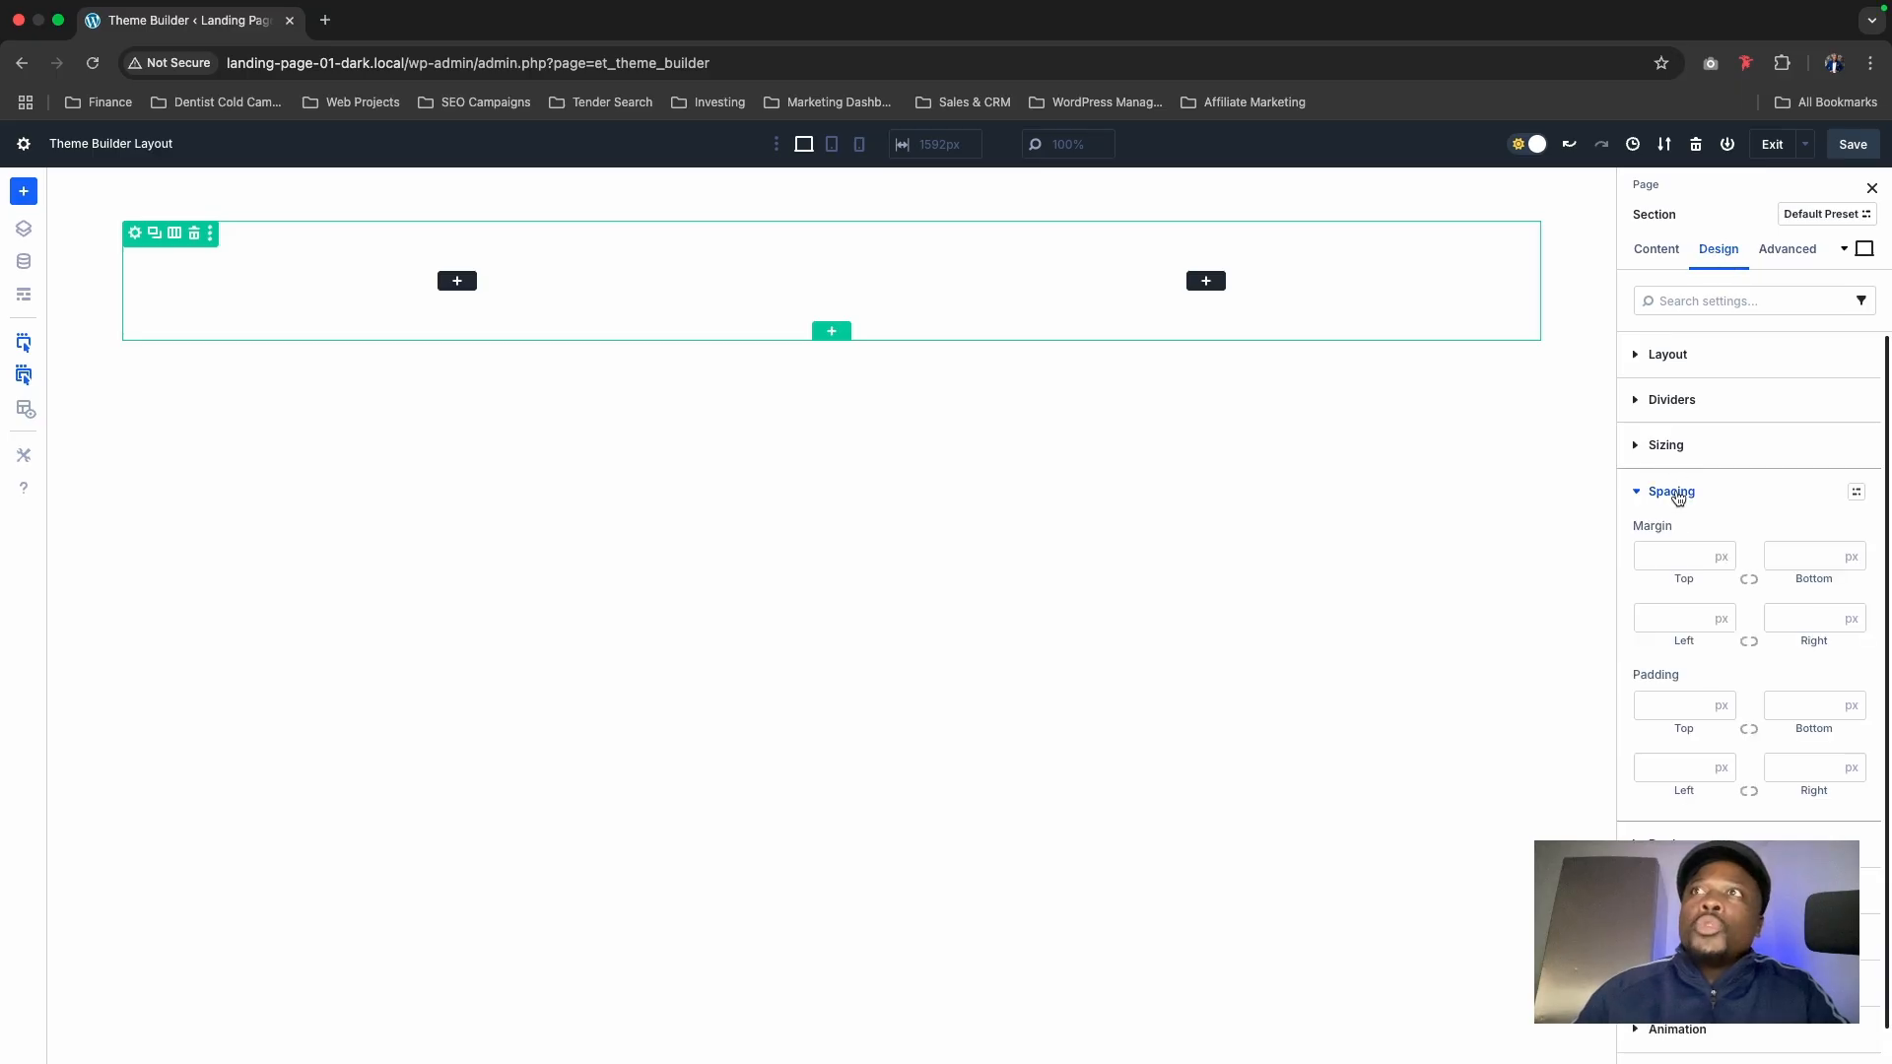
pyautogui.click(1749, 734)
pyautogui.click(1673, 705)
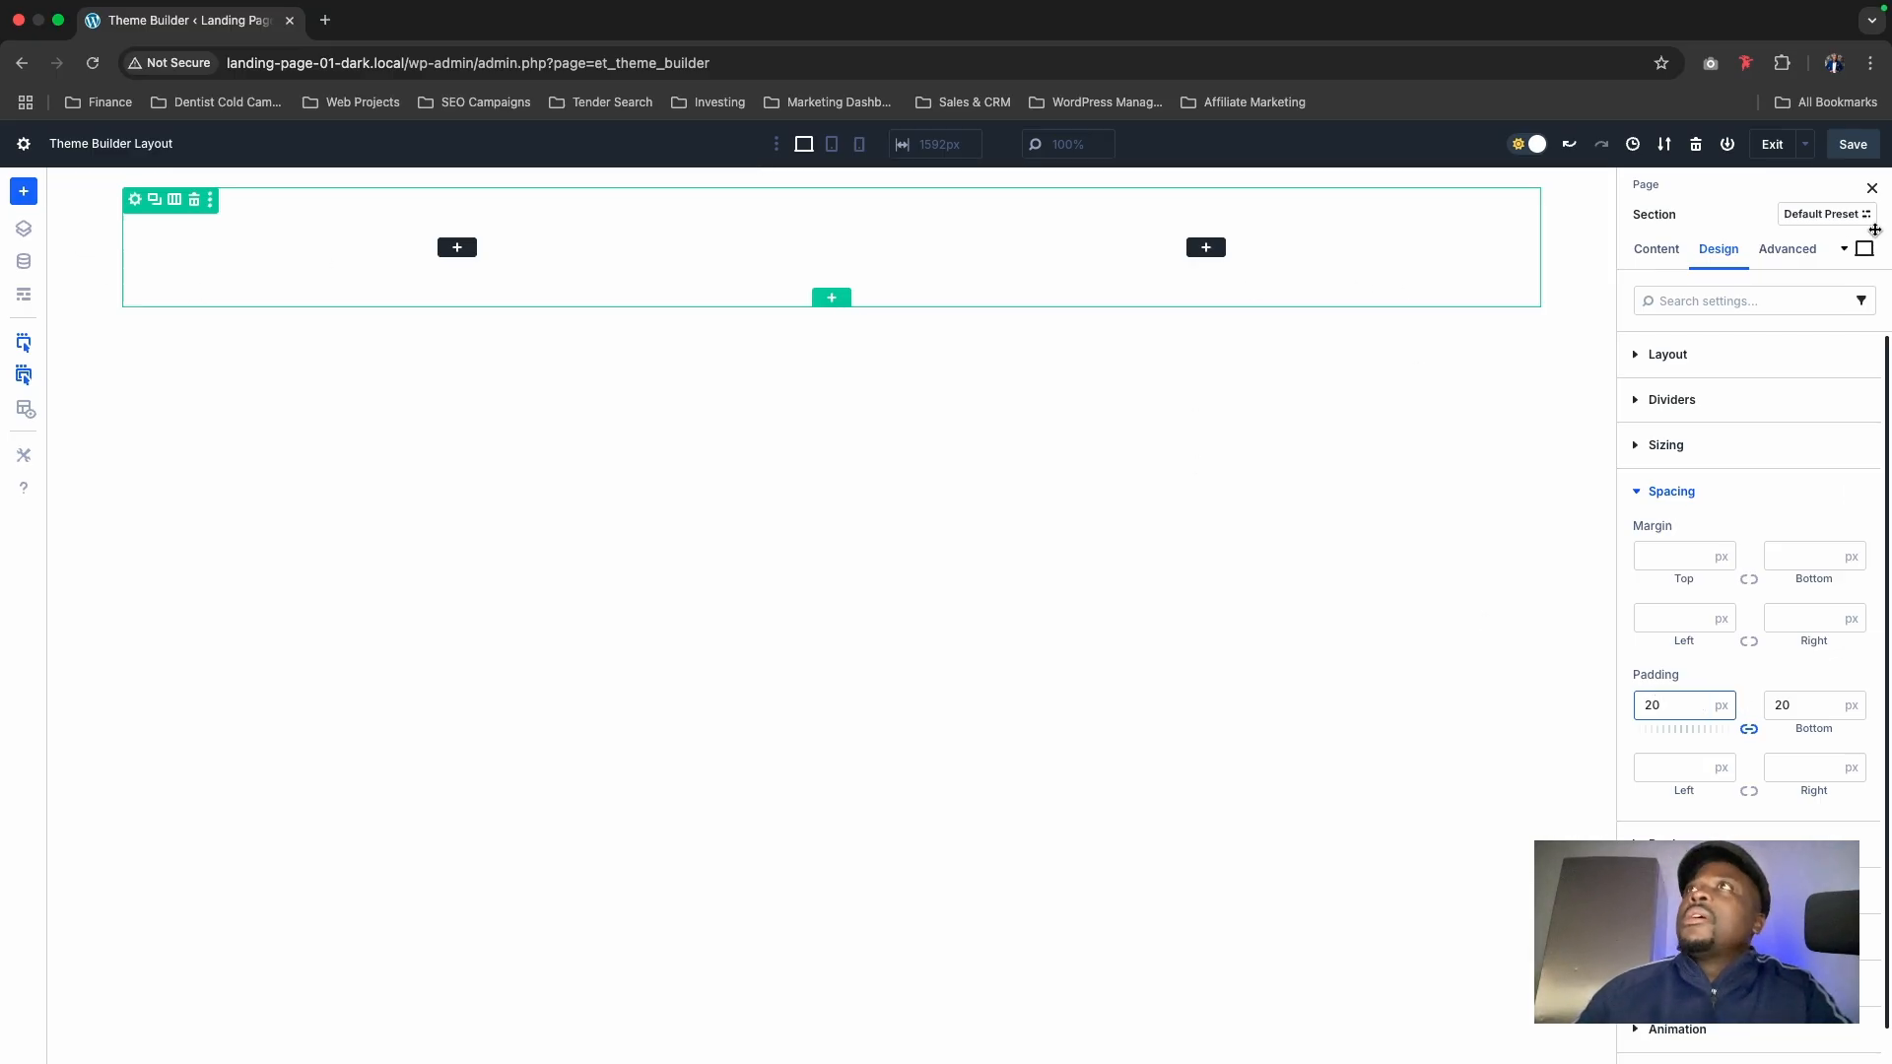
pyautogui.click(1849, 145)
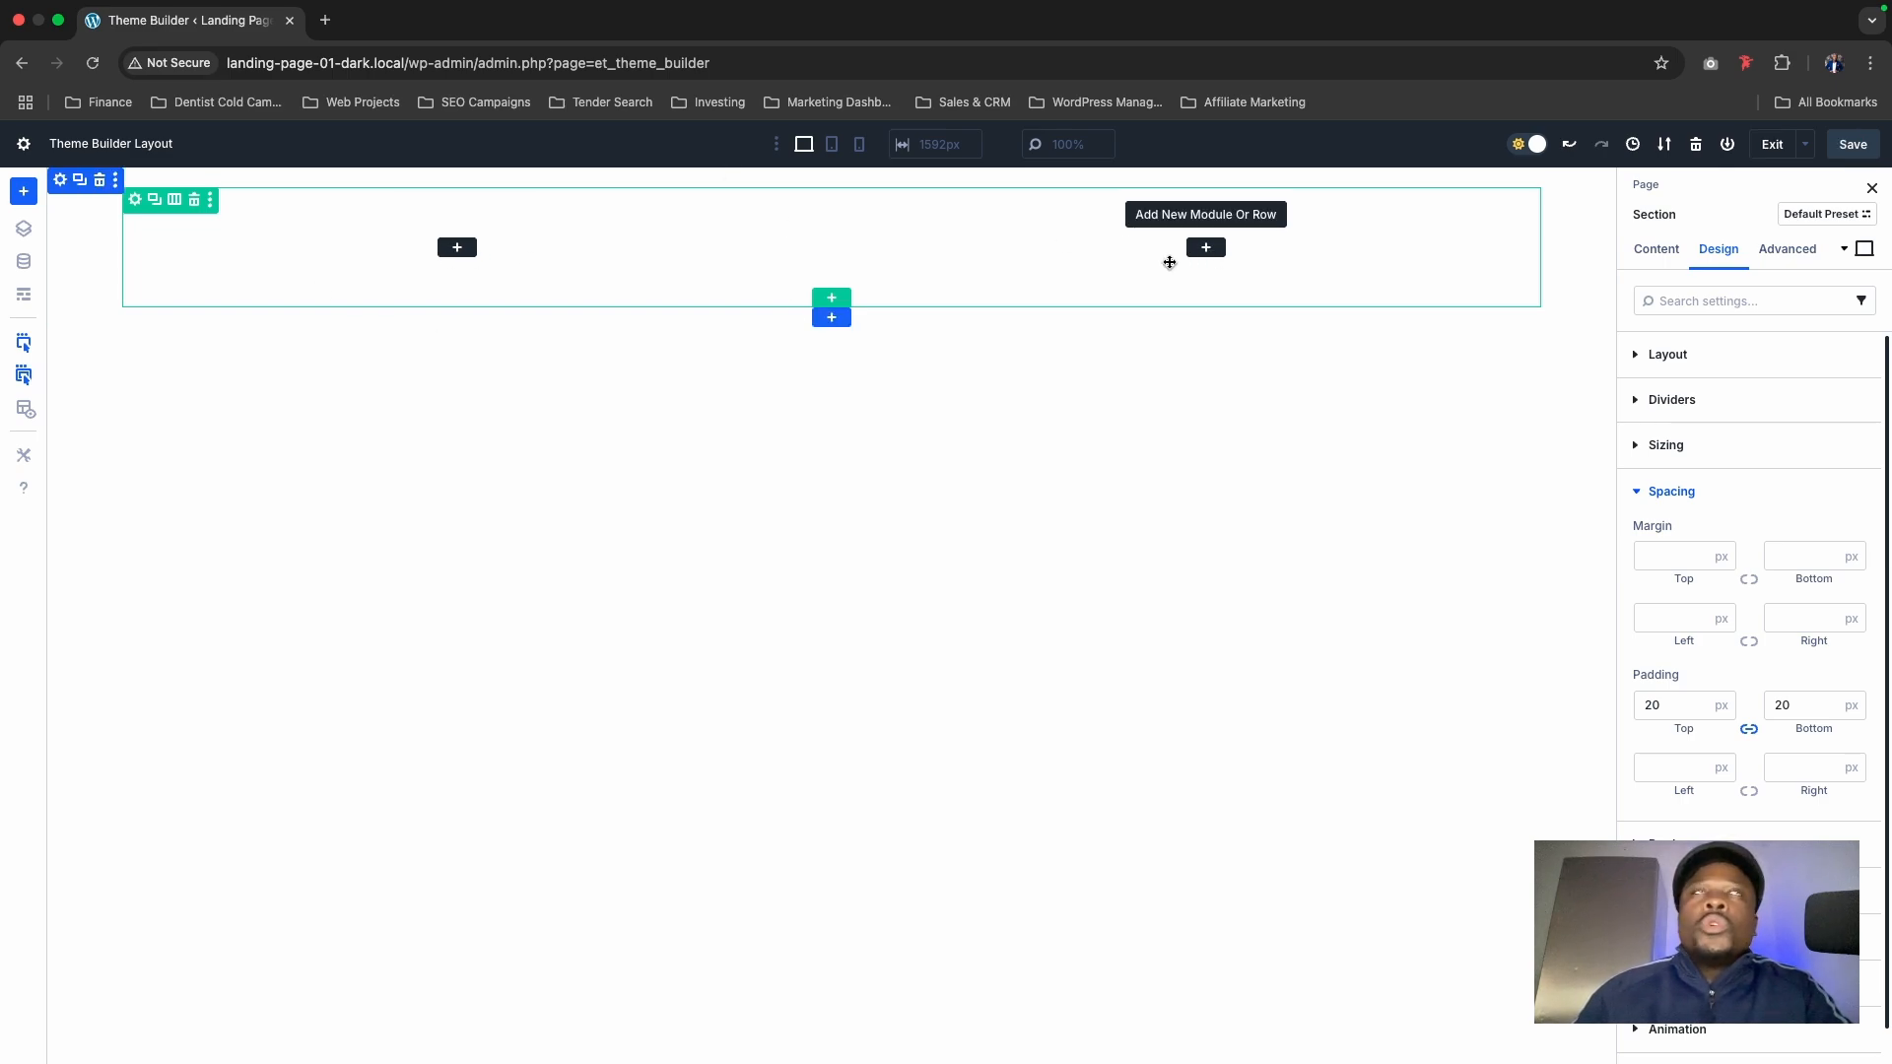
# Step: Insert an Image module in the row's first column using the Sir September Digital logo from the media library, and save
pyautogui.click(457, 248)
pyautogui.write('image')
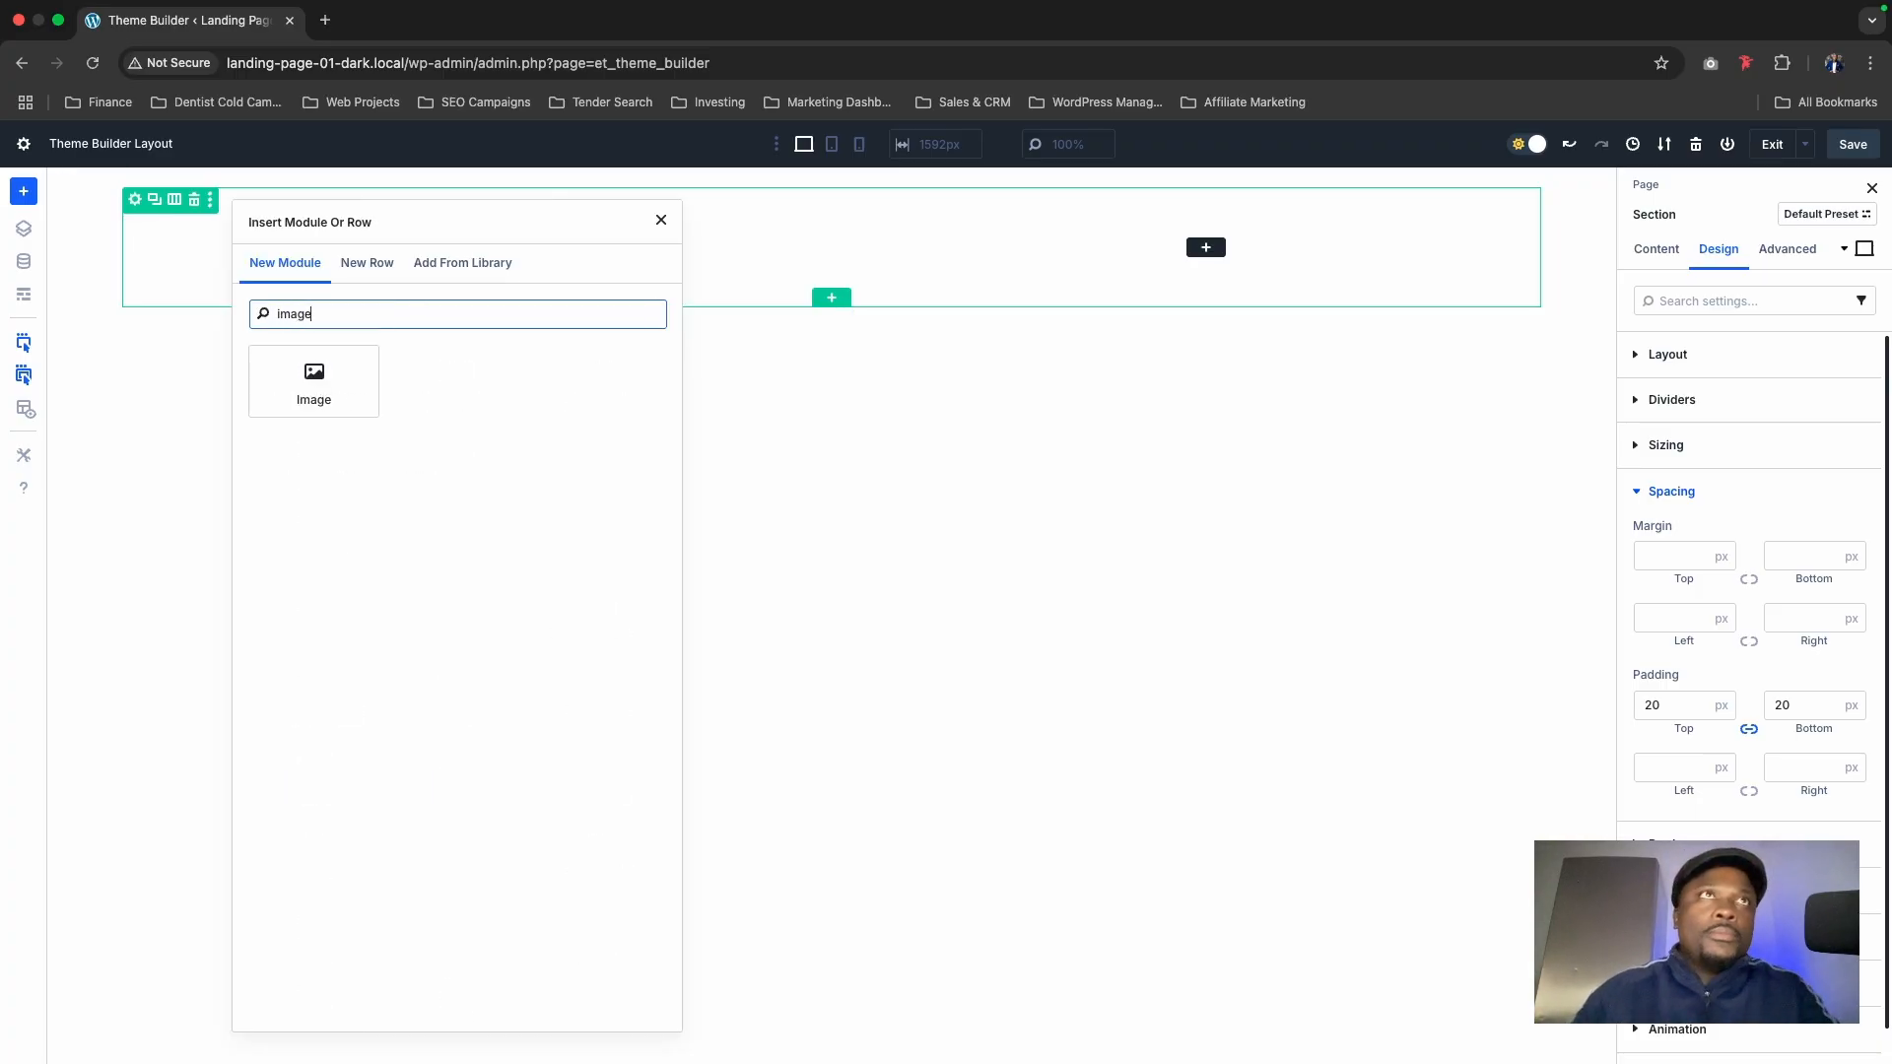
pyautogui.click(303, 412)
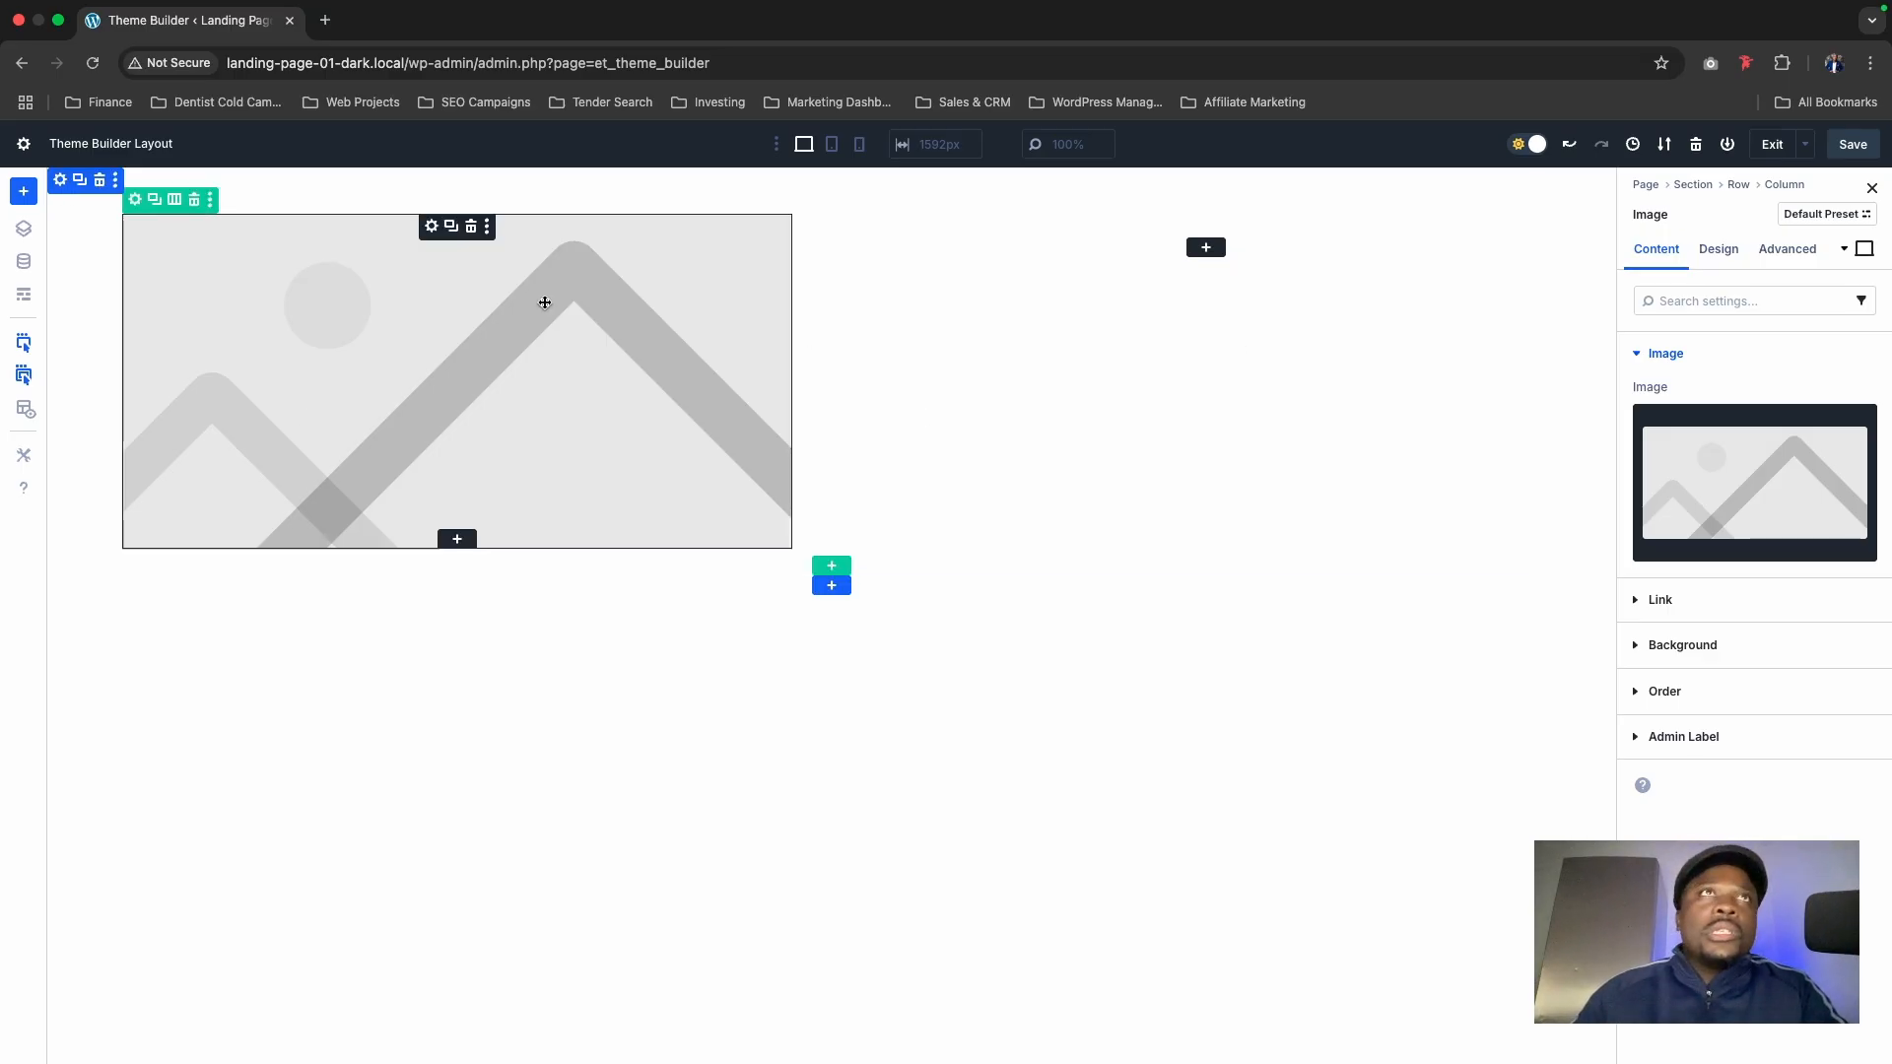
pyautogui.click(1679, 458)
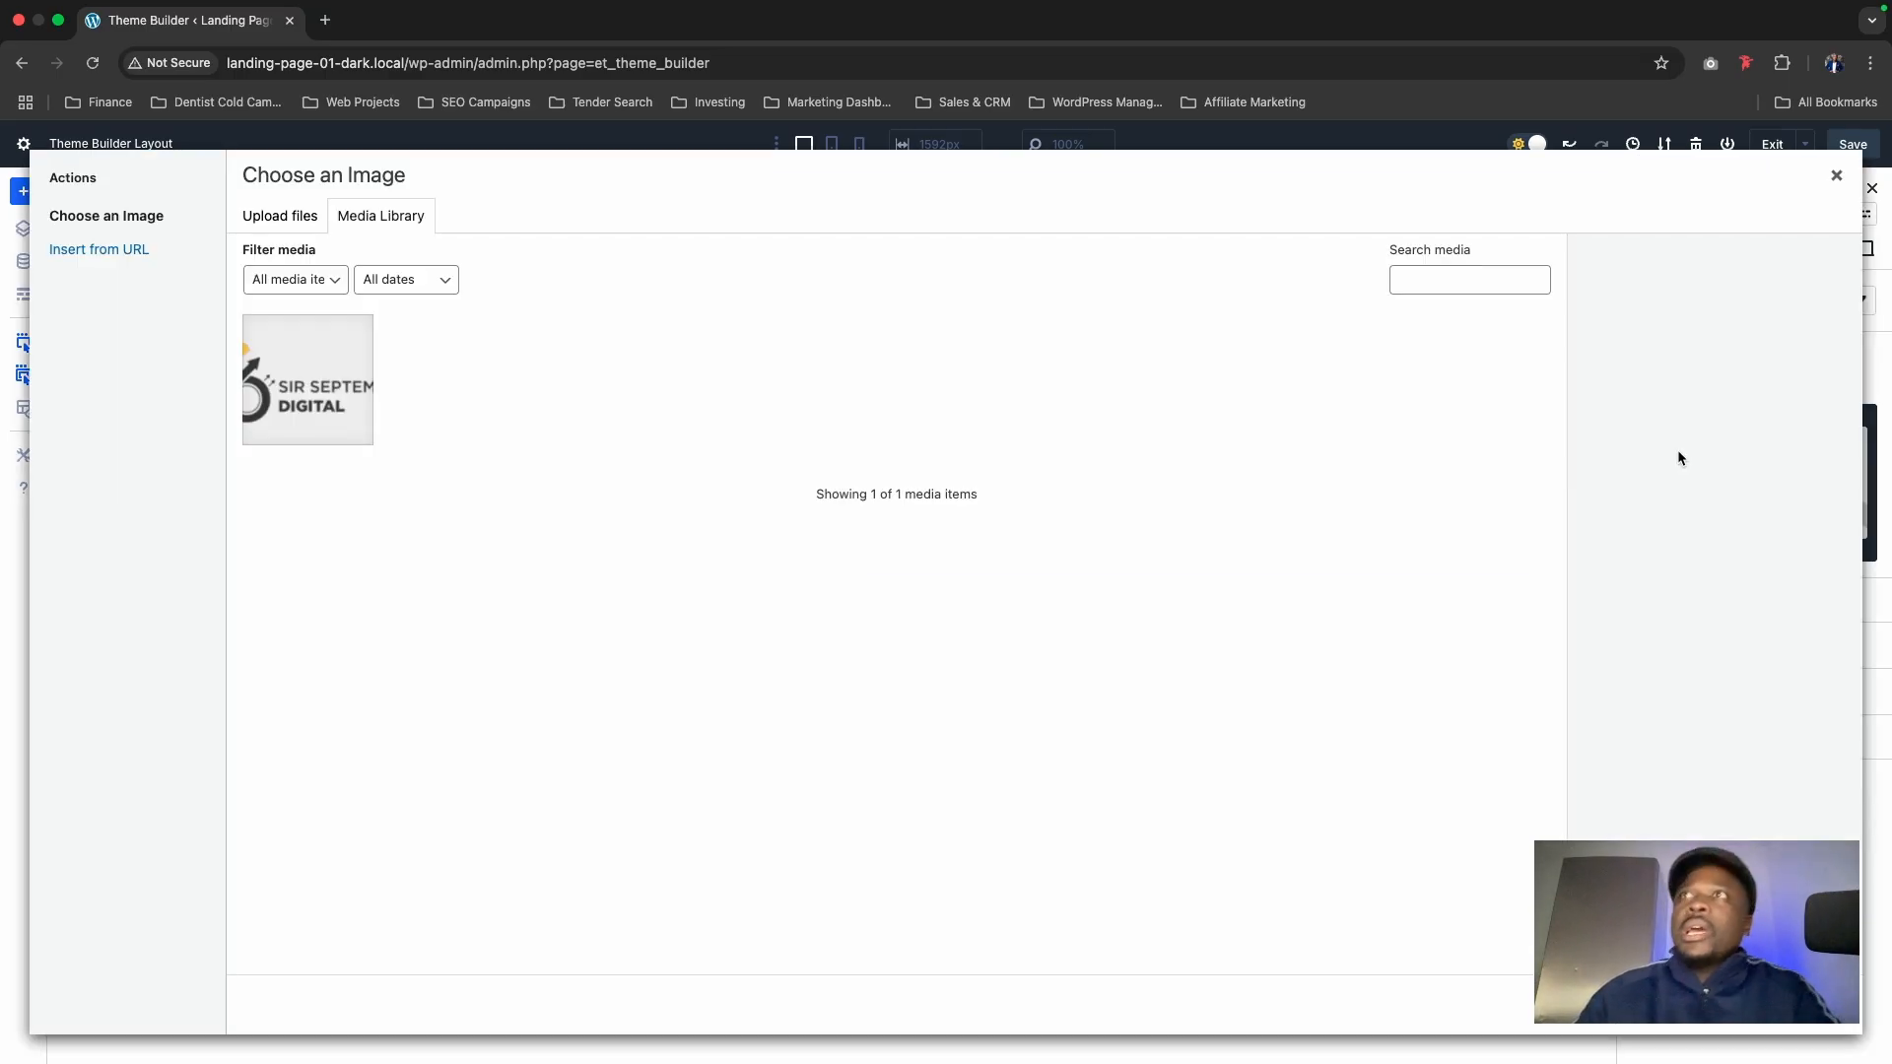
pyautogui.click(317, 404)
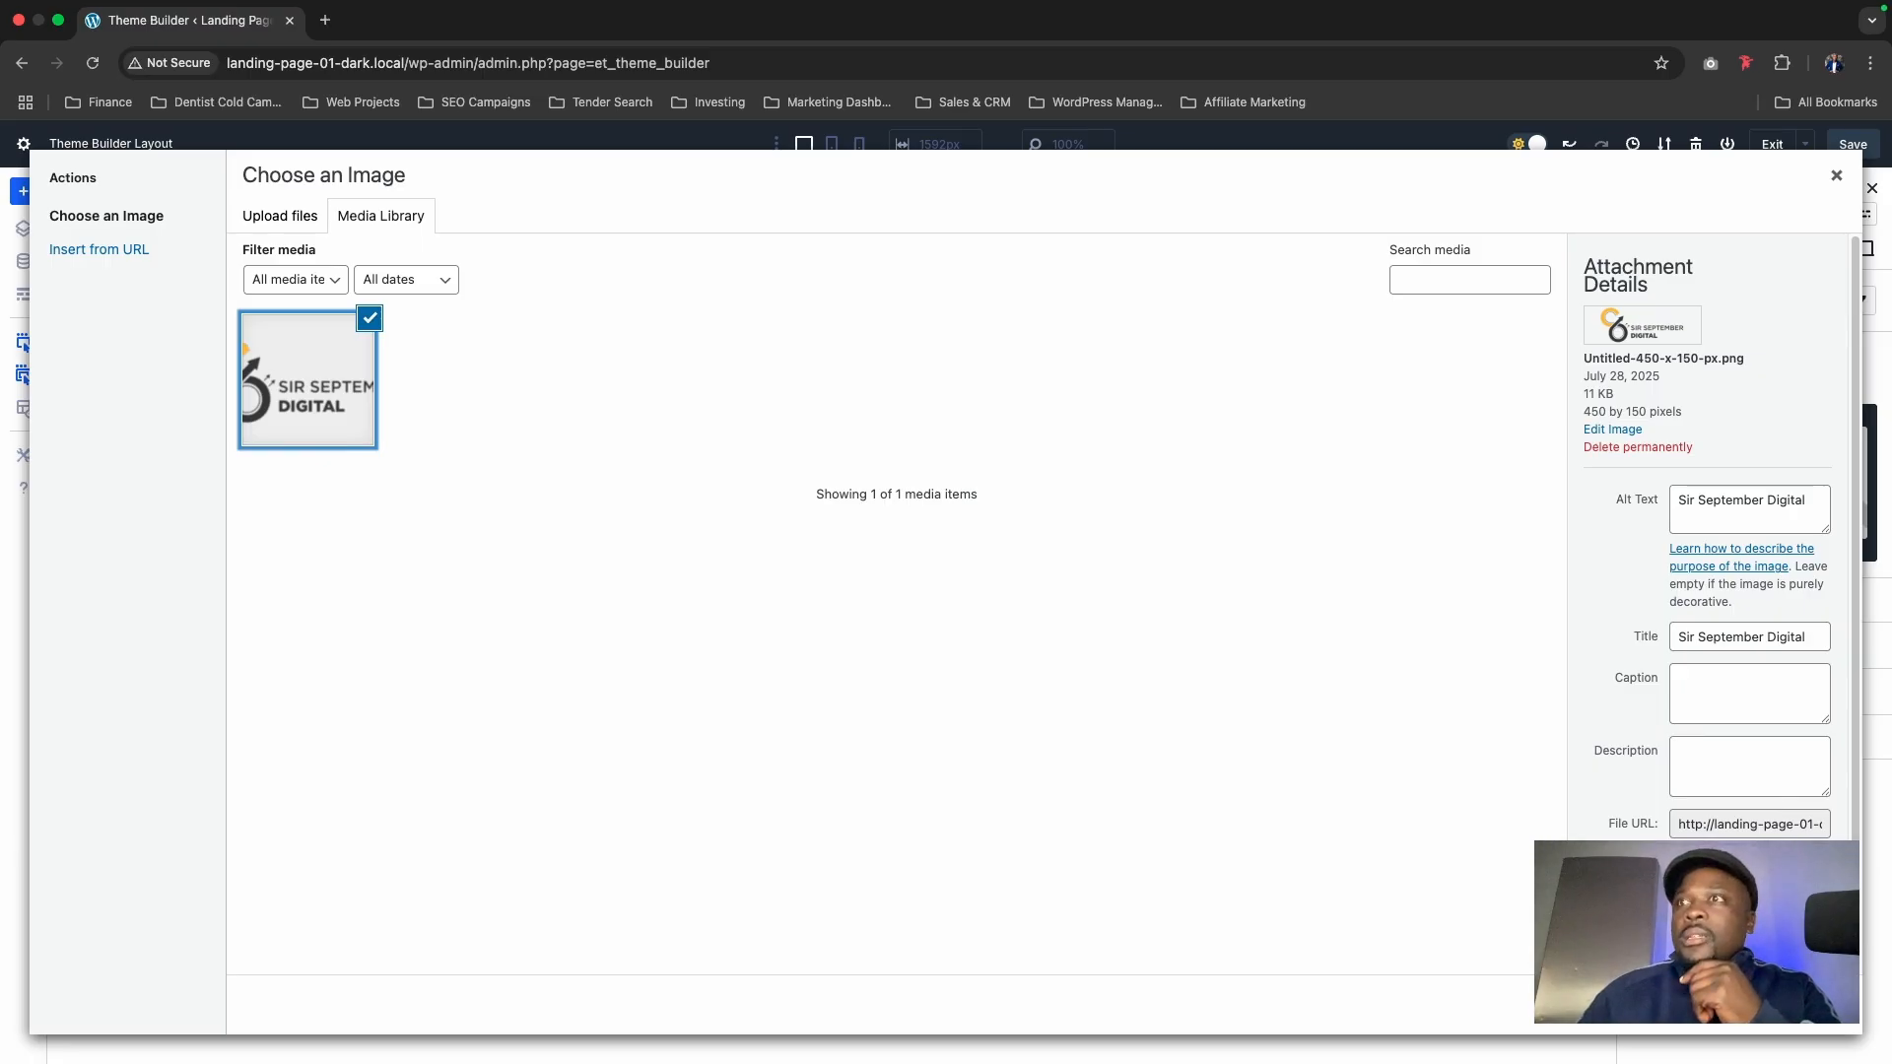
pyautogui.click(1774, 1006)
pyautogui.click(1852, 146)
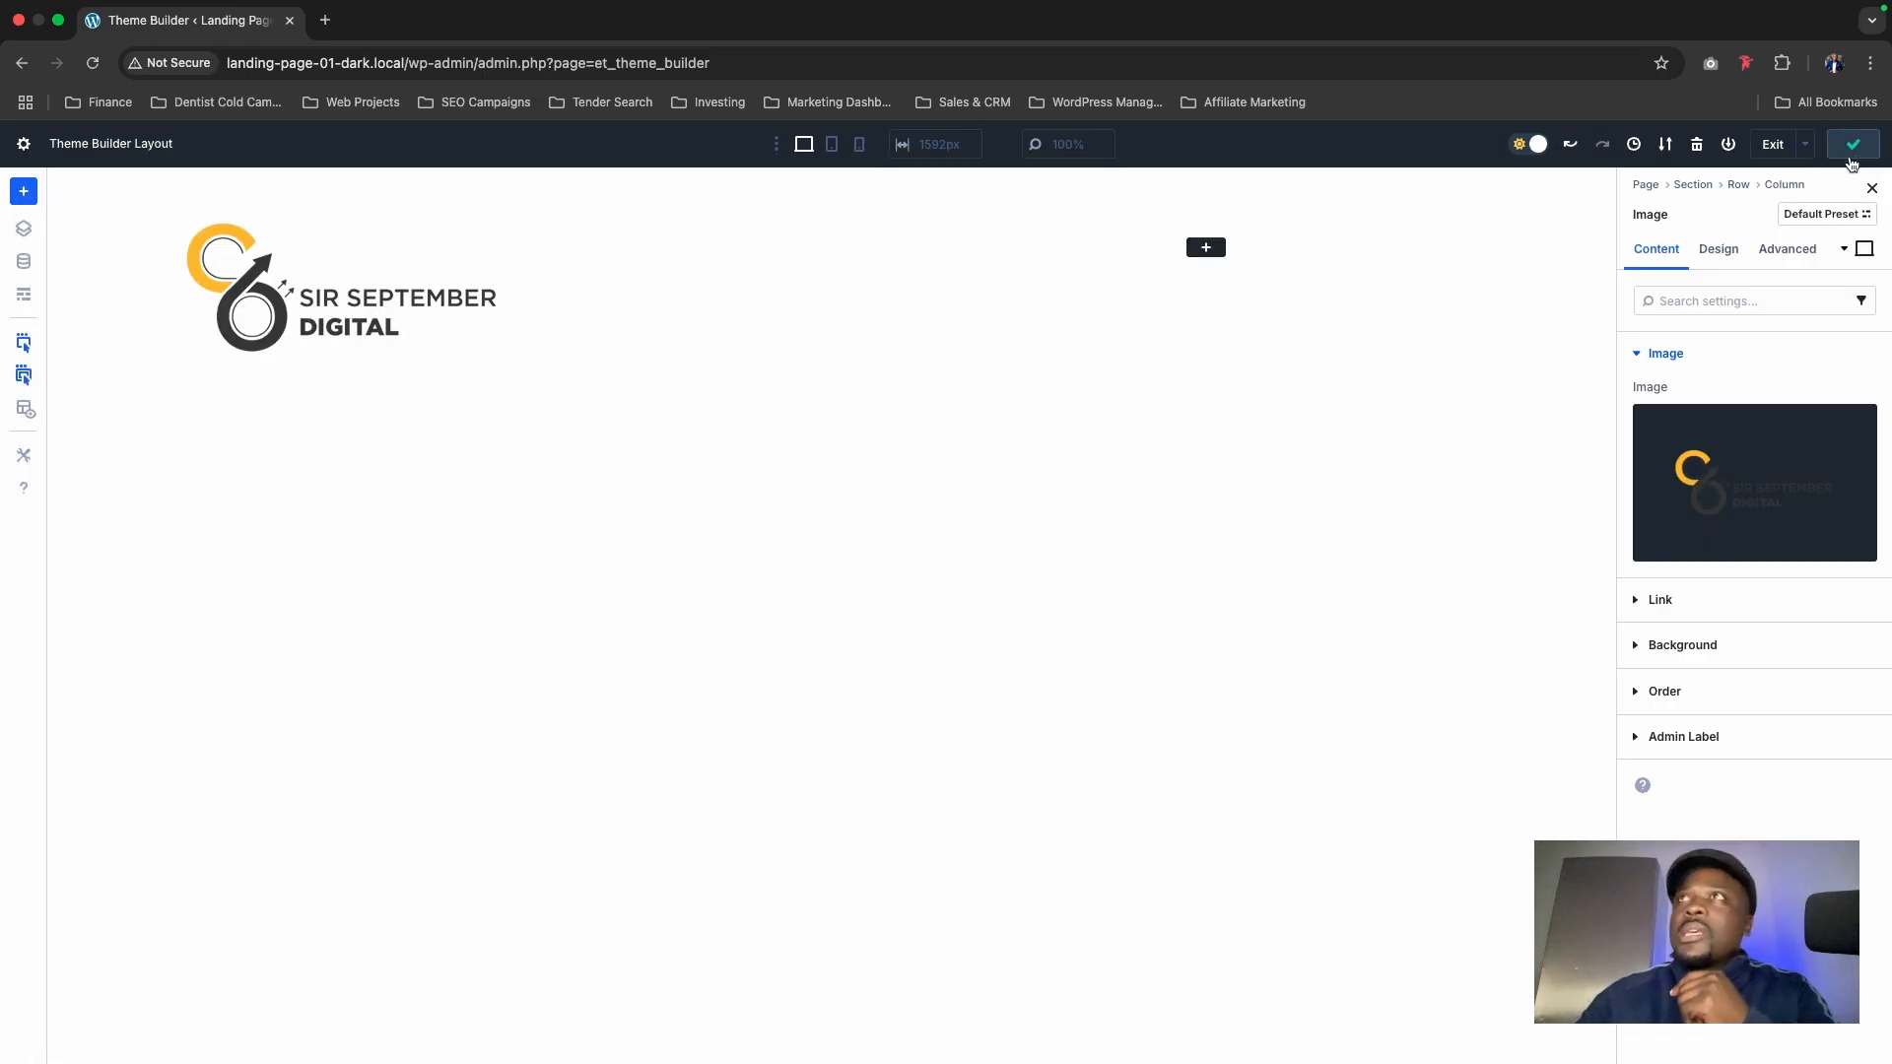
# Step: Set the logo image's width to 50%
pyautogui.click(1708, 252)
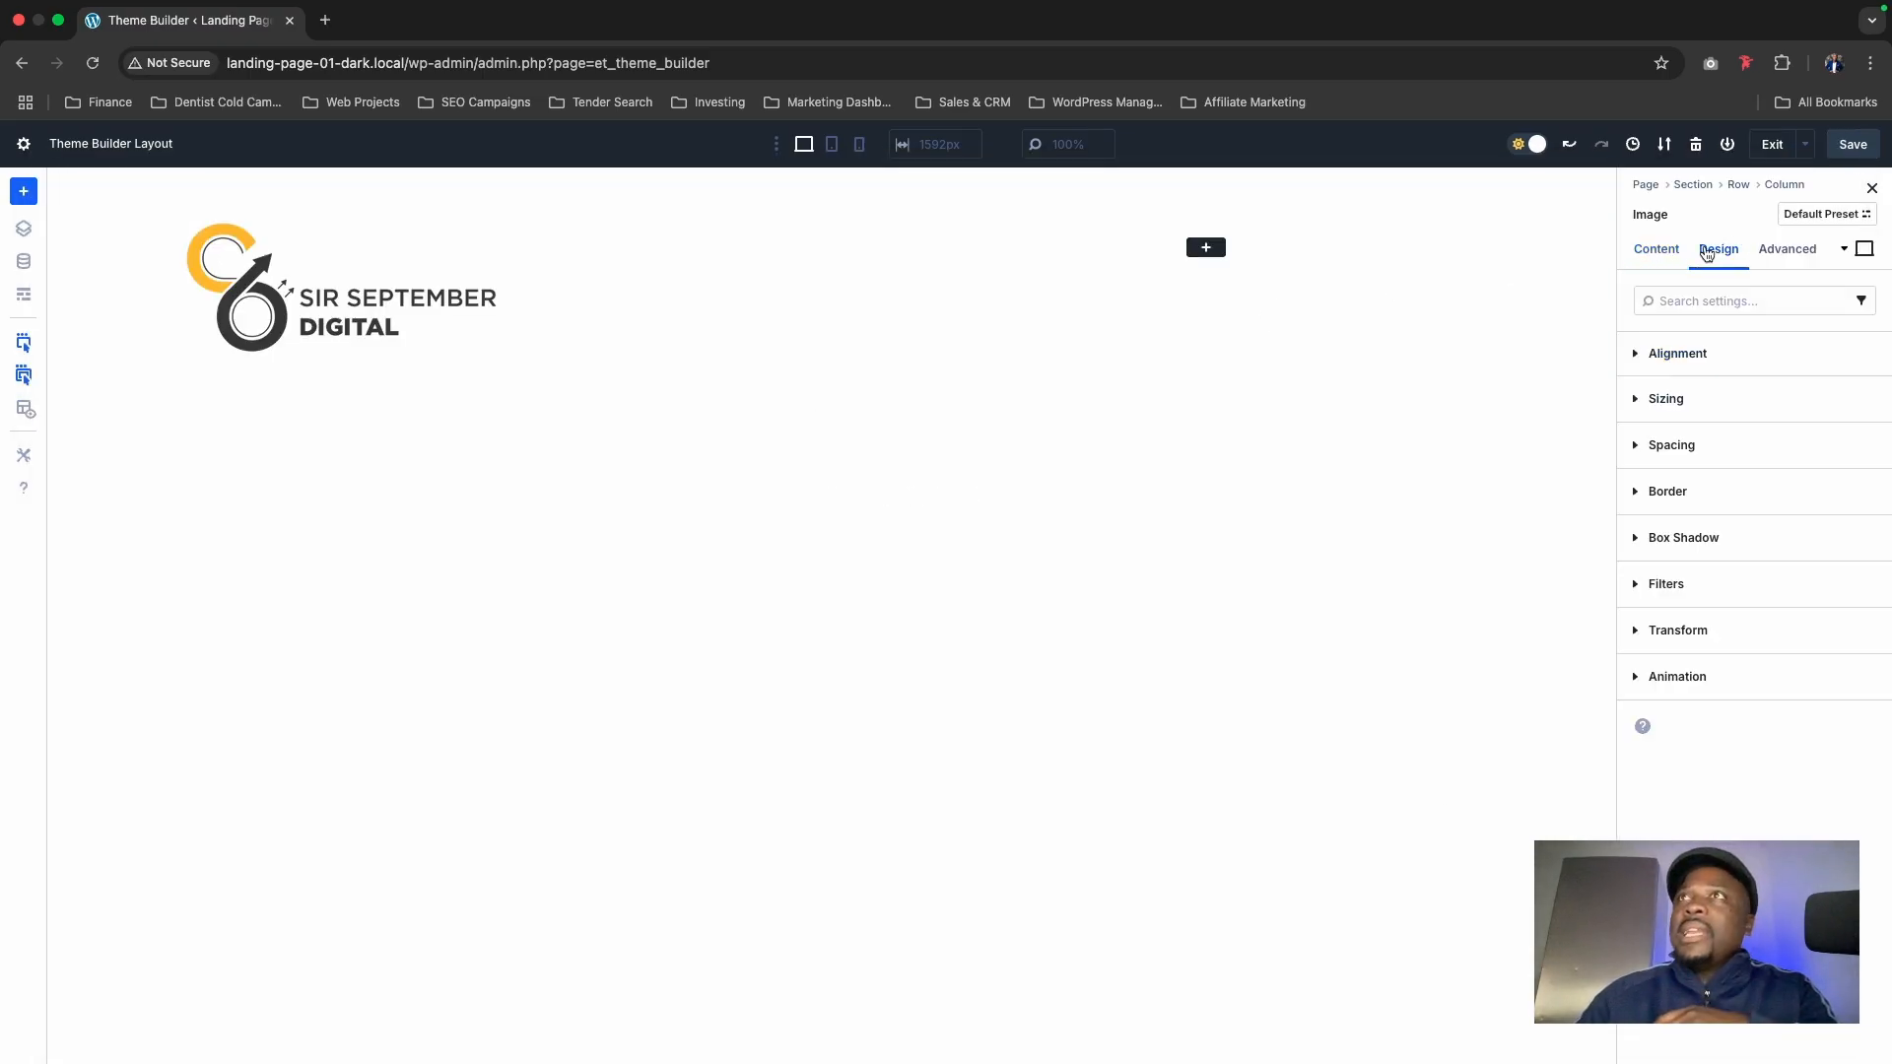
pyautogui.click(1687, 402)
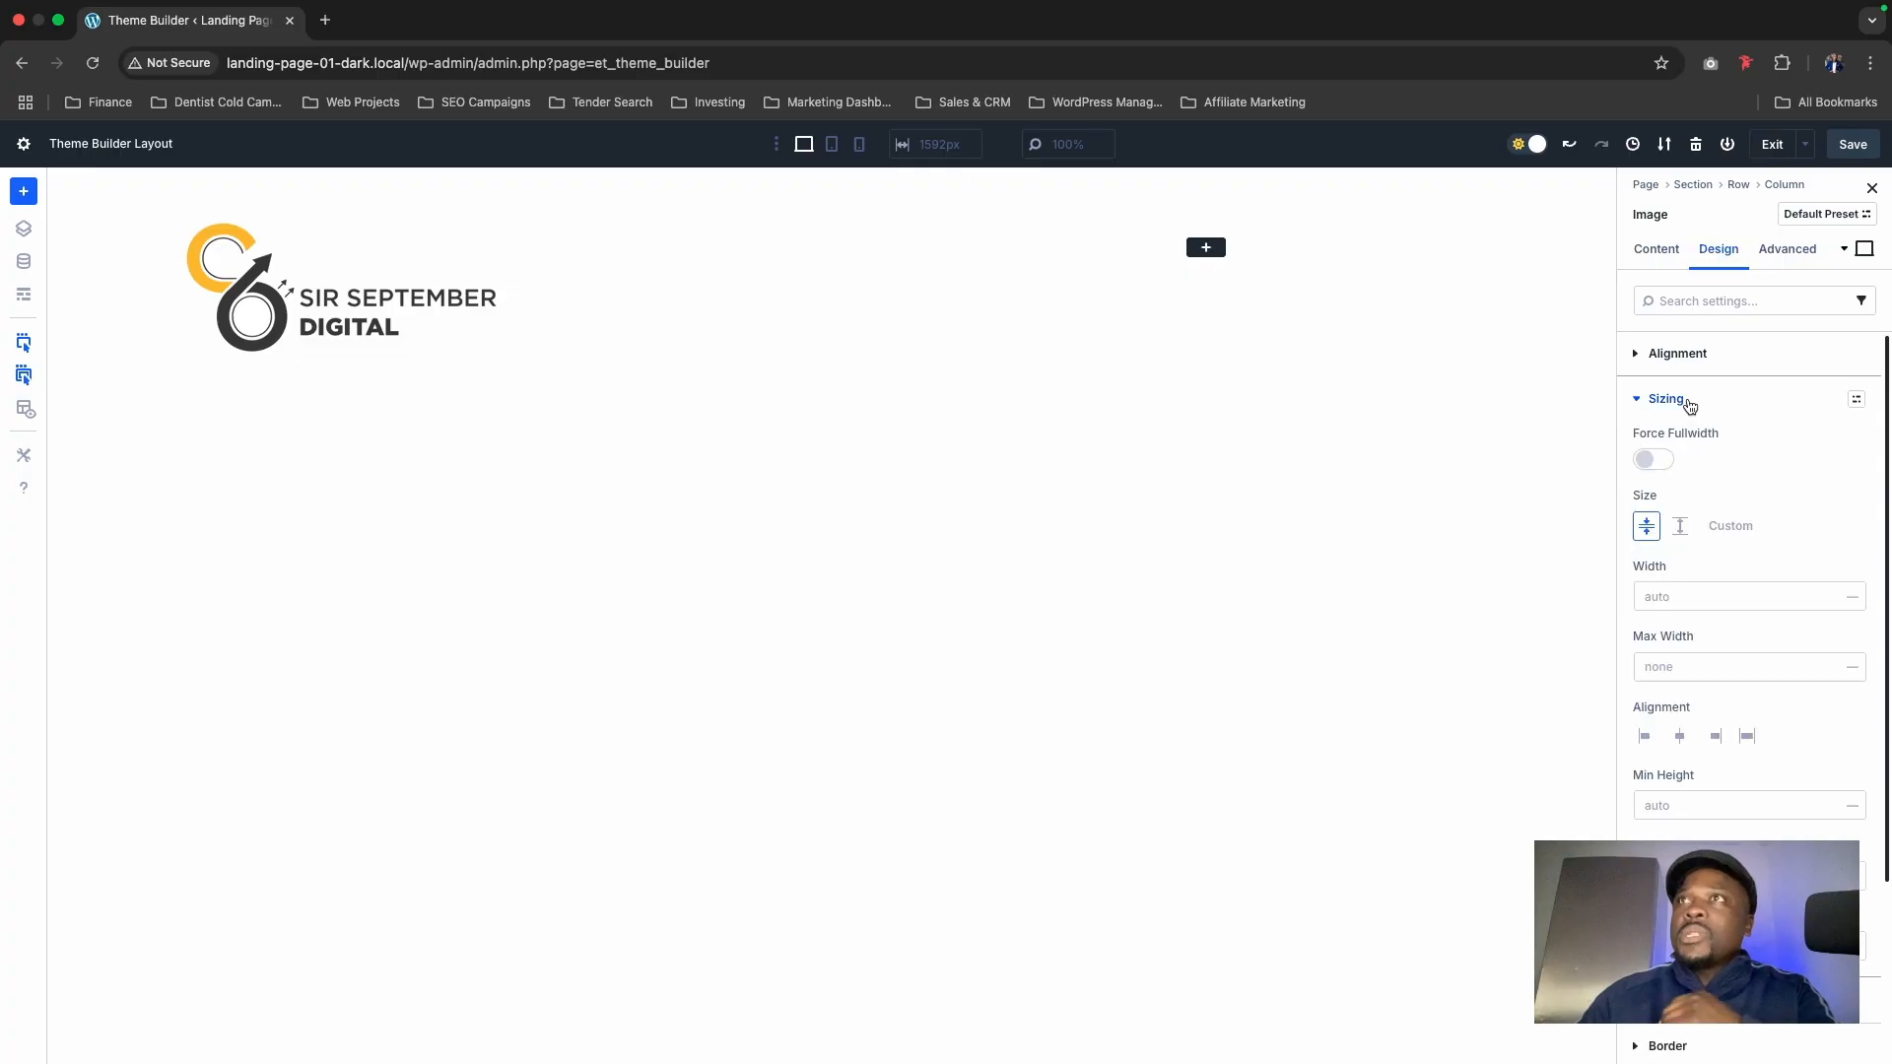
pyautogui.click(1688, 593)
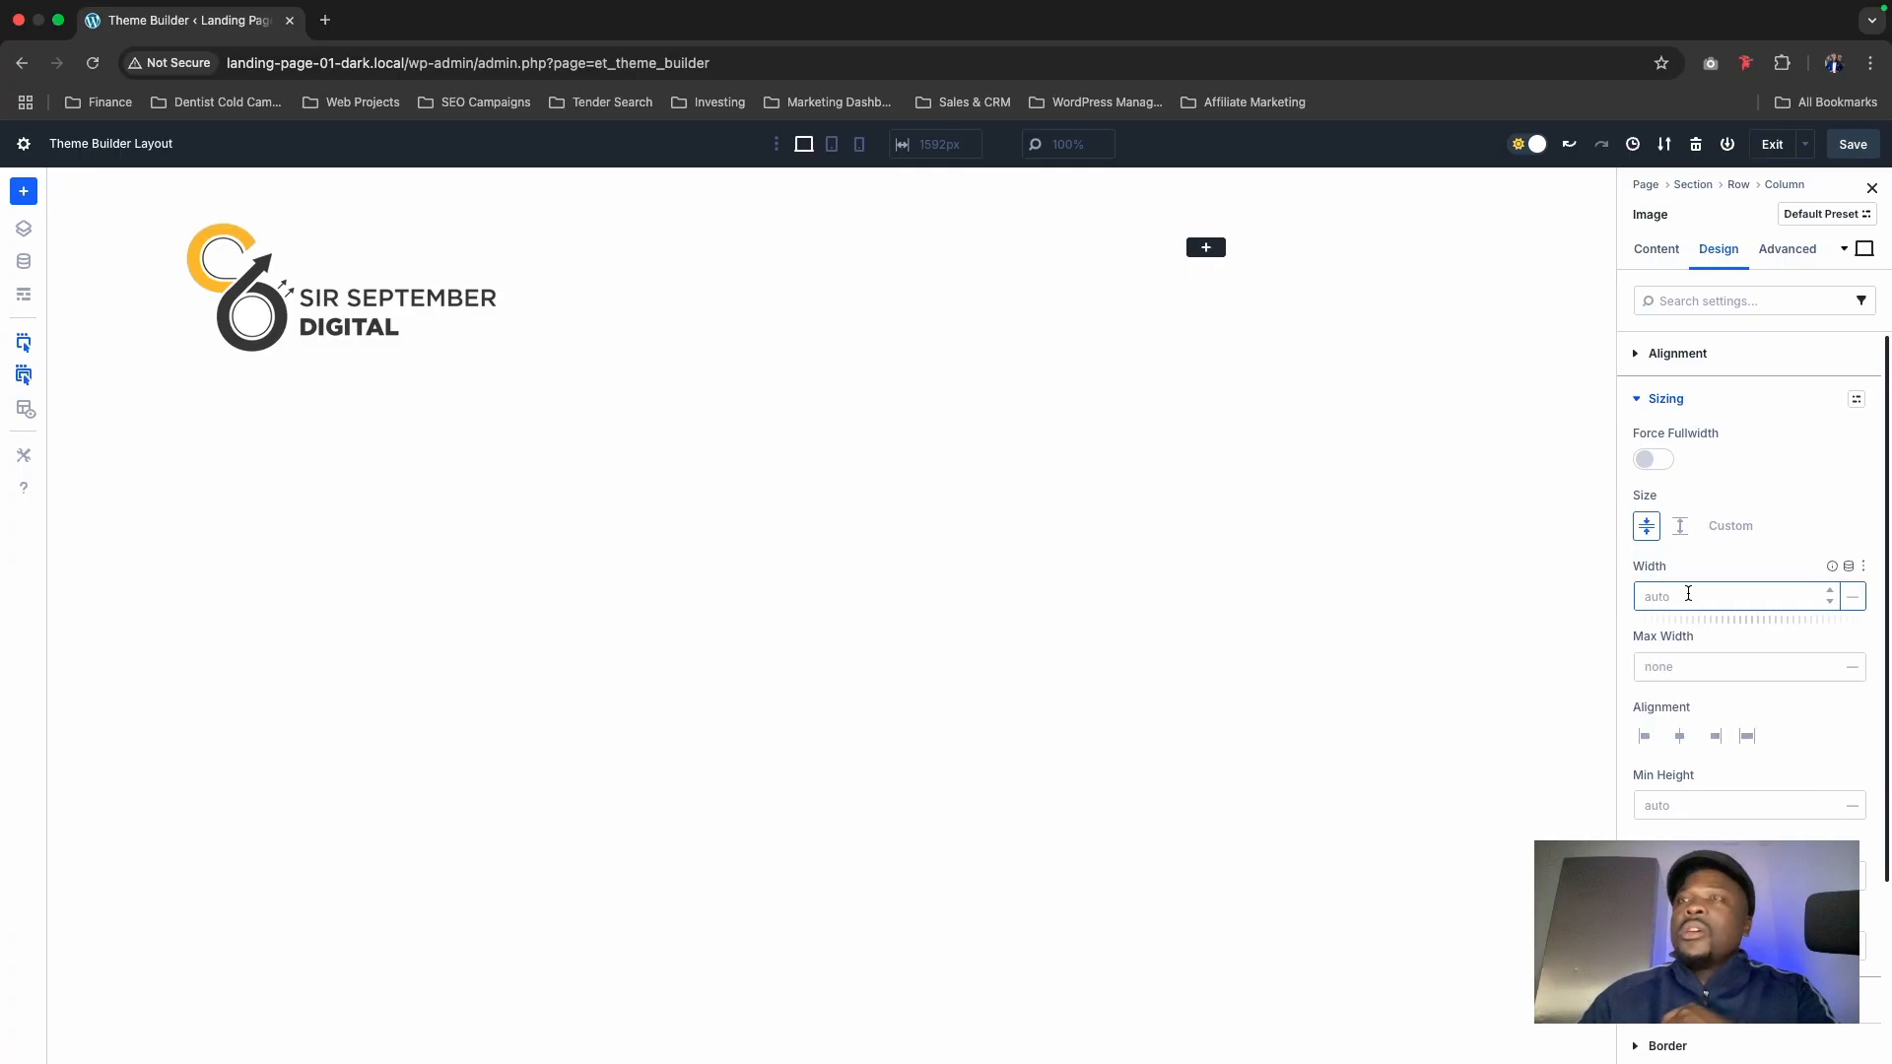
pyautogui.write('50')
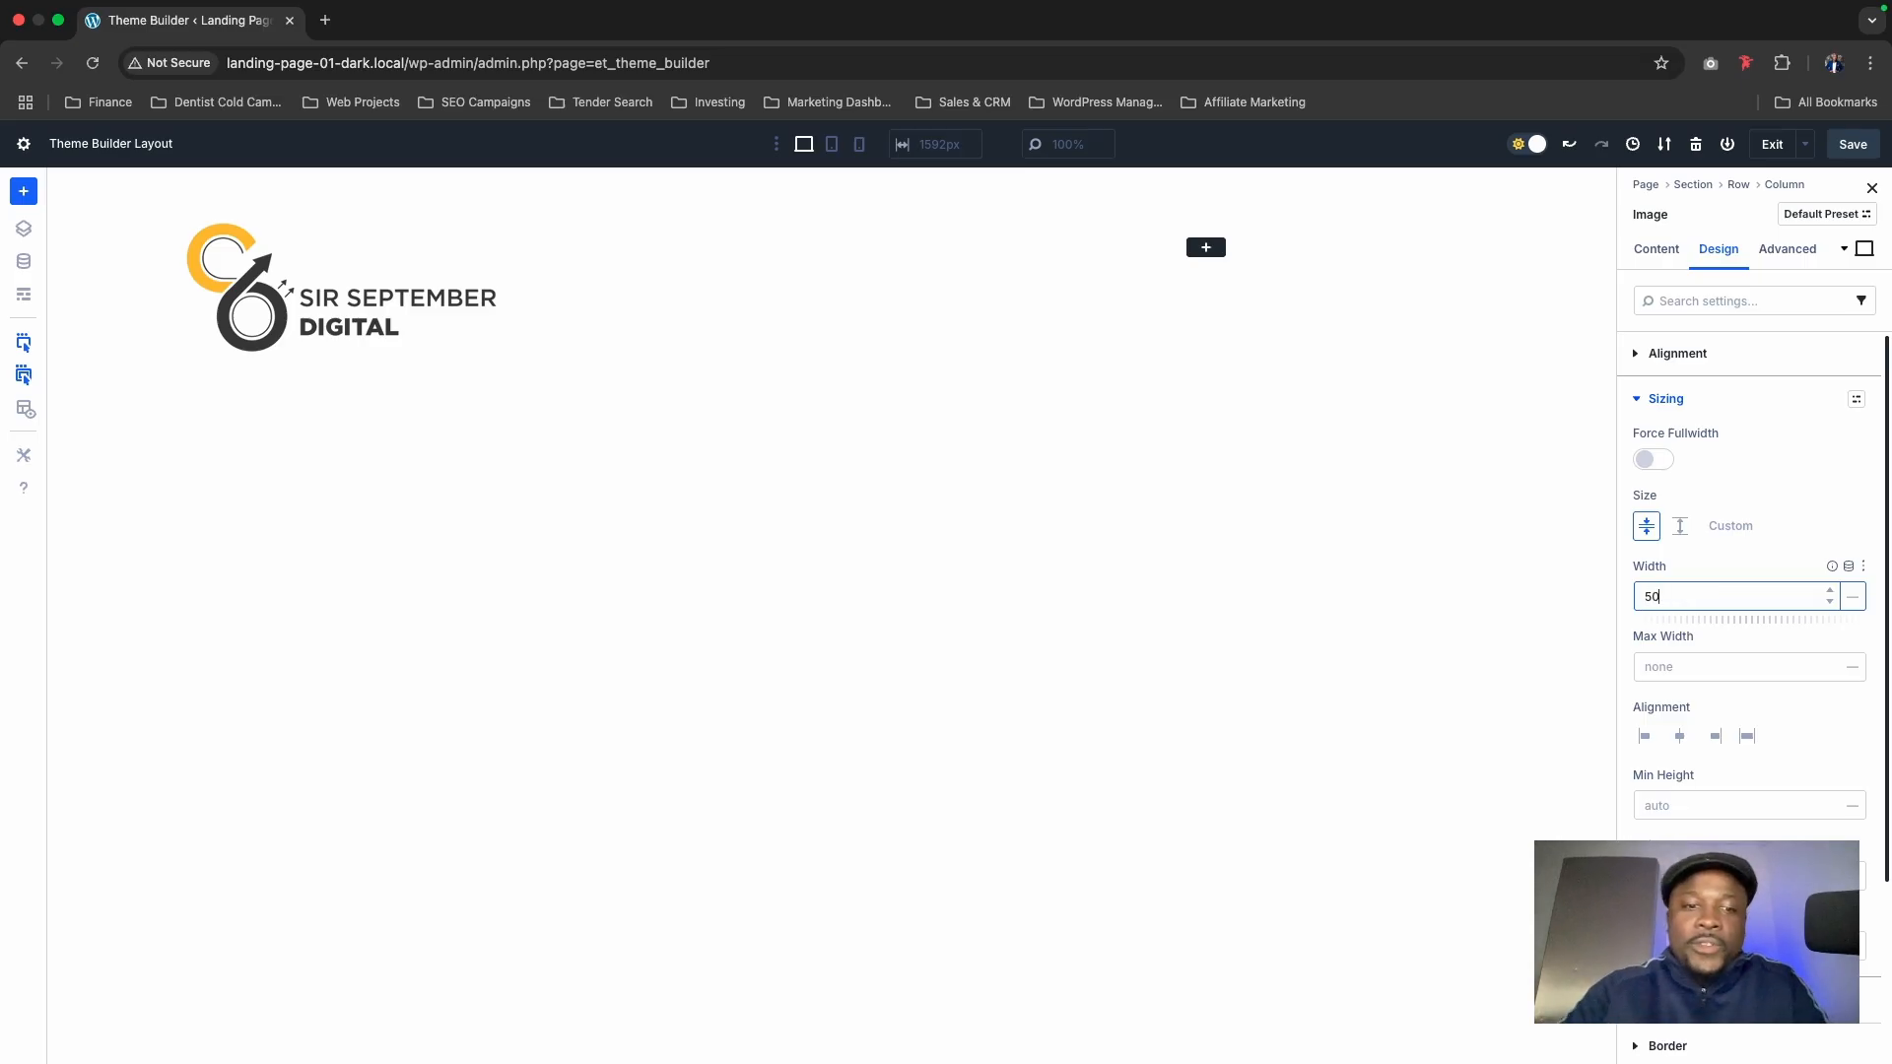
pyautogui.write('%')
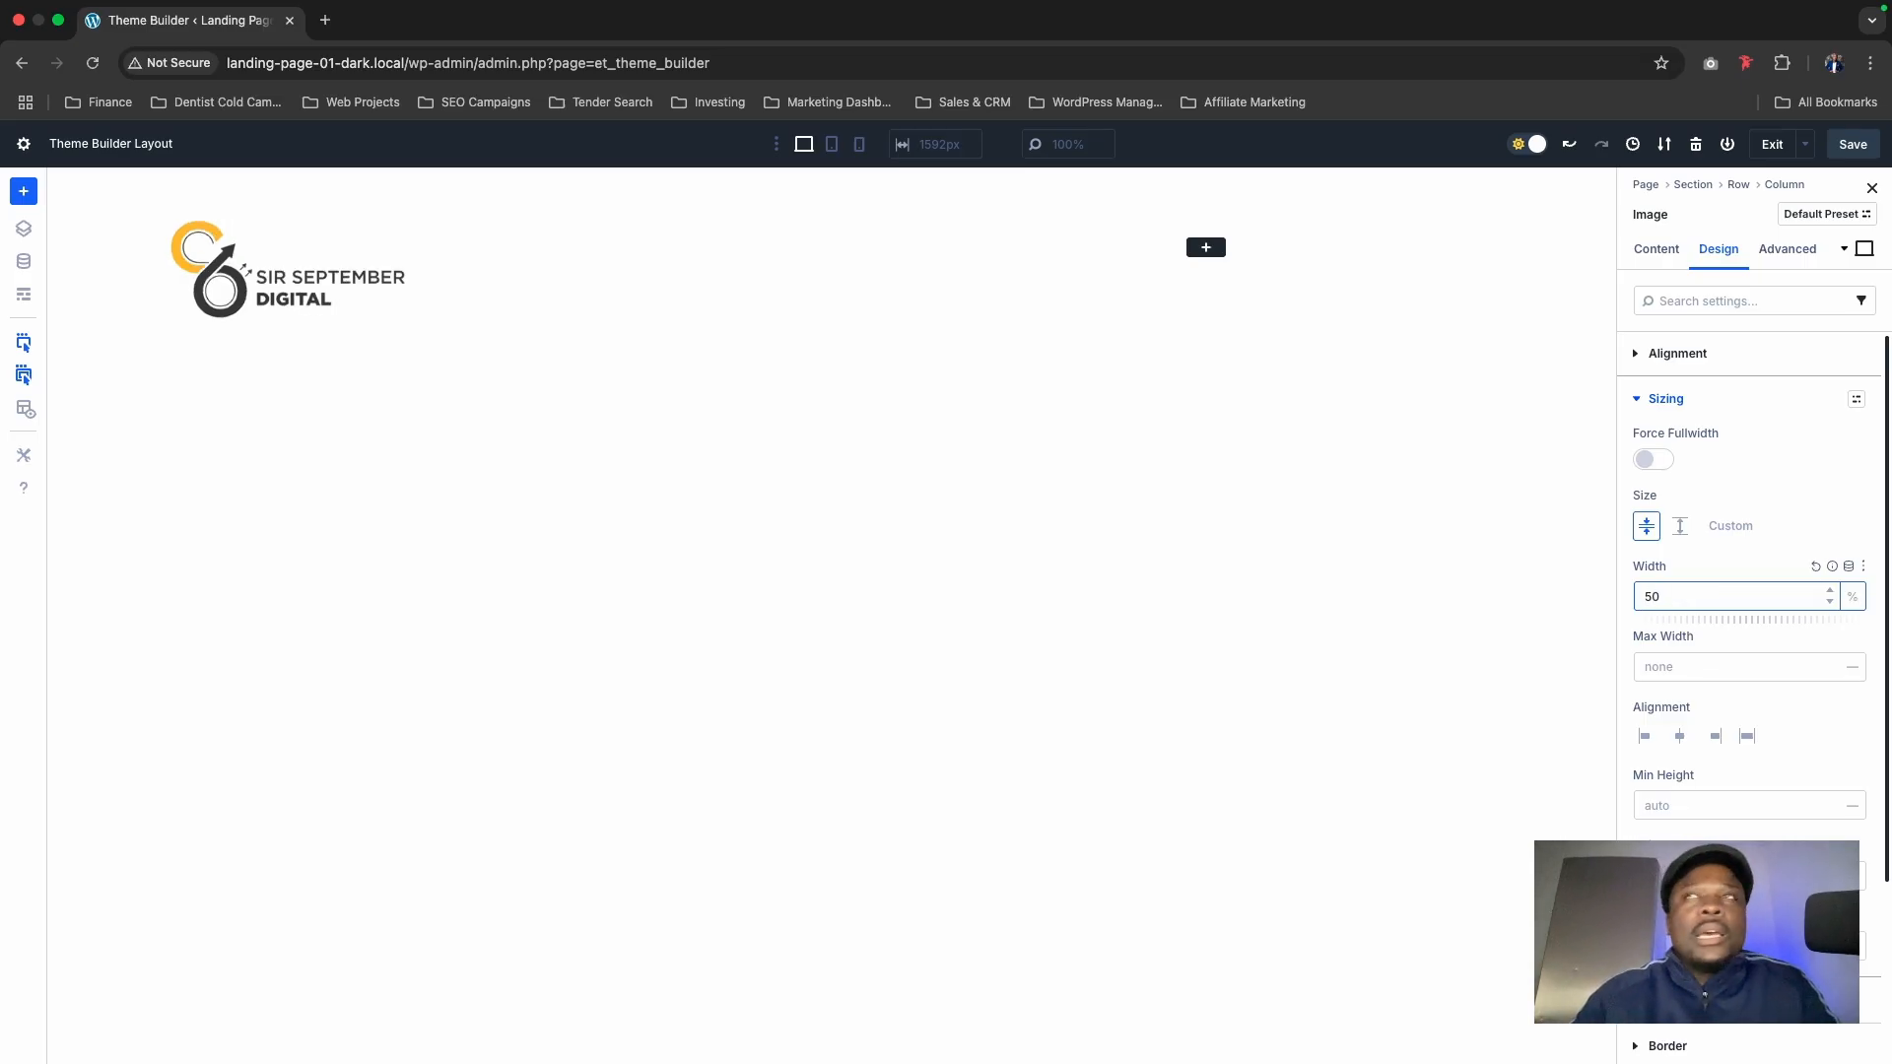
# Step: Switch the logo image's width unit to pixels and set the width to 142 px
pyautogui.doubleClick(1688, 603)
pyautogui.click(1852, 597)
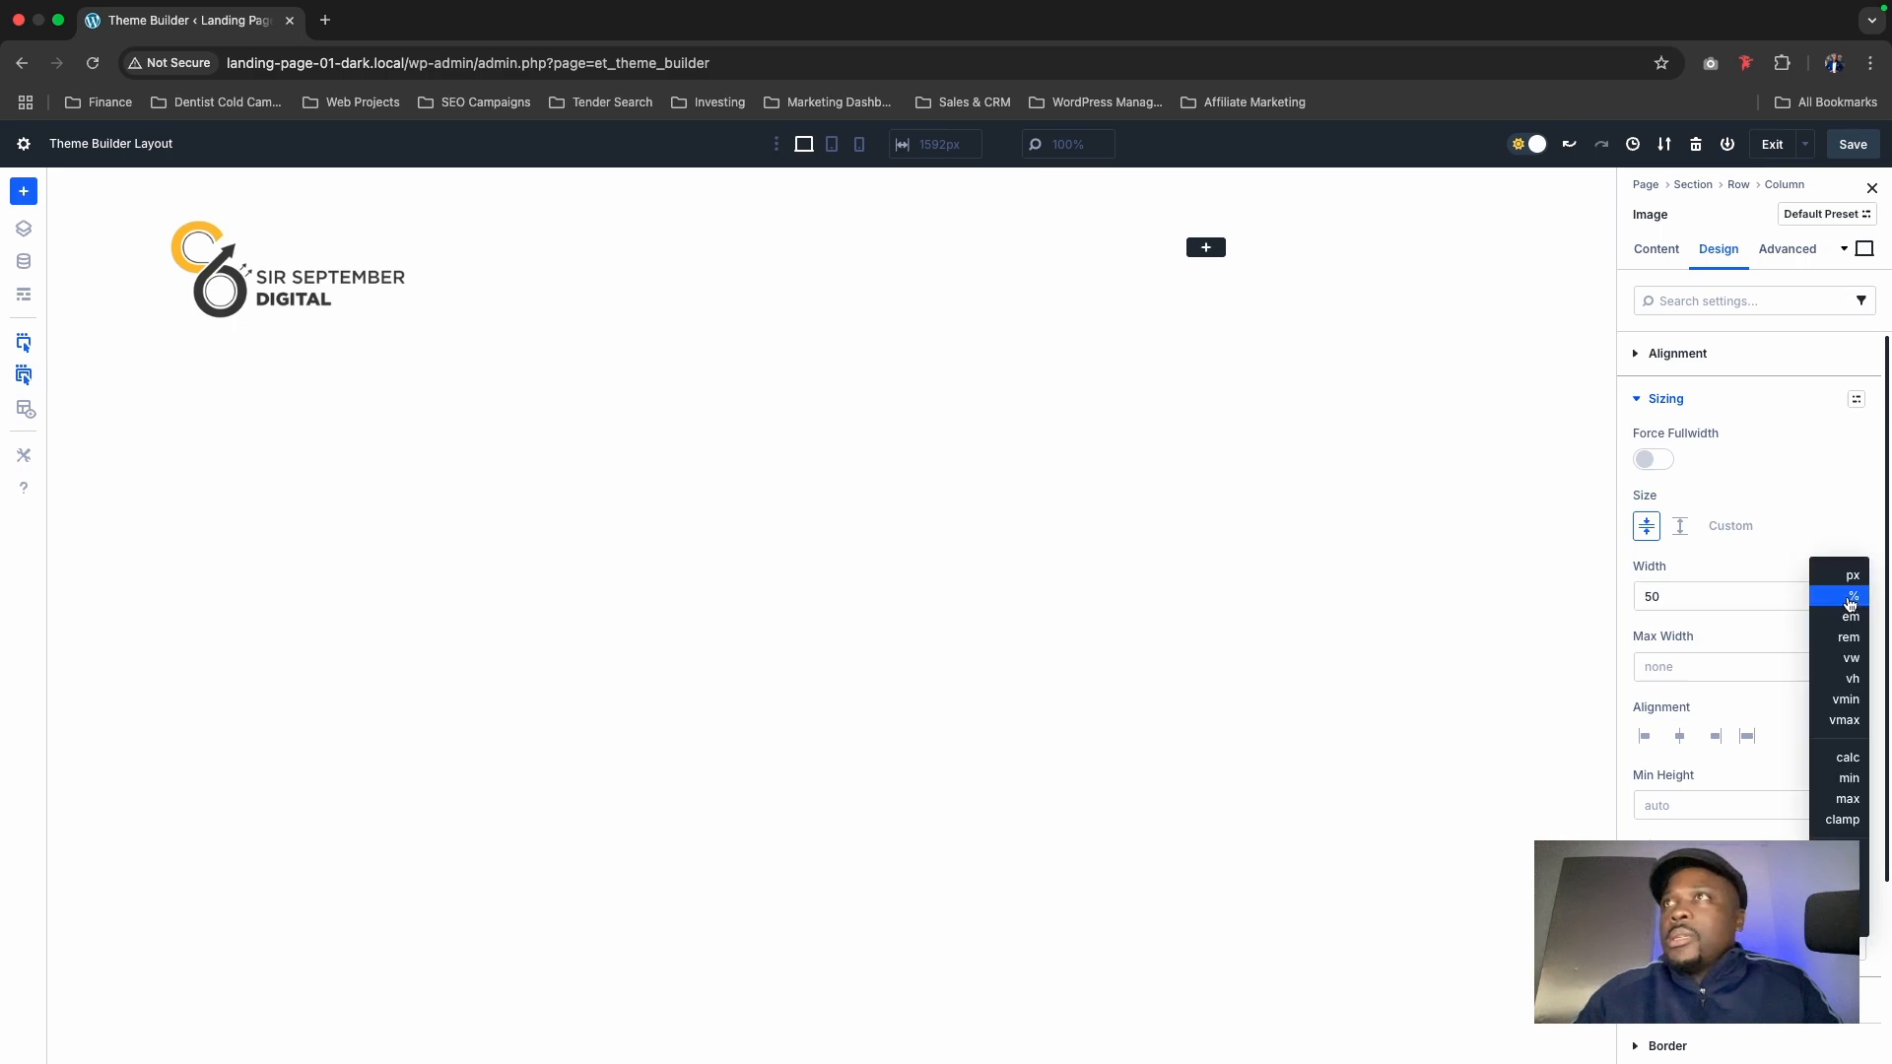
pyautogui.click(1841, 597)
pyautogui.moveTo(1801, 594); pyautogui.dragTo(1626, 600)
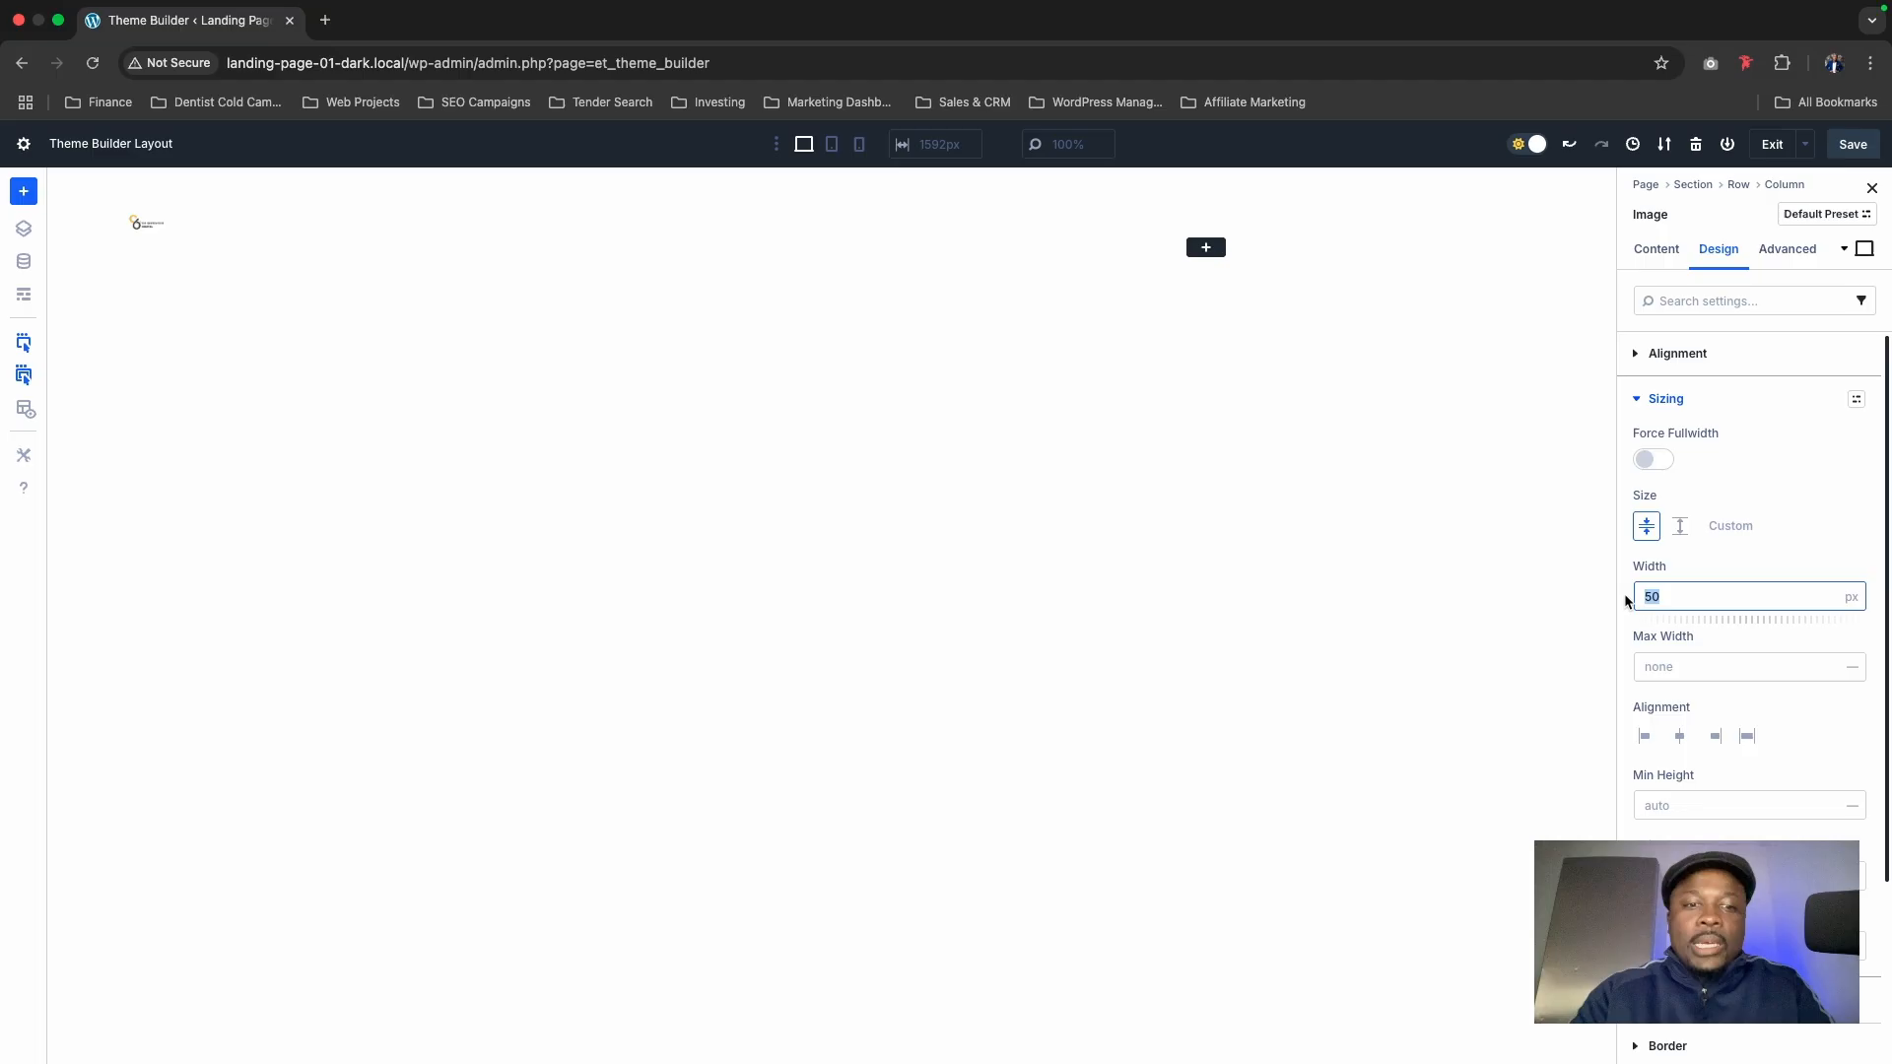
pyautogui.write('8')
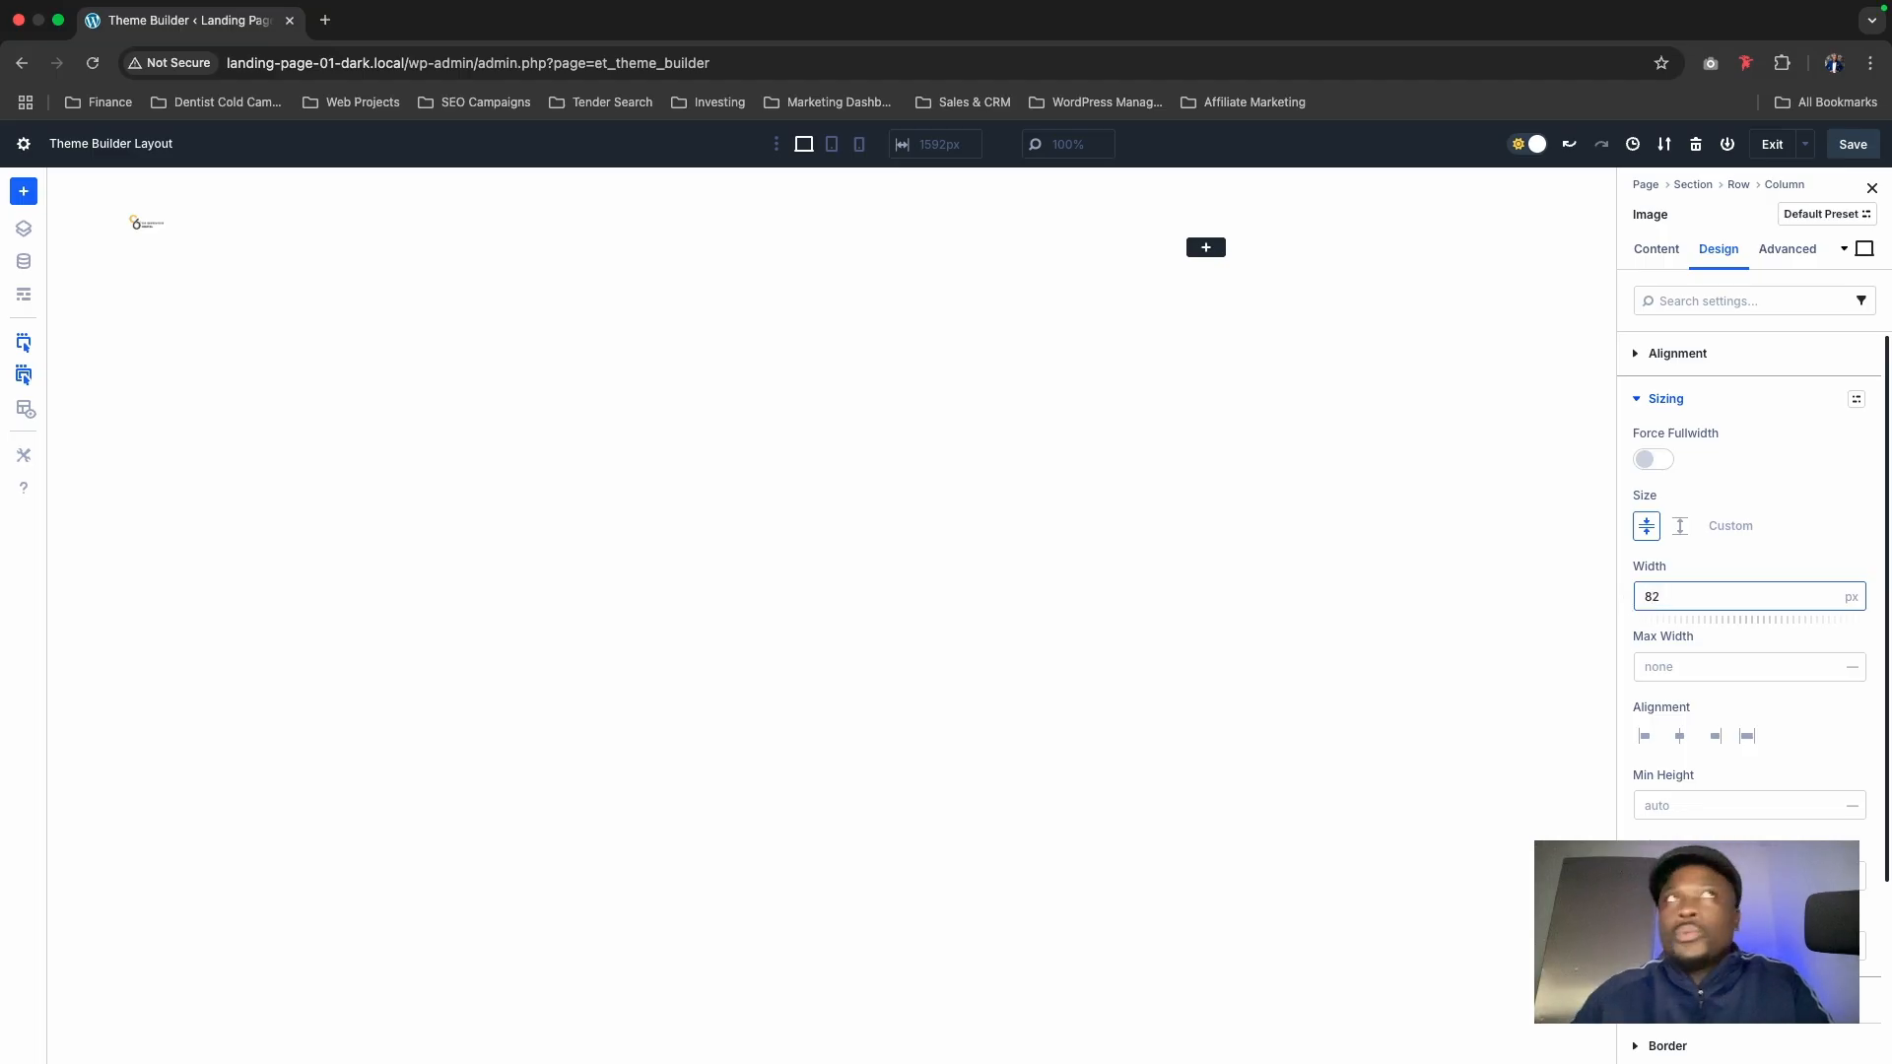
pyautogui.write('2')
pyautogui.press('BackSpace')
pyautogui.press('BackSpace')
pyautogui.write('142')
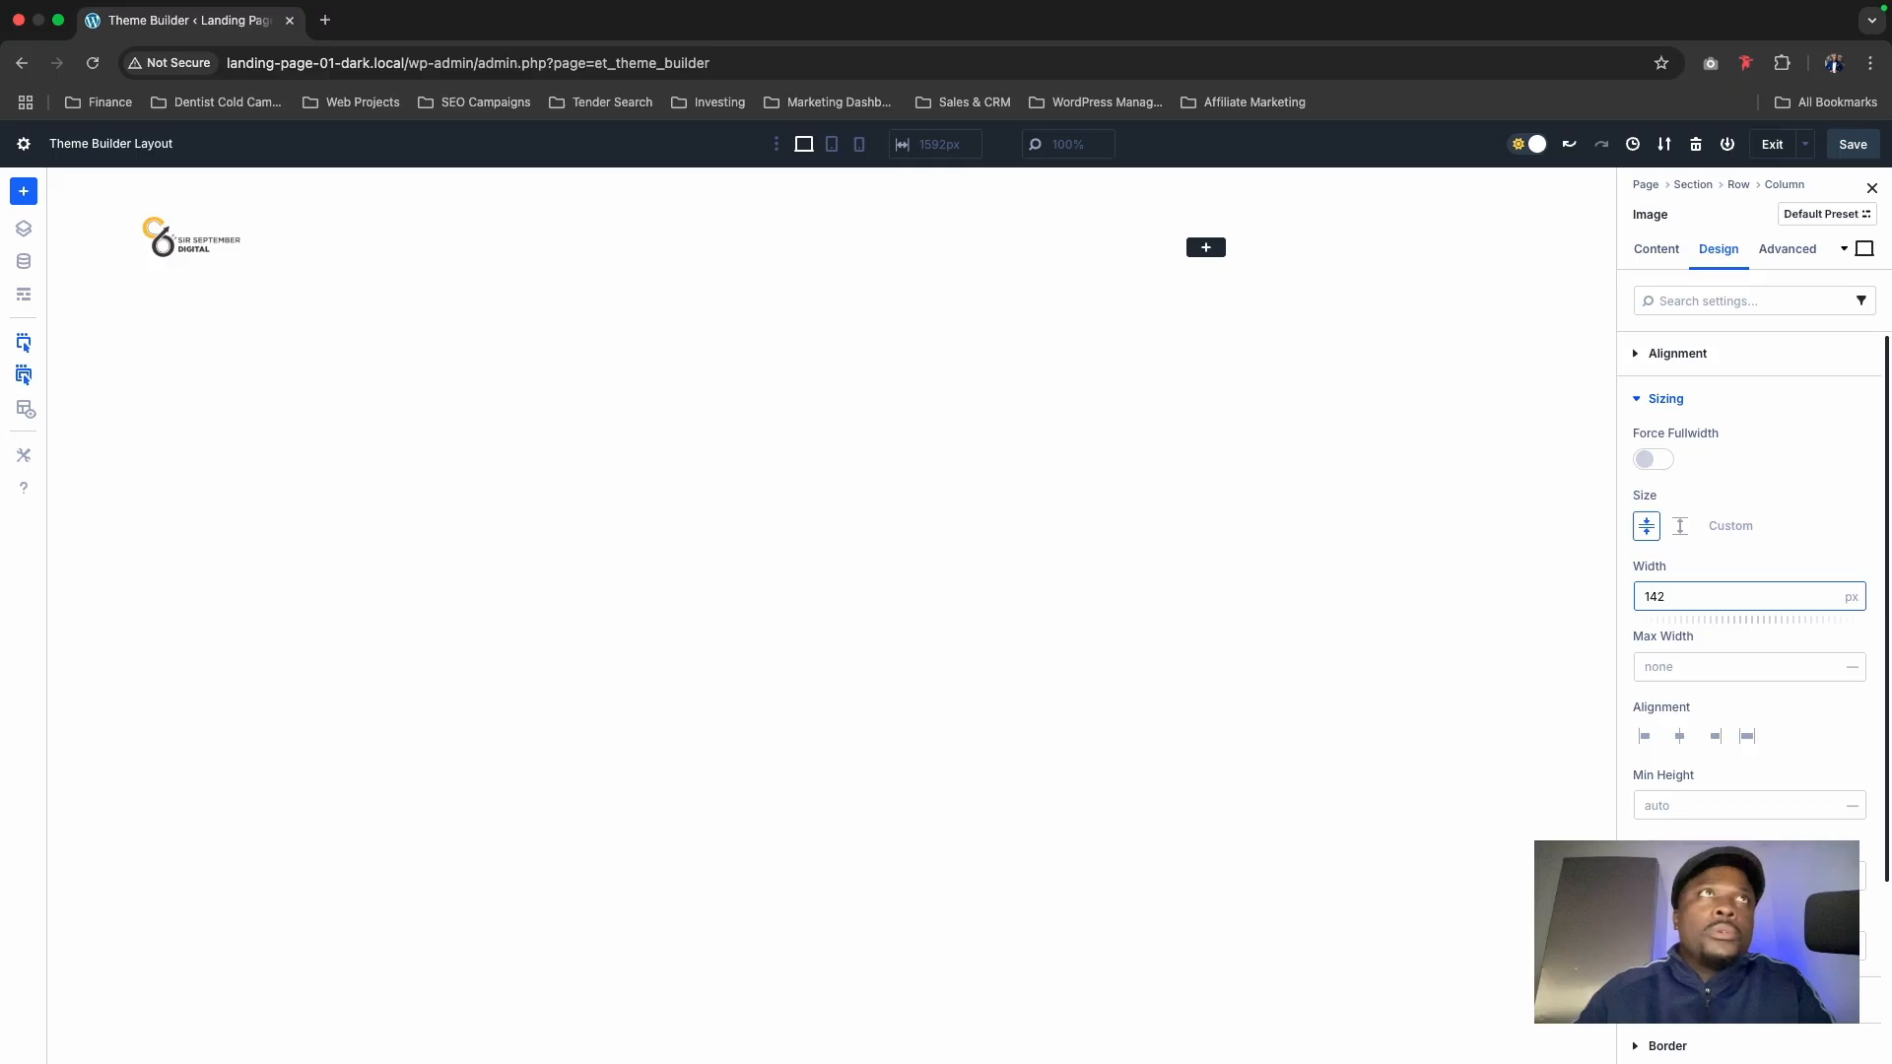
# Step: Enlarge the logo image by setting its width to 152 px and raising it incrementally to 168 px
pyautogui.click(1658, 599)
pyautogui.press('BackSpace')
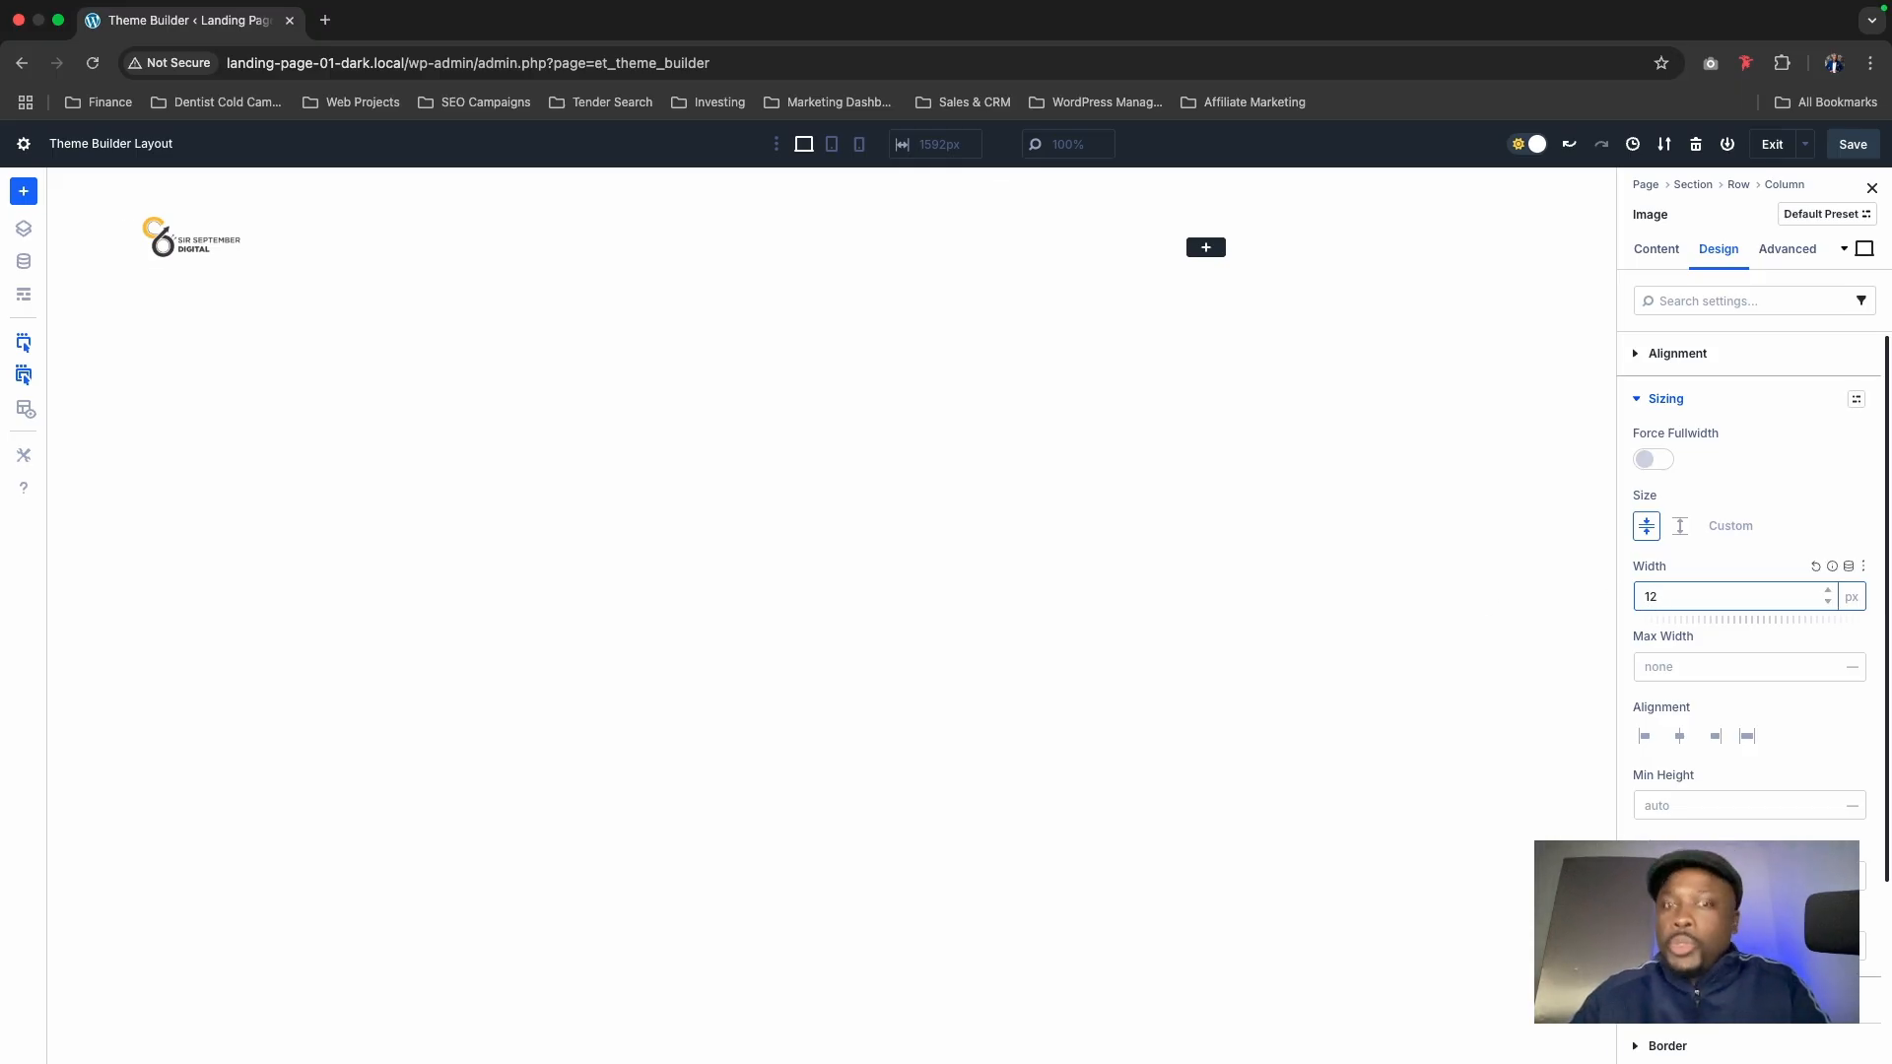
pyautogui.write('5')
pyautogui.press('BackSpace')
pyautogui.press('BackSpace')
pyautogui.write('52')
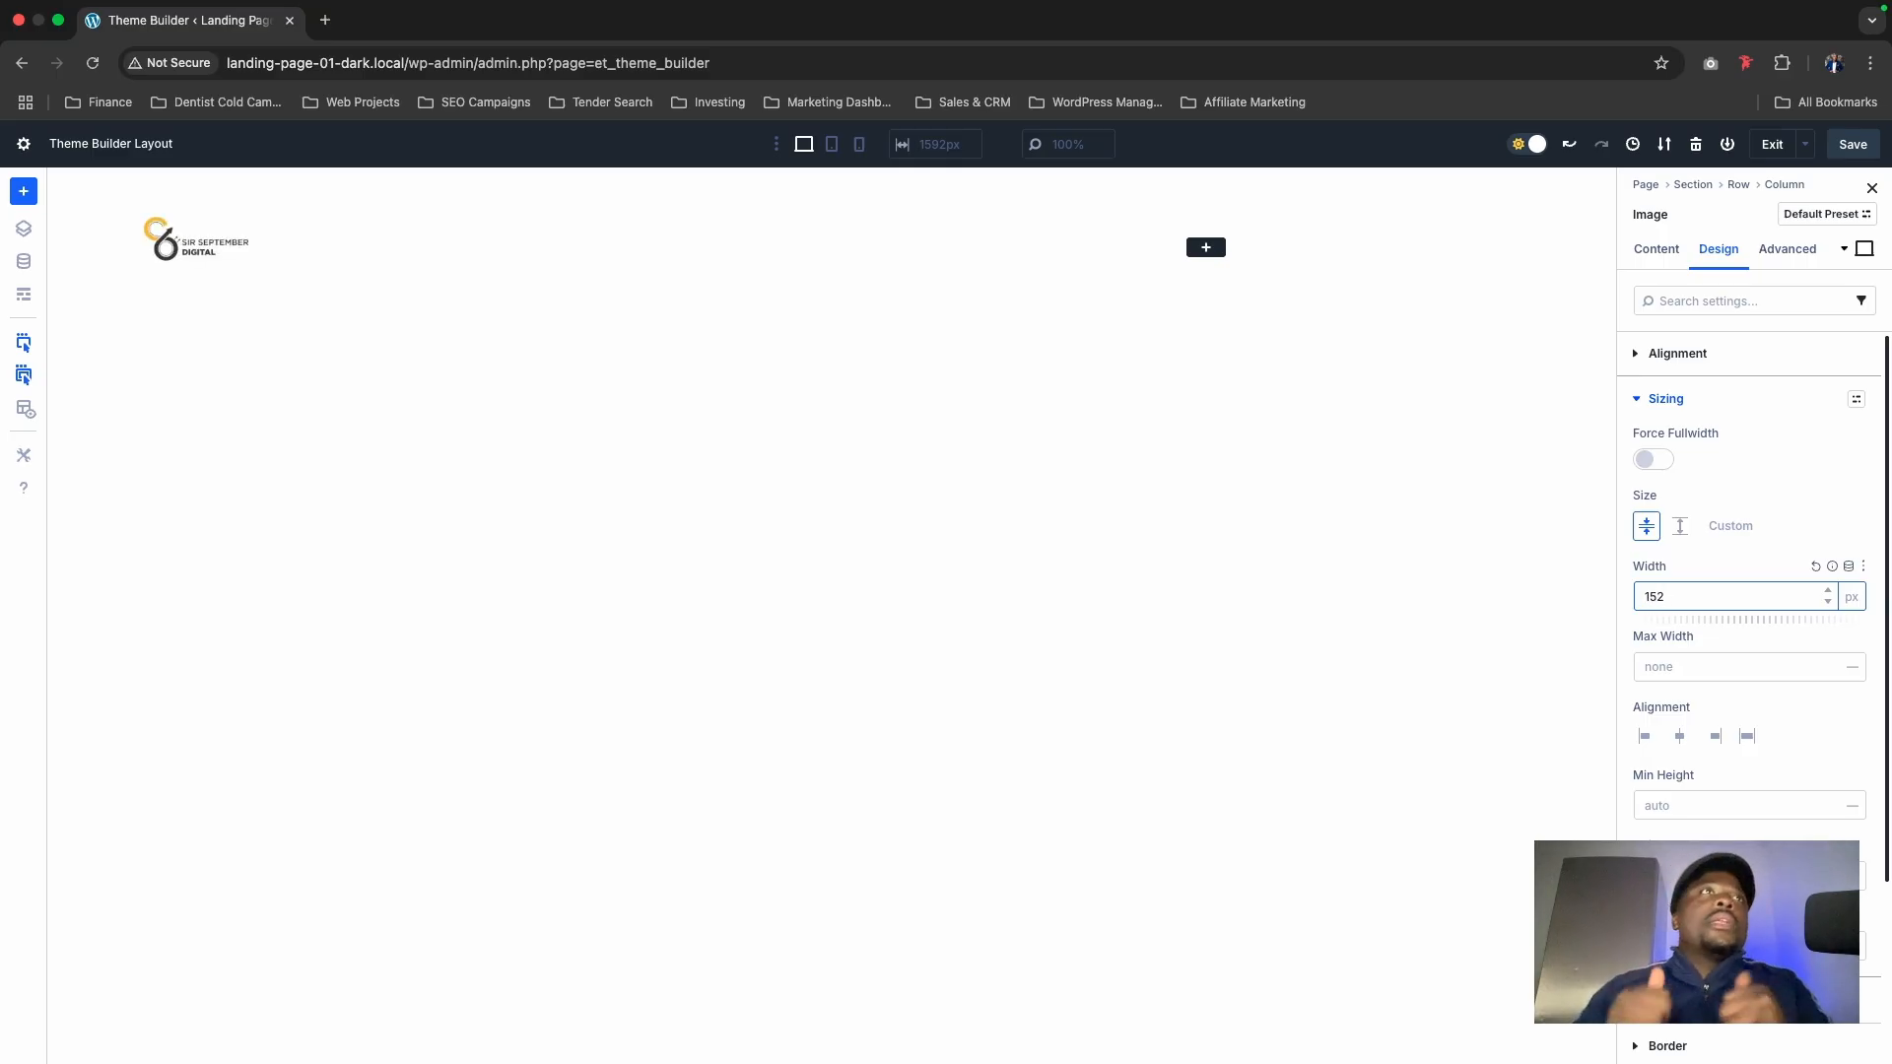
pyautogui.click(1829, 591)
pyautogui.click(1830, 591)
pyautogui.click(1830, 591)
pyautogui.click(1829, 591)
pyautogui.click(1829, 591)
pyautogui.click(1829, 591)
pyautogui.click(1829, 591)
pyautogui.click(1829, 592)
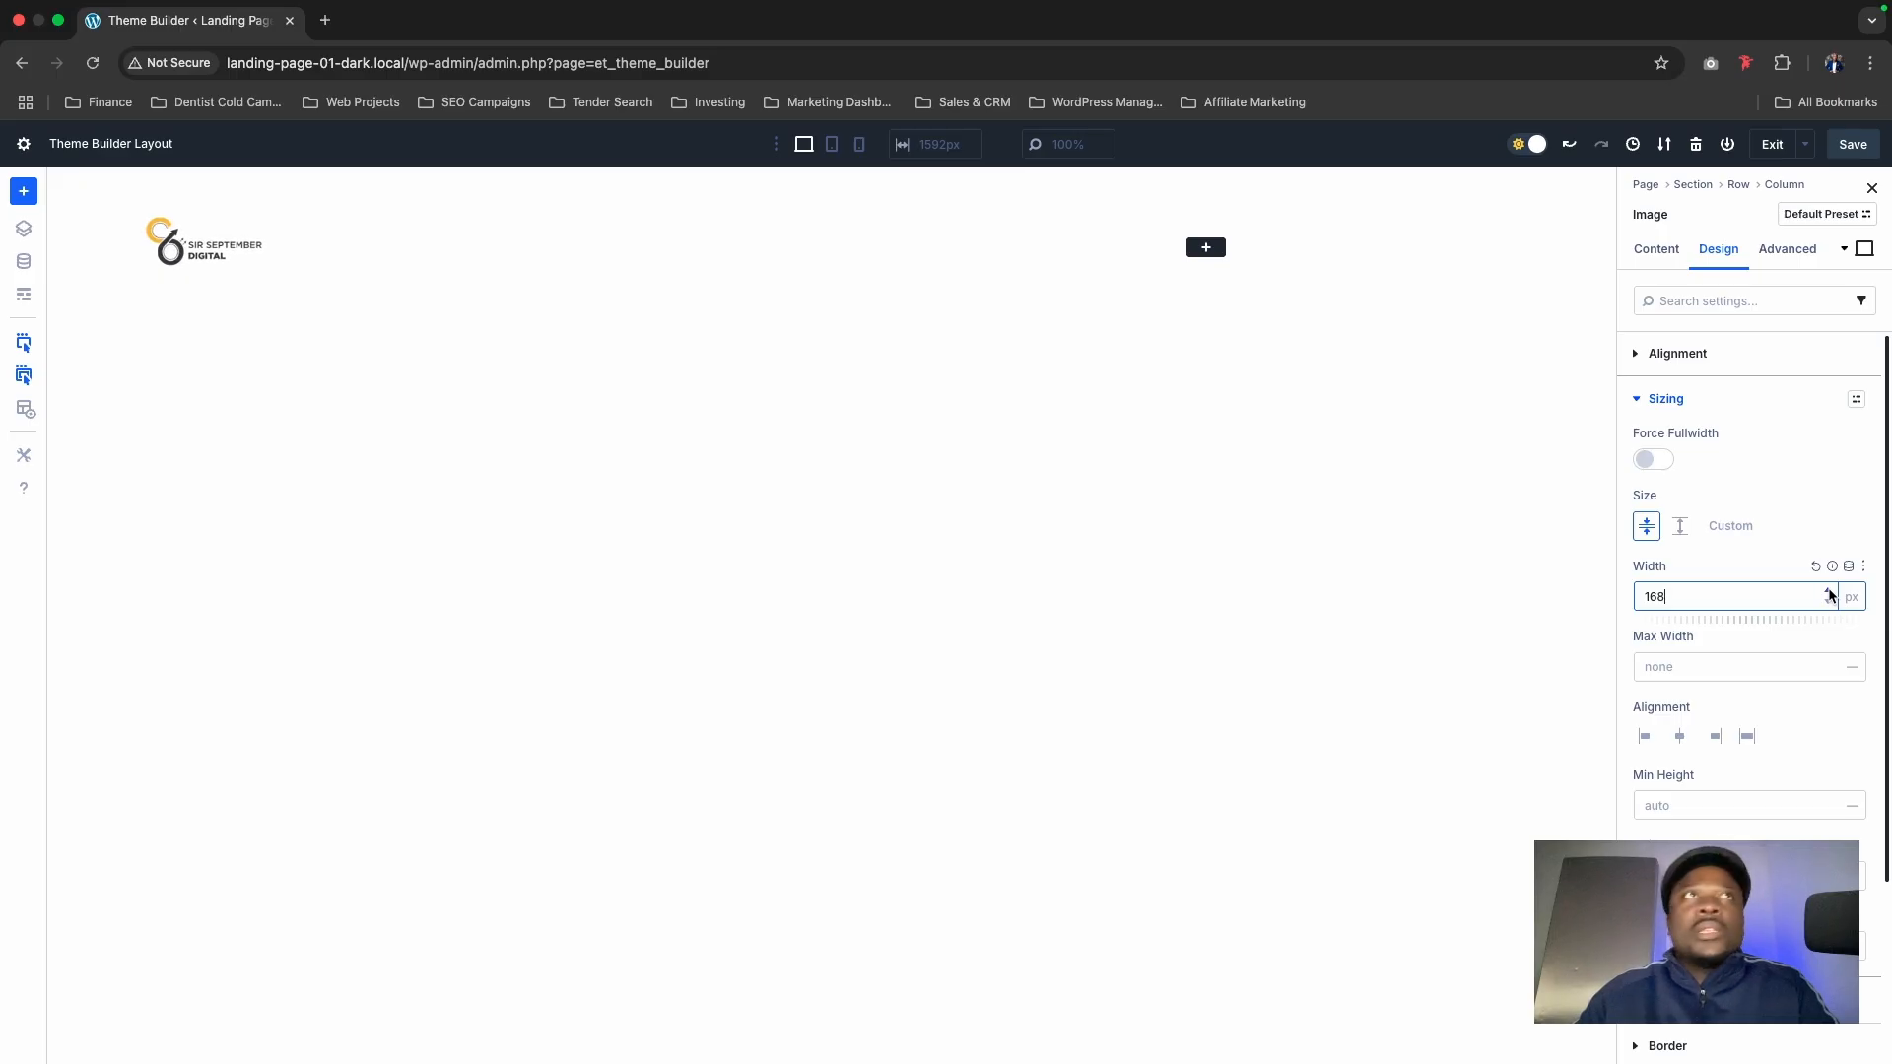
# Step: Set the header row's linked top and bottom padding to 0 px
pyautogui.moveTo(195, 228)
pyautogui.click(136, 204)
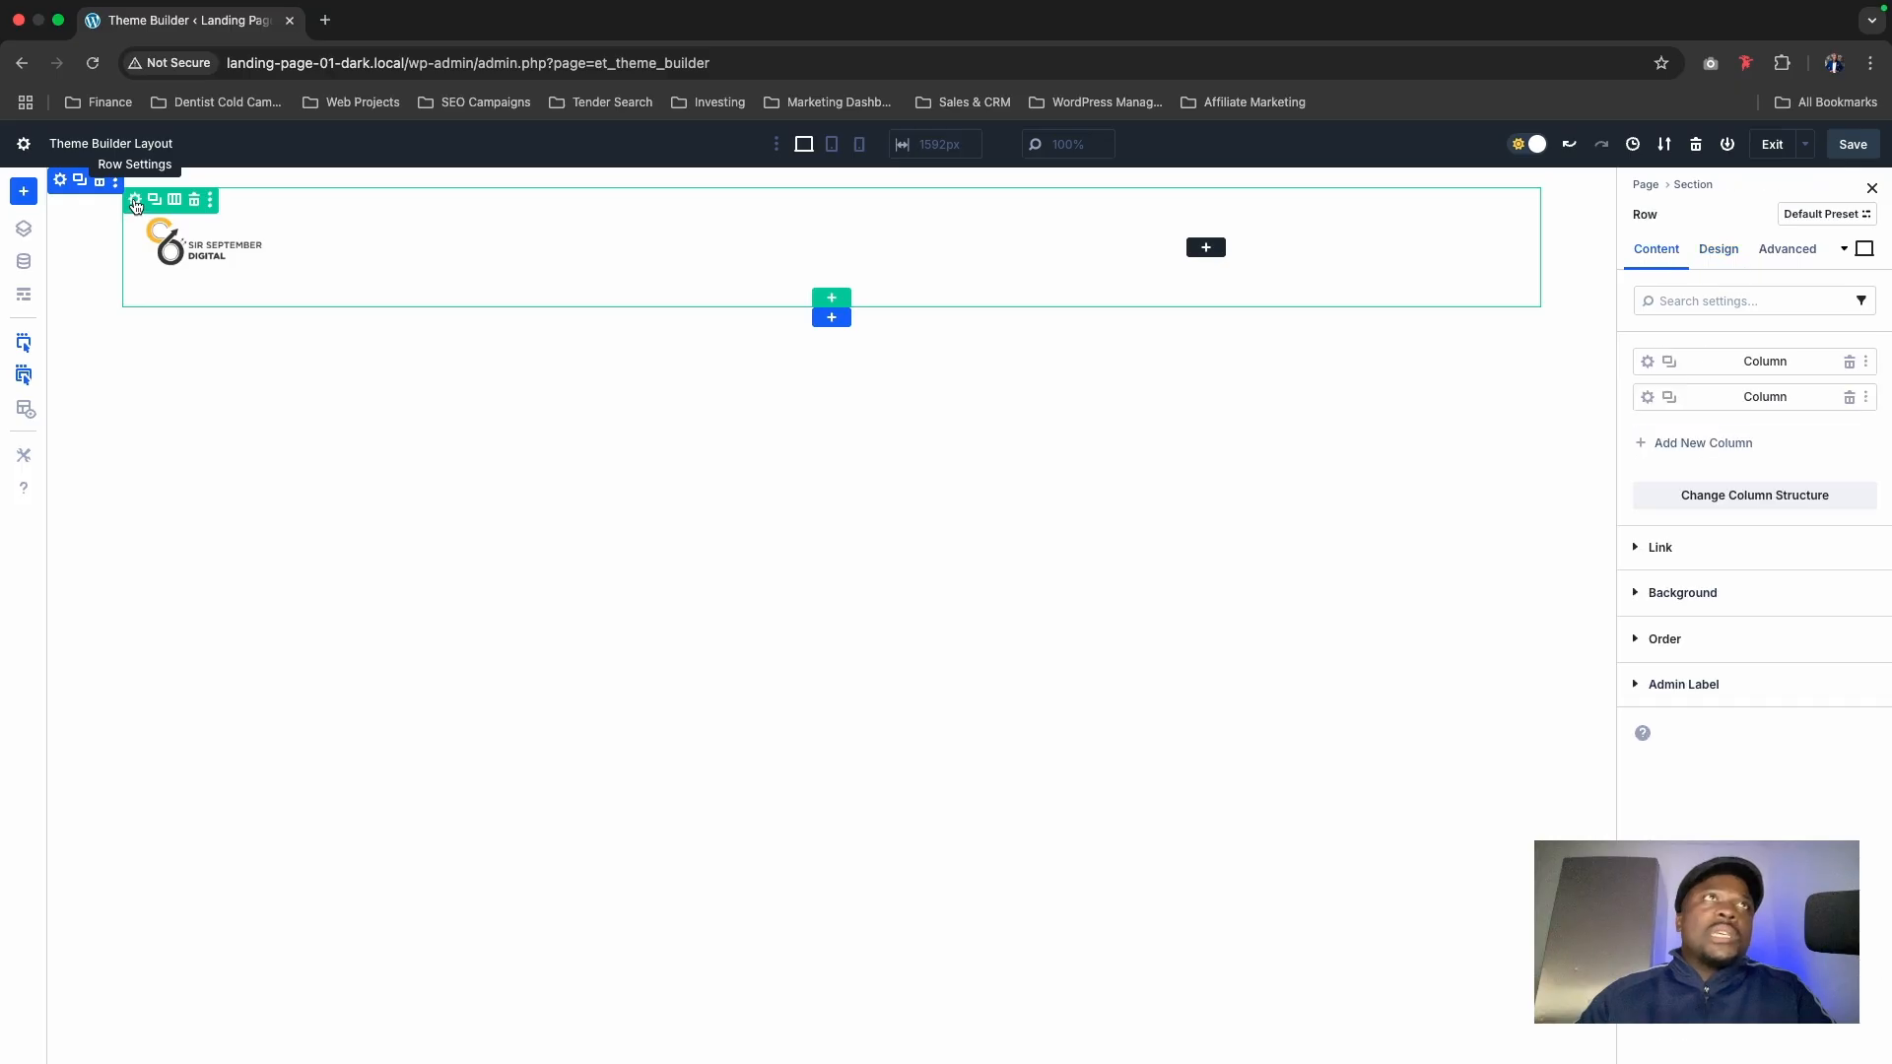
pyautogui.click(1721, 248)
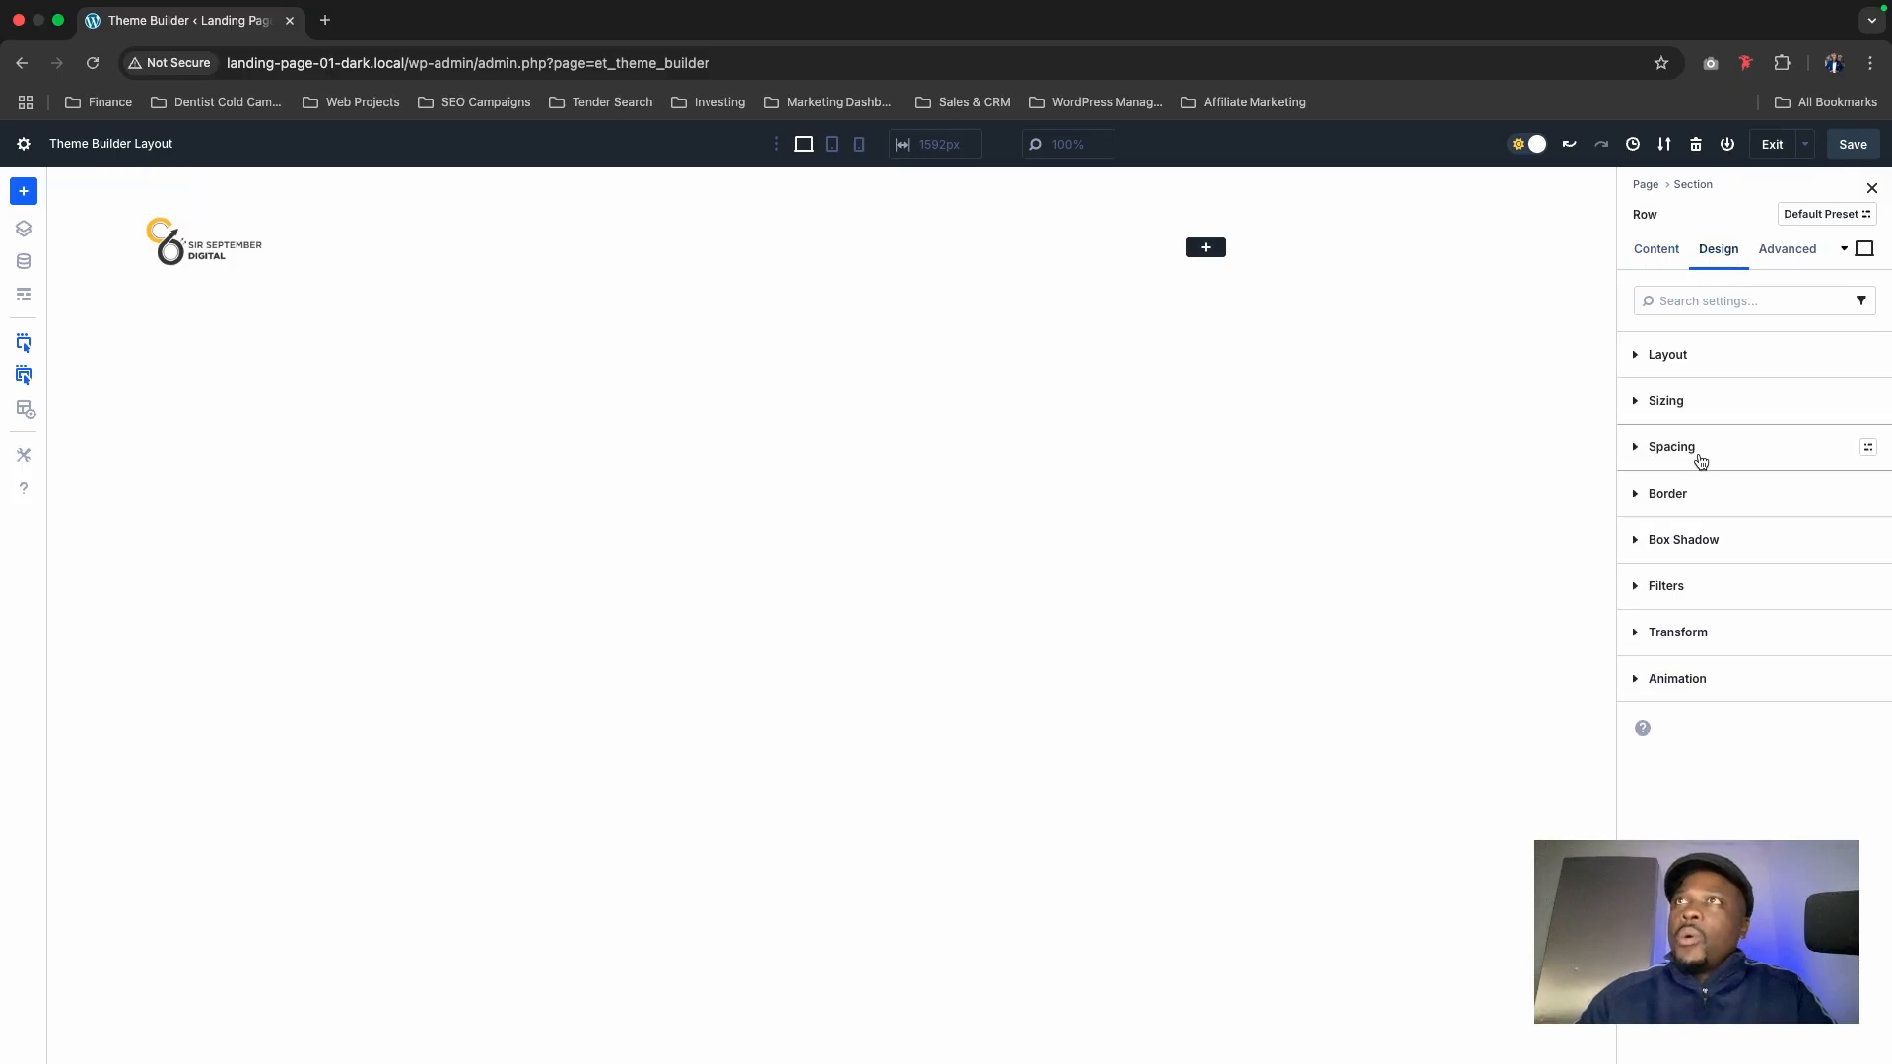
pyautogui.click(1697, 458)
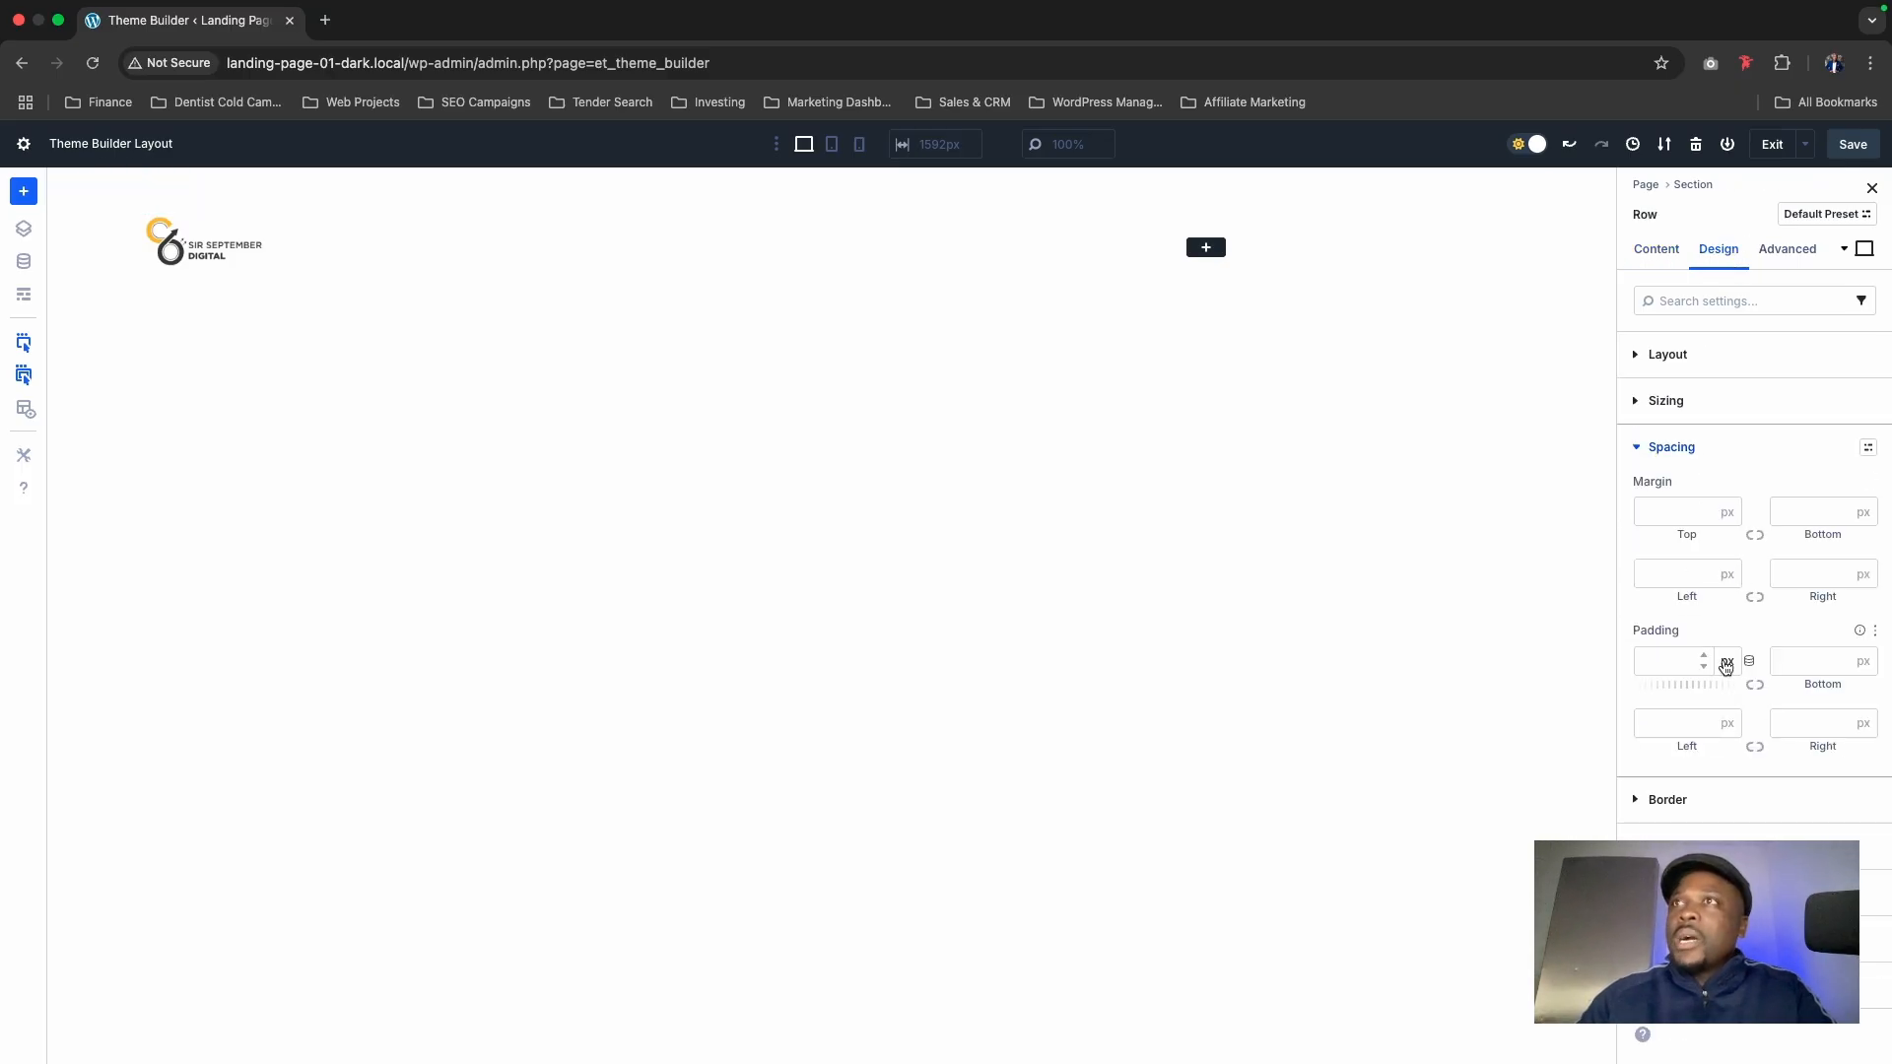
pyautogui.click(1754, 685)
pyautogui.click(1694, 667)
pyautogui.write('0')
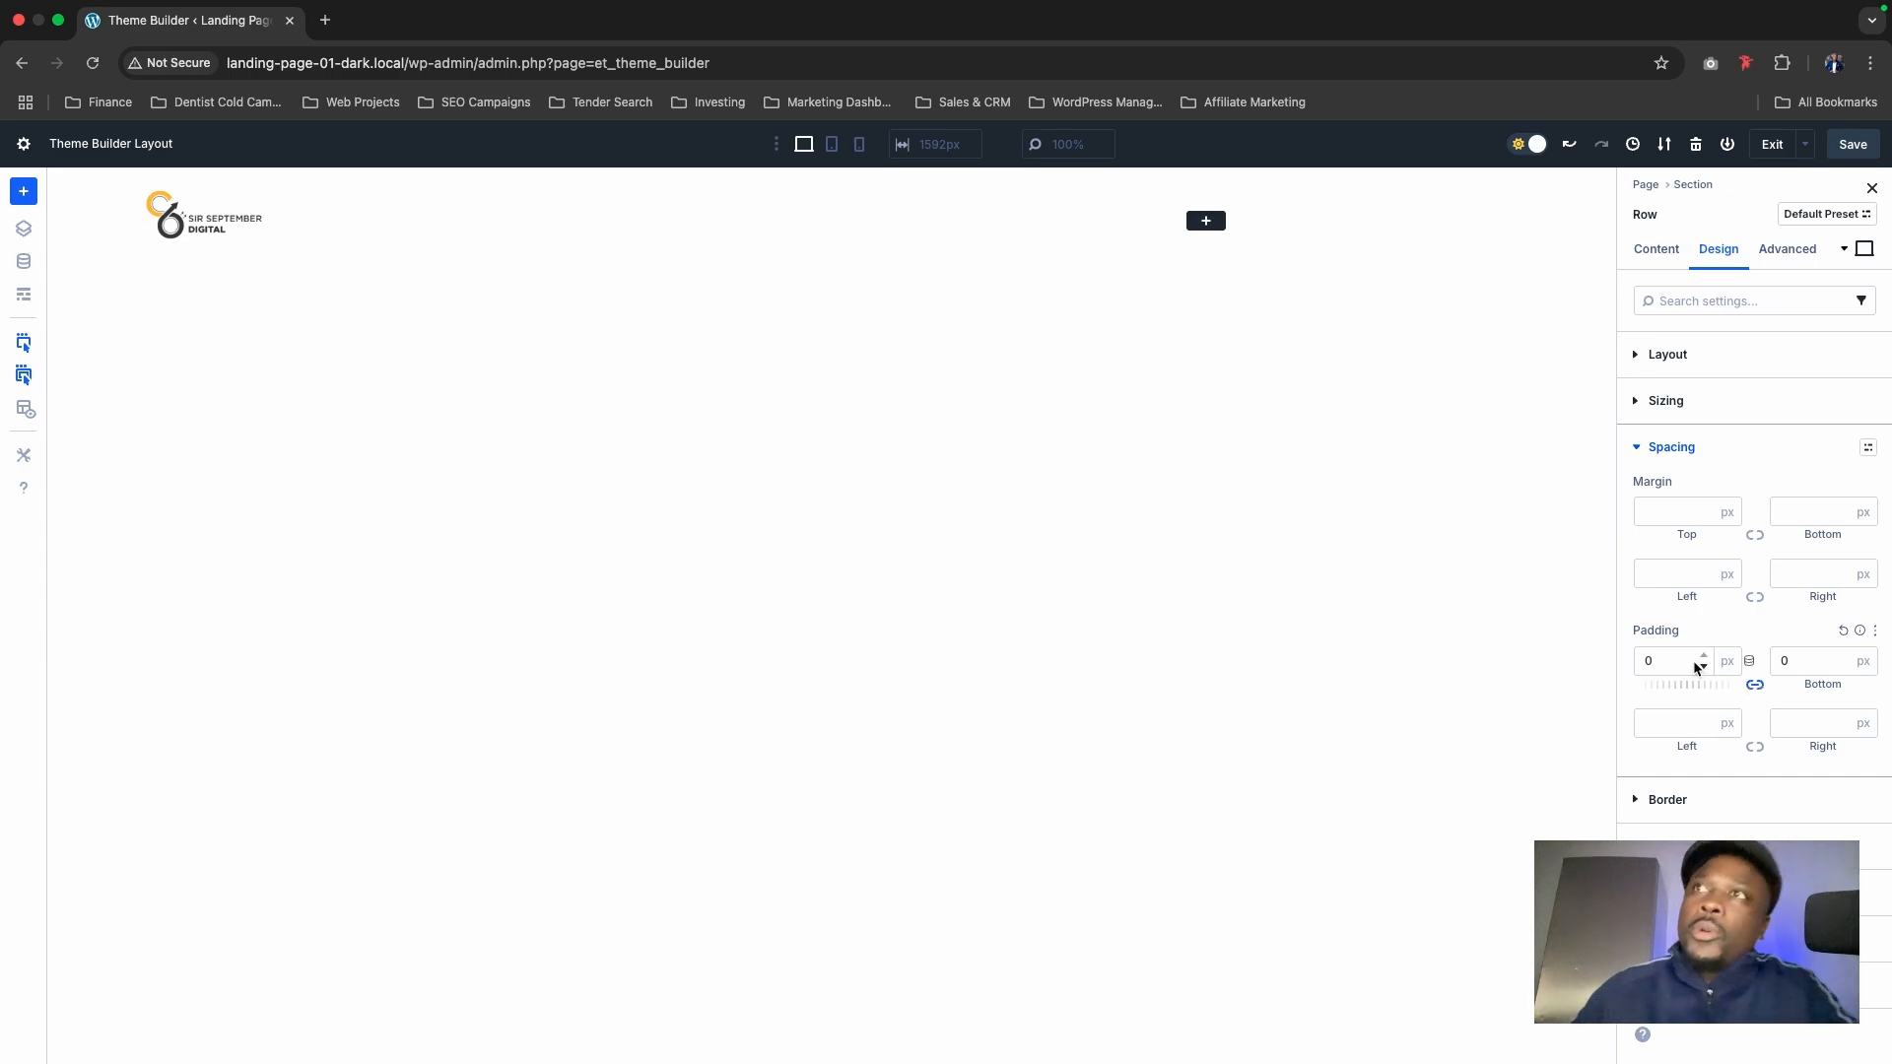
# Step: Set the header row's linked top and bottom padding to 5 px
pyautogui.moveTo(1669, 659); pyautogui.dragTo(1551, 672)
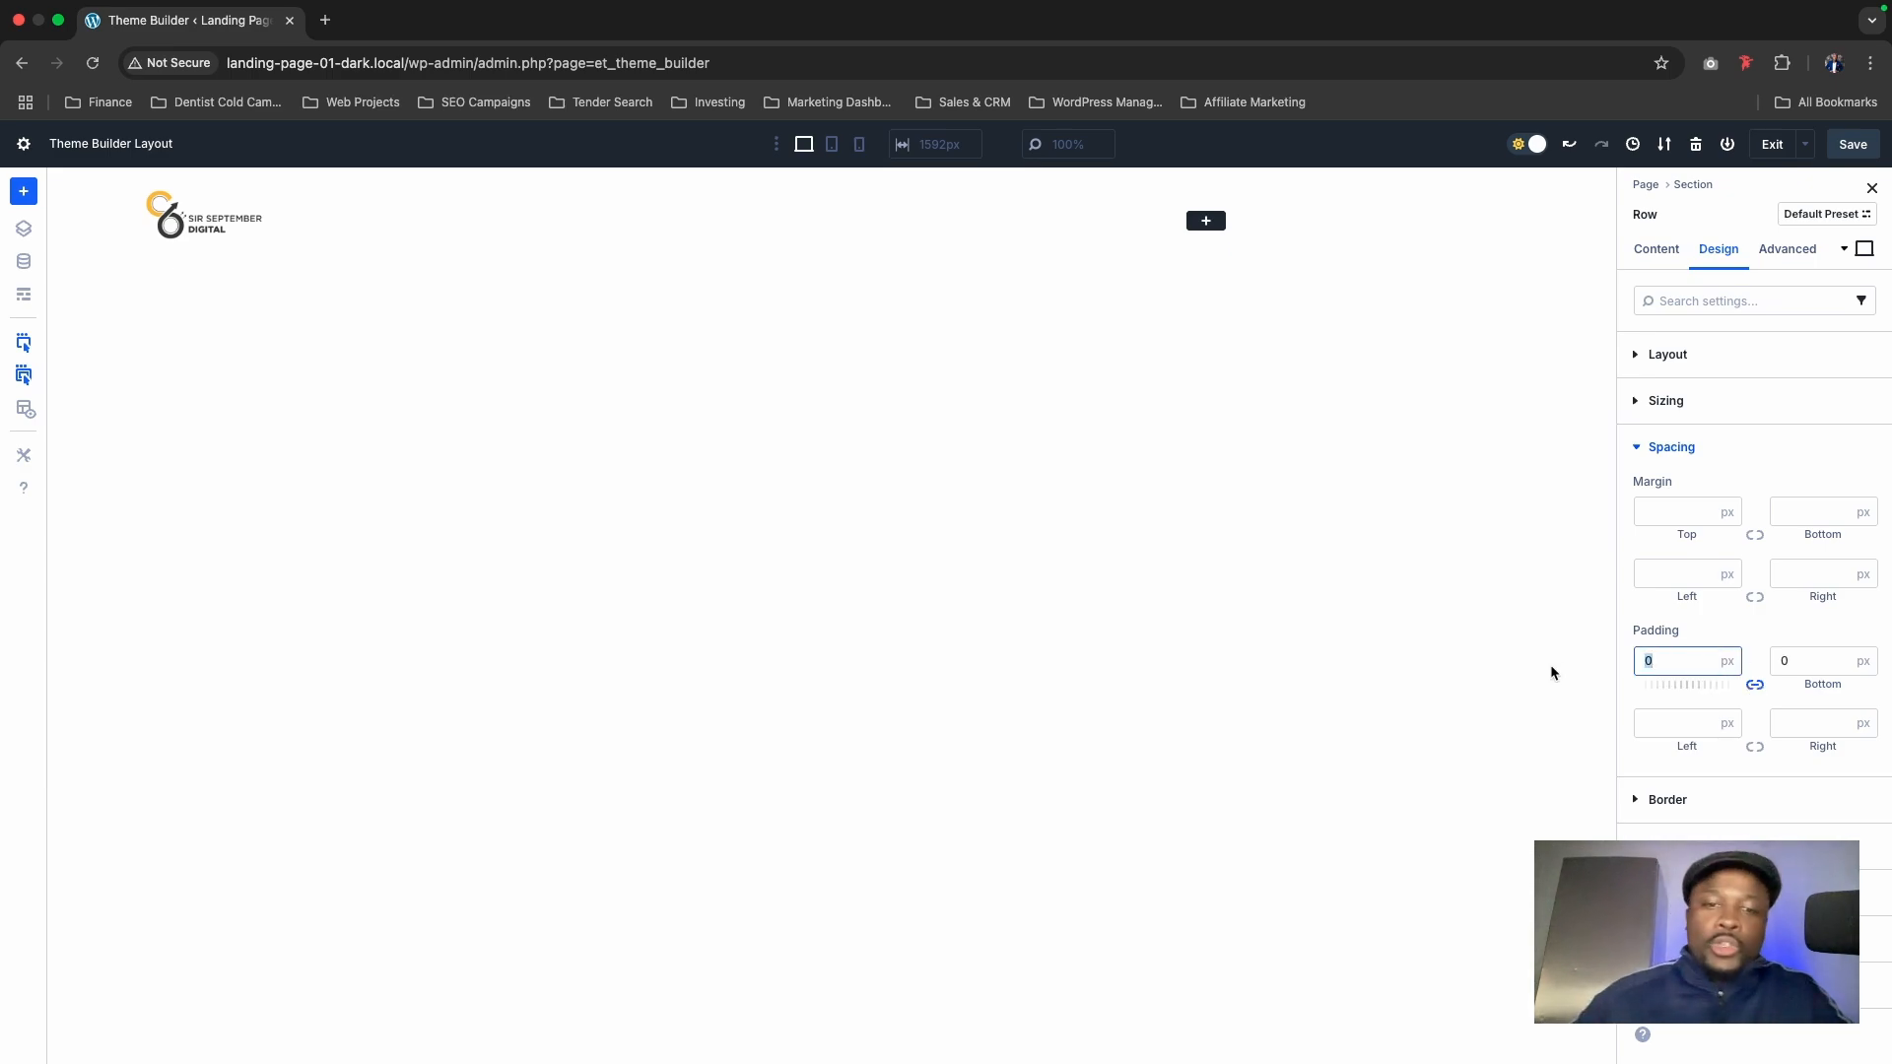
pyautogui.write('5')
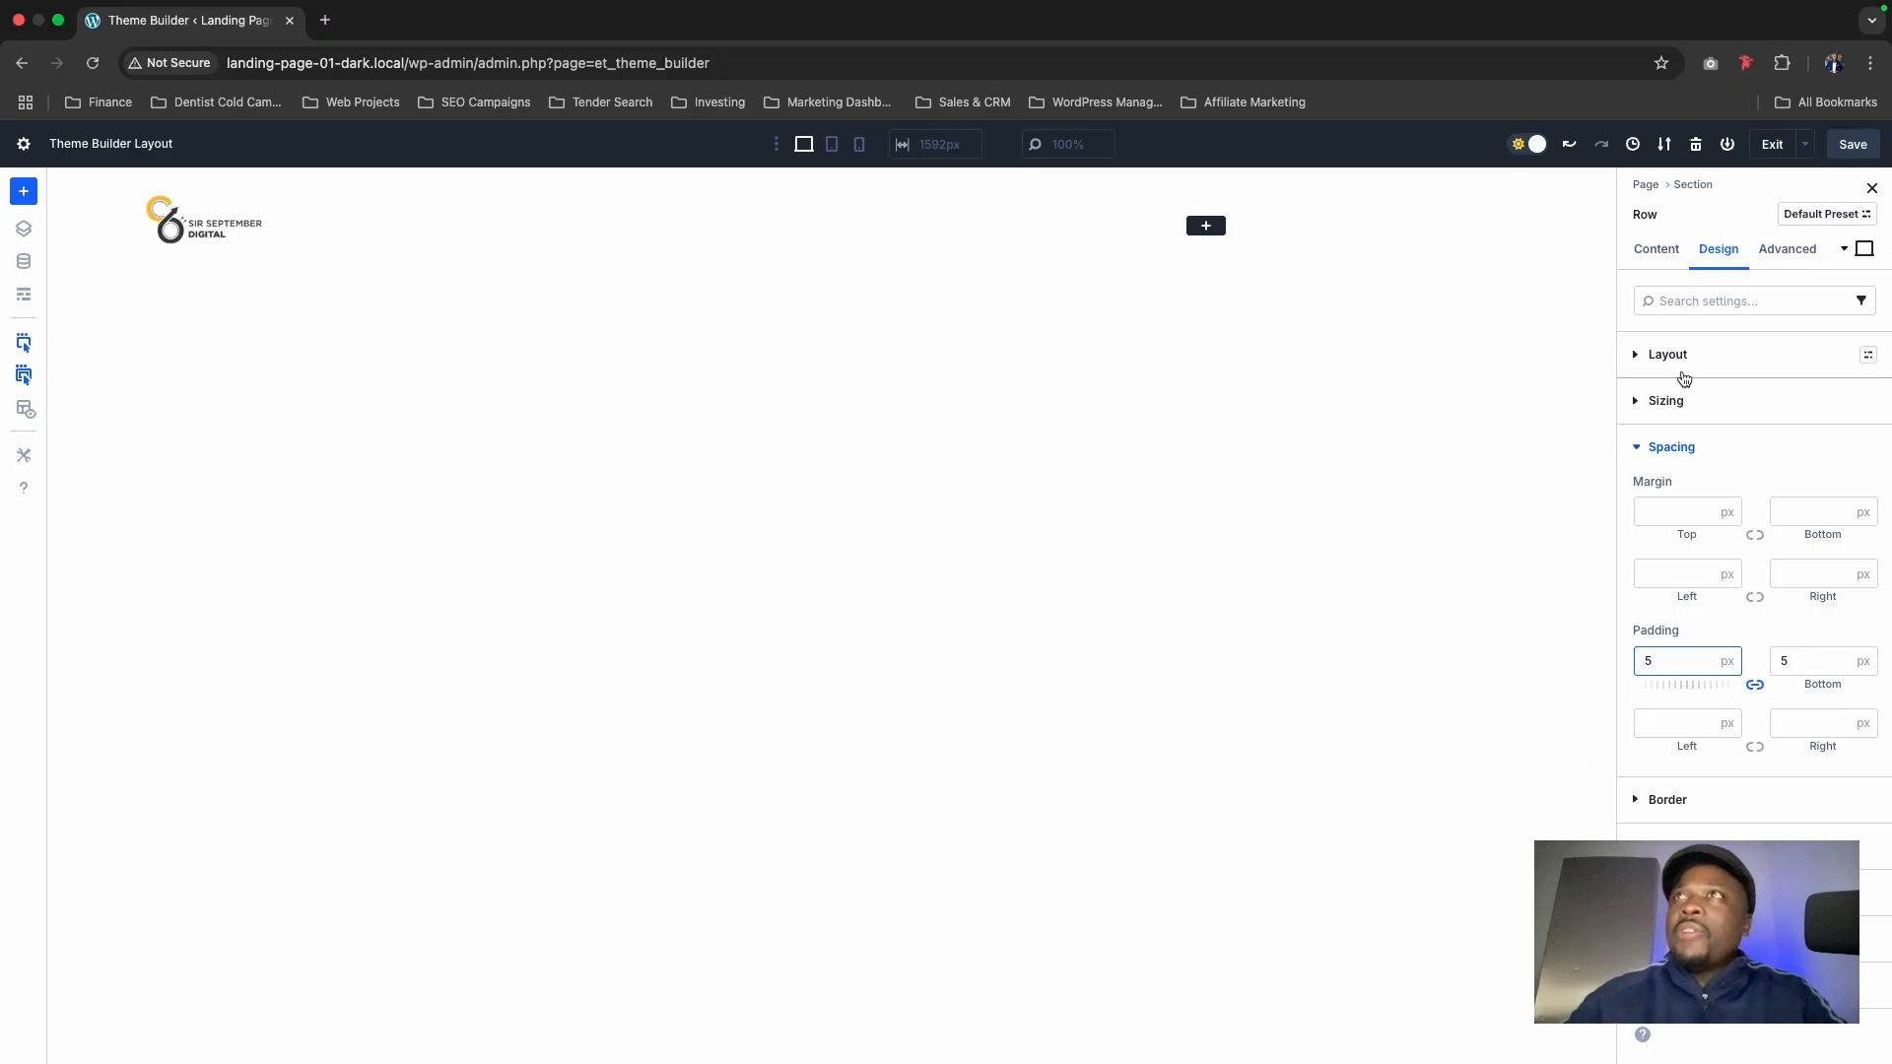
pyautogui.click(1653, 449)
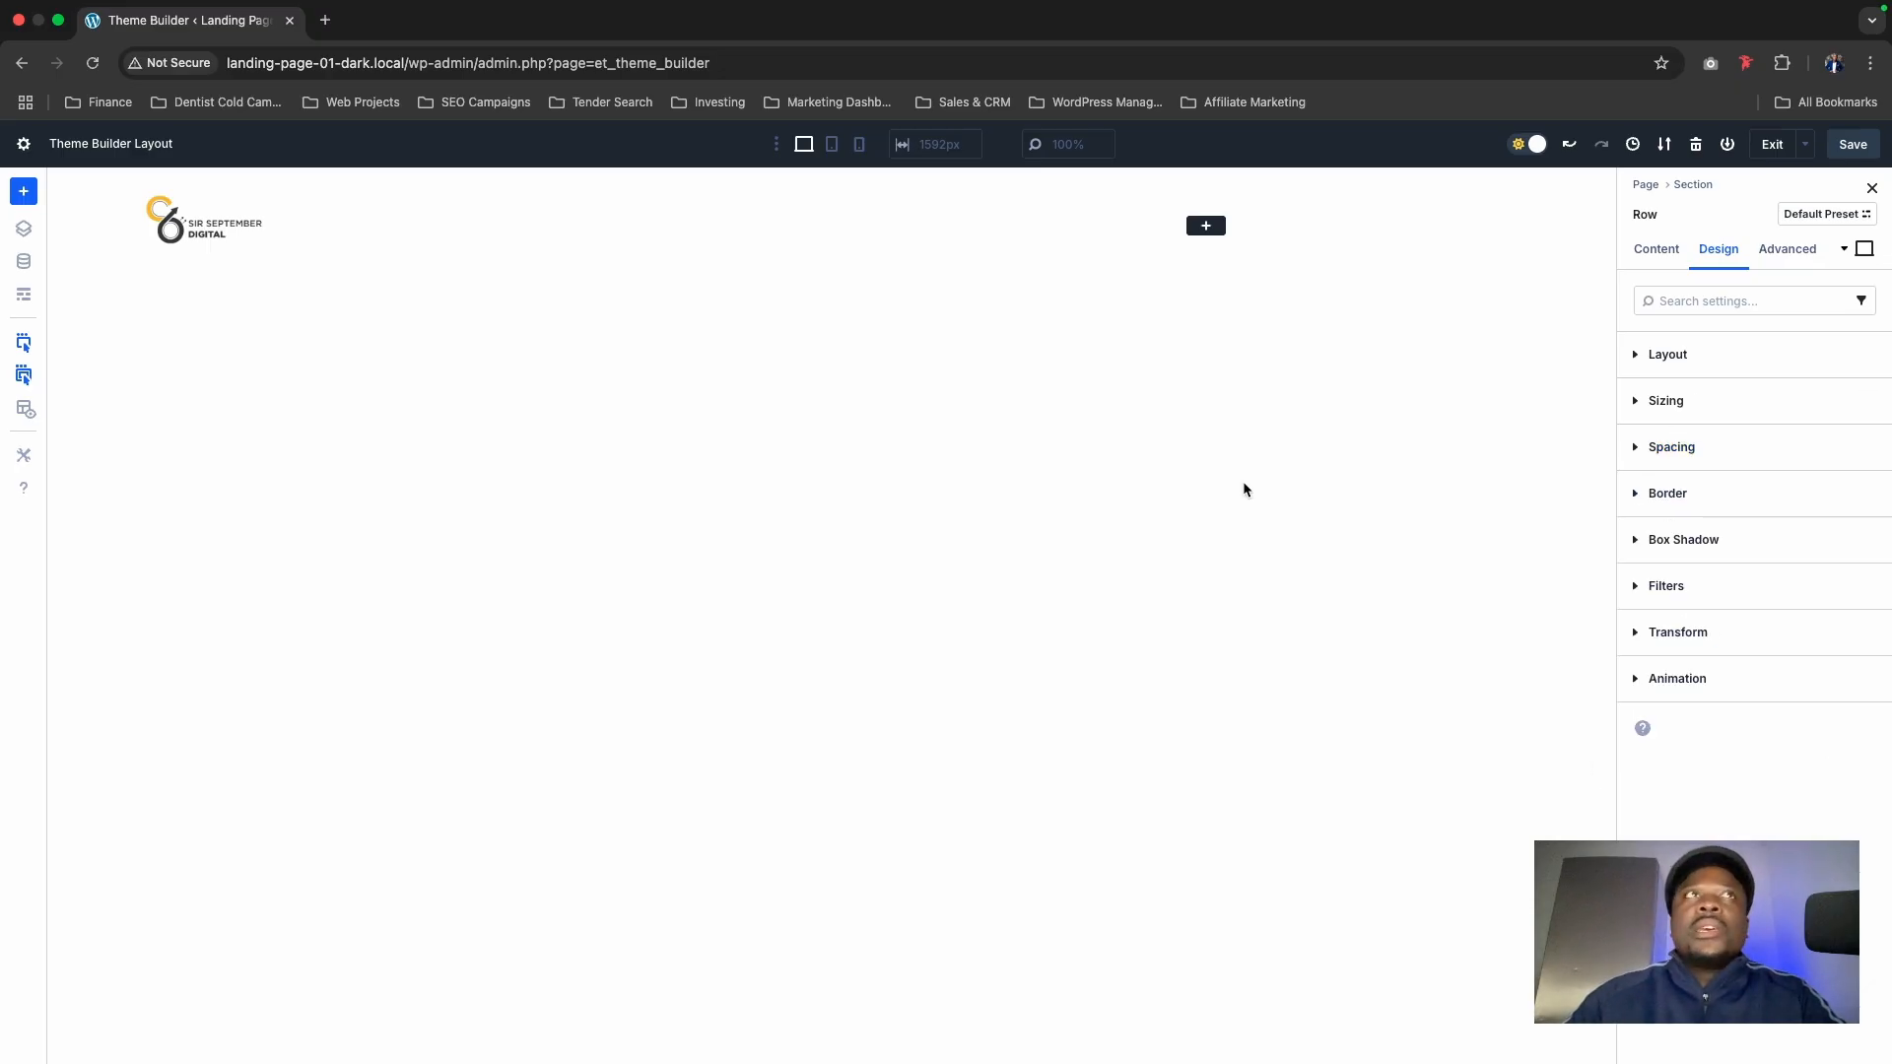
# Step: Add a Button module to the empty second column of the header row
pyautogui.click(1205, 227)
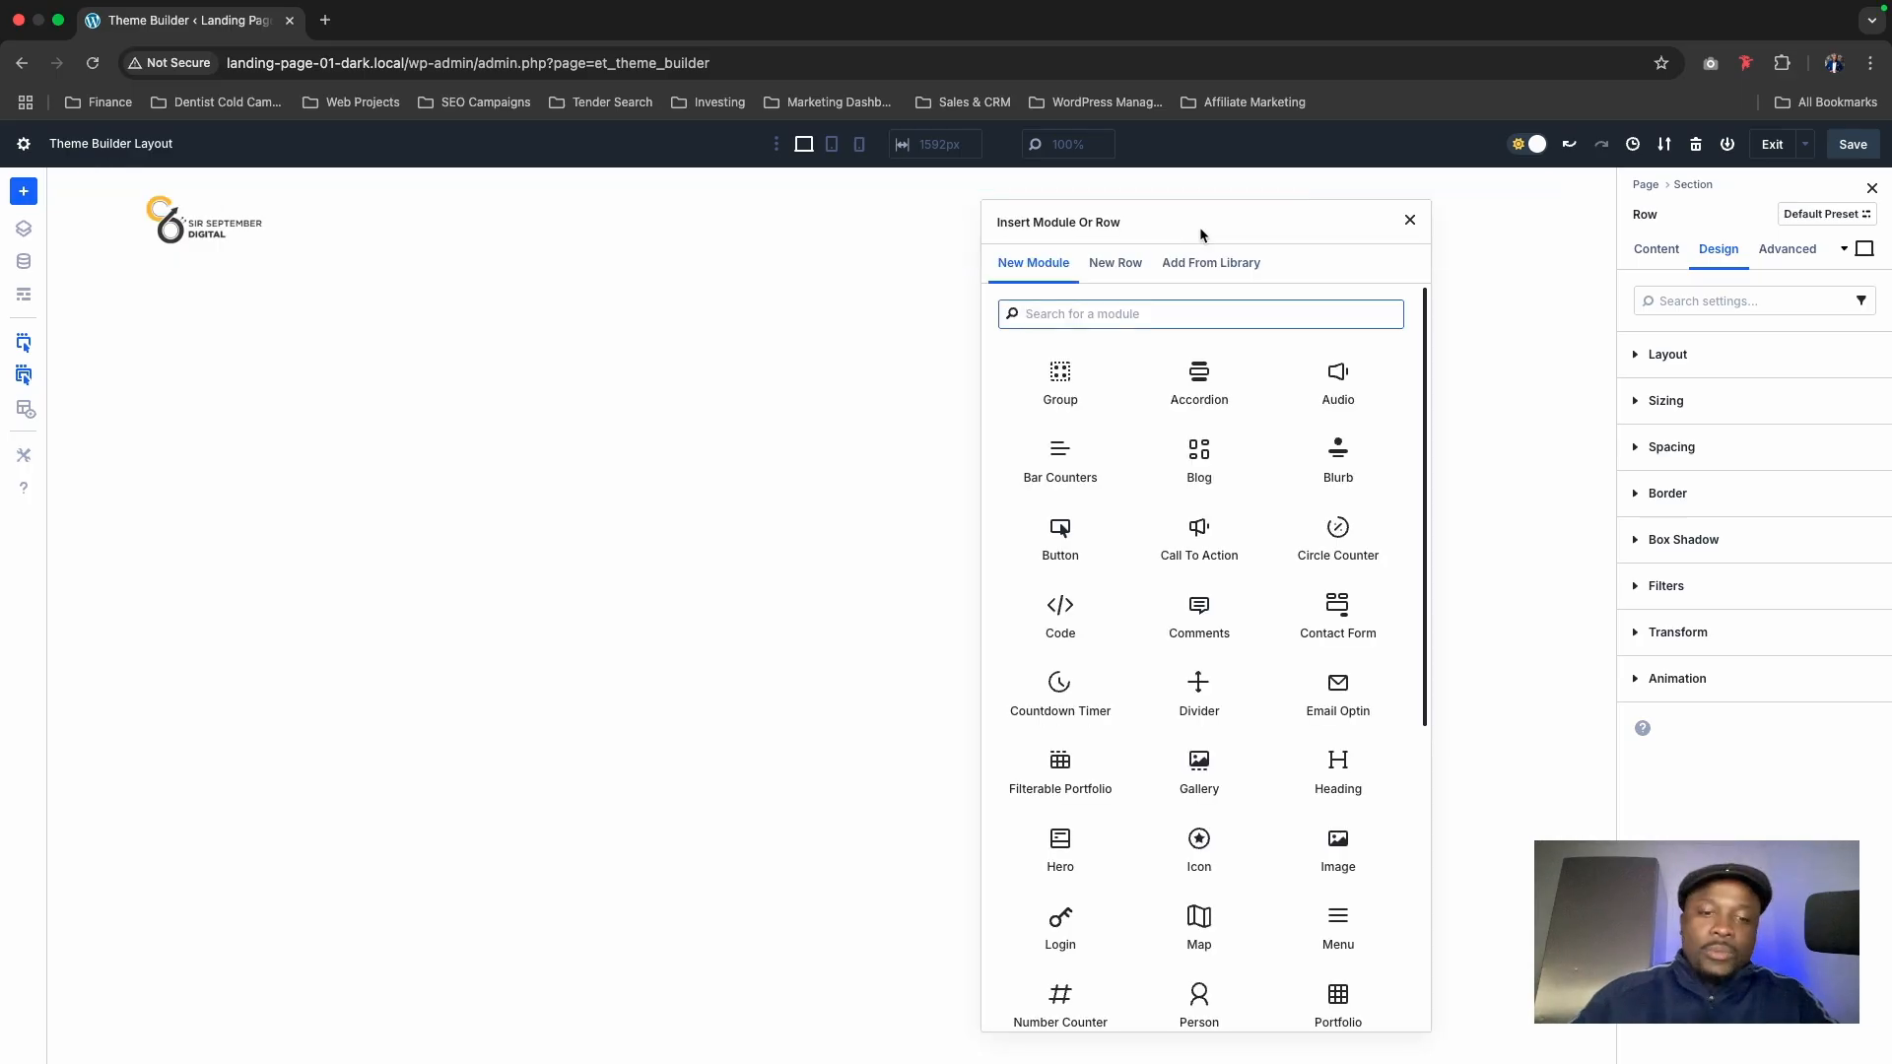
pyautogui.write('bu')
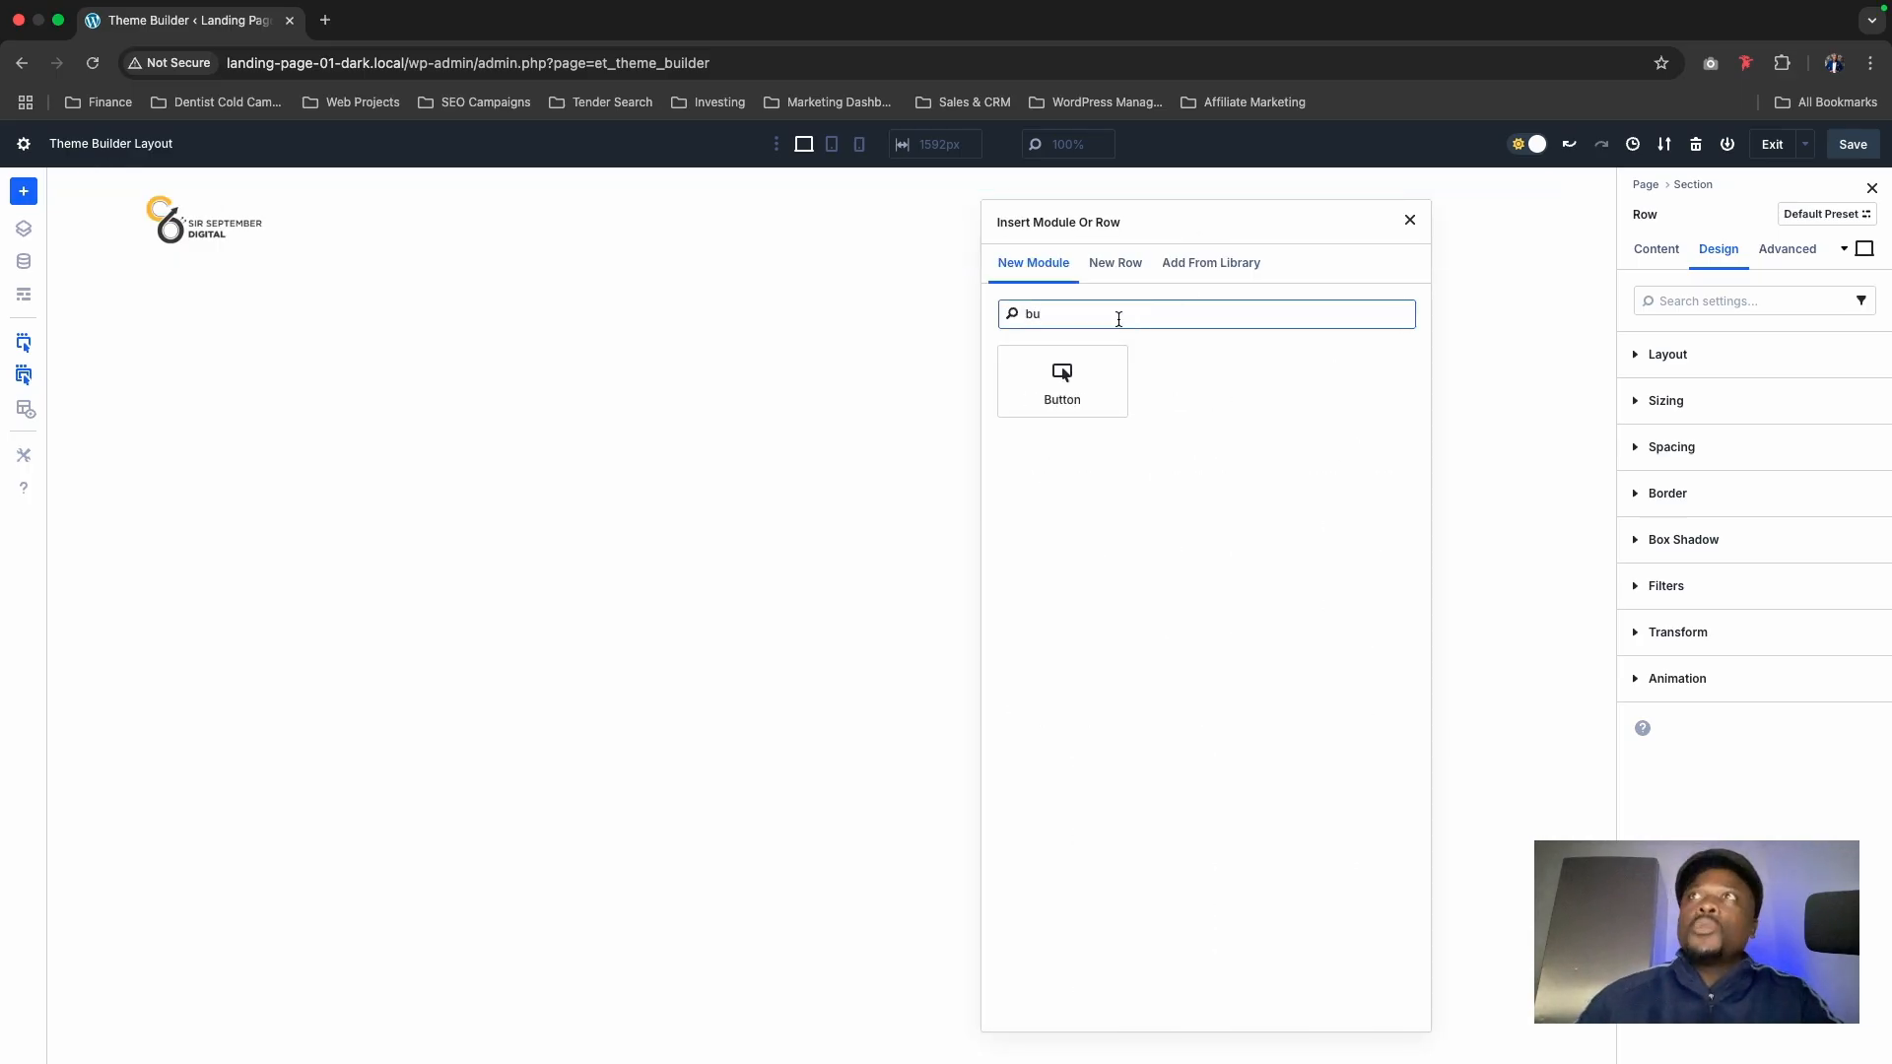
pyautogui.click(1074, 380)
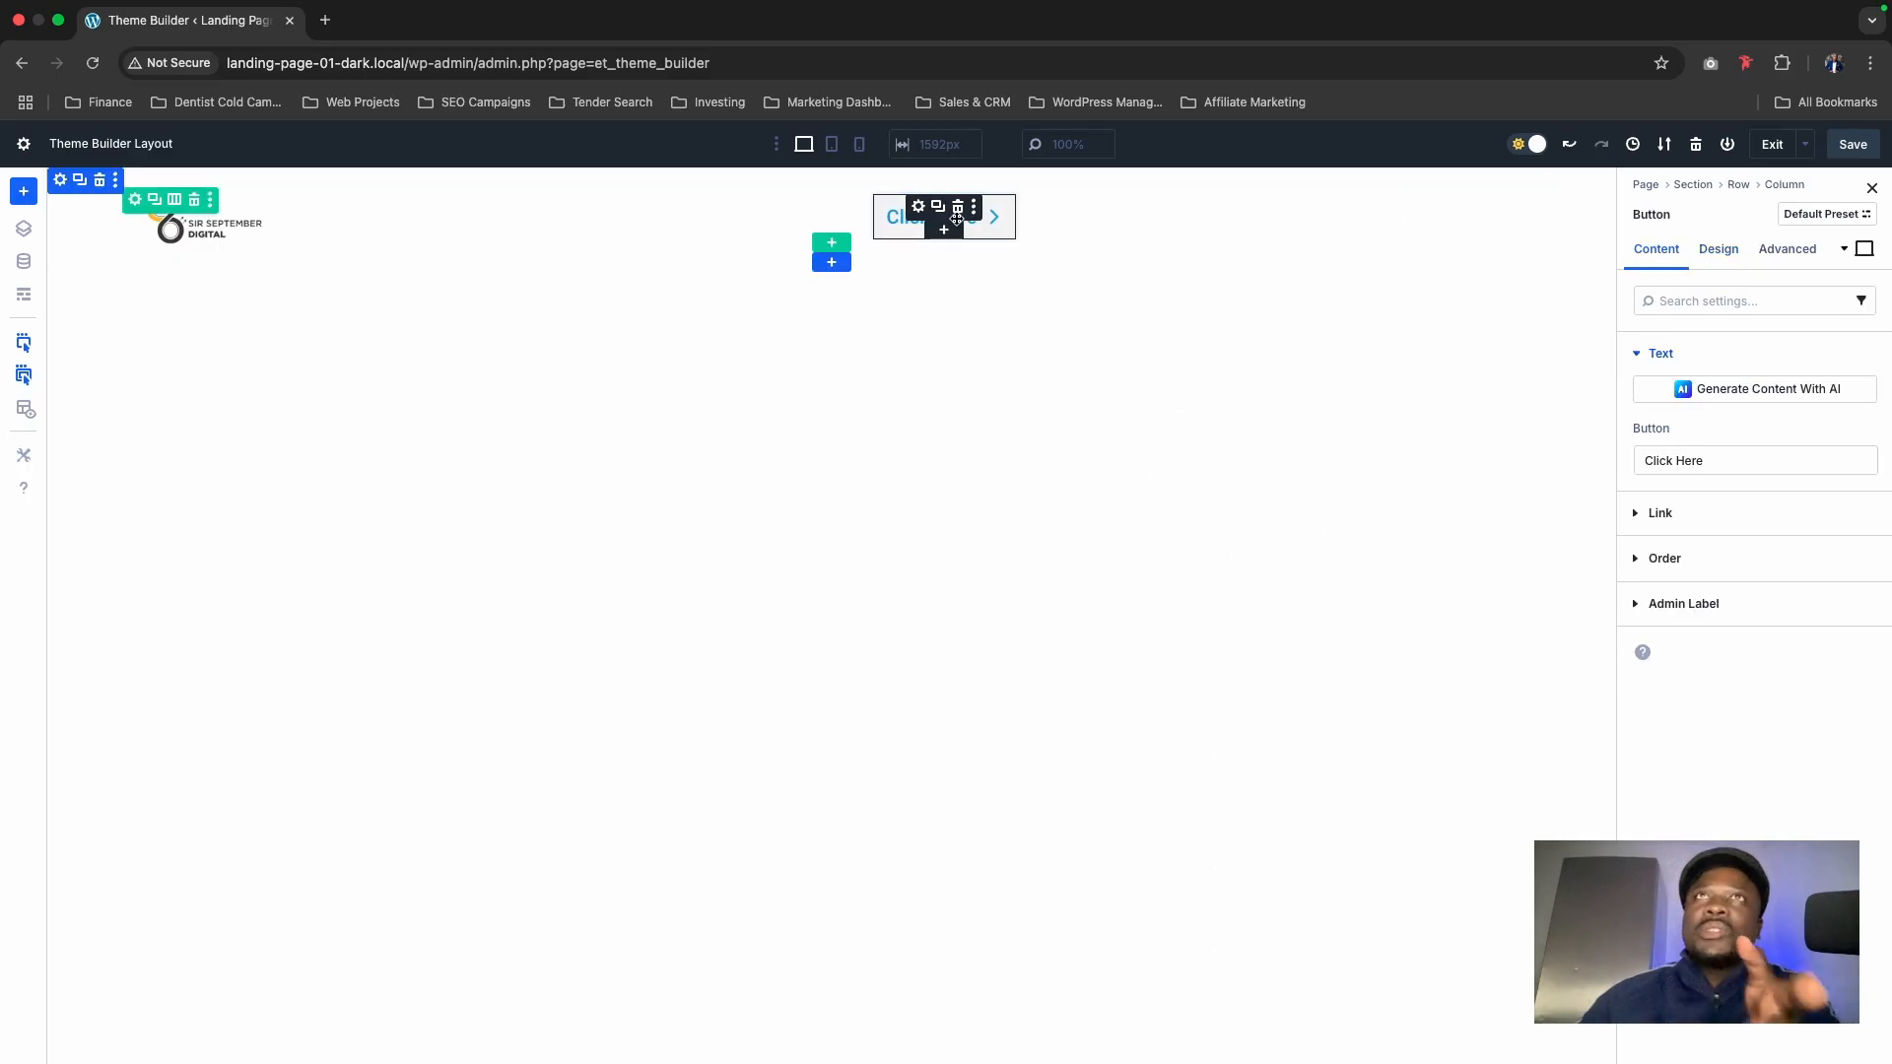
# Step: Change the new button's text to "Book a Call"
pyautogui.click(1765, 466)
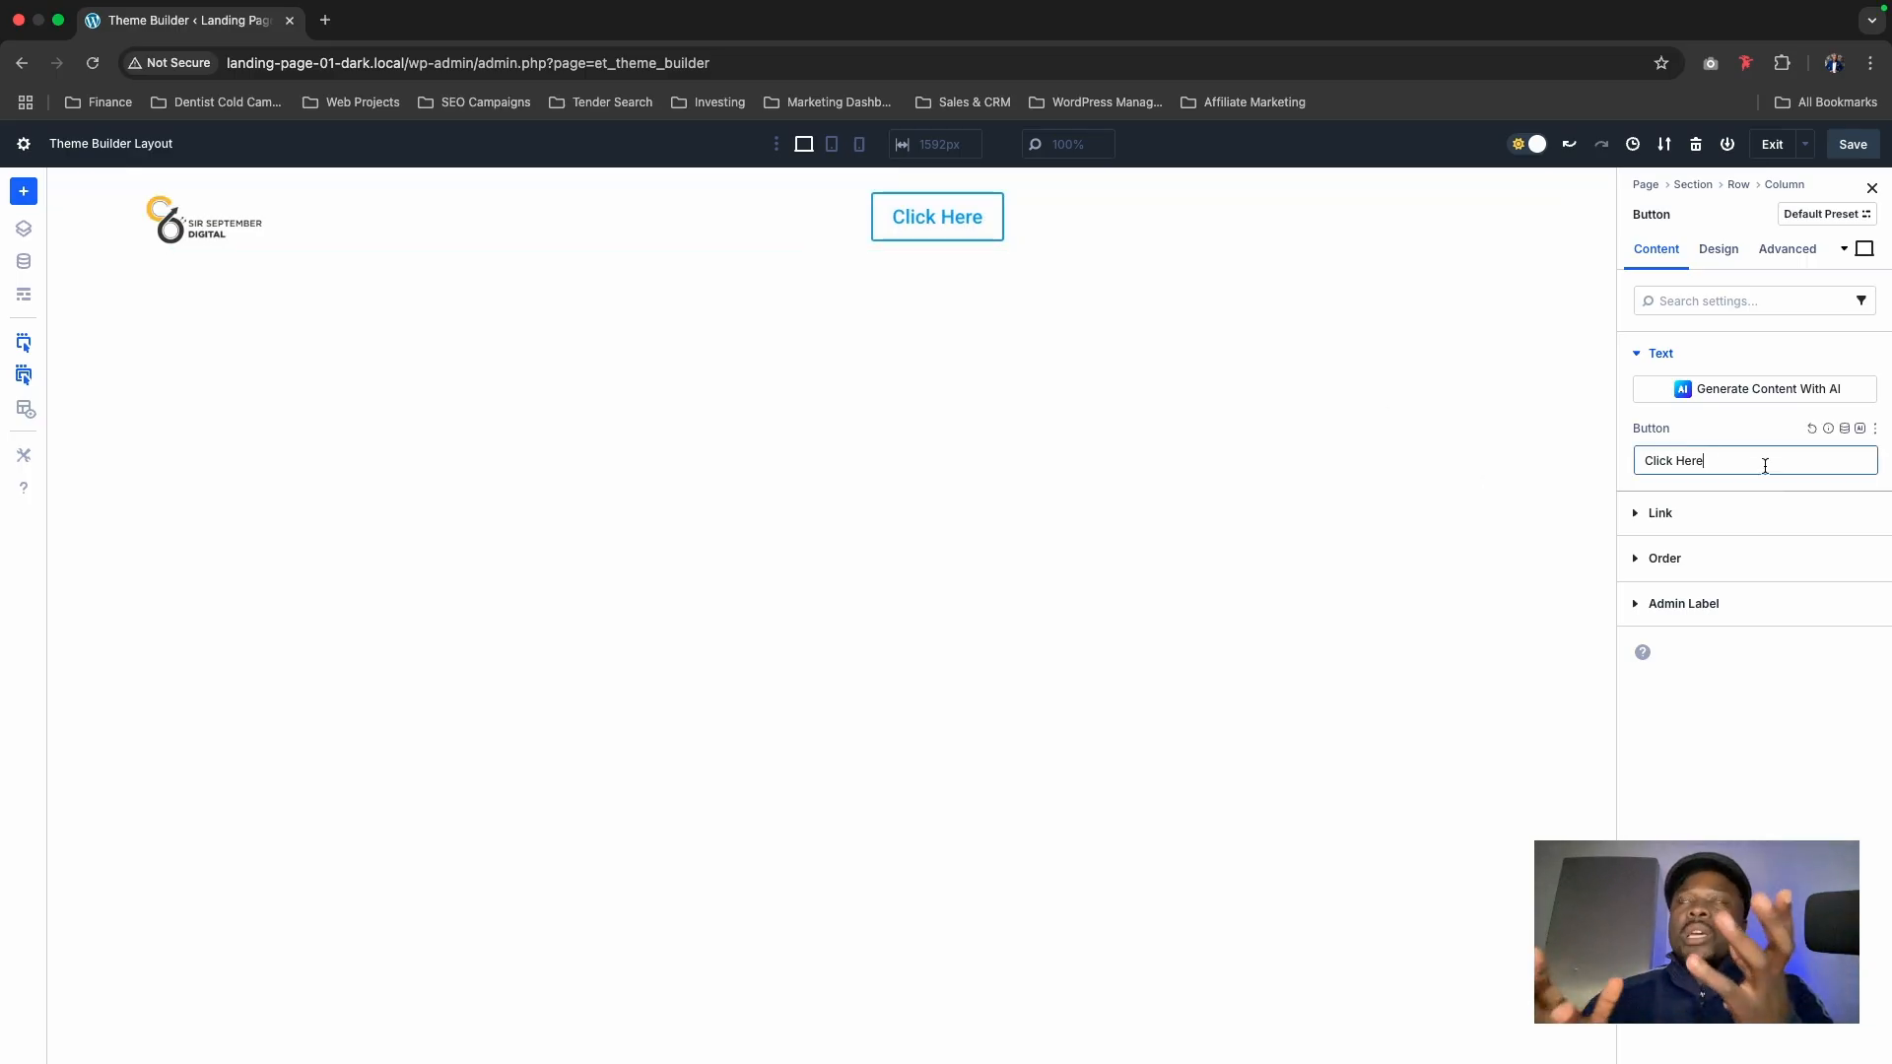
pyautogui.press('super+a')
pyautogui.write('Book a')
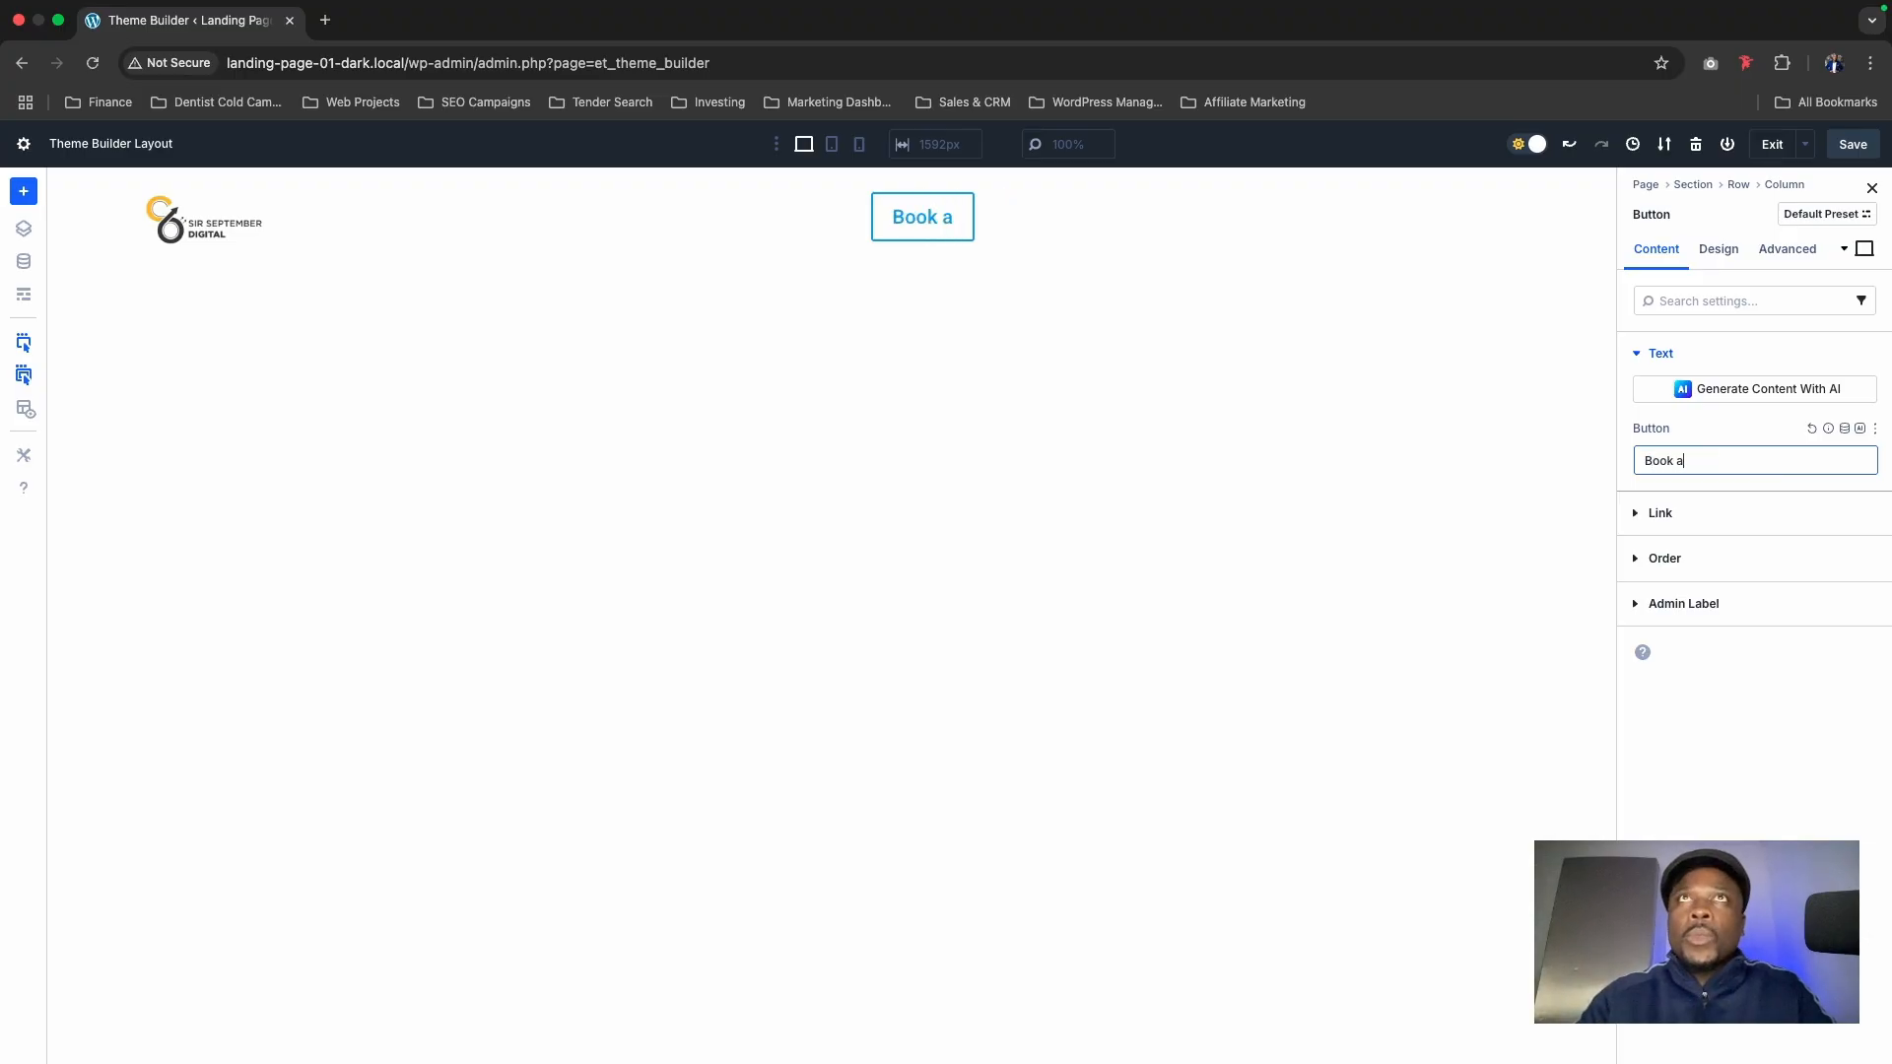
pyautogui.write(' Call')
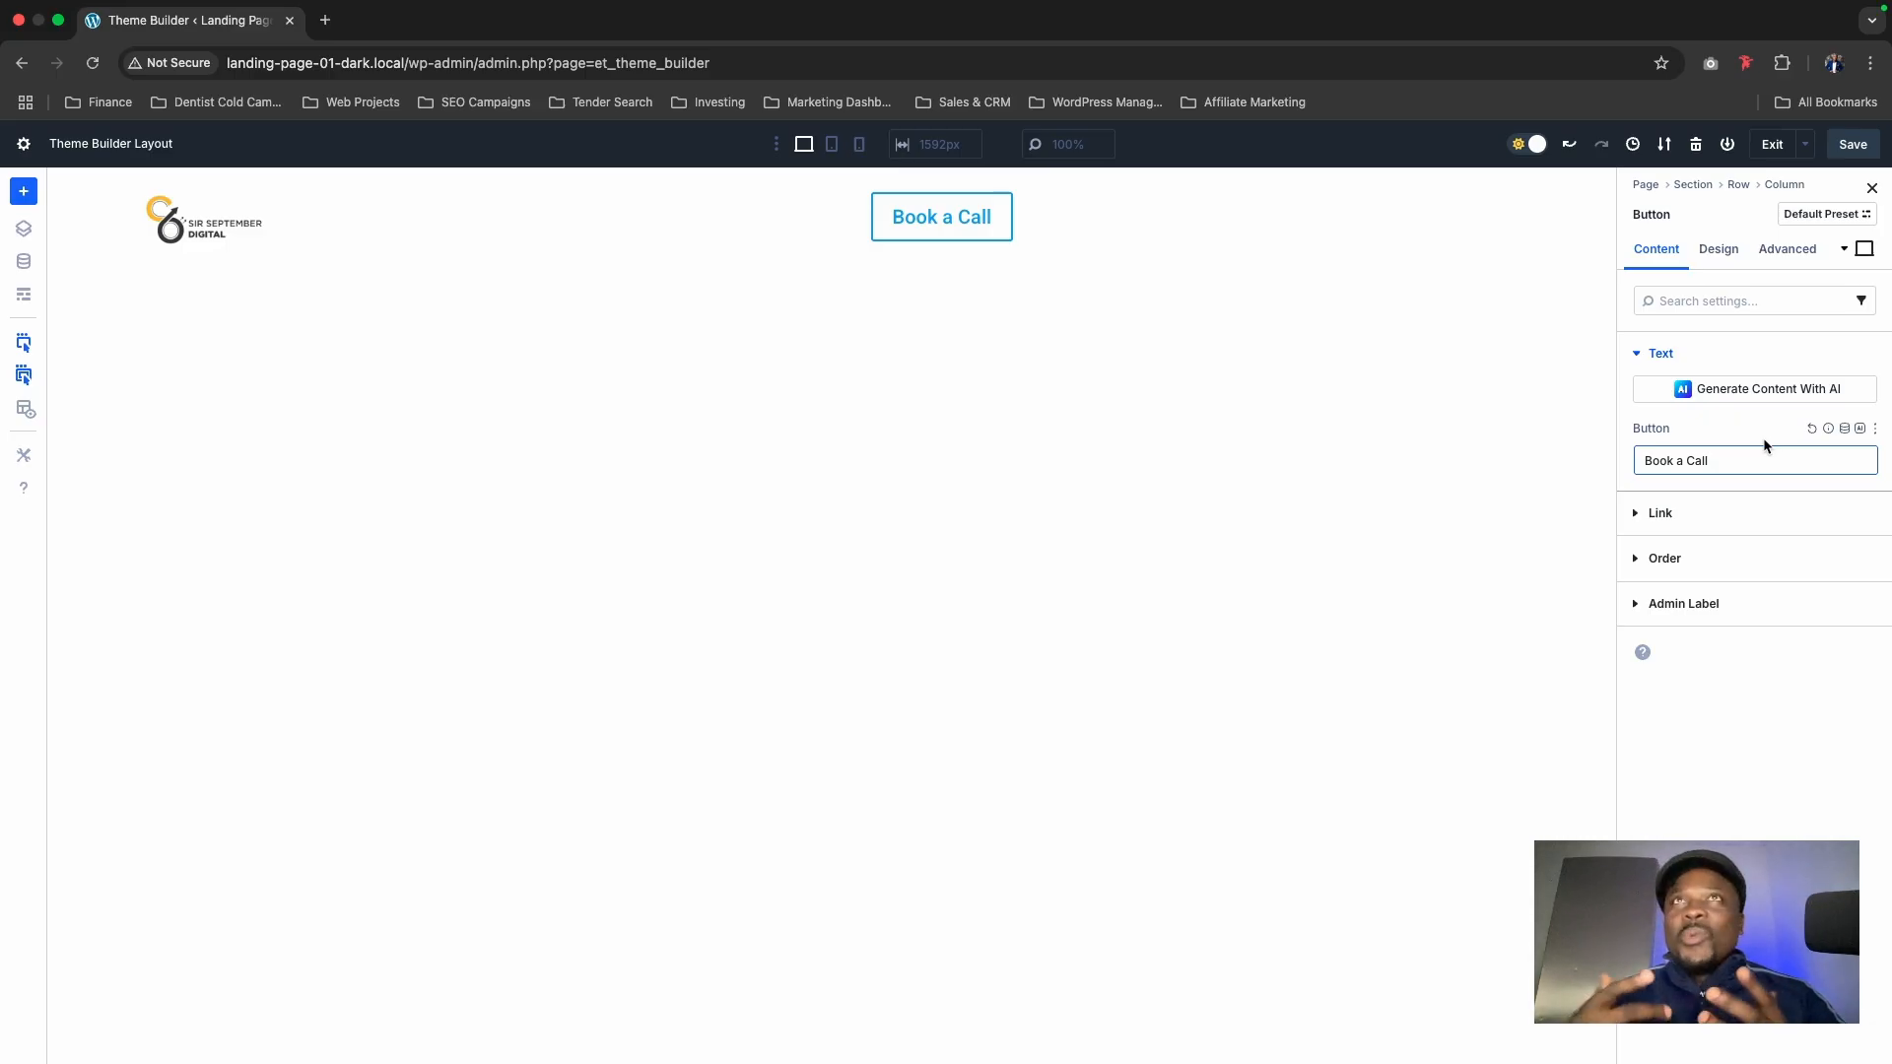
# Step: Enable custom styles for the button and set its background color to black (000000)
pyautogui.click(1717, 254)
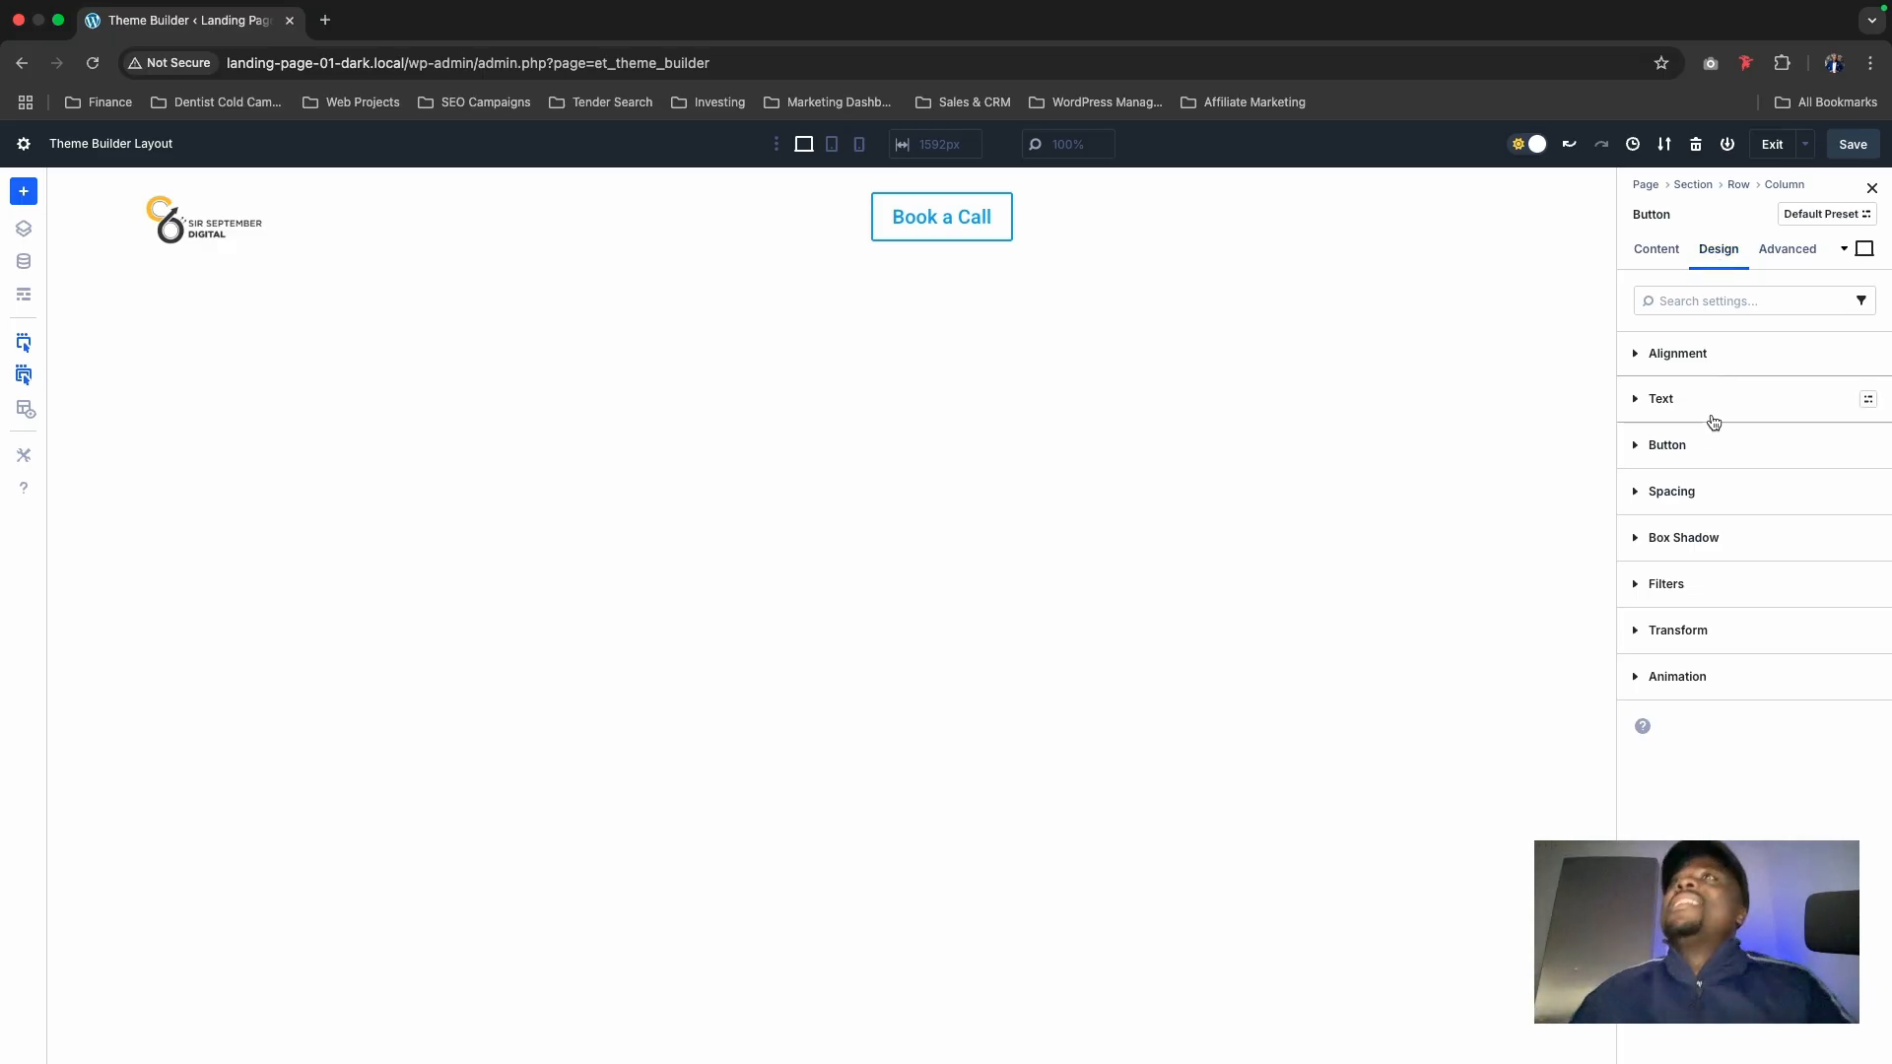
pyautogui.click(1705, 448)
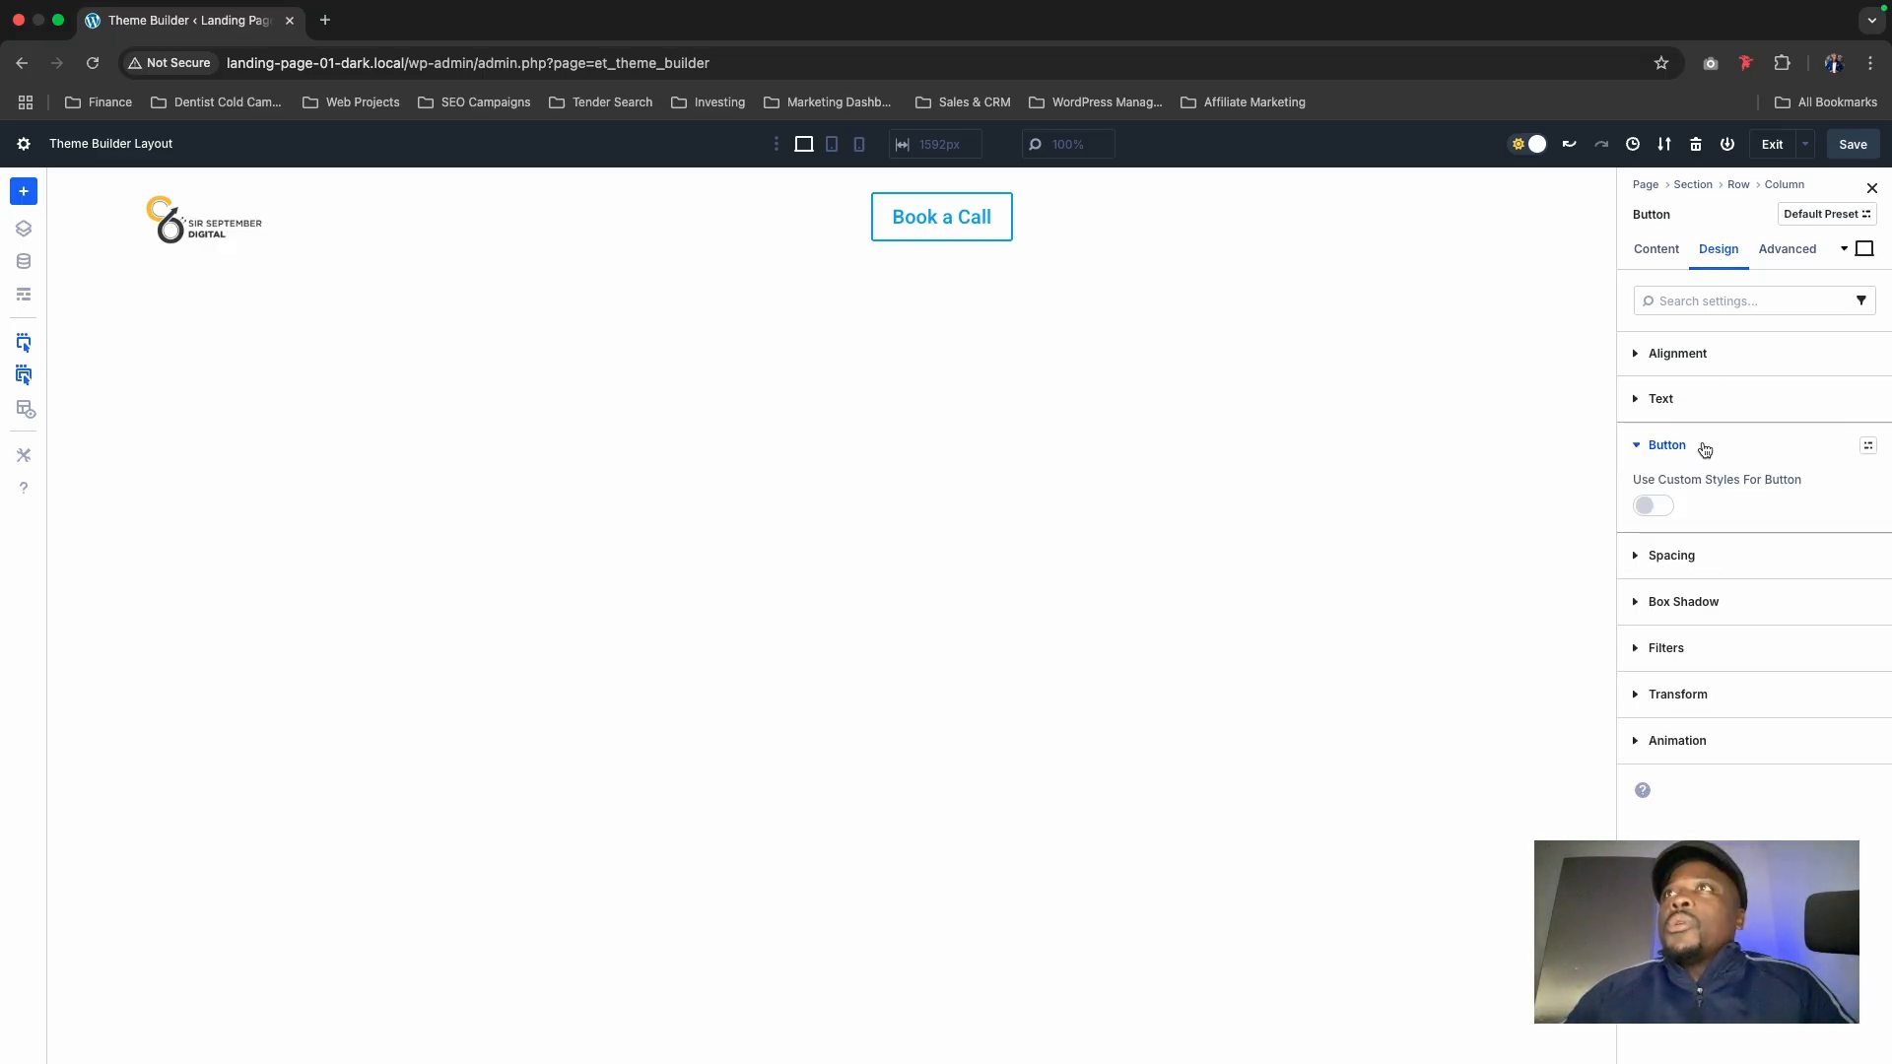
pyautogui.click(1664, 511)
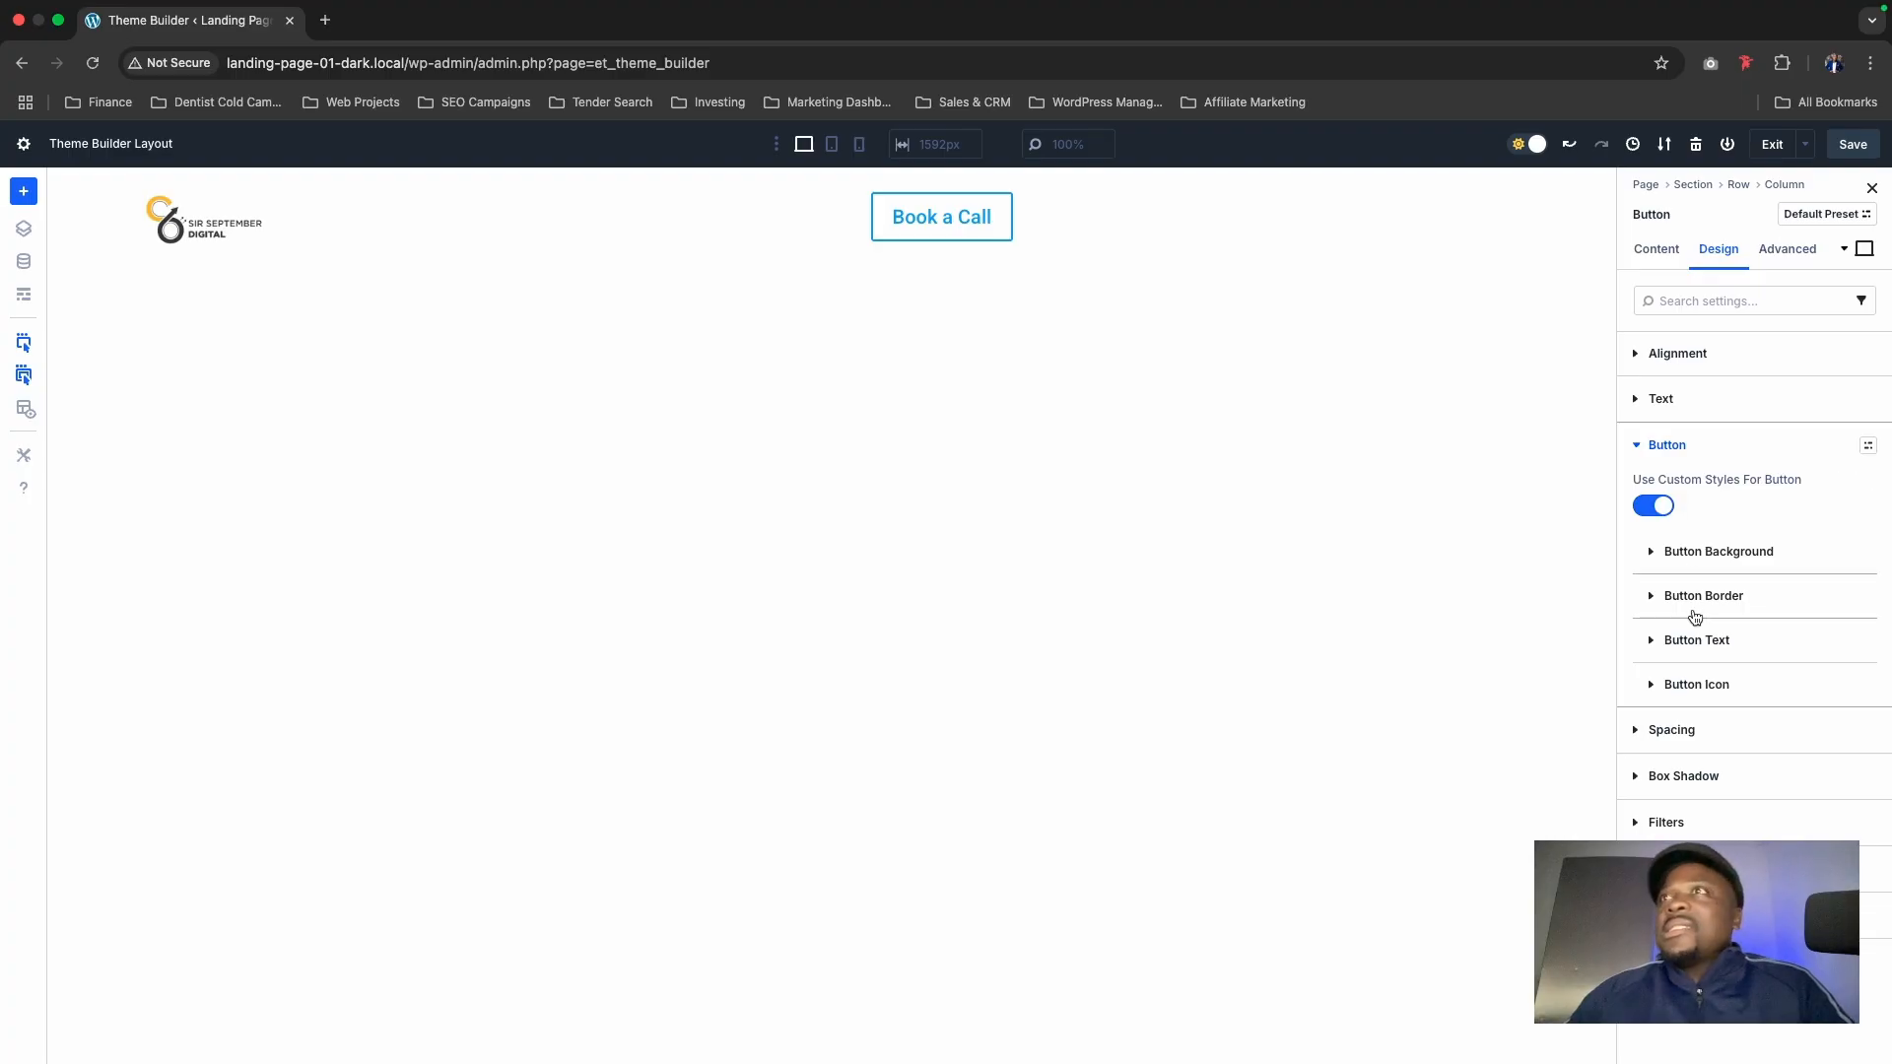
pyautogui.click(1725, 560)
pyautogui.click(1710, 761)
pyautogui.click(1392, 715)
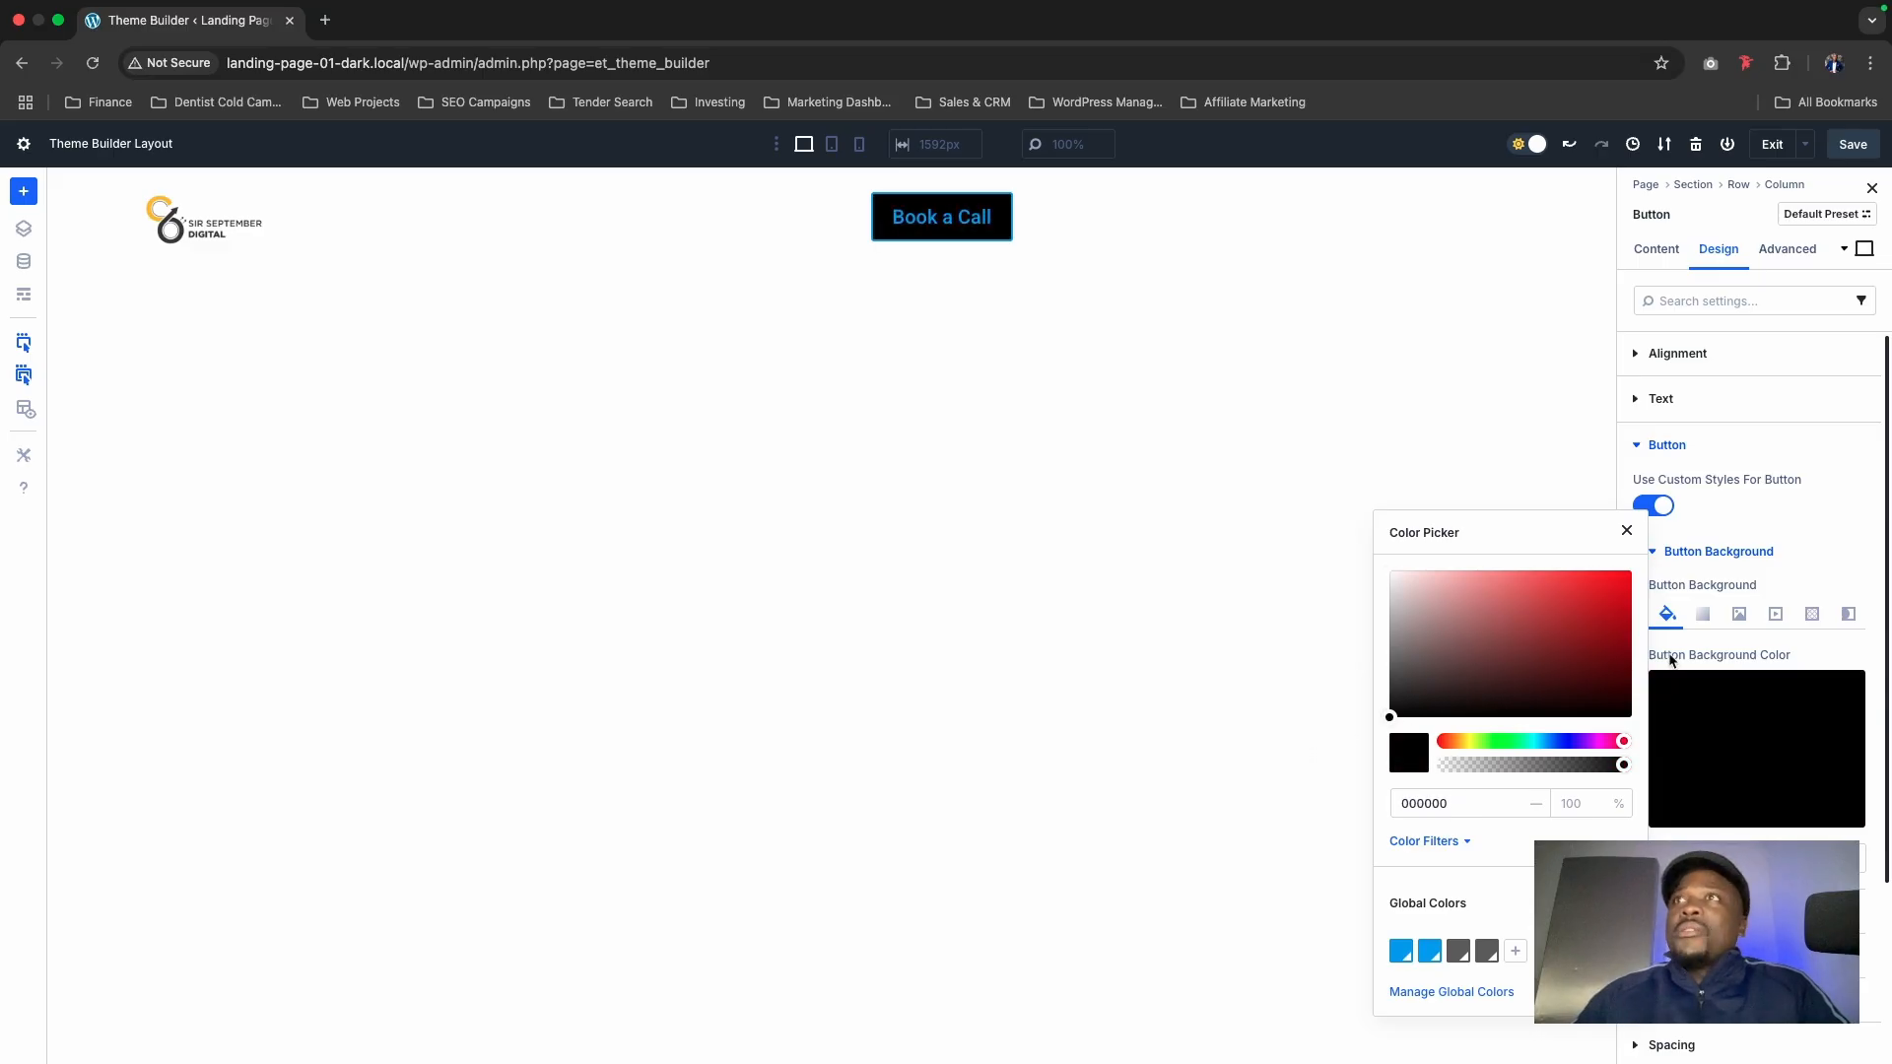
pyautogui.click(1829, 524)
# Step: Make the button's border black and set its linked border radius to 6 px on all corners
pyautogui.scroll(-2, 1830, 524)
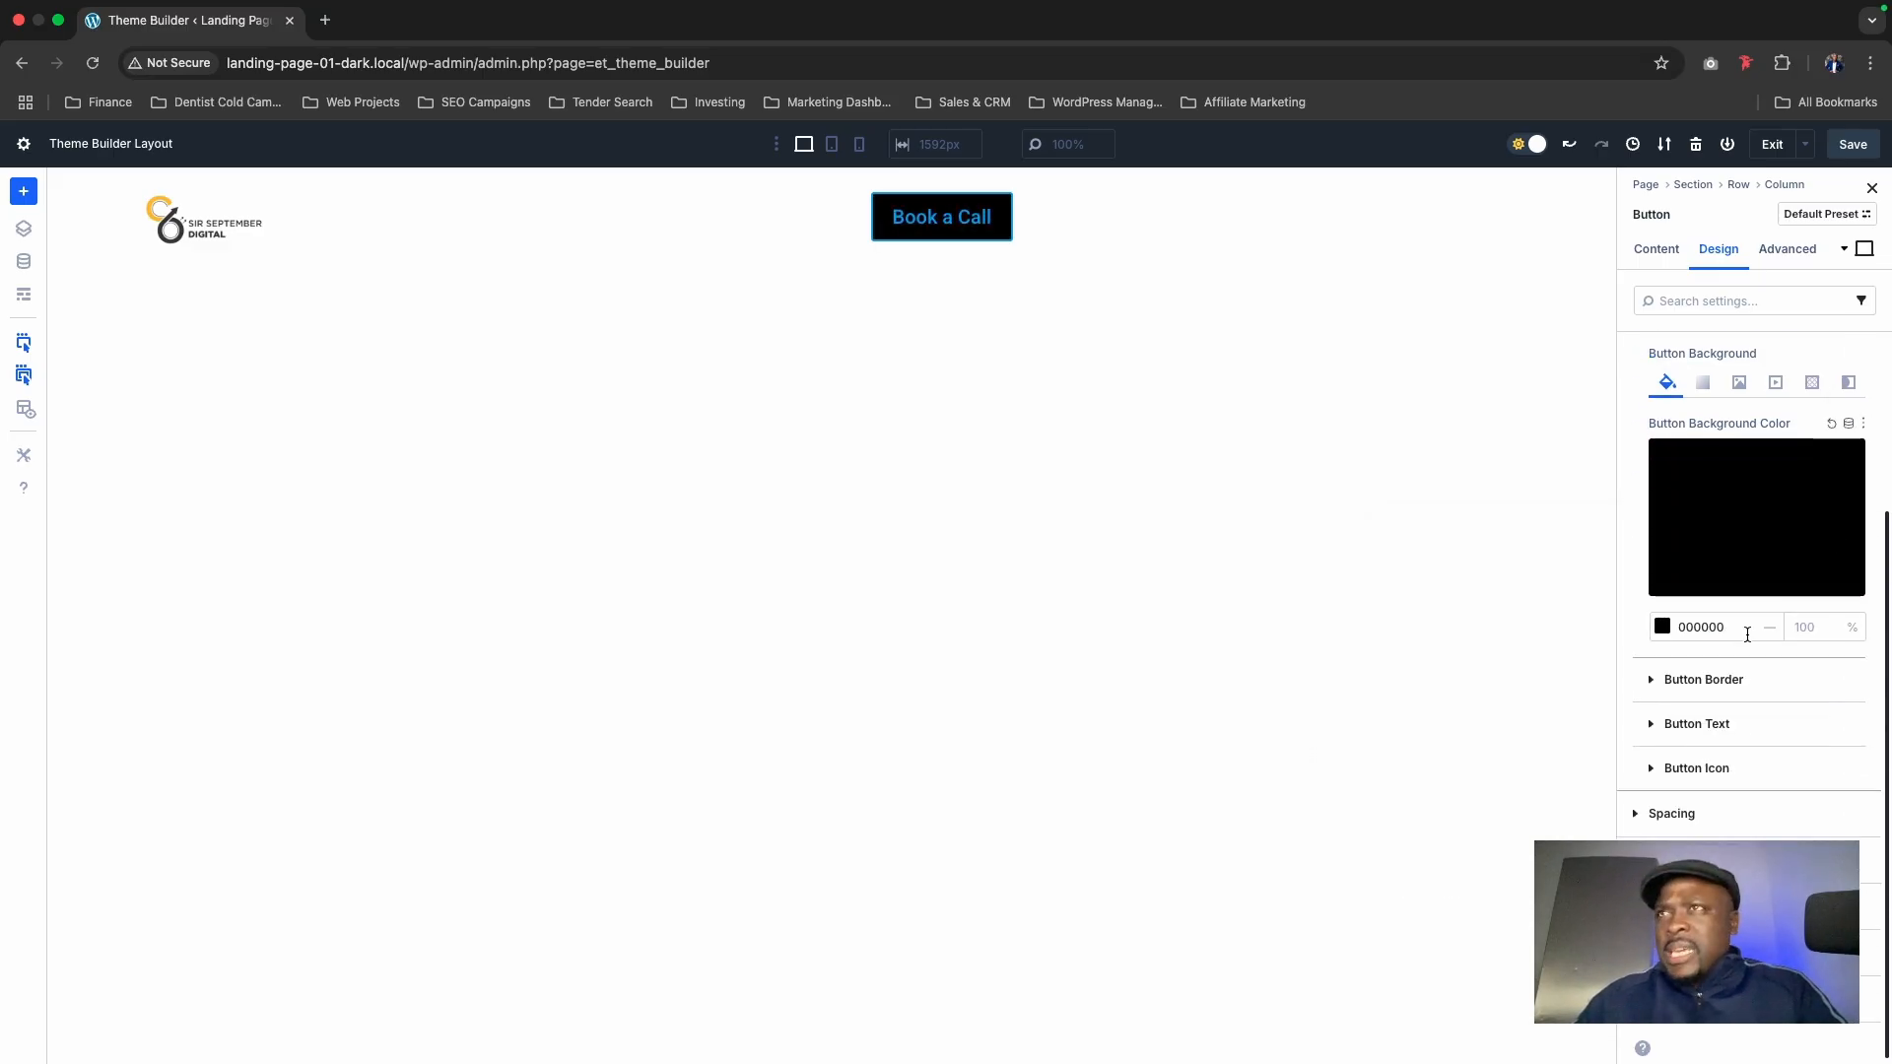
pyautogui.scroll(-3, 1747, 626)
pyautogui.scroll(-3, 1734, 690)
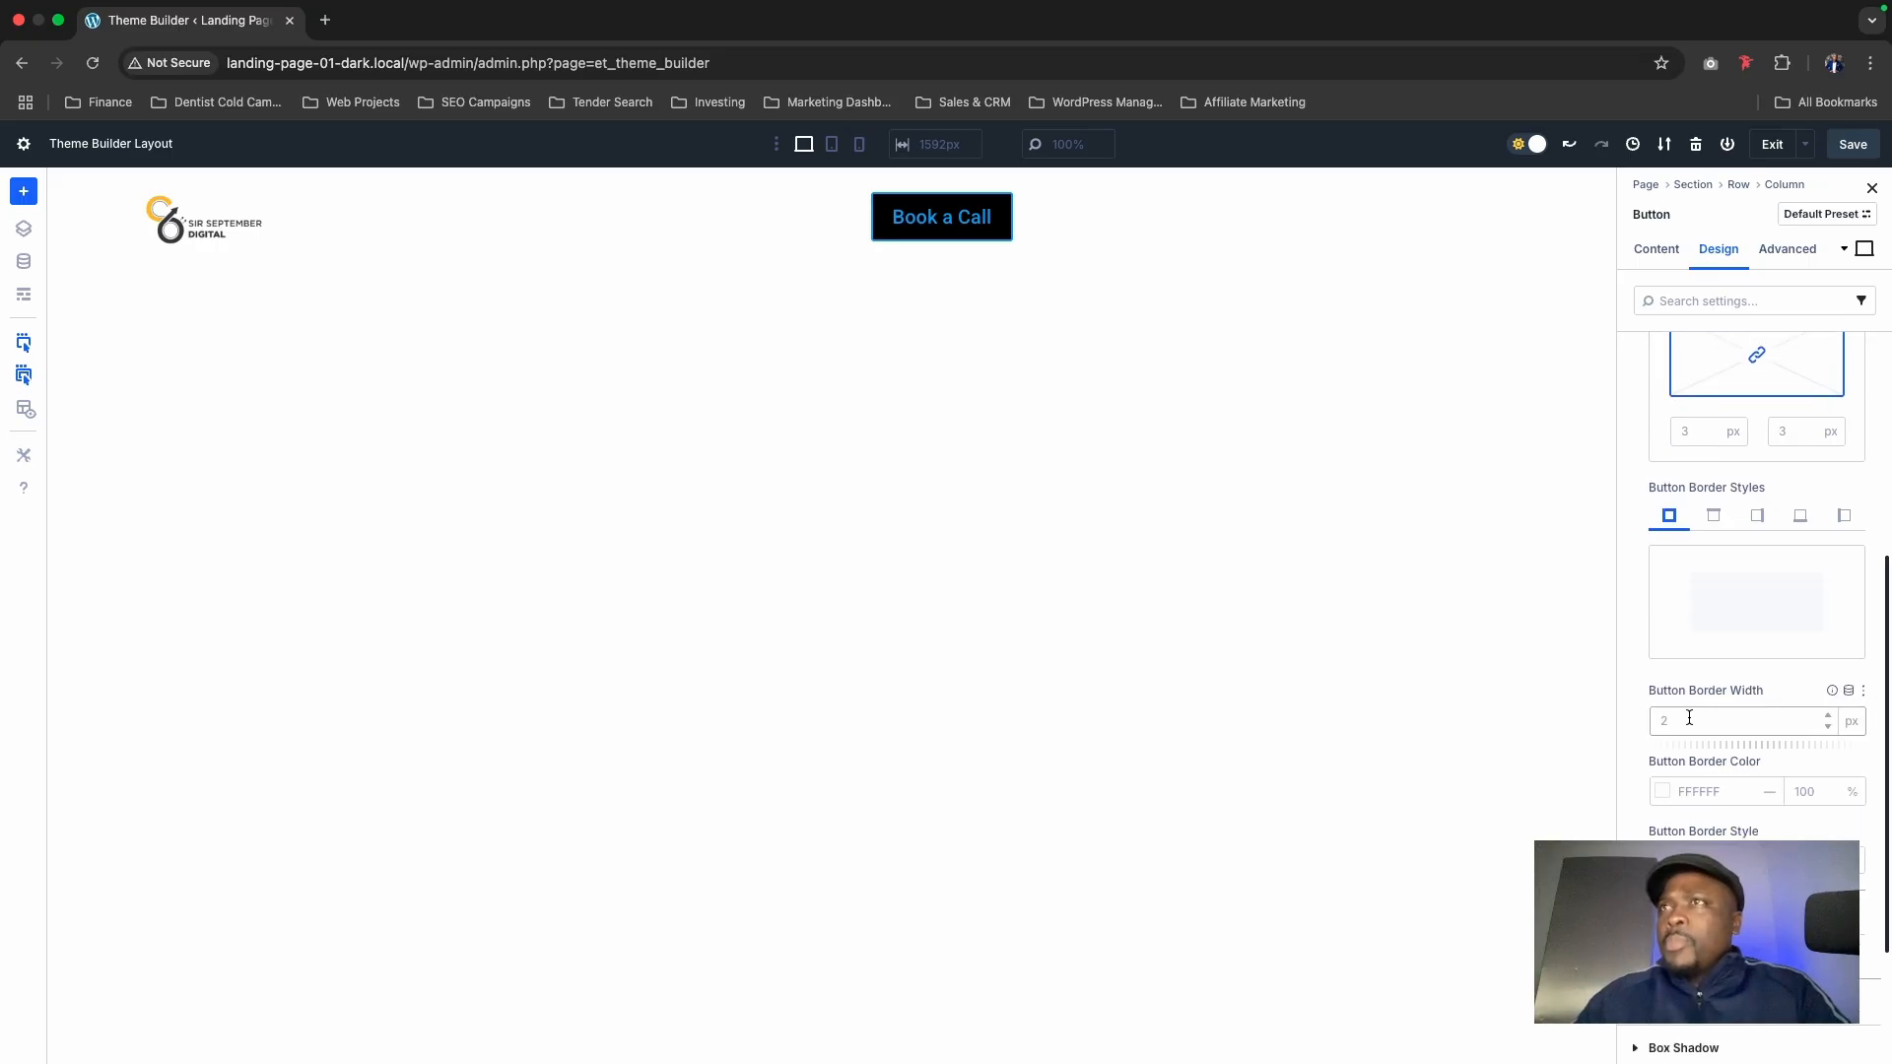
pyautogui.scroll(2, 1708, 837)
pyautogui.scroll(4, 1660, 616)
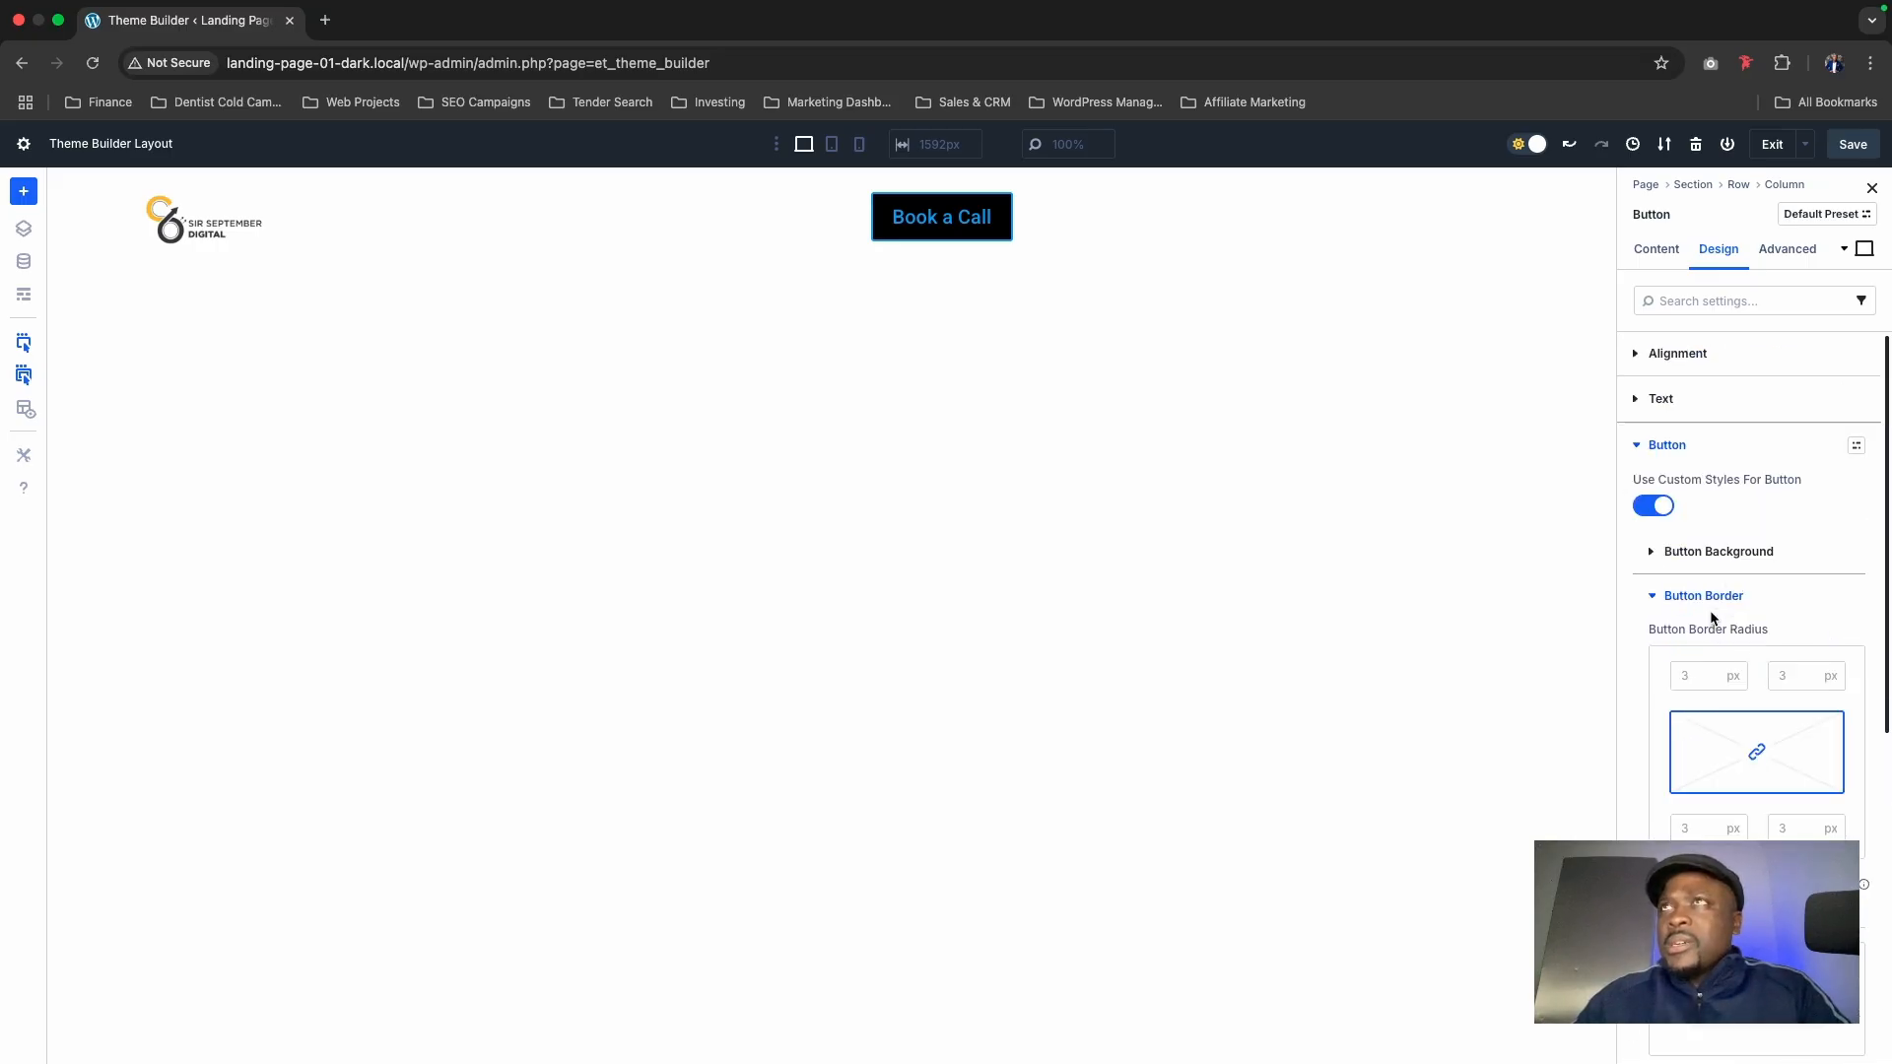
pyautogui.scroll(-3, 1702, 753)
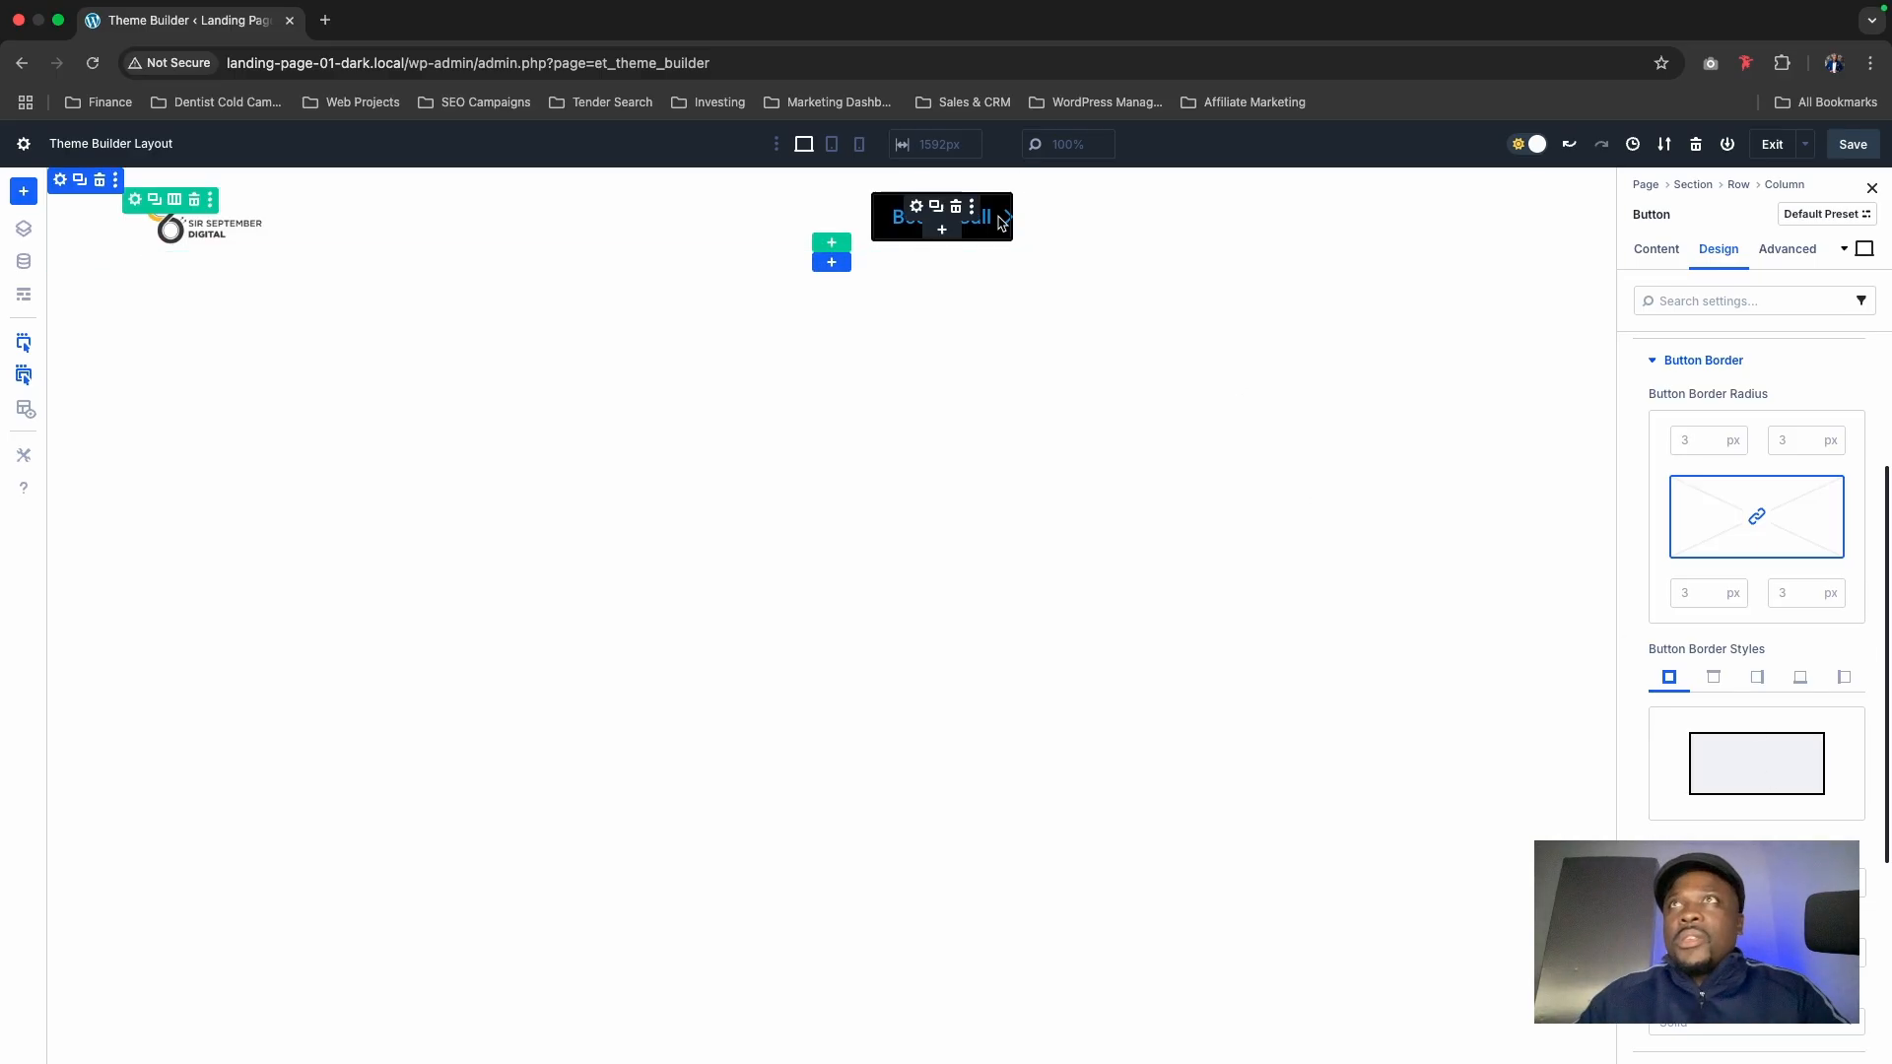
pyautogui.click(1709, 435)
pyautogui.click(1709, 436)
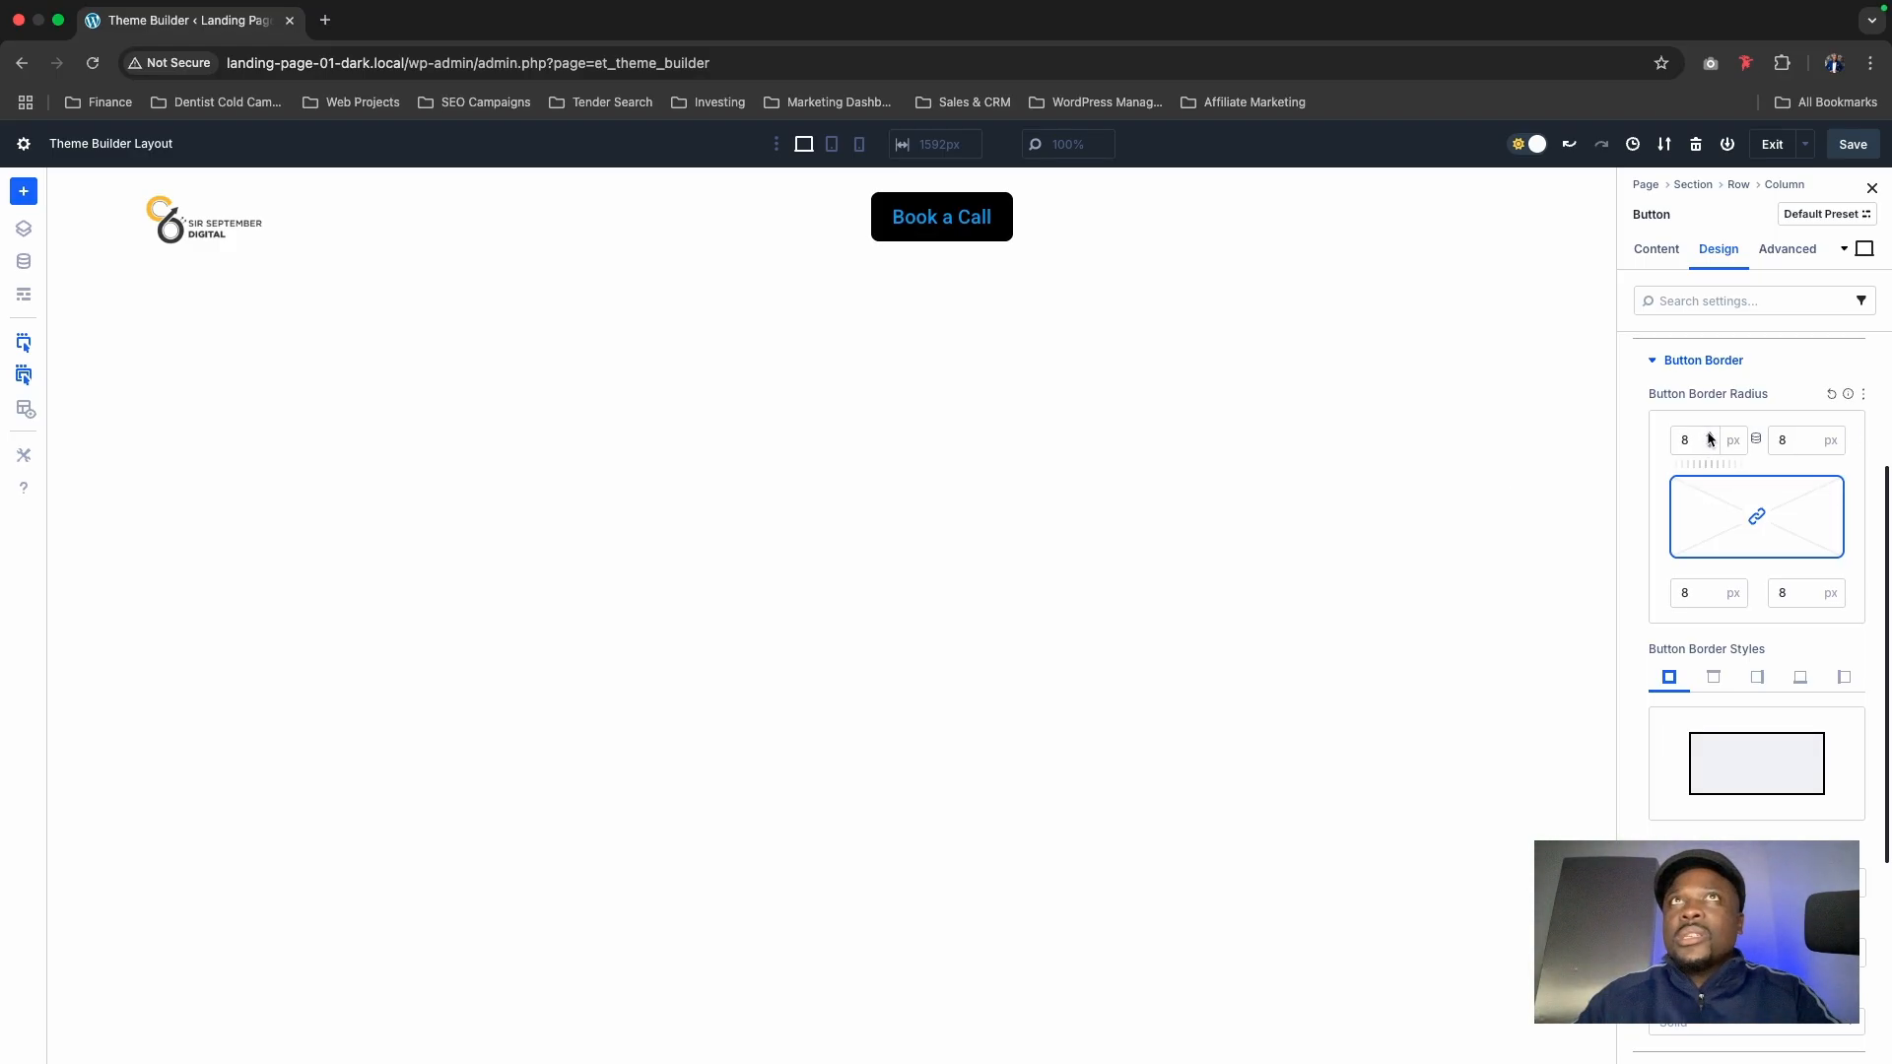
pyautogui.click(1711, 448)
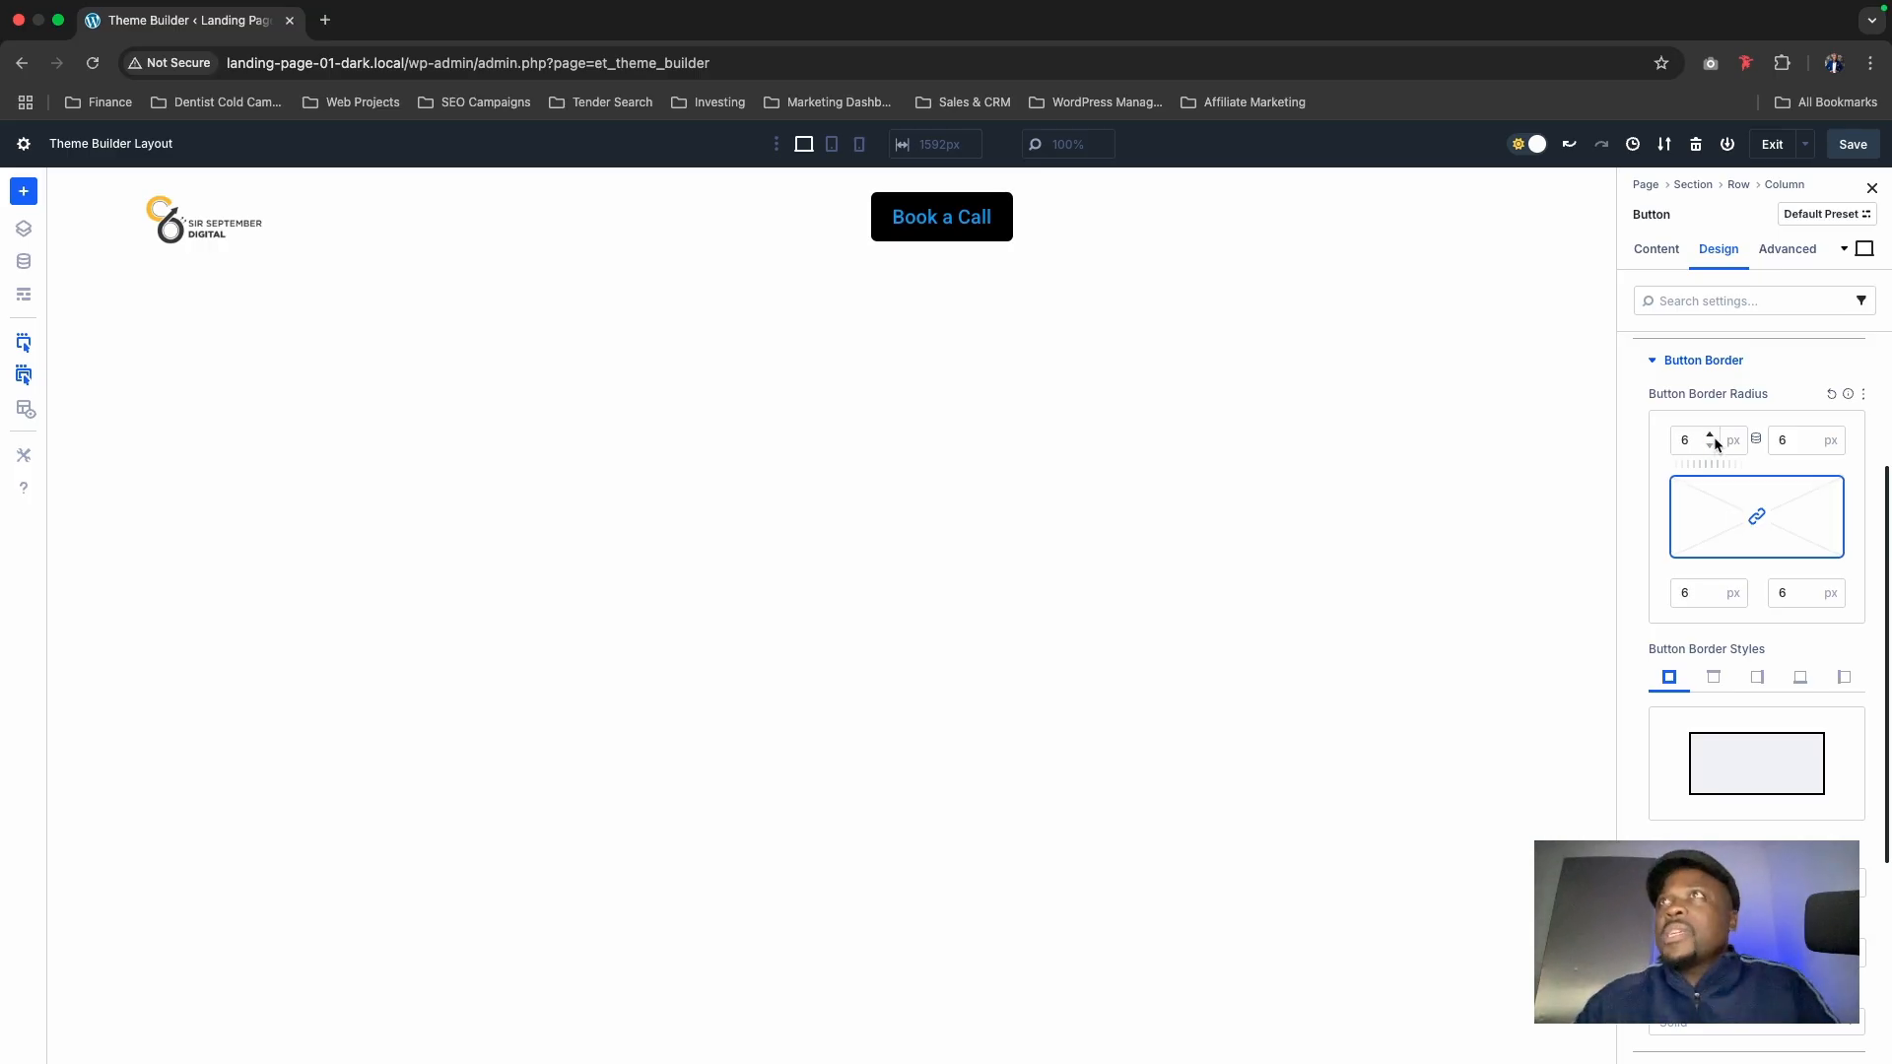
pyautogui.click(1656, 361)
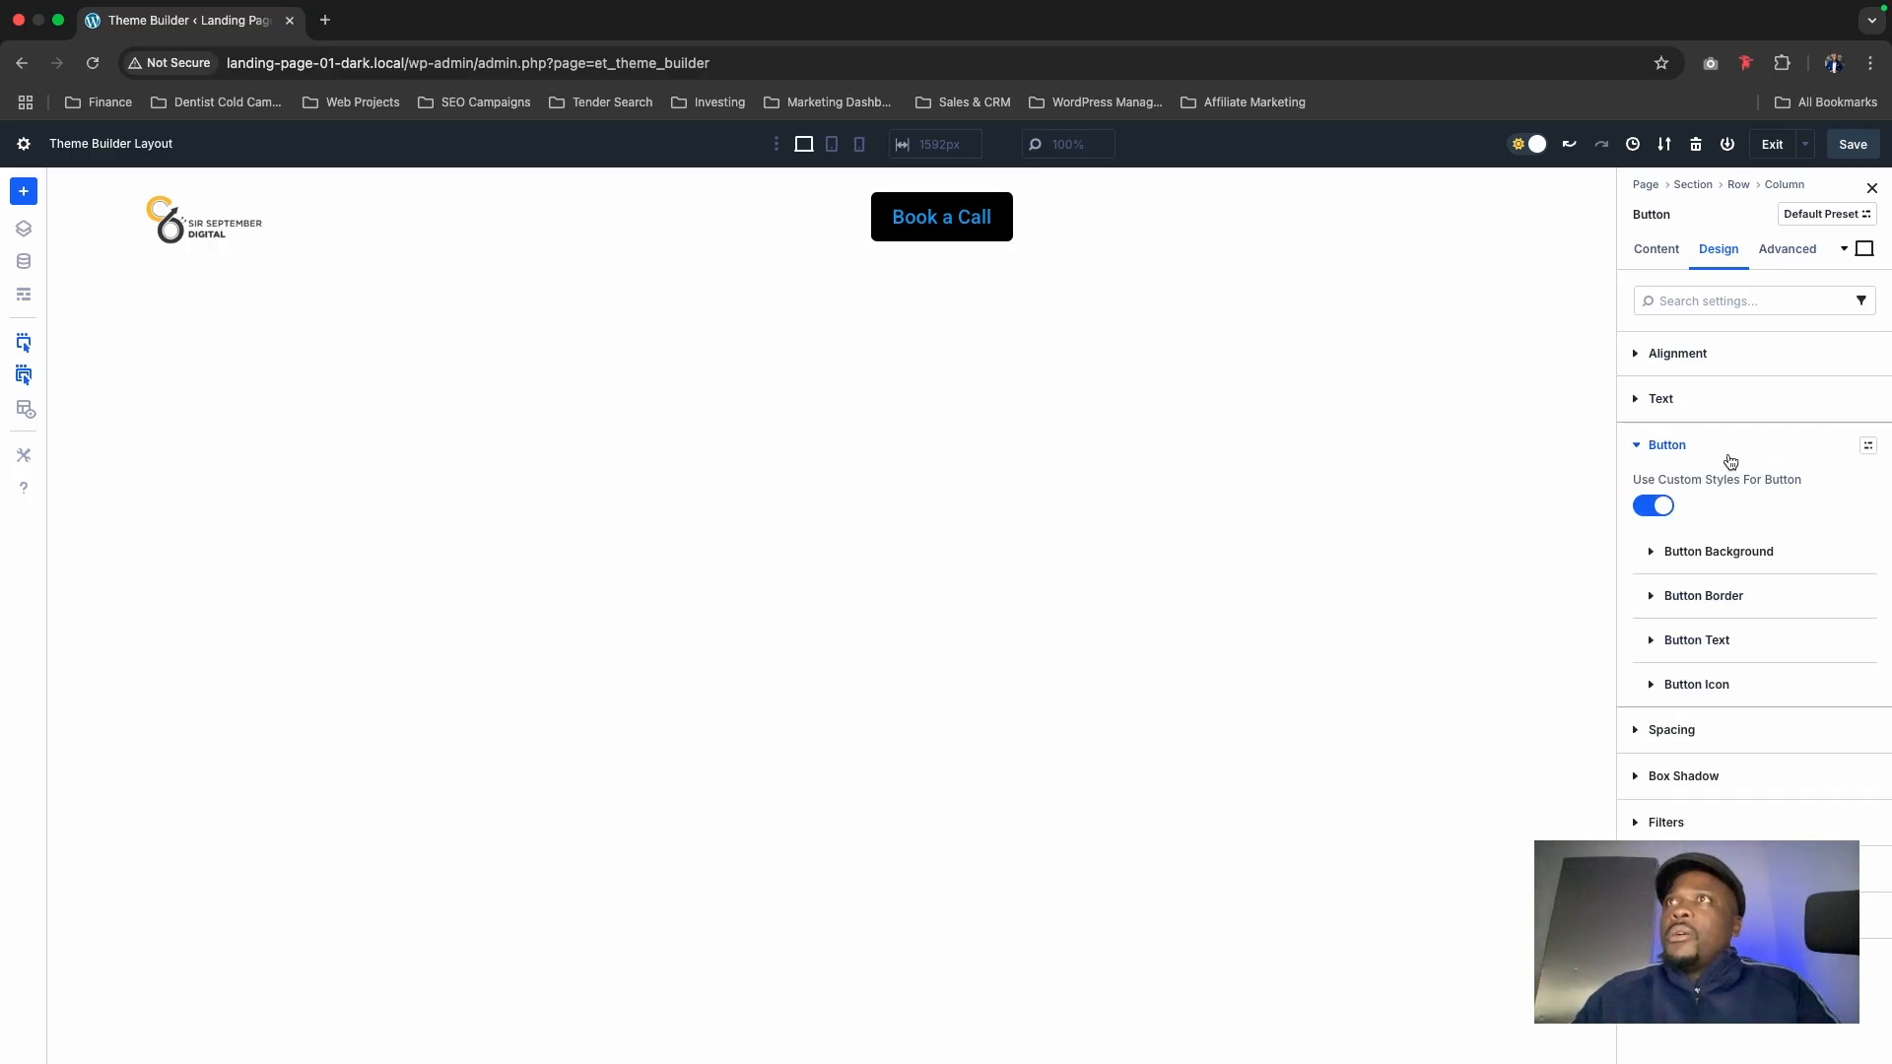
# Step: Set the button text's font weight to Semi Bold
pyautogui.click(1707, 643)
pyautogui.click(1705, 774)
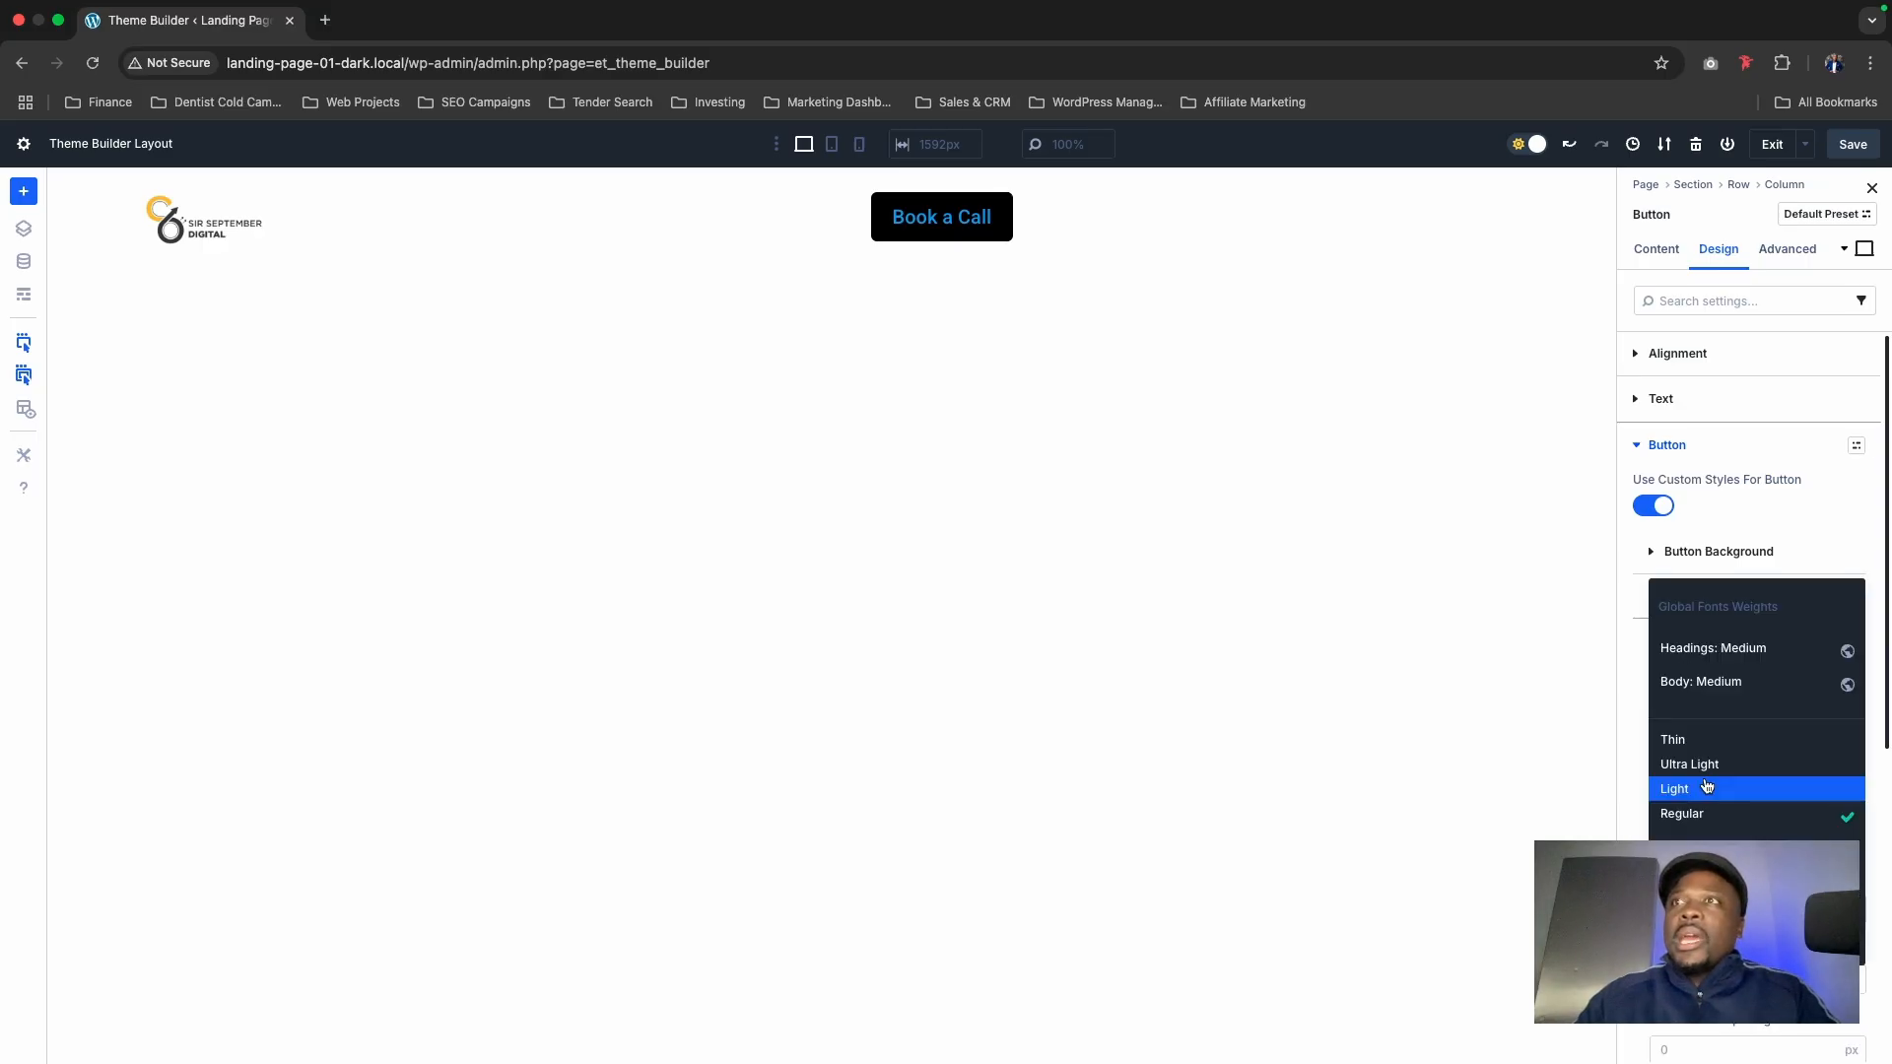
pyautogui.click(1700, 862)
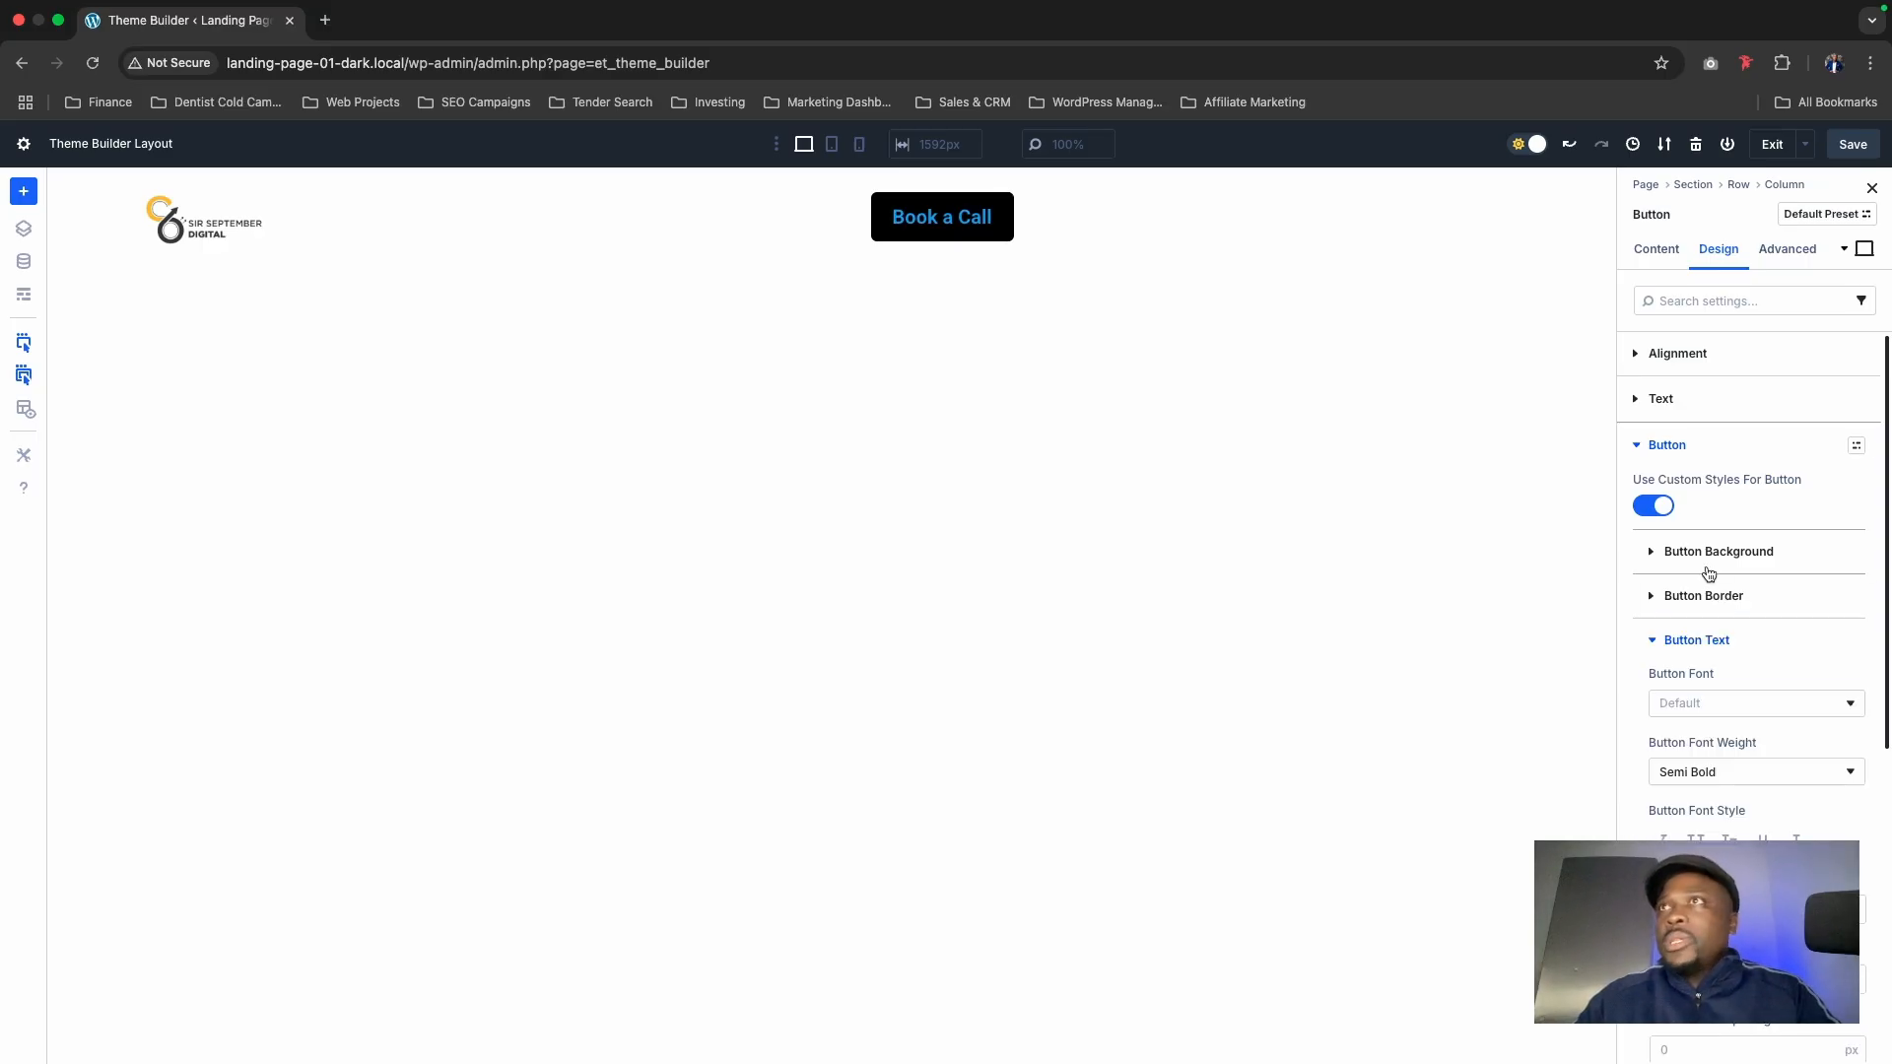
# Step: Set the button's text color to white (fff) and its font weight to Medium
pyautogui.scroll(-3, 1700, 640)
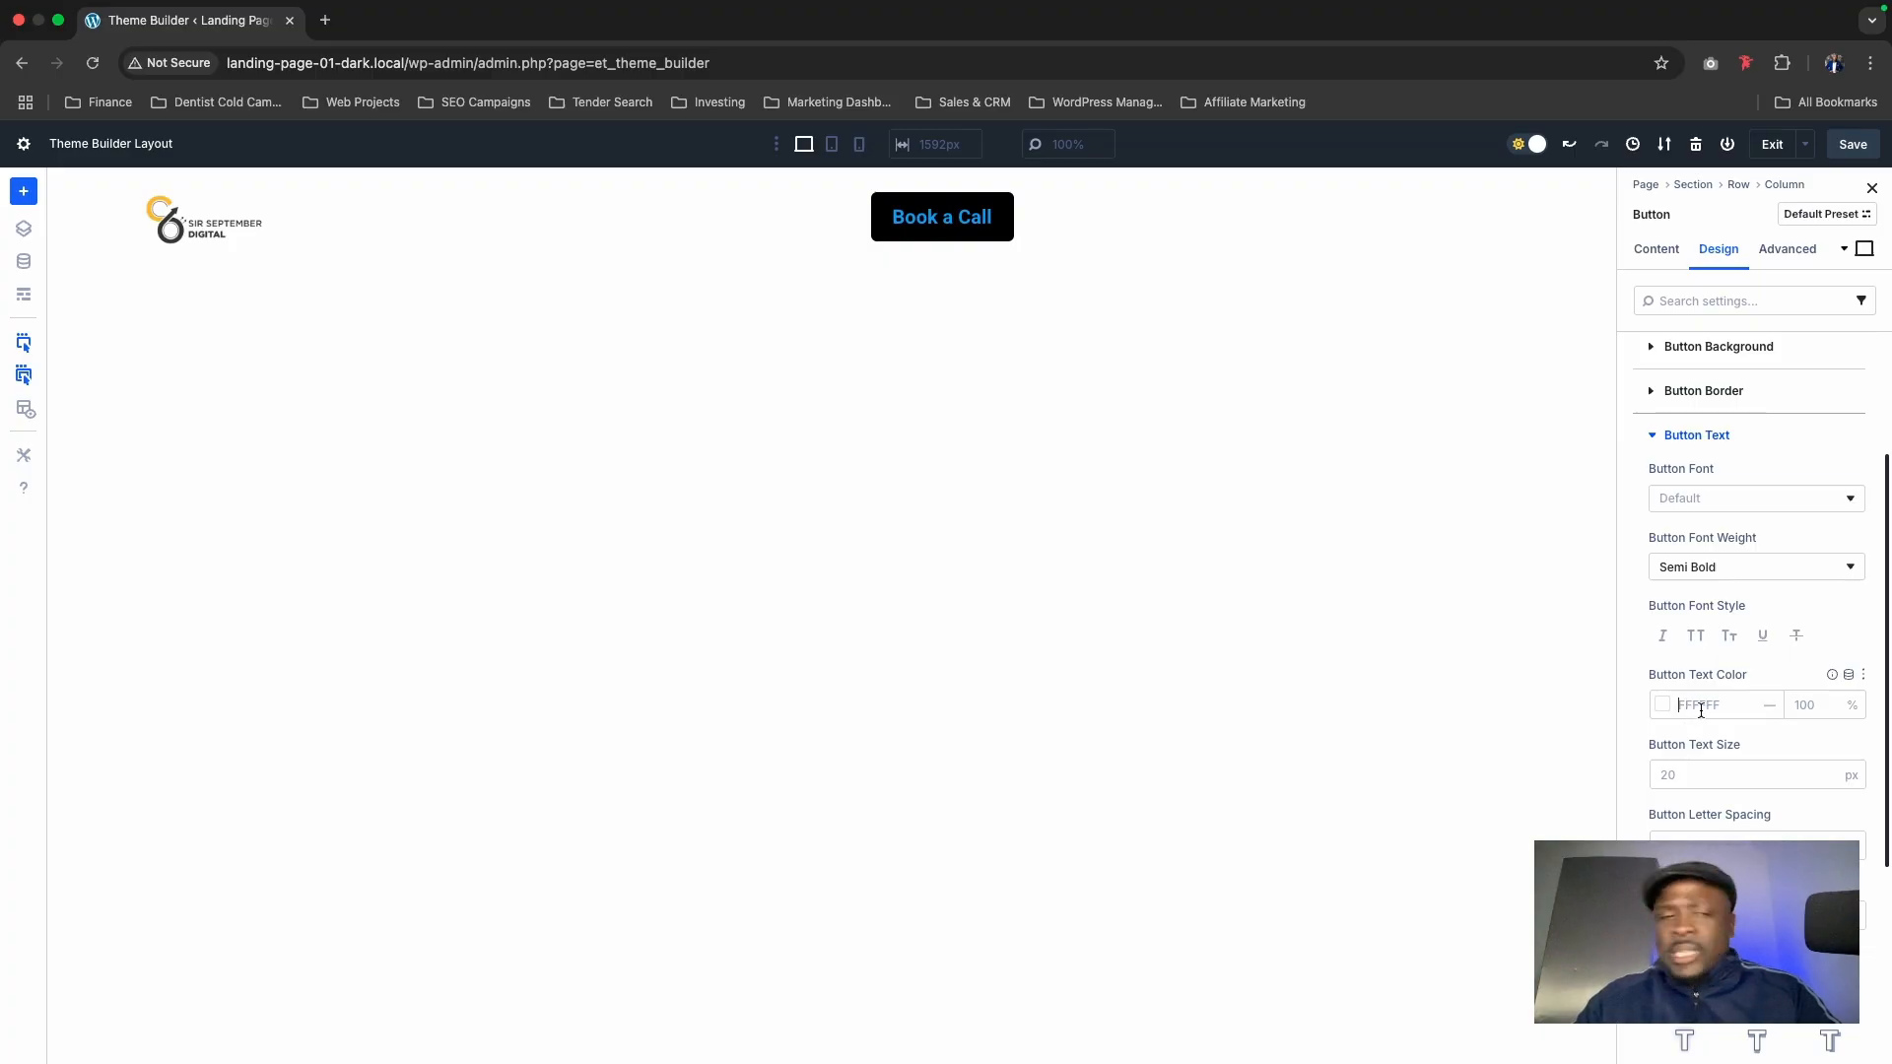
pyautogui.click(1701, 710)
pyautogui.write('fff')
pyautogui.click(1743, 732)
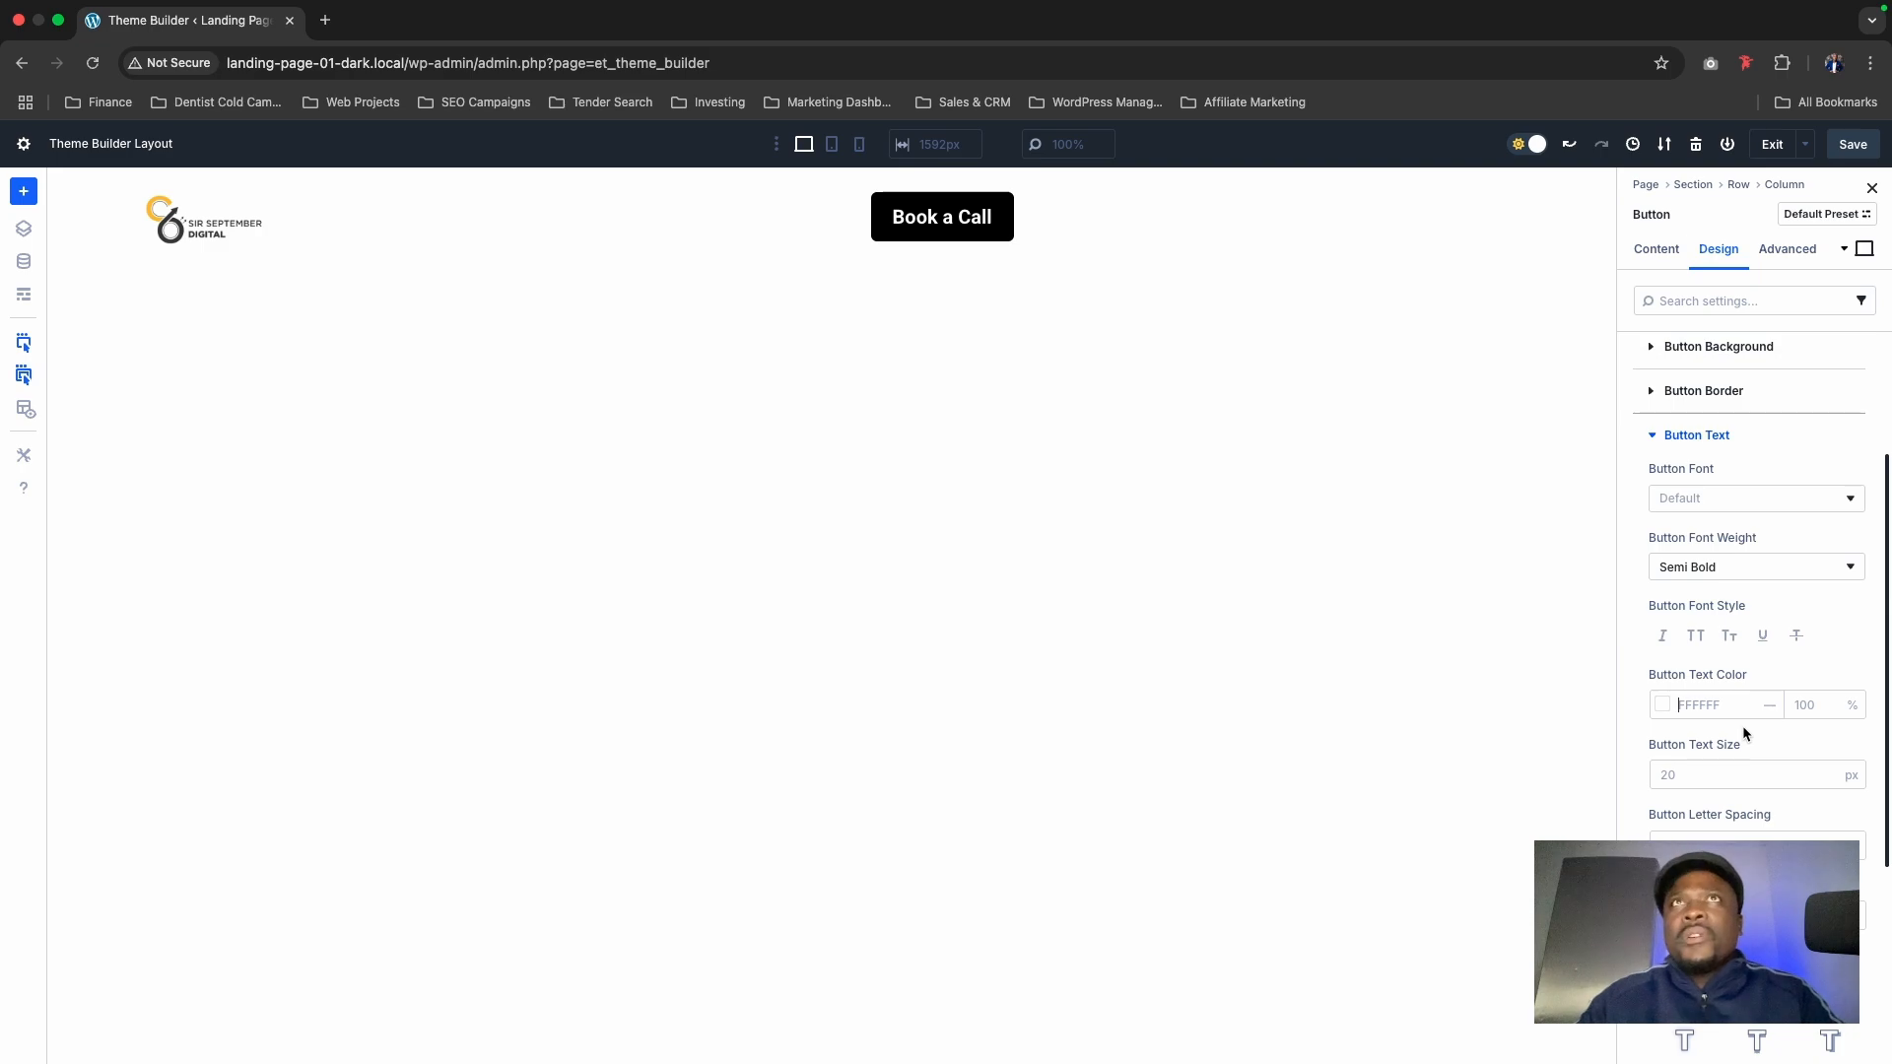
pyautogui.click(1745, 572)
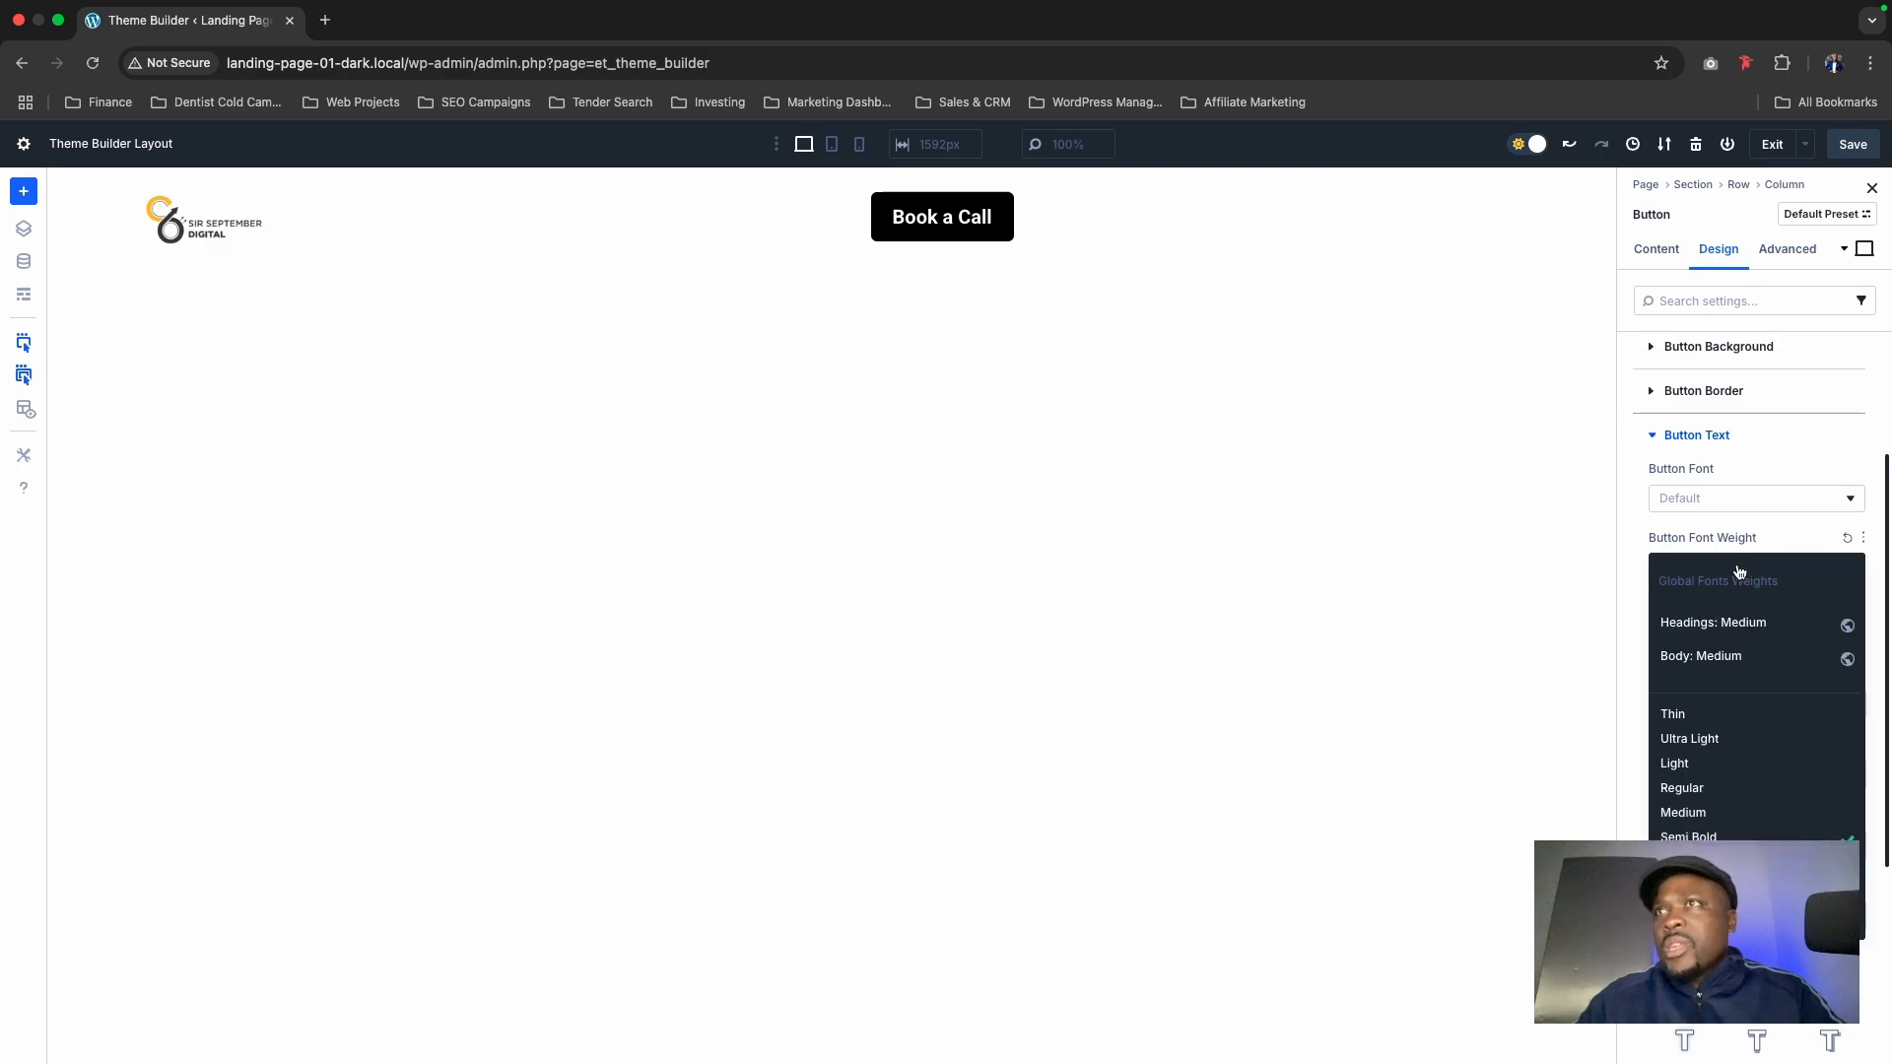
pyautogui.click(1704, 814)
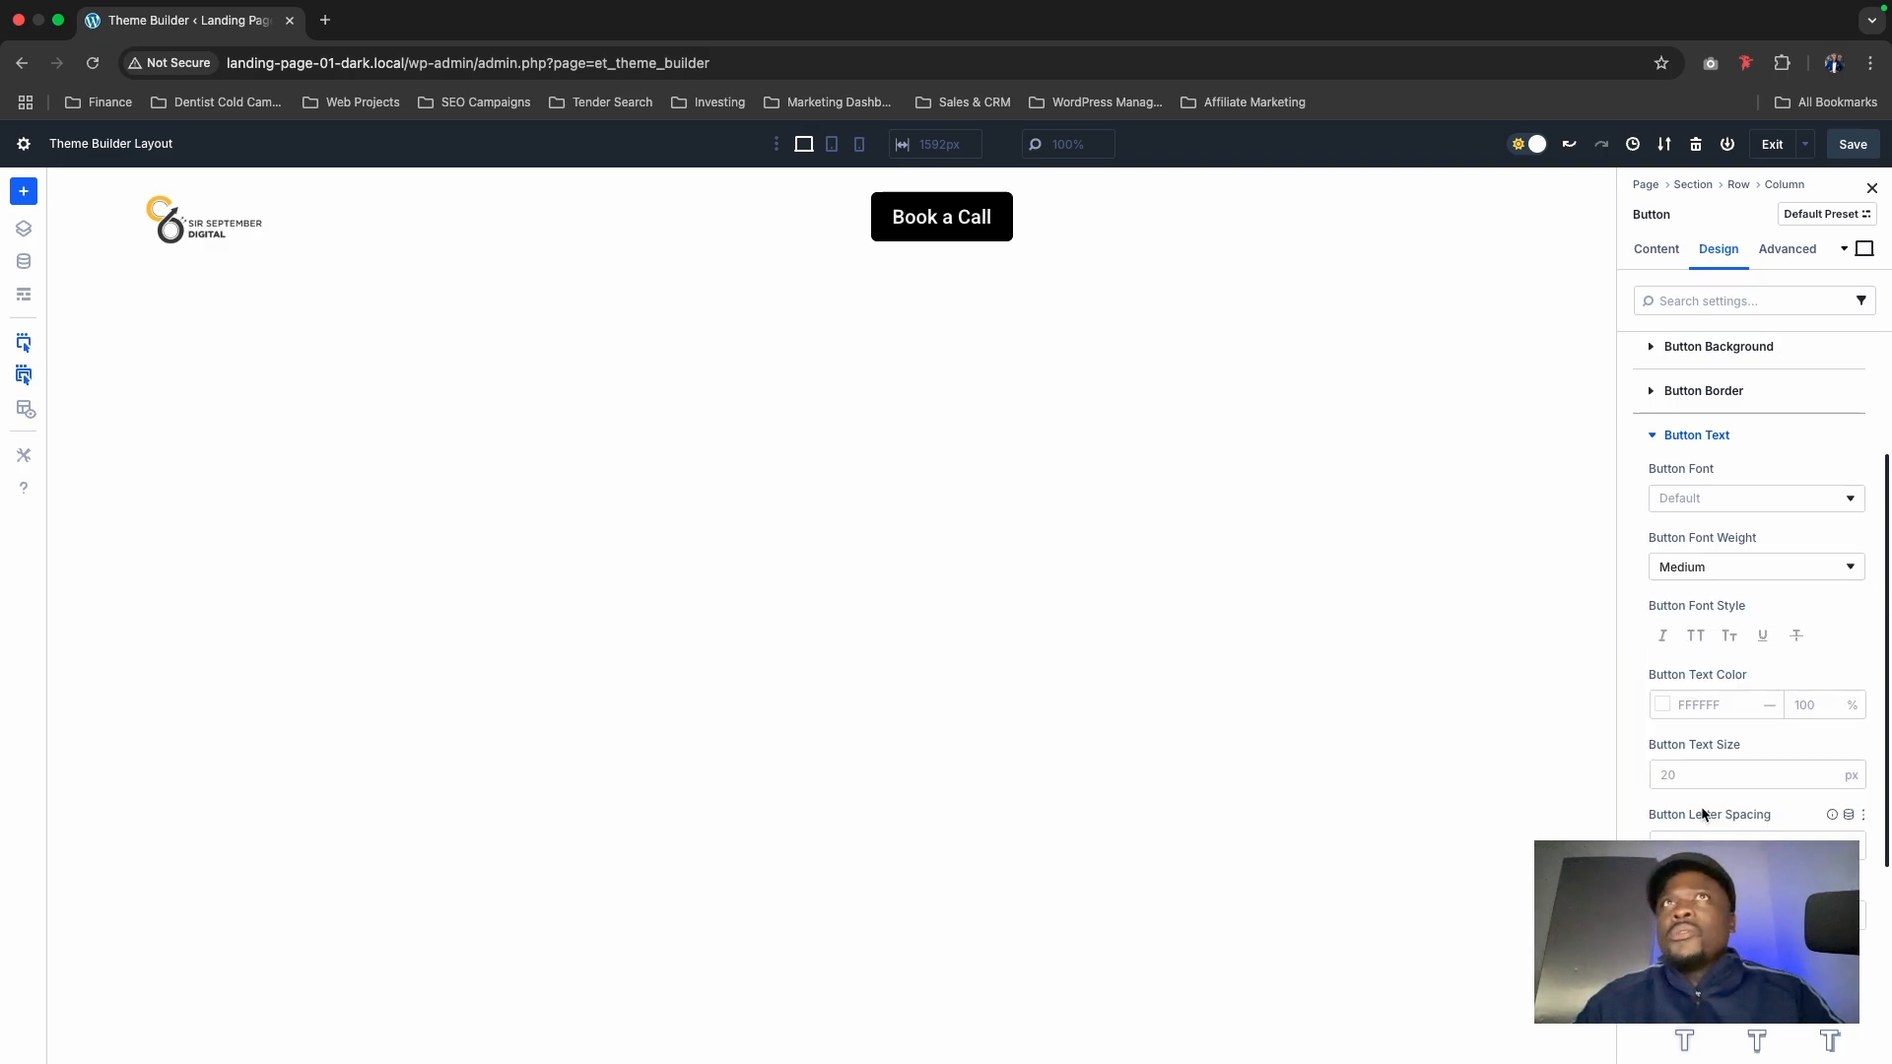
# Step: Replace the header button's text with "I Want To Grow My Practice"
pyautogui.scroll(3, 1715, 552)
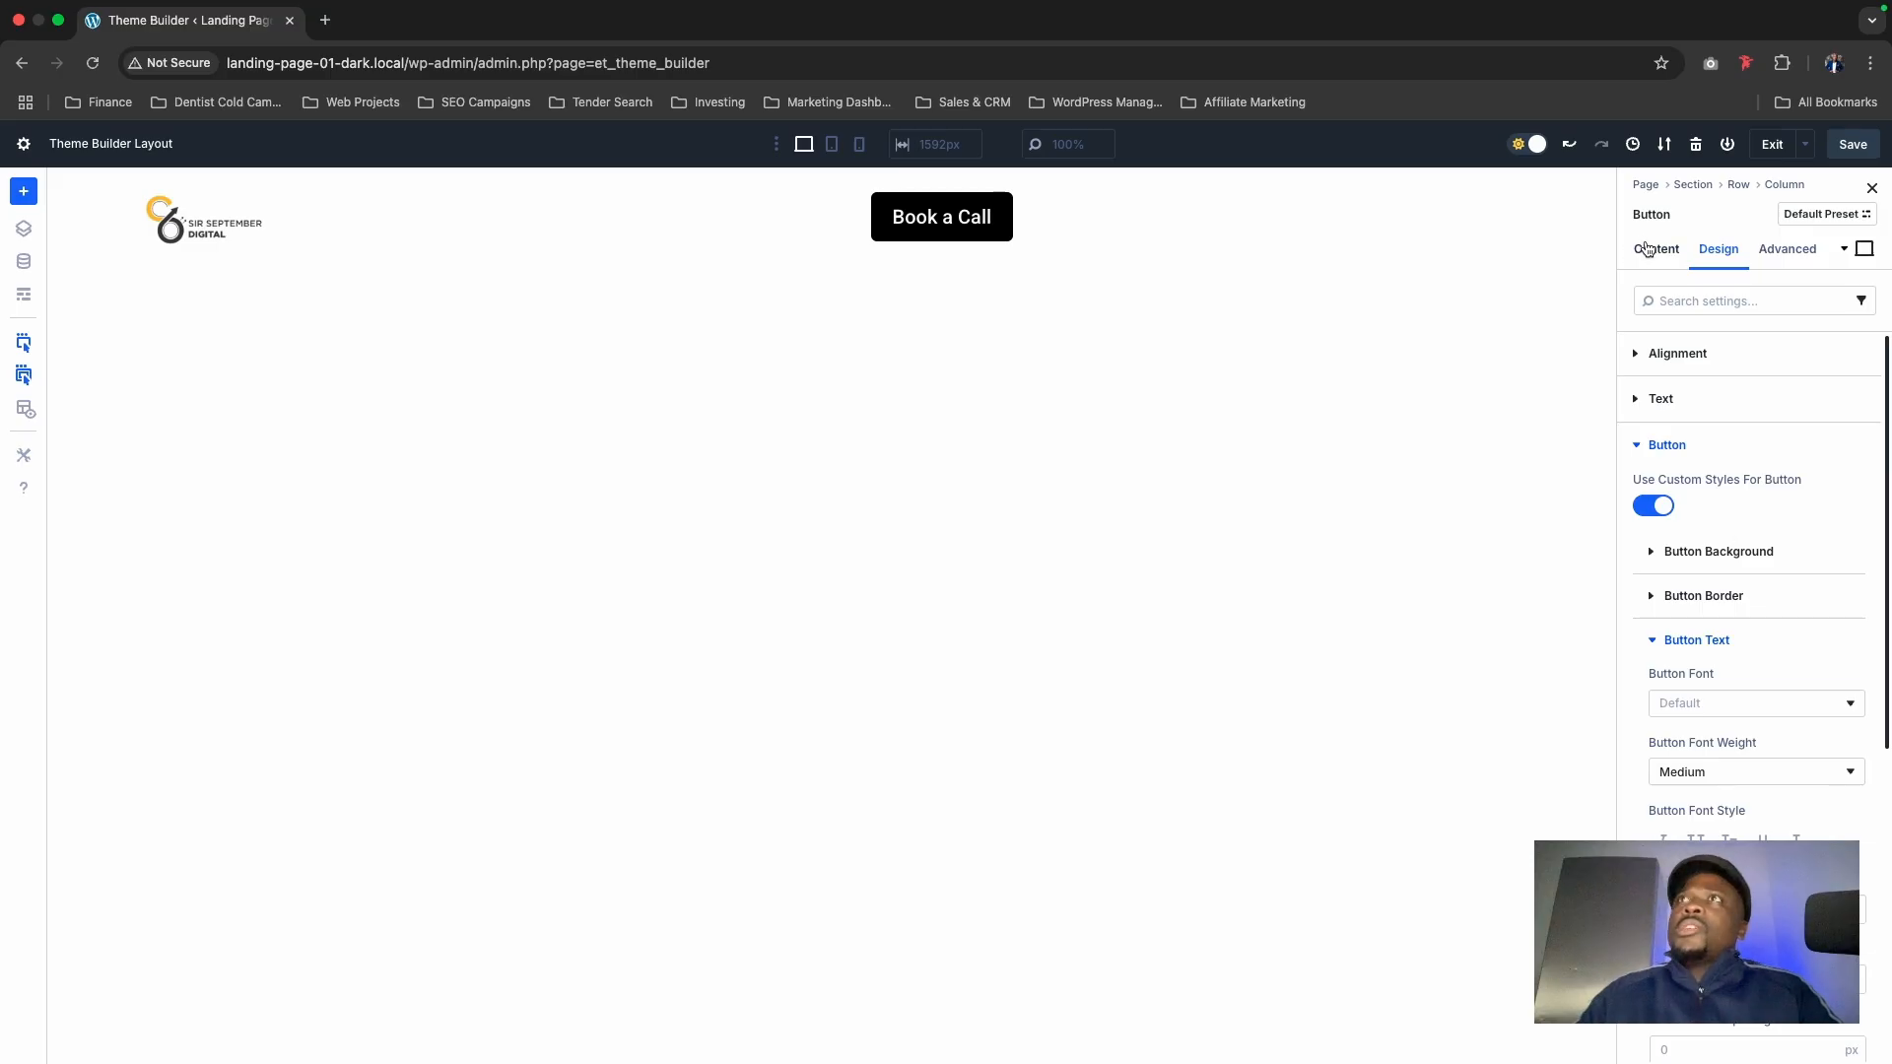
pyautogui.click(1652, 249)
pyautogui.click(1676, 460)
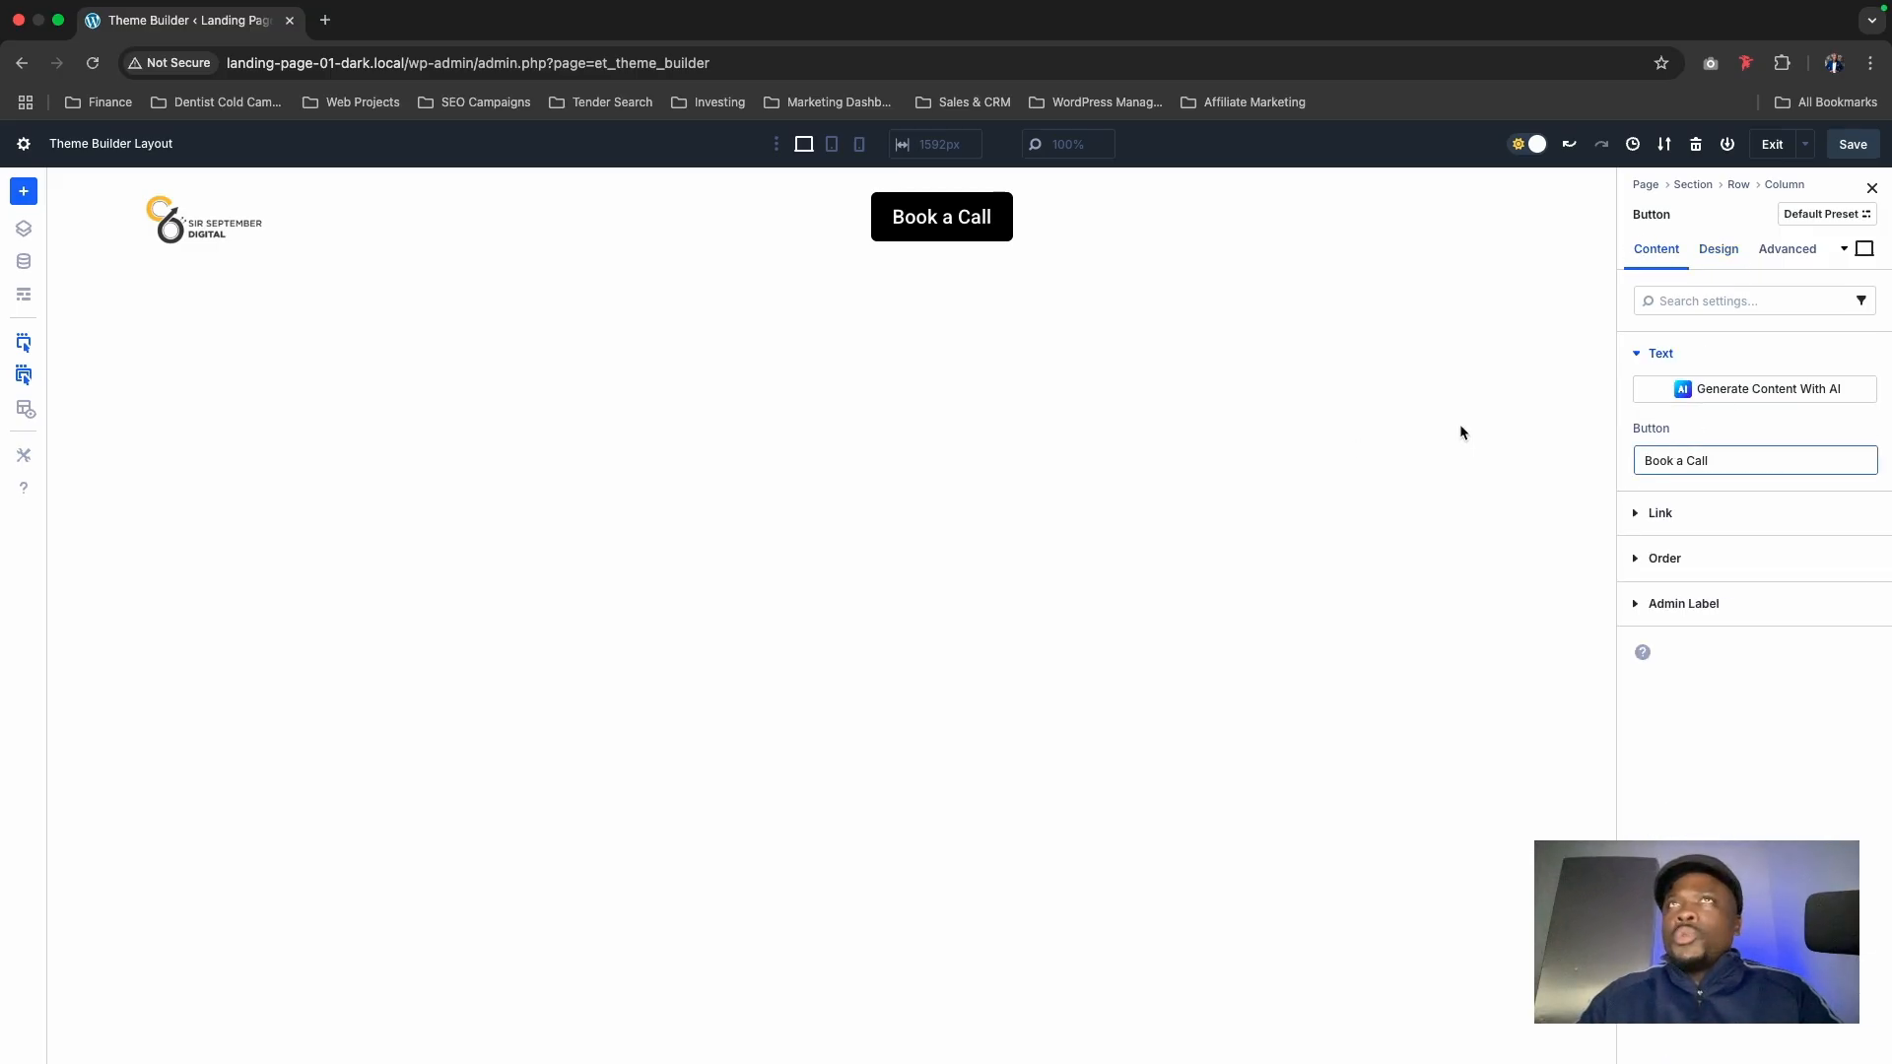
pyautogui.tripleClick(1733, 460)
pyautogui.write('I W')
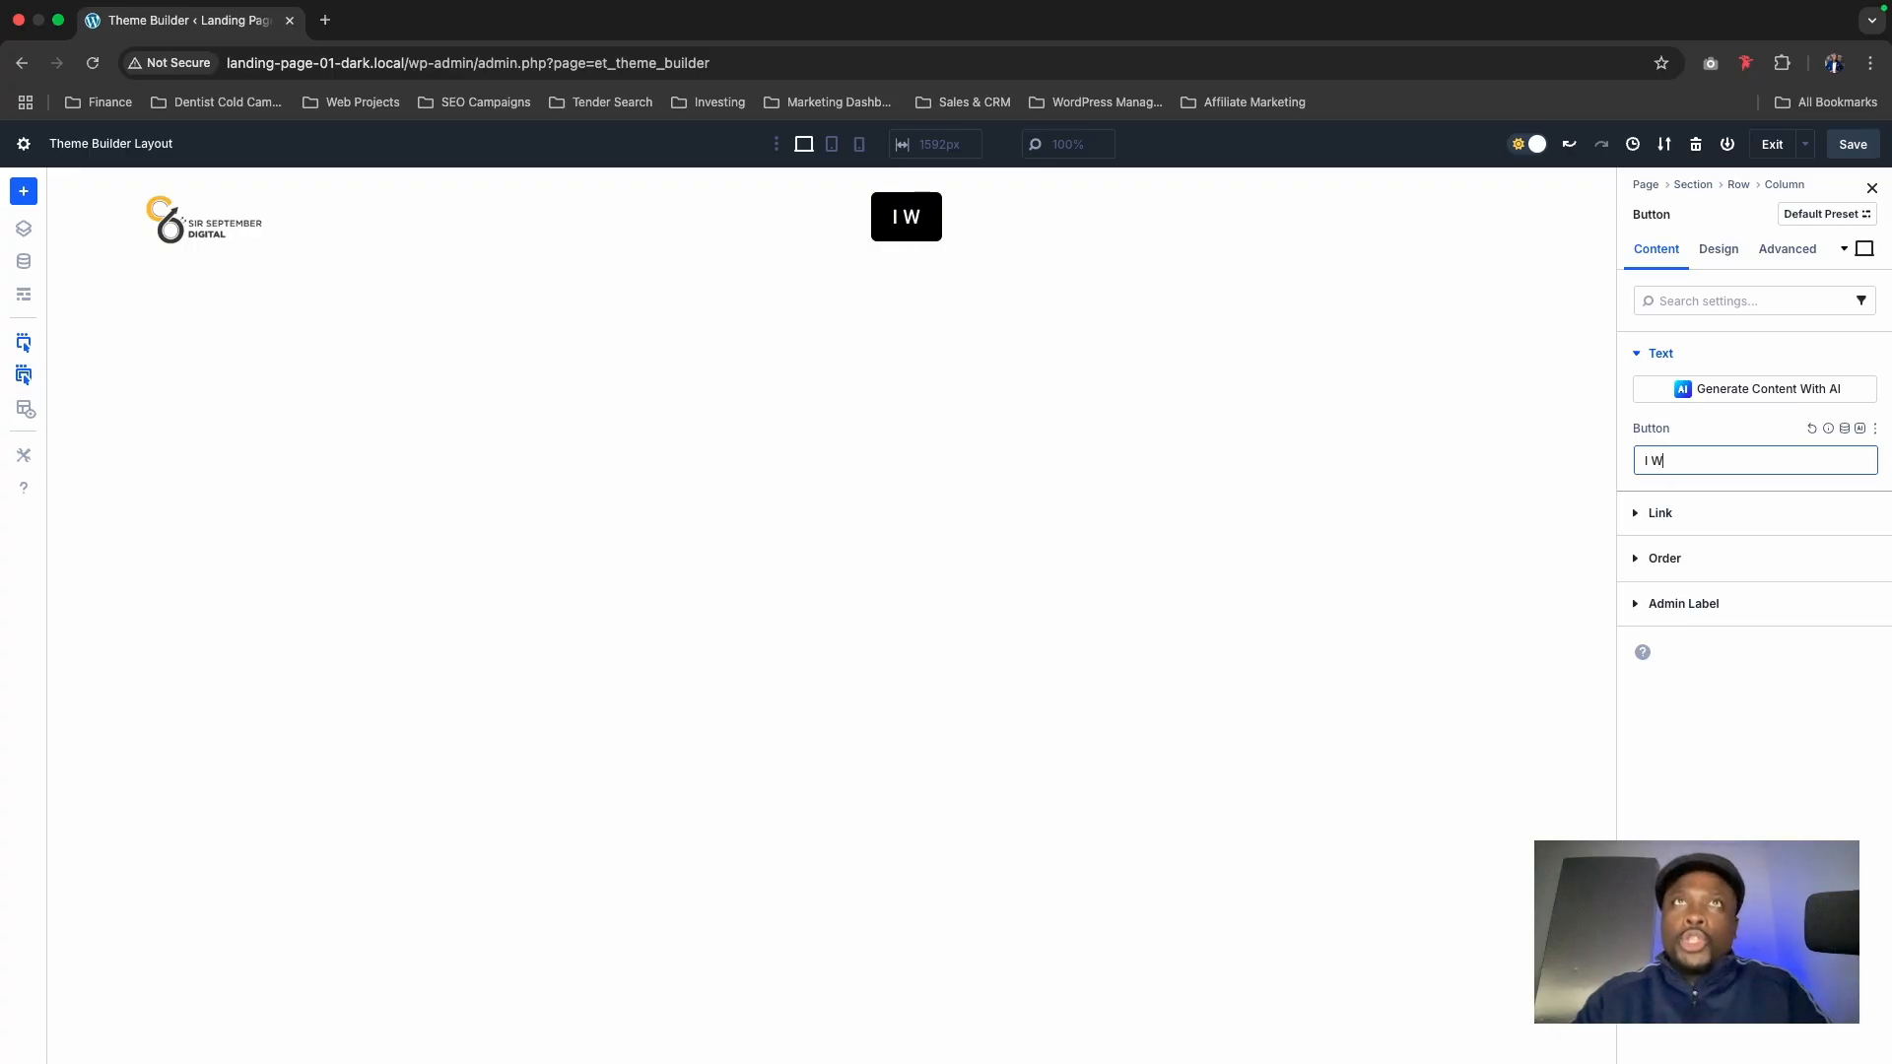
pyautogui.write('ant To G')
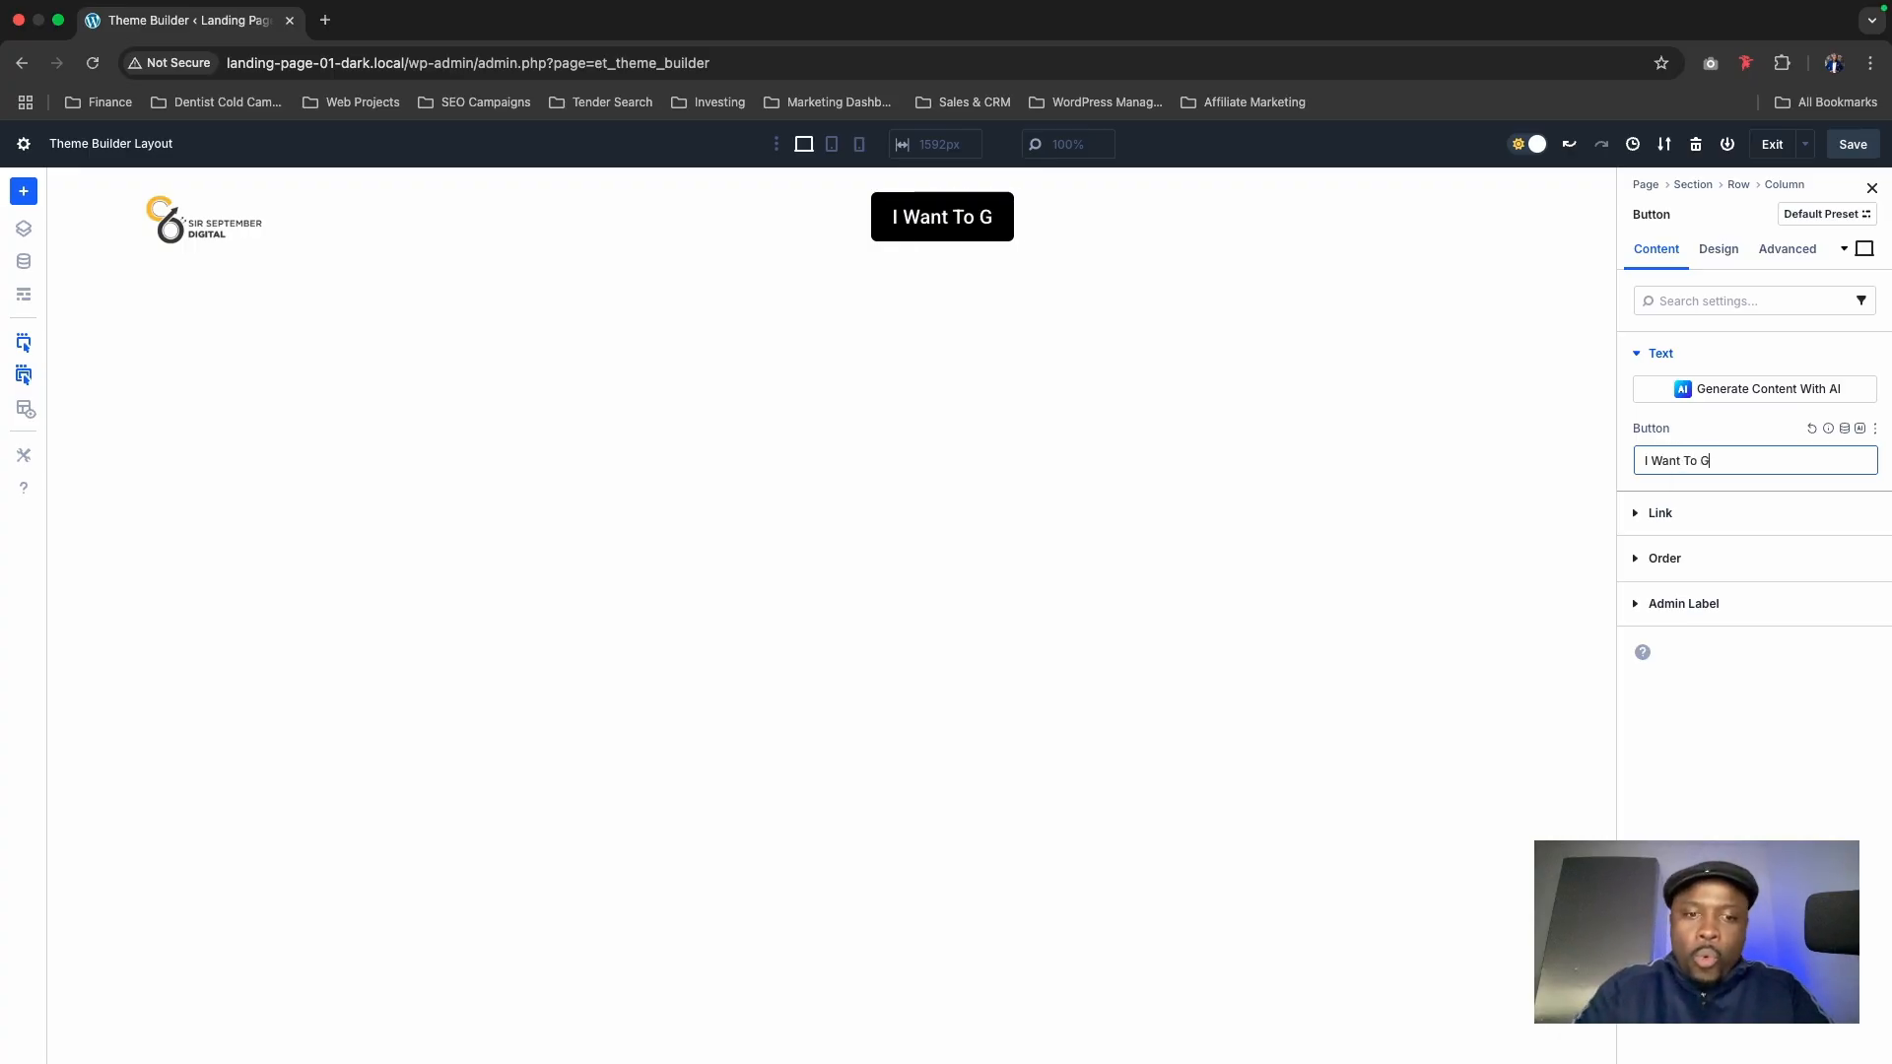
pyautogui.write('row My P')
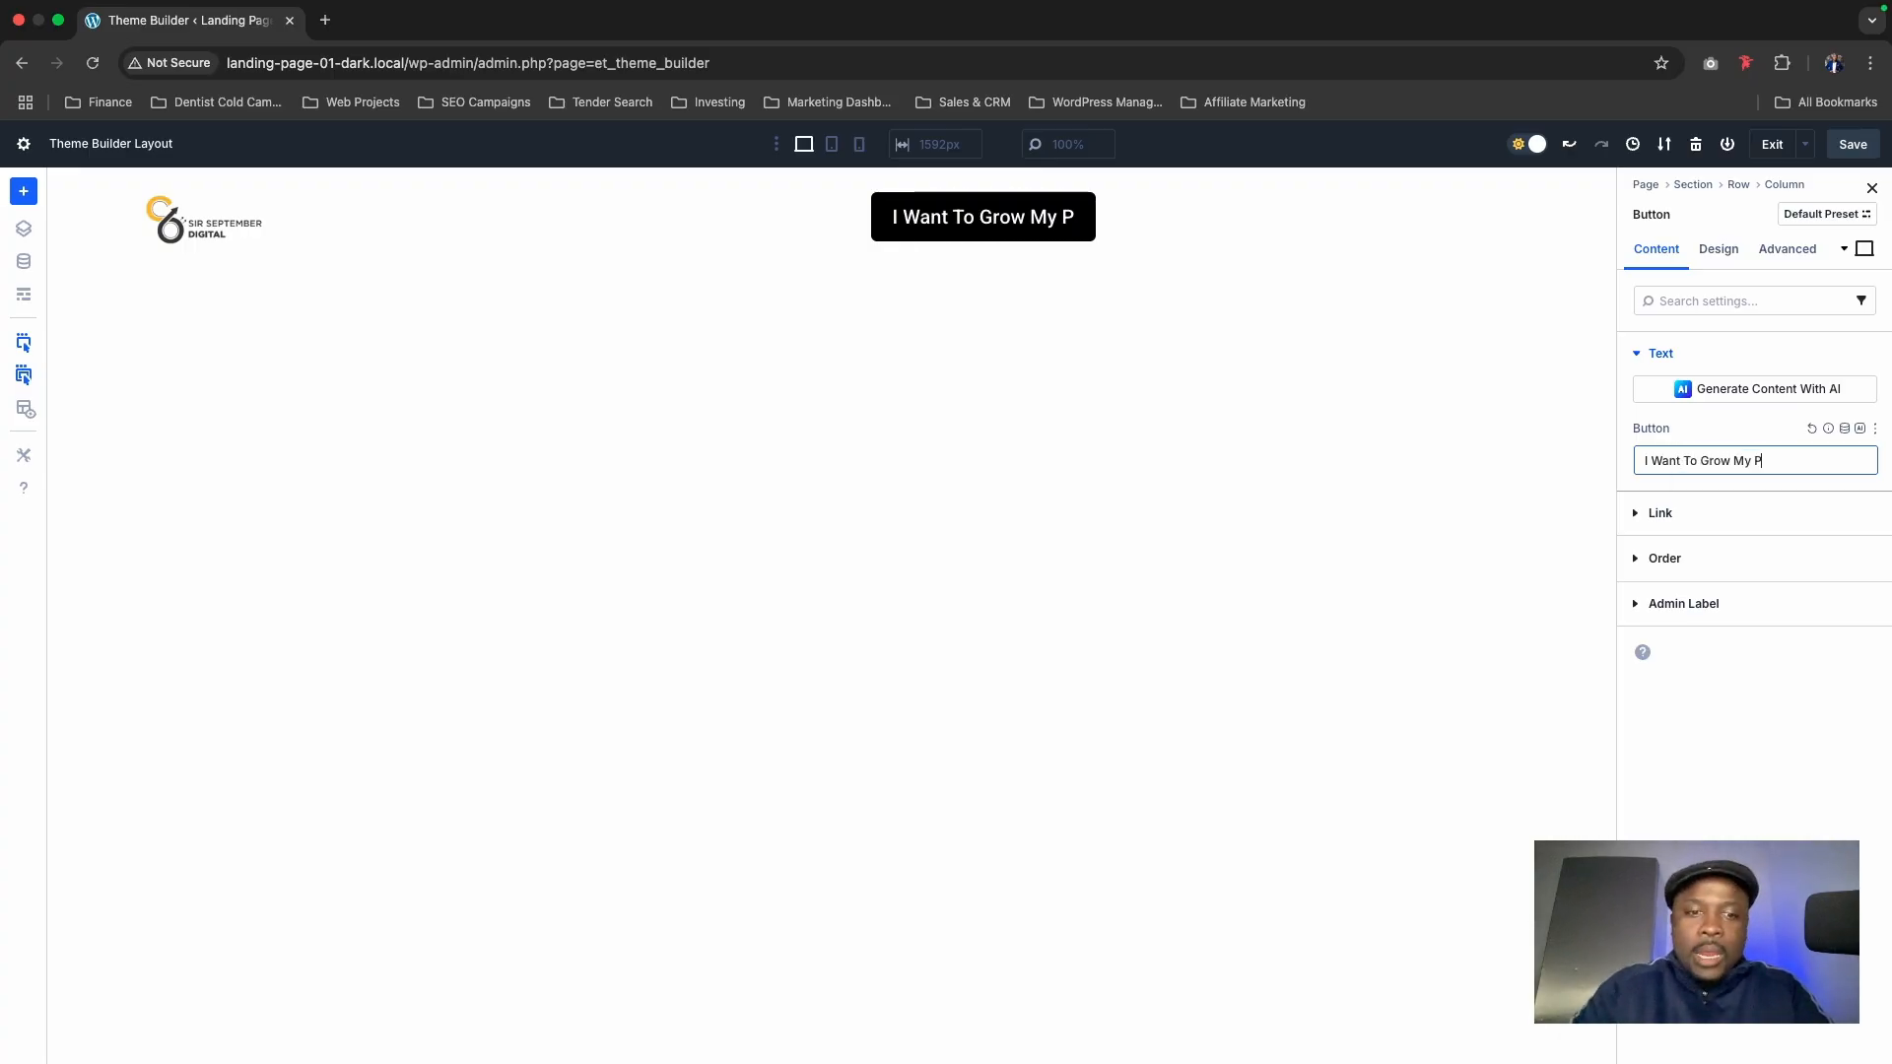
pyautogui.write('ractice')
pyautogui.click(1520, 556)
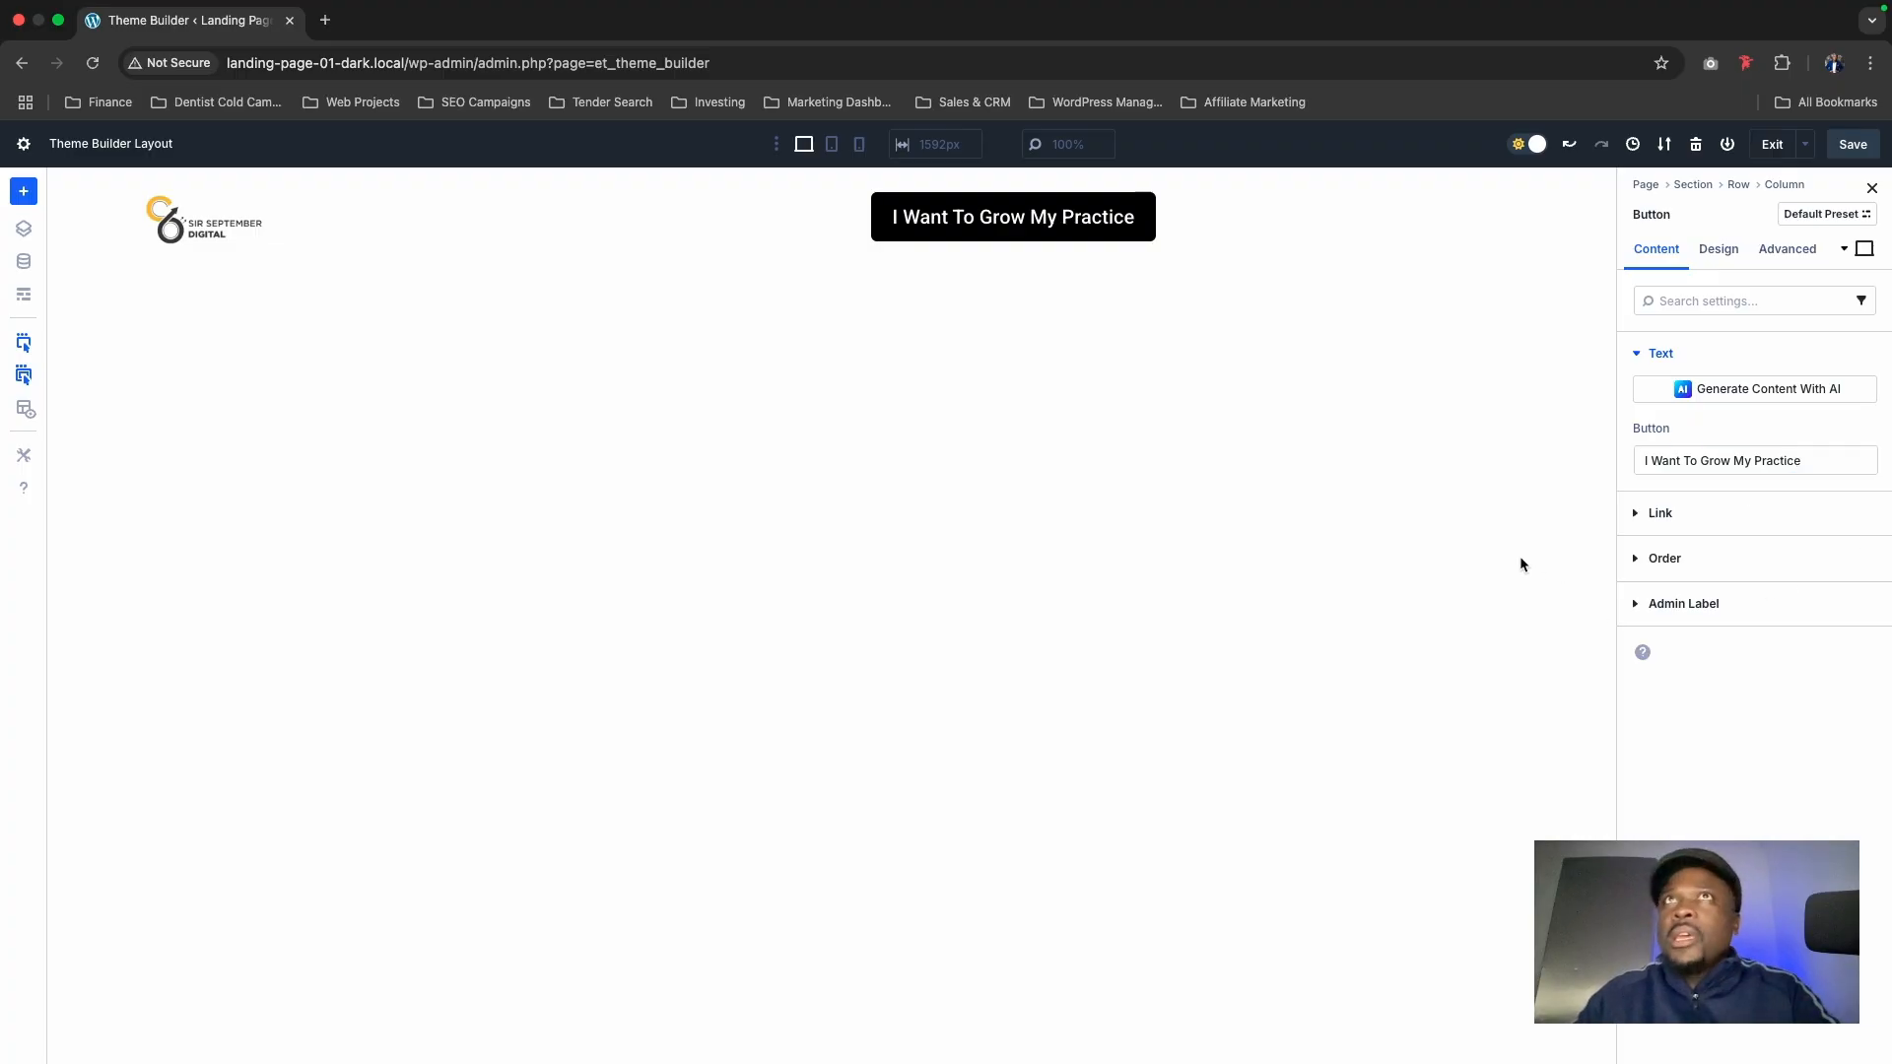
# Step: Reduce the header button's text size to 19 px
pyautogui.click(1719, 248)
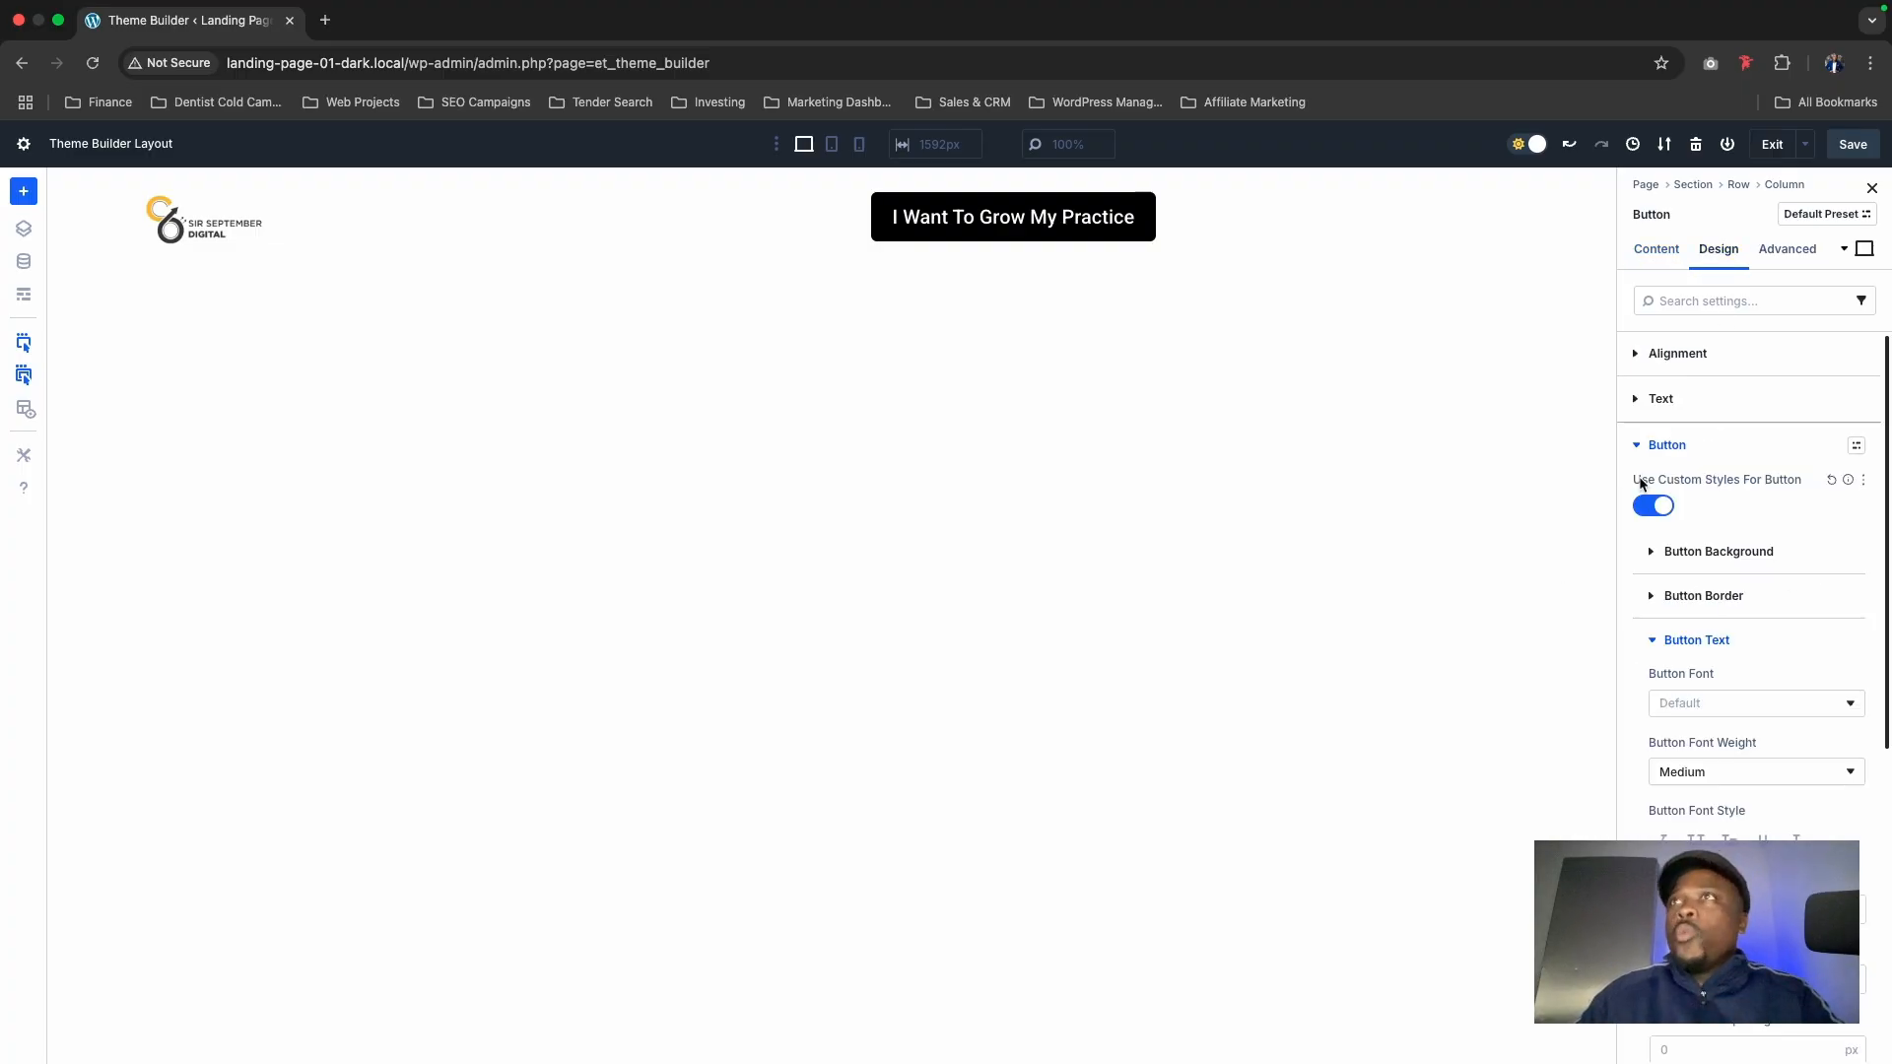
pyautogui.scroll(-3, 1698, 813)
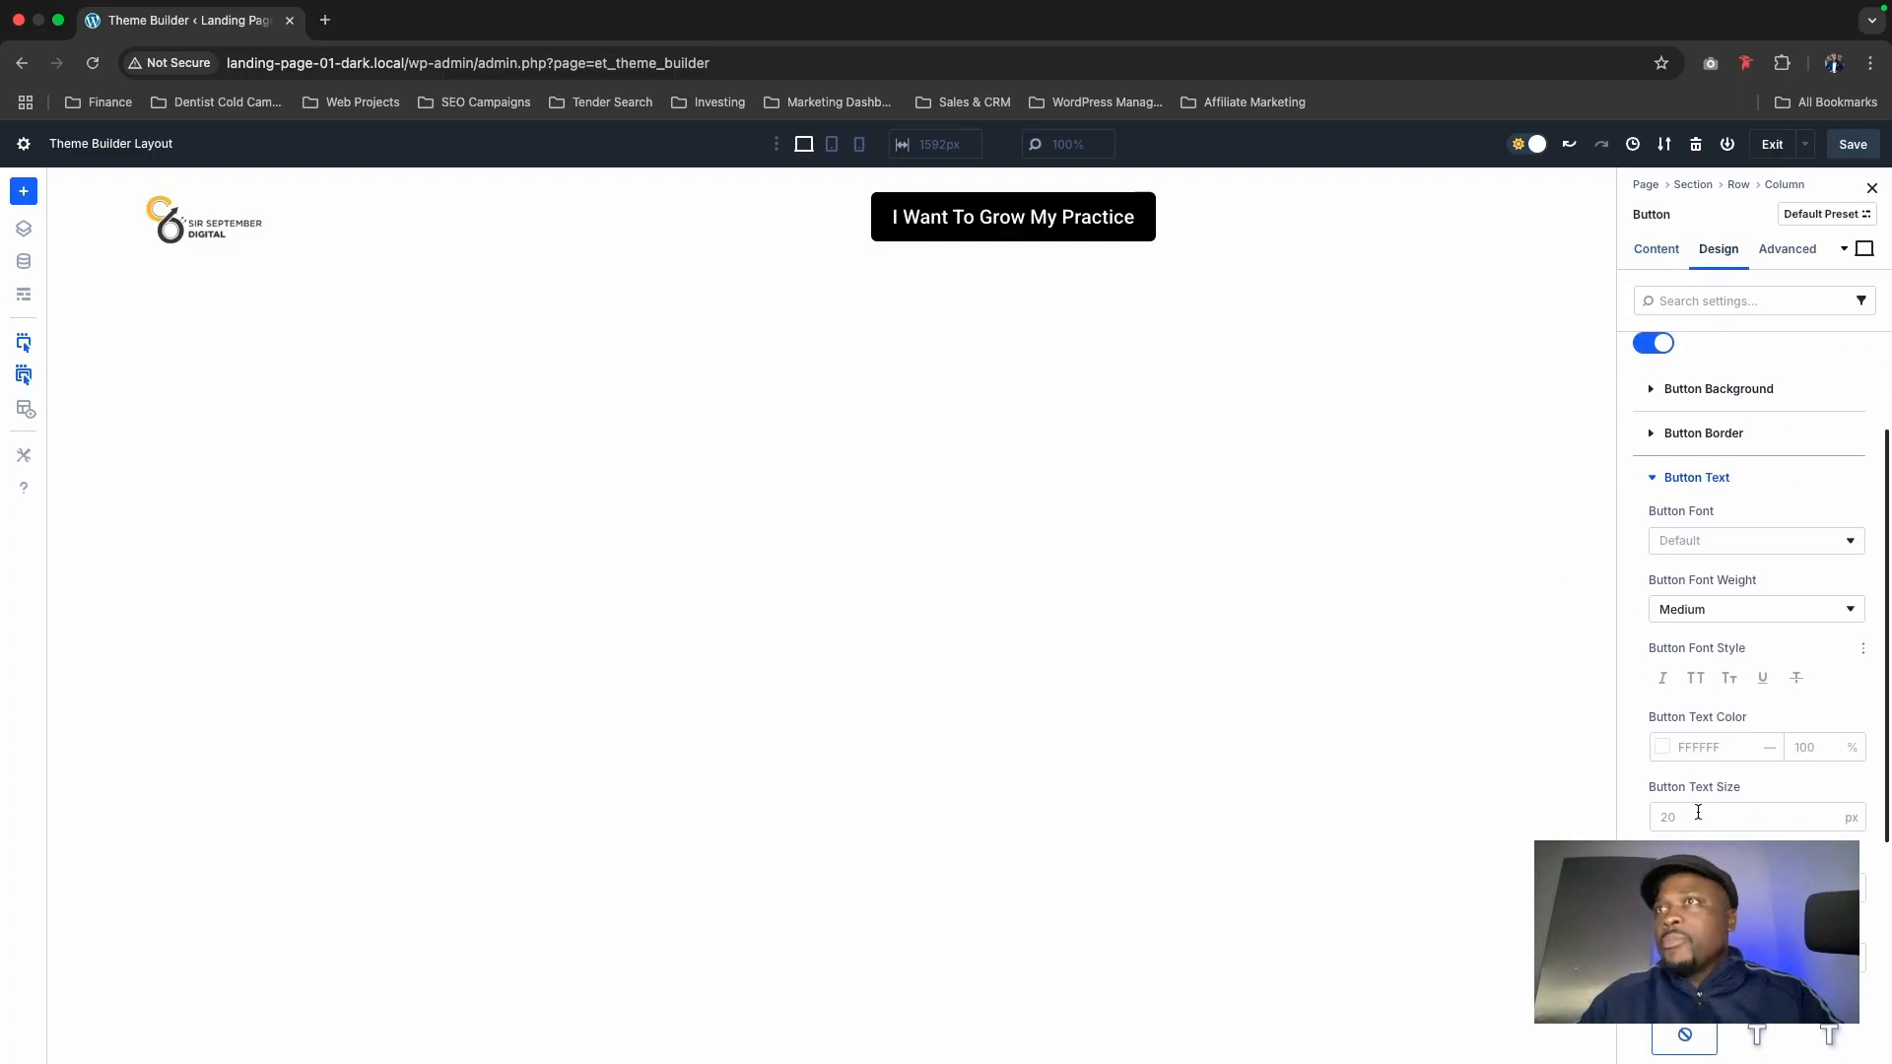
pyautogui.click(1829, 823)
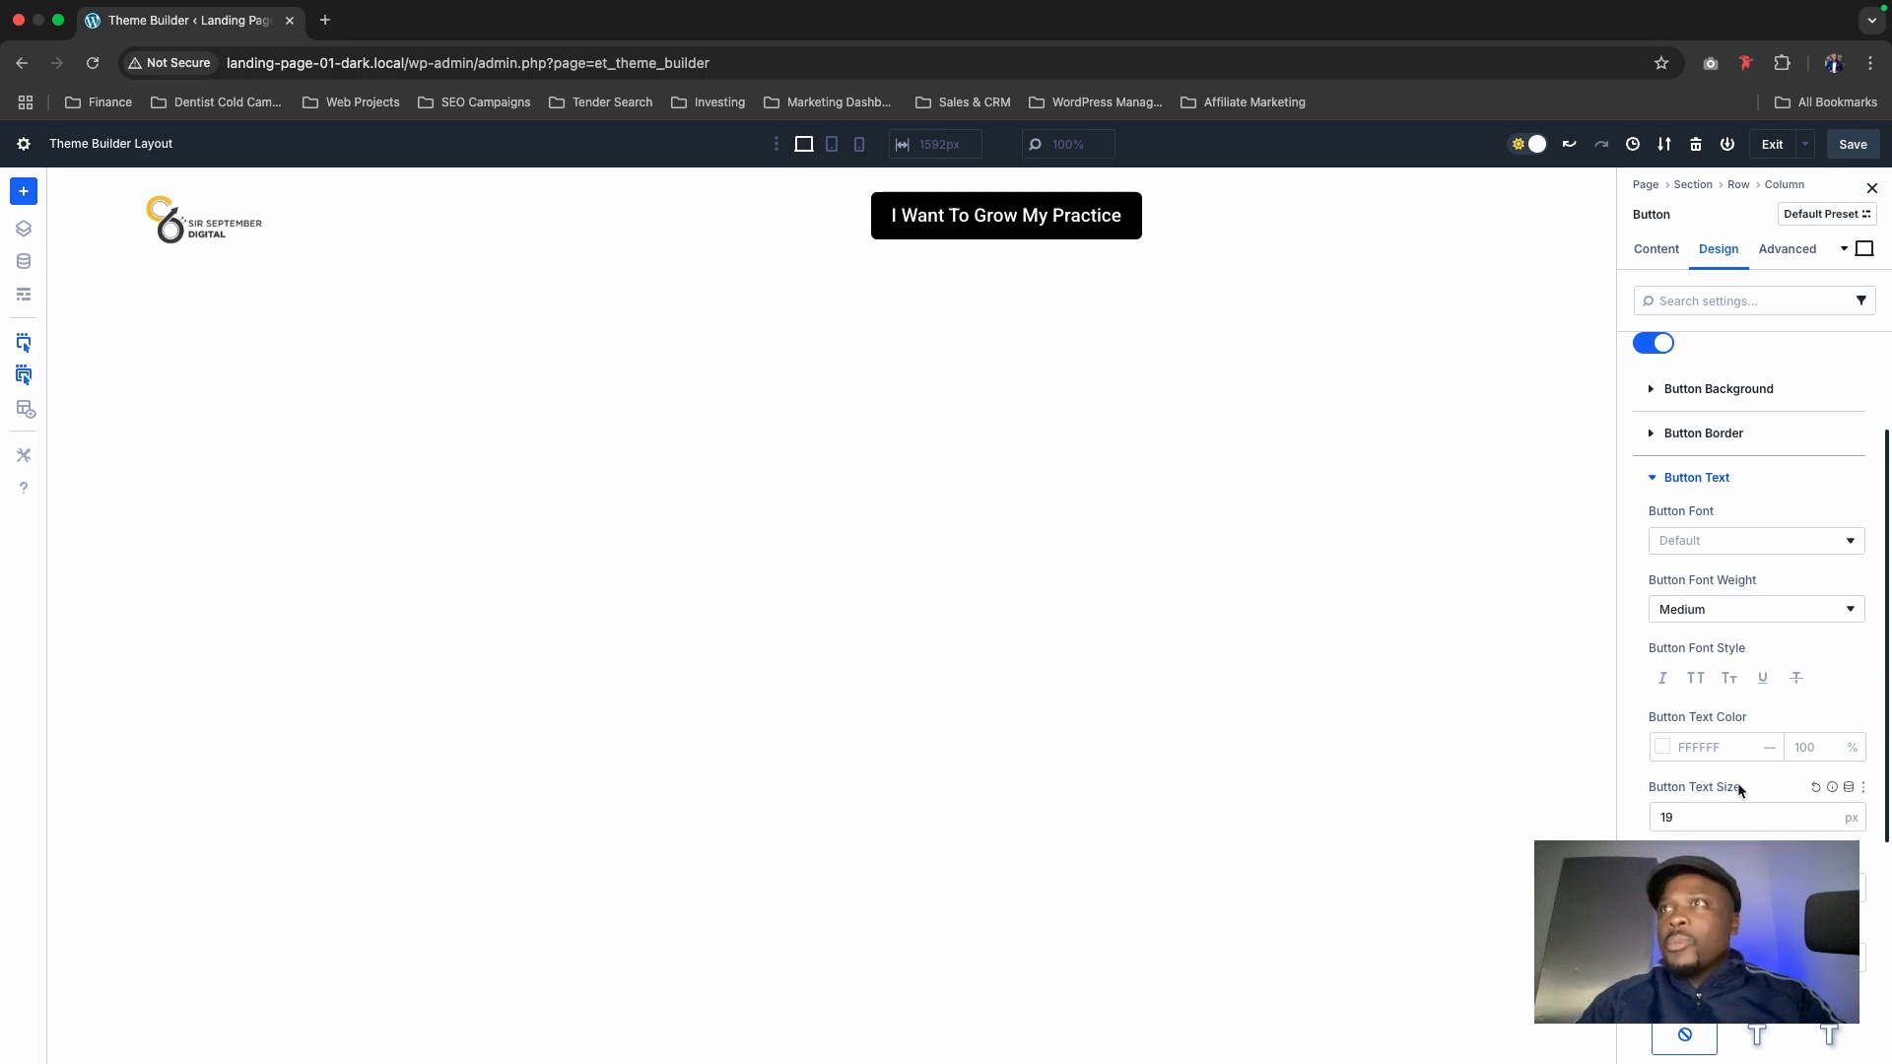
# Step: Reduce the header button's text size to 18 px
pyautogui.click(1828, 823)
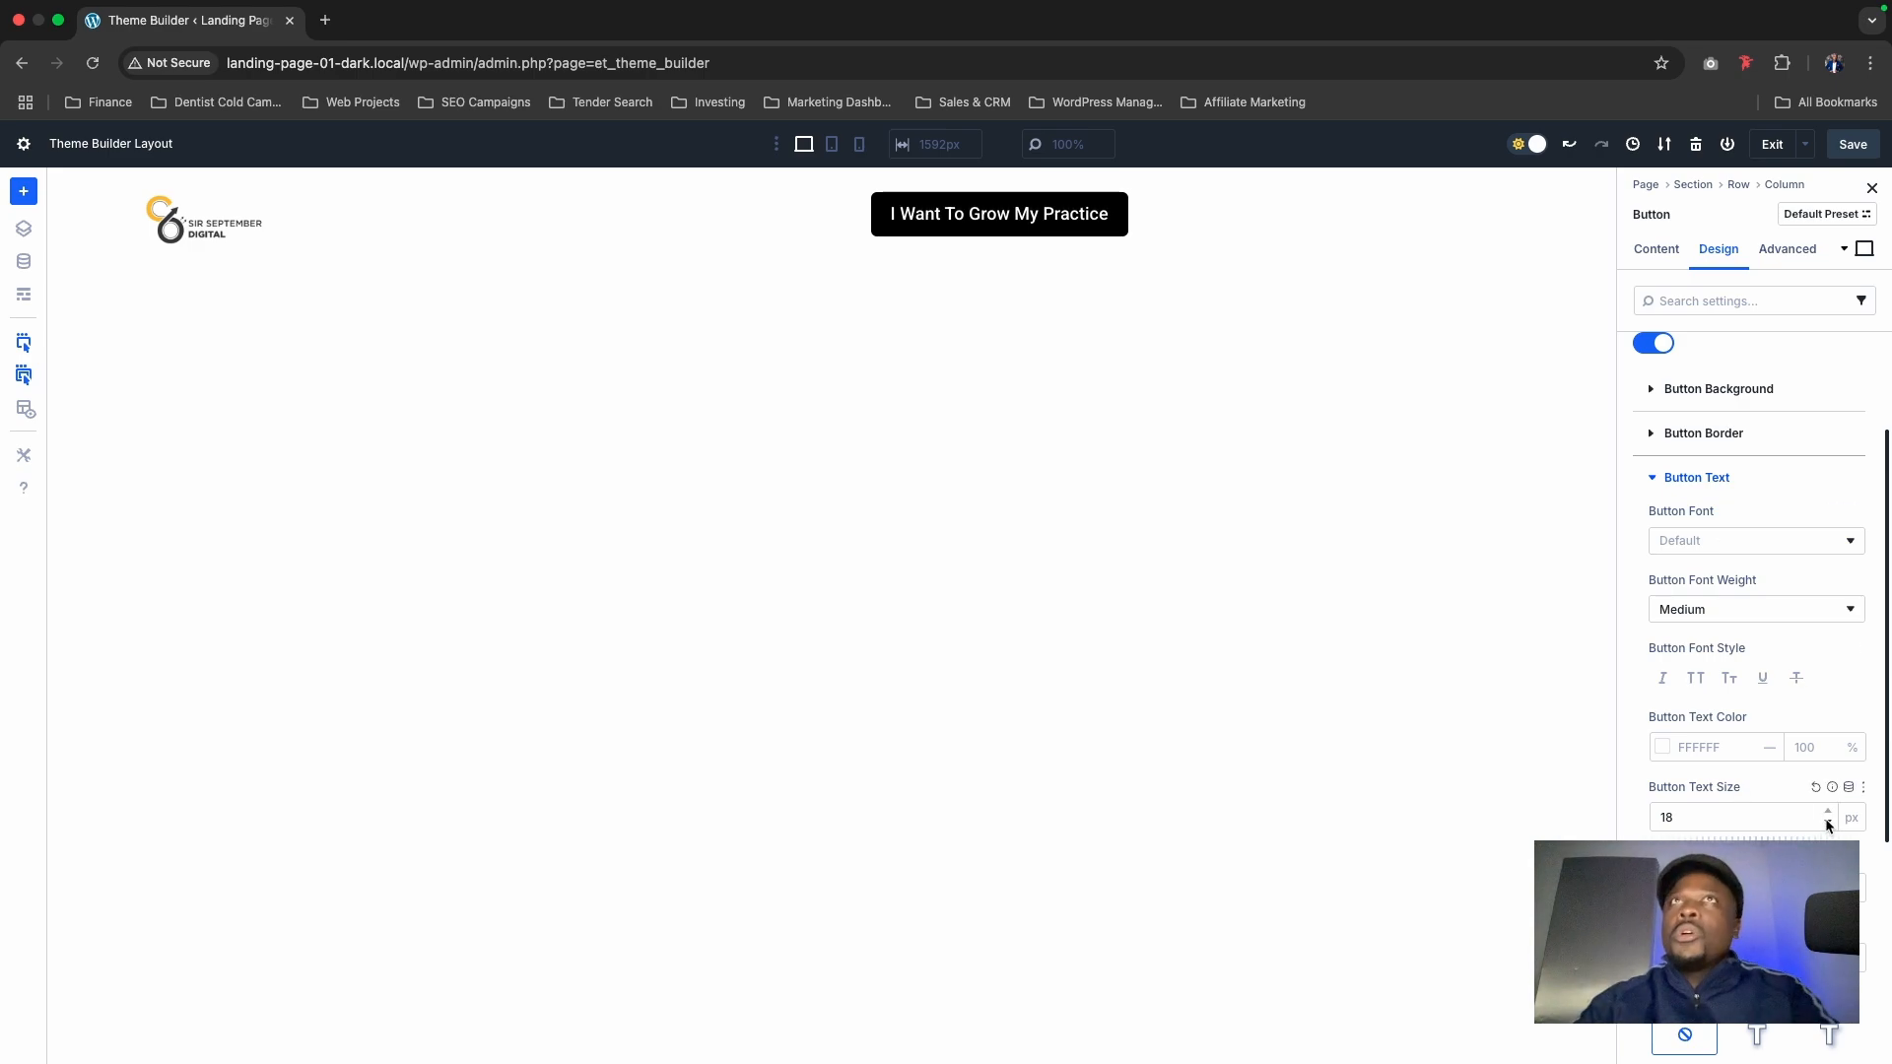
# Step: Set the header button's alignment to the right of its column and save the layout
pyautogui.scroll(2, 1723, 389)
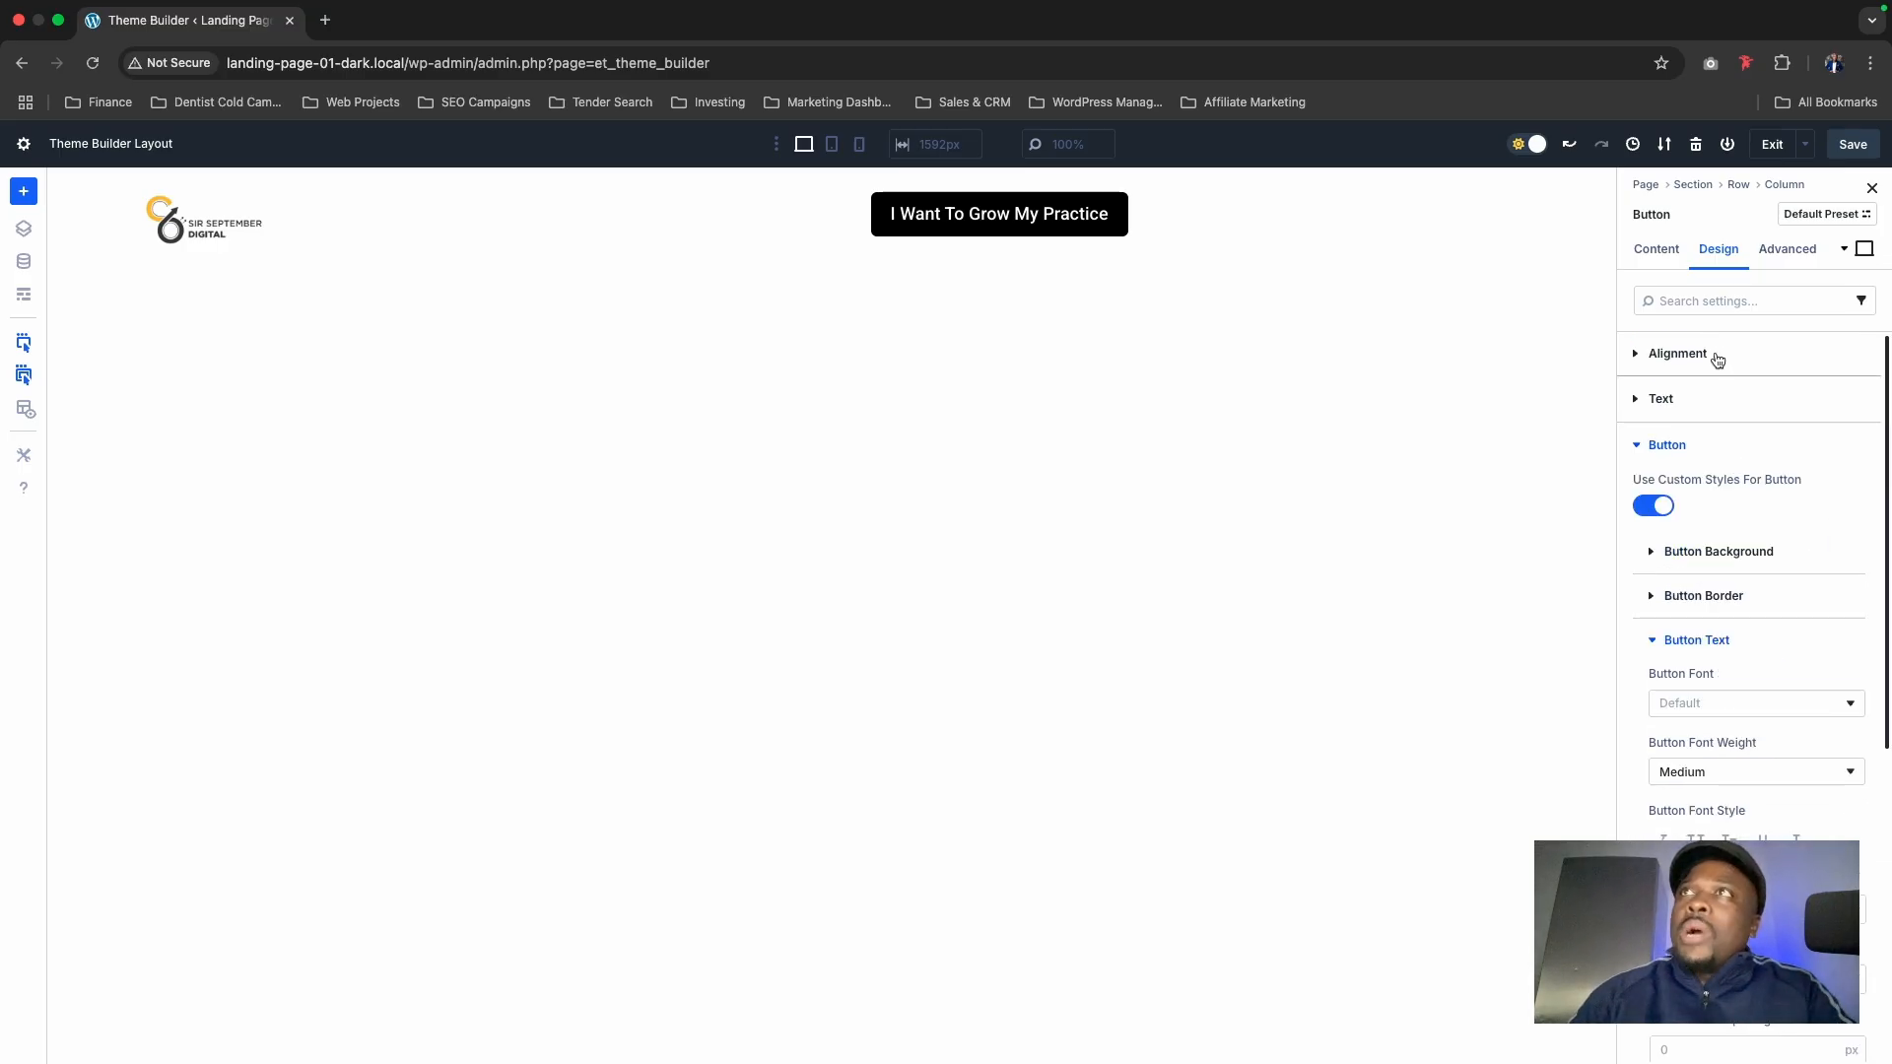
pyautogui.click(1679, 353)
pyautogui.click(1681, 417)
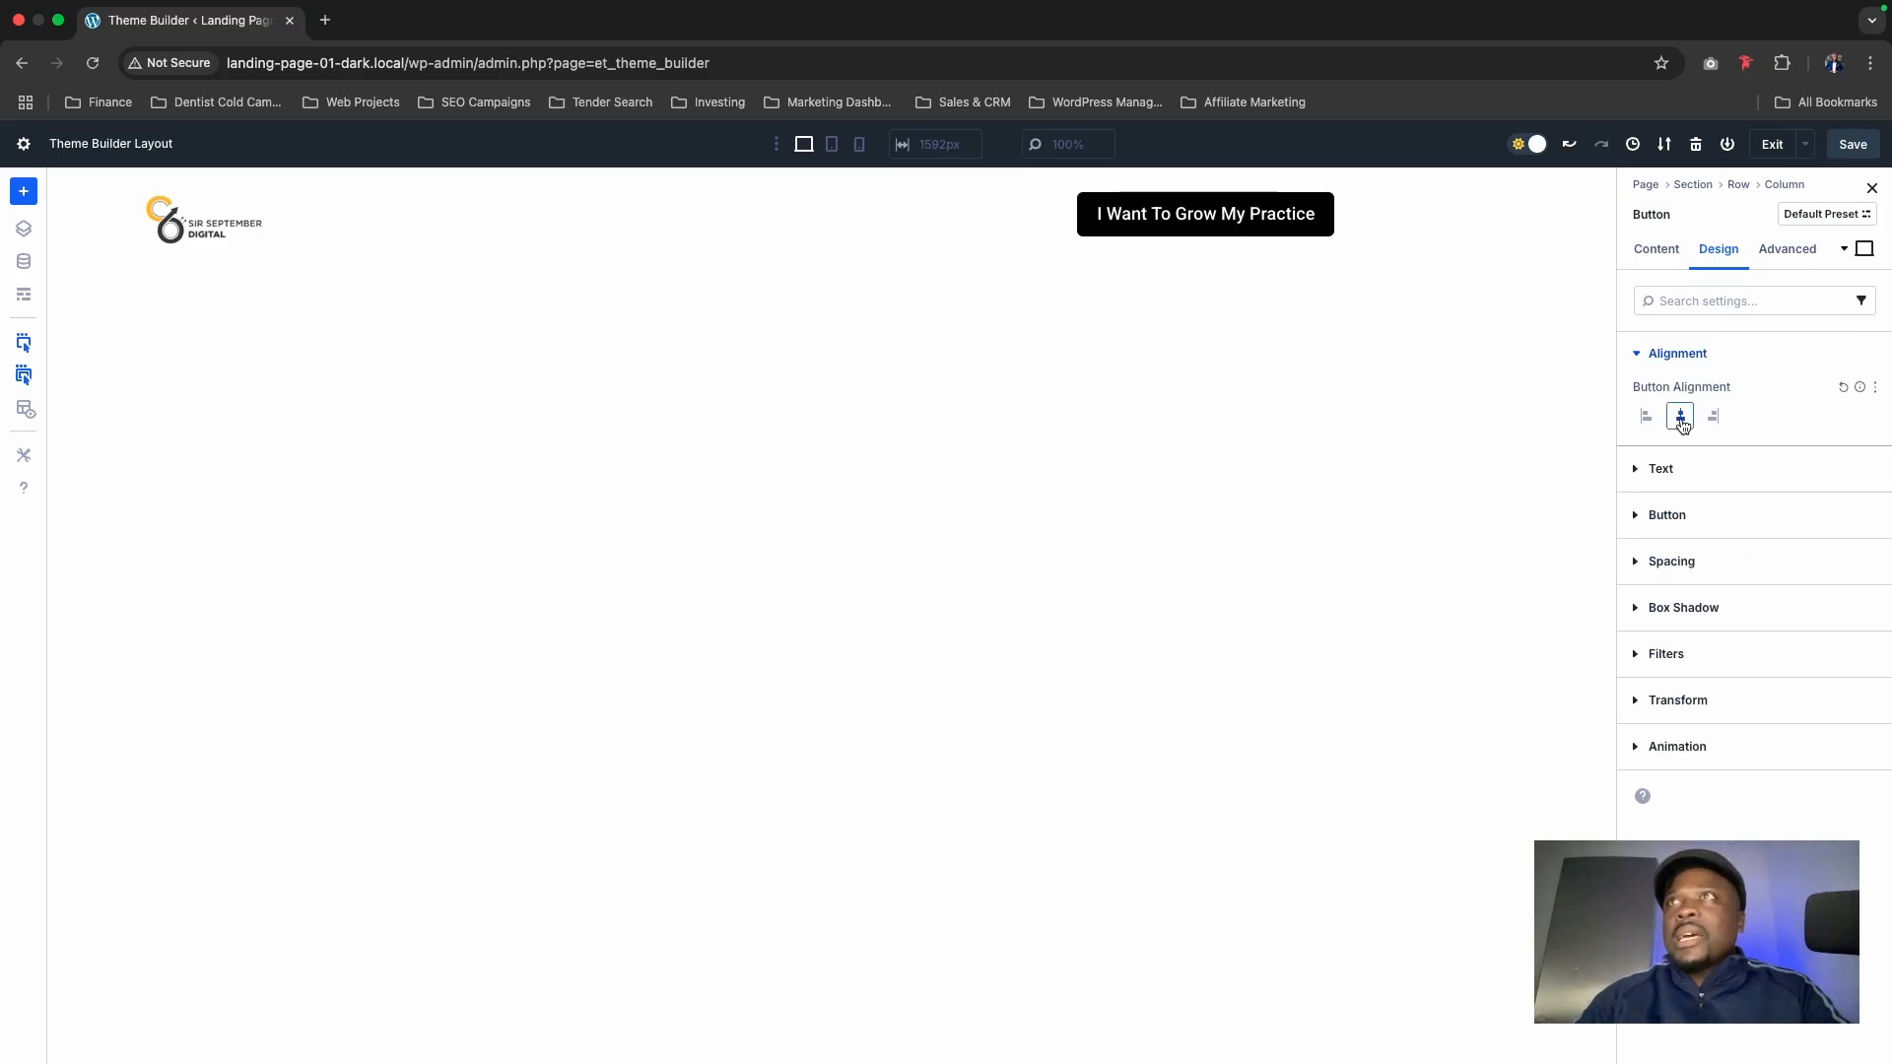
pyautogui.click(1713, 417)
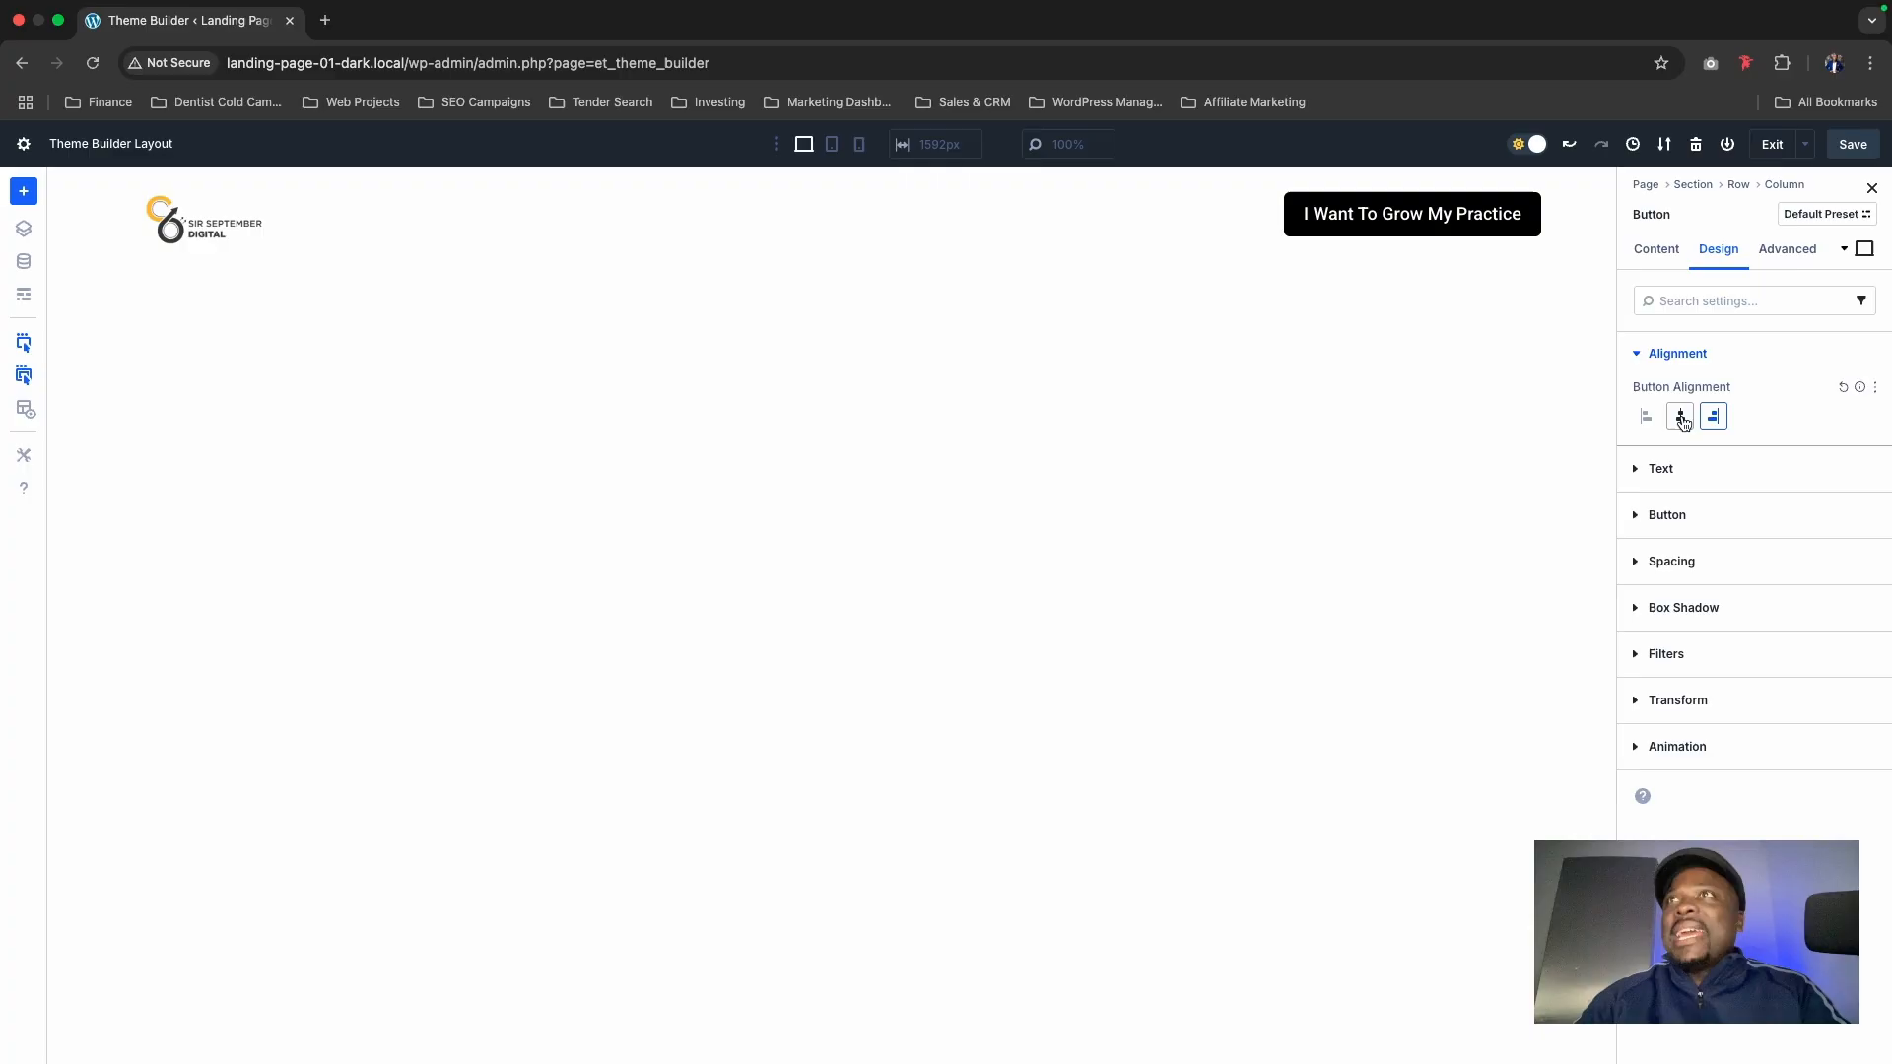
pyautogui.click(1647, 417)
pyautogui.click(1681, 416)
pyautogui.click(1714, 417)
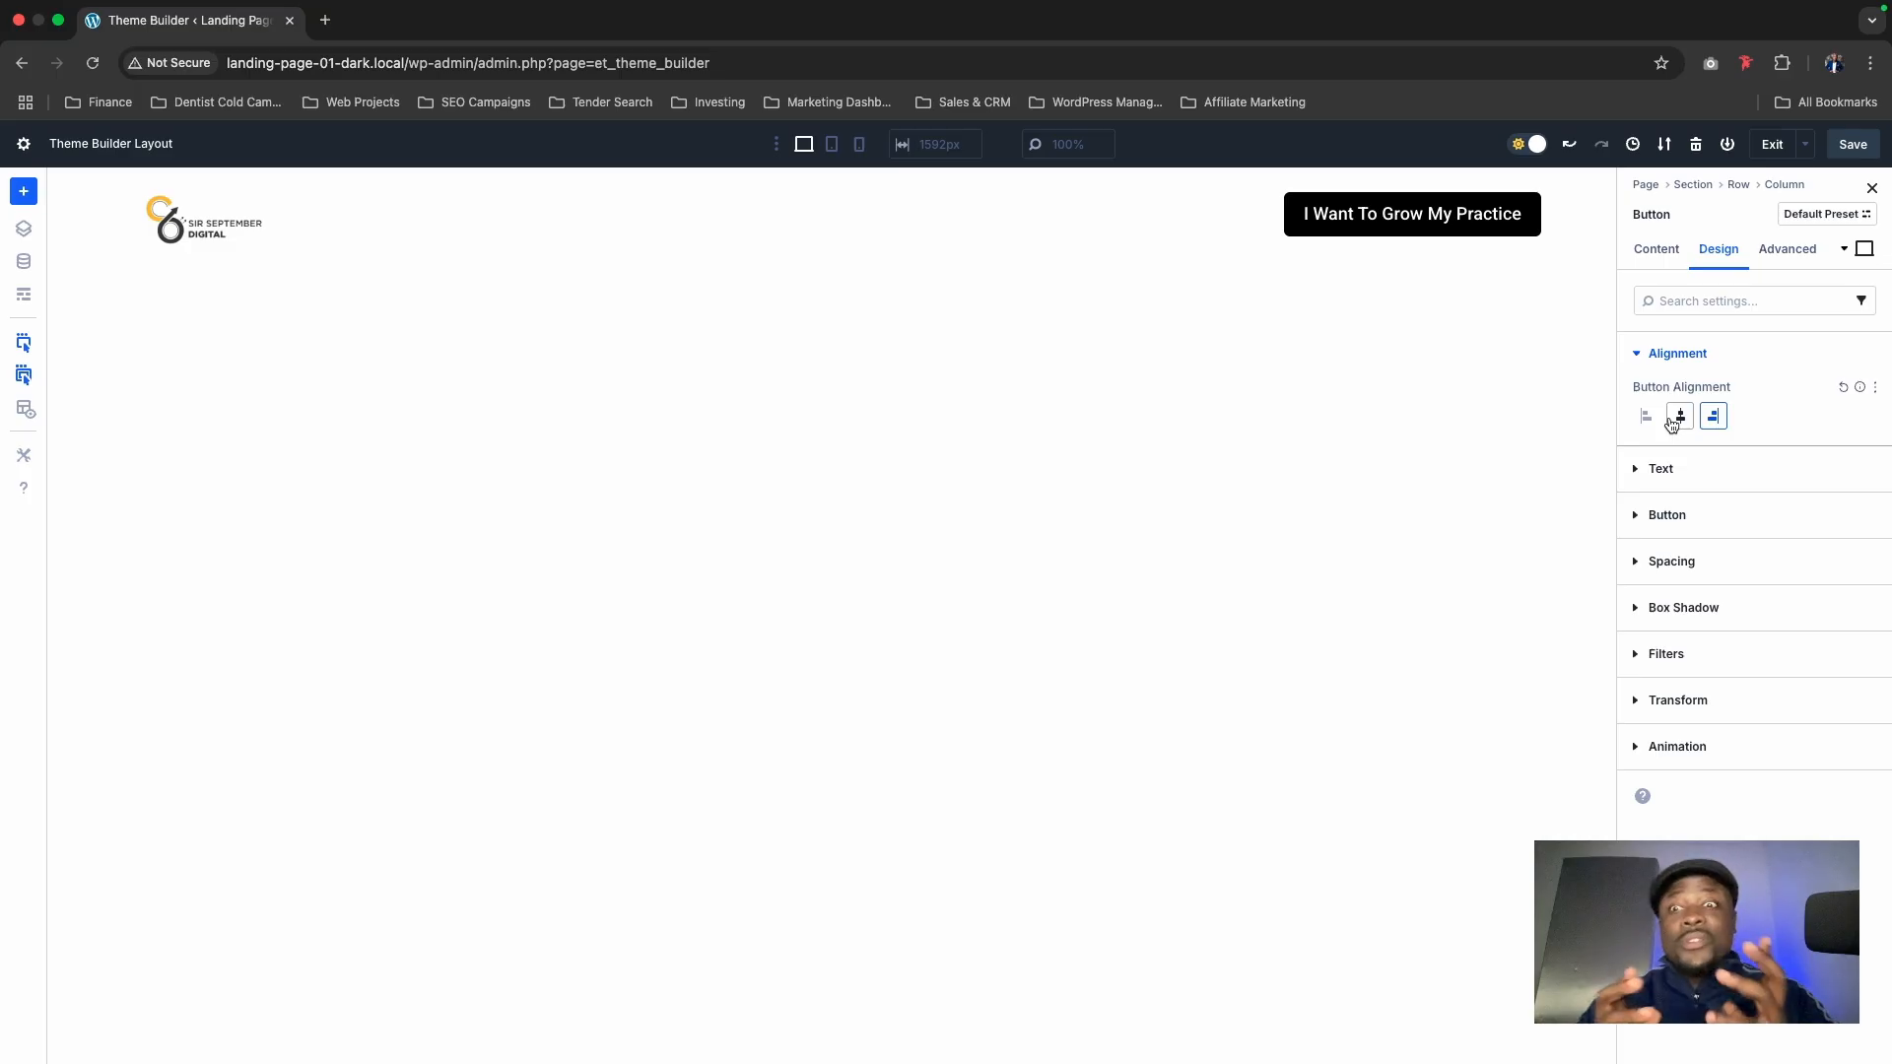
pyautogui.click(1851, 148)
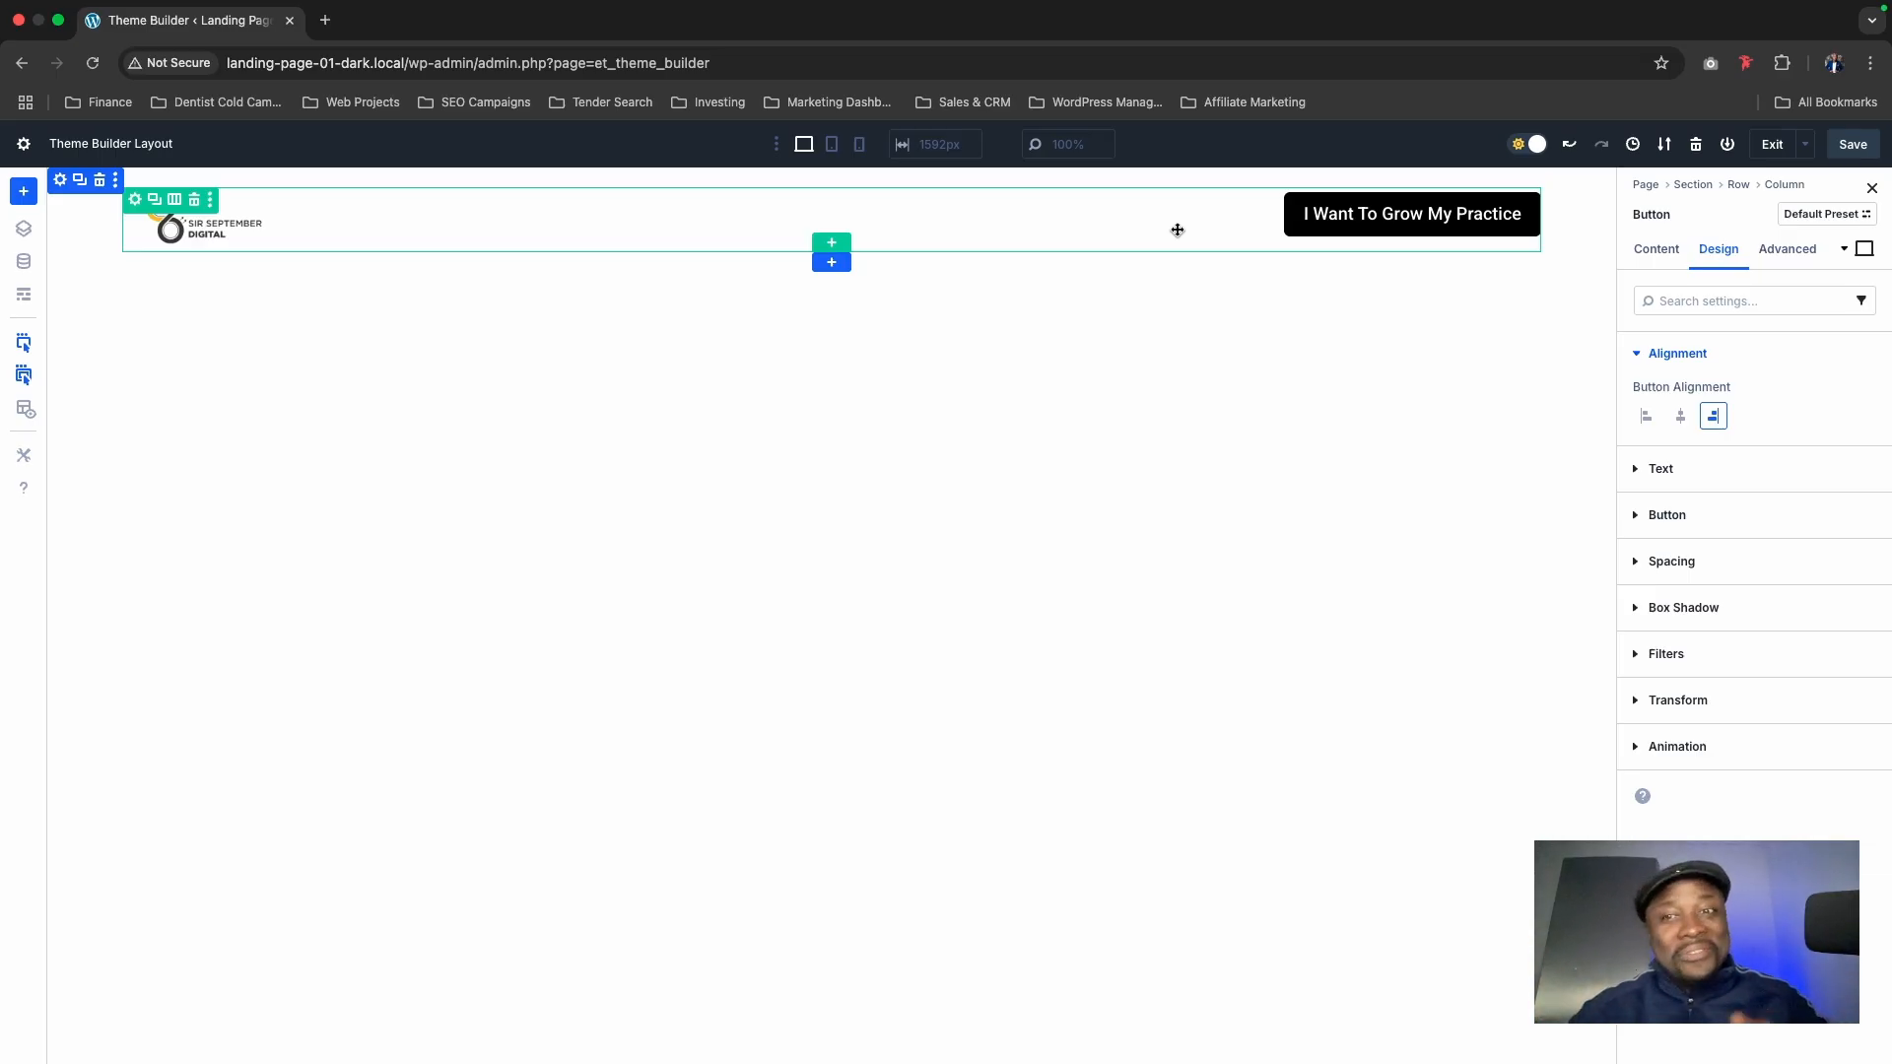
# Step: Open the layout design settings of the header row
pyautogui.click(137, 204)
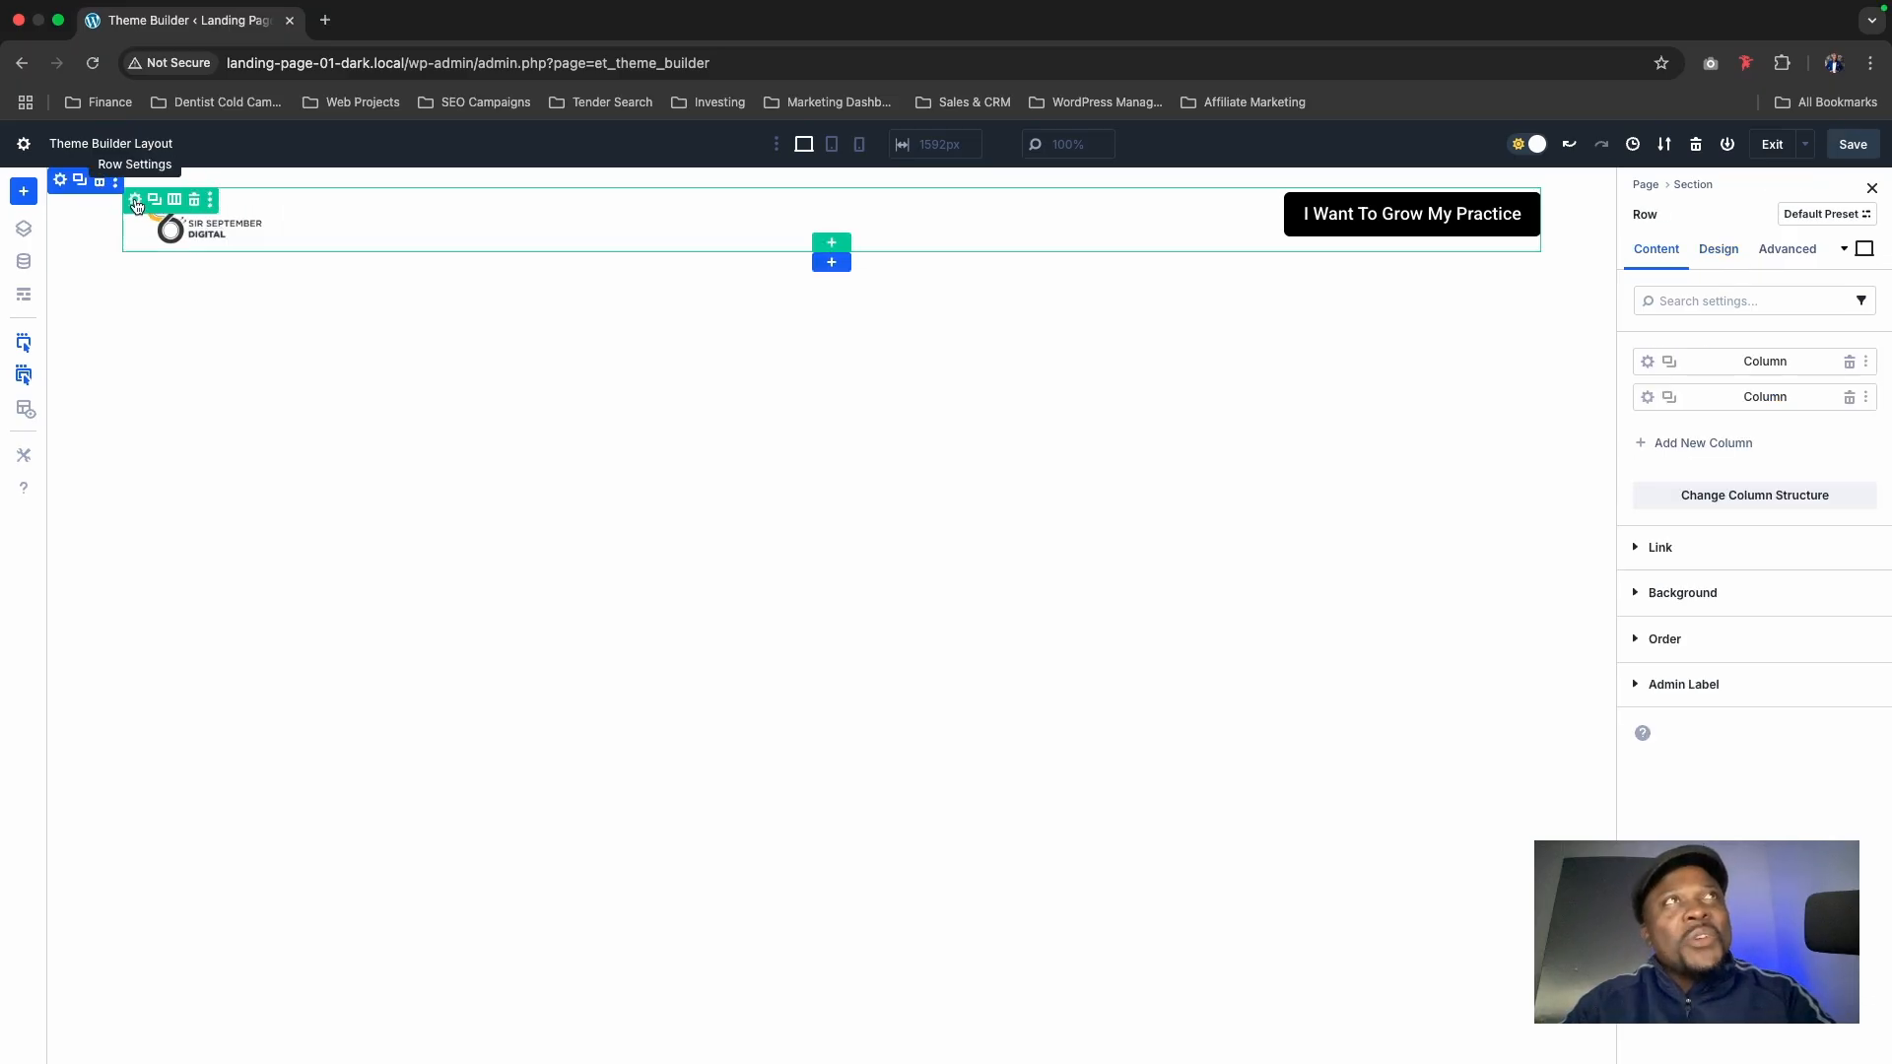
pyautogui.click(1722, 252)
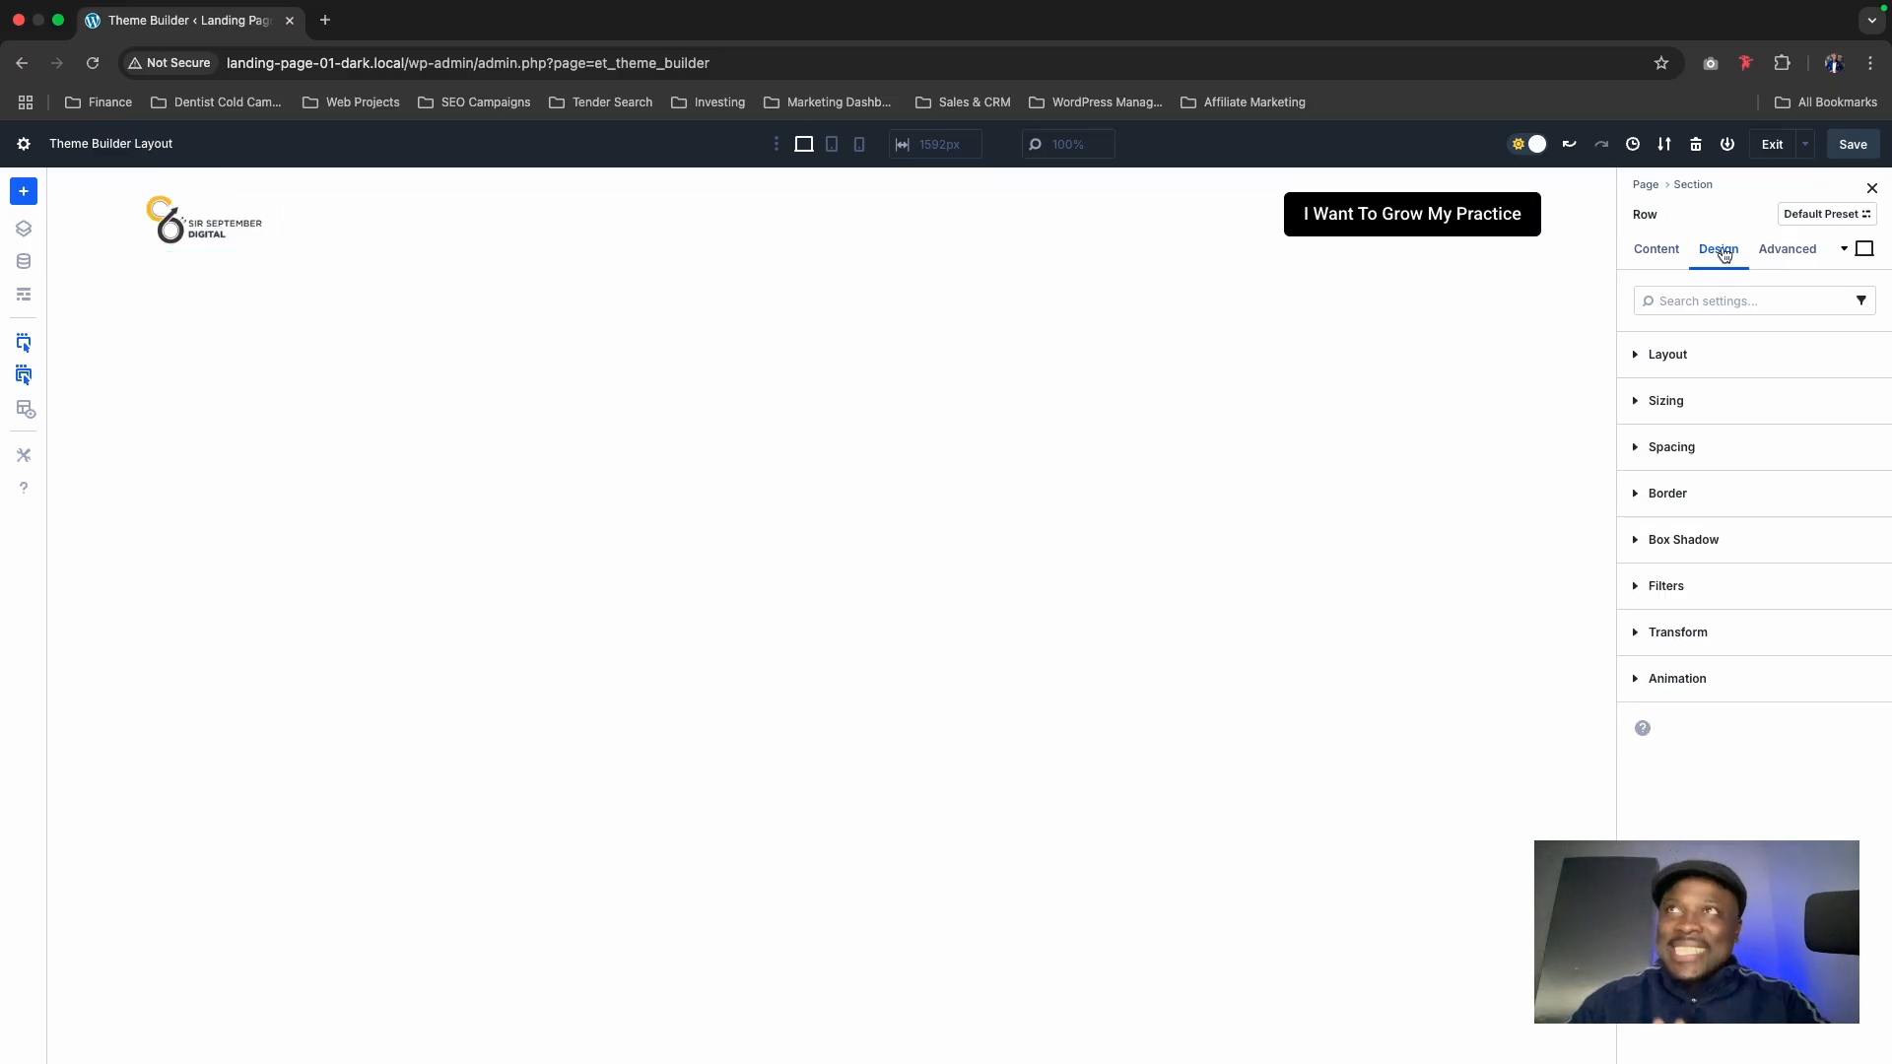
pyautogui.click(1701, 355)
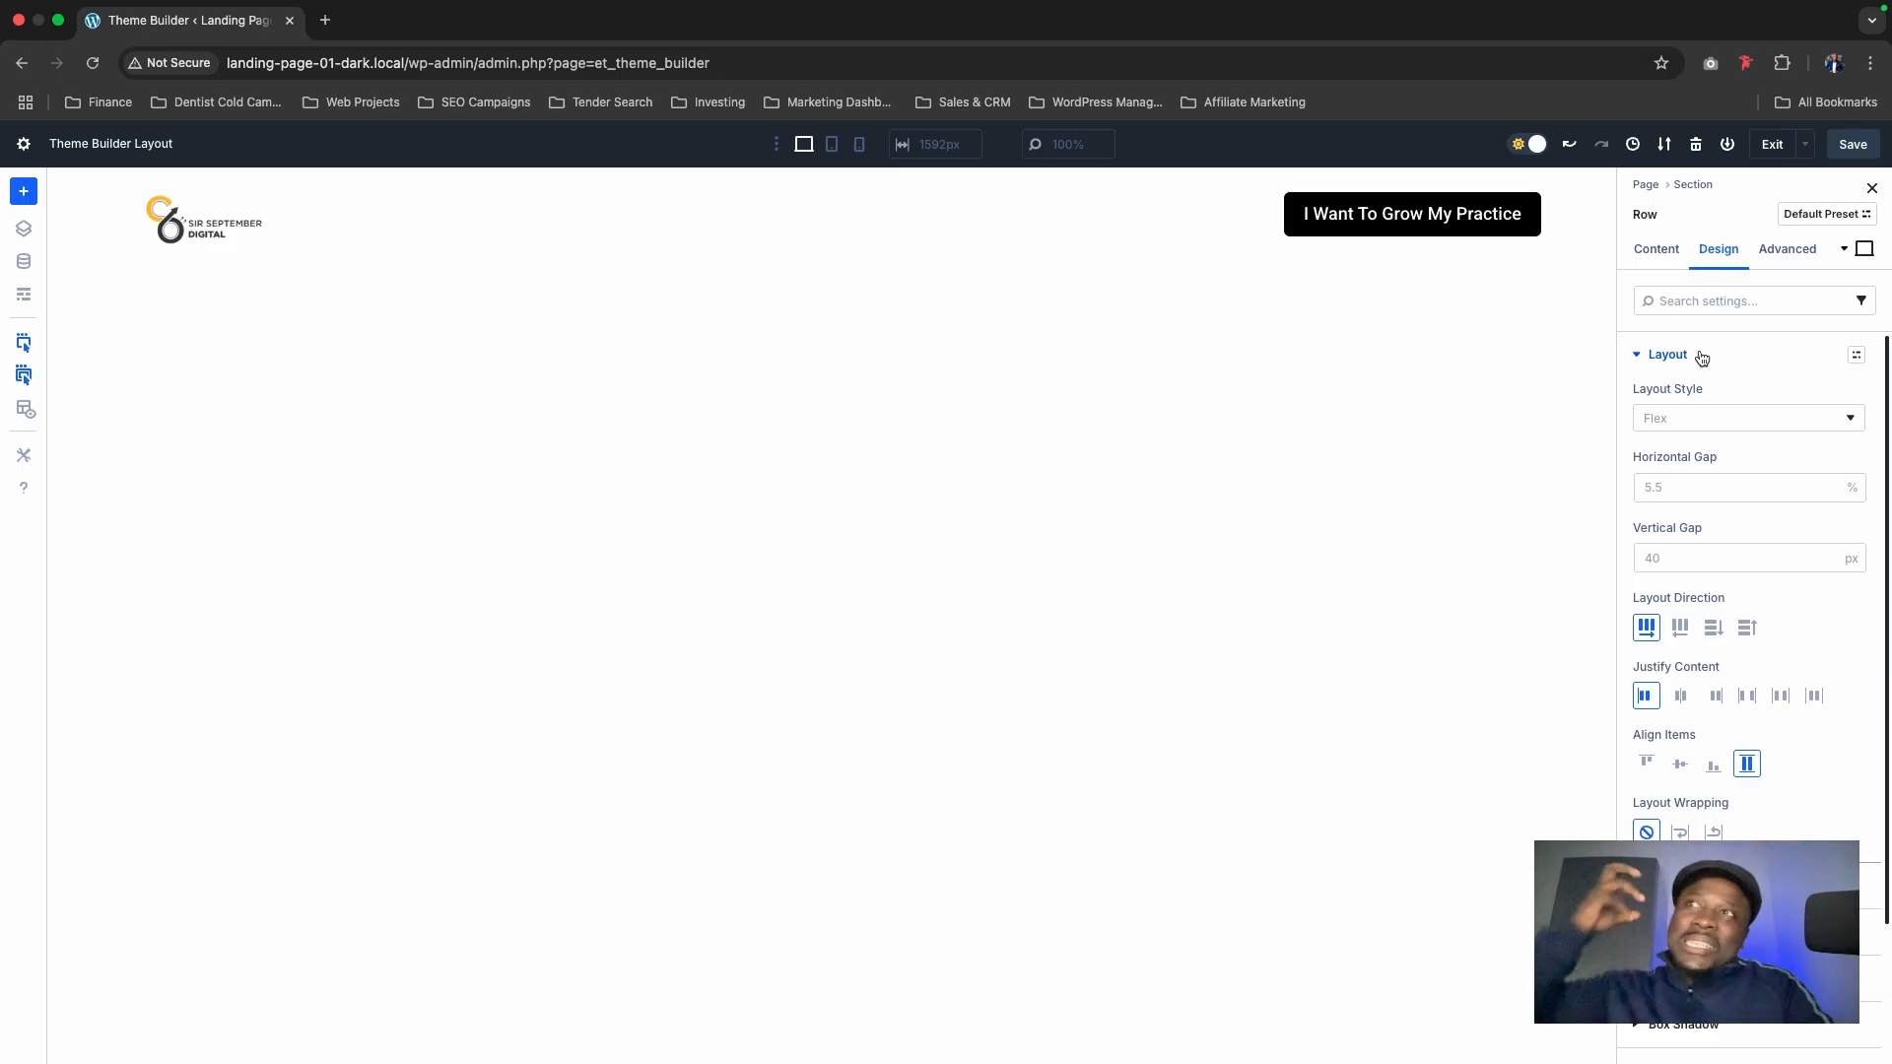
# Step: Try the Column, Column Reverse and Row Reverse layout directions on the header row, and return it to Row
pyautogui.click(1712, 631)
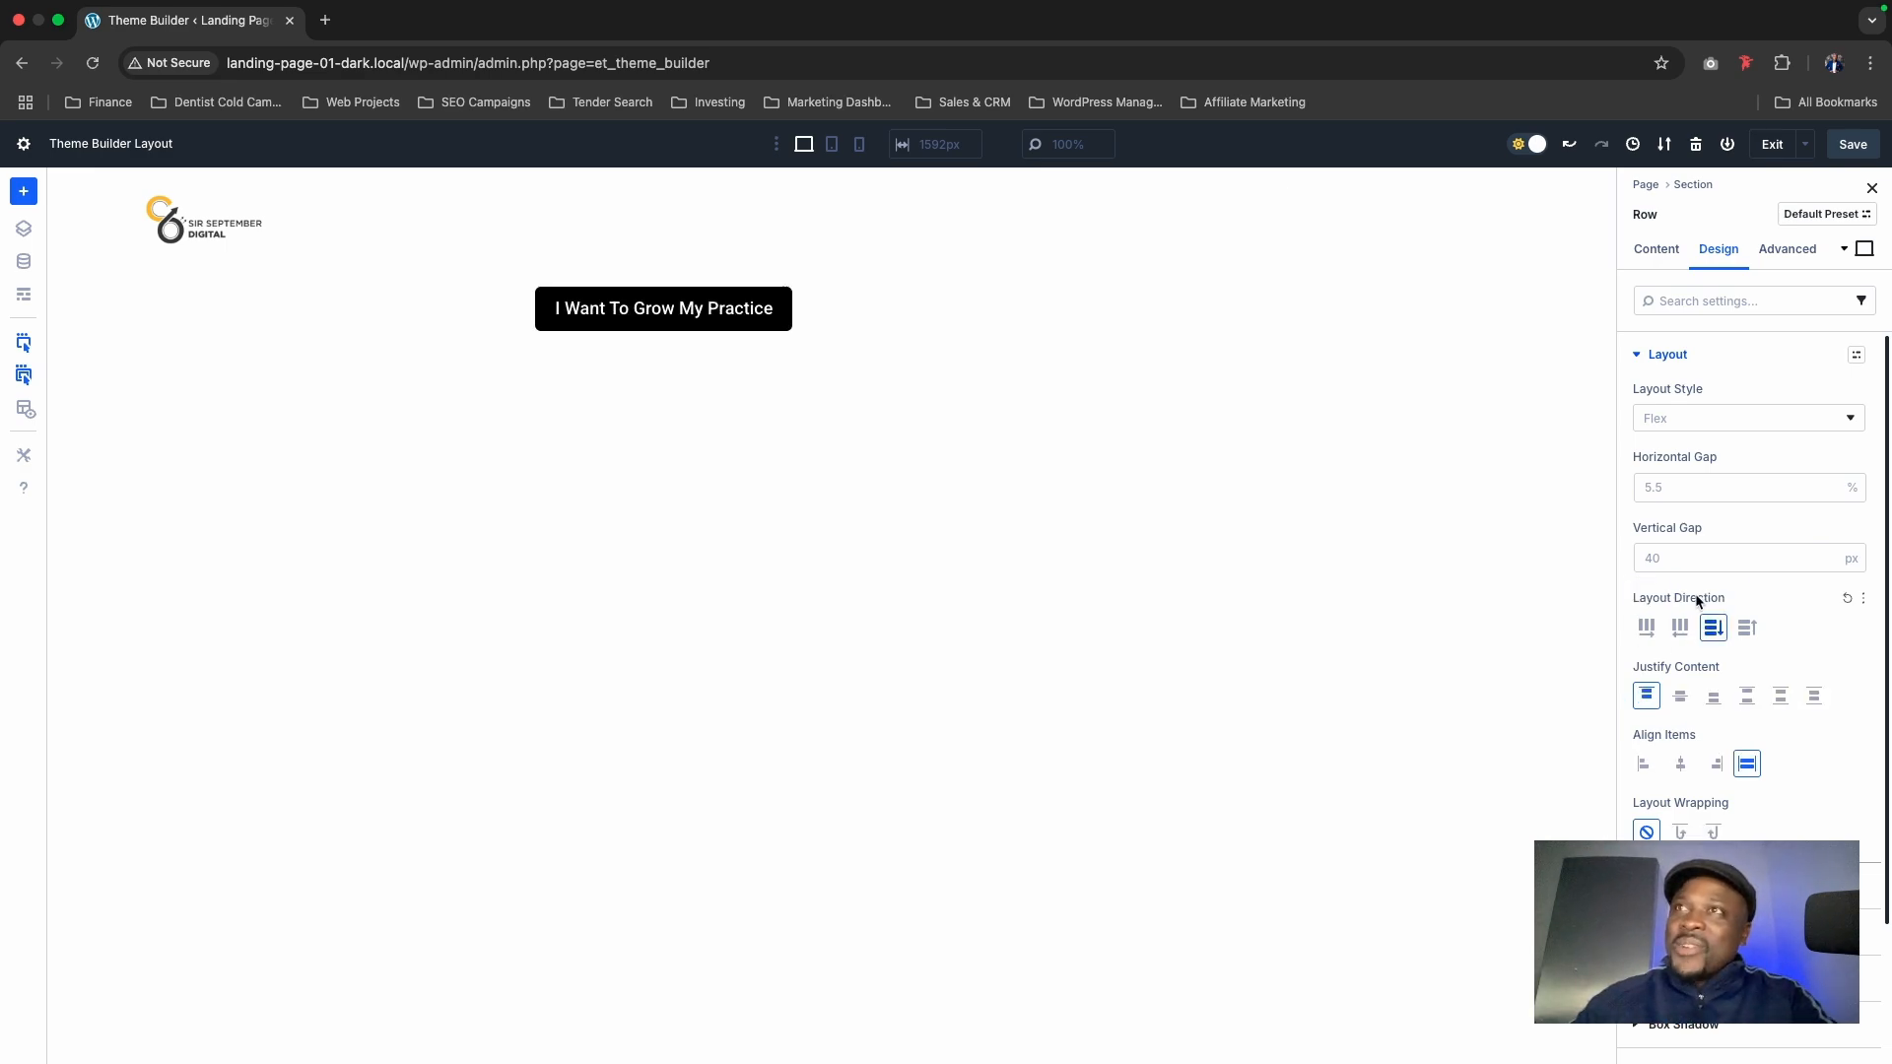
pyautogui.click(1749, 636)
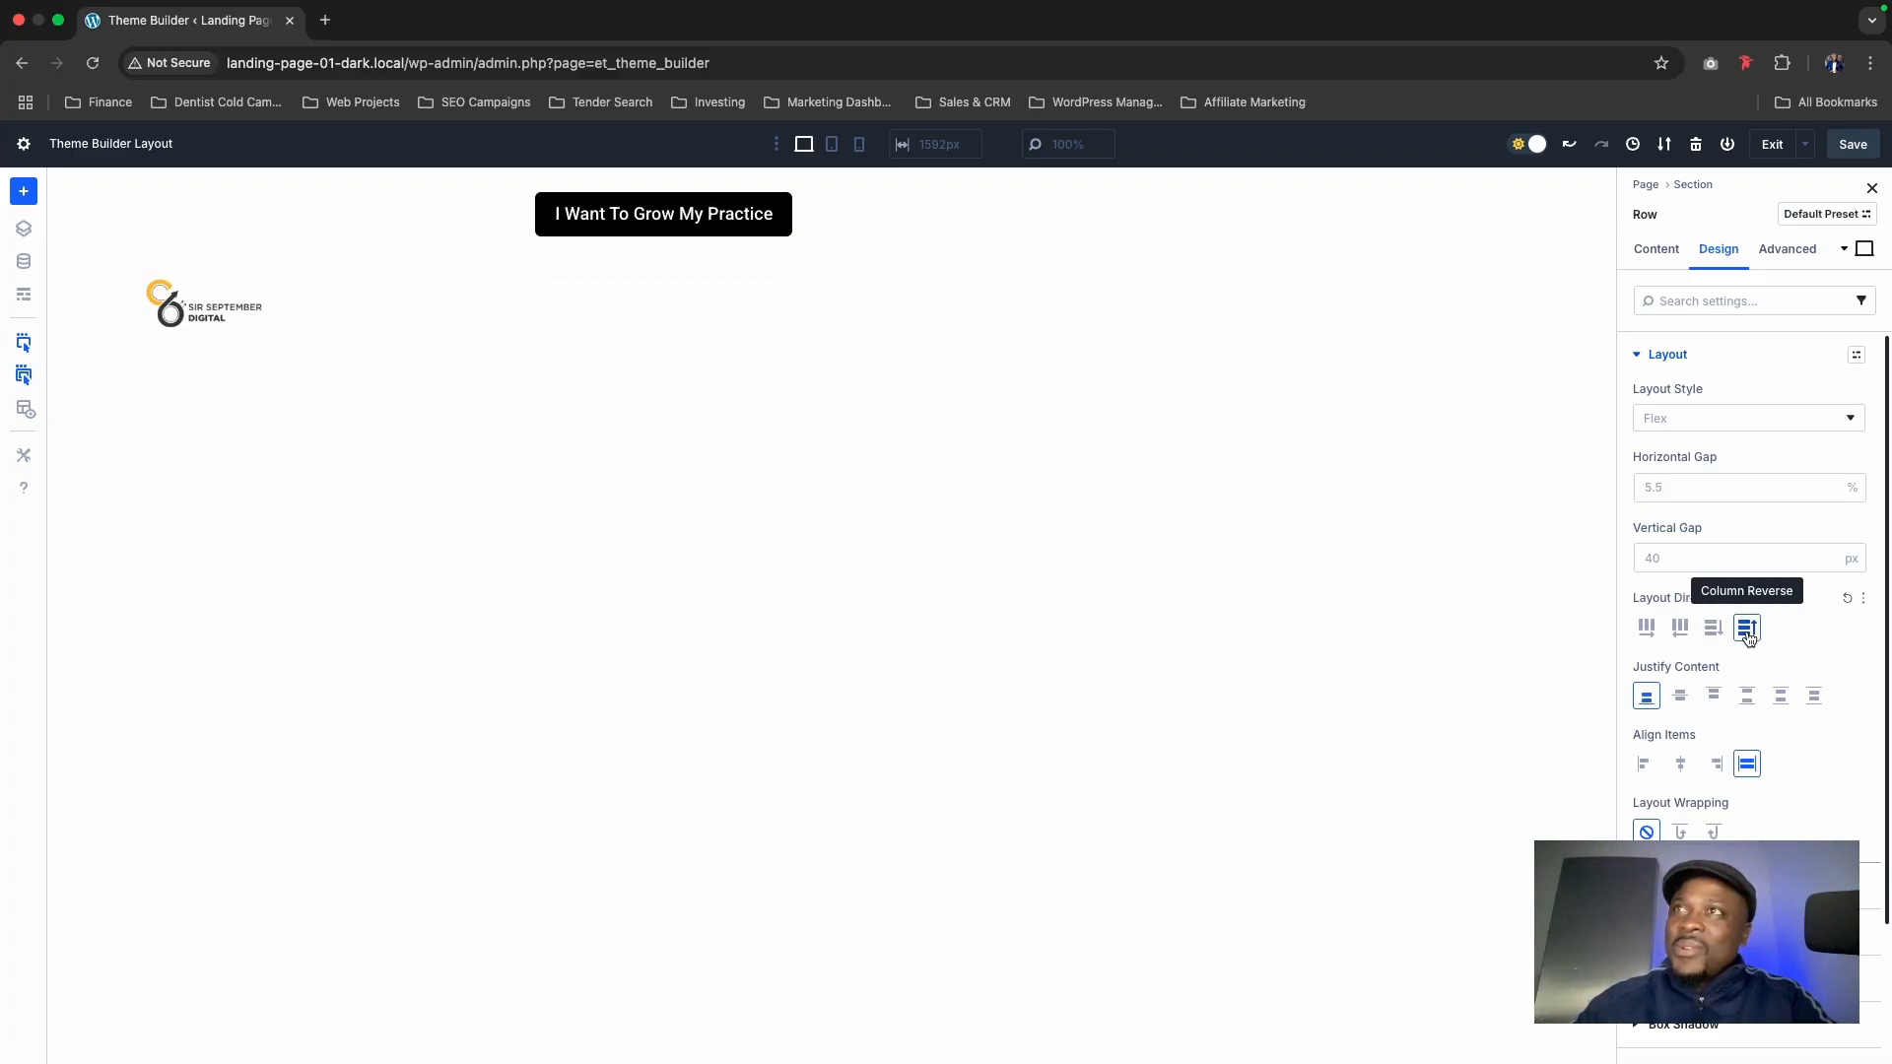
pyautogui.click(1680, 631)
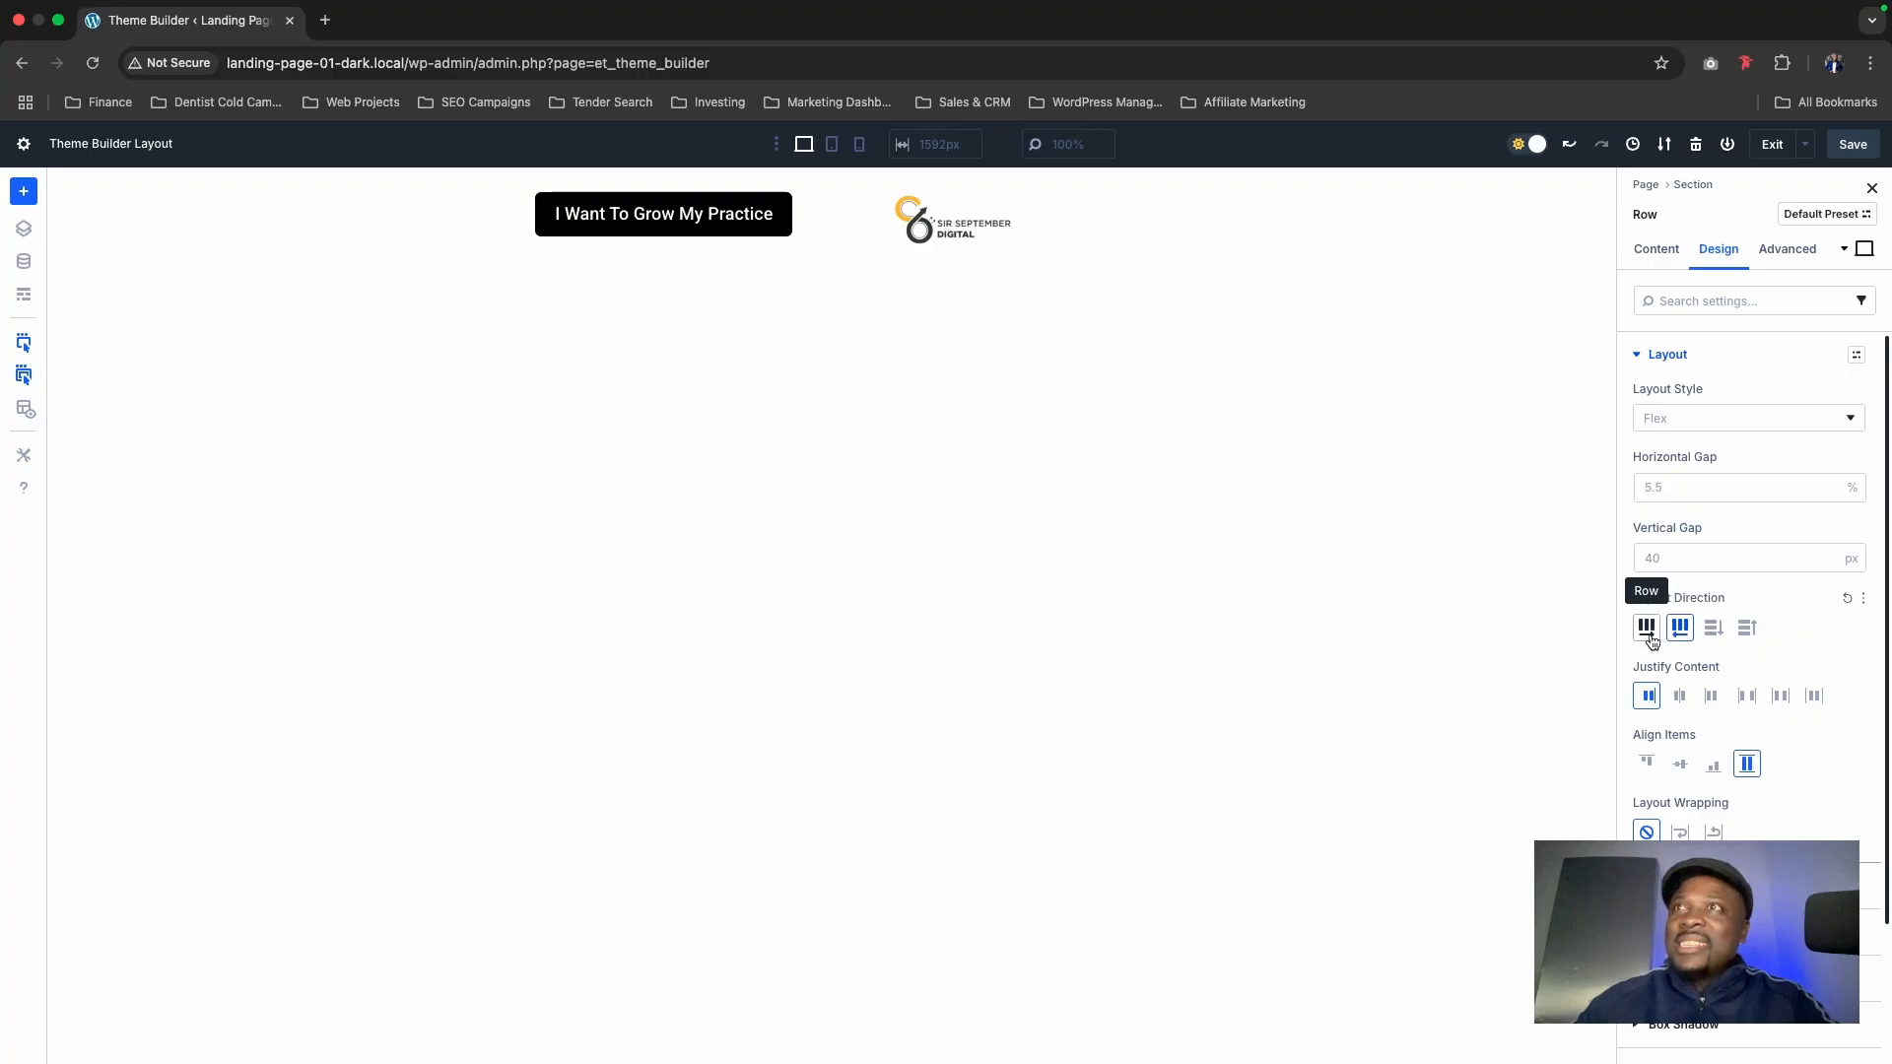
pyautogui.click(1645, 636)
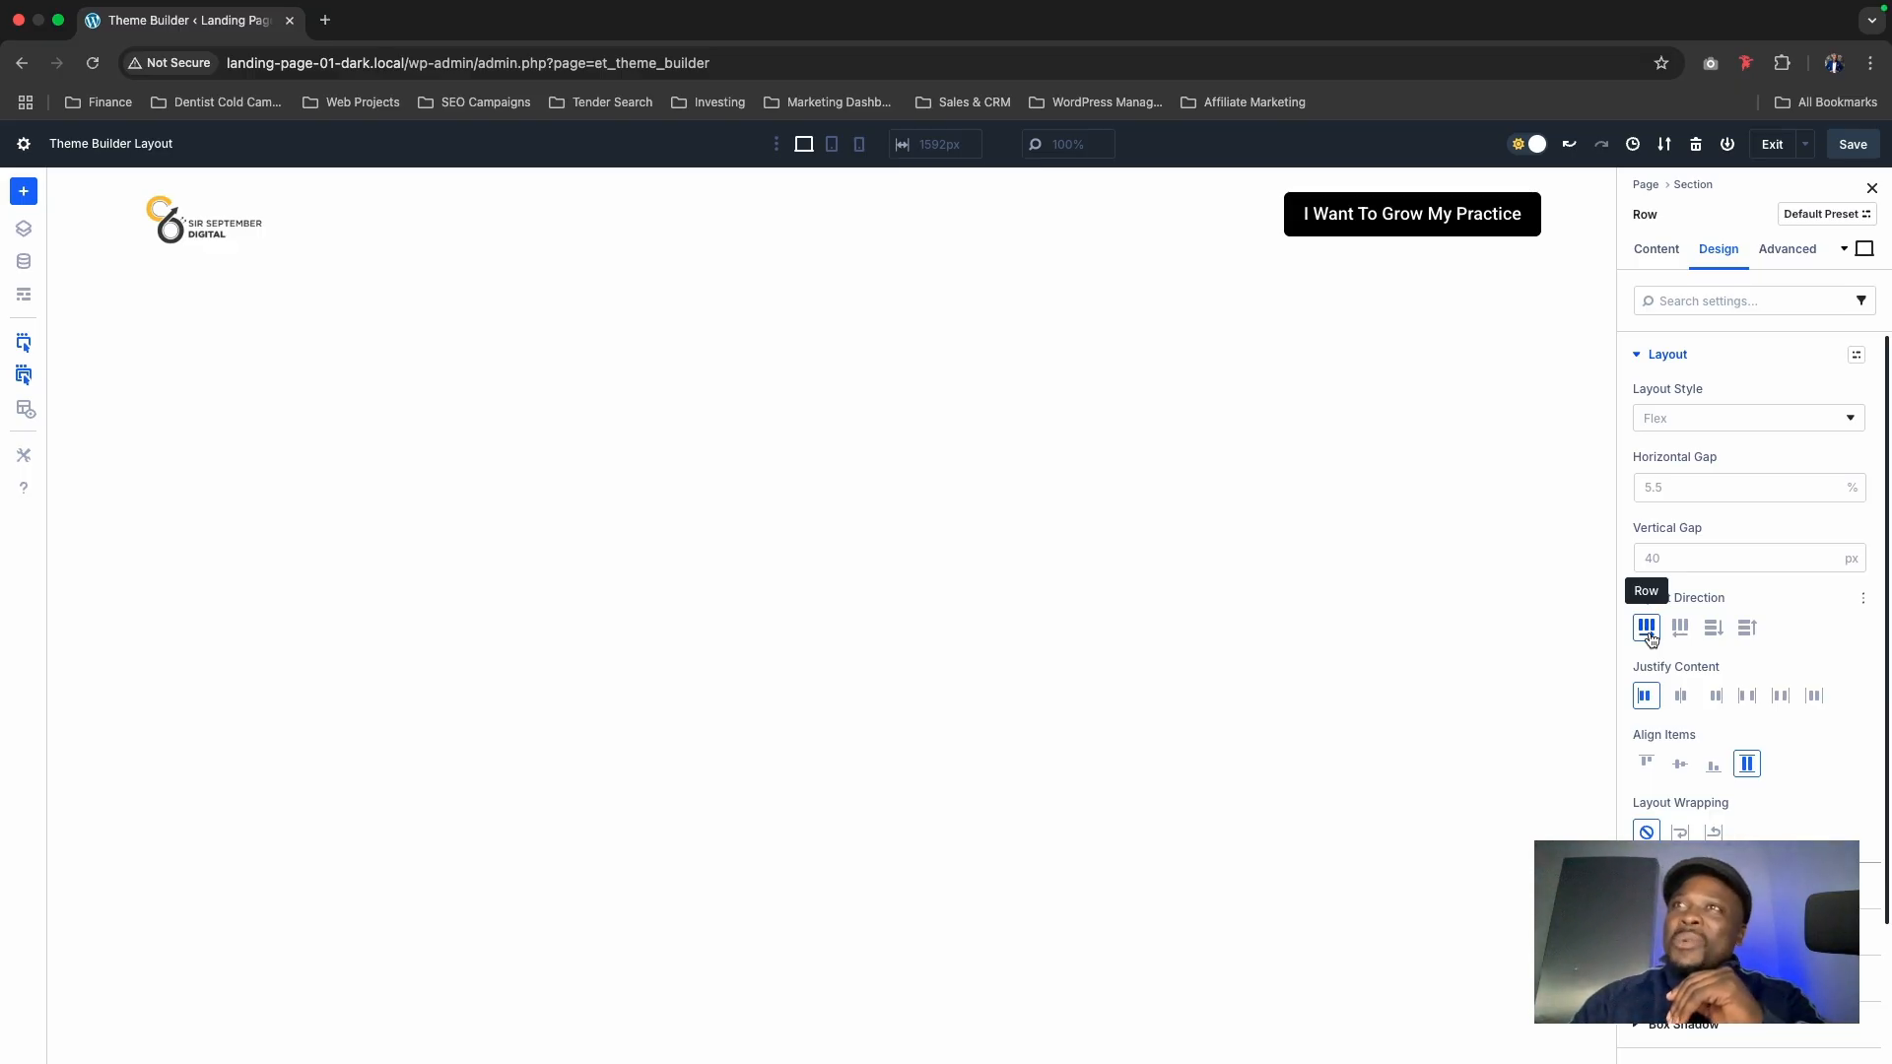
# Step: Set the header row's Align Items option to Center and save the layout
pyautogui.click(1680, 765)
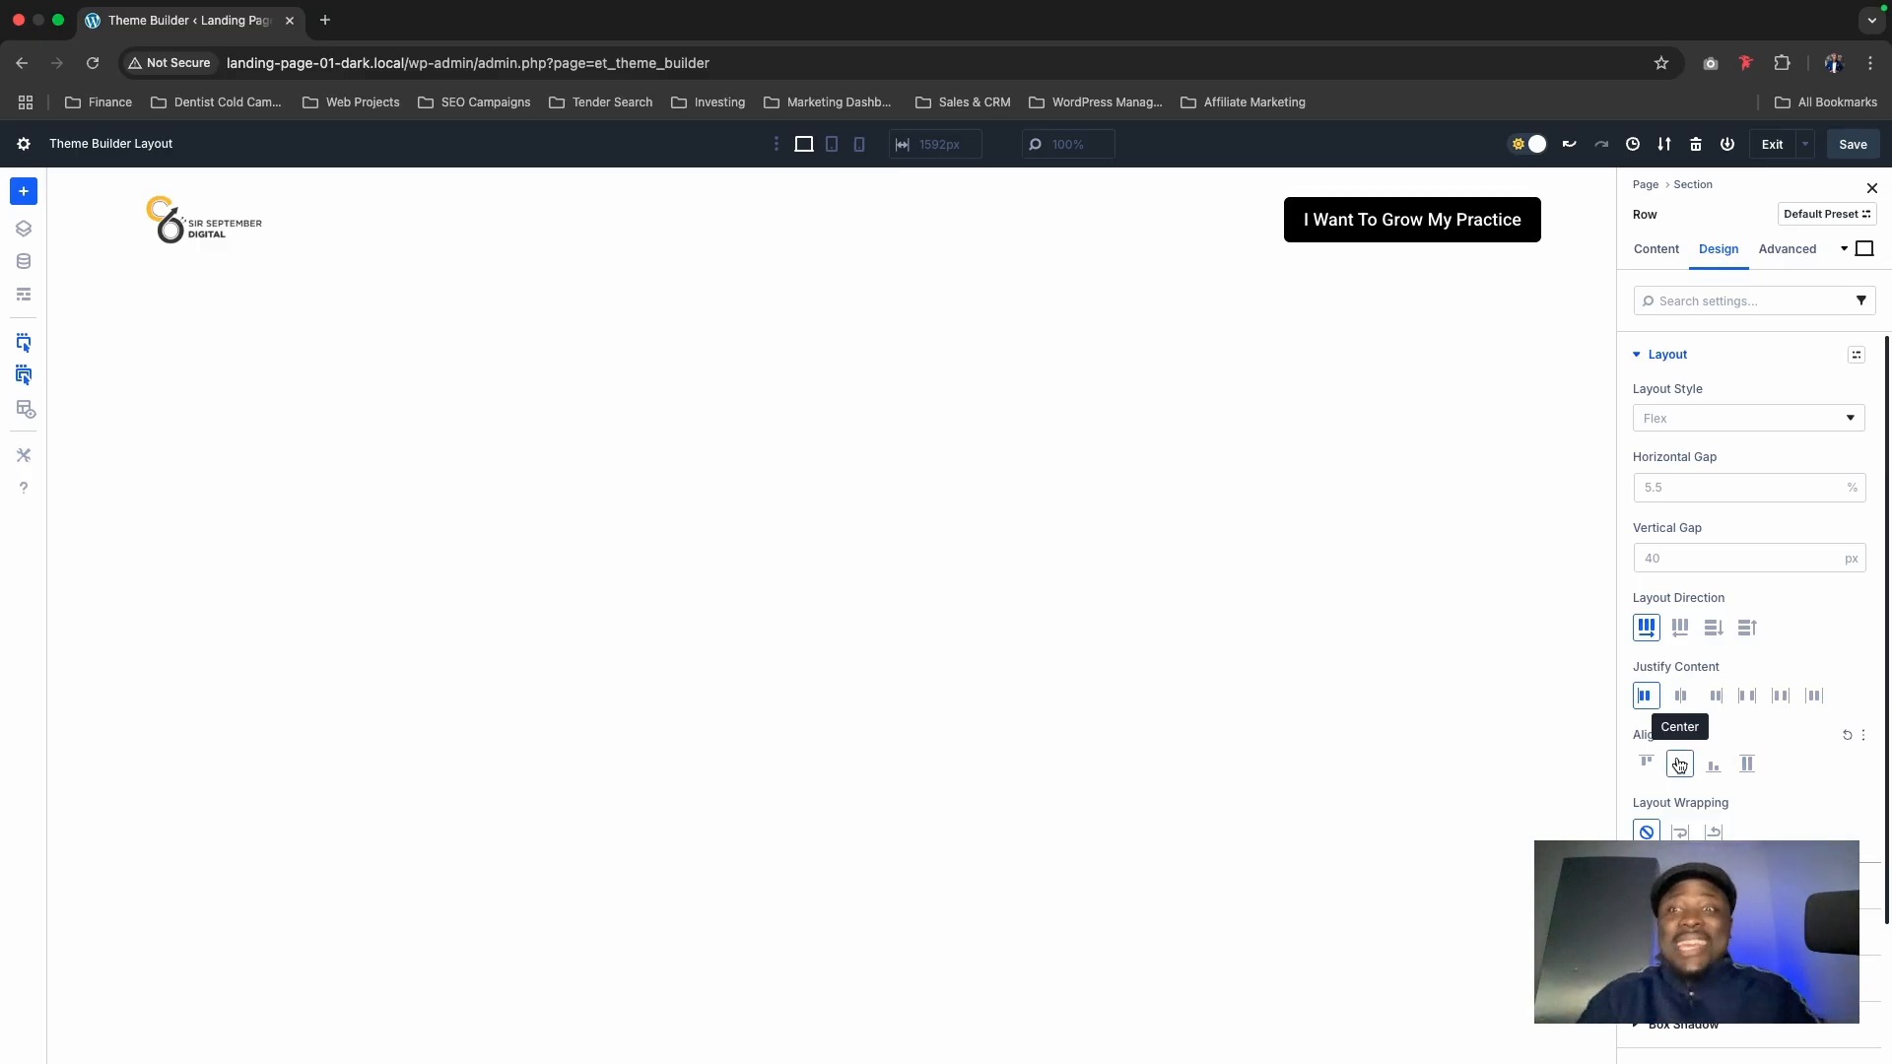
pyautogui.click(1853, 144)
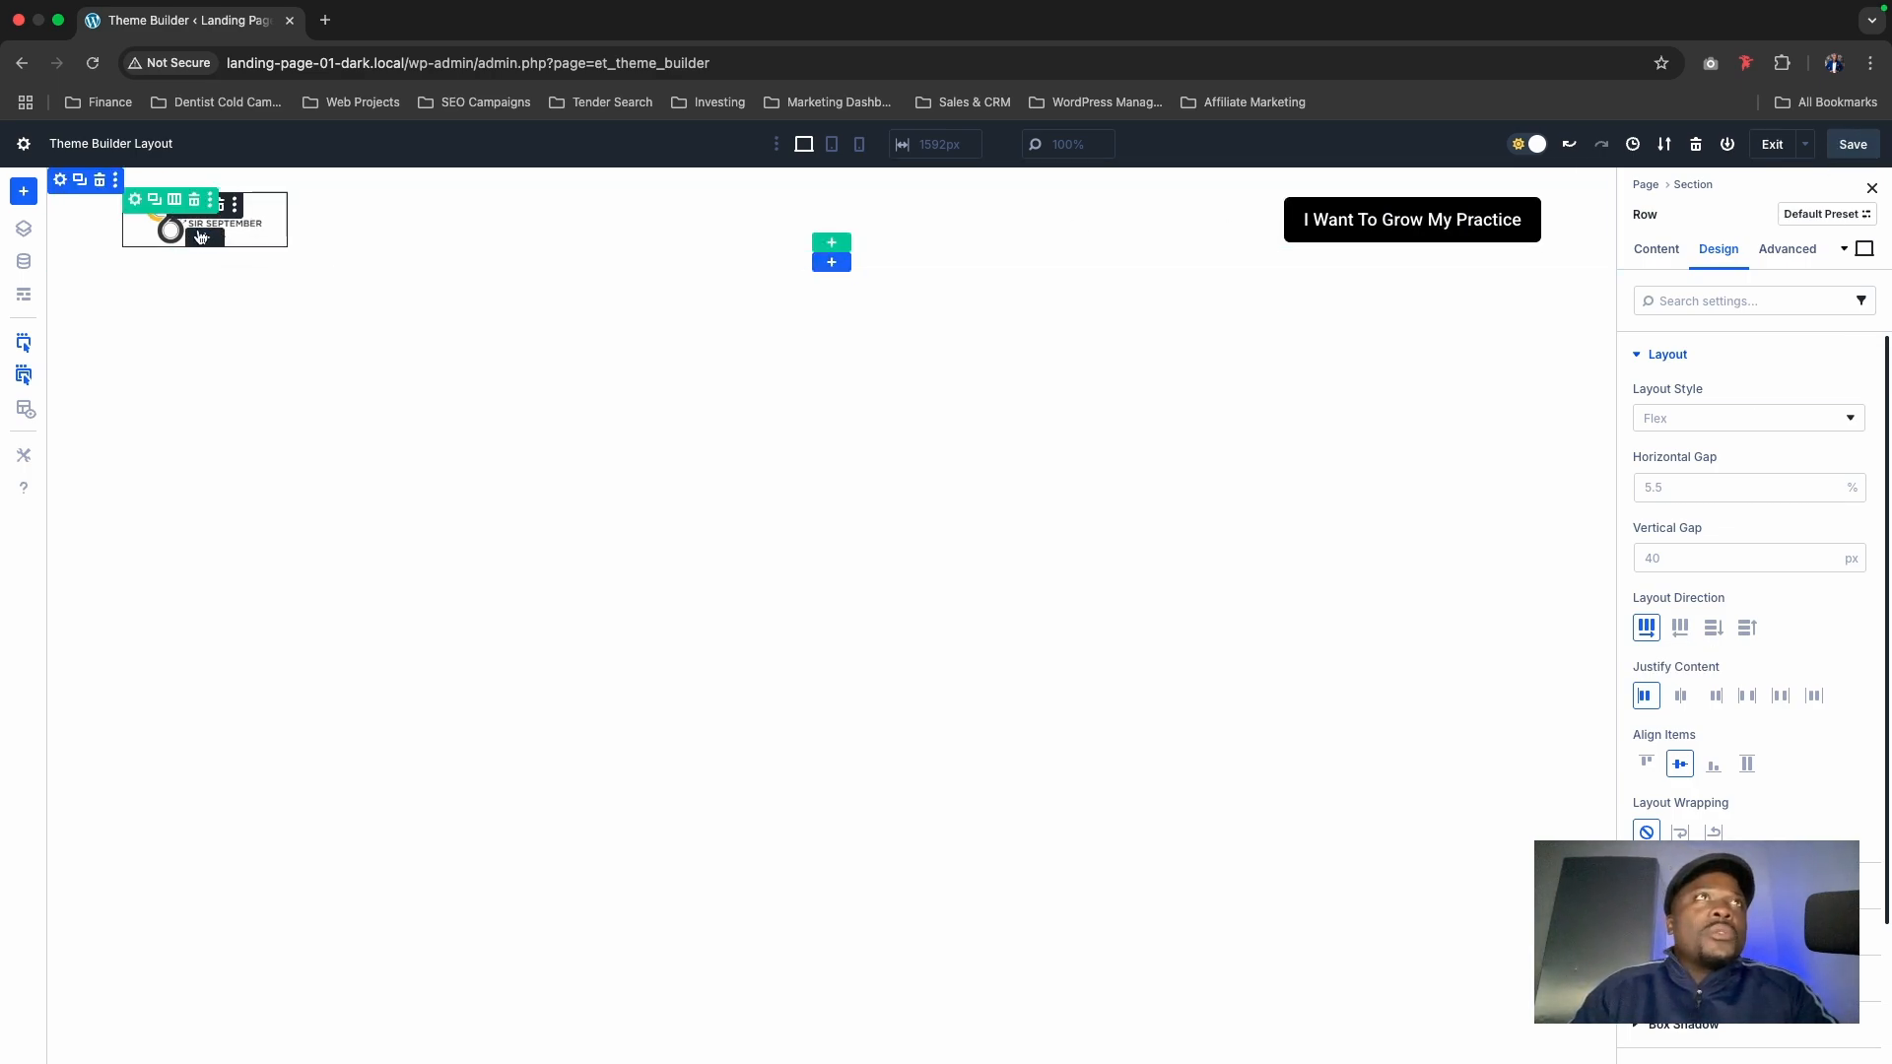
# Step: Link the header logo image to the dynamic Current Post Link and save the layout
pyautogui.click(252, 227)
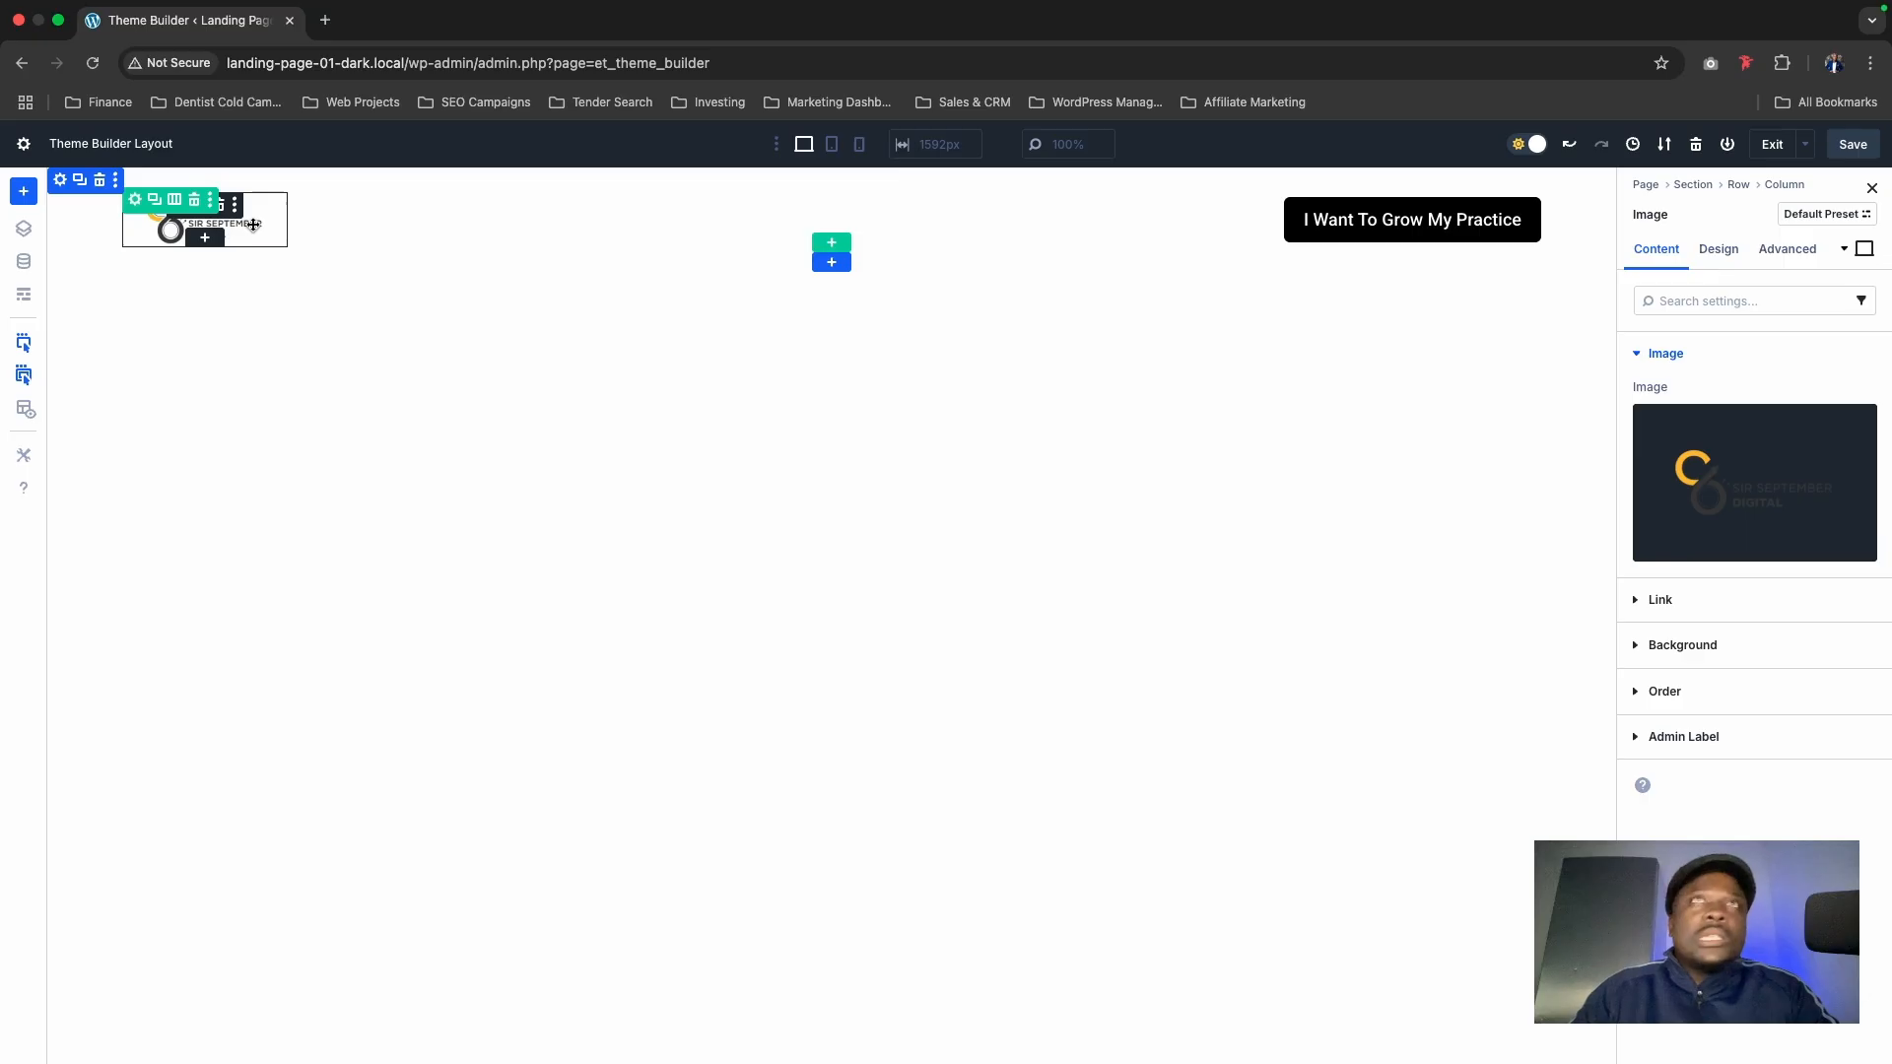
pyautogui.click(1700, 611)
pyautogui.click(1740, 526)
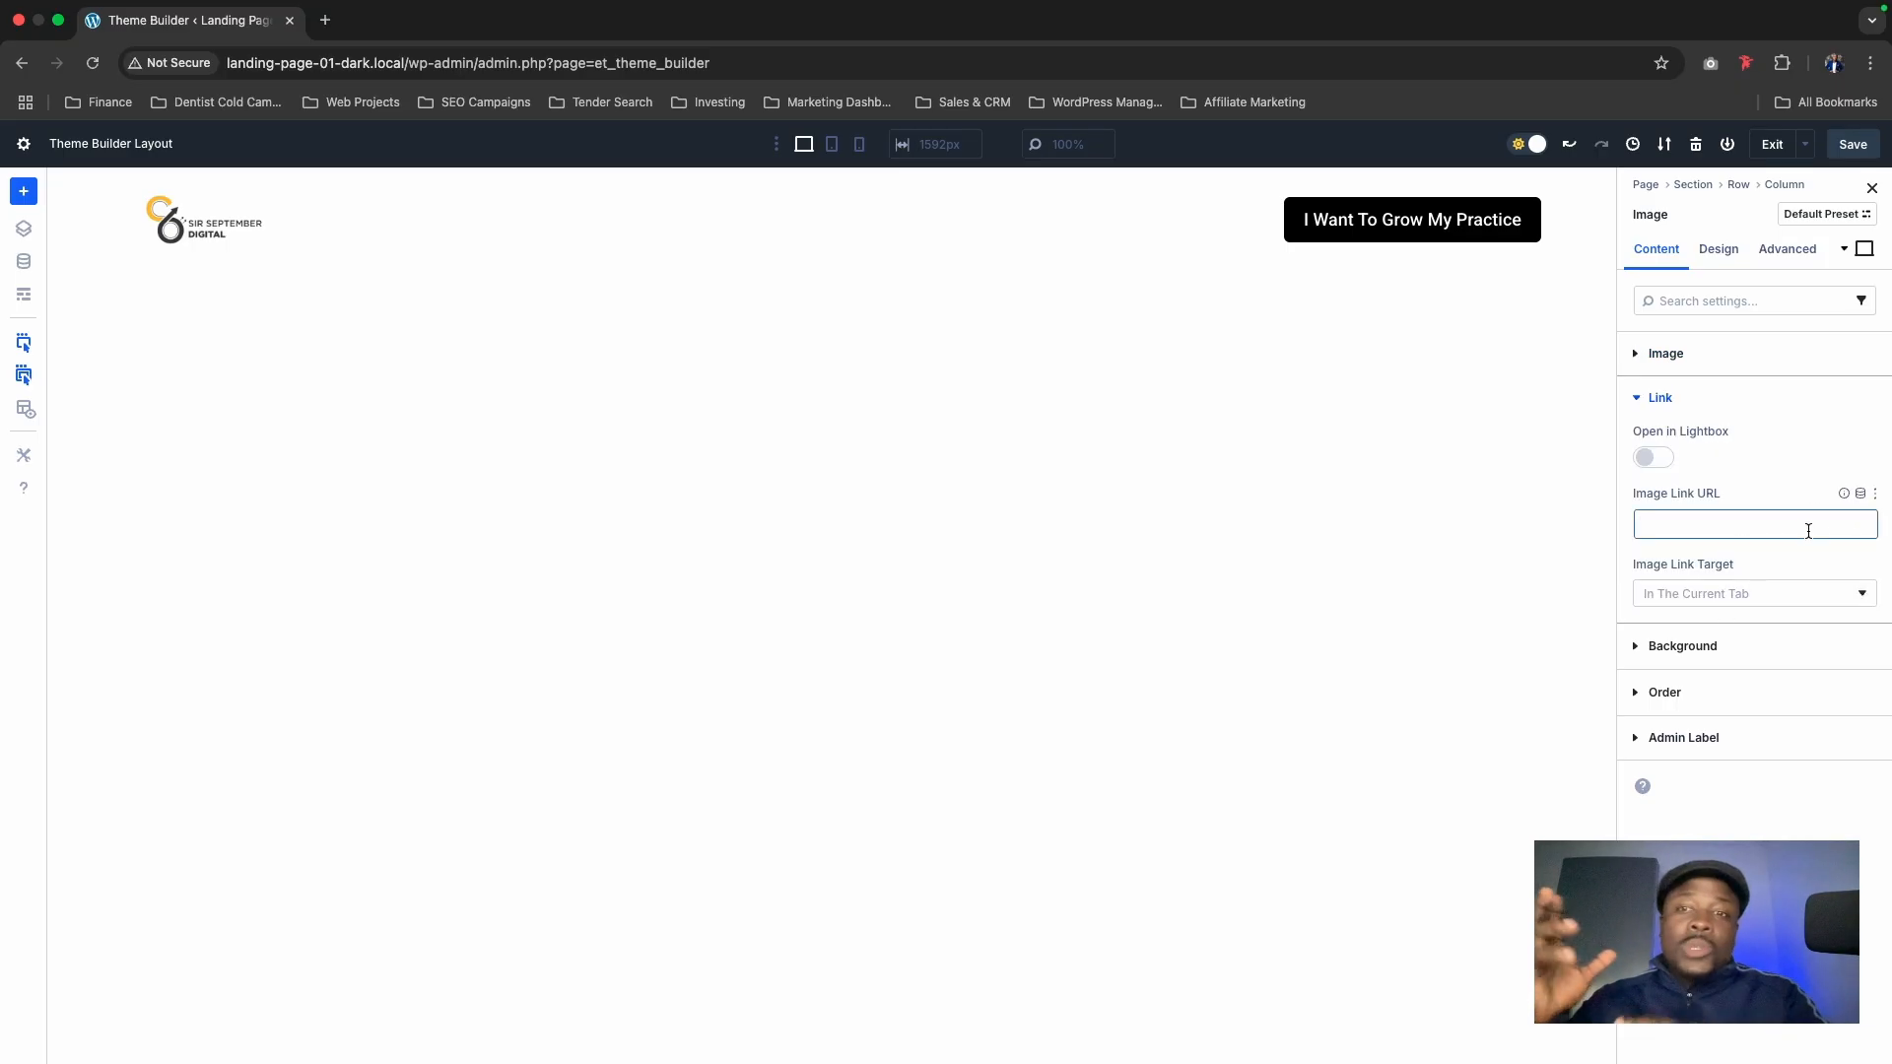
pyautogui.click(1862, 495)
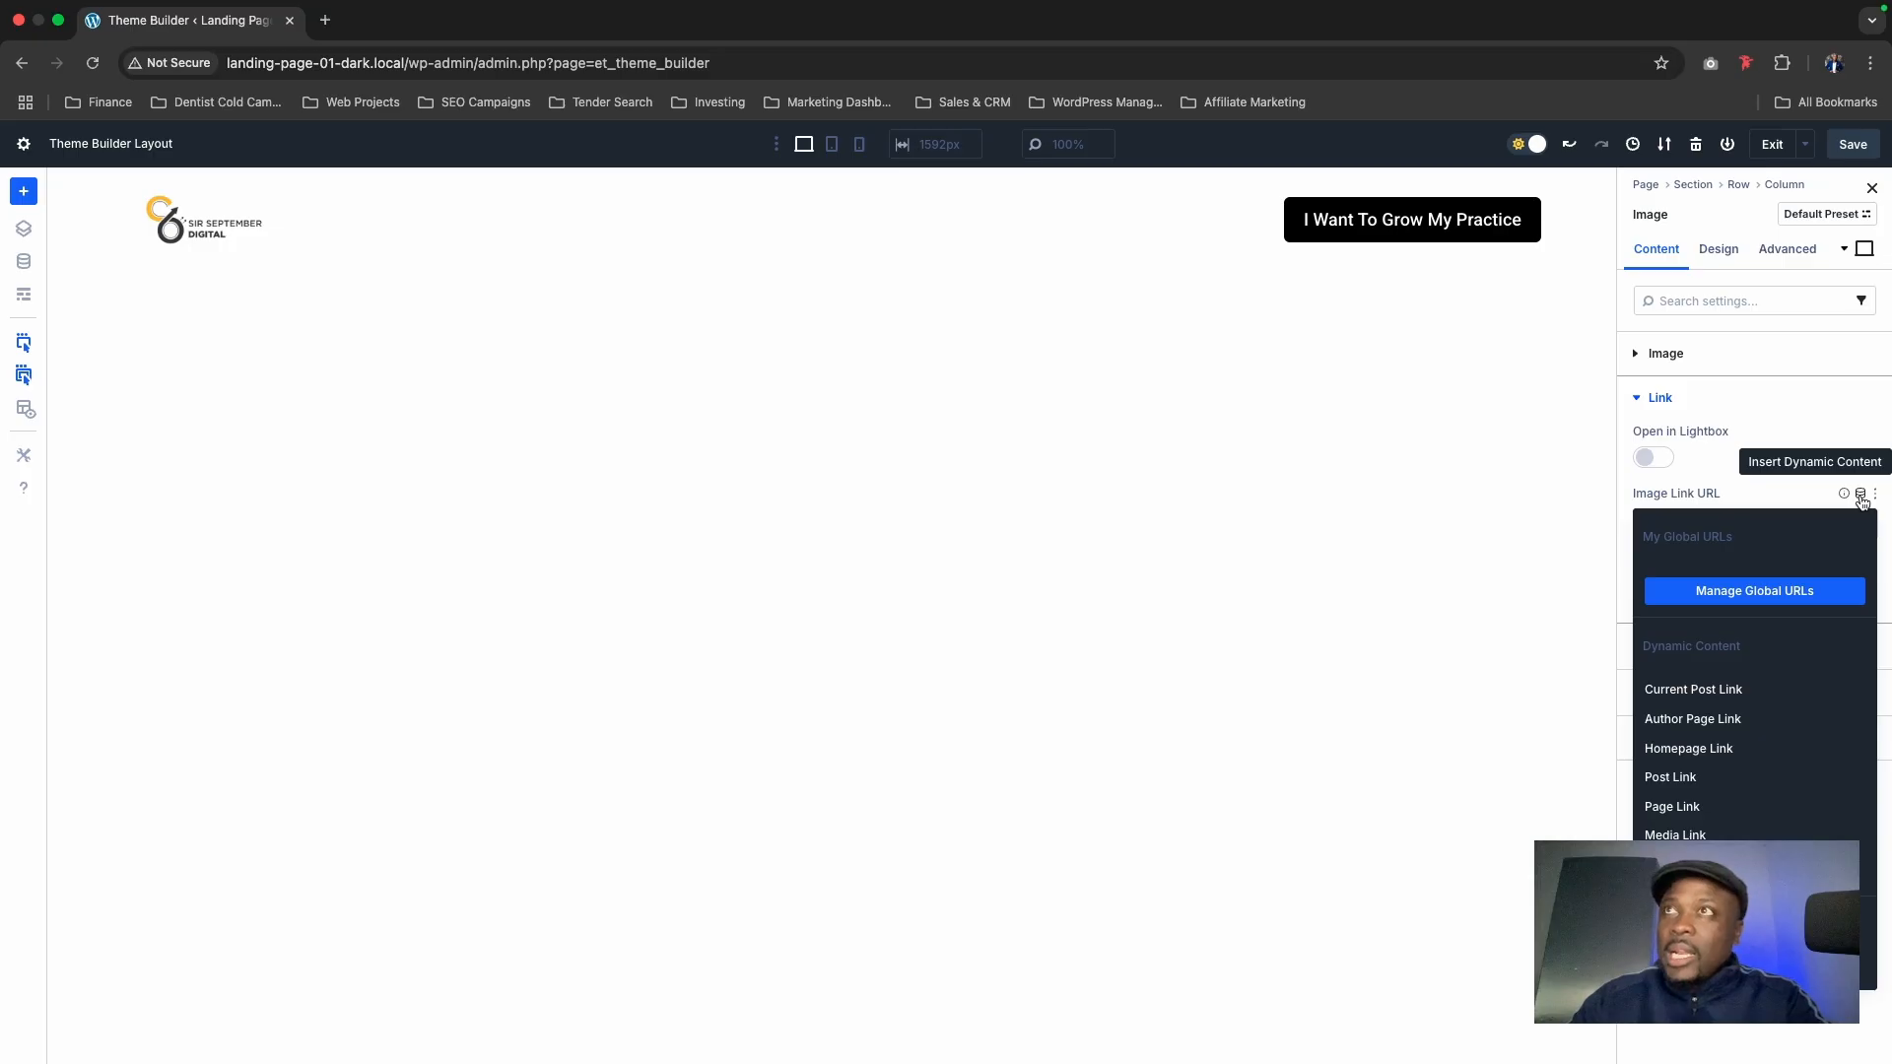
pyautogui.click(1698, 696)
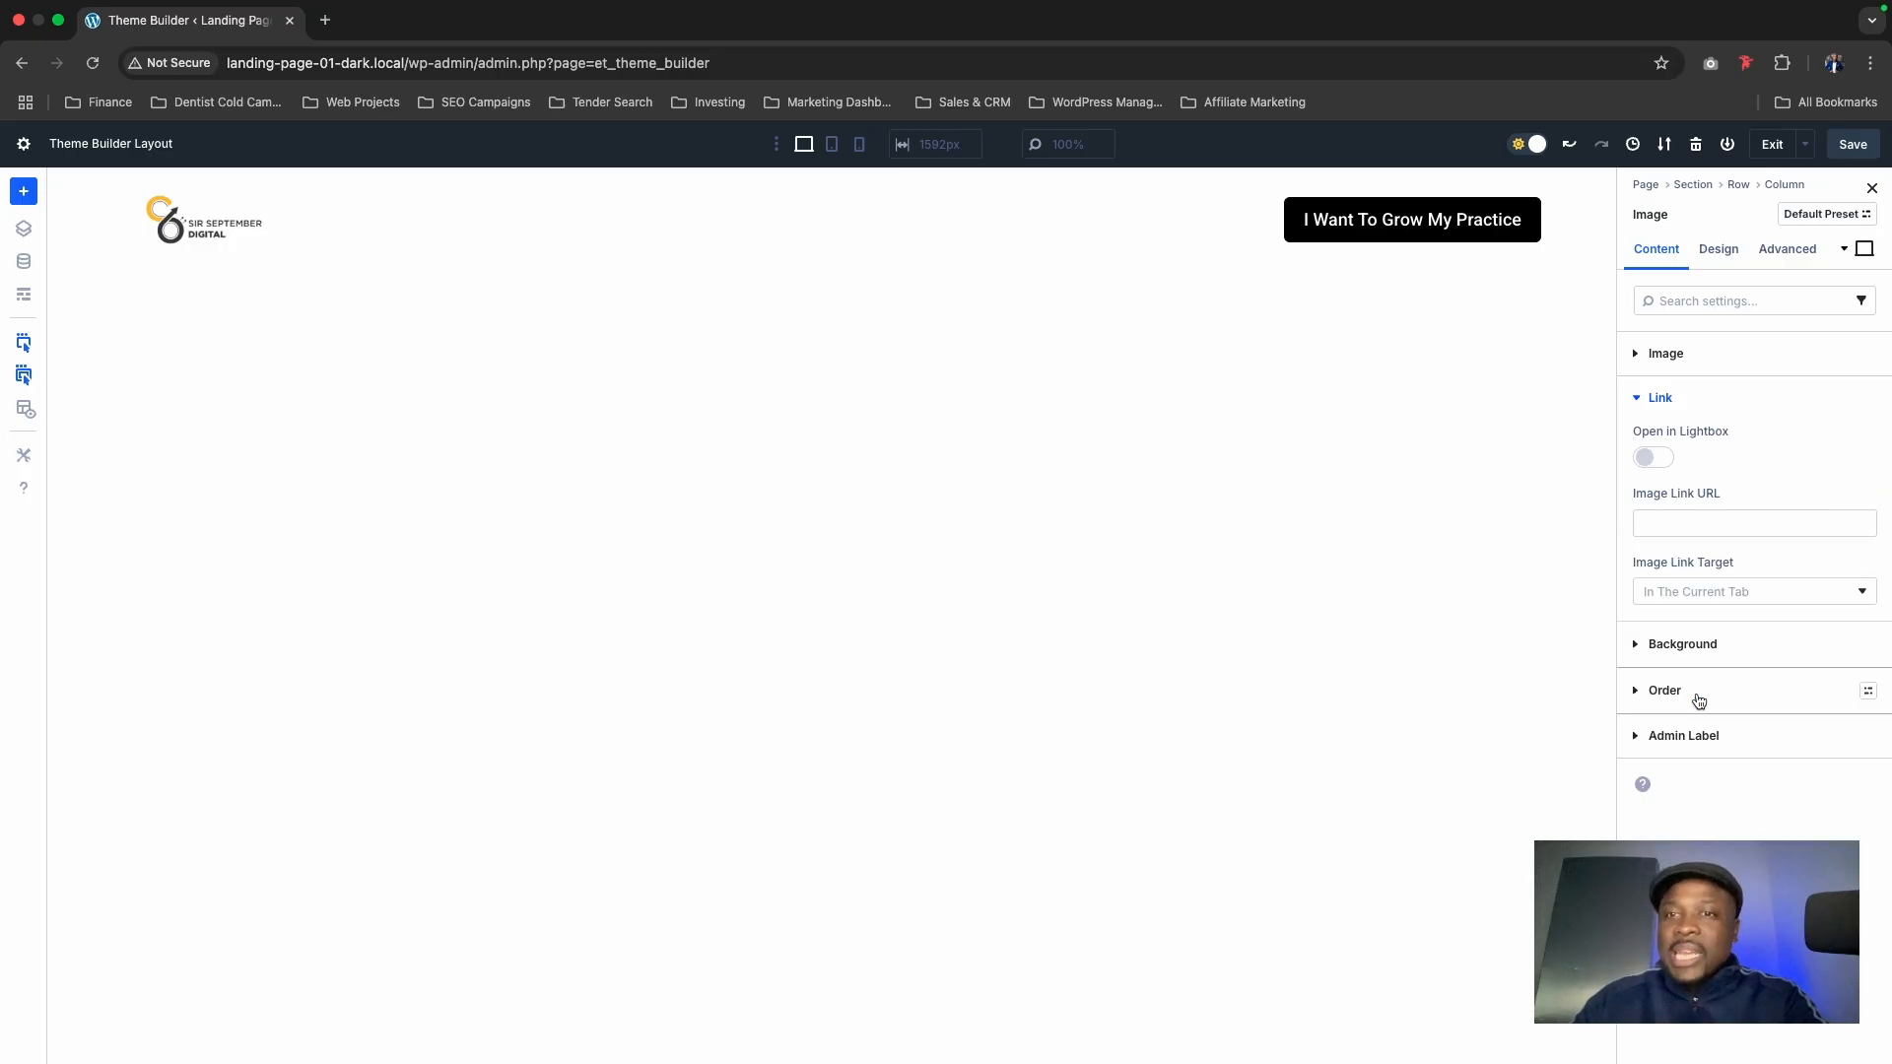
pyautogui.click(1850, 145)
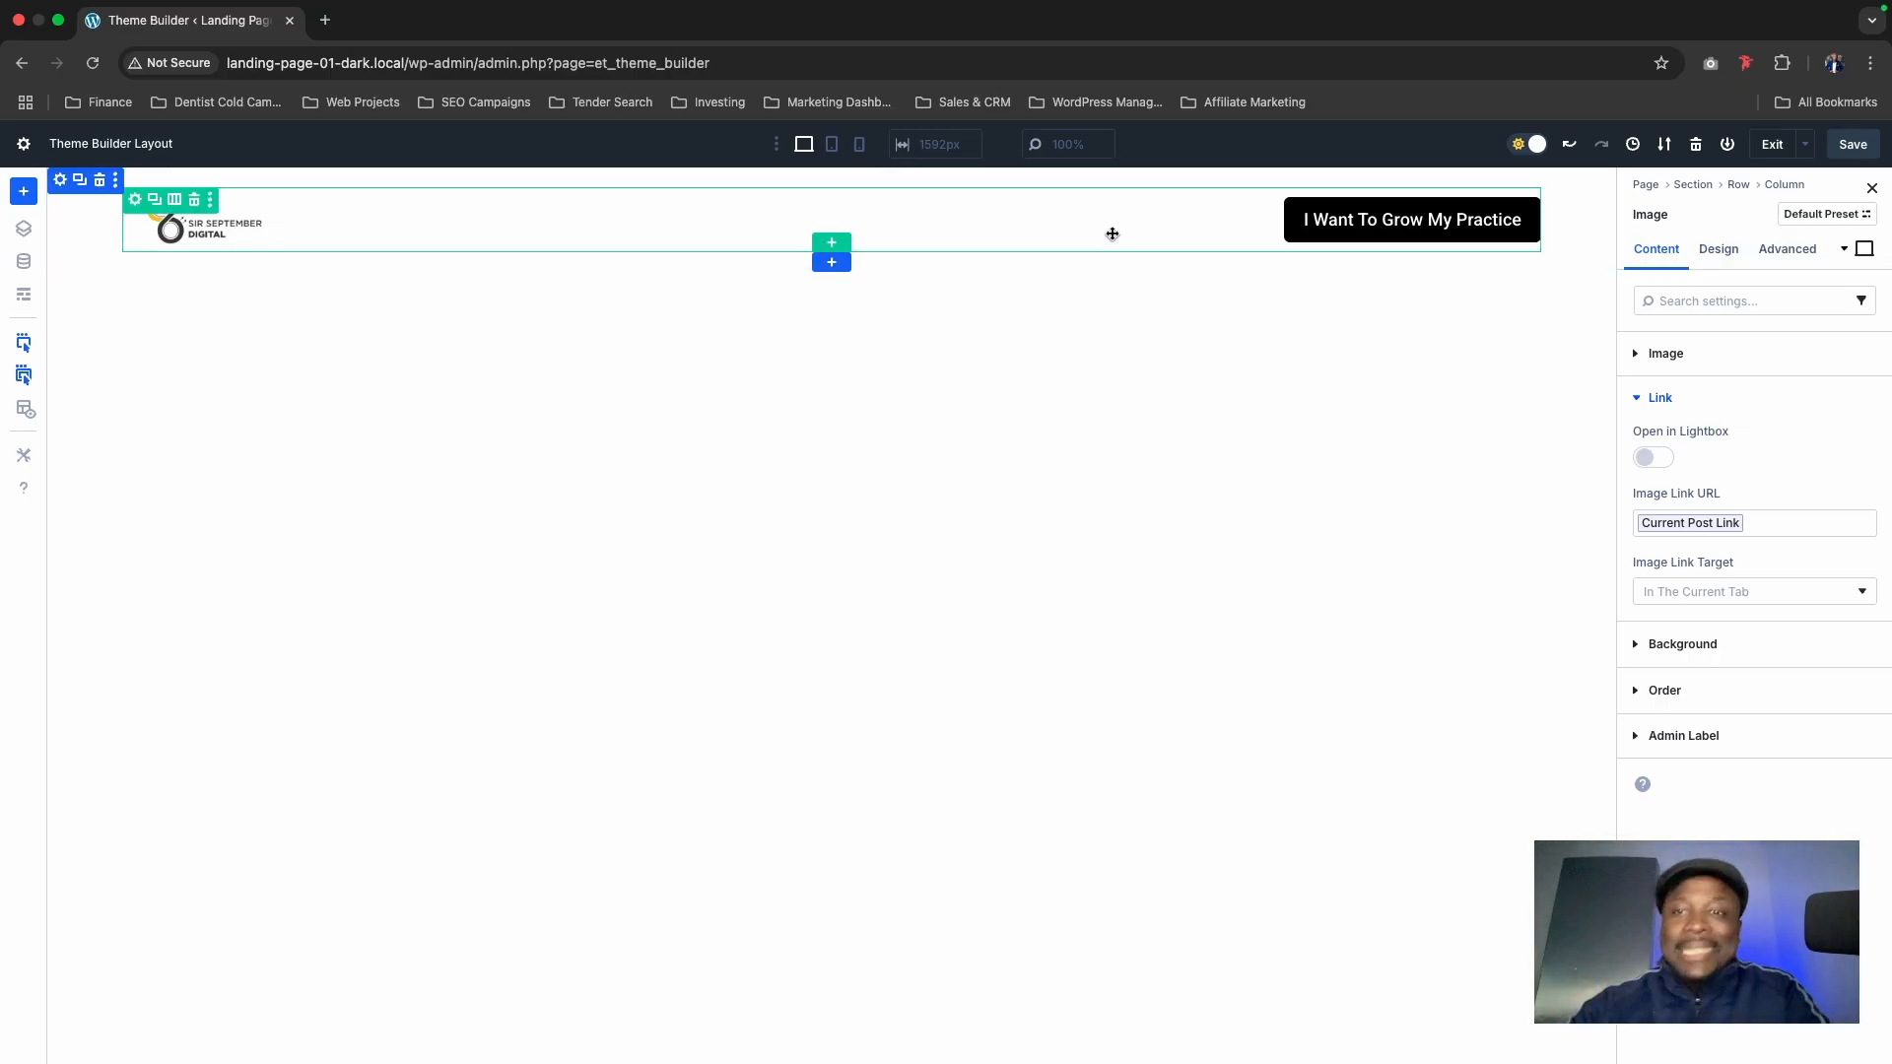
# Step: Switch the preview to the tablet view and open the header button's spacing settings
pyautogui.click(832, 148)
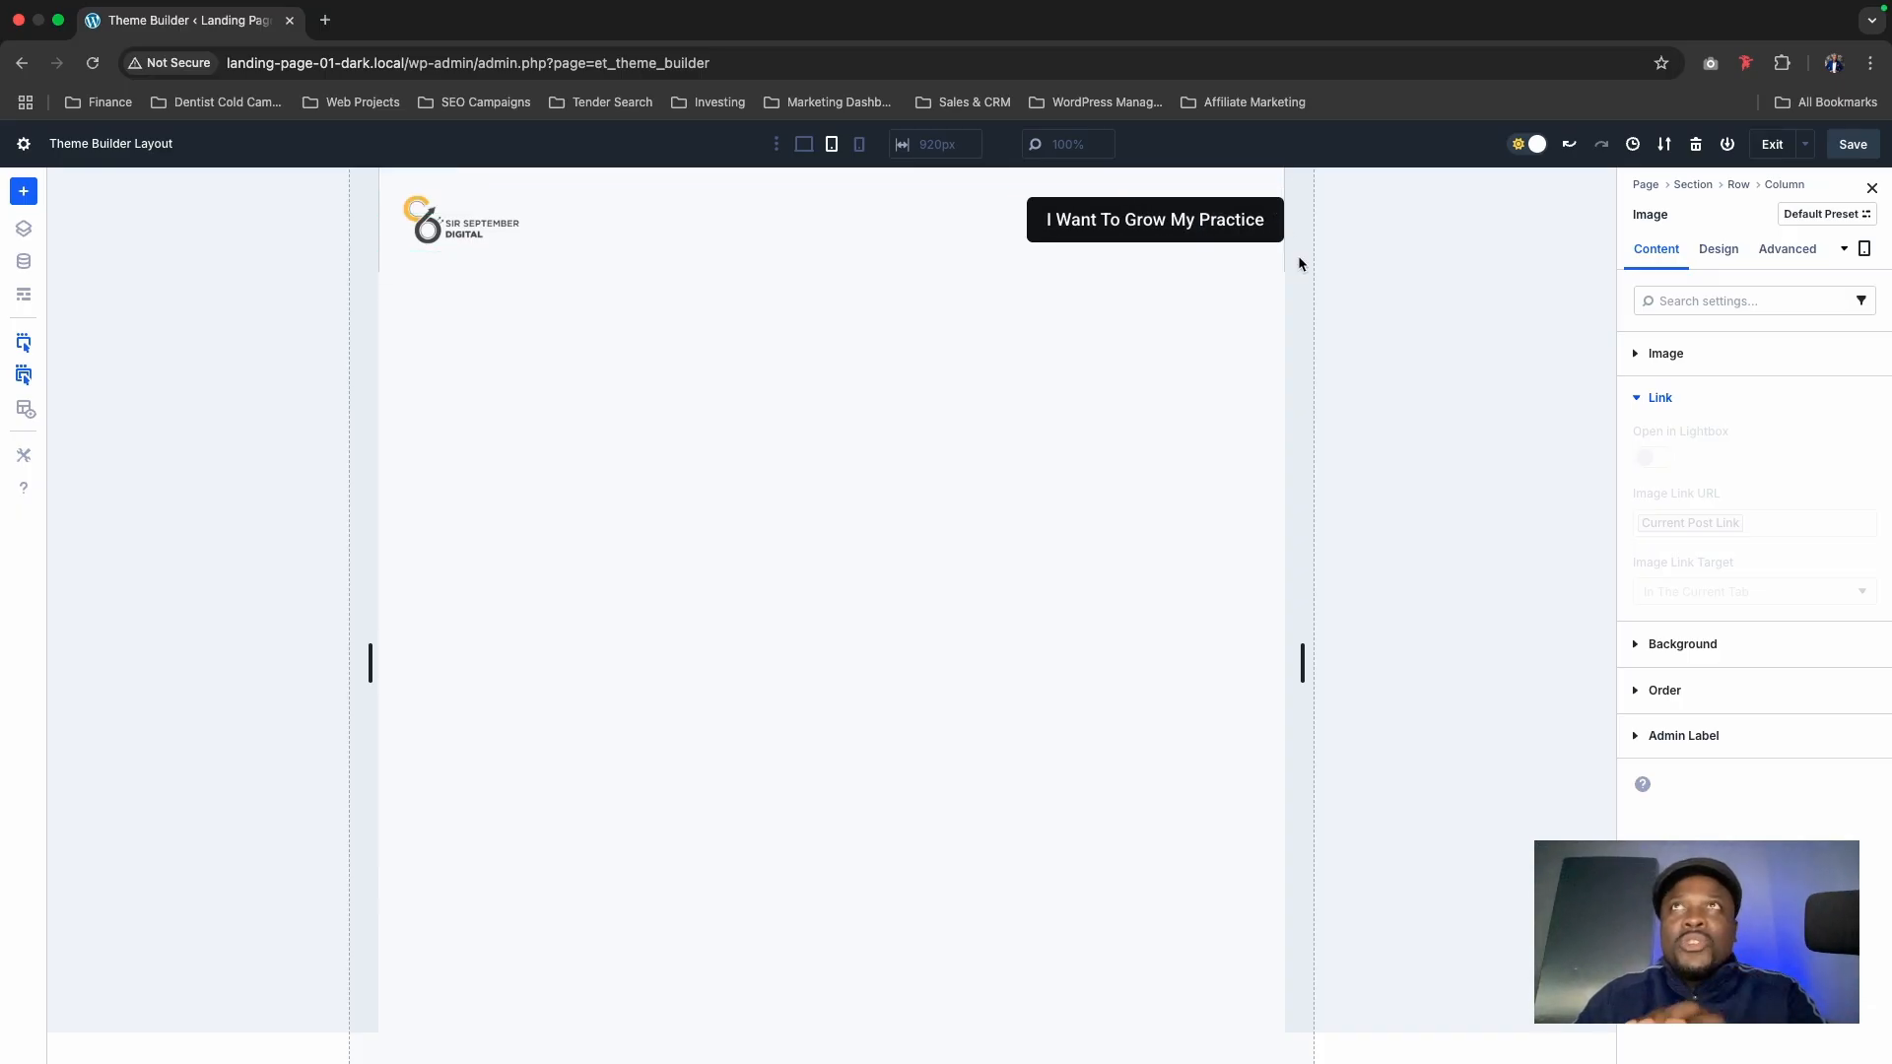
pyautogui.click(778, 145)
pyautogui.click(804, 145)
pyautogui.click(832, 145)
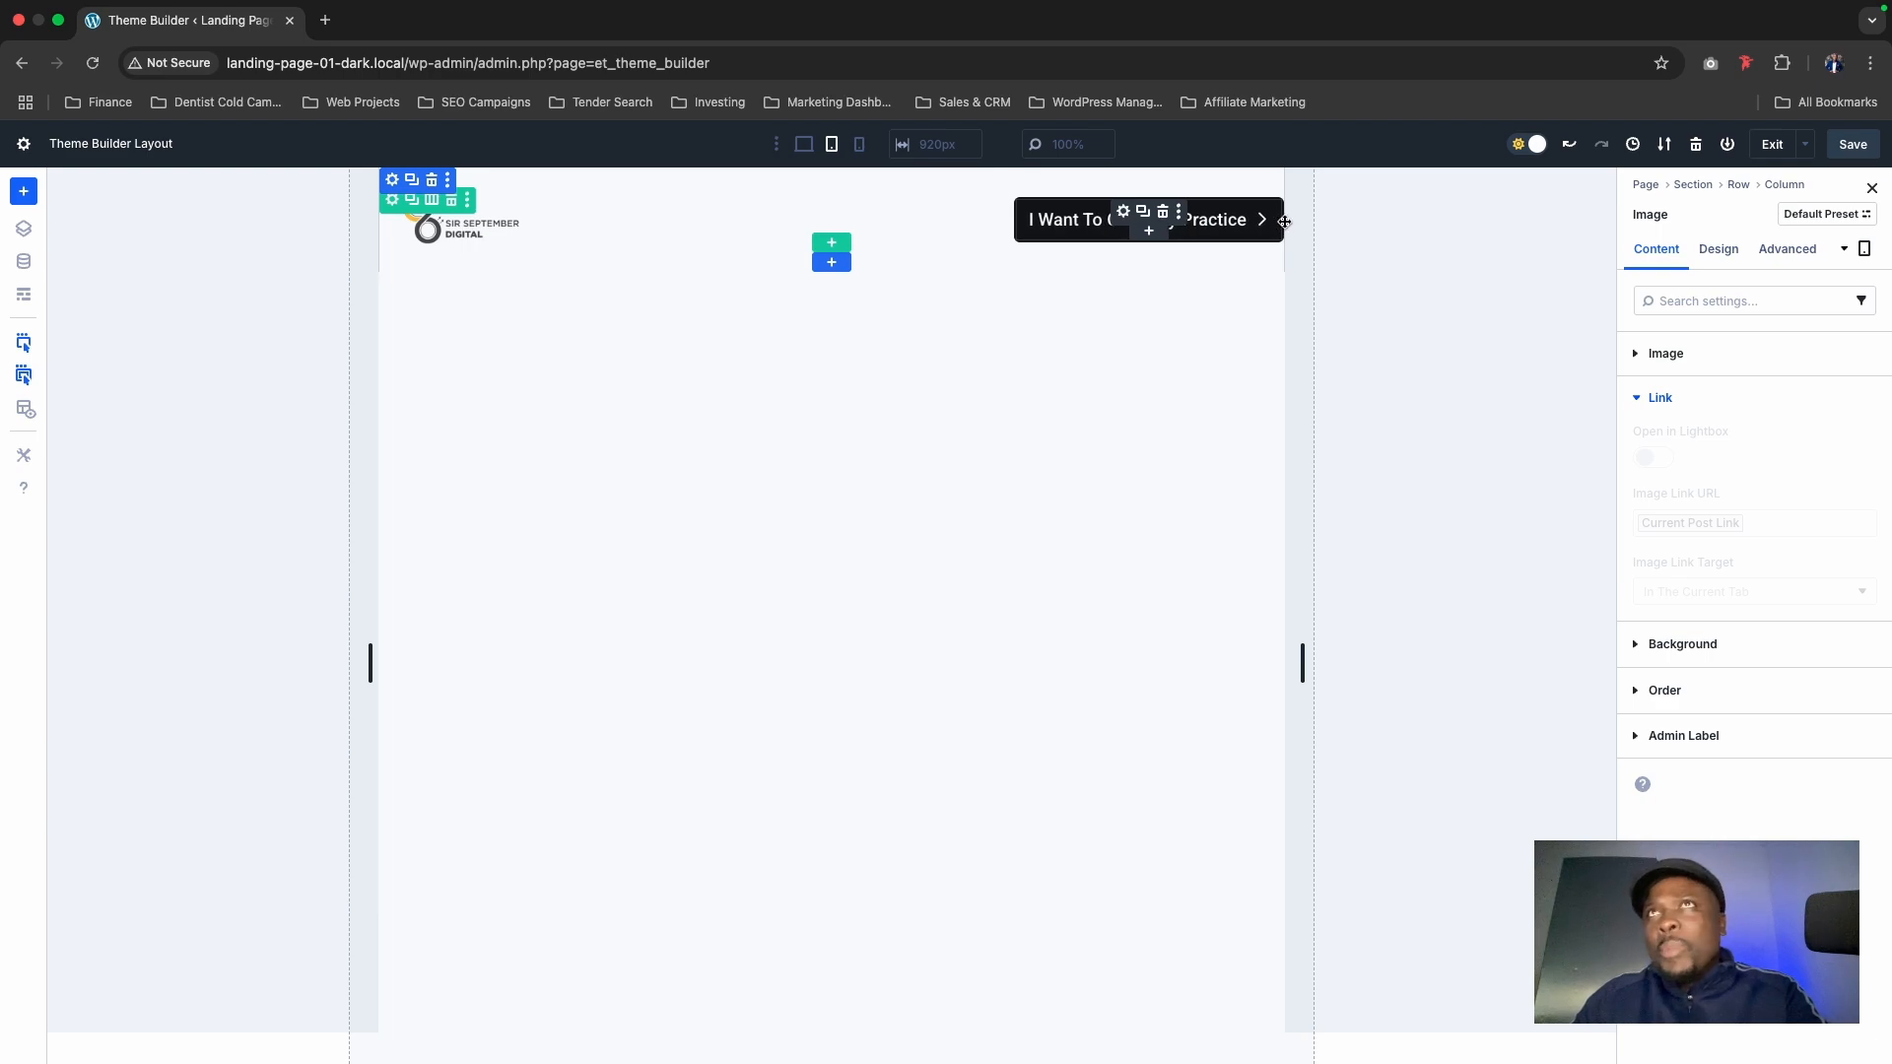
pyautogui.click(1124, 213)
pyautogui.click(1719, 250)
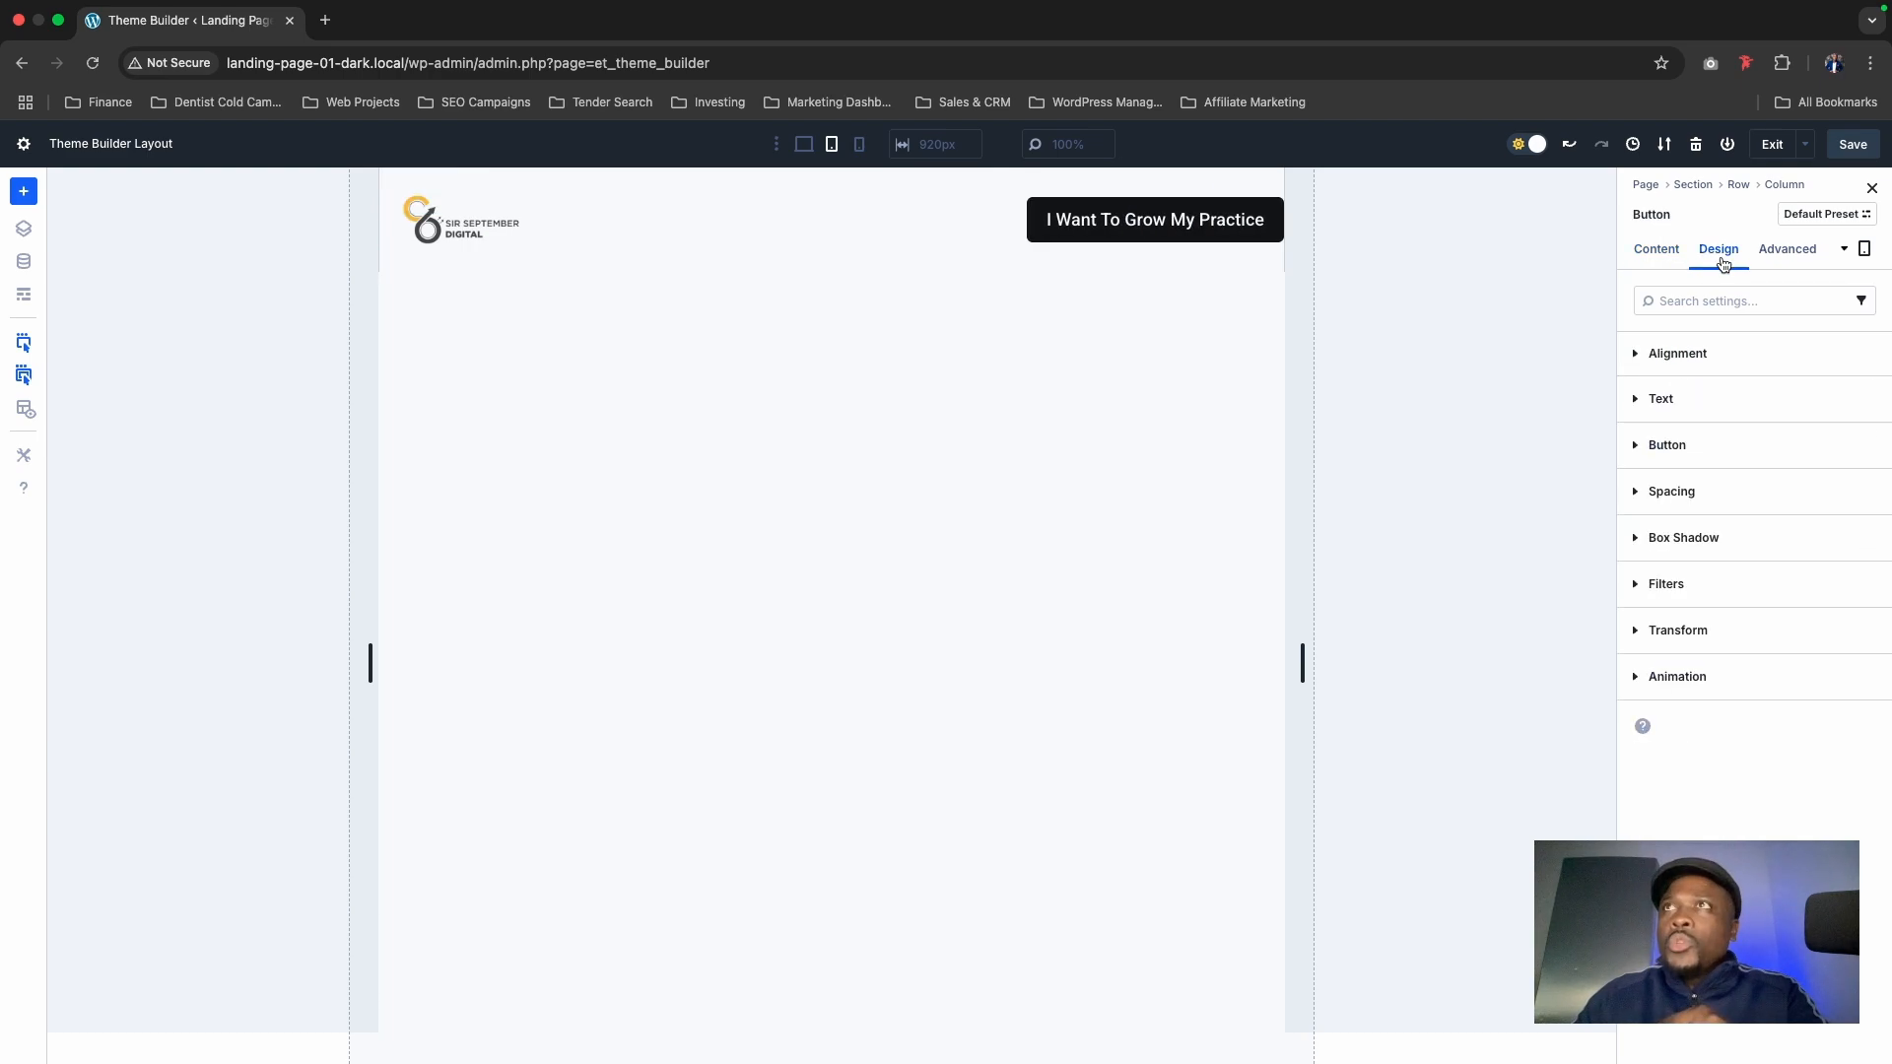
pyautogui.click(1694, 445)
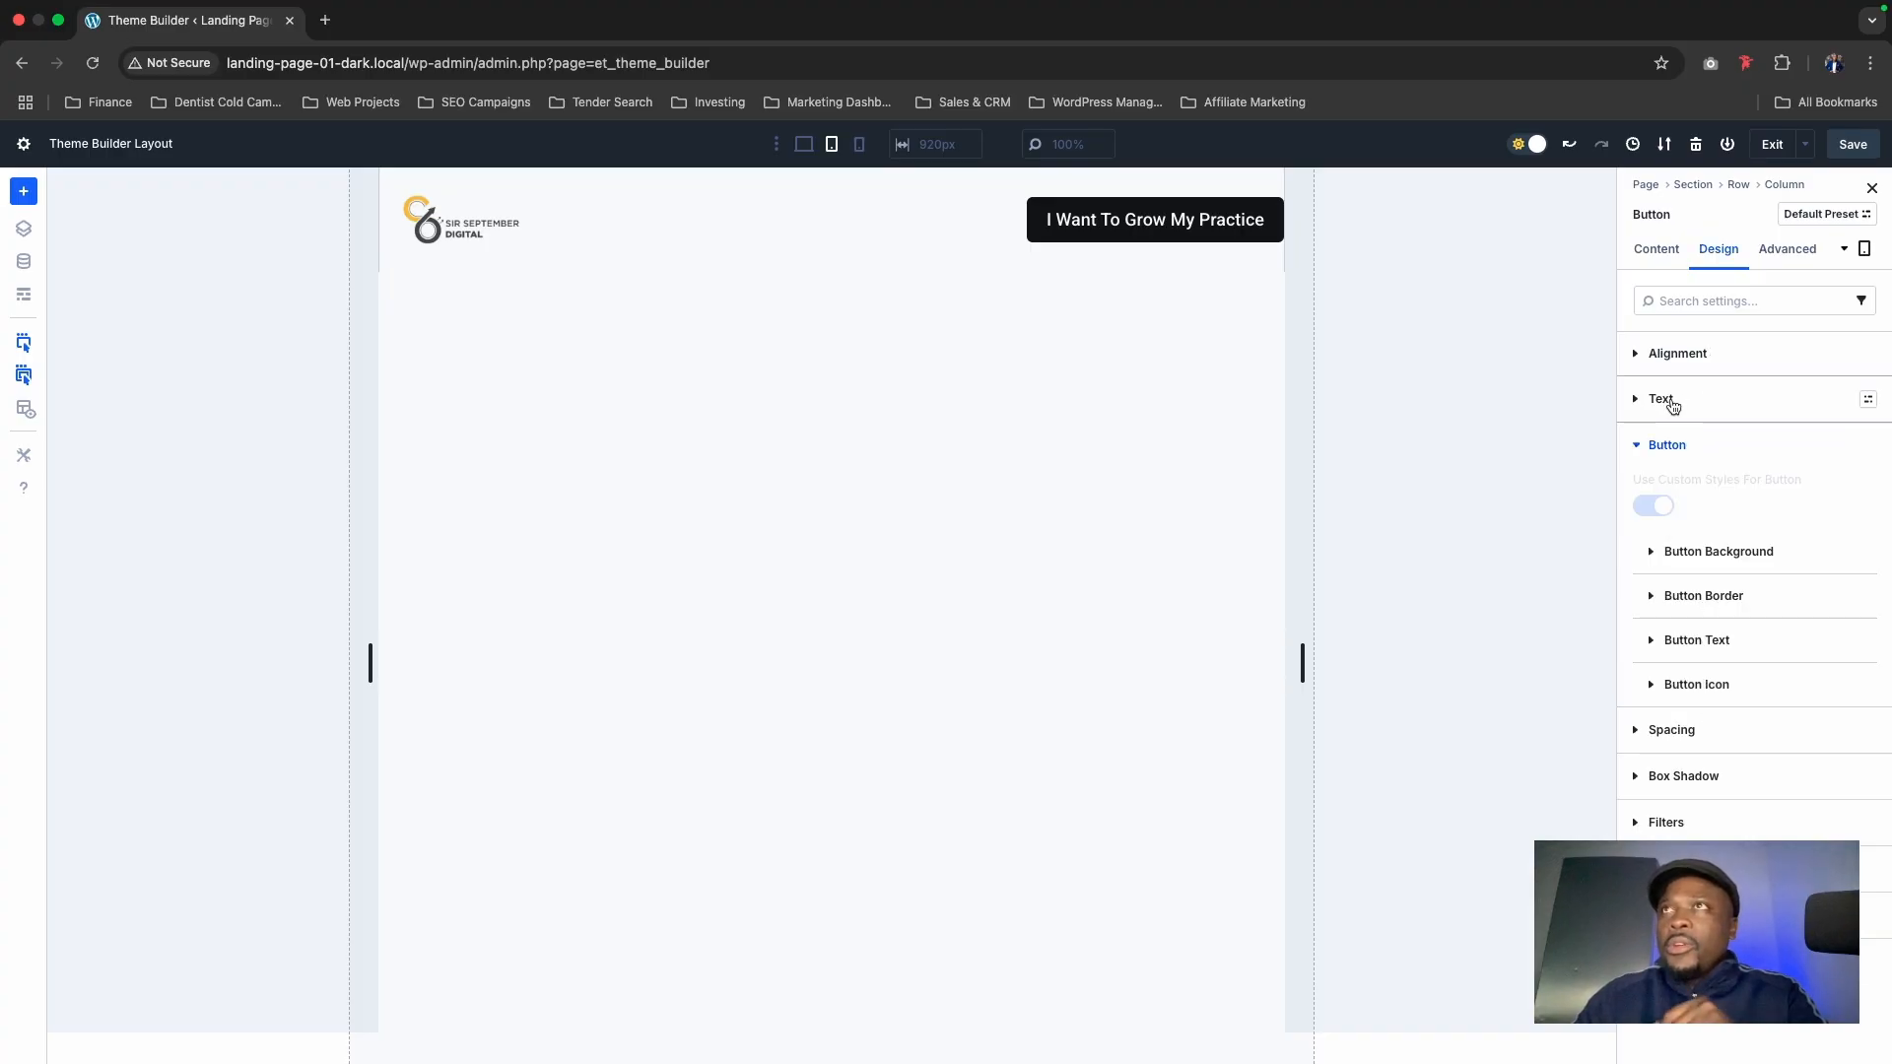
pyautogui.click(1666, 446)
pyautogui.click(1665, 494)
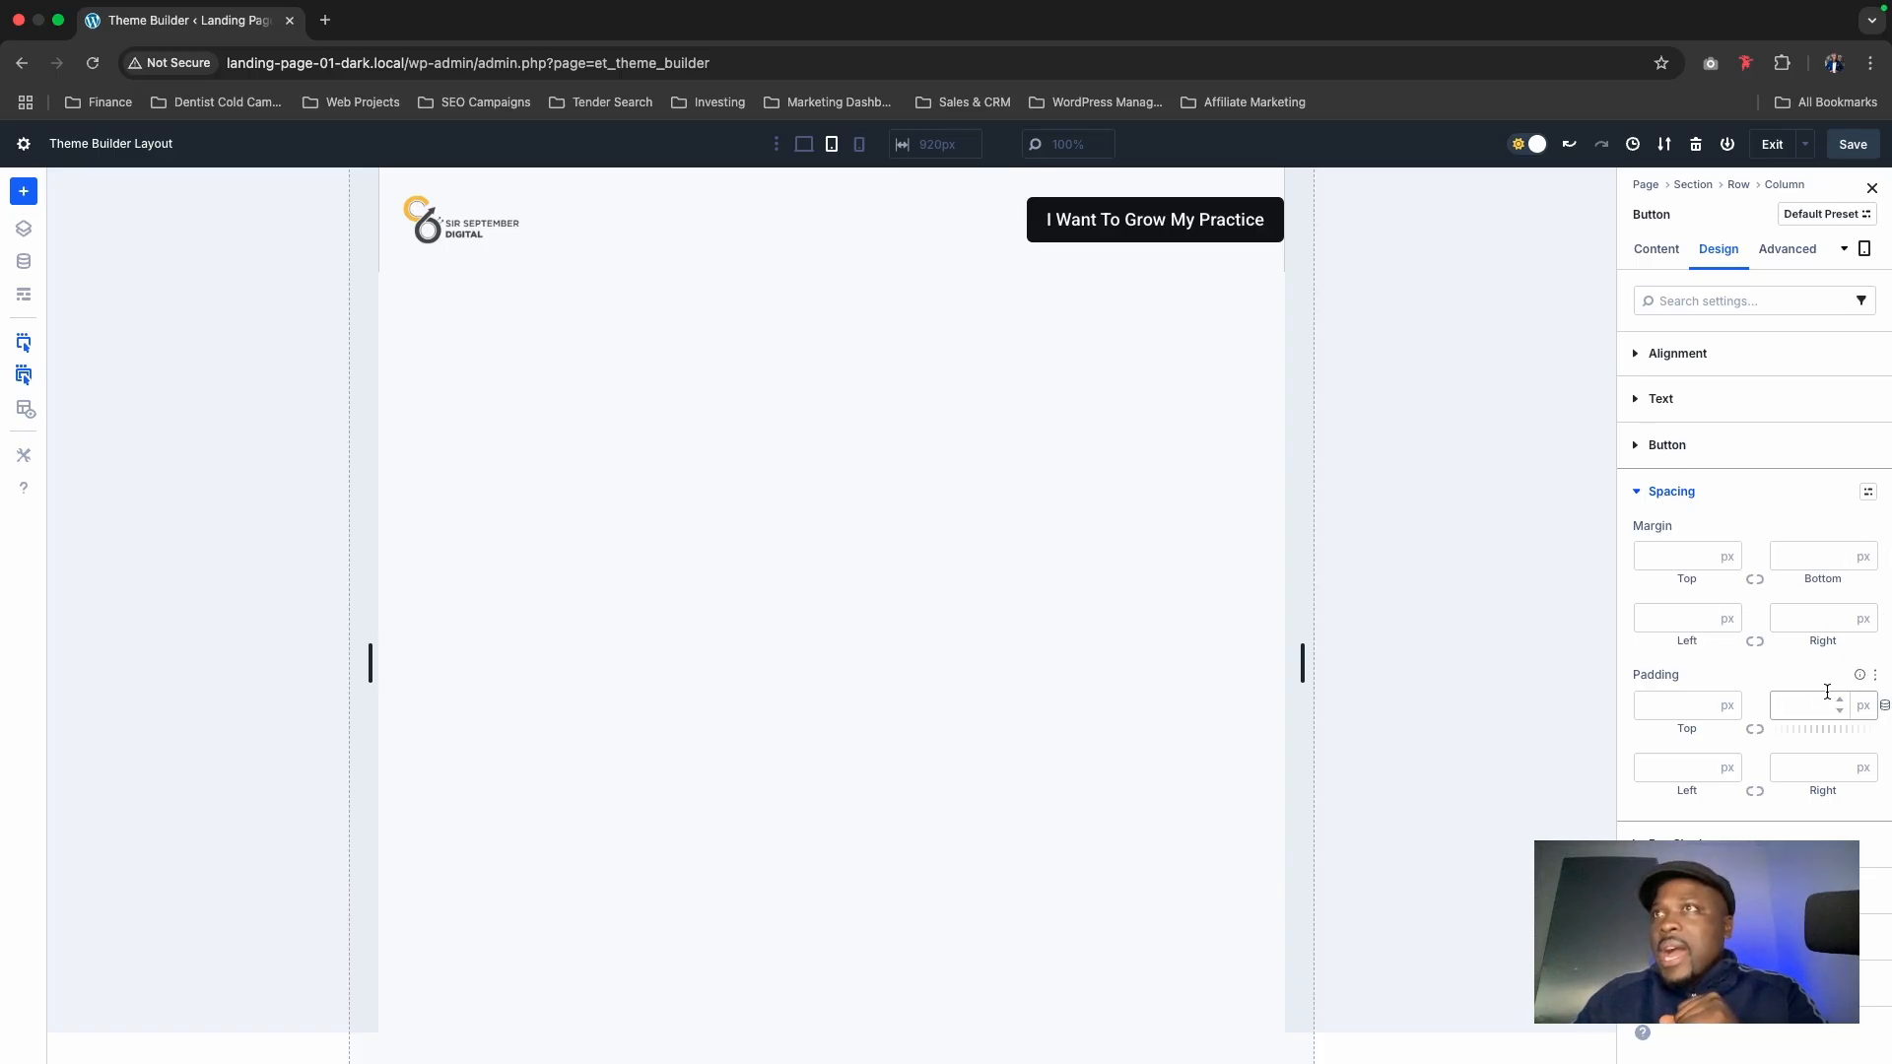
# Step: Try a 20 px bottom padding and linked top and bottom margins on the header button
pyautogui.click(1805, 713)
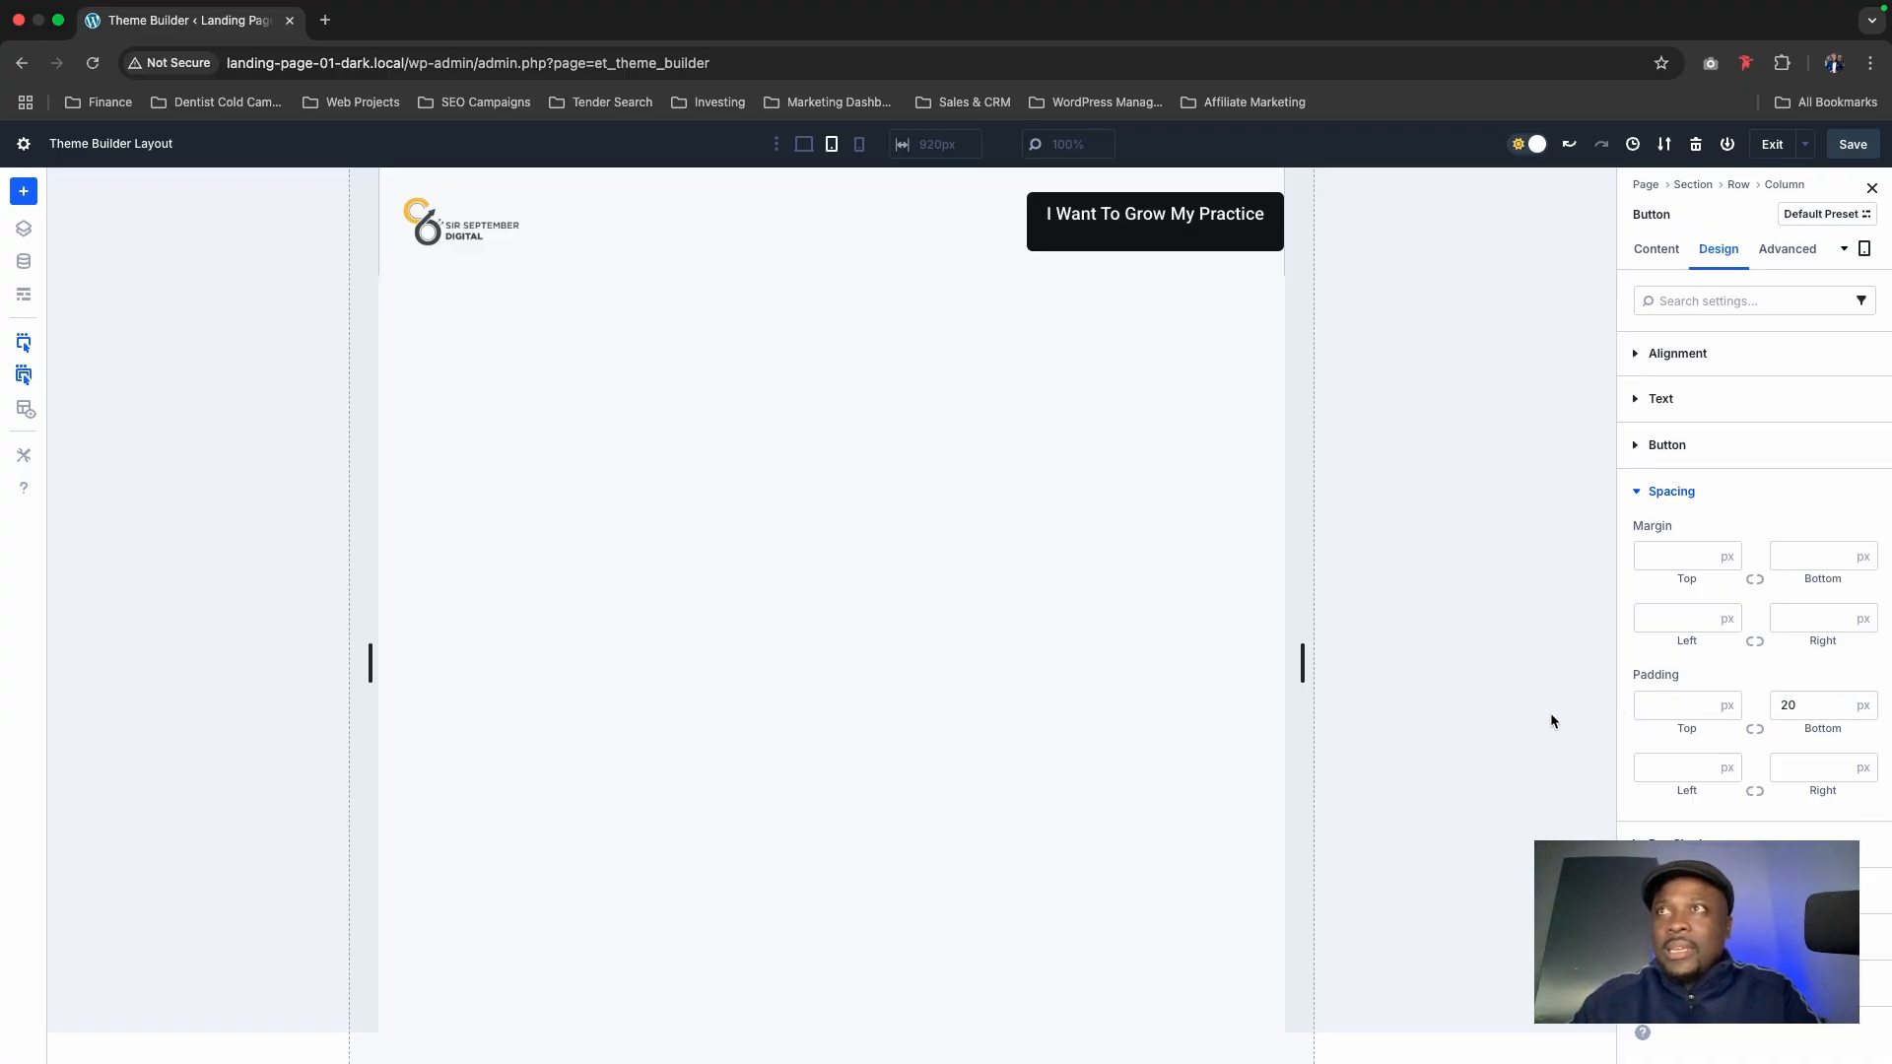
pyautogui.press('super+z')
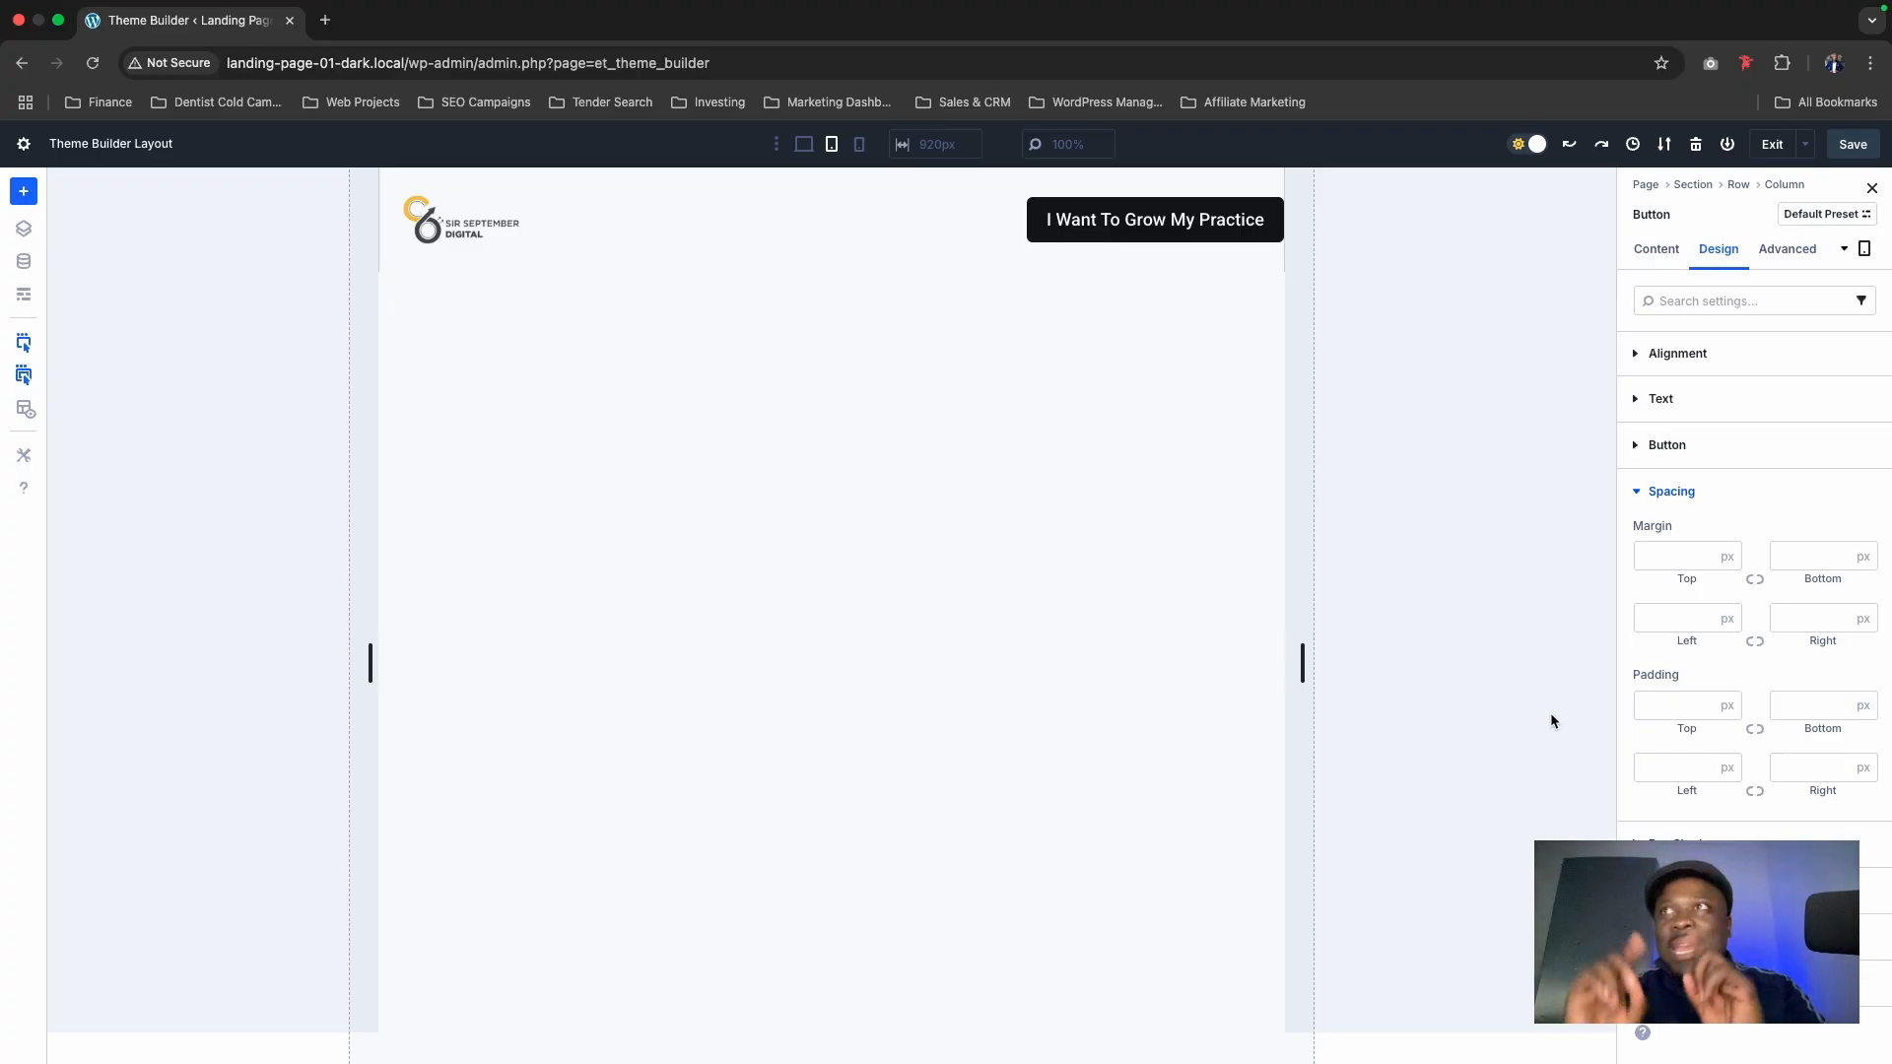
pyautogui.click(1811, 557)
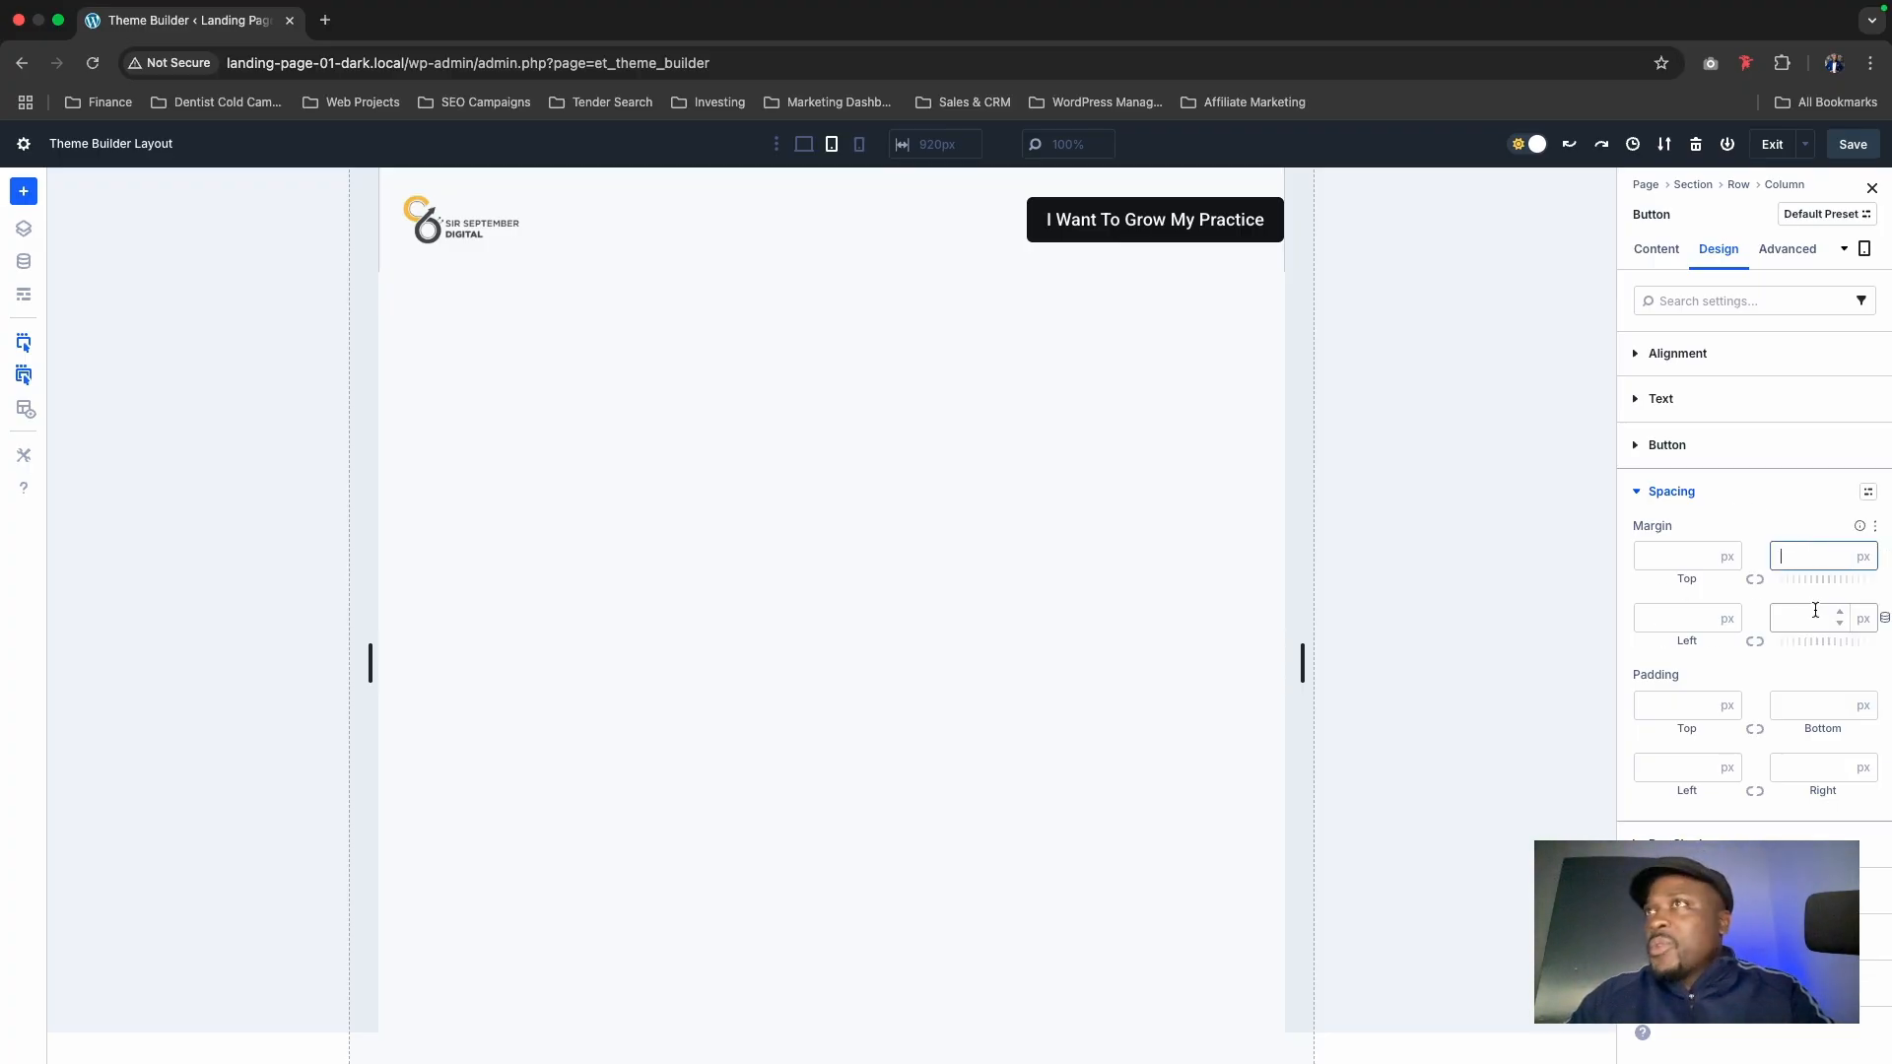
pyautogui.click(1757, 581)
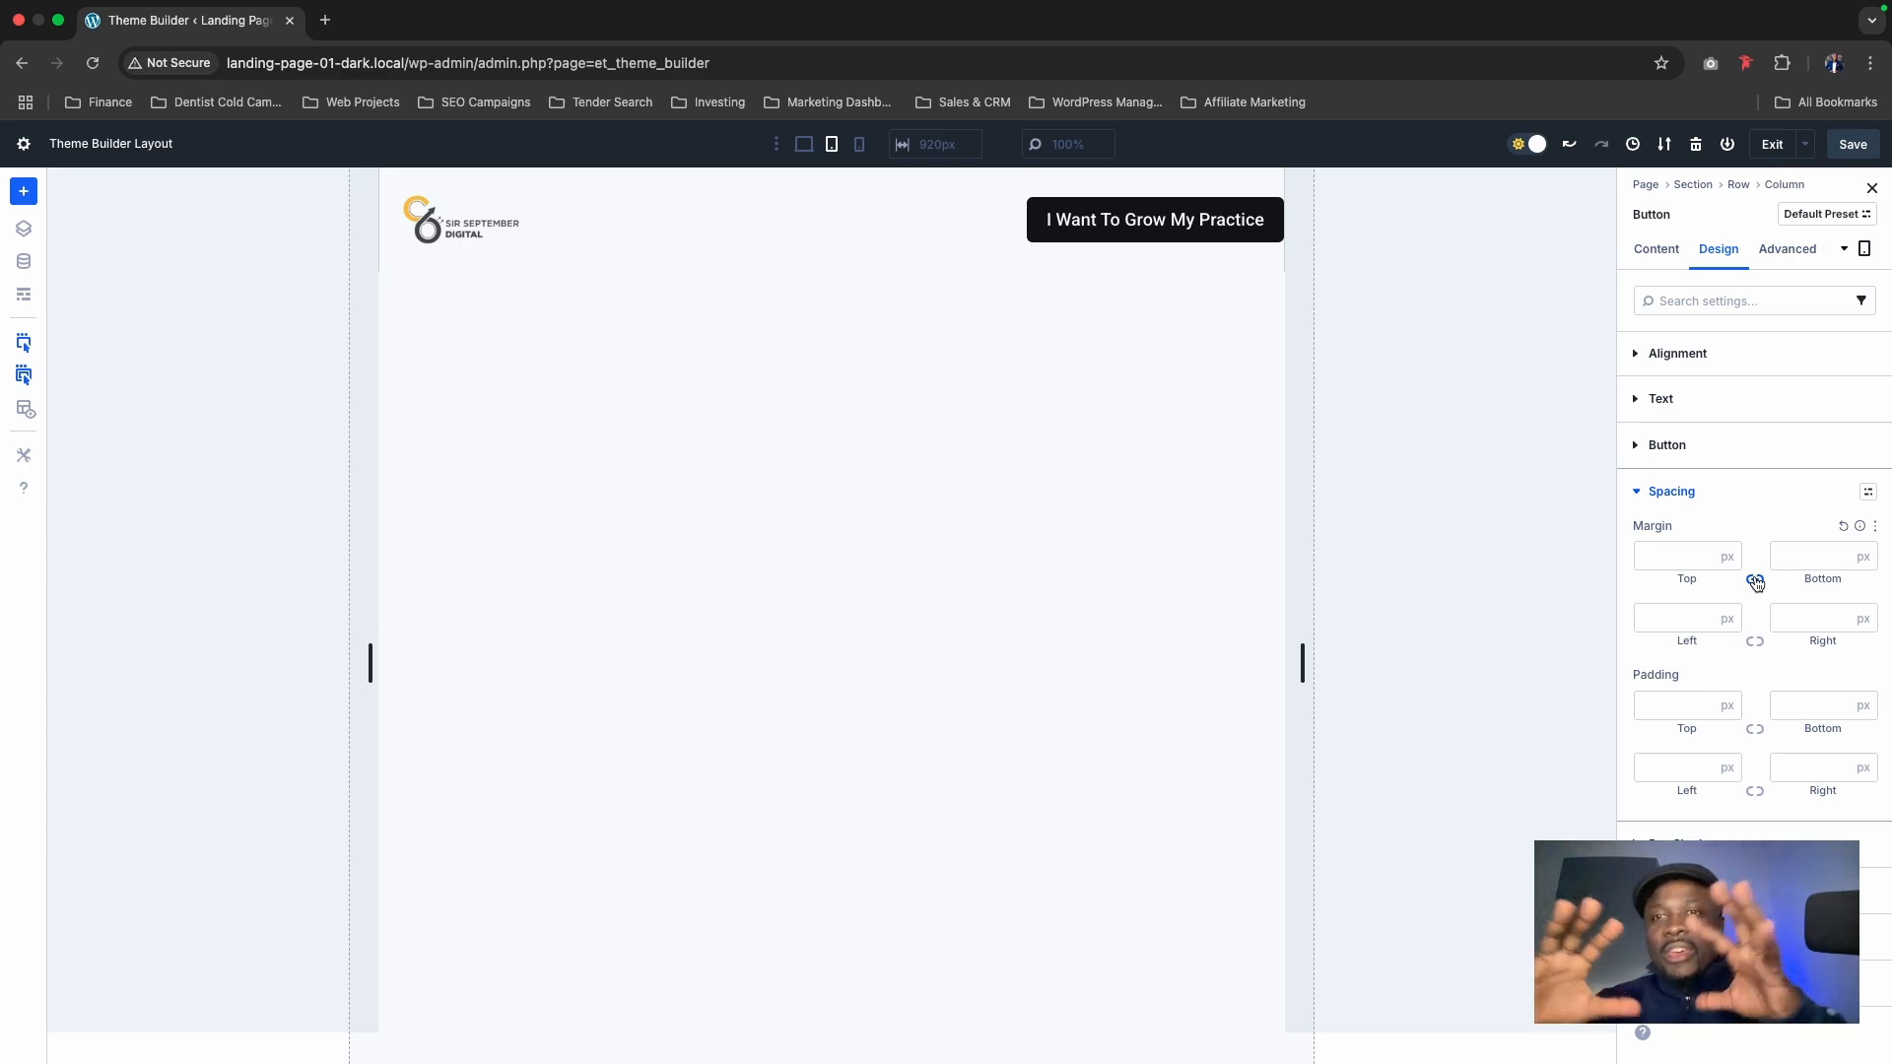
pyautogui.click(1755, 580)
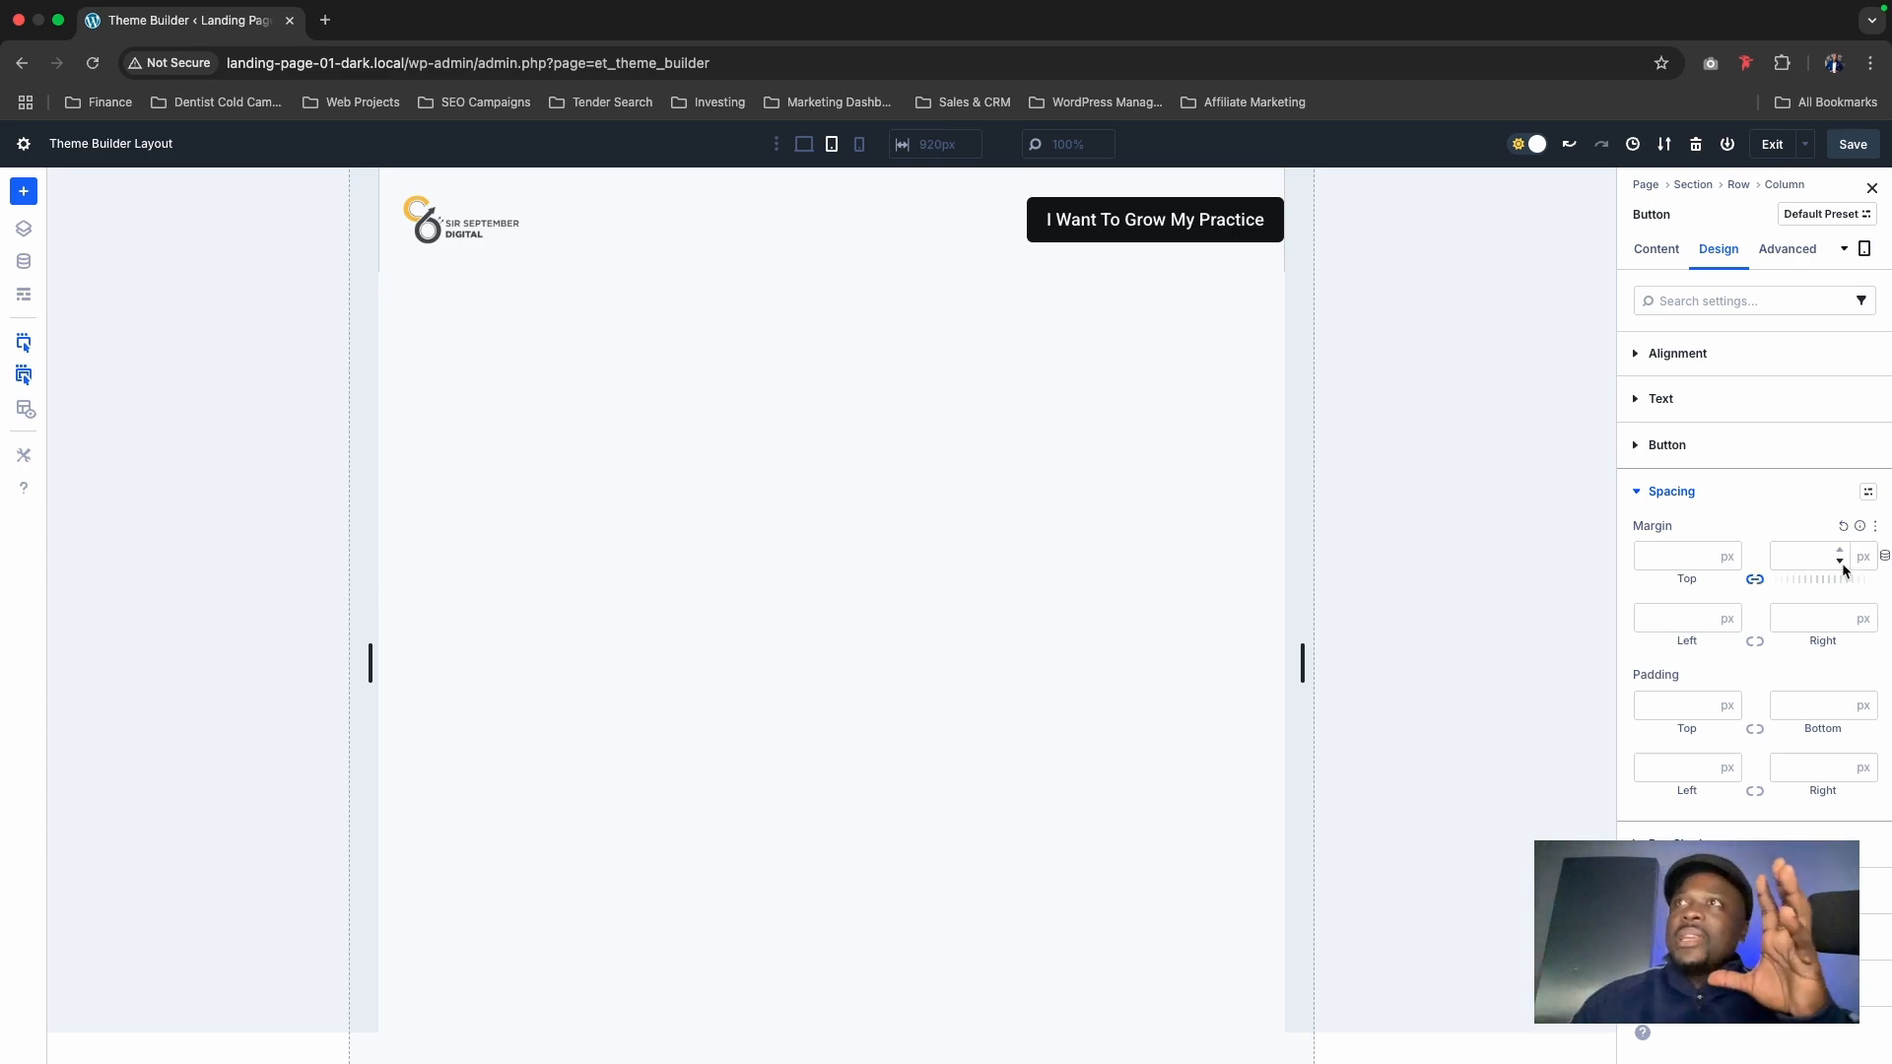
pyautogui.click(1807, 619)
pyautogui.click(1753, 583)
# Step: Set the header button's right margin to 30 px for tablet and save the layout
pyautogui.click(1789, 615)
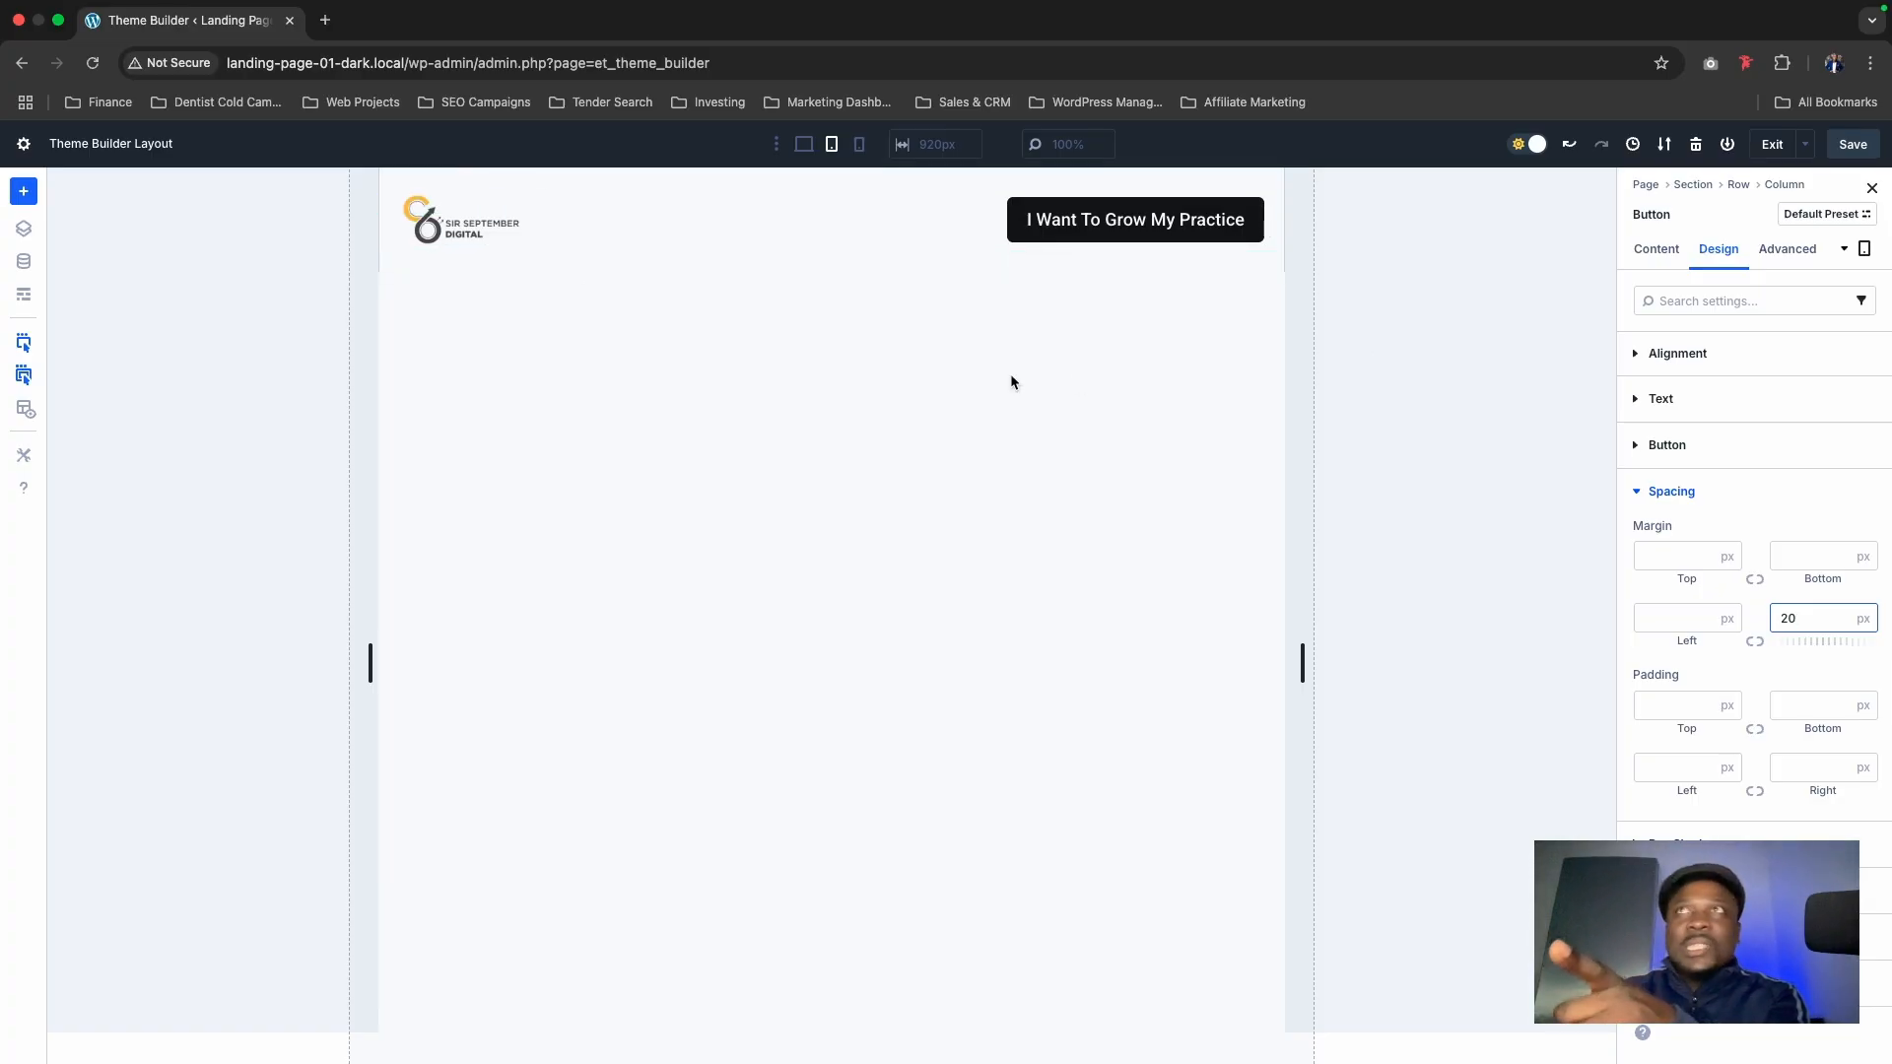
pyautogui.click(1786, 619)
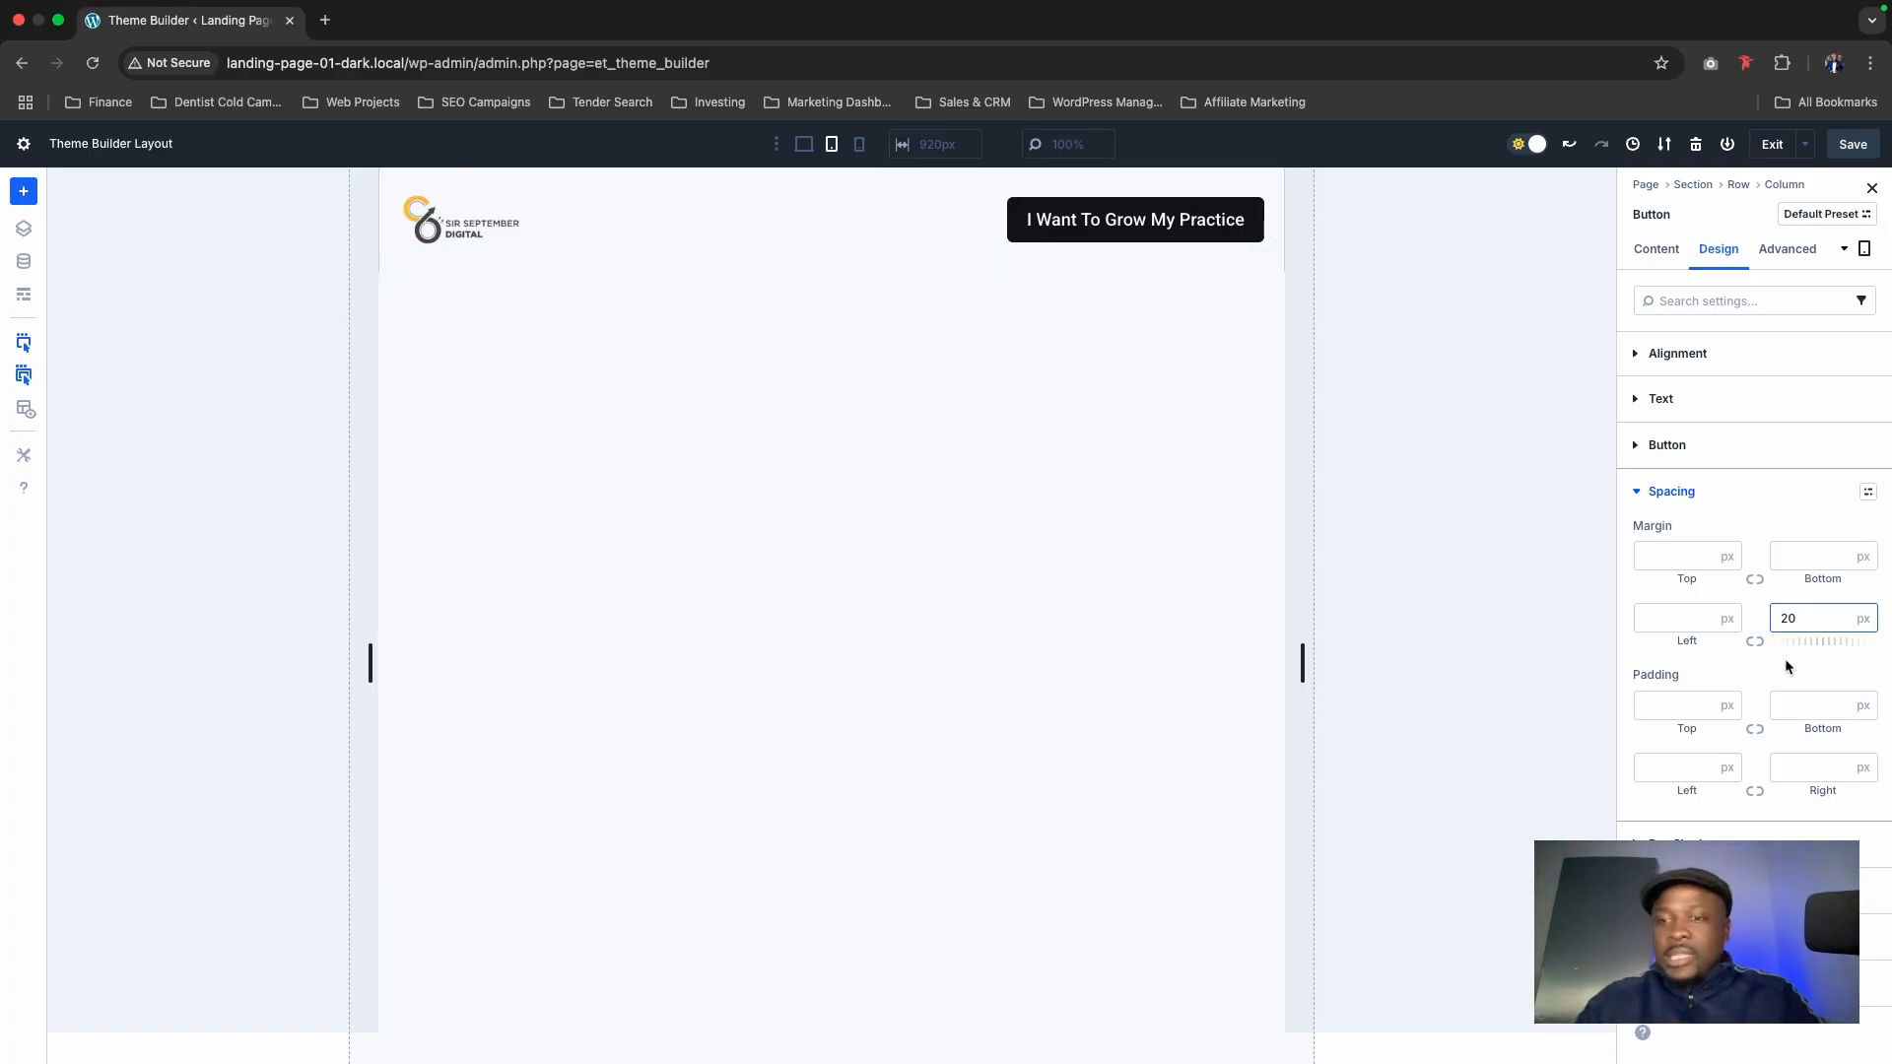
pyautogui.press('BackSpace')
pyautogui.write('3')
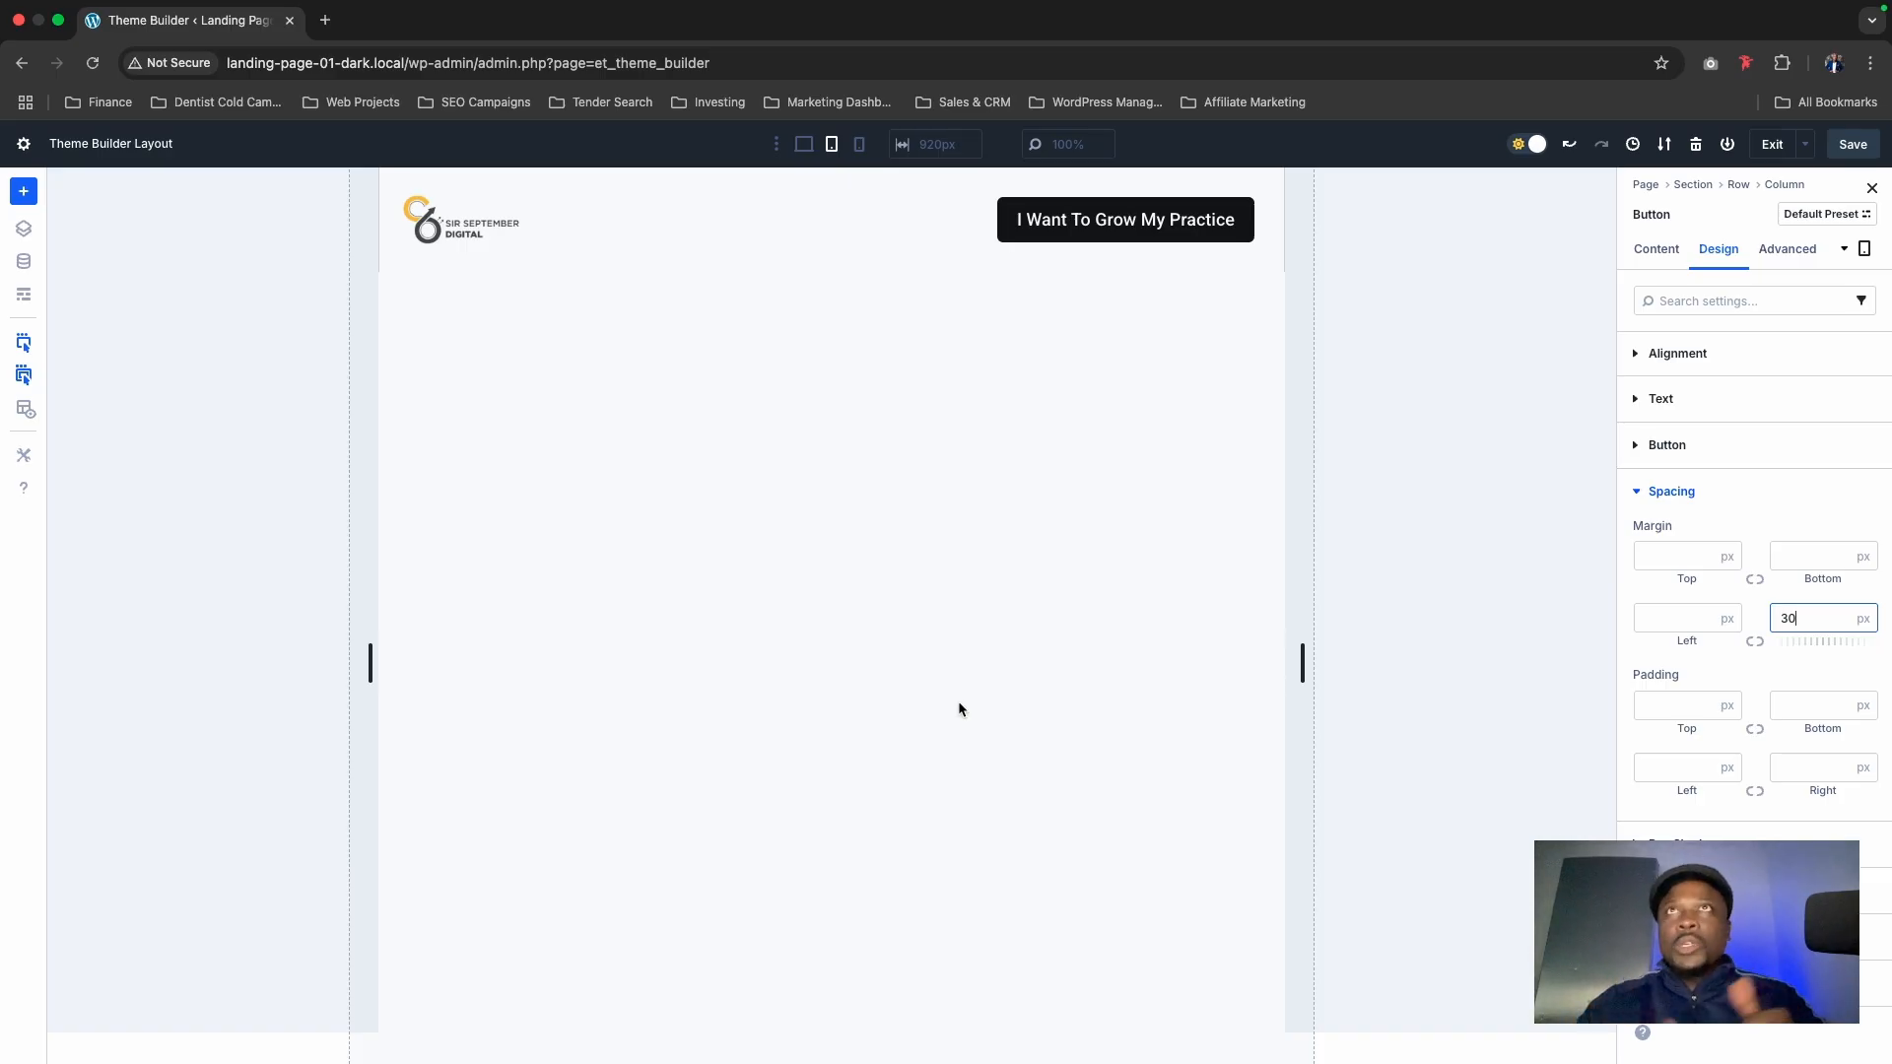
pyautogui.click(1851, 145)
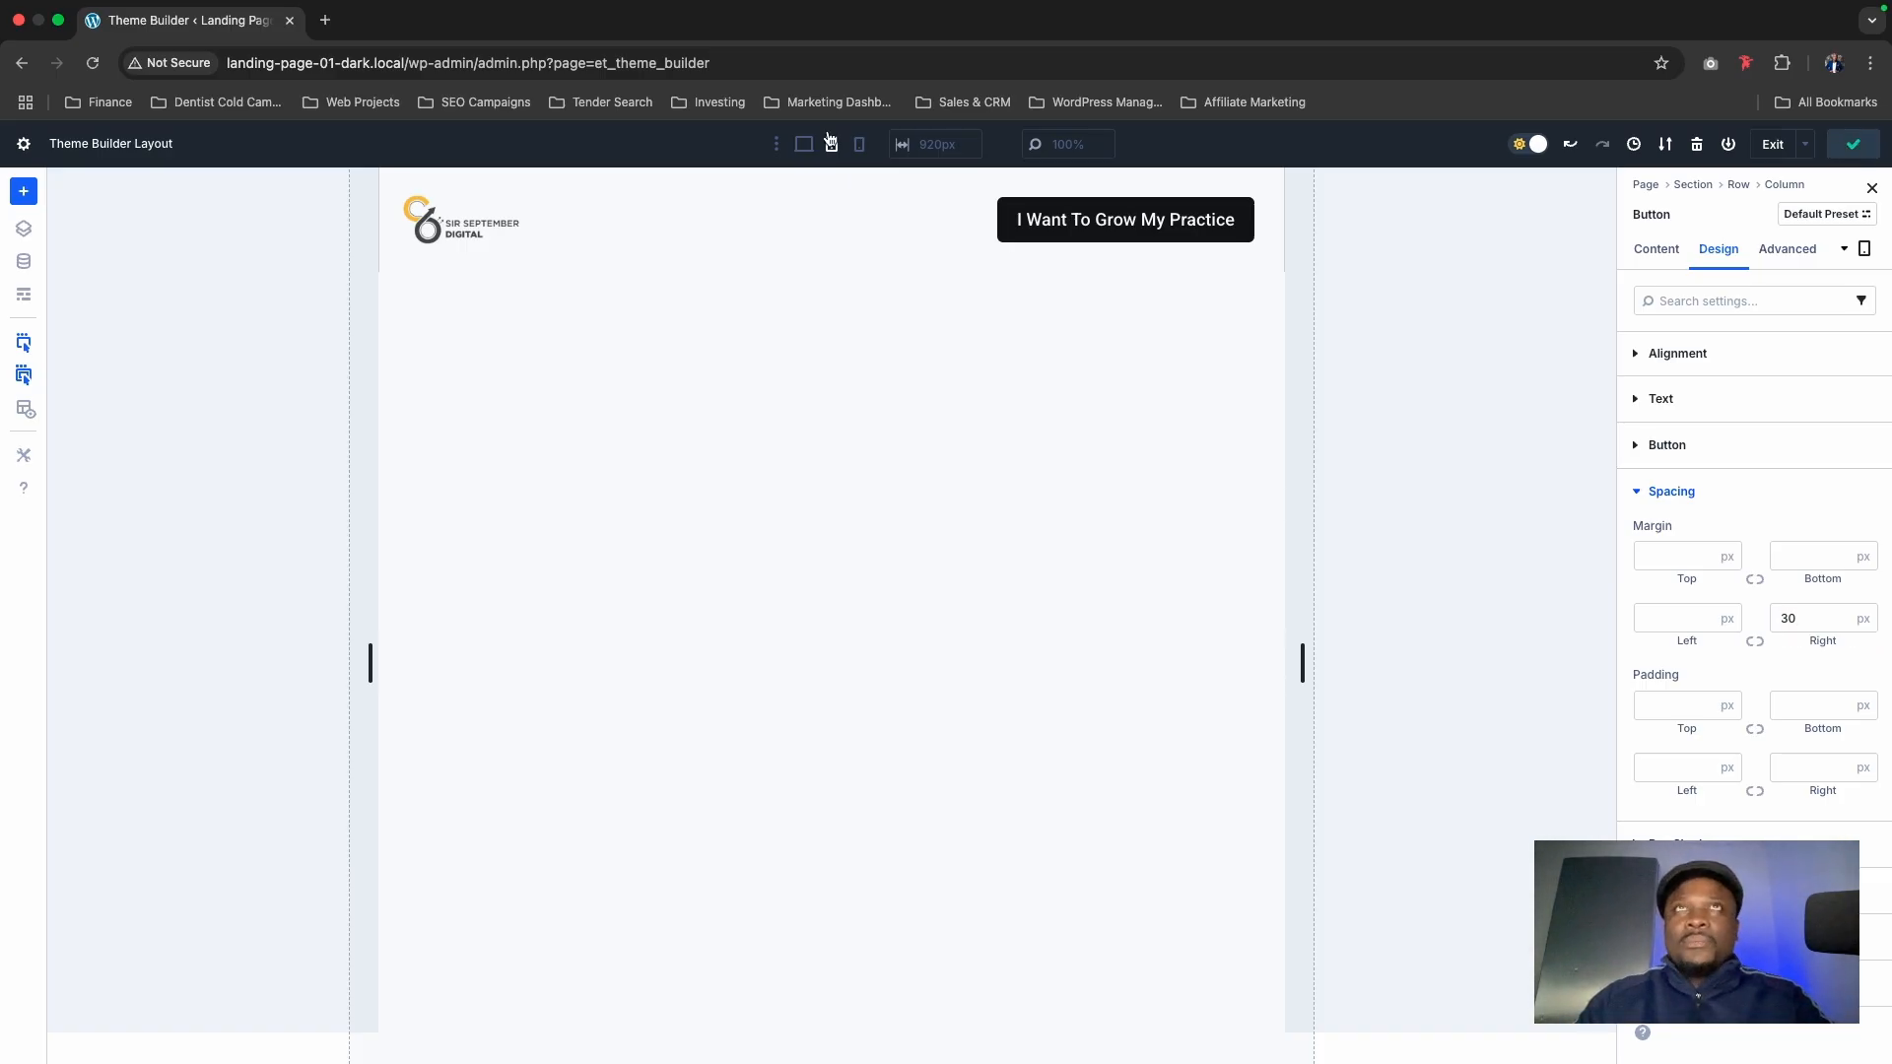
# Step: Switch to the phone view and set the header button's text size to 10 px
pyautogui.click(860, 148)
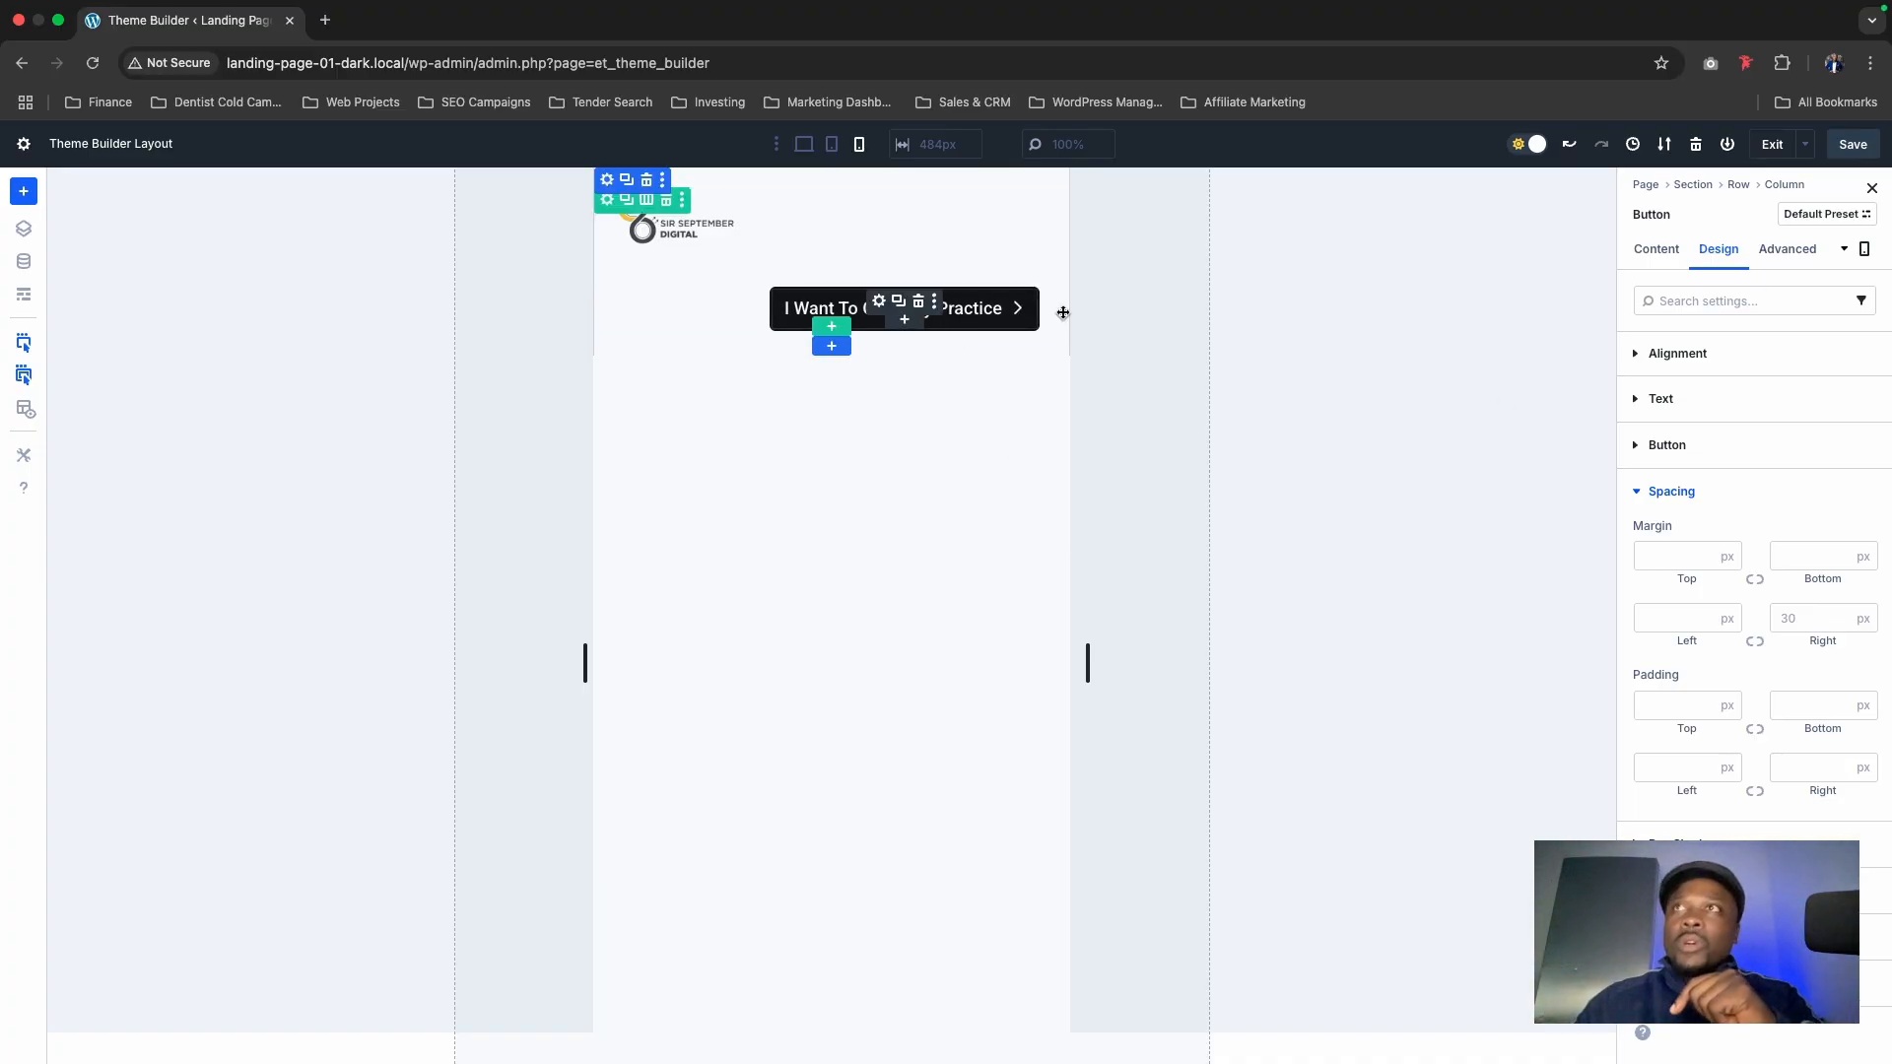
pyautogui.click(1745, 446)
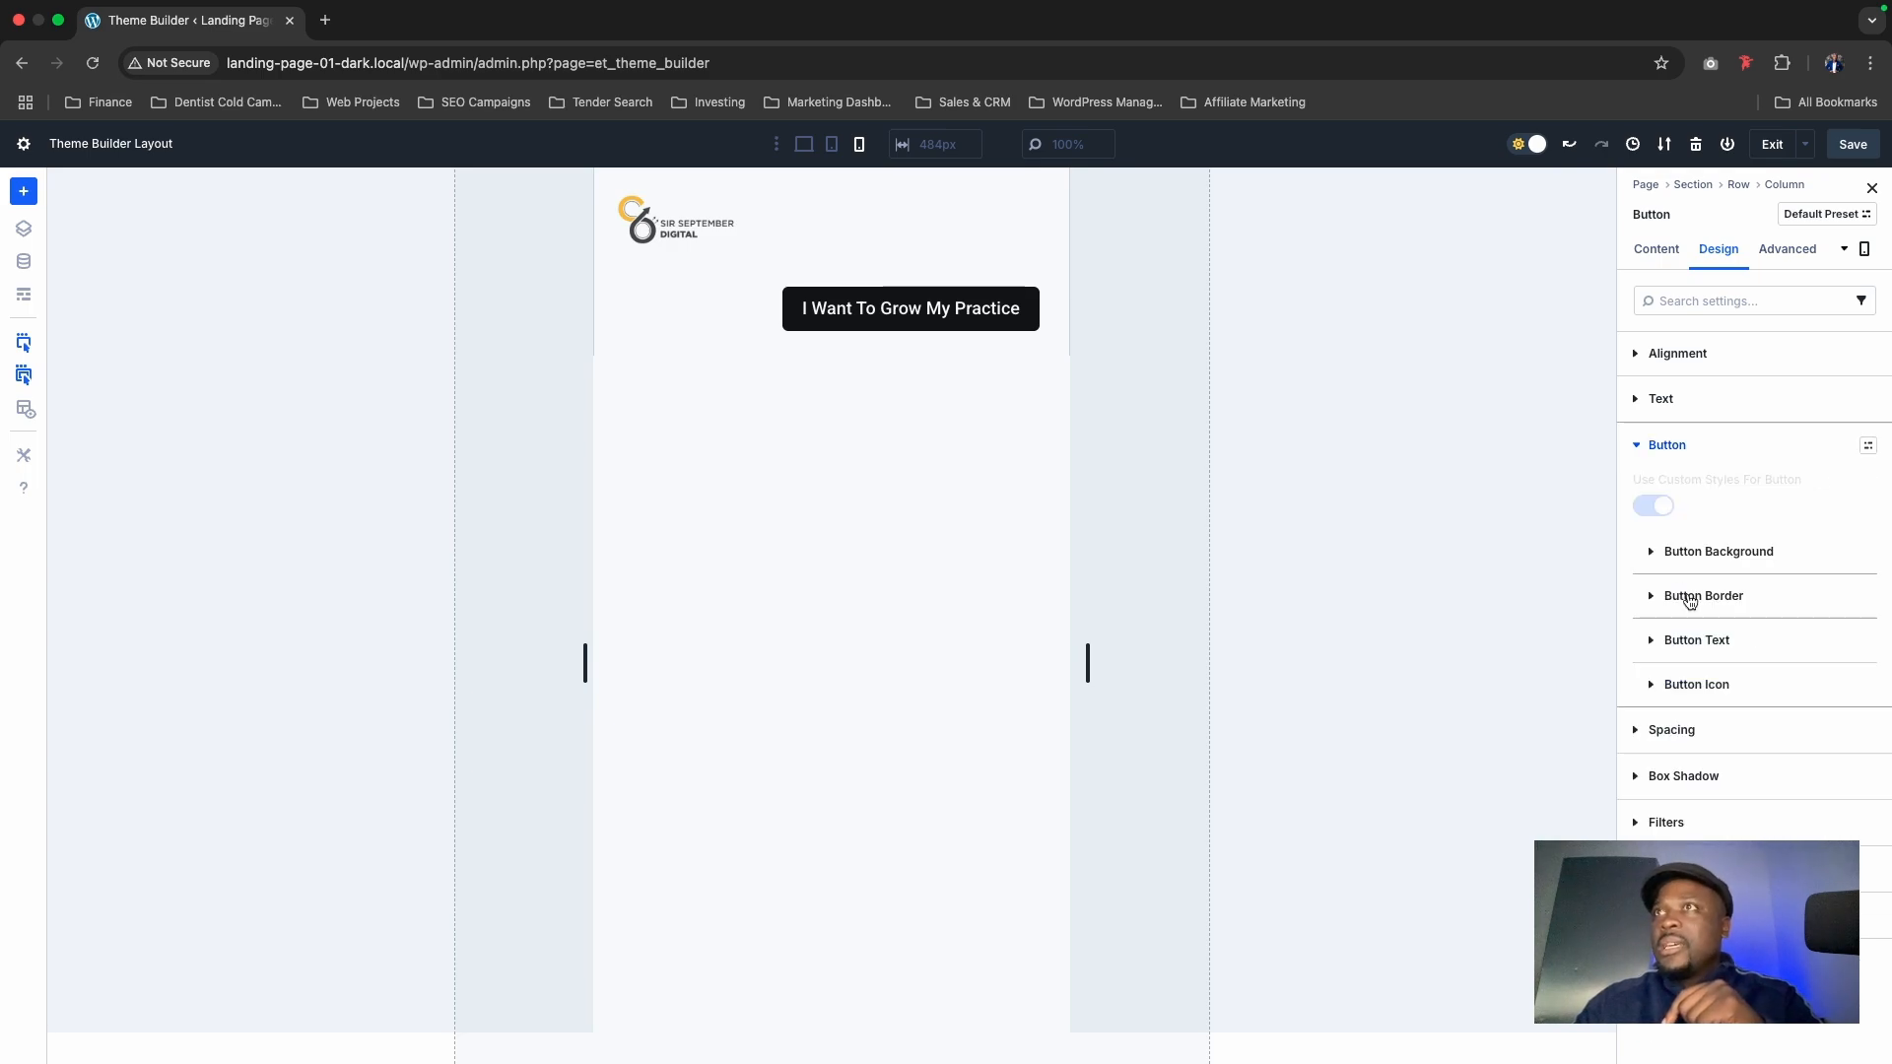
pyautogui.click(1677, 640)
pyautogui.scroll(-3, 1742, 835)
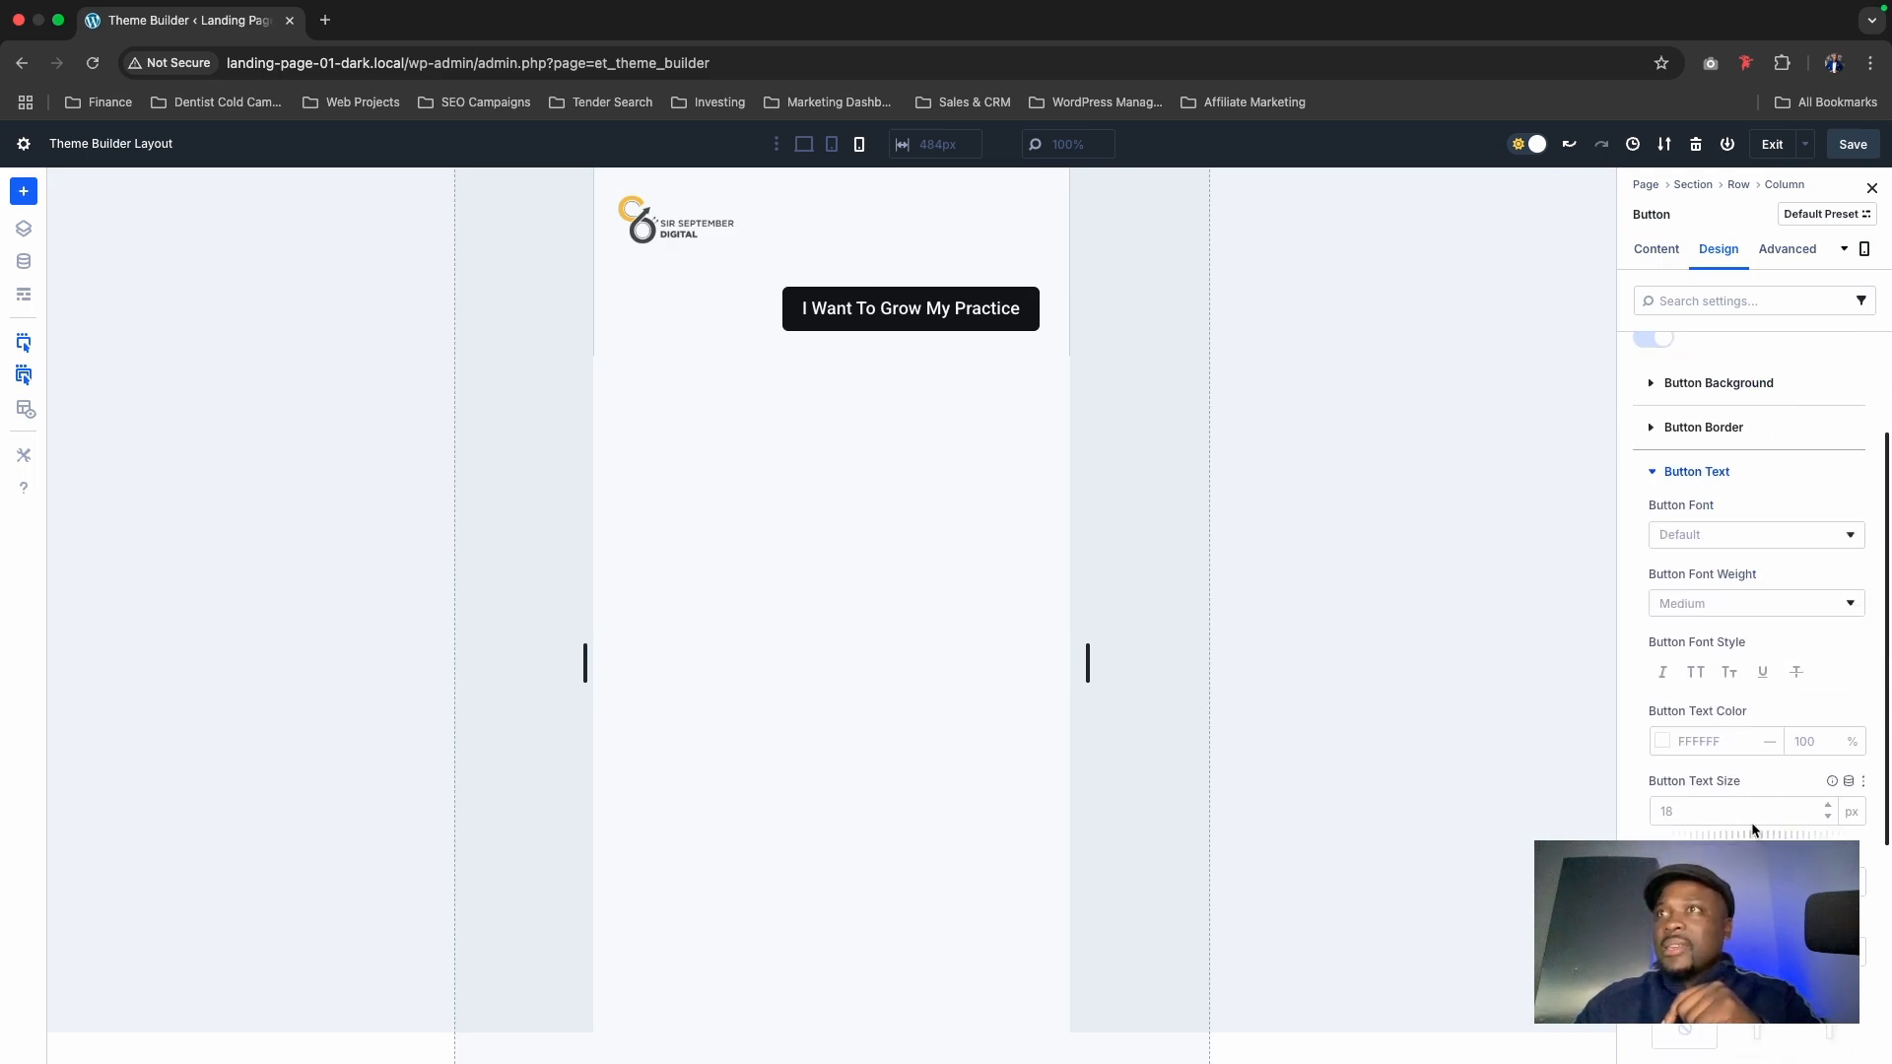
pyautogui.click(1828, 817)
pyautogui.click(1829, 817)
pyautogui.click(1828, 817)
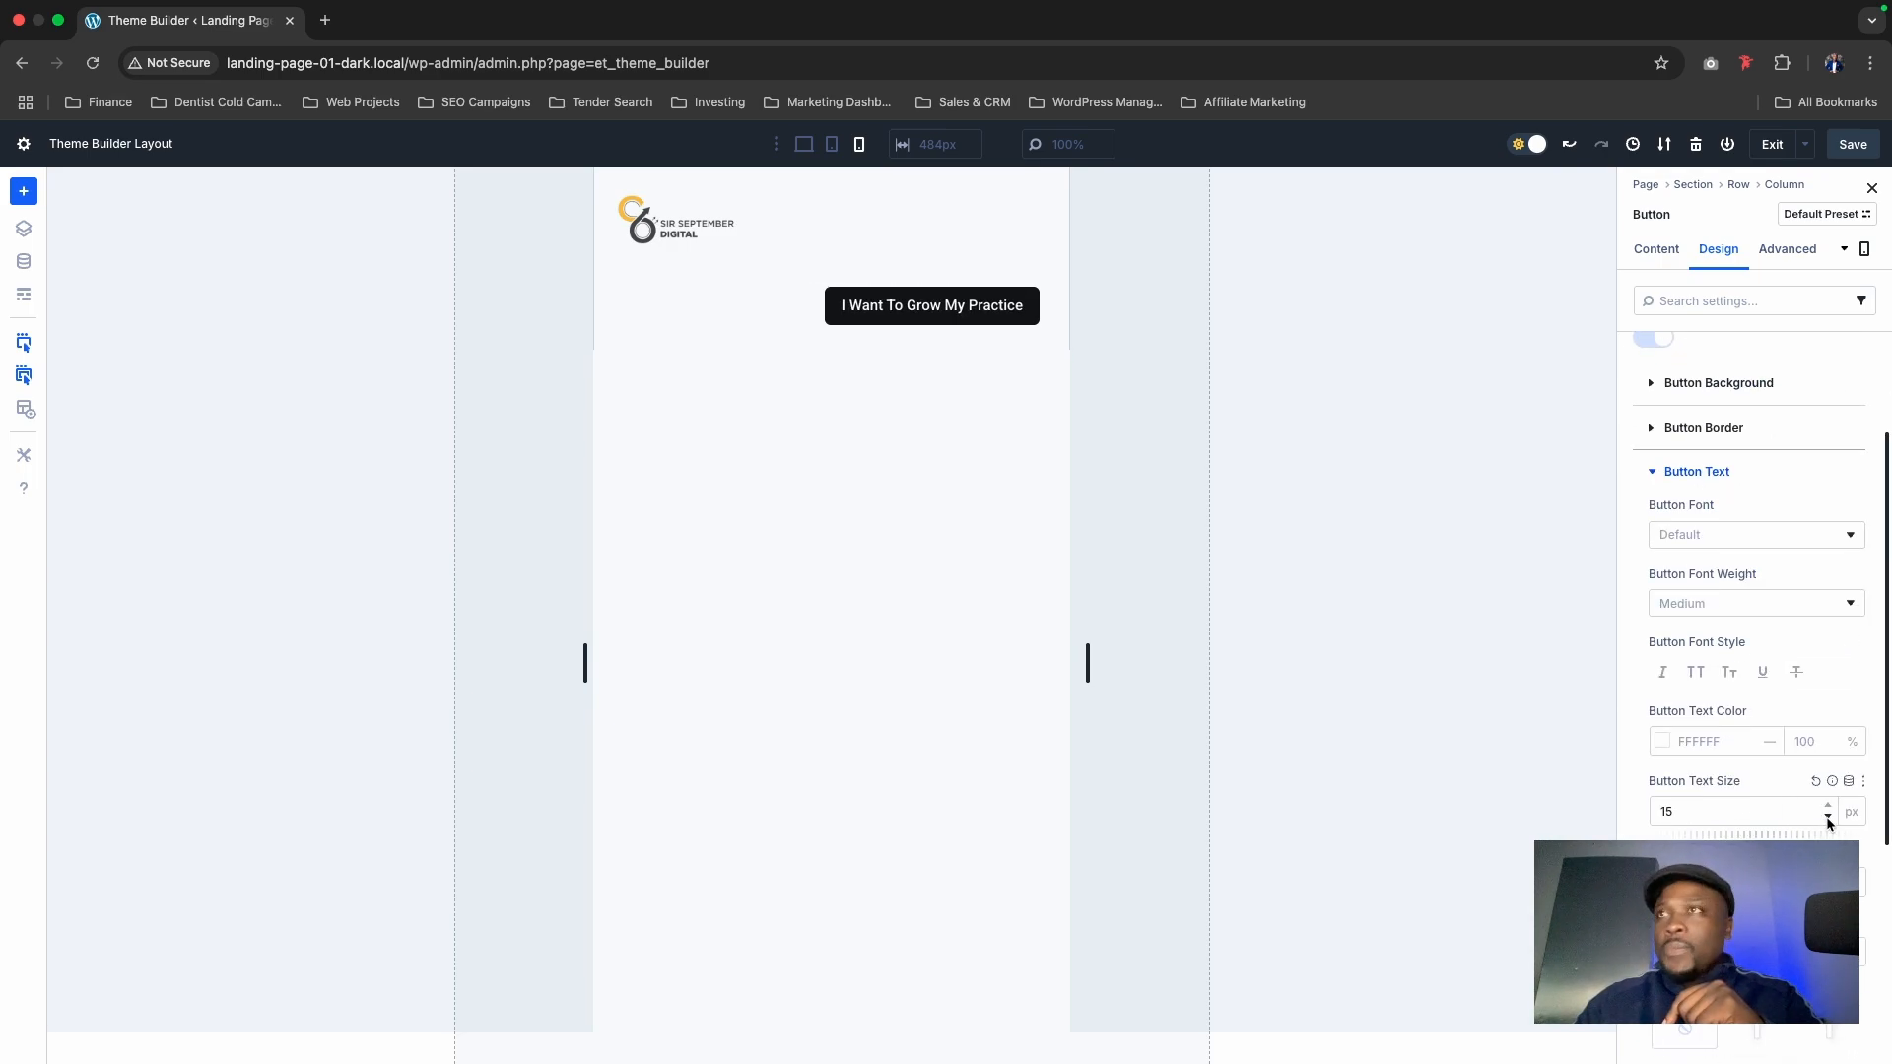
pyautogui.click(1828, 817)
pyautogui.click(1828, 817)
pyautogui.click(1829, 817)
pyautogui.click(1828, 817)
pyautogui.click(1829, 817)
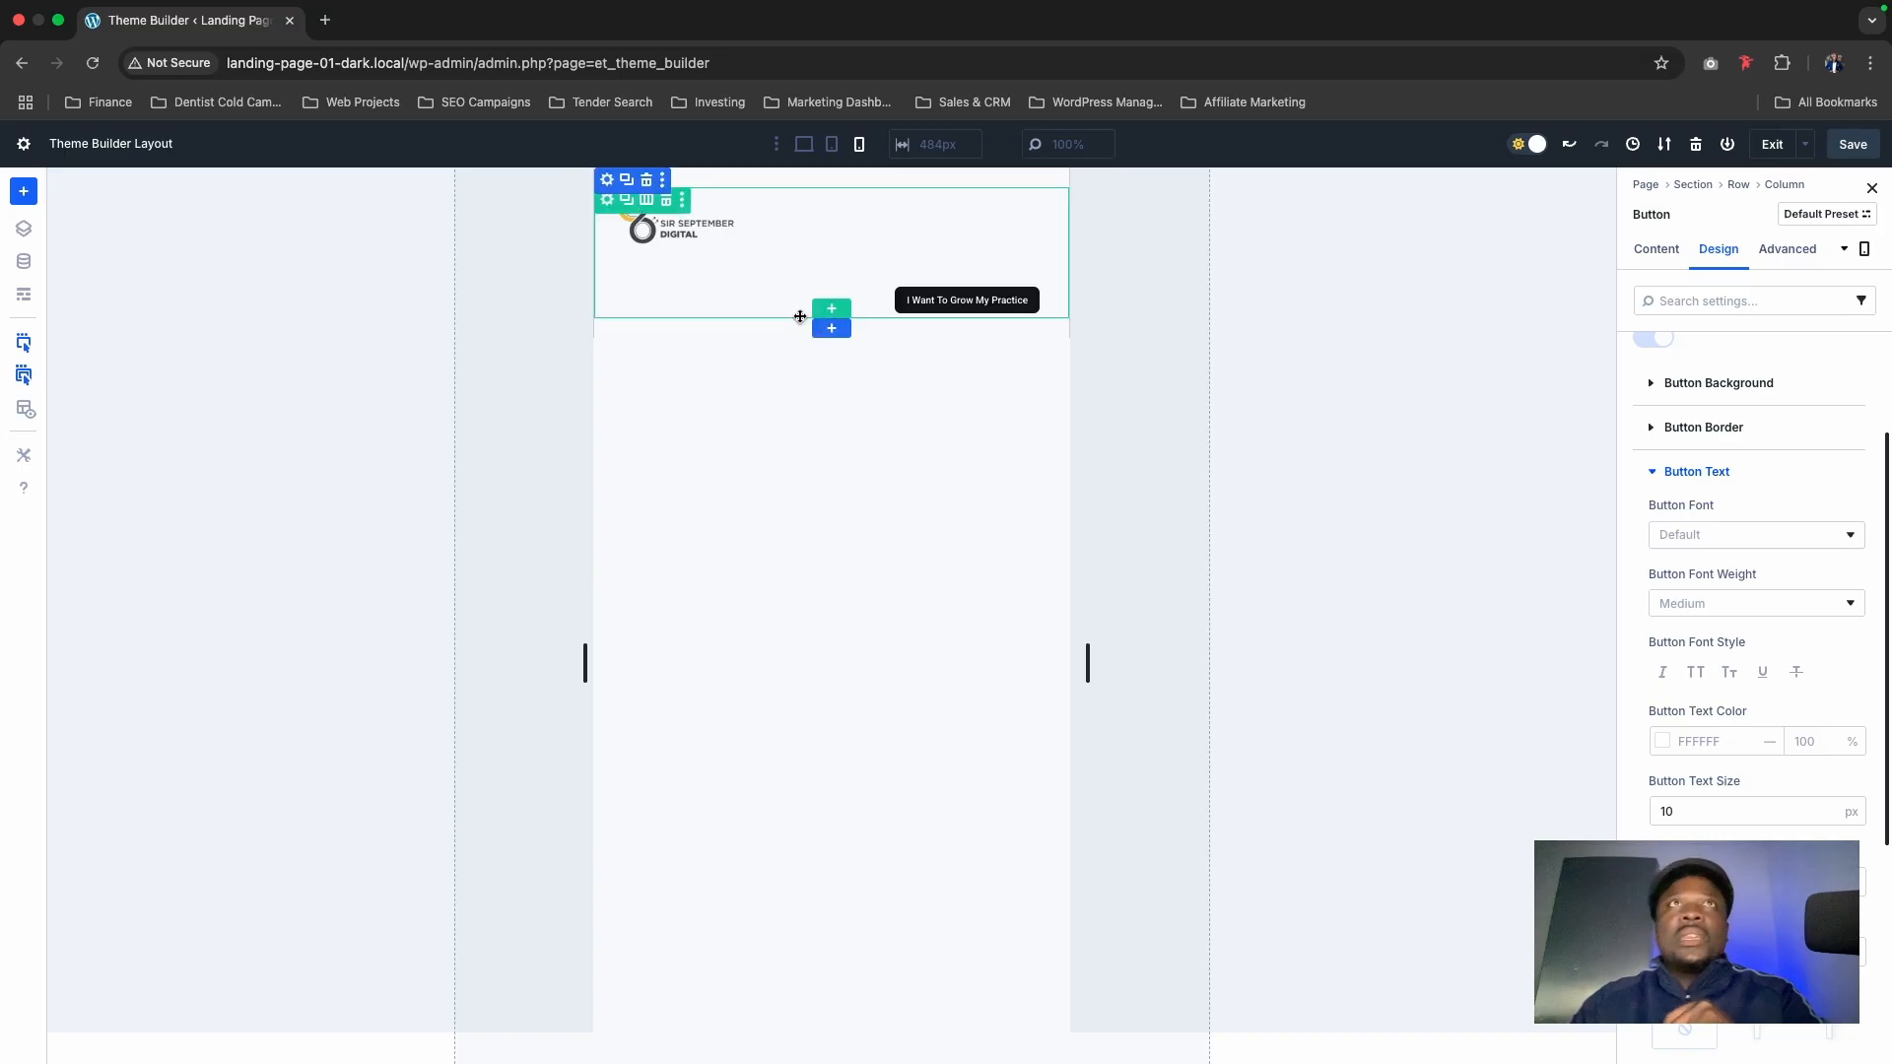
# Step: Set the header logo image's width to 113 px for the phone view
pyautogui.click(642, 225)
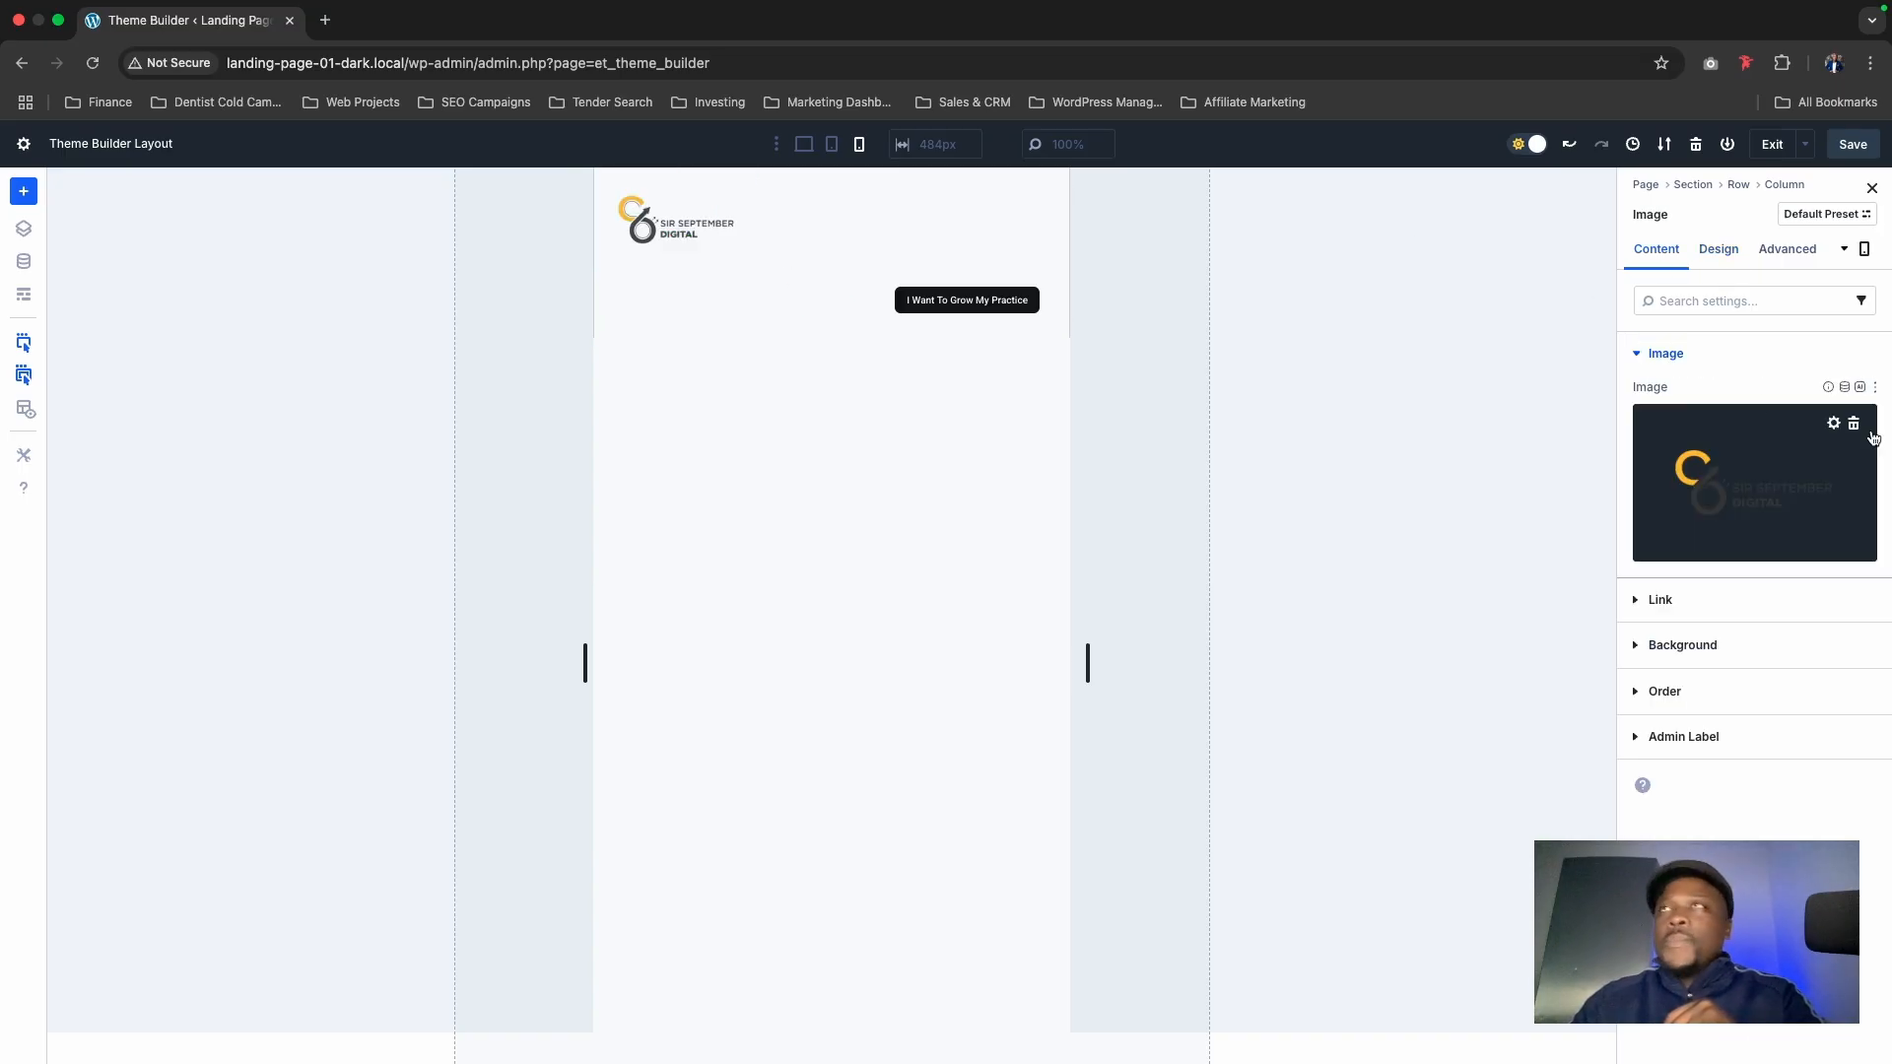
pyautogui.click(1720, 251)
pyautogui.click(1684, 449)
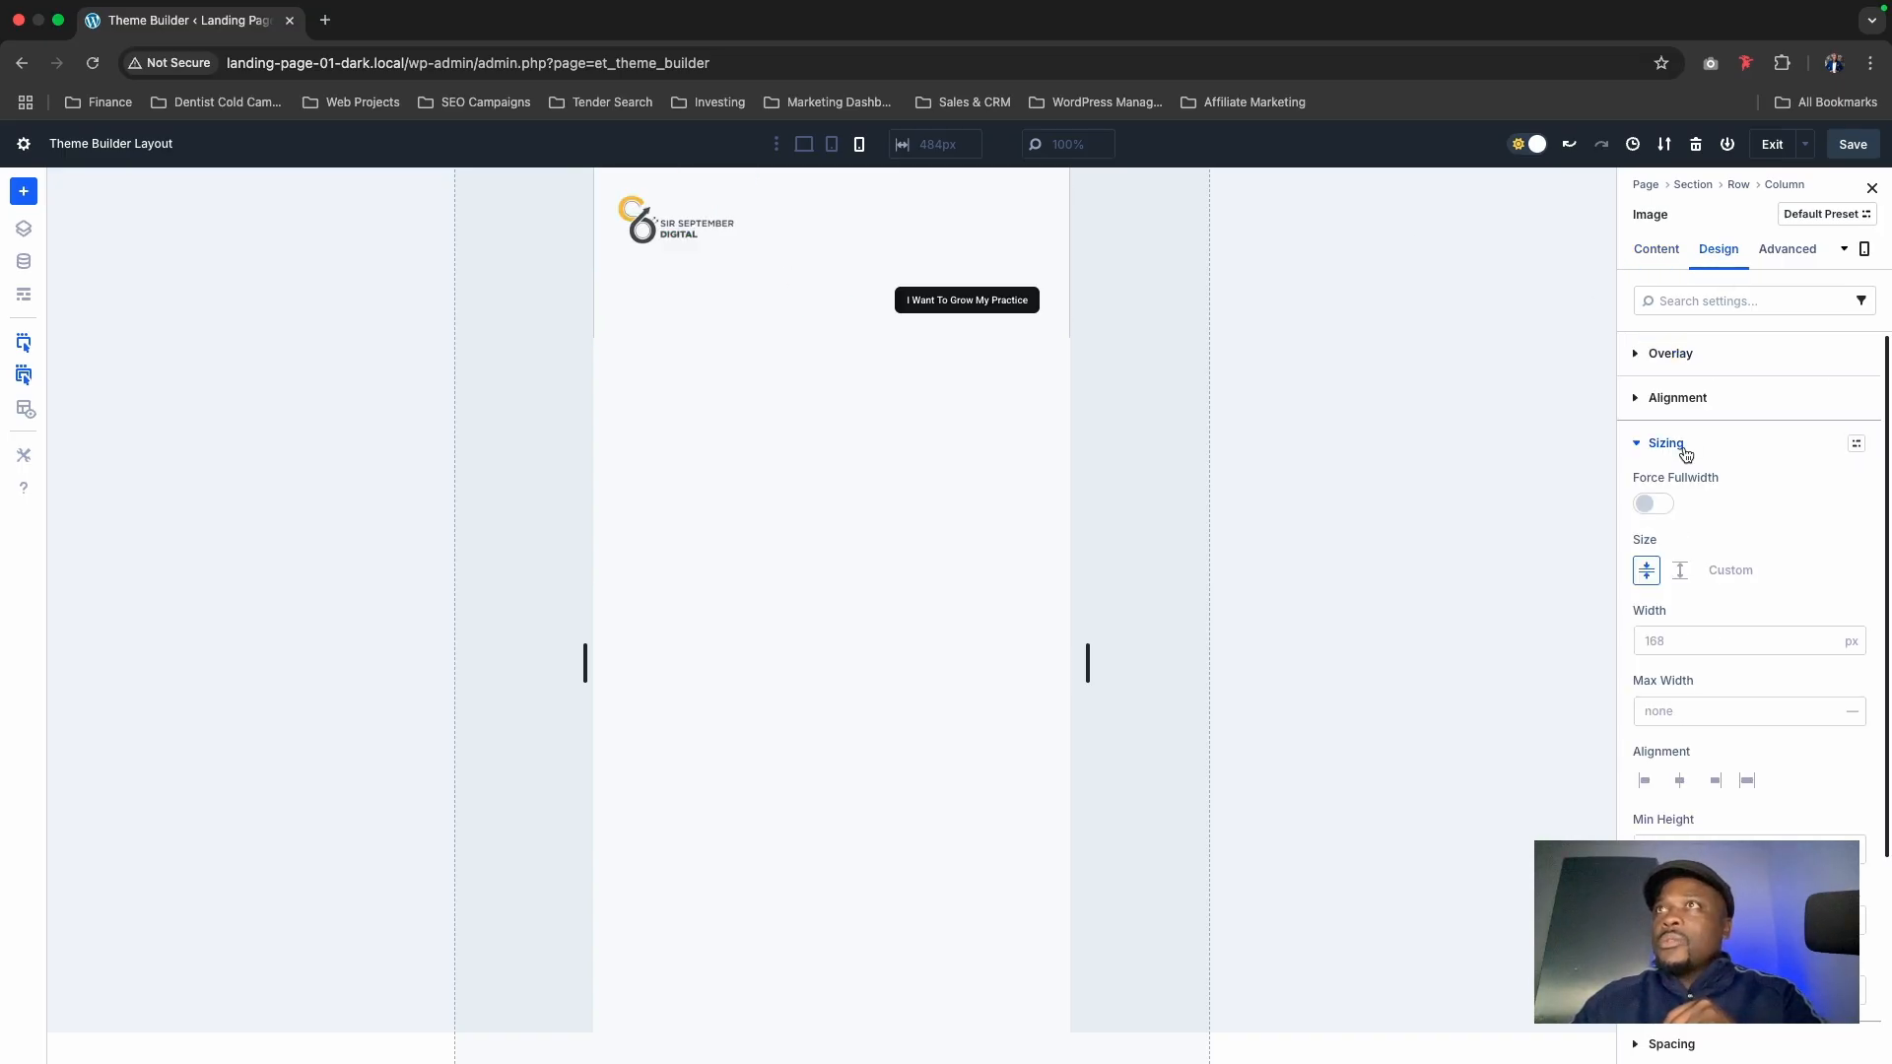
pyautogui.click(1831, 647)
pyautogui.click(1830, 648)
pyautogui.click(1829, 647)
pyautogui.click(1830, 647)
pyautogui.click(1829, 647)
pyautogui.click(1829, 647)
pyautogui.click(1830, 646)
pyautogui.click(1829, 646)
pyautogui.click(1830, 647)
pyautogui.click(1829, 647)
pyautogui.click(1830, 647)
pyautogui.click(1829, 647)
pyautogui.click(1829, 647)
pyautogui.click(1829, 646)
pyautogui.click(1829, 647)
pyautogui.click(1829, 647)
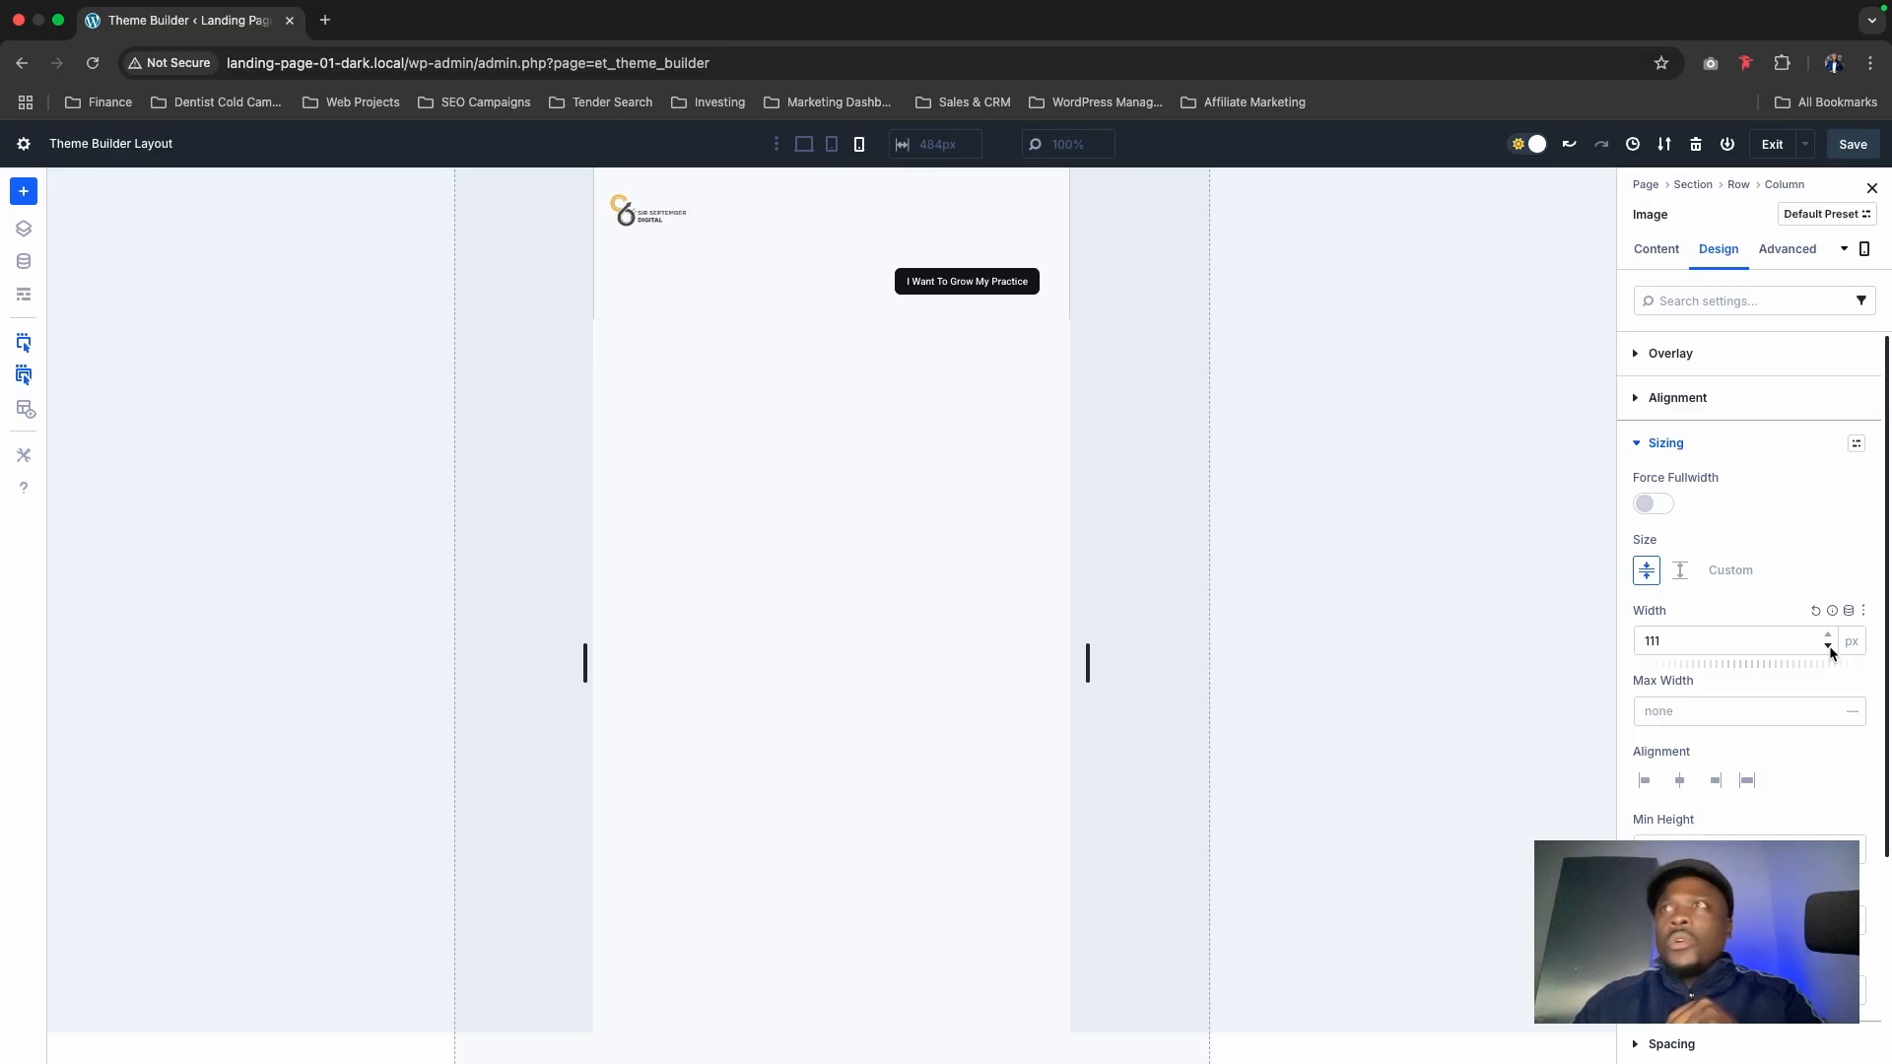
pyautogui.click(1830, 637)
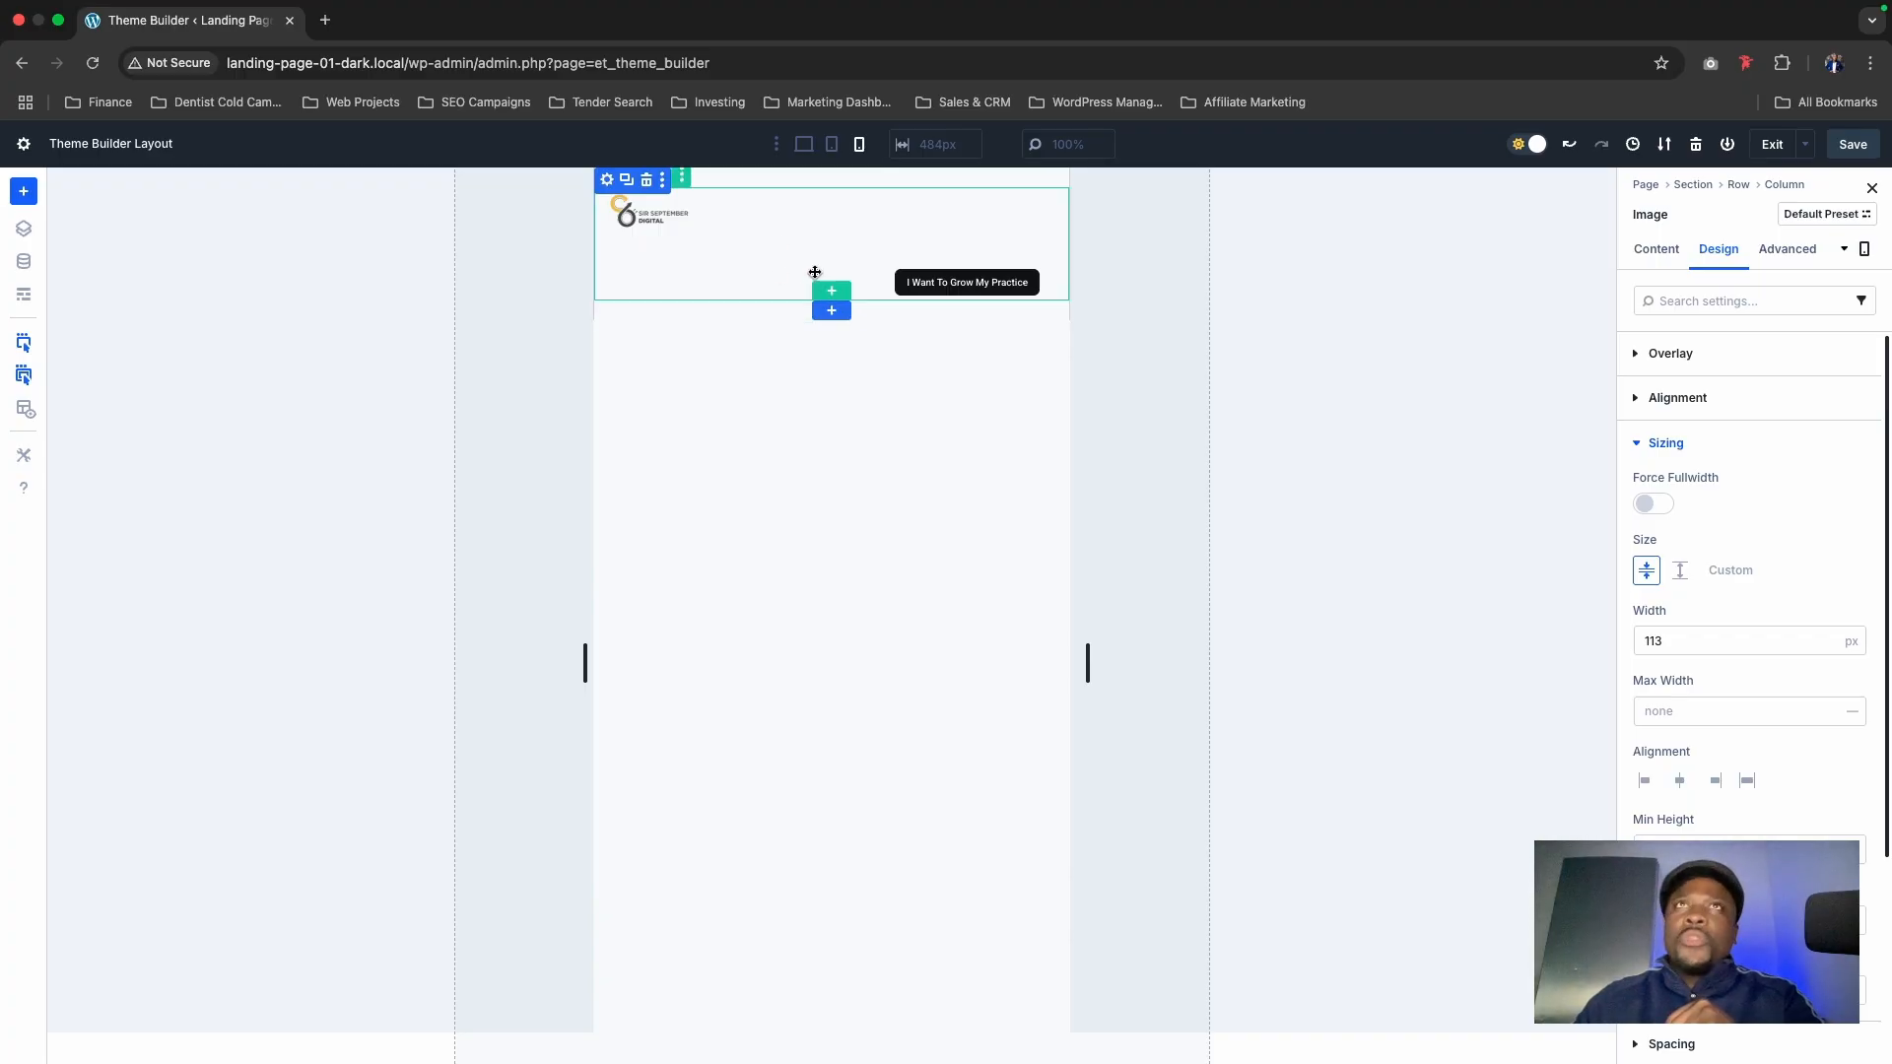
# Step: Reset the header row's layout wrapping to no wrap for the phone view
pyautogui.click(836, 236)
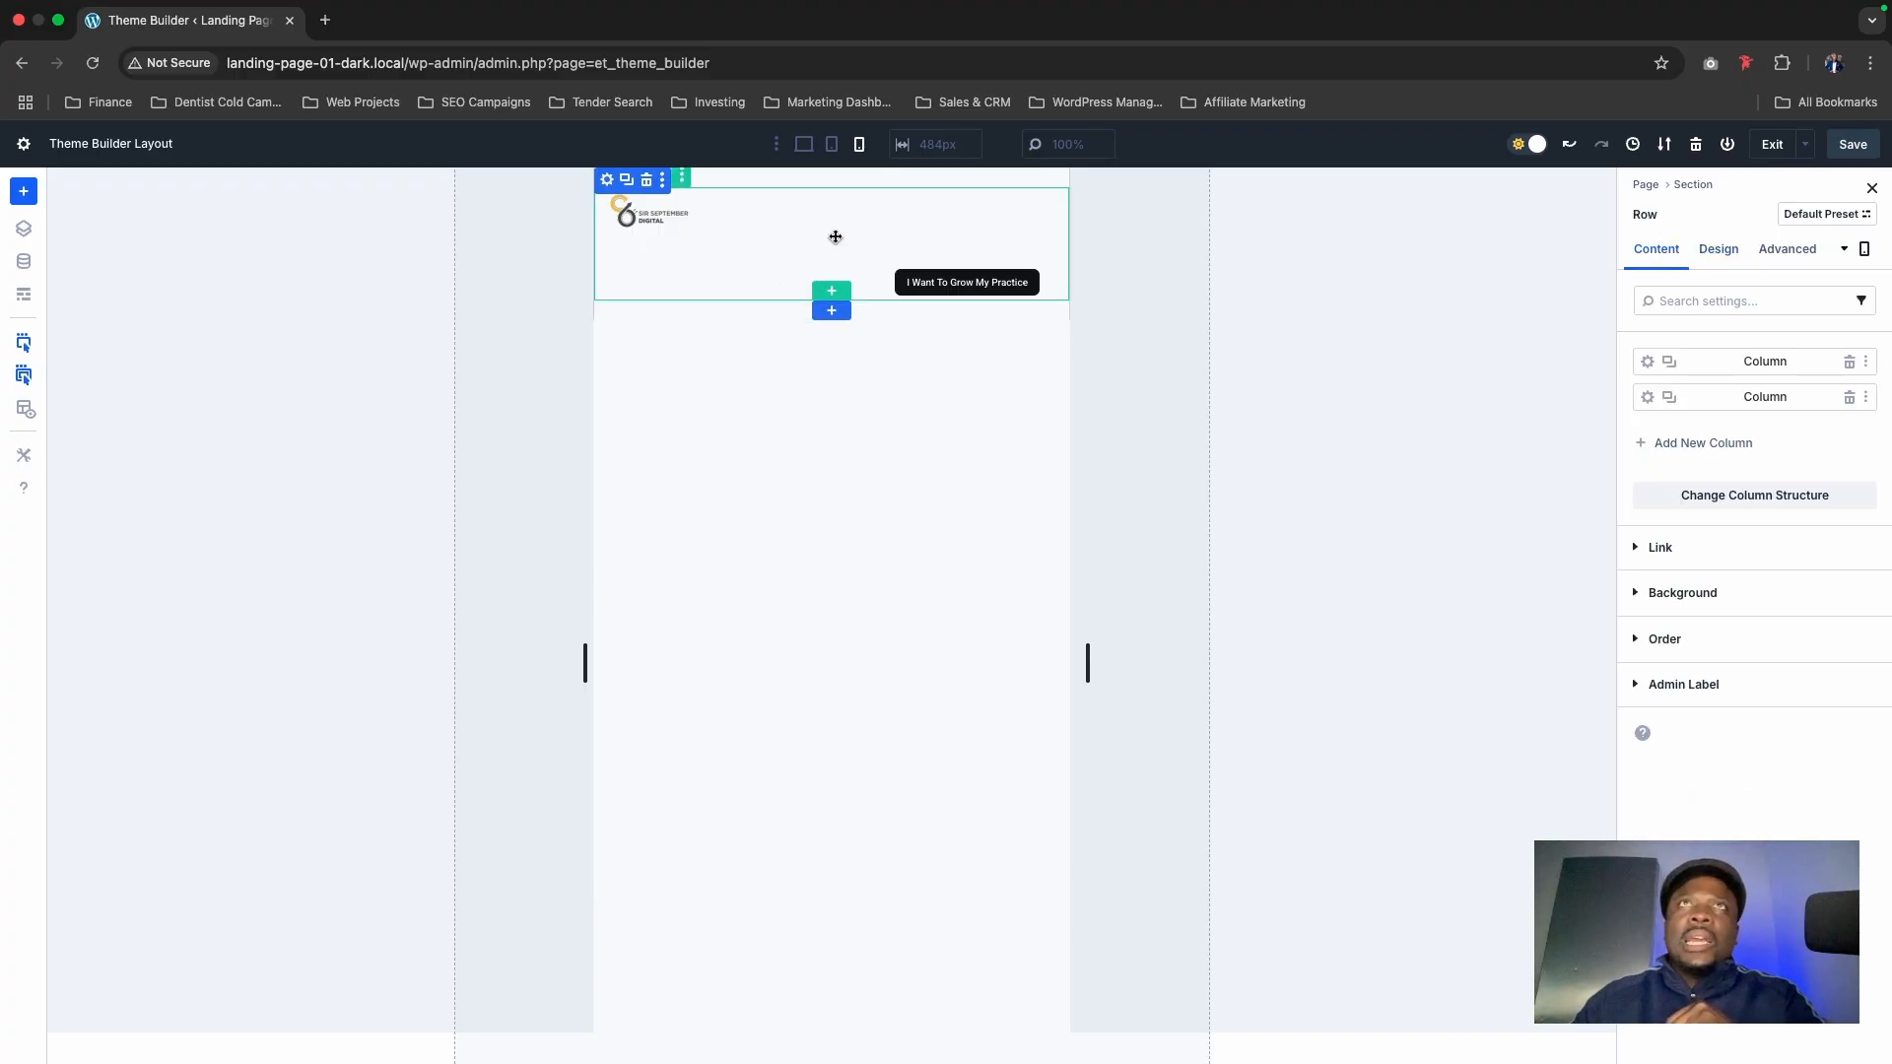
pyautogui.click(1717, 252)
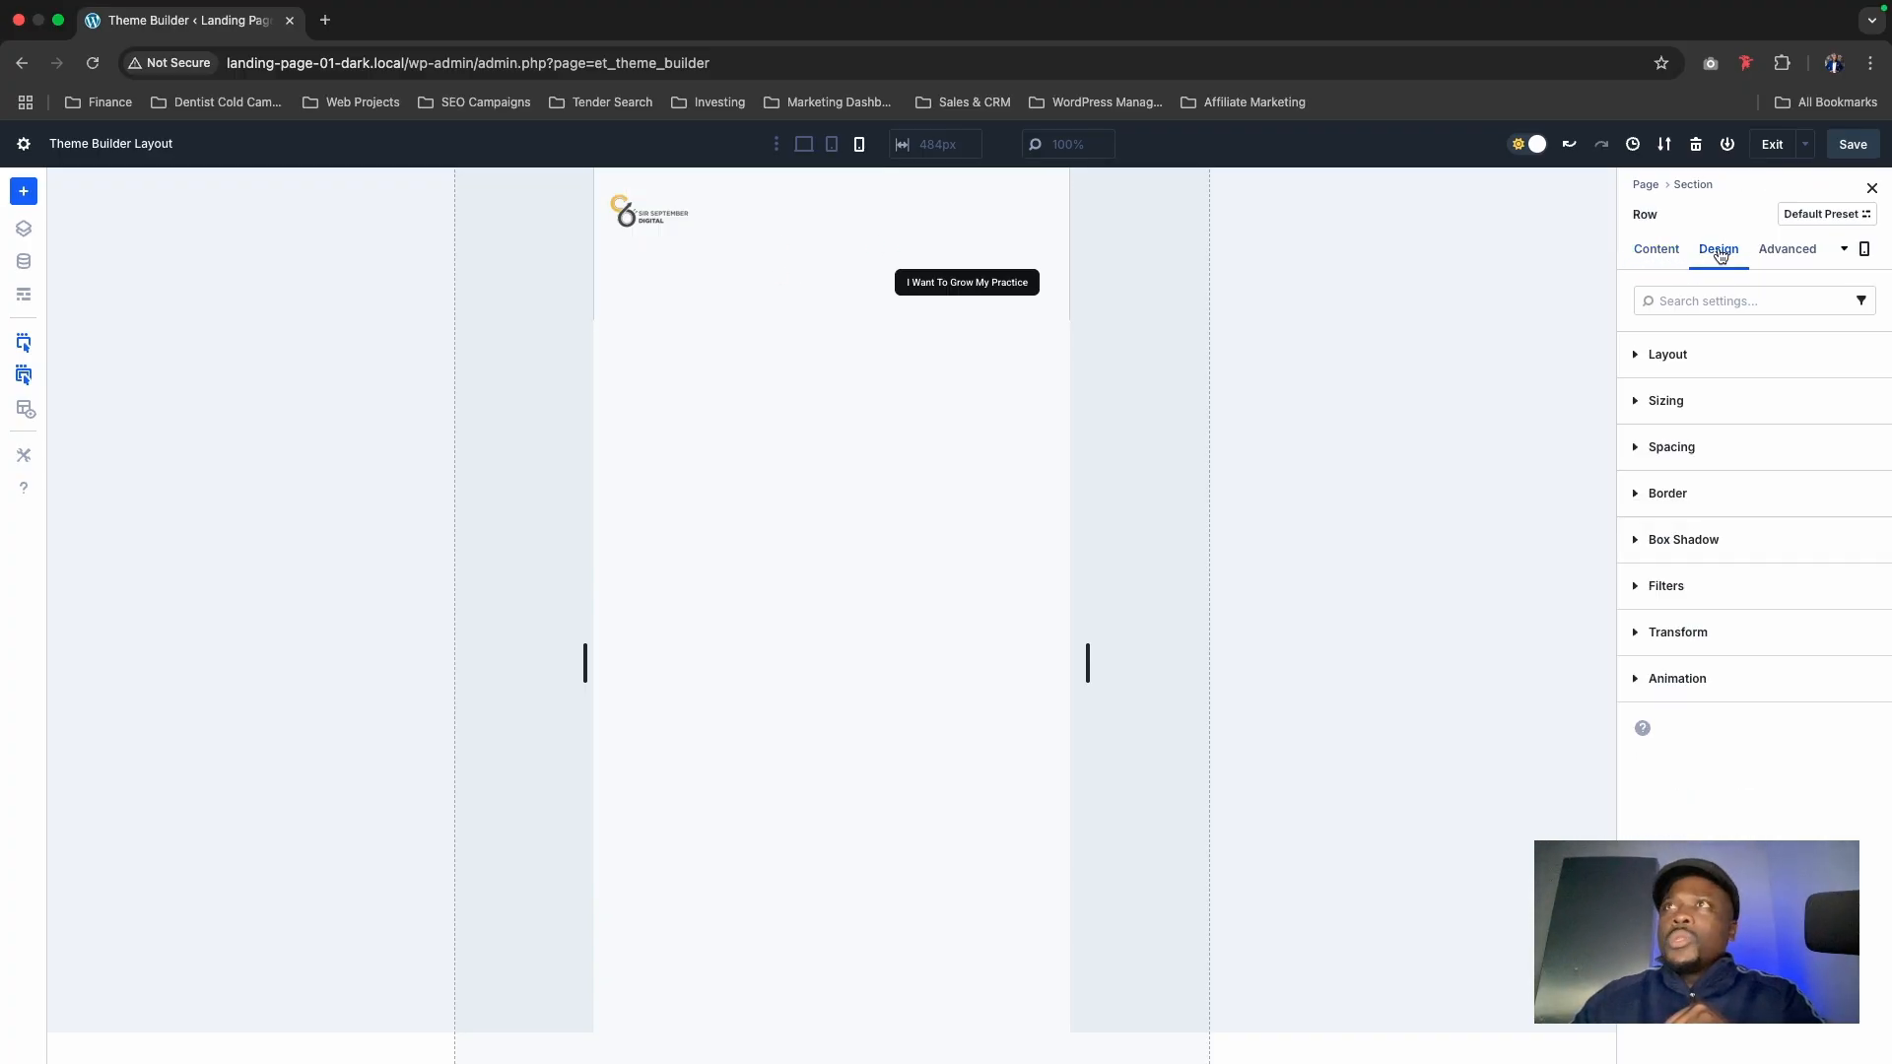
pyautogui.click(1689, 359)
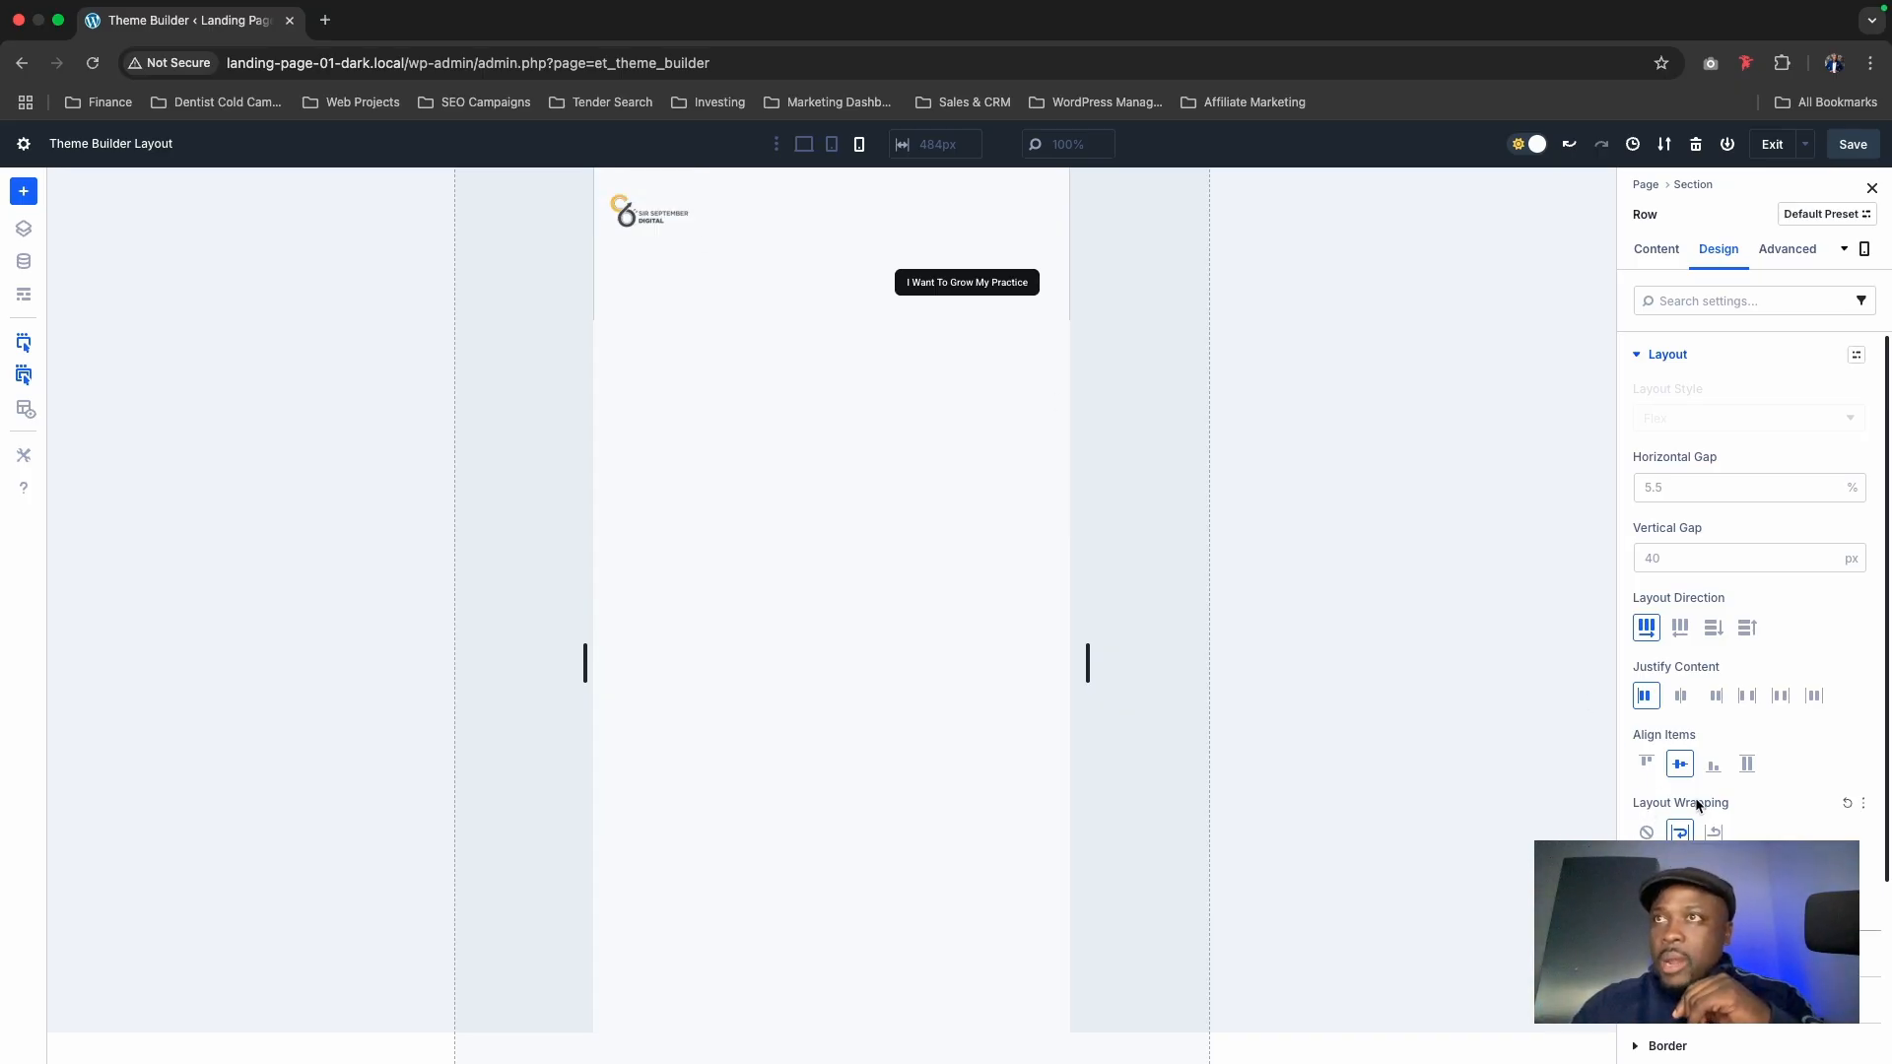
pyautogui.click(1848, 804)
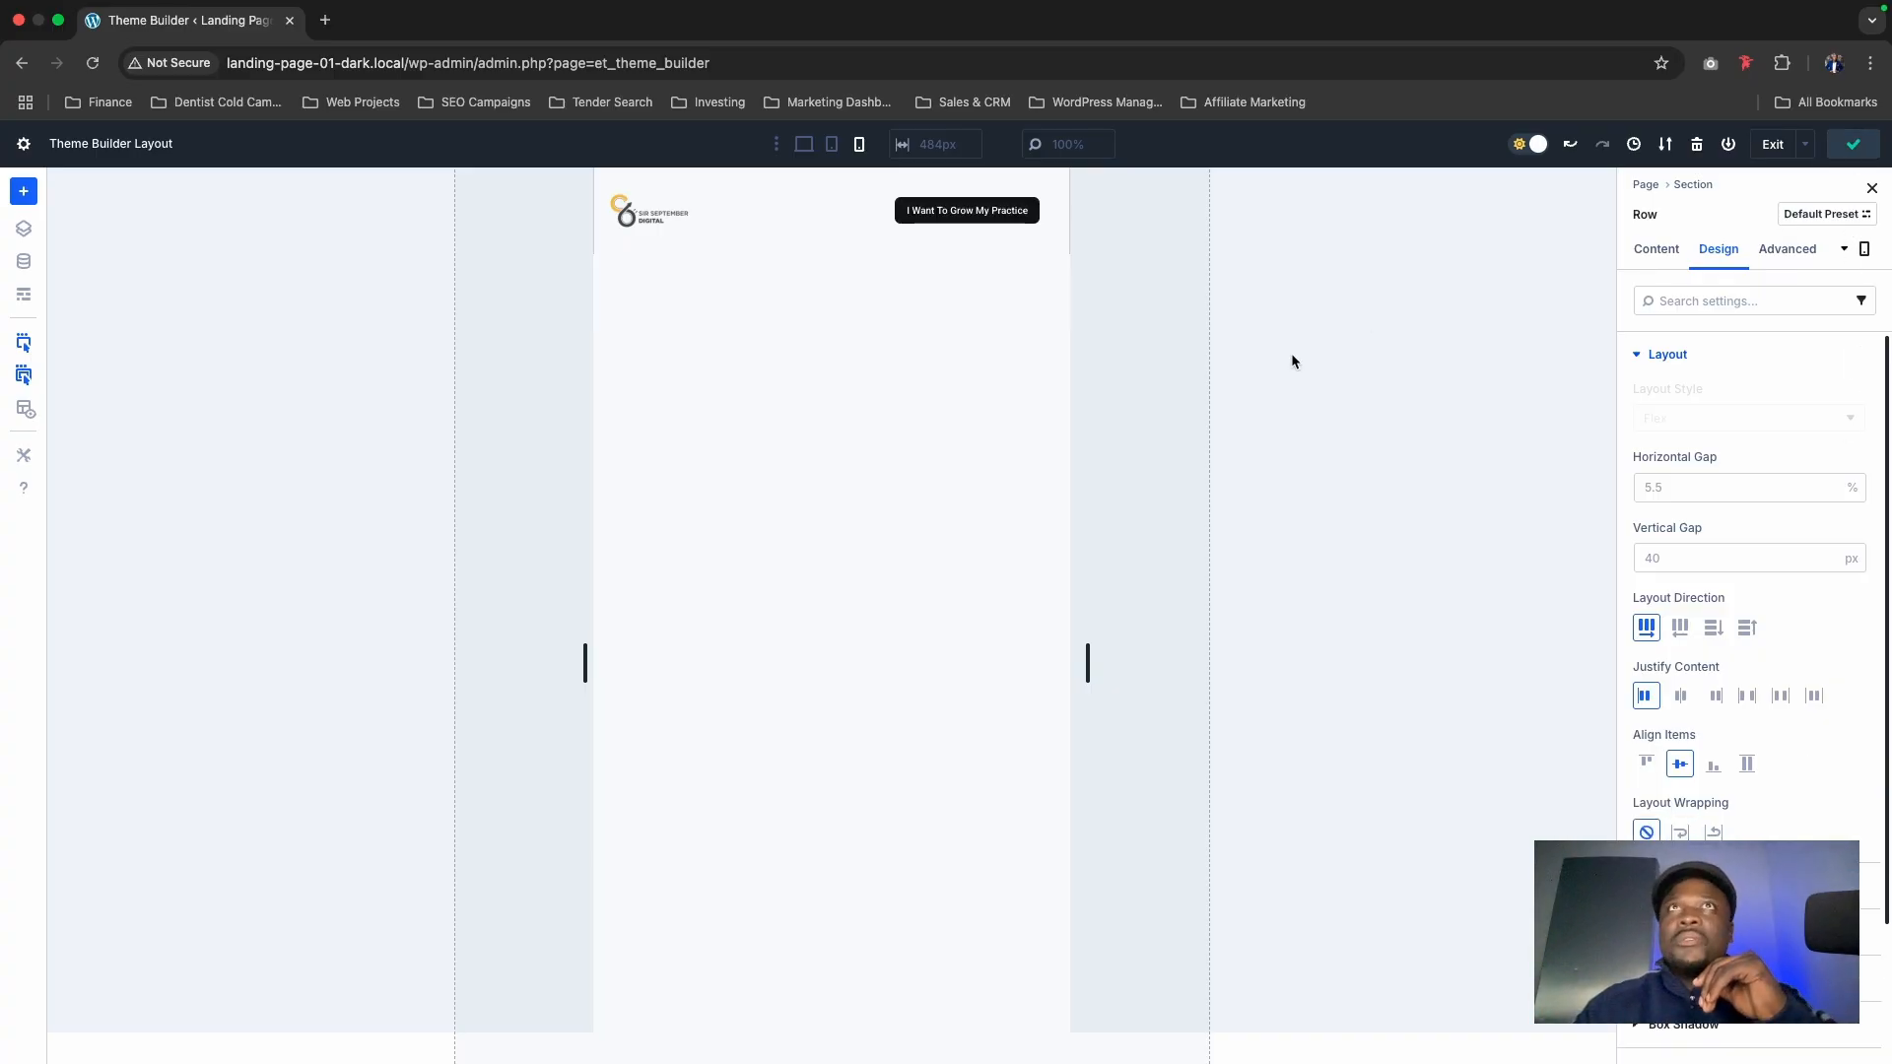
# Step: Switch to the tablet view and reduce the header button's text size
pyautogui.click(838, 153)
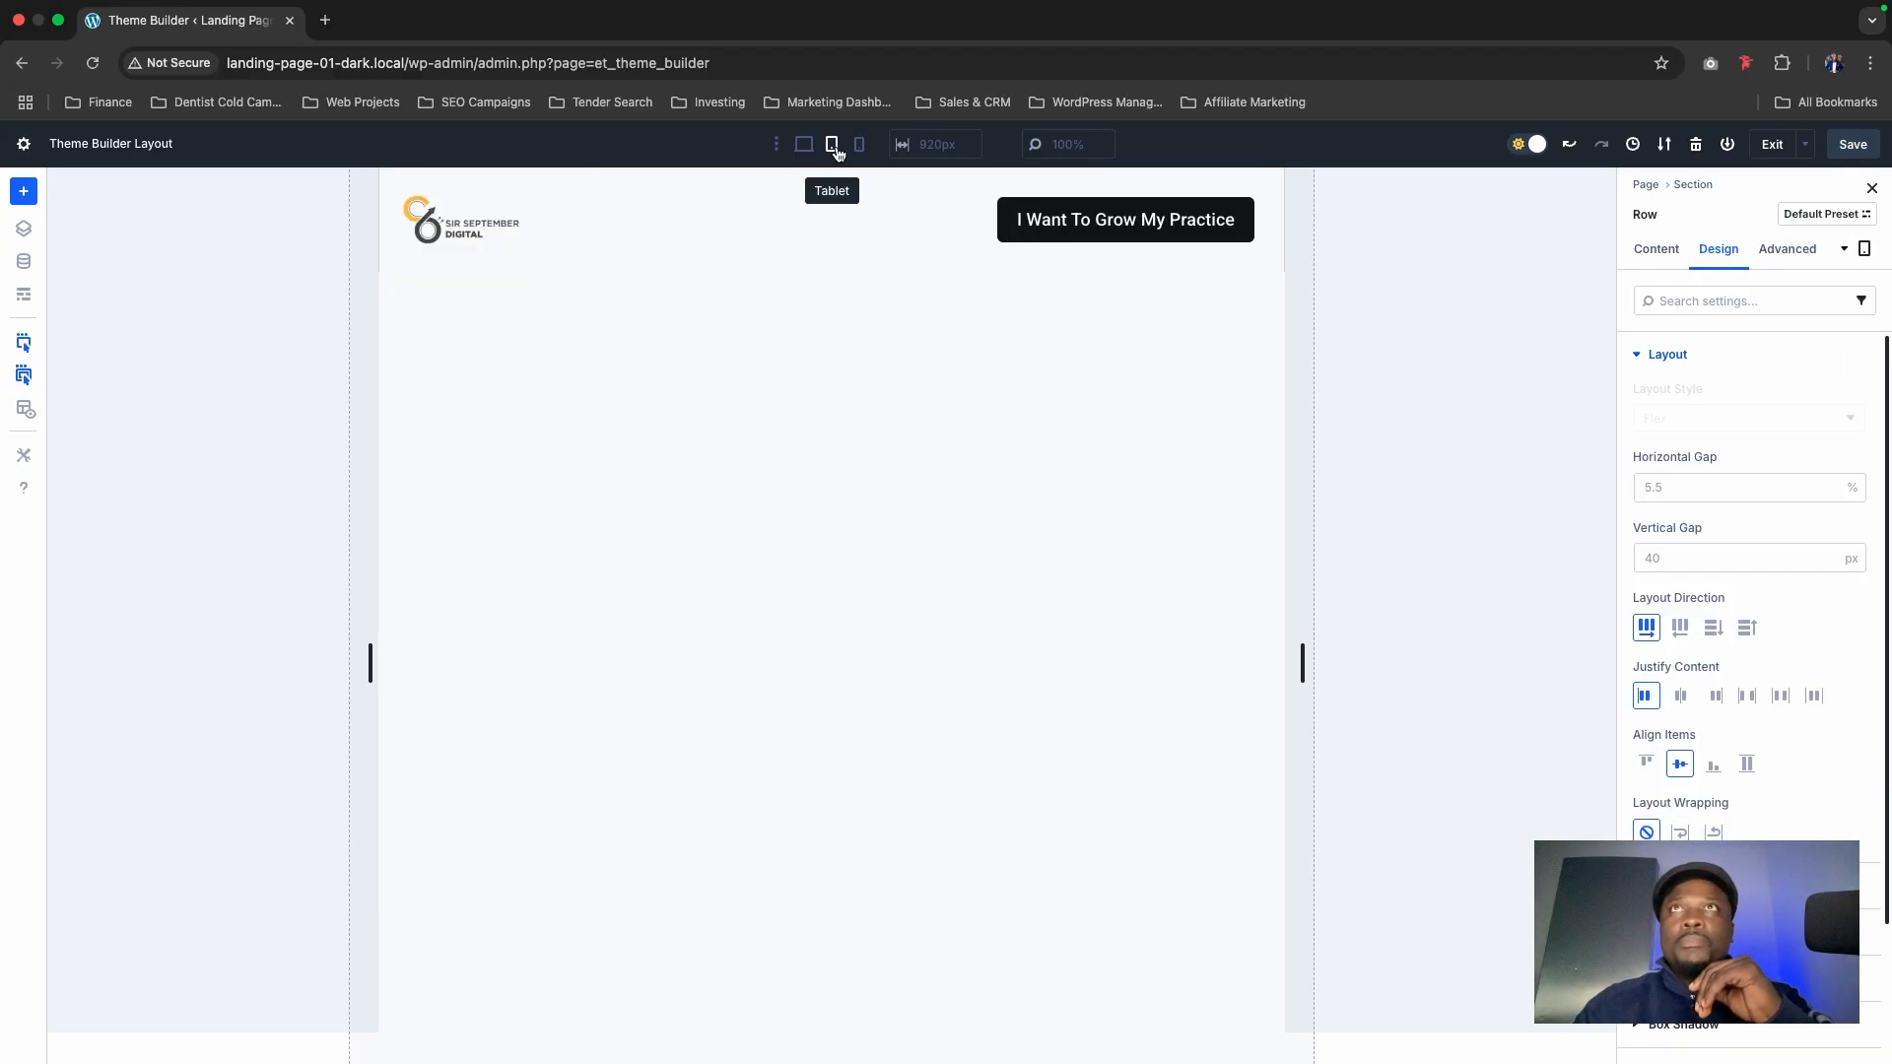
pyautogui.click(1094, 213)
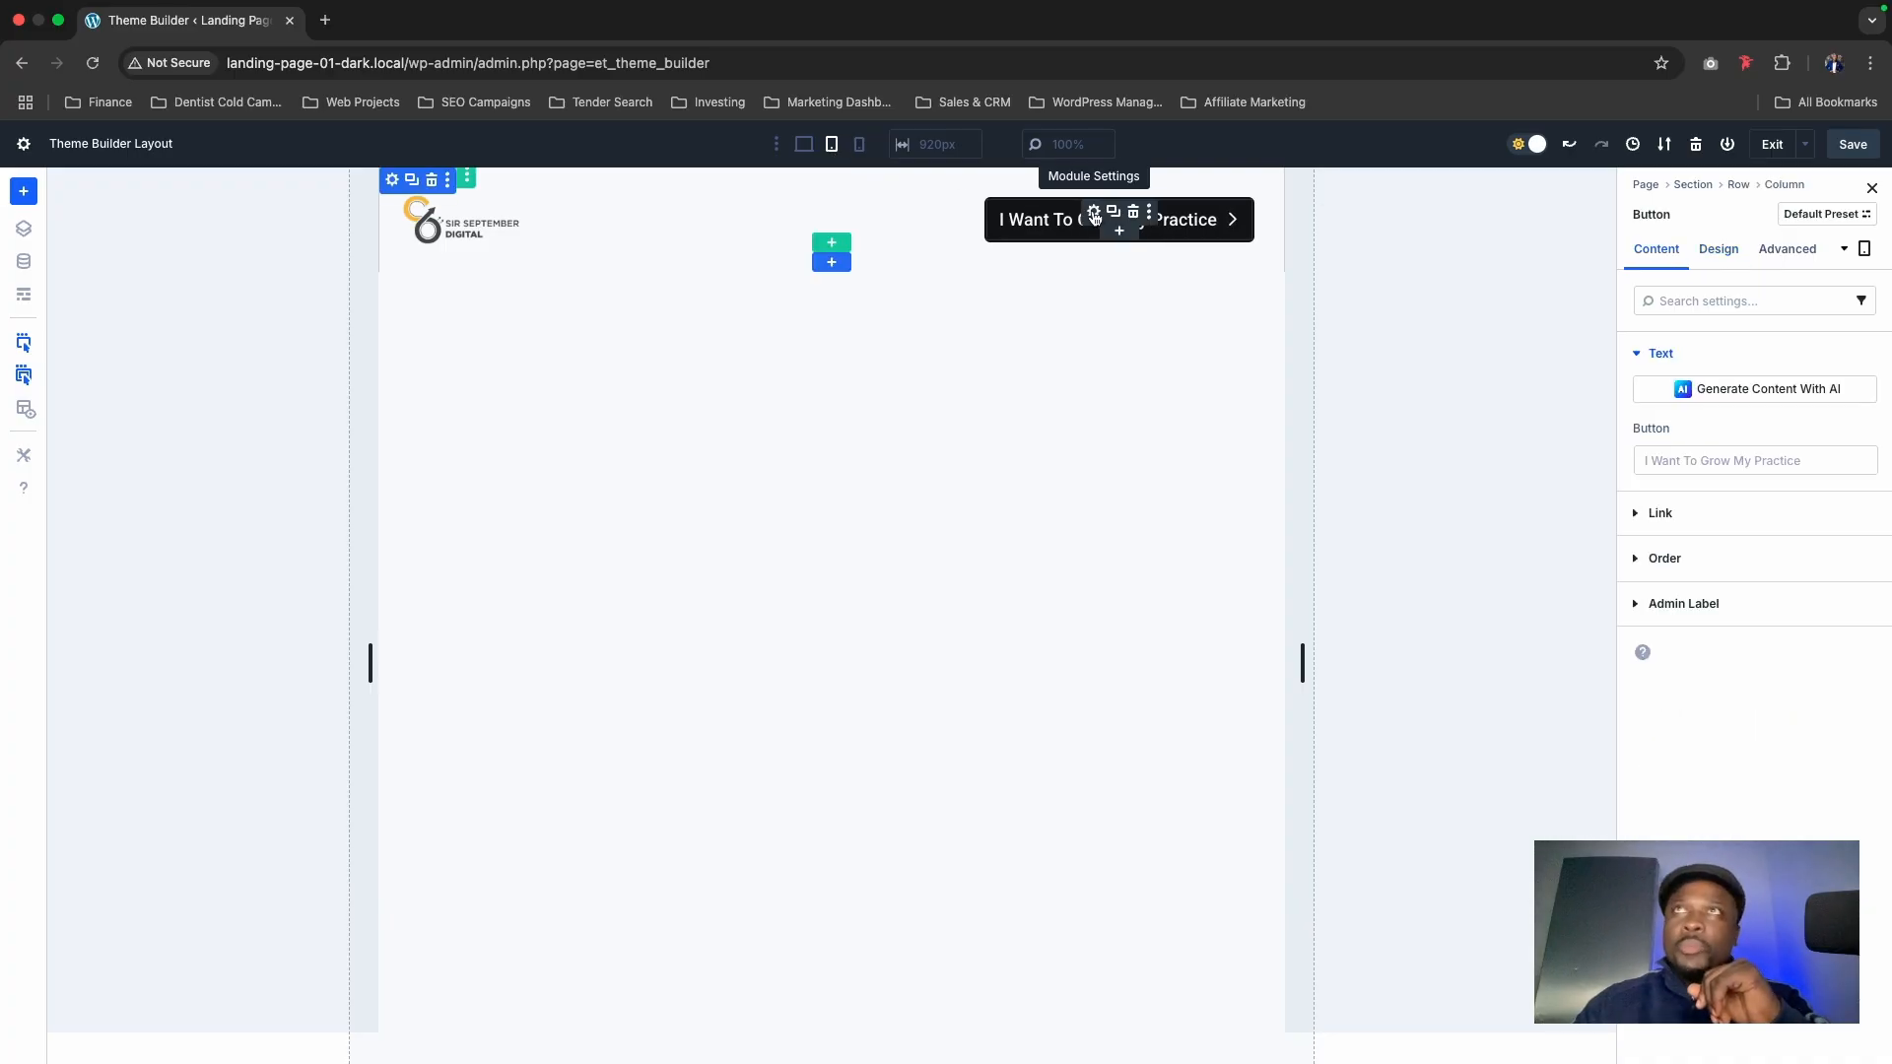
pyautogui.click(1719, 249)
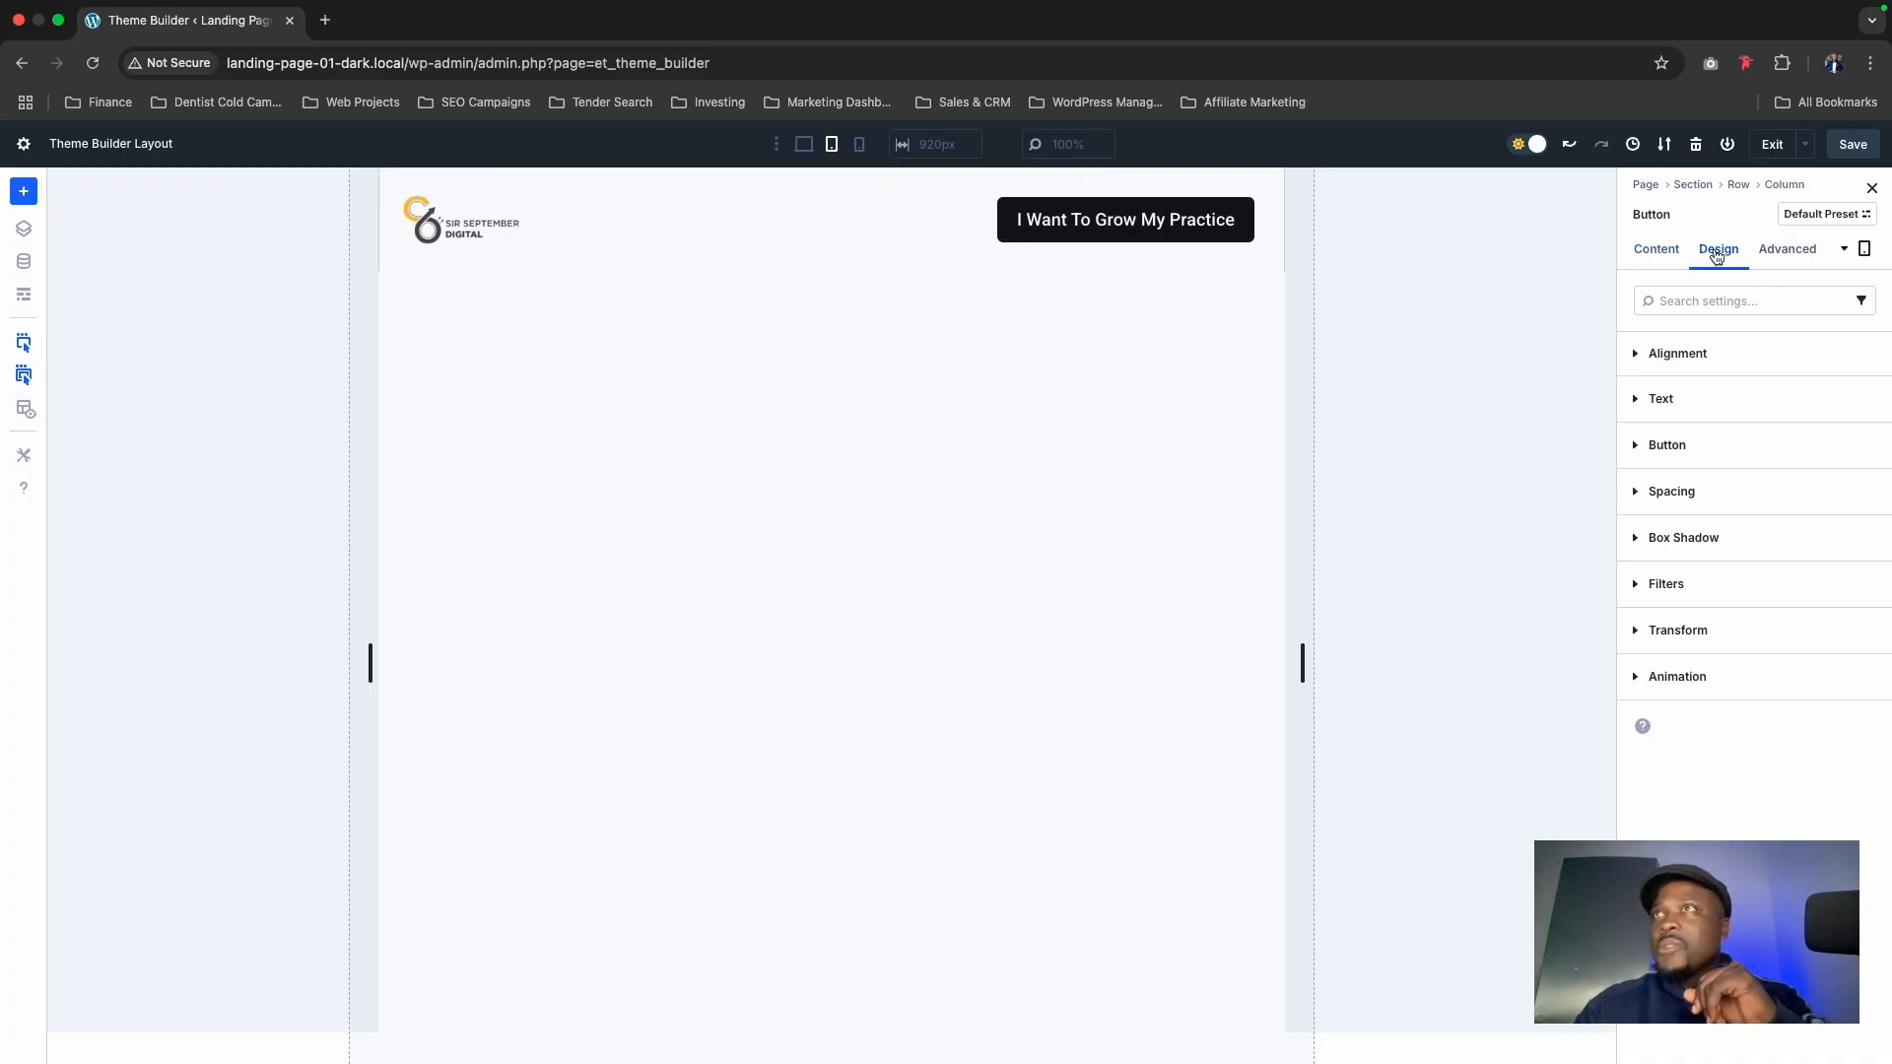
pyautogui.click(1710, 444)
pyautogui.click(1699, 642)
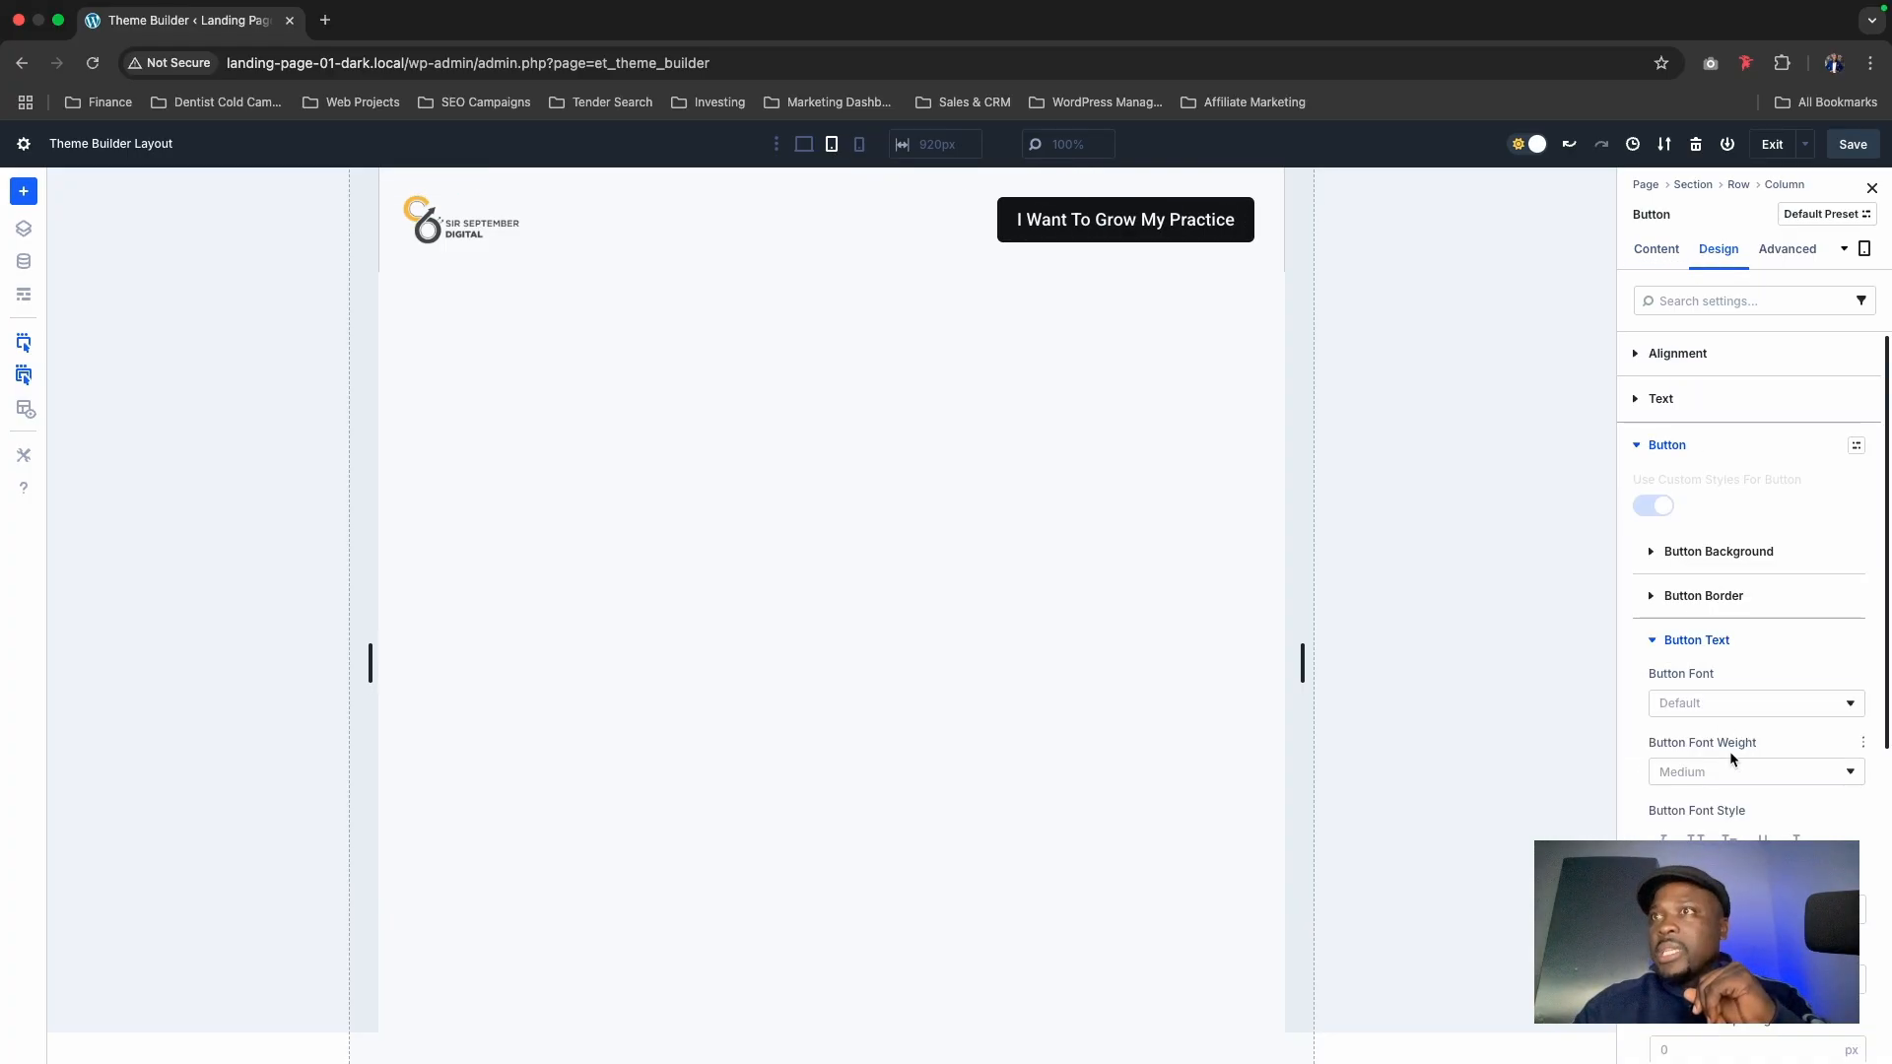
pyautogui.press('Down')
pyautogui.press('Down')
pyautogui.press('Down')
pyautogui.press('Down')
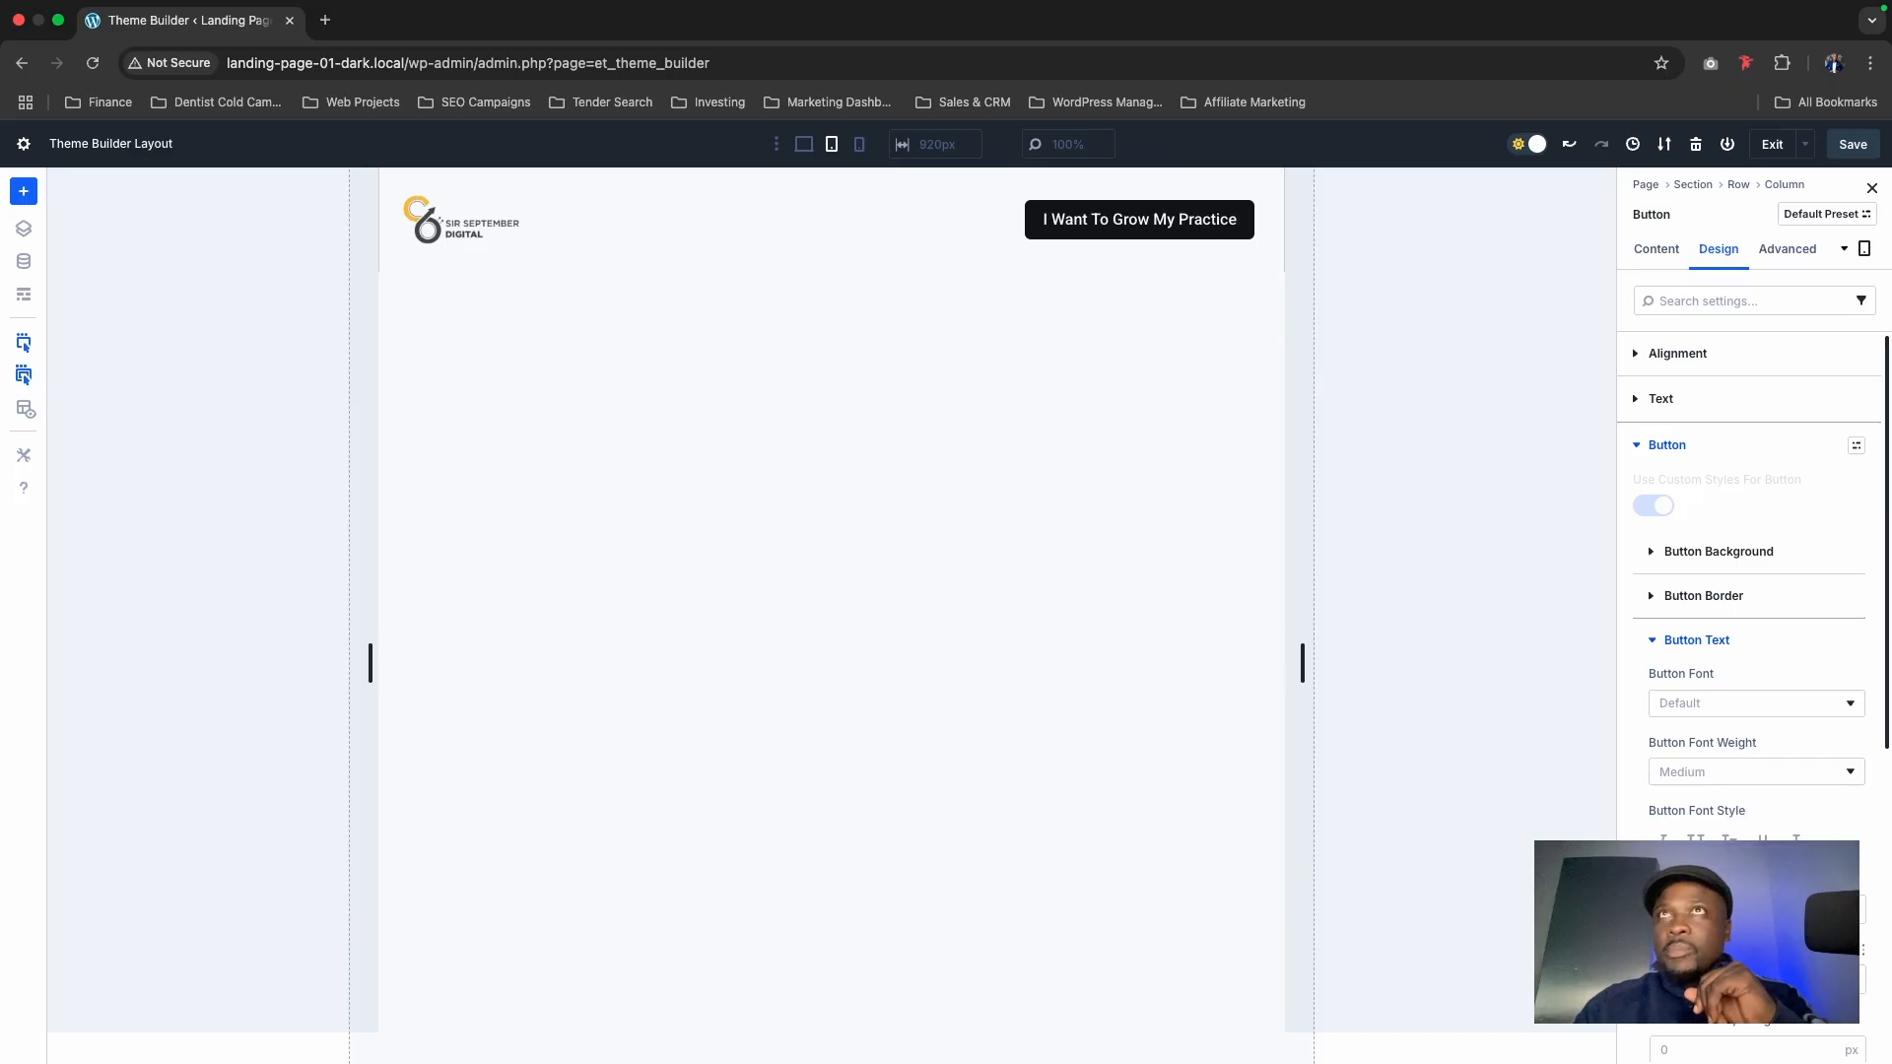
pyautogui.press('Down')
pyautogui.press('Down')
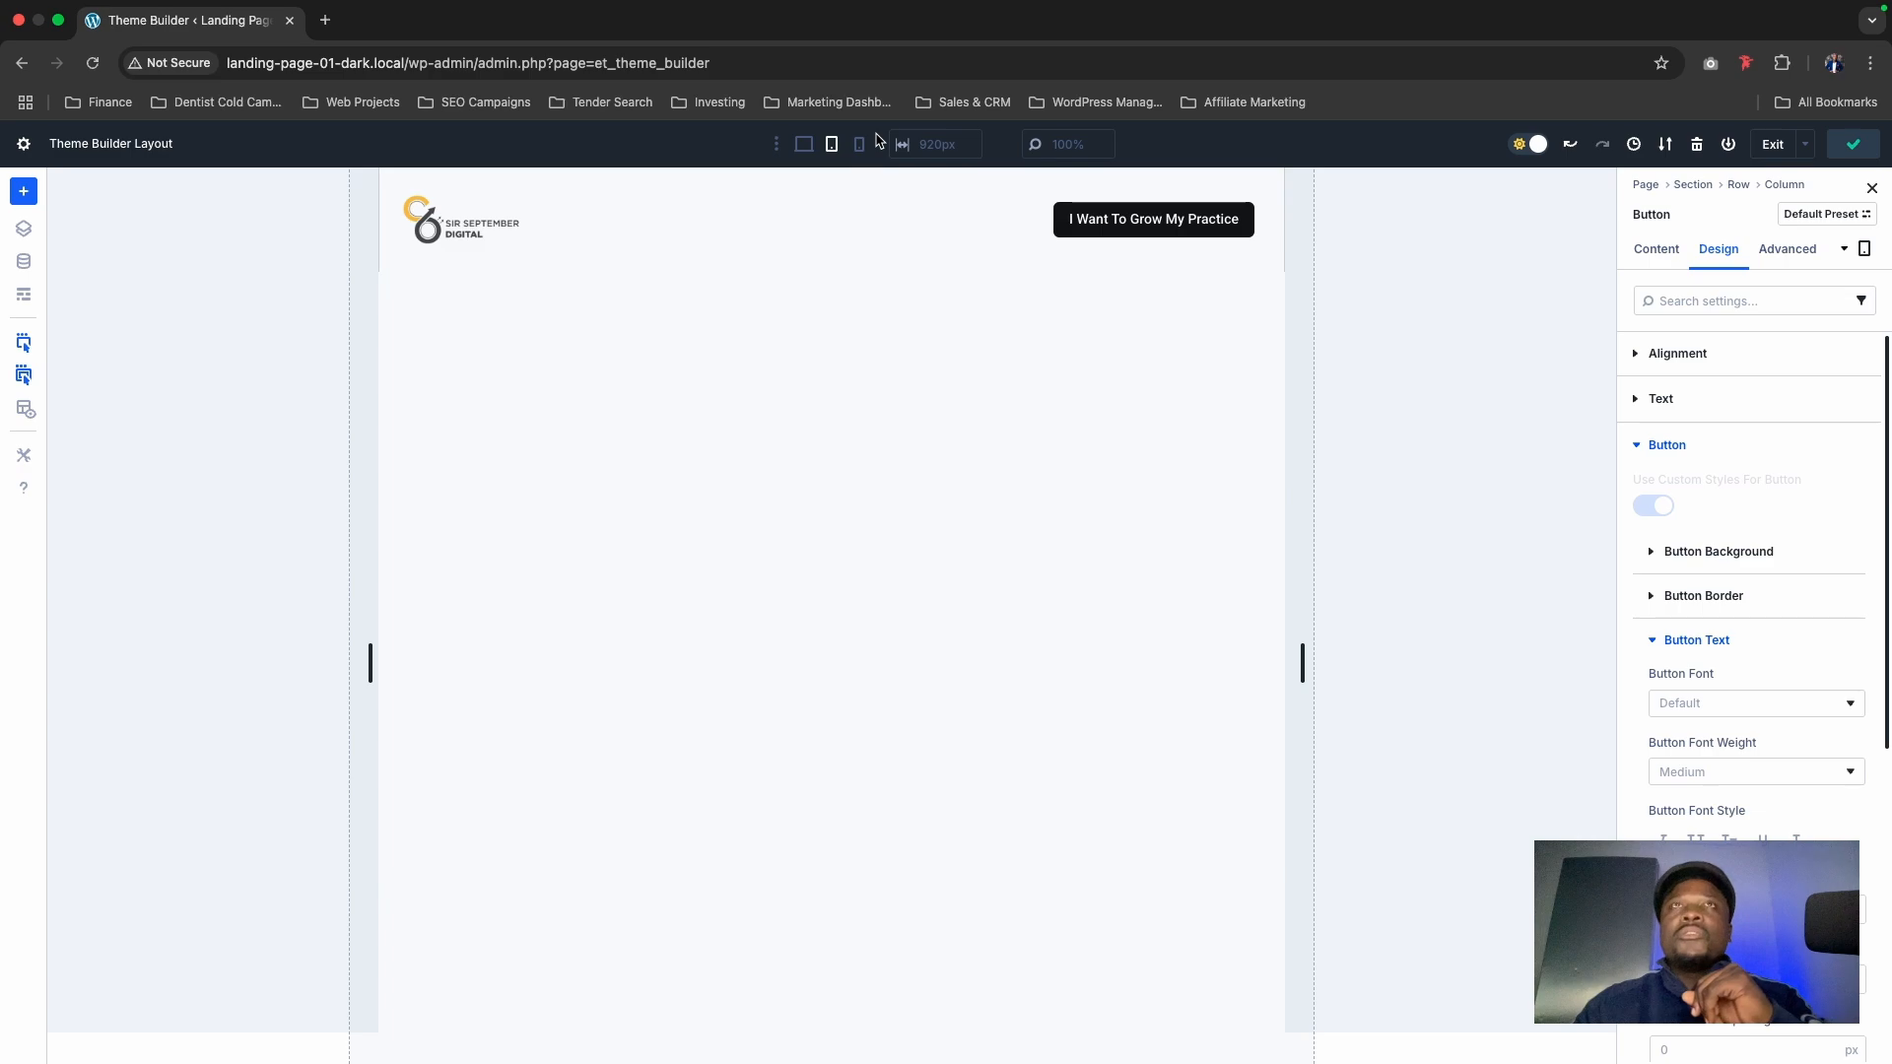
# Step: In the desktop view, make the header button's text smaller and uppercase, and save the layout
pyautogui.click(803, 145)
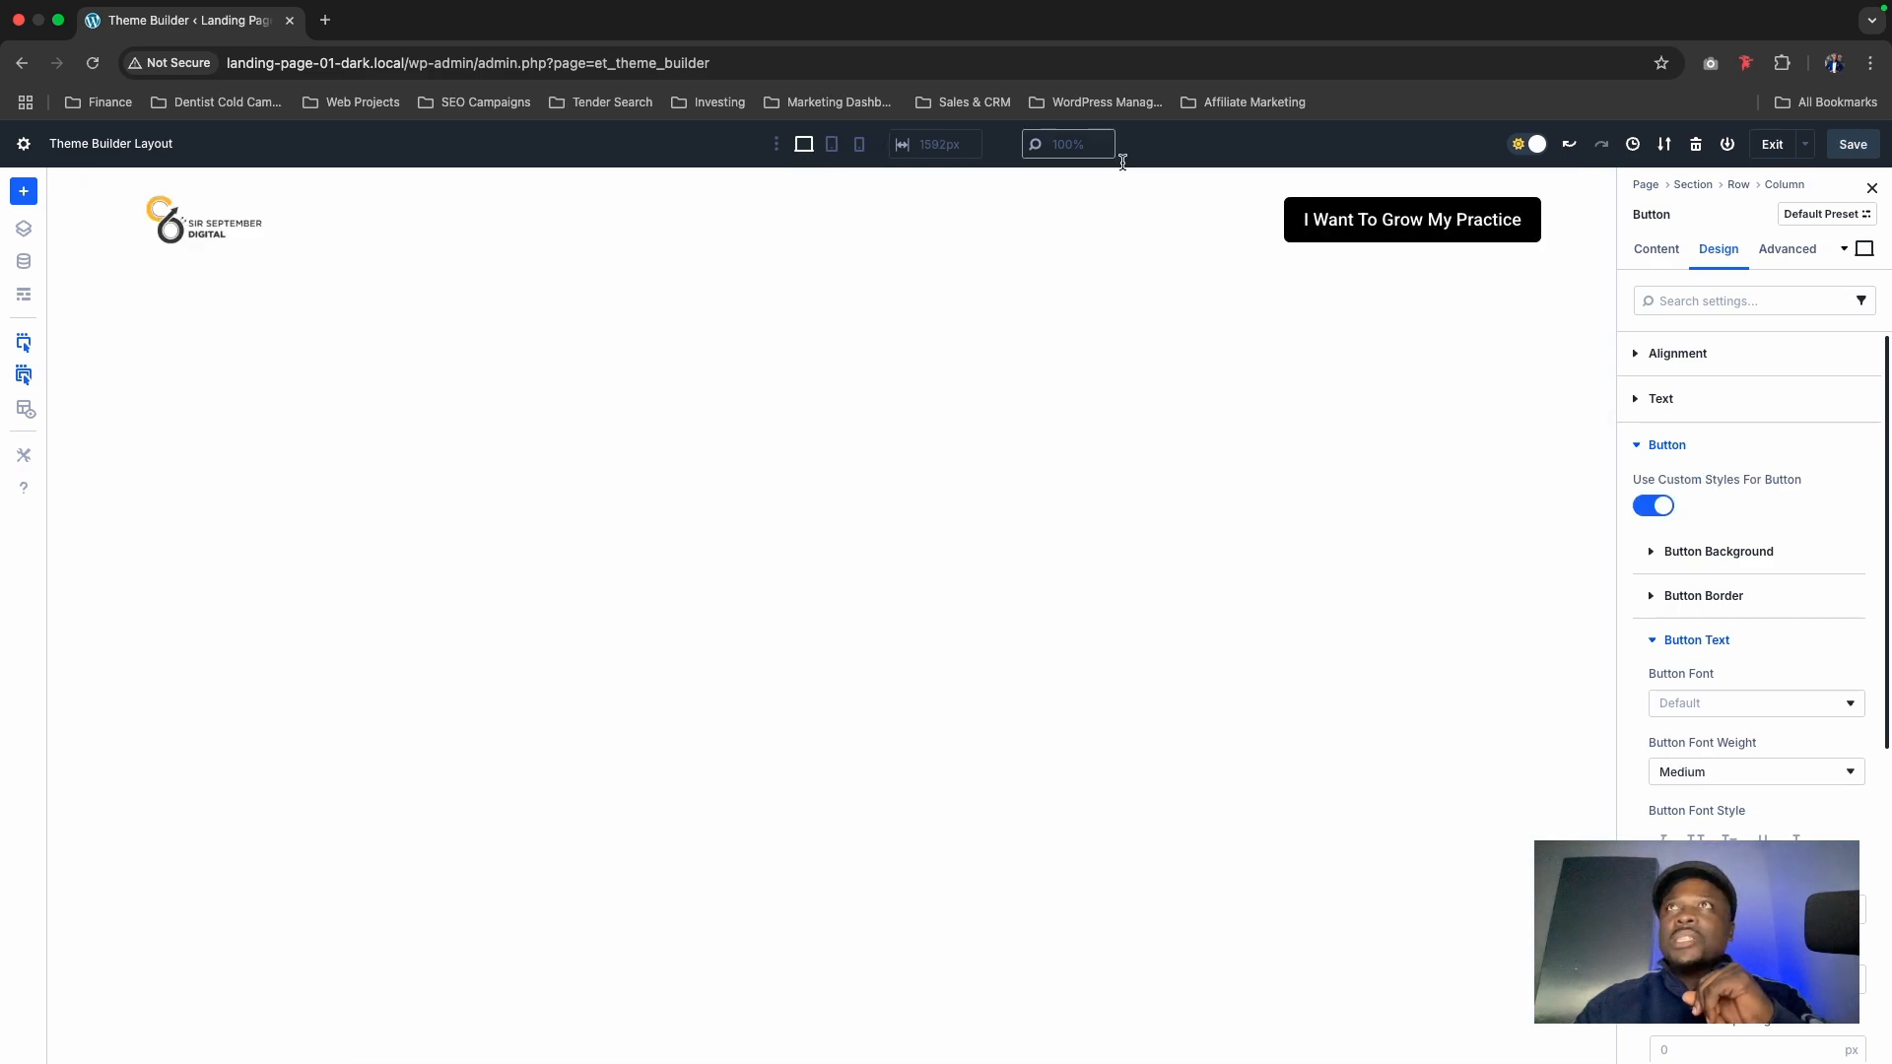
pyautogui.click(1382, 215)
pyautogui.click(1719, 250)
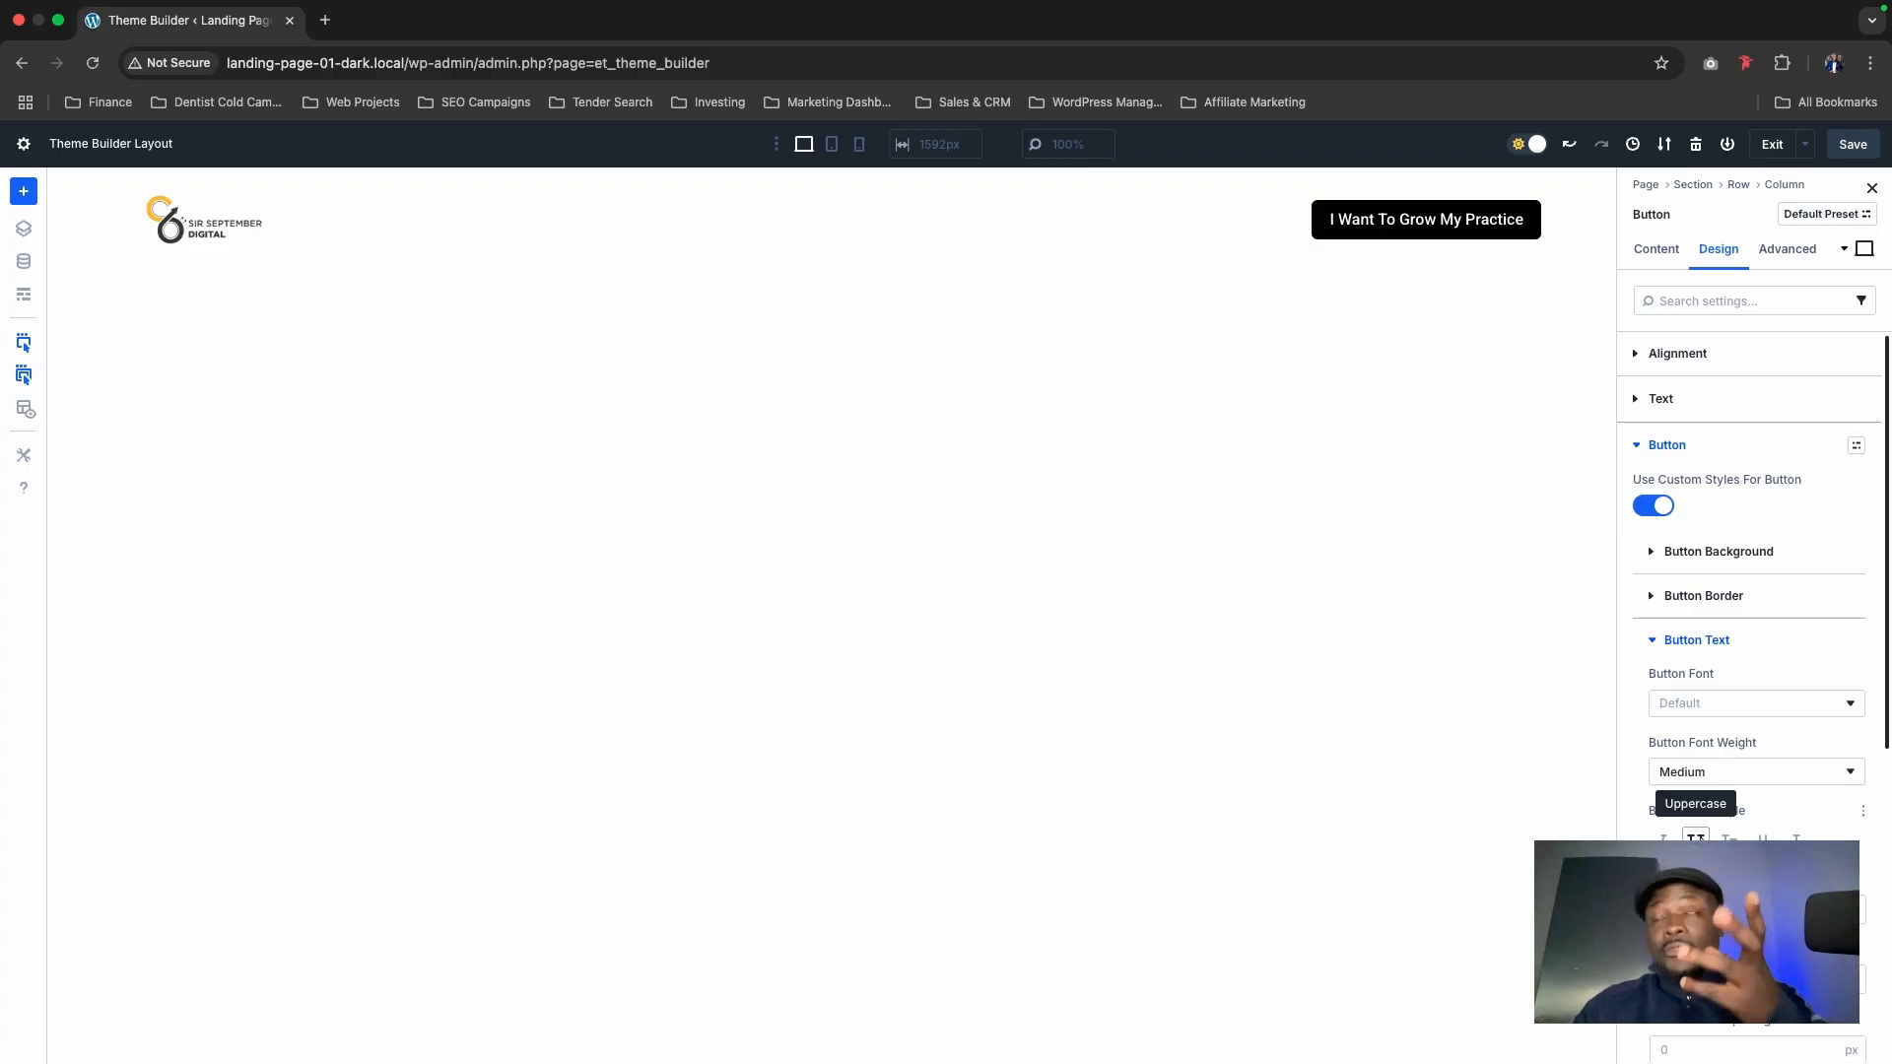
pyautogui.click(1695, 839)
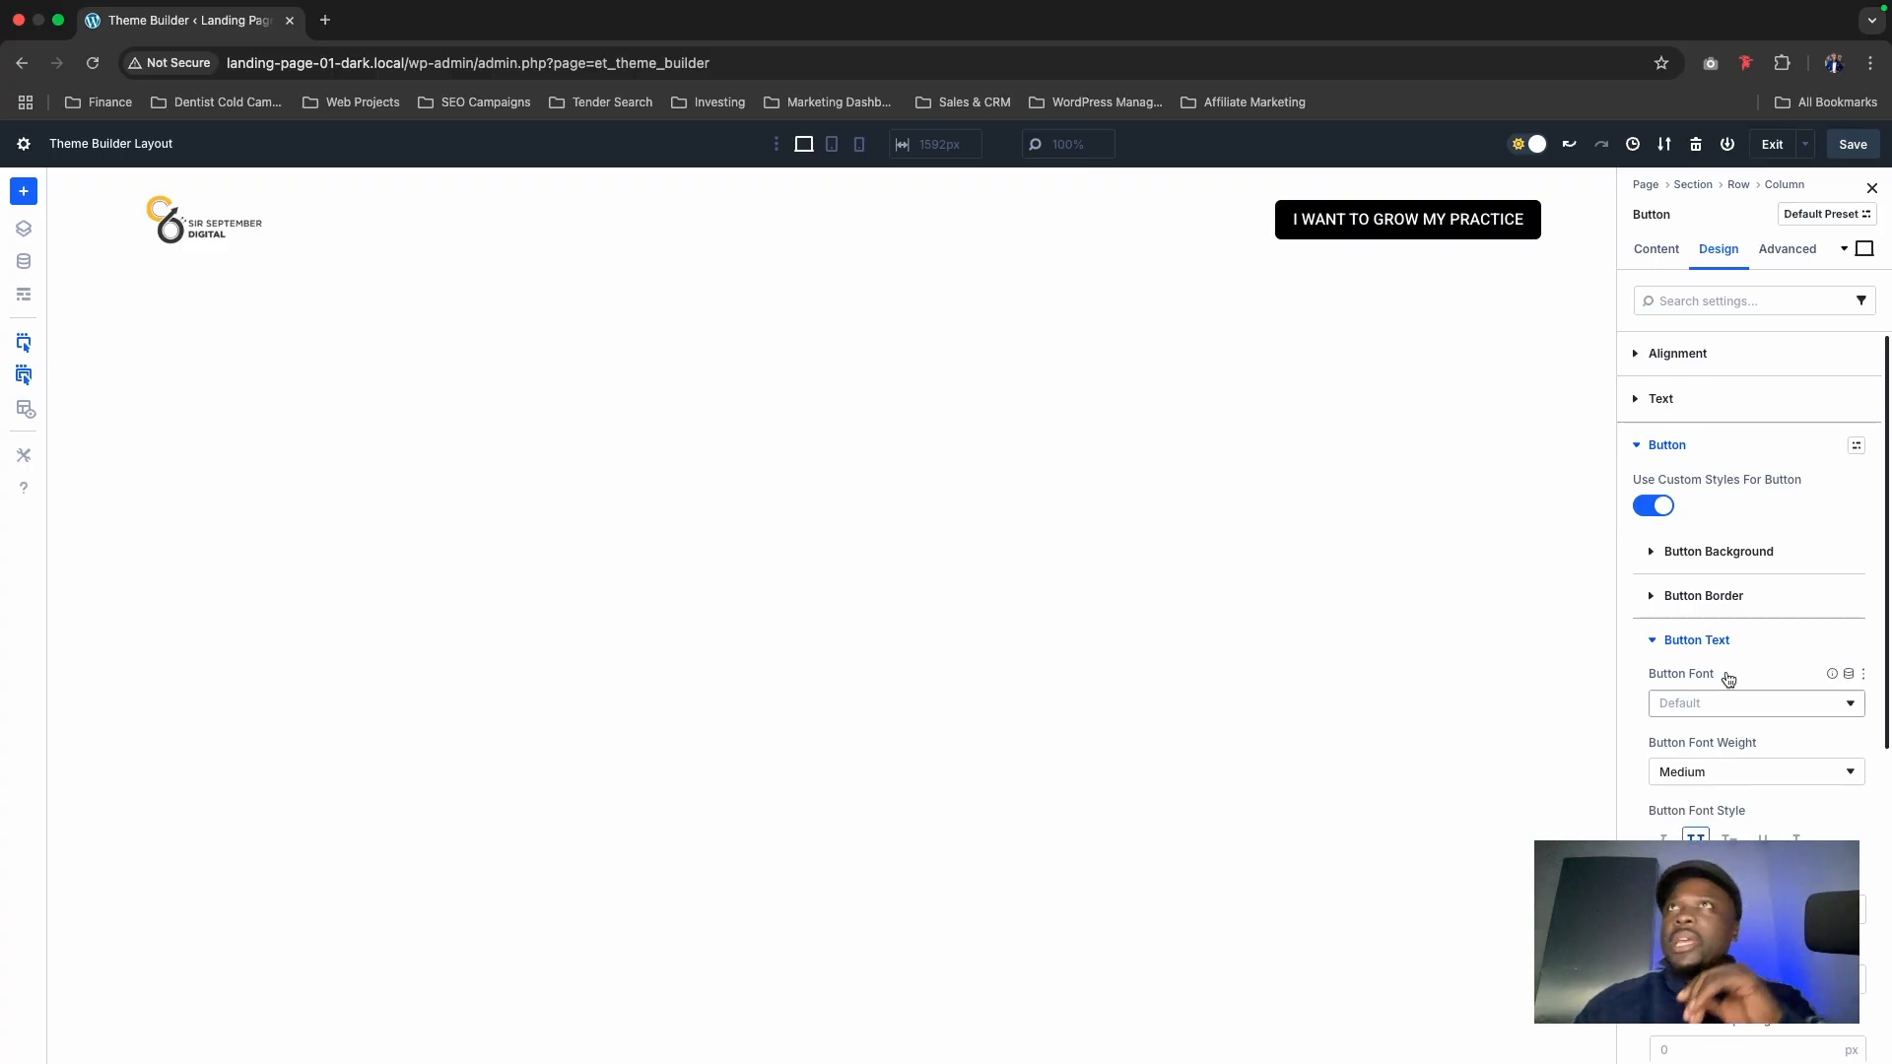
pyautogui.click(1854, 145)
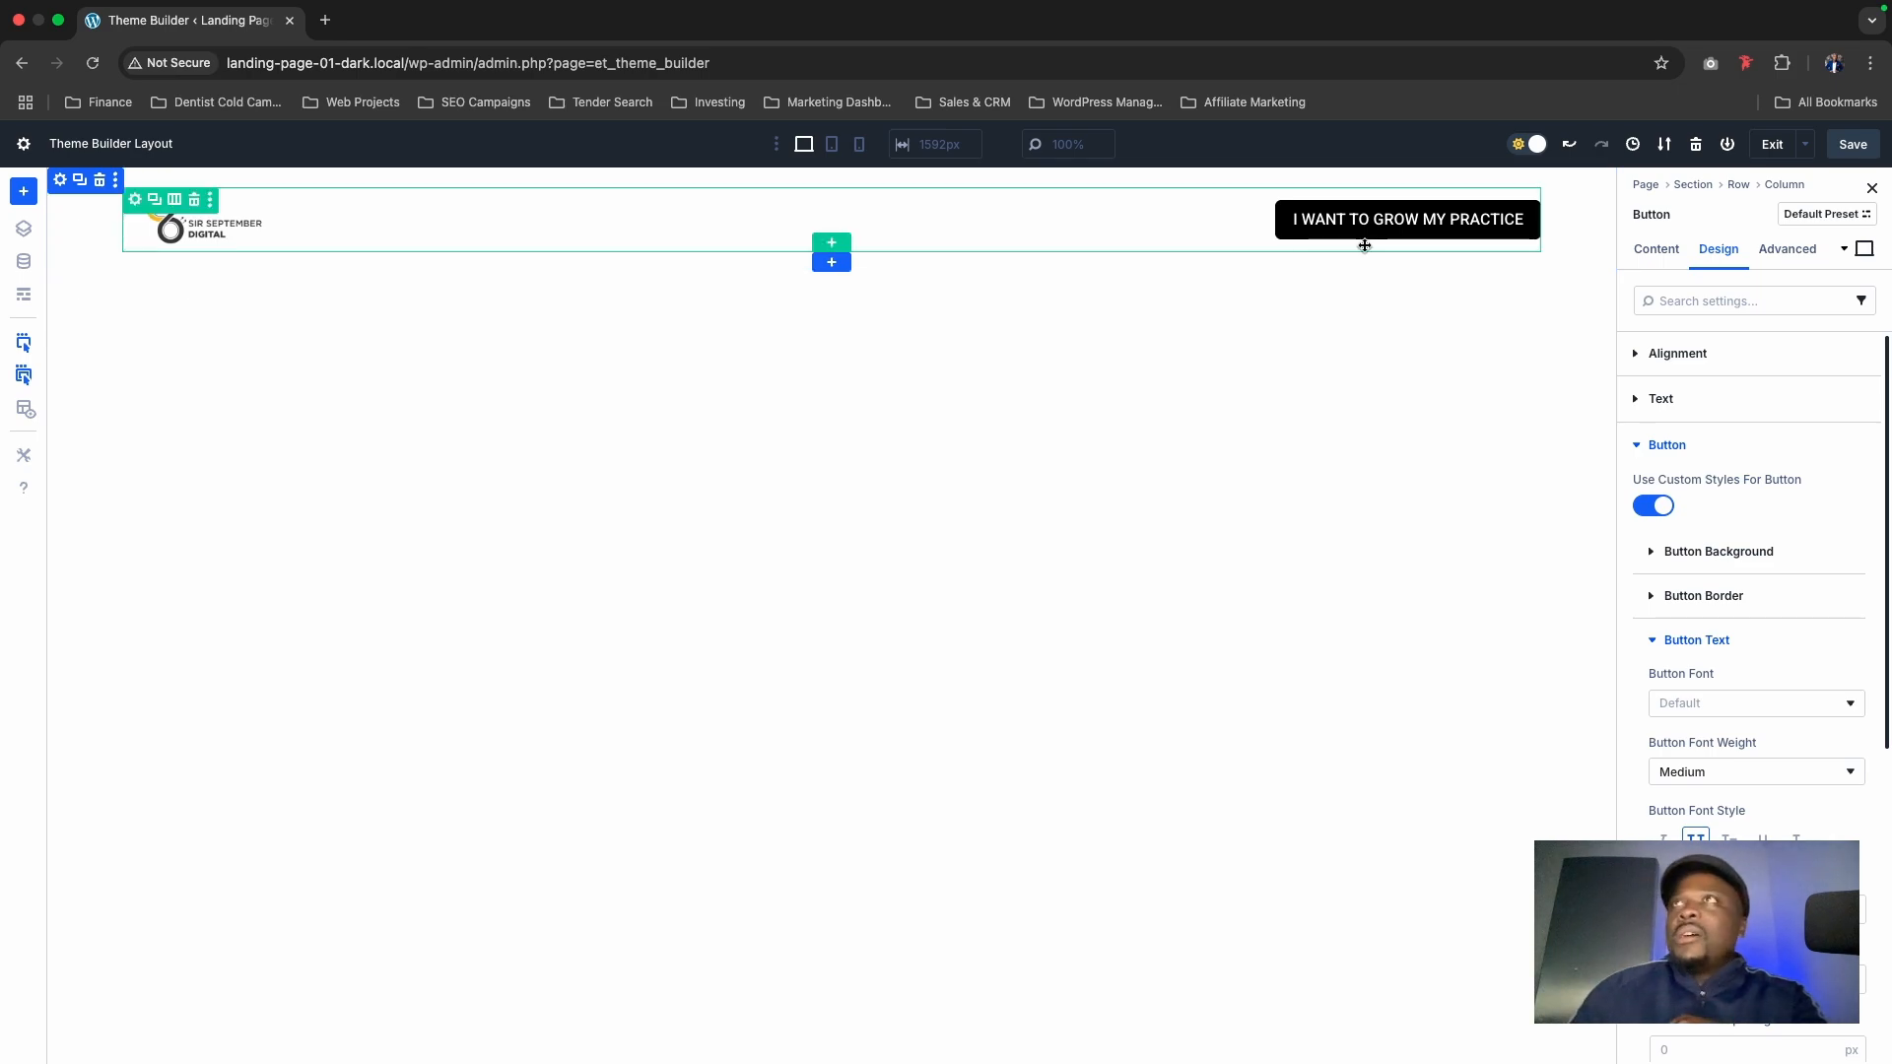
# Step: Exit the header layout editor and save the Theme Builder changes
pyautogui.click(1772, 142)
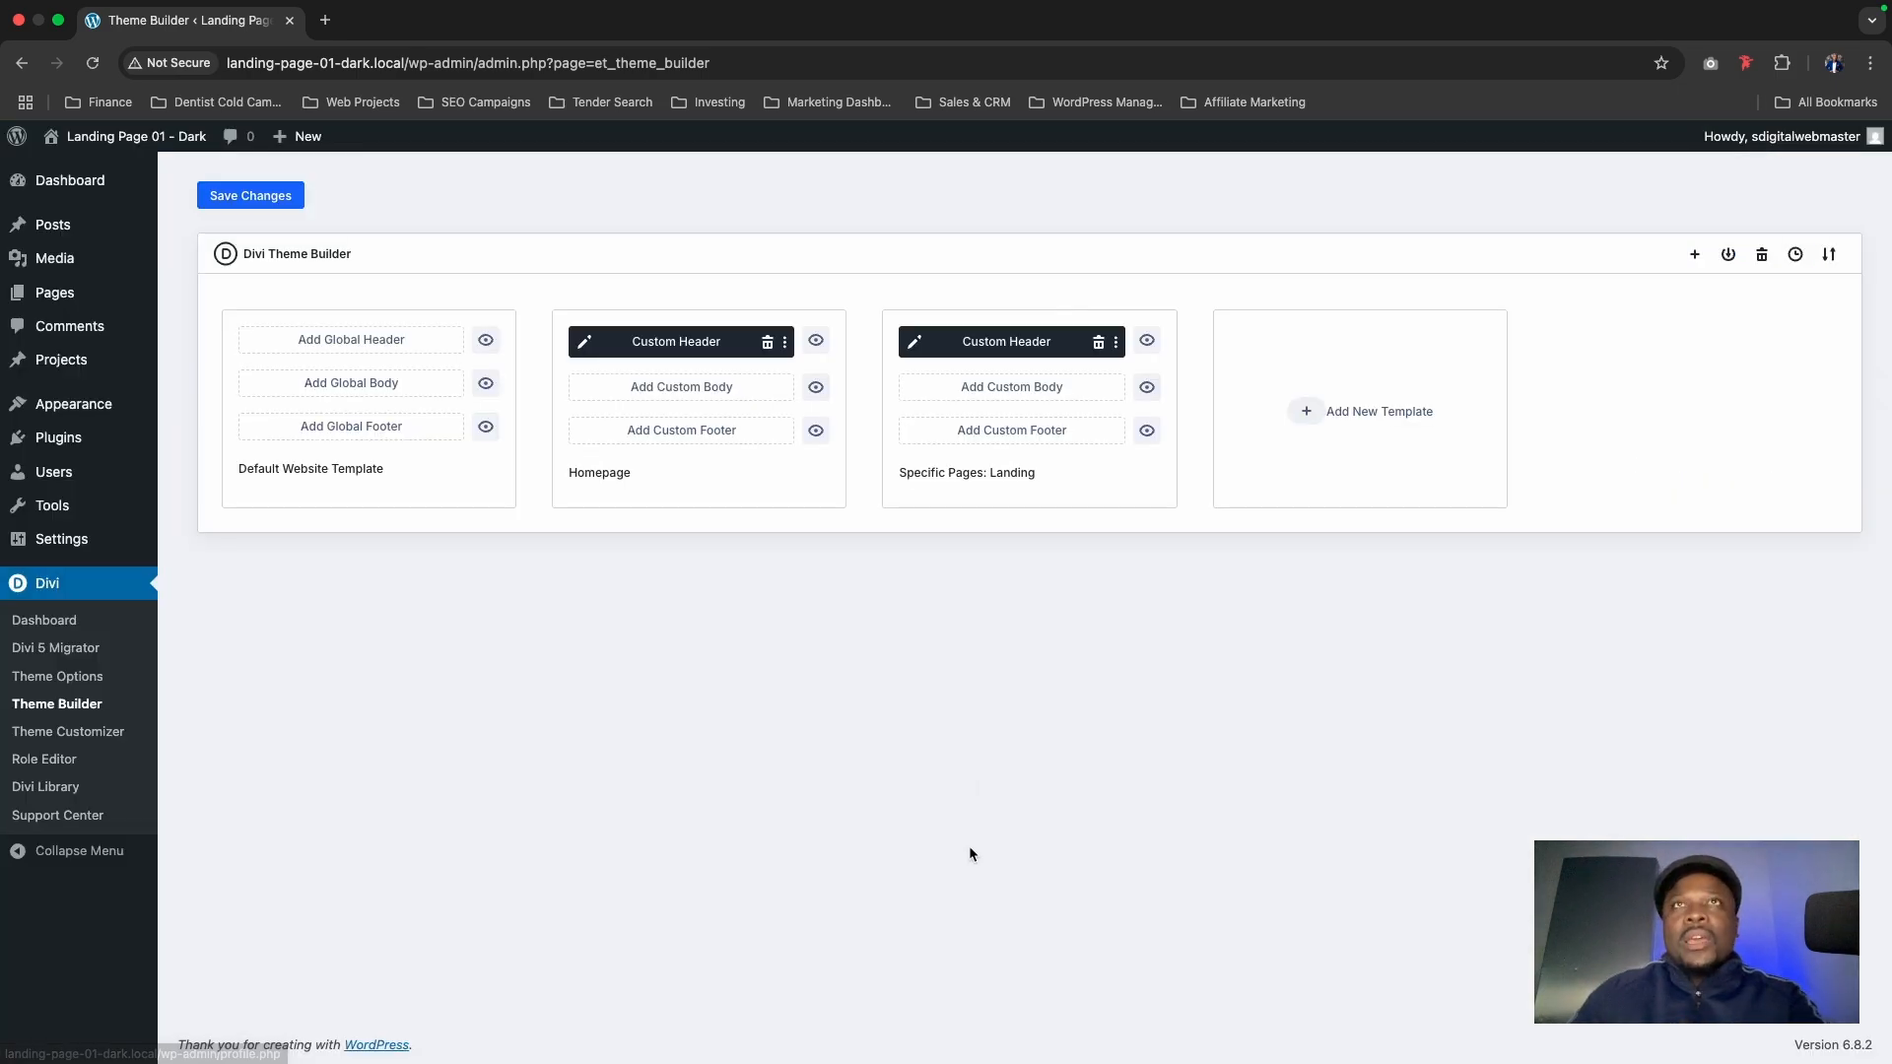
pyautogui.click(255, 197)
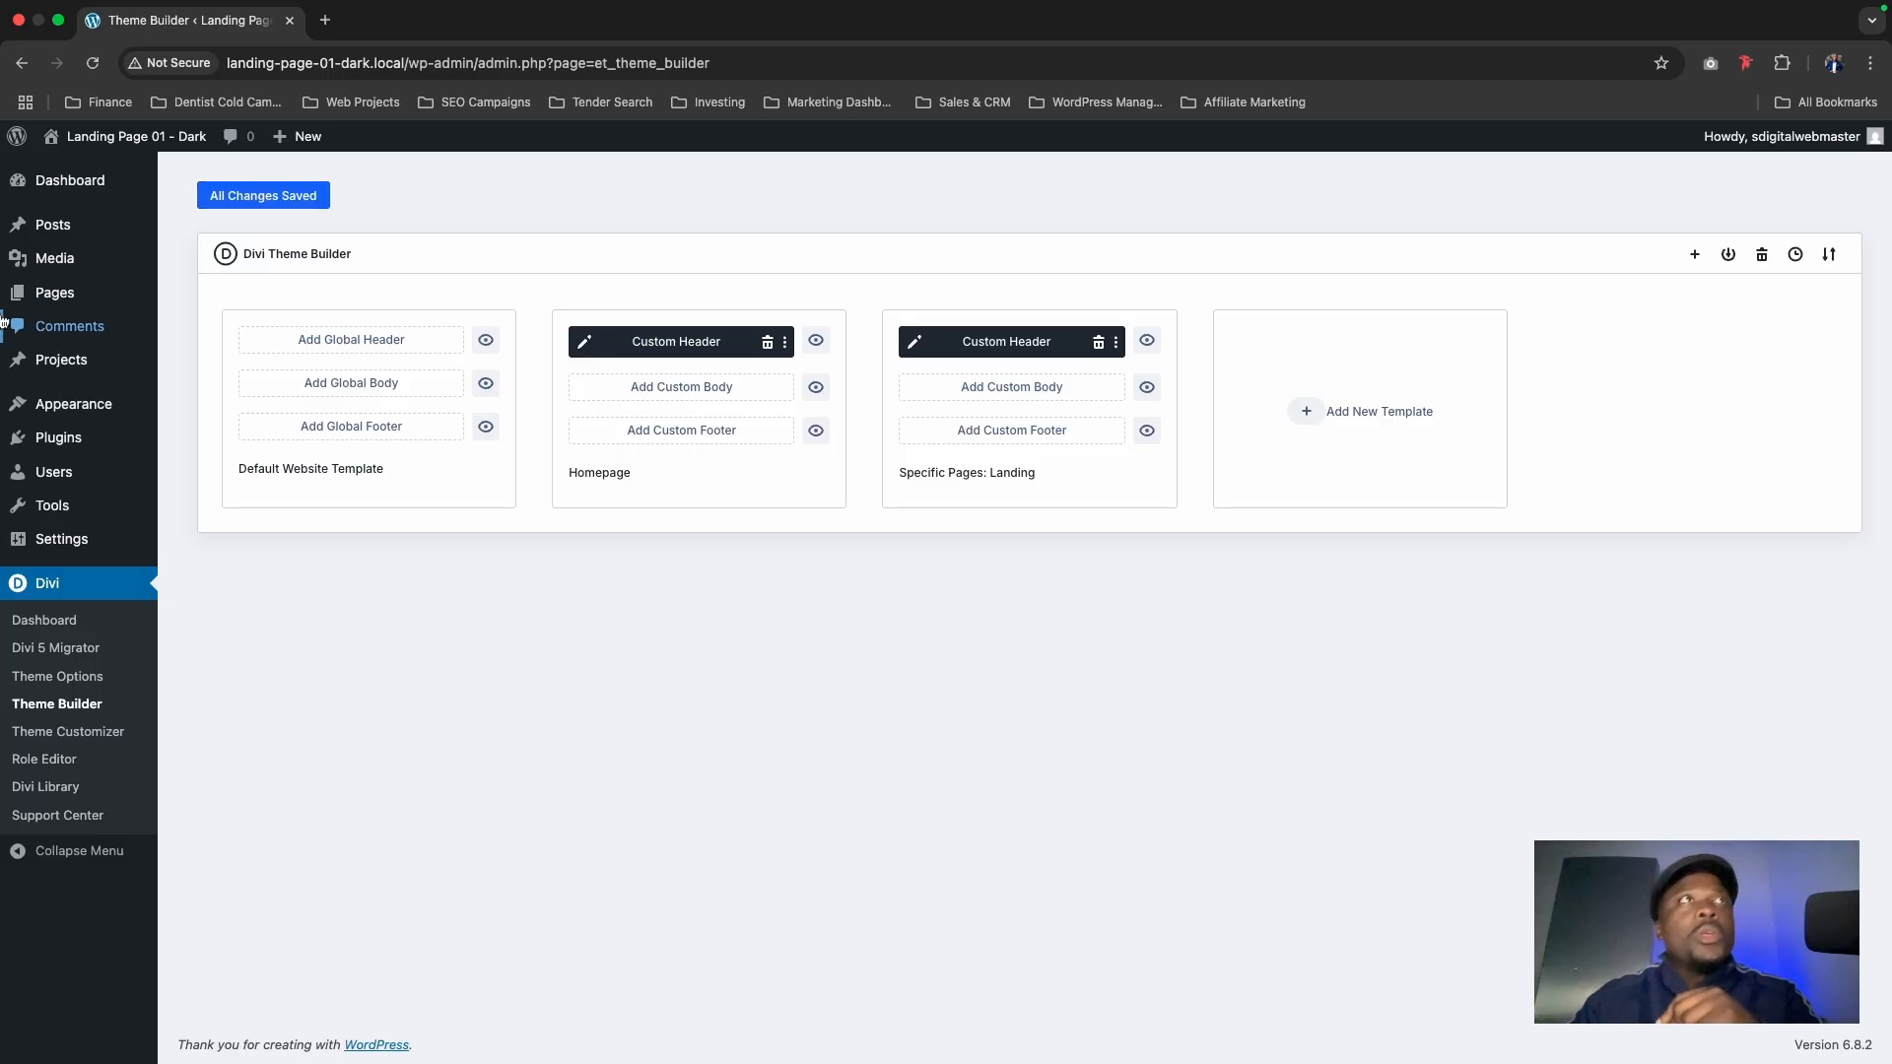
# Step: Open the Landing page in the Divi builder and add a Text module to its existing row
pyautogui.click(54, 293)
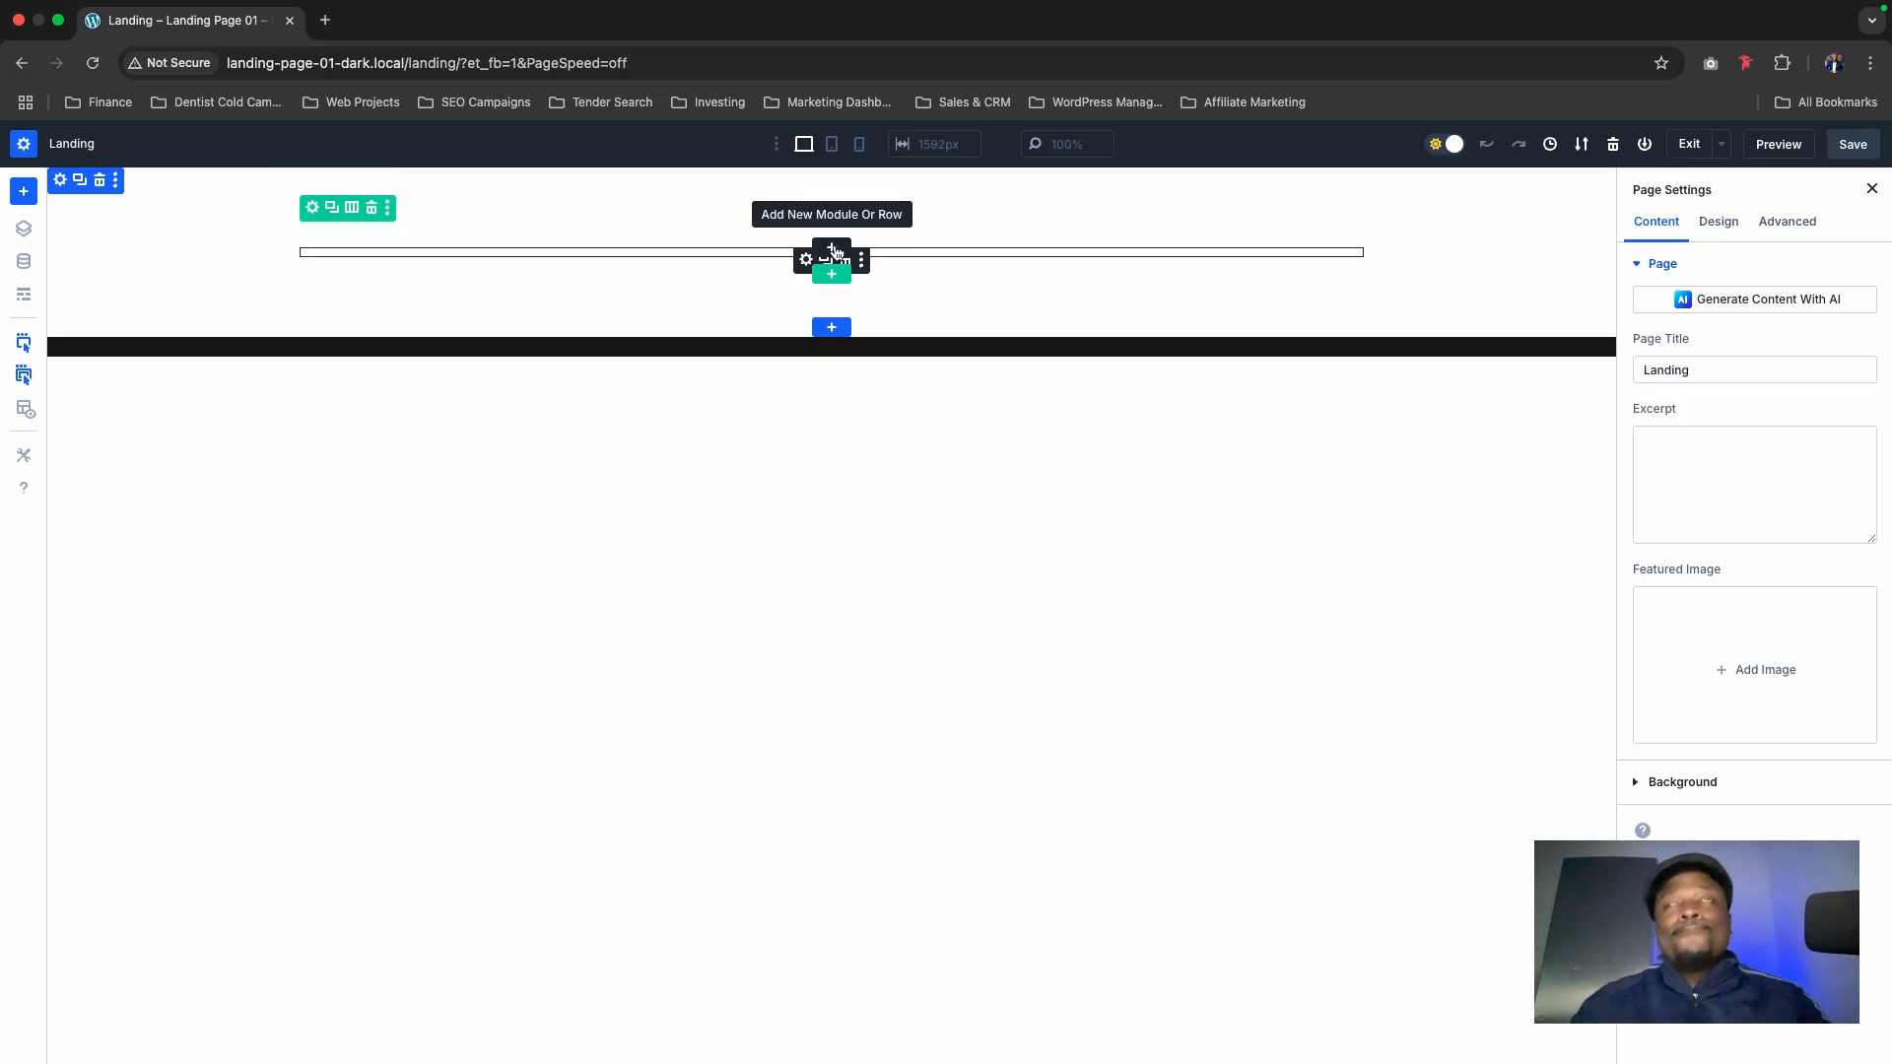
pyautogui.click(833, 250)
pyautogui.write('text')
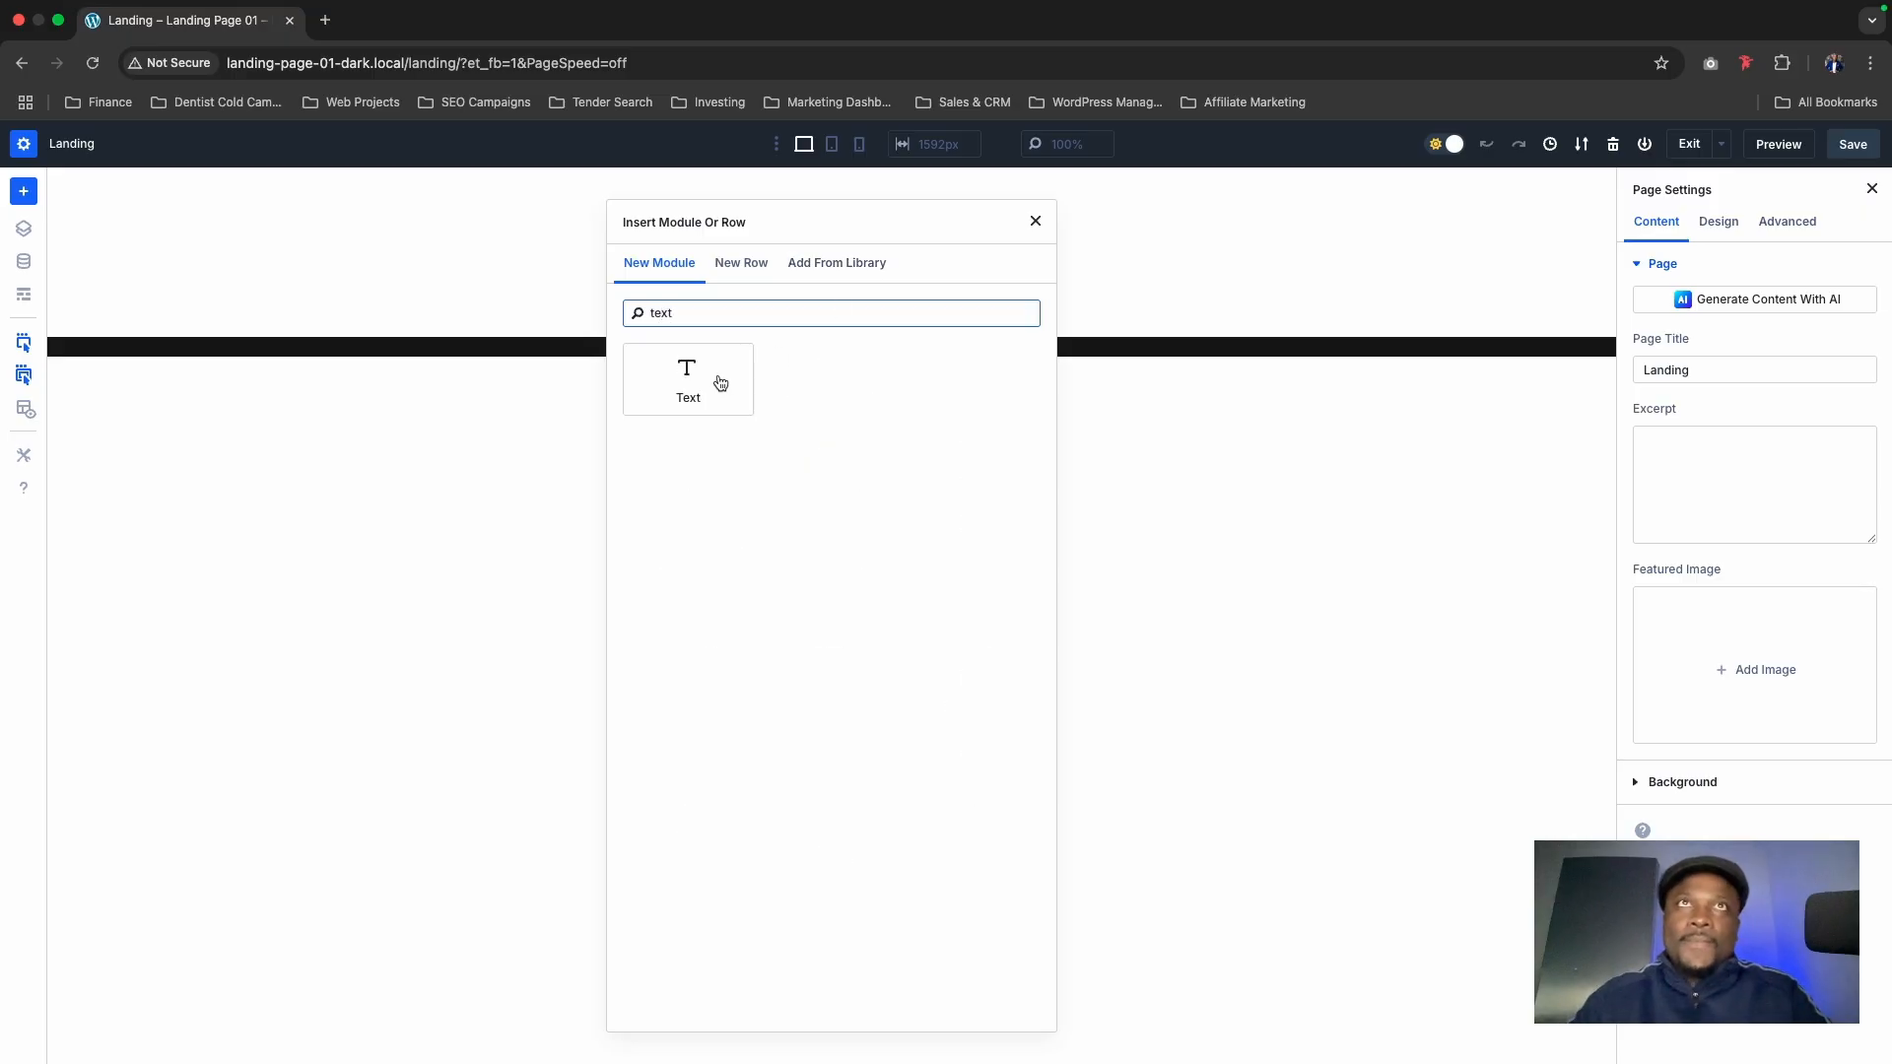
pyautogui.click(721, 382)
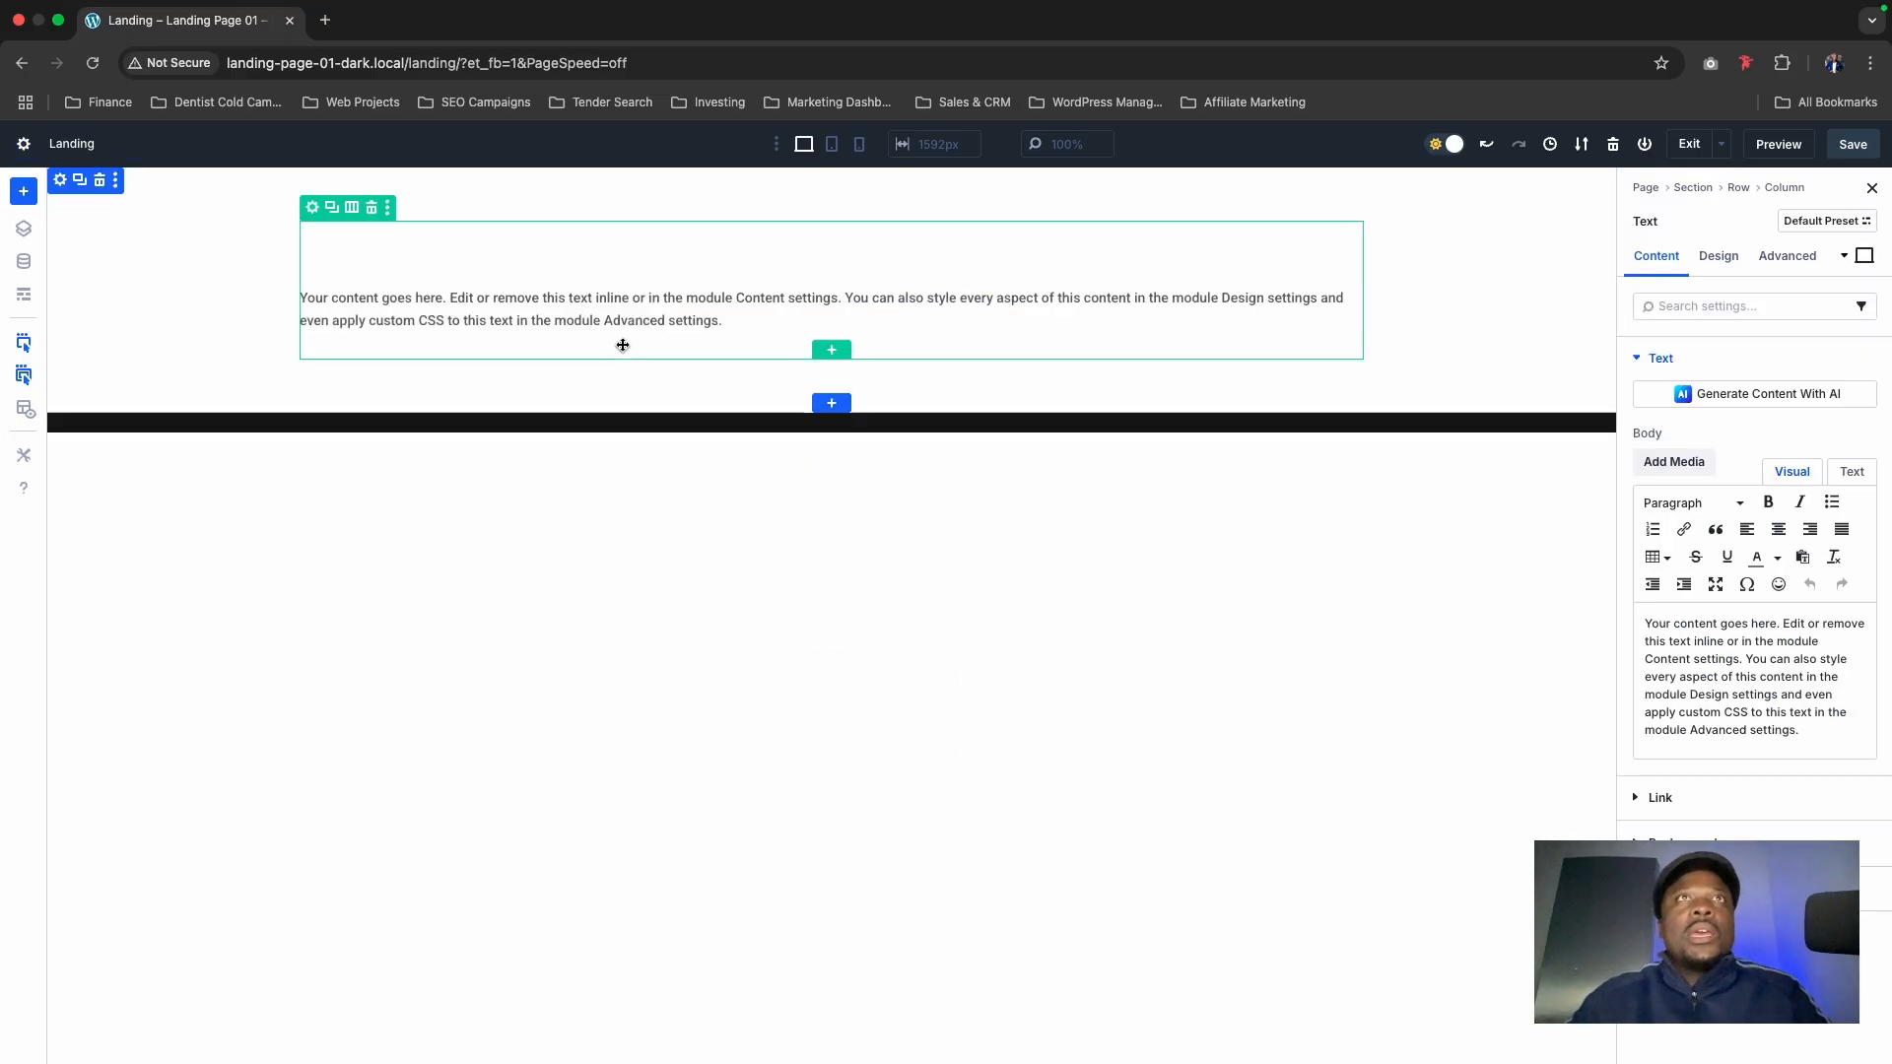
# Step: Load the site's homepage landing-page-01-dark.local in a new browser tab and copy its headline "Your Dental Practice Deserves More Patients"
pyautogui.click(325, 21)
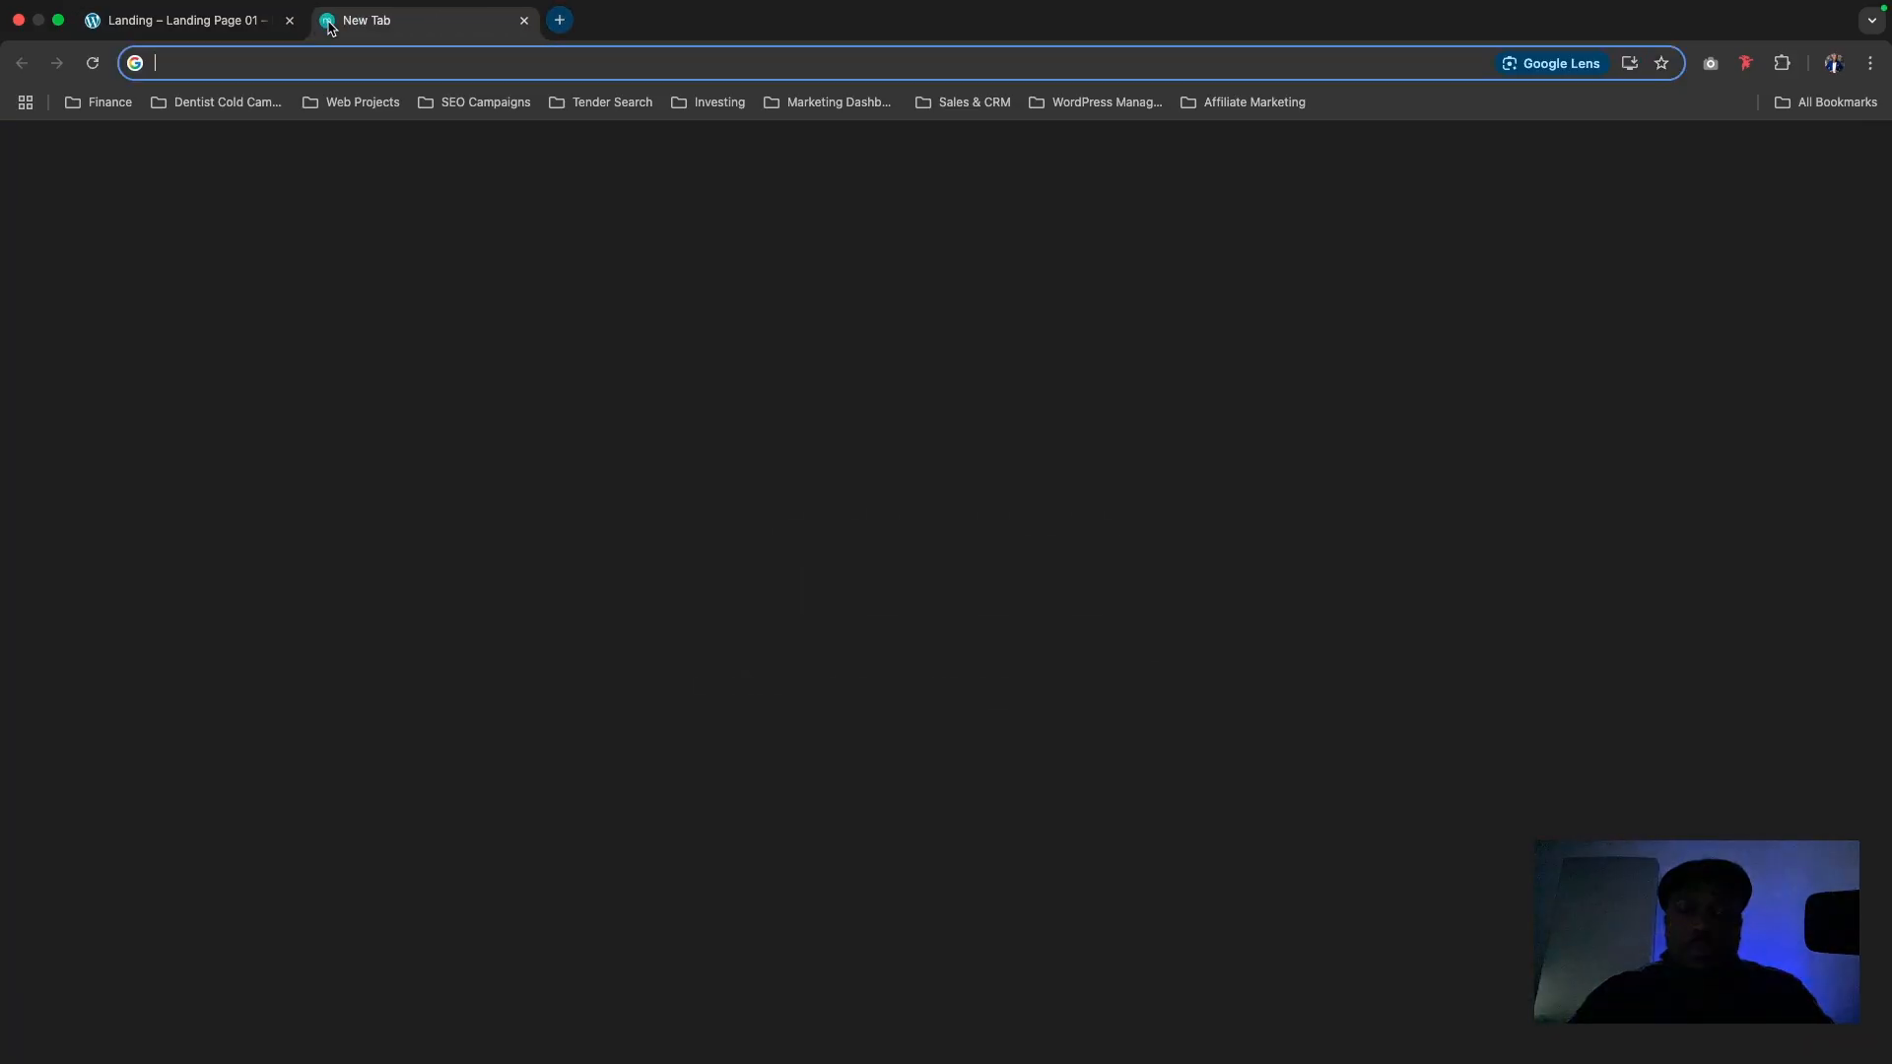
pyautogui.write('http://landing-page-01-dark.local/')
pyautogui.press('Return')
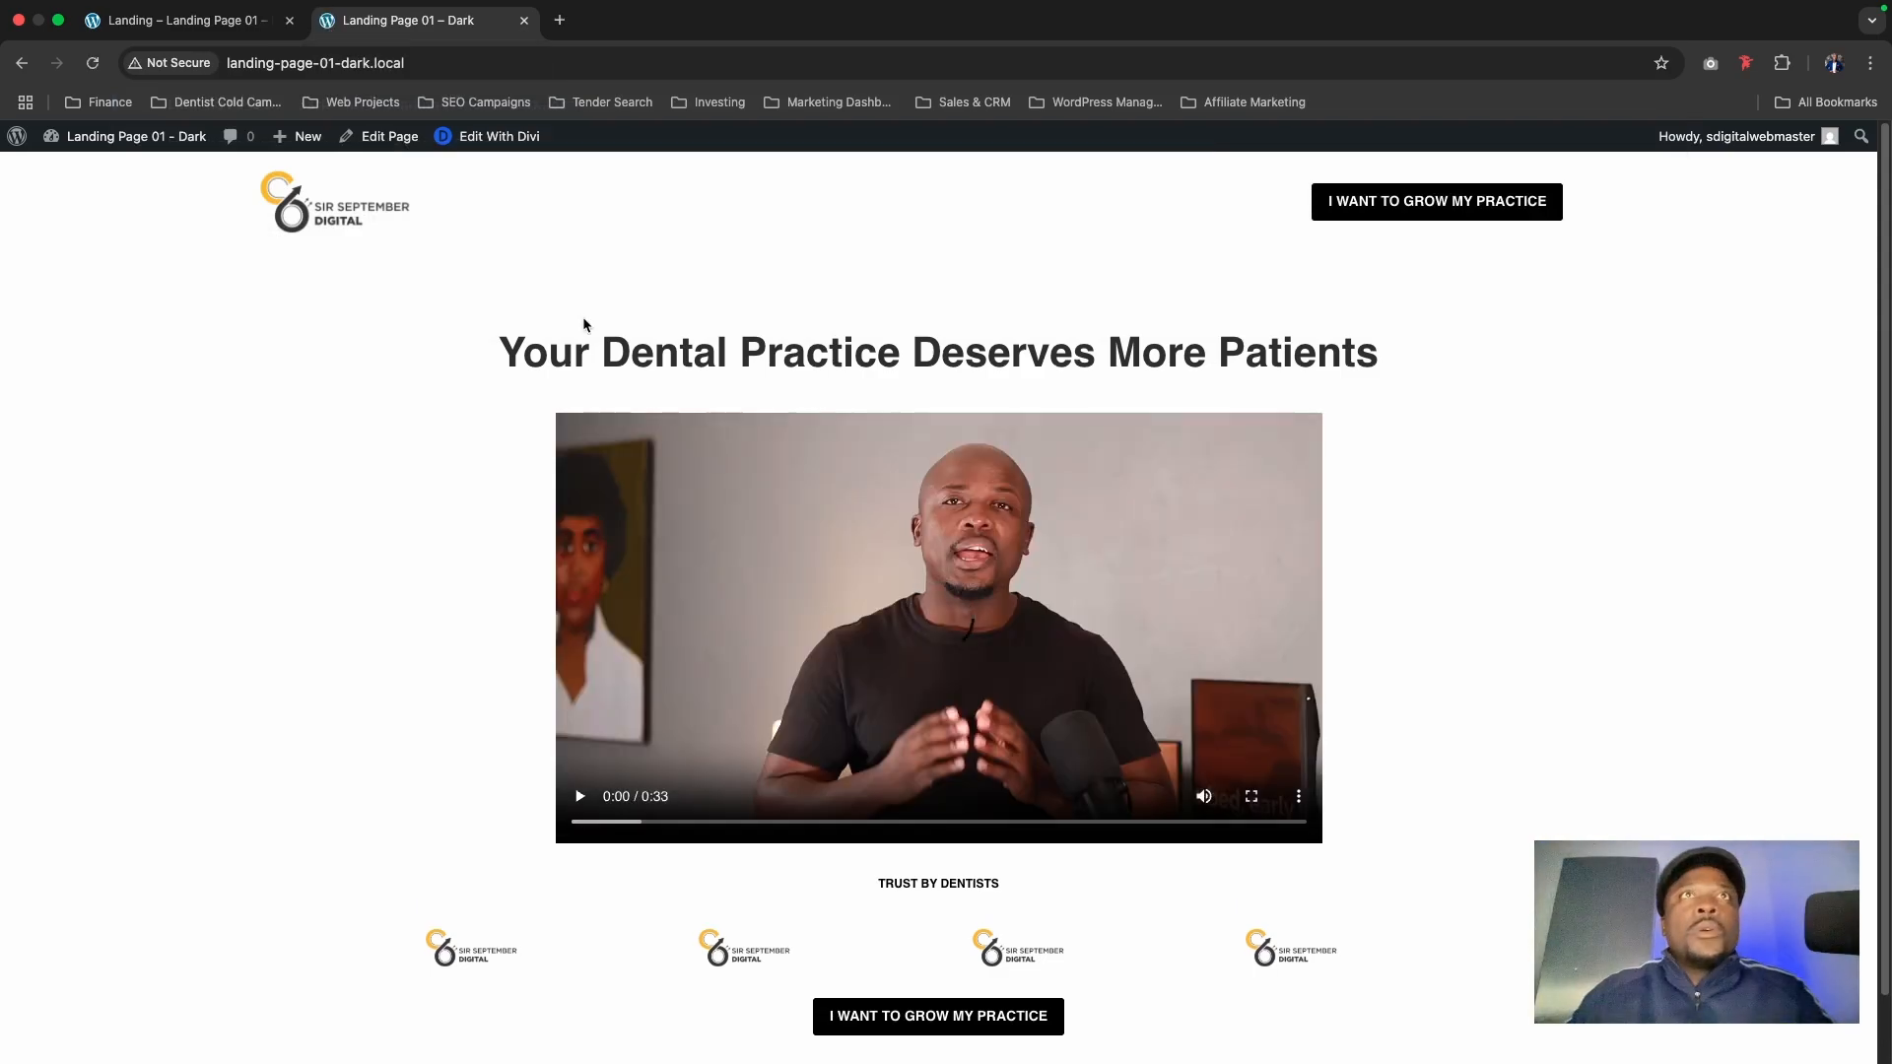
pyautogui.moveTo(499, 352); pyautogui.dragTo(1317, 385)
pyautogui.hotkey('ctrl', 'c')
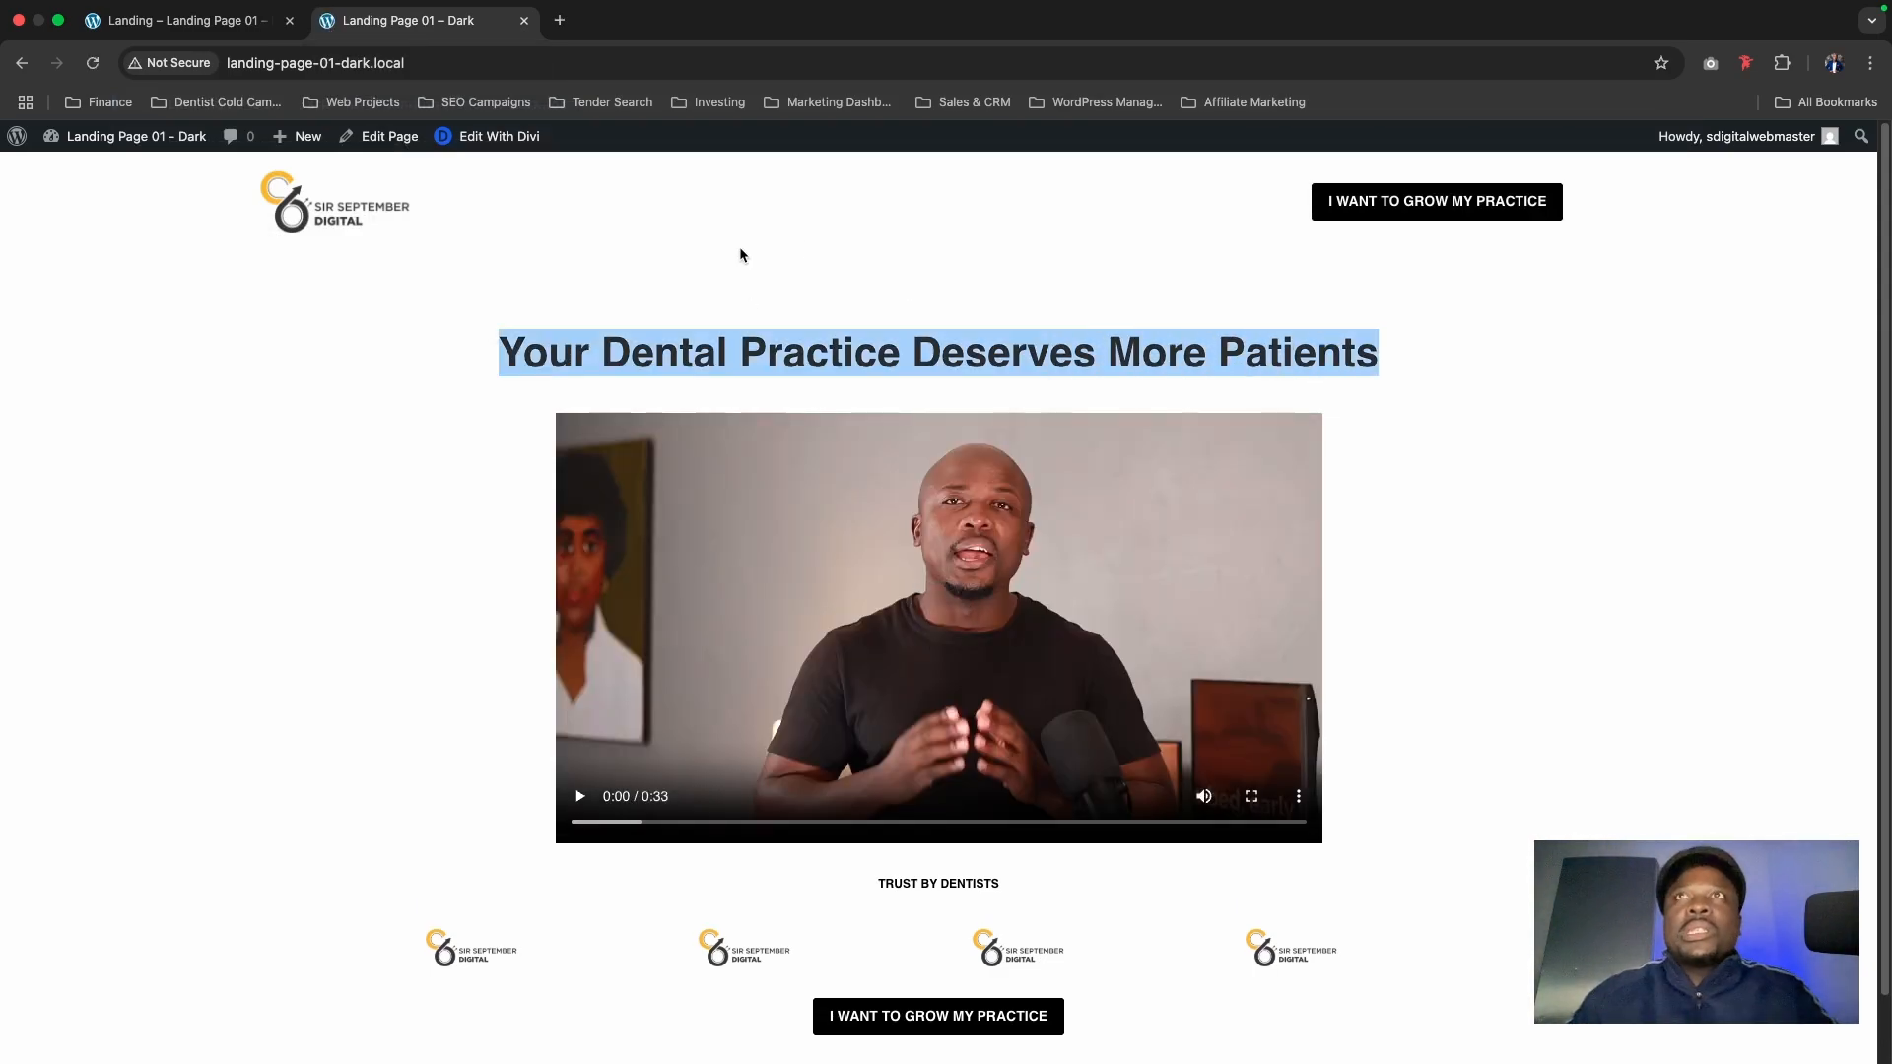
# Step: Replace the new Text module's placeholder body on the Landing page with the copied headline
pyautogui.click(236, 20)
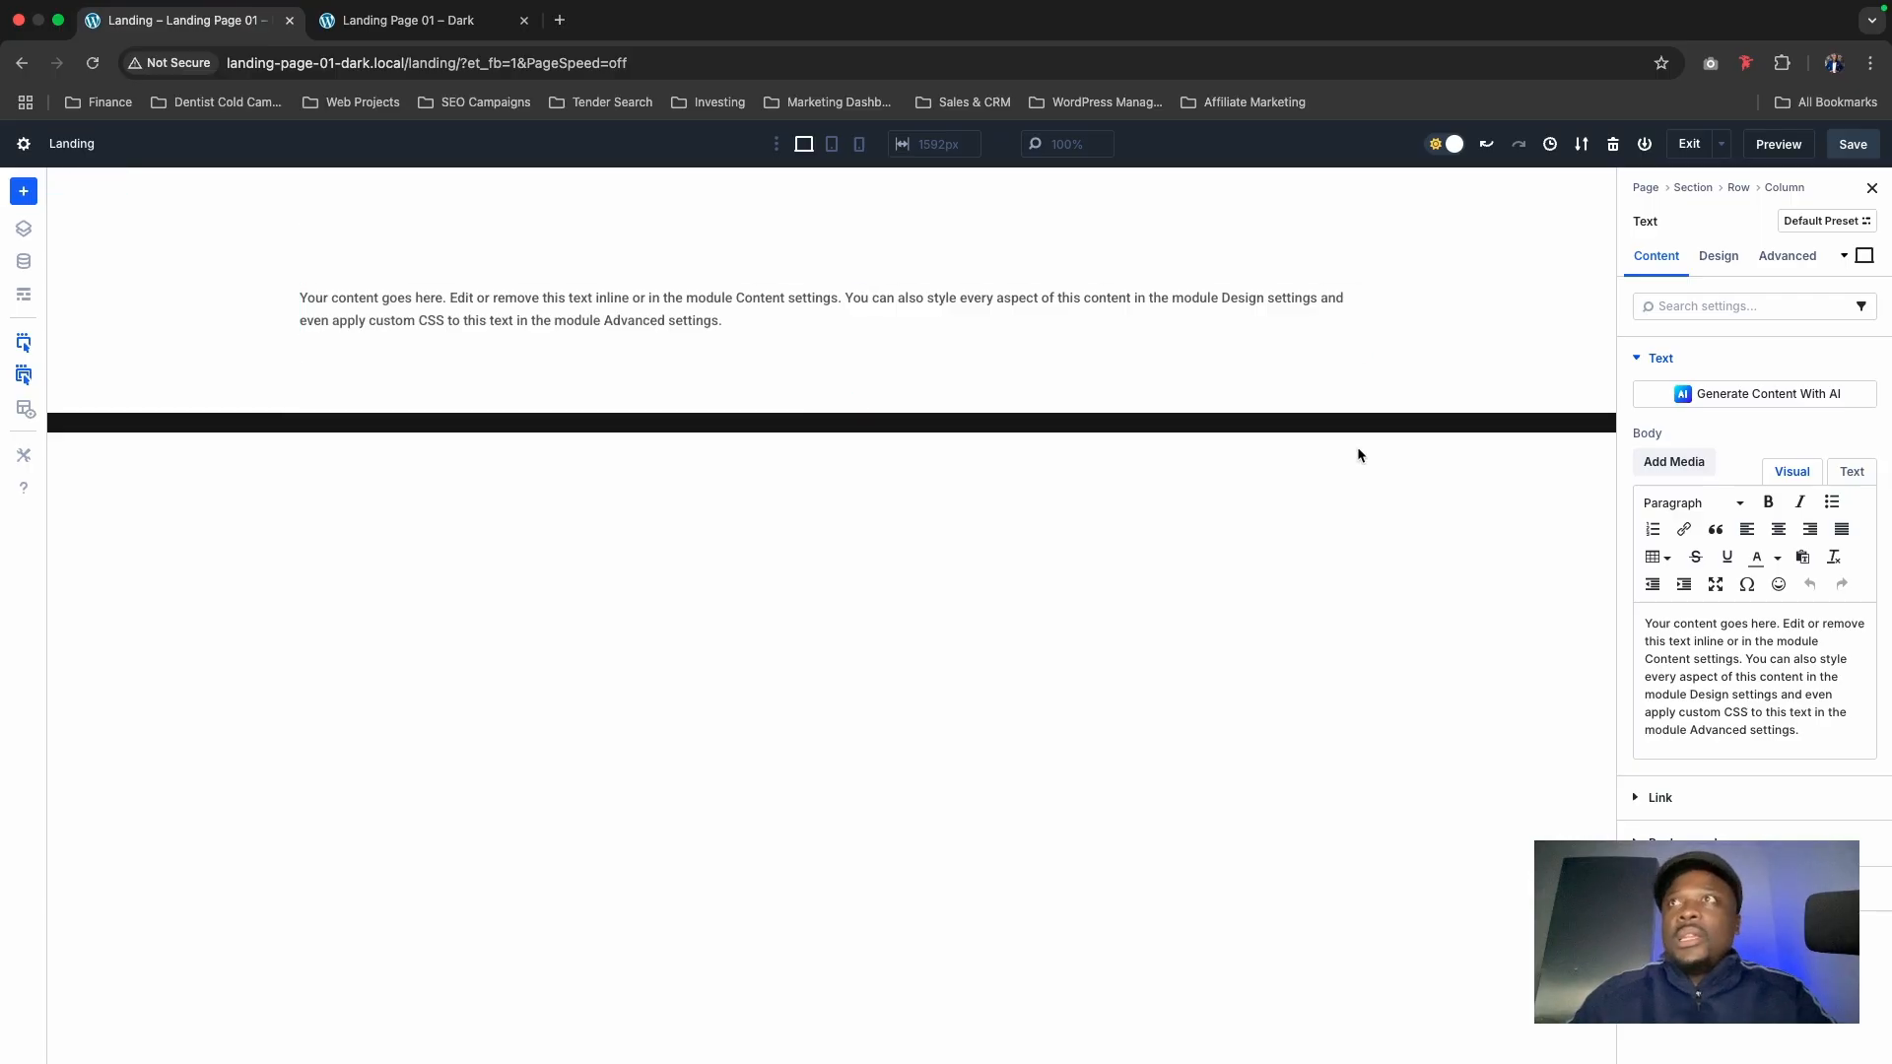
pyautogui.hotkey('ctrl', 'a')
pyautogui.hotkey('ctrl', 'v')
# Step: Format the whole pasted headline in the Text module's body as Heading 1
pyautogui.hotkey('ctrl', 'a')
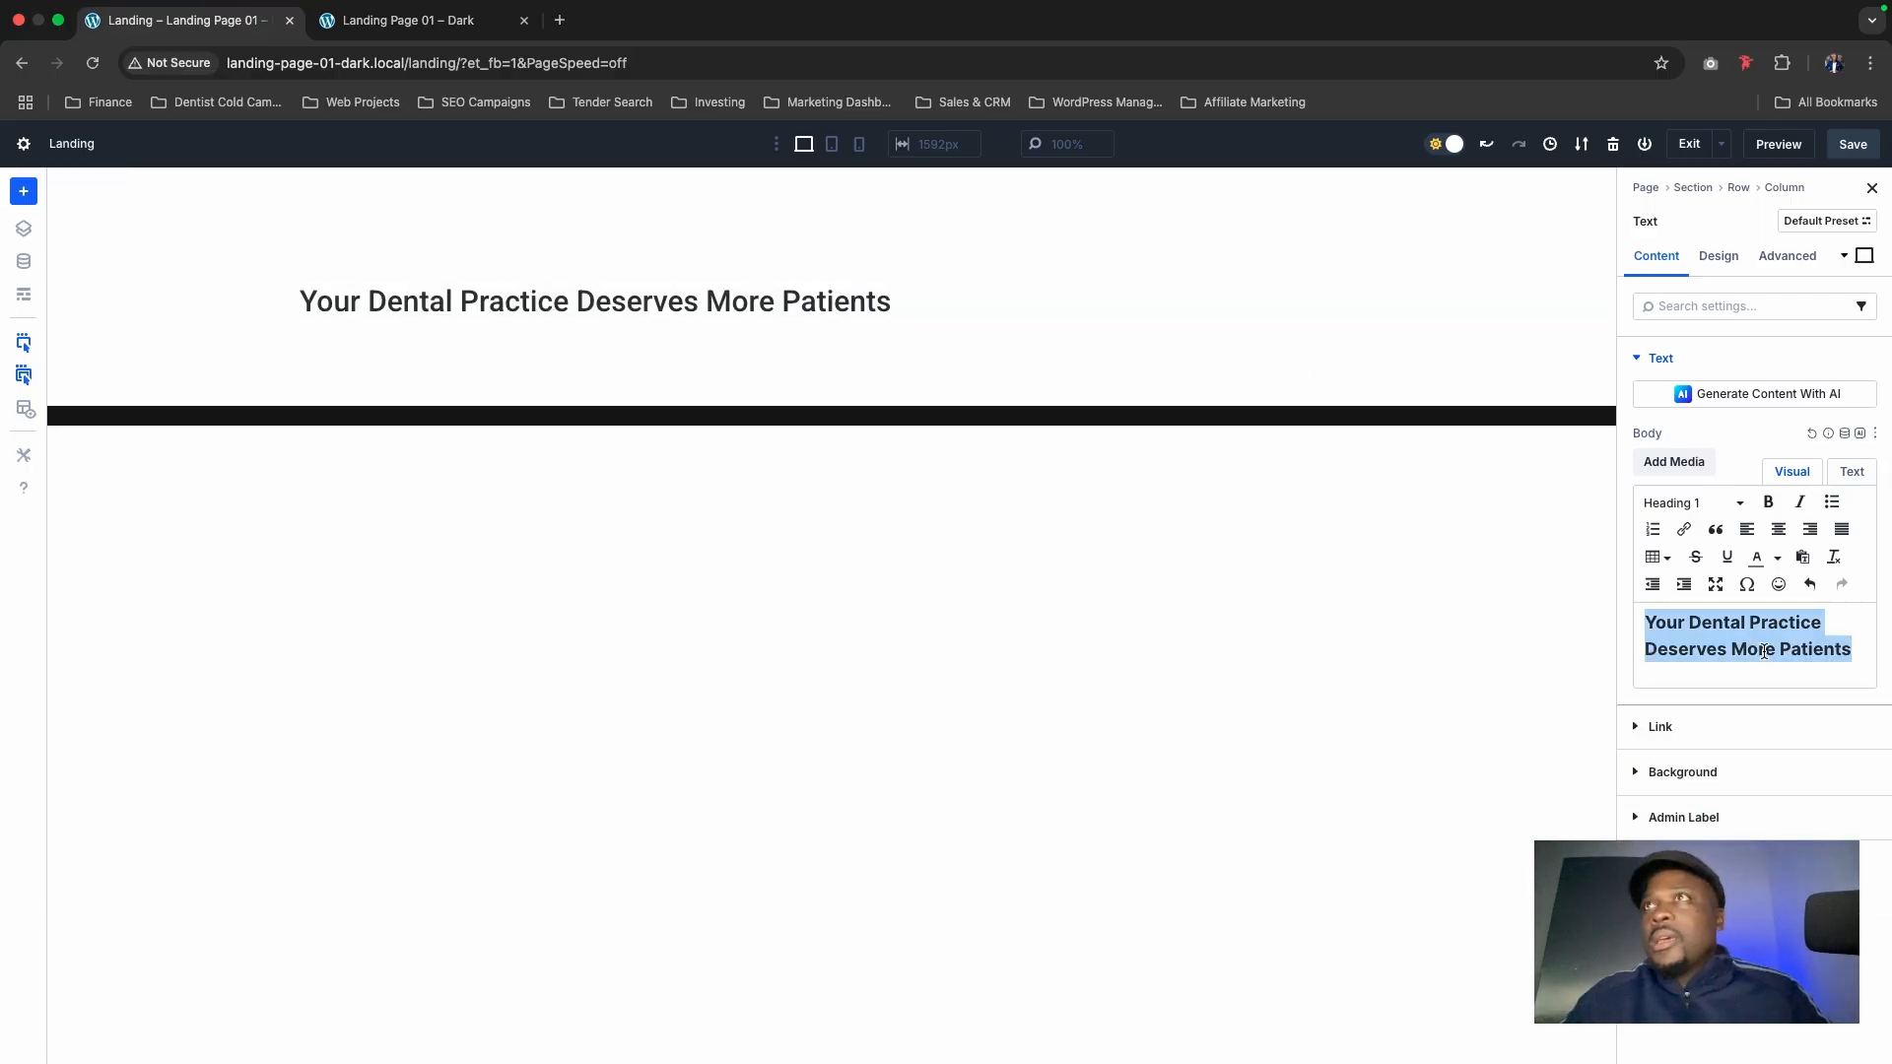
pyautogui.click(1697, 503)
pyautogui.click(1685, 528)
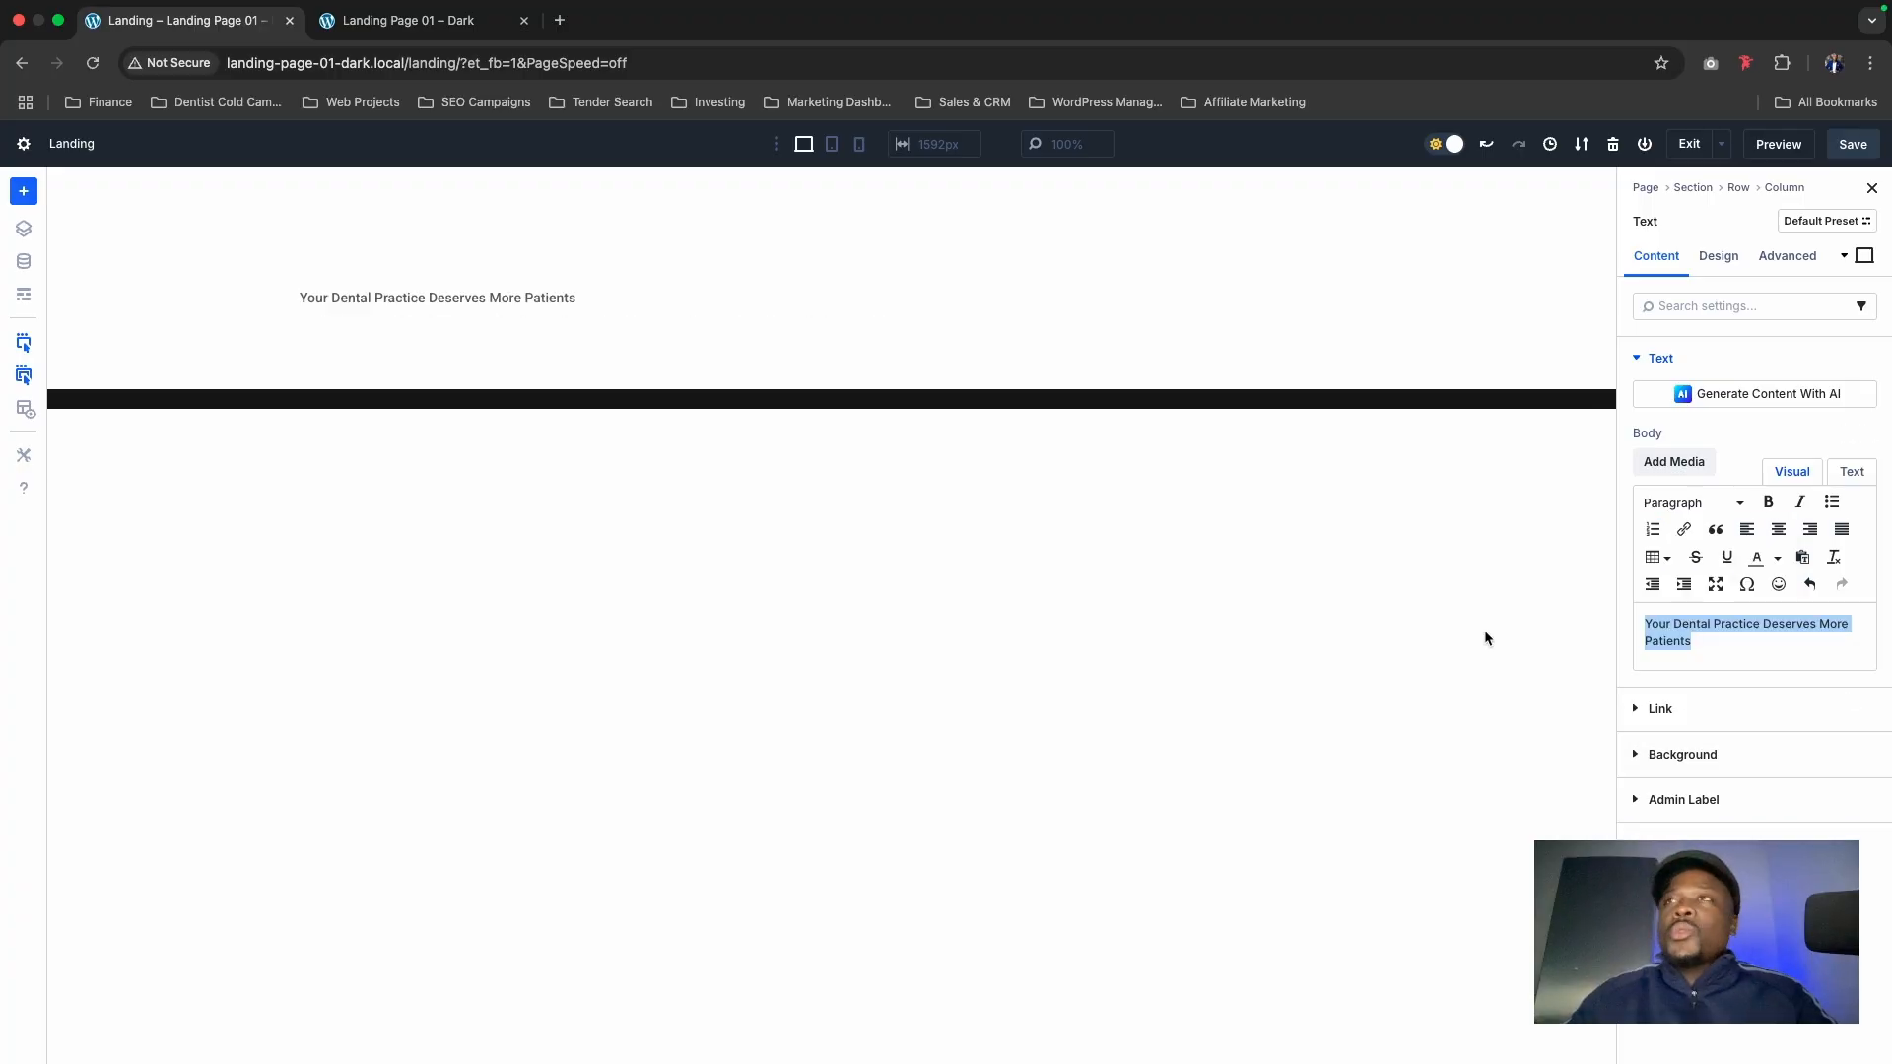
pyautogui.click(1708, 503)
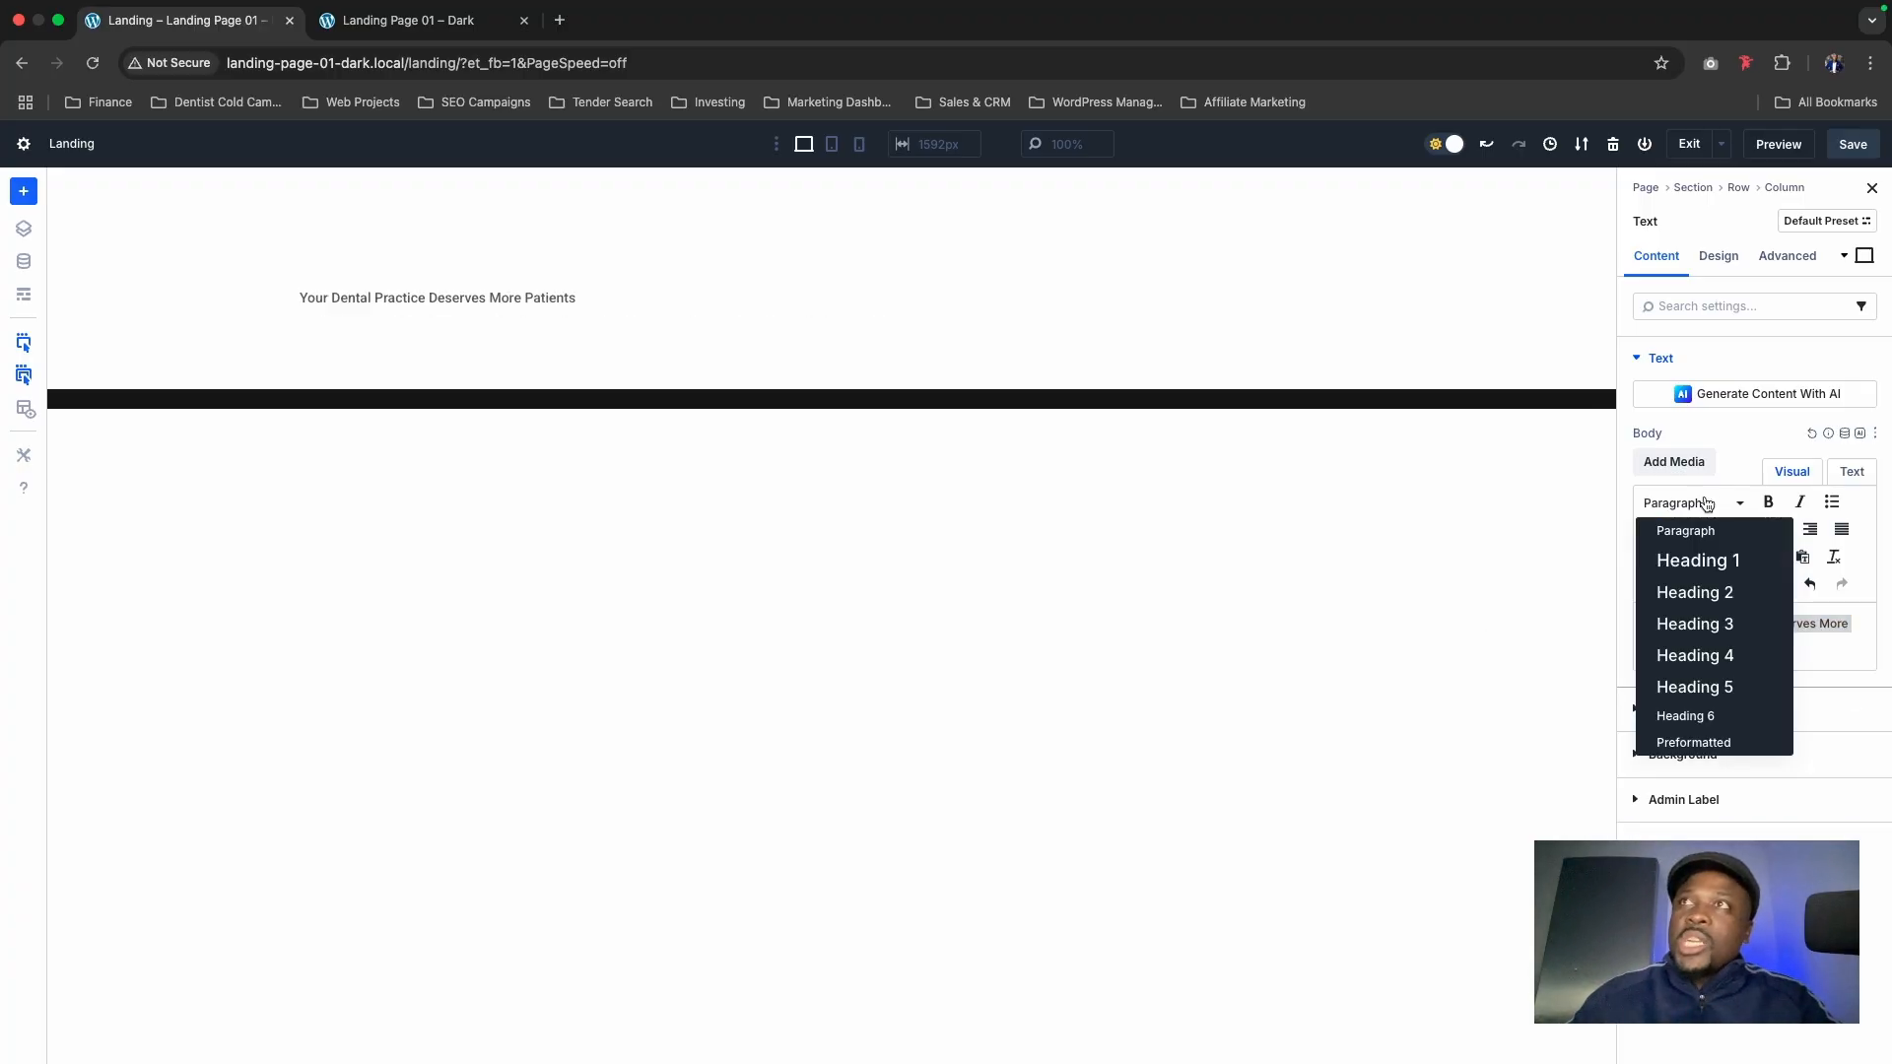
pyautogui.click(1698, 559)
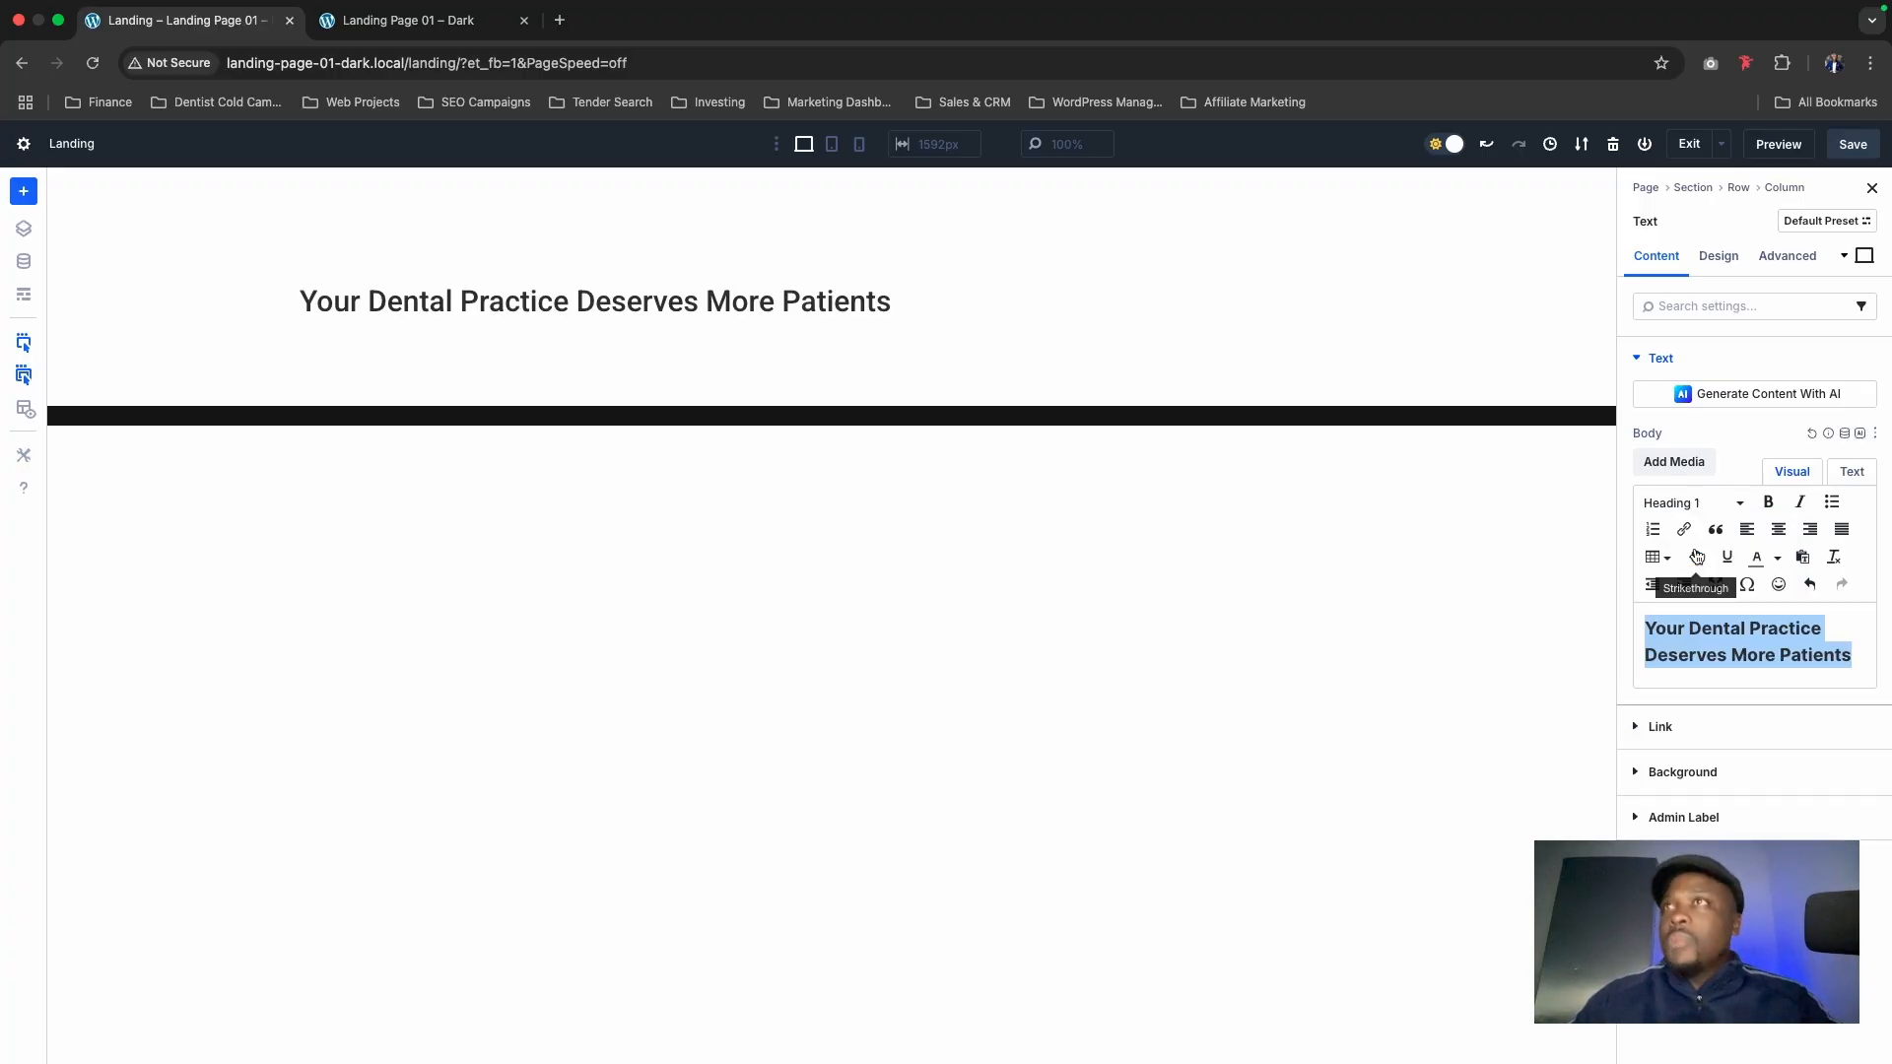
# Step: Style the headline's H1 text as Ultra Bold and centred, with a larger text size
pyautogui.click(1719, 257)
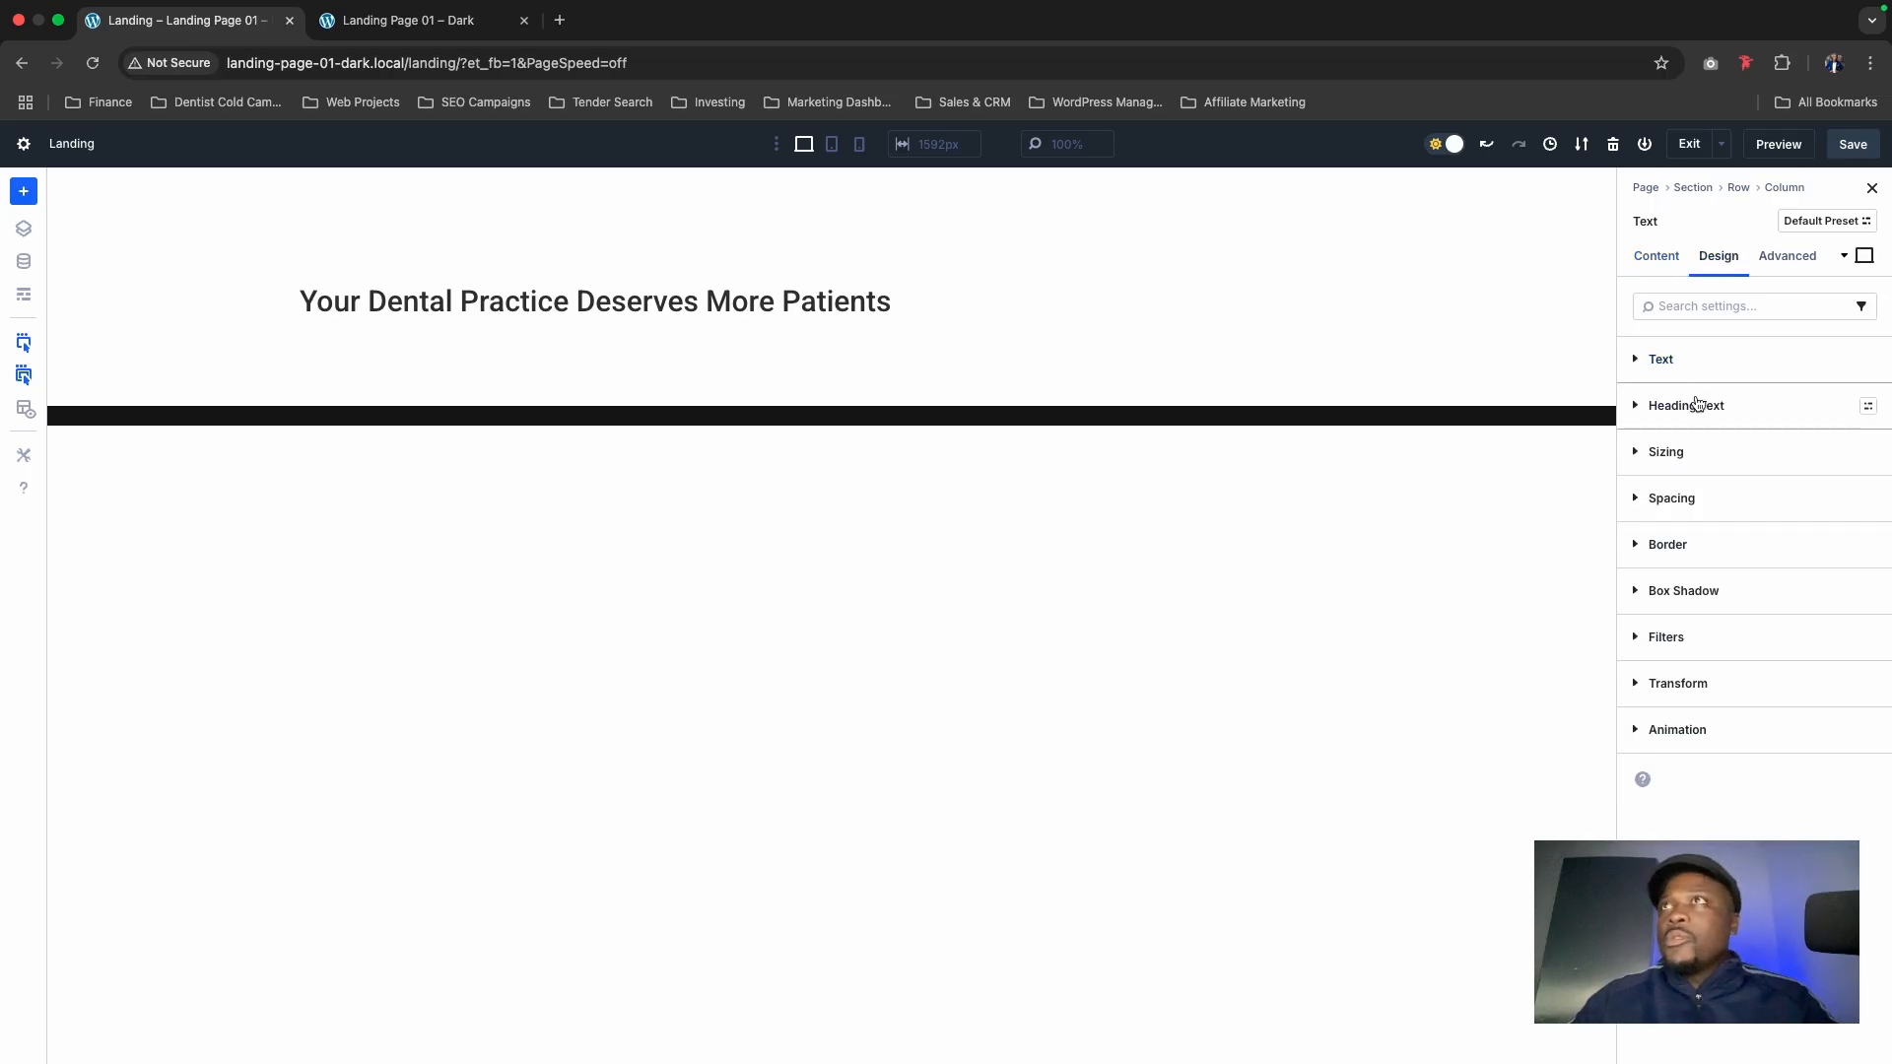
pyautogui.click(1695, 406)
pyautogui.click(1673, 575)
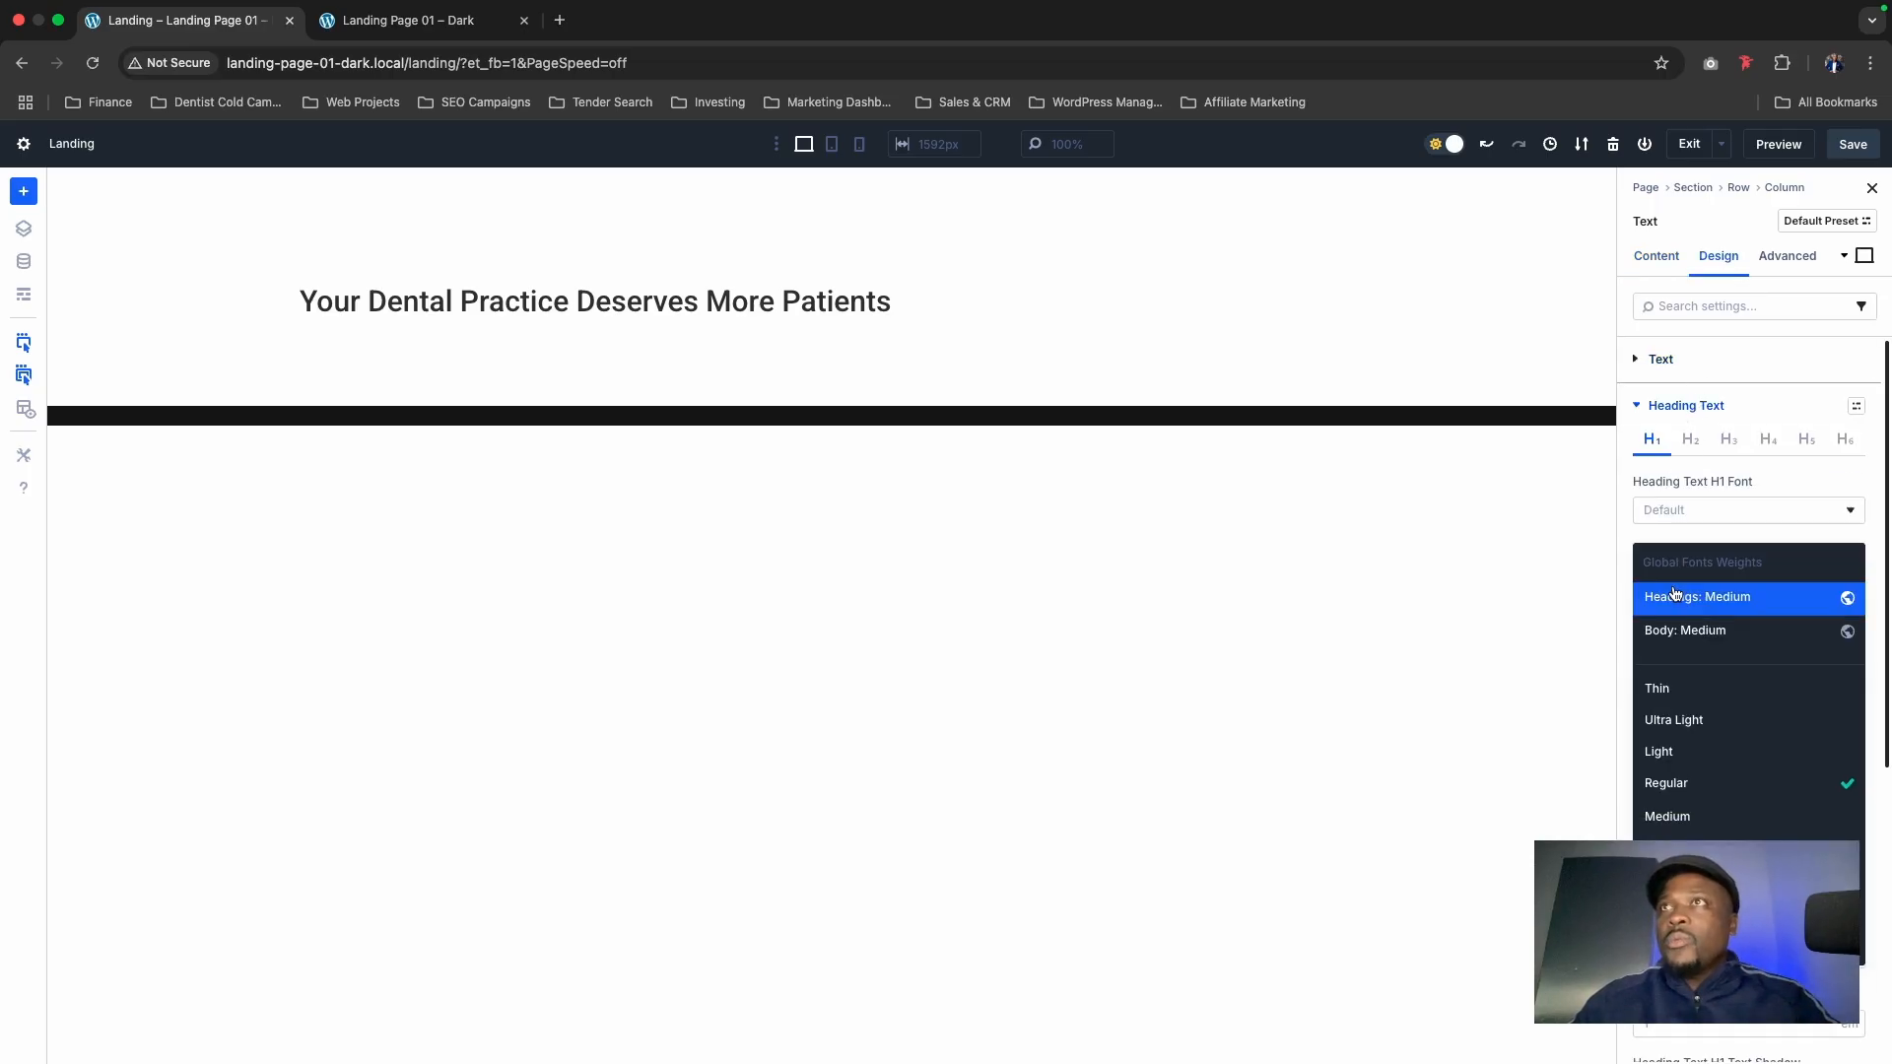
pyautogui.click(1695, 911)
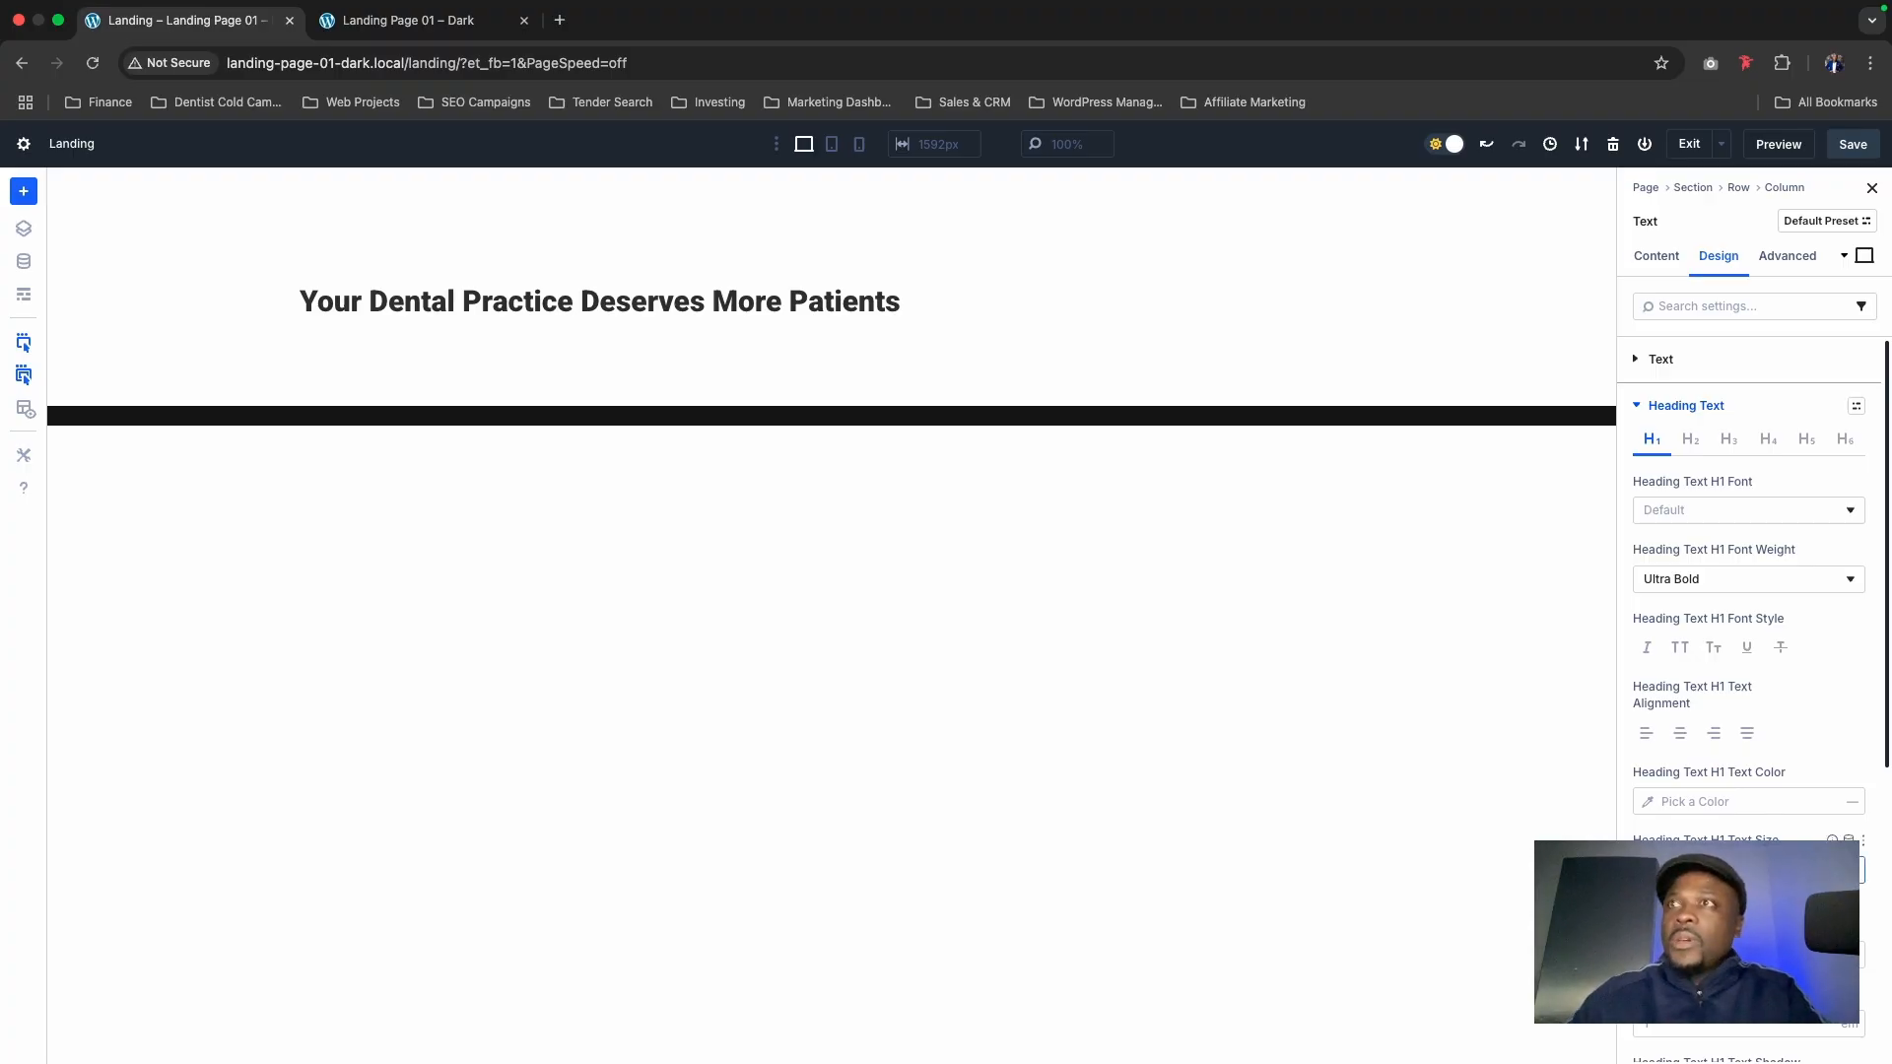
pyautogui.write('36')
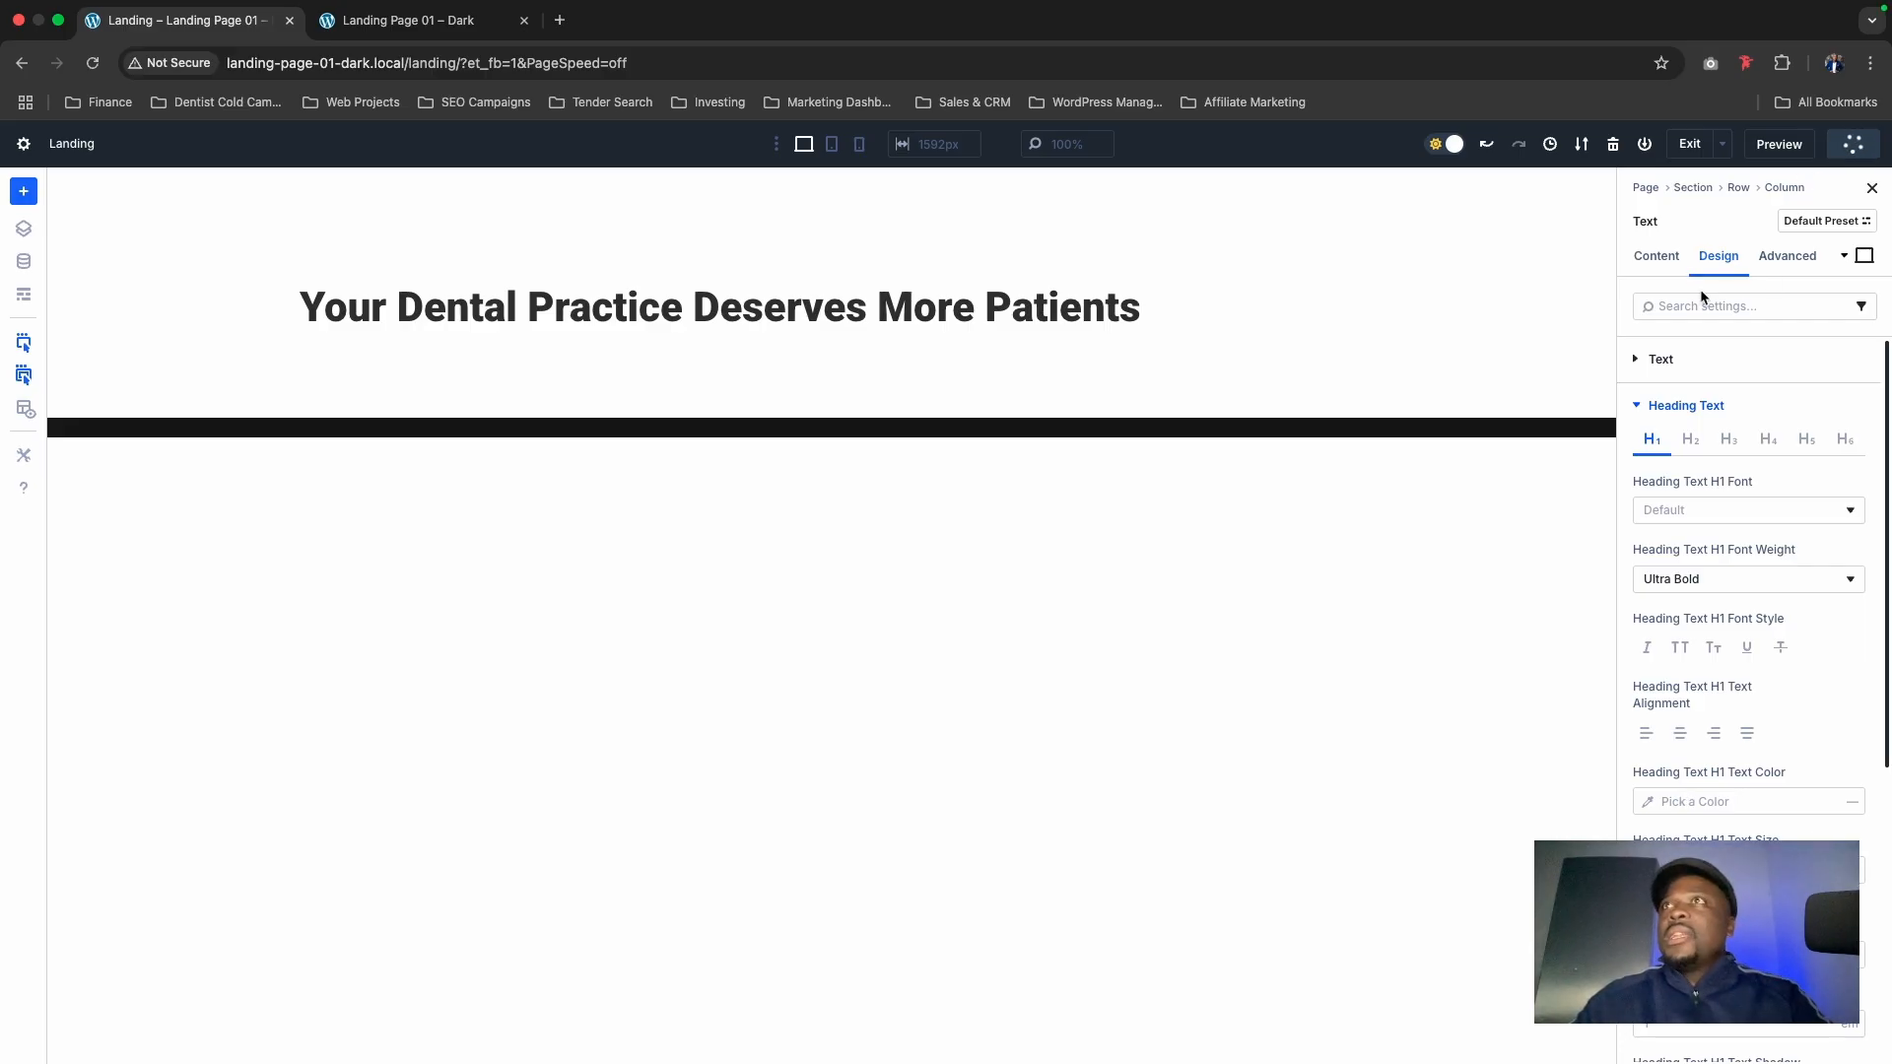
pyautogui.click(1680, 735)
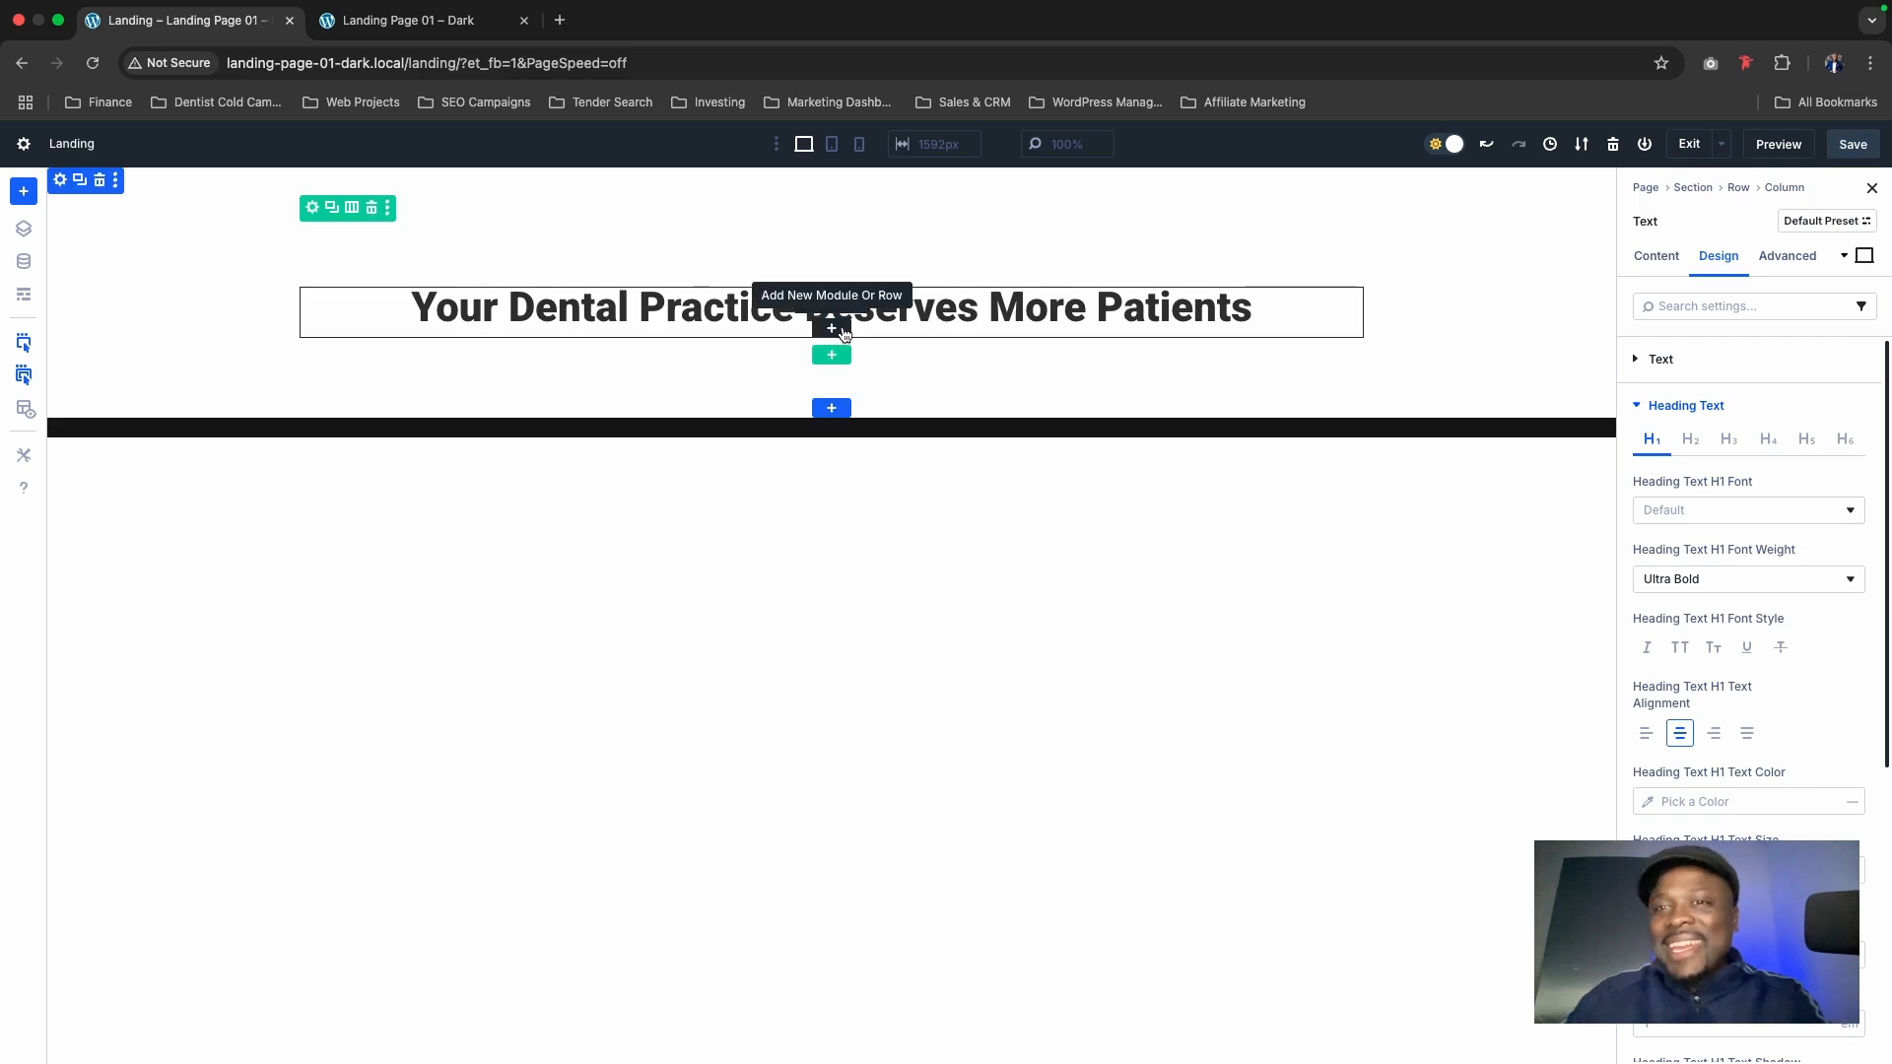
# Step: Add a Video module below the headline and set its MP4 source to Welcome-to-our-Website-Uncompressed.mp4 from the media library
pyautogui.click(831, 329)
pyautogui.write('video')
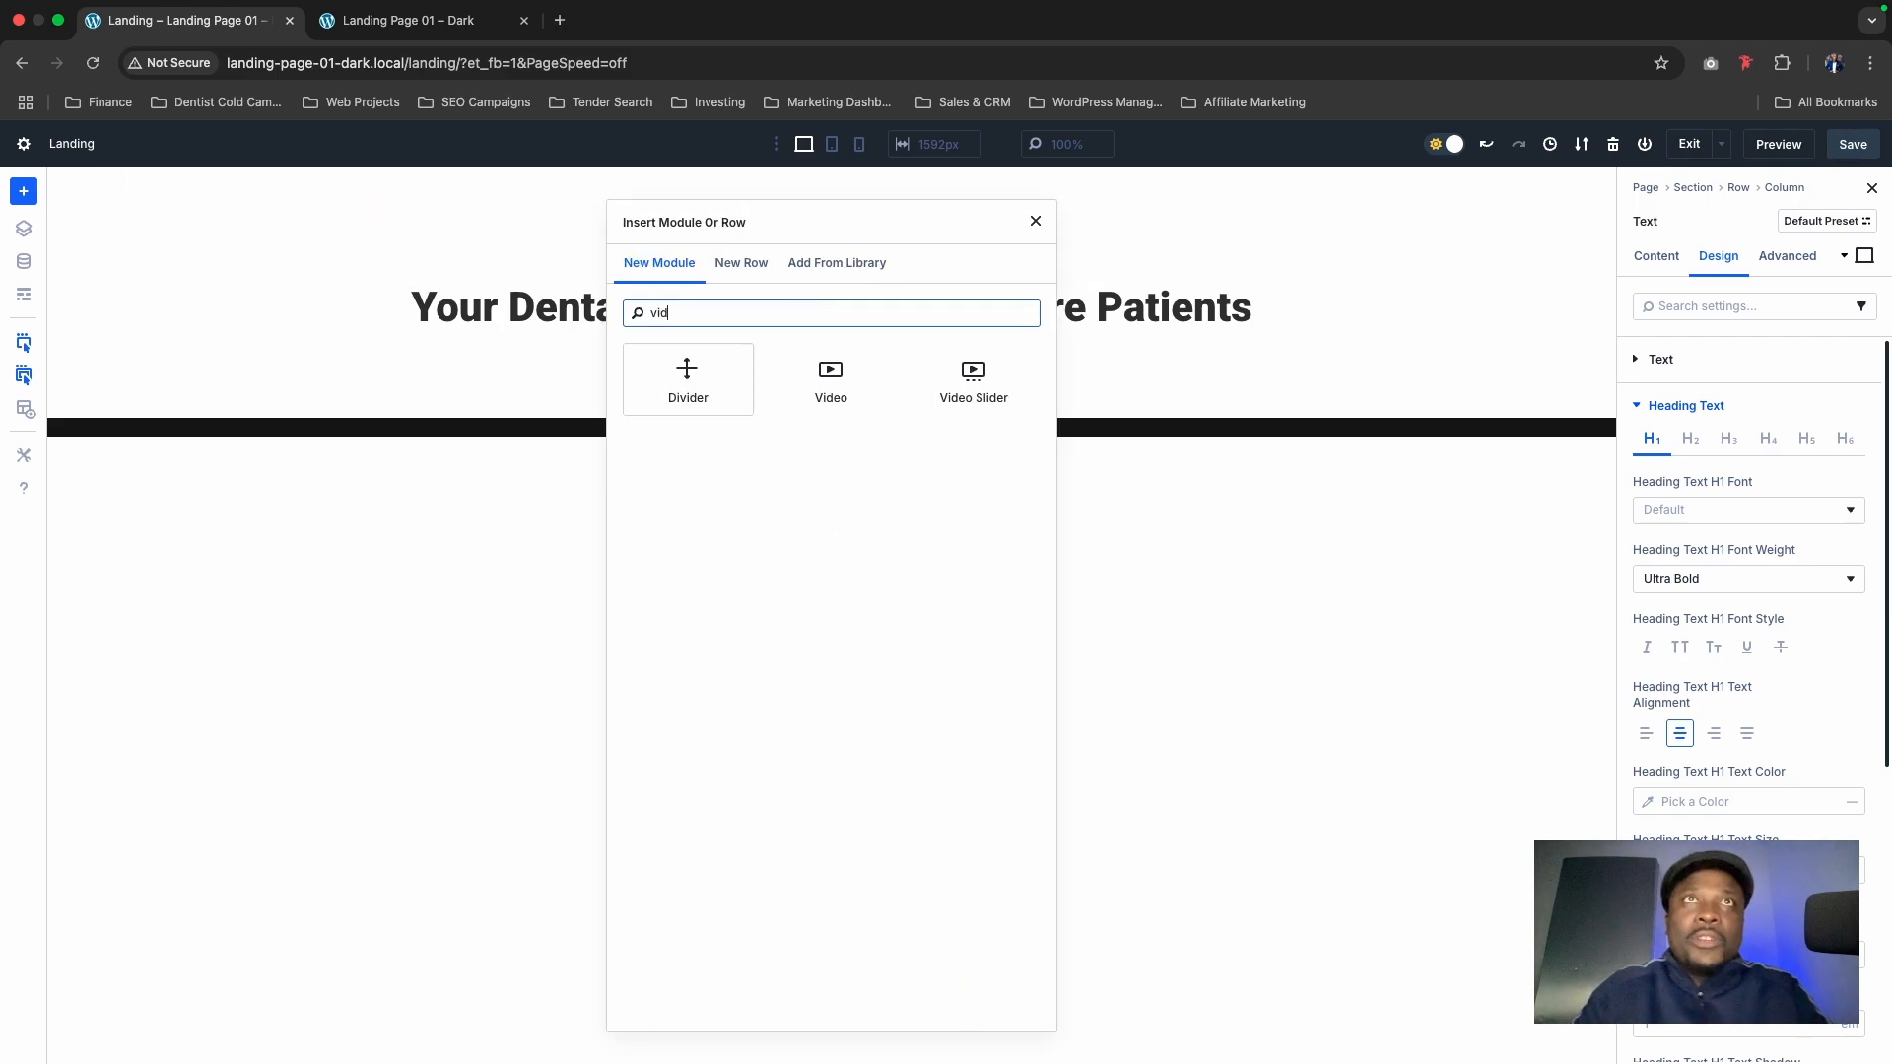
pyautogui.click(689, 379)
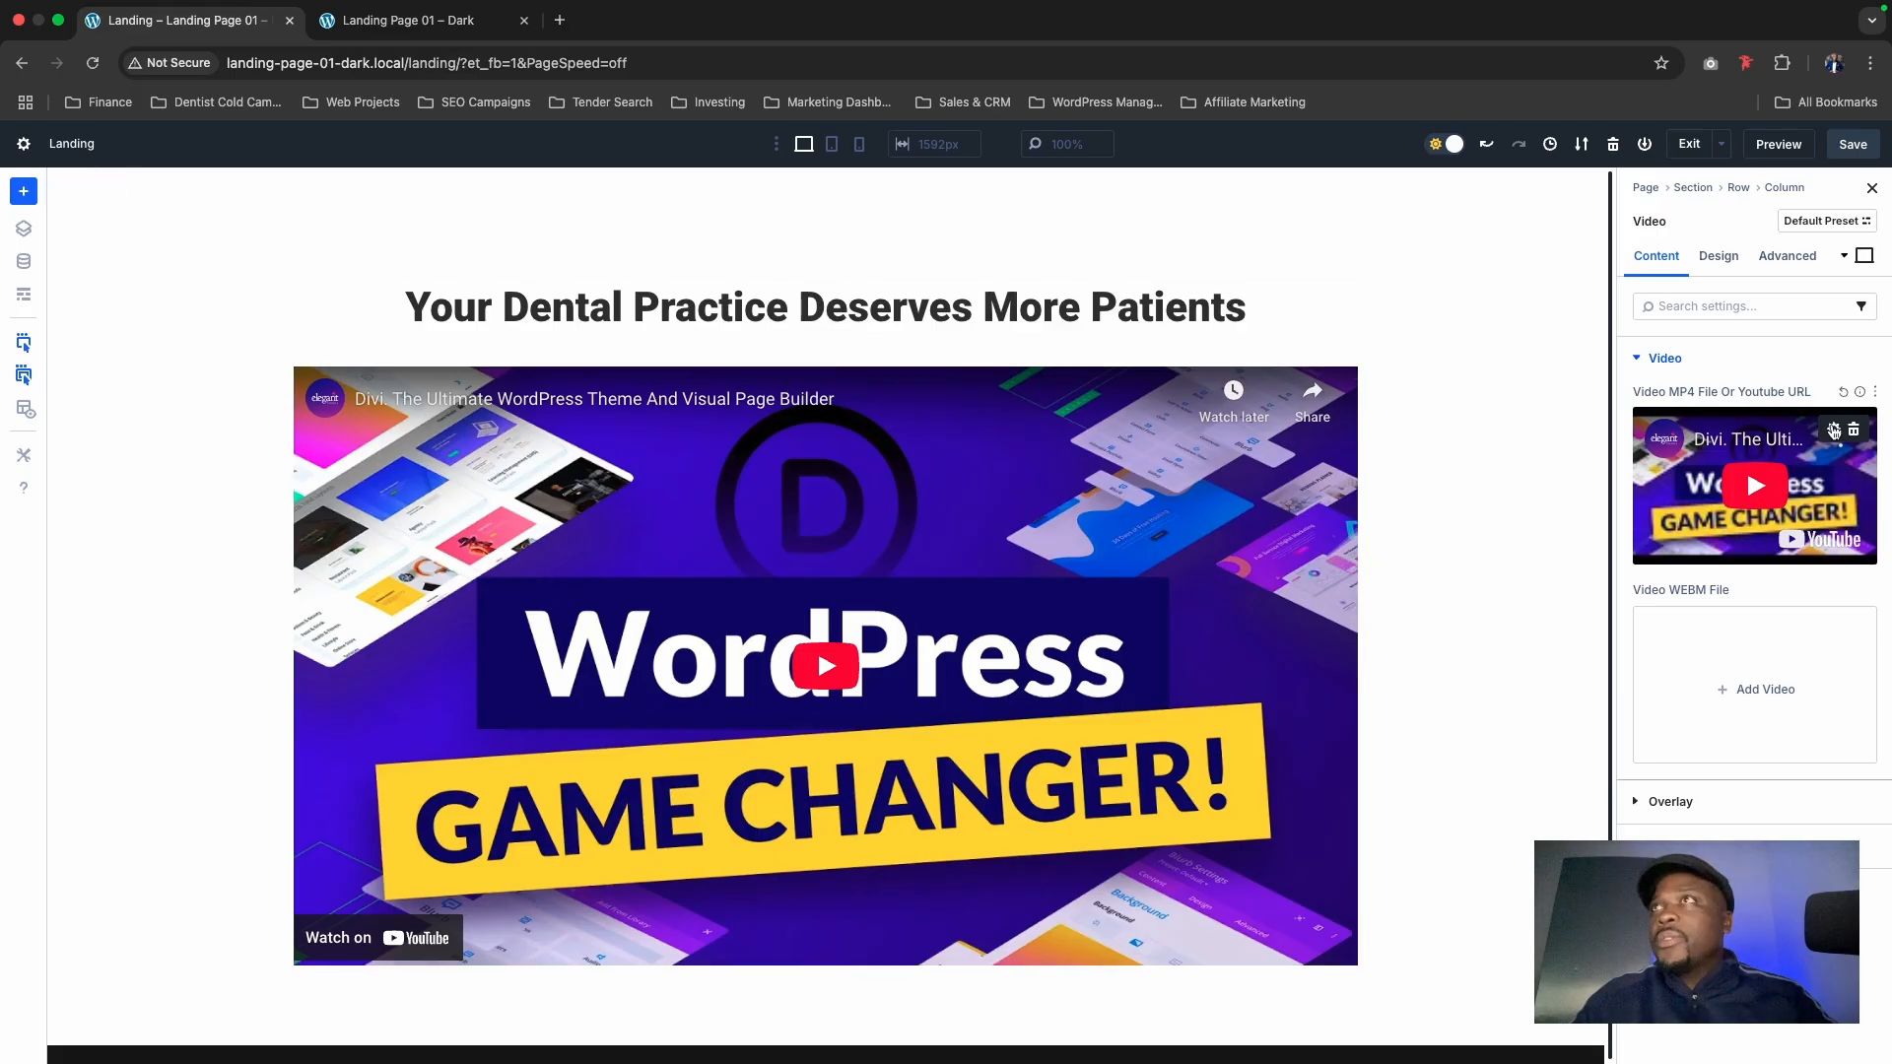
pyautogui.click(1834, 431)
pyautogui.click(281, 394)
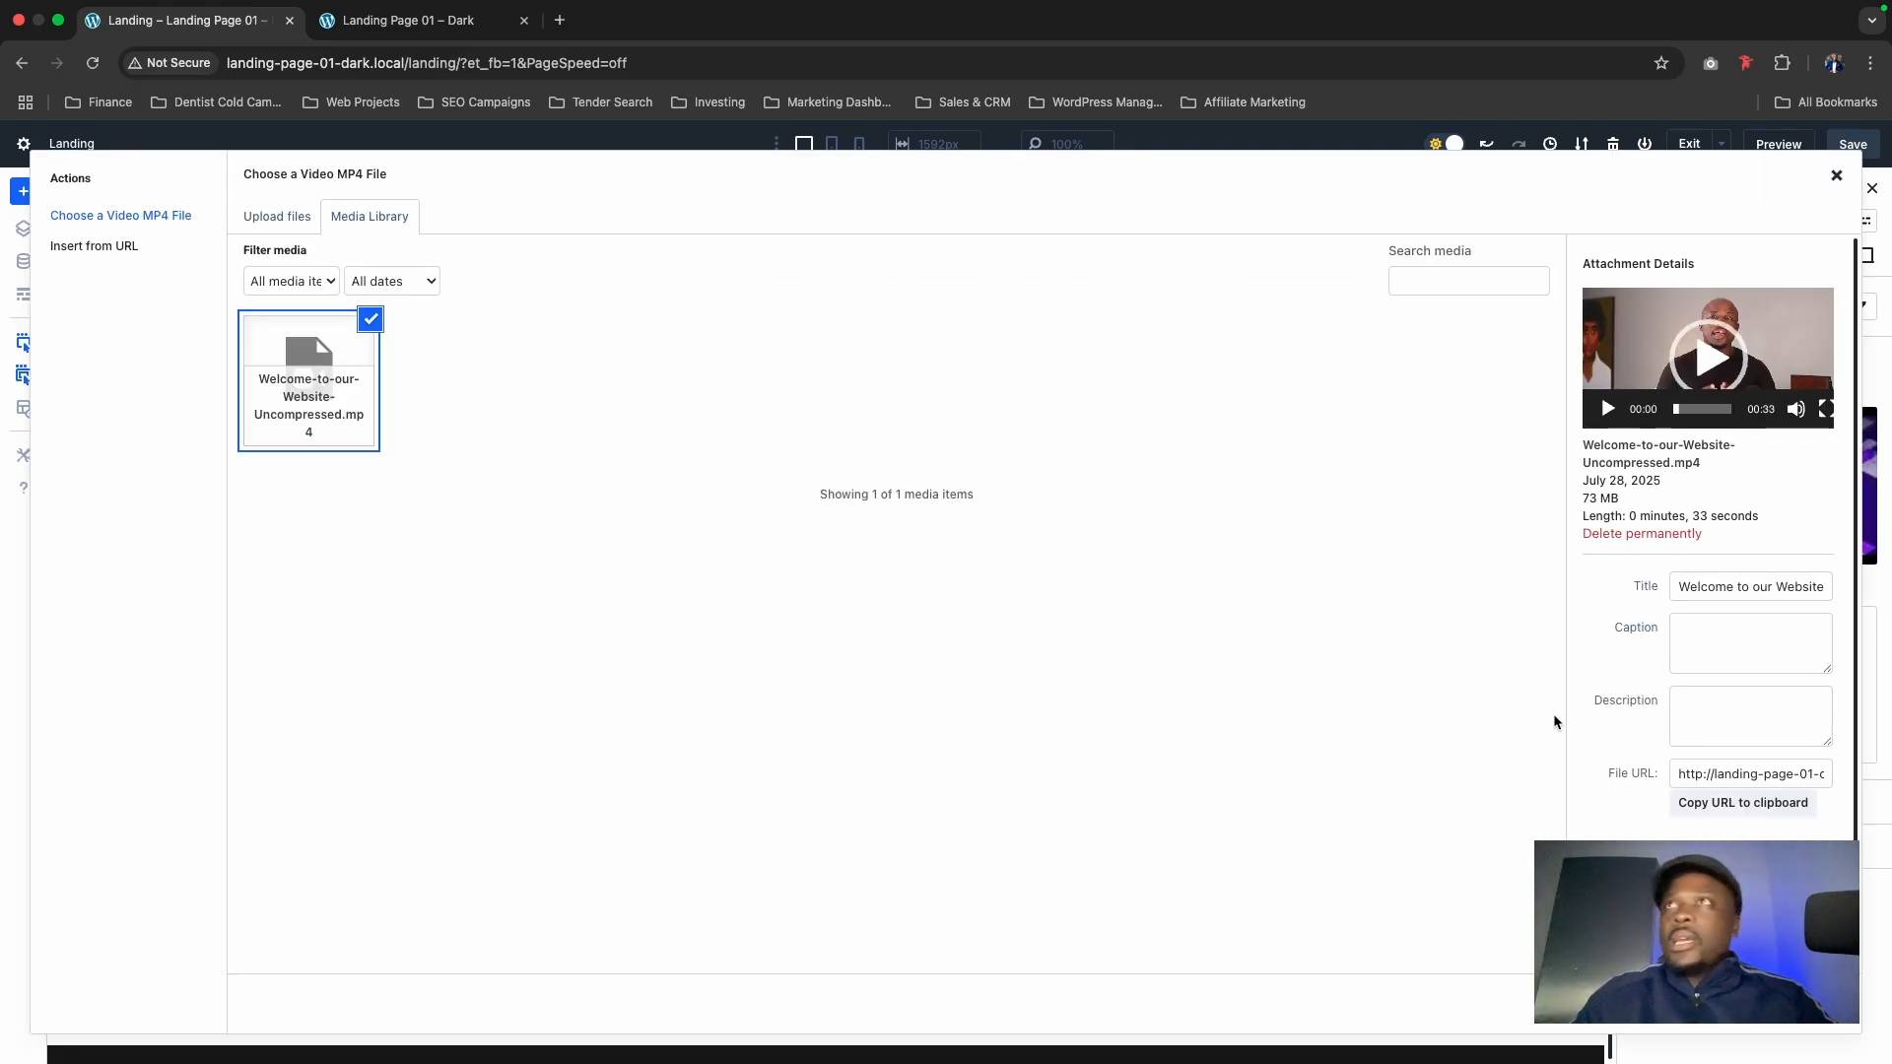
pyautogui.click(1794, 1004)
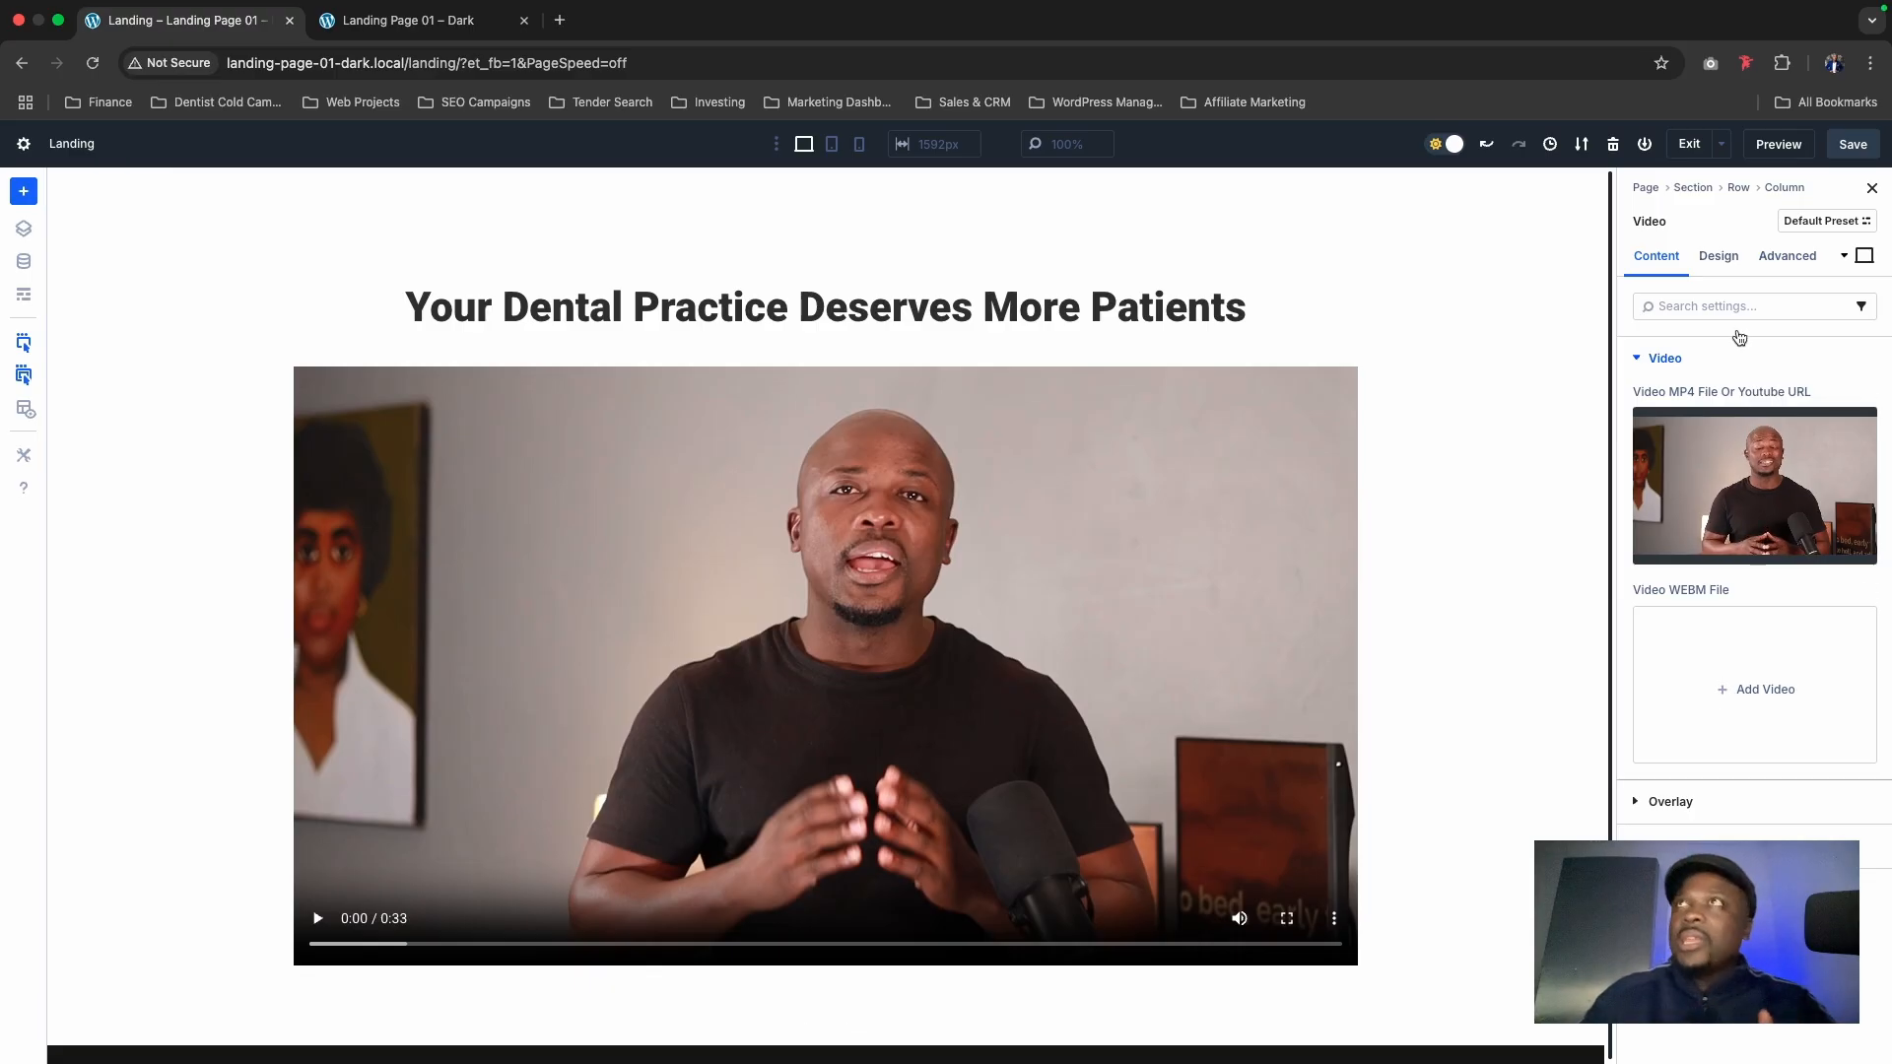
# Step: Set the Video module's max width to 70% and centre the module in its column
pyautogui.click(1708, 258)
pyautogui.click(1690, 446)
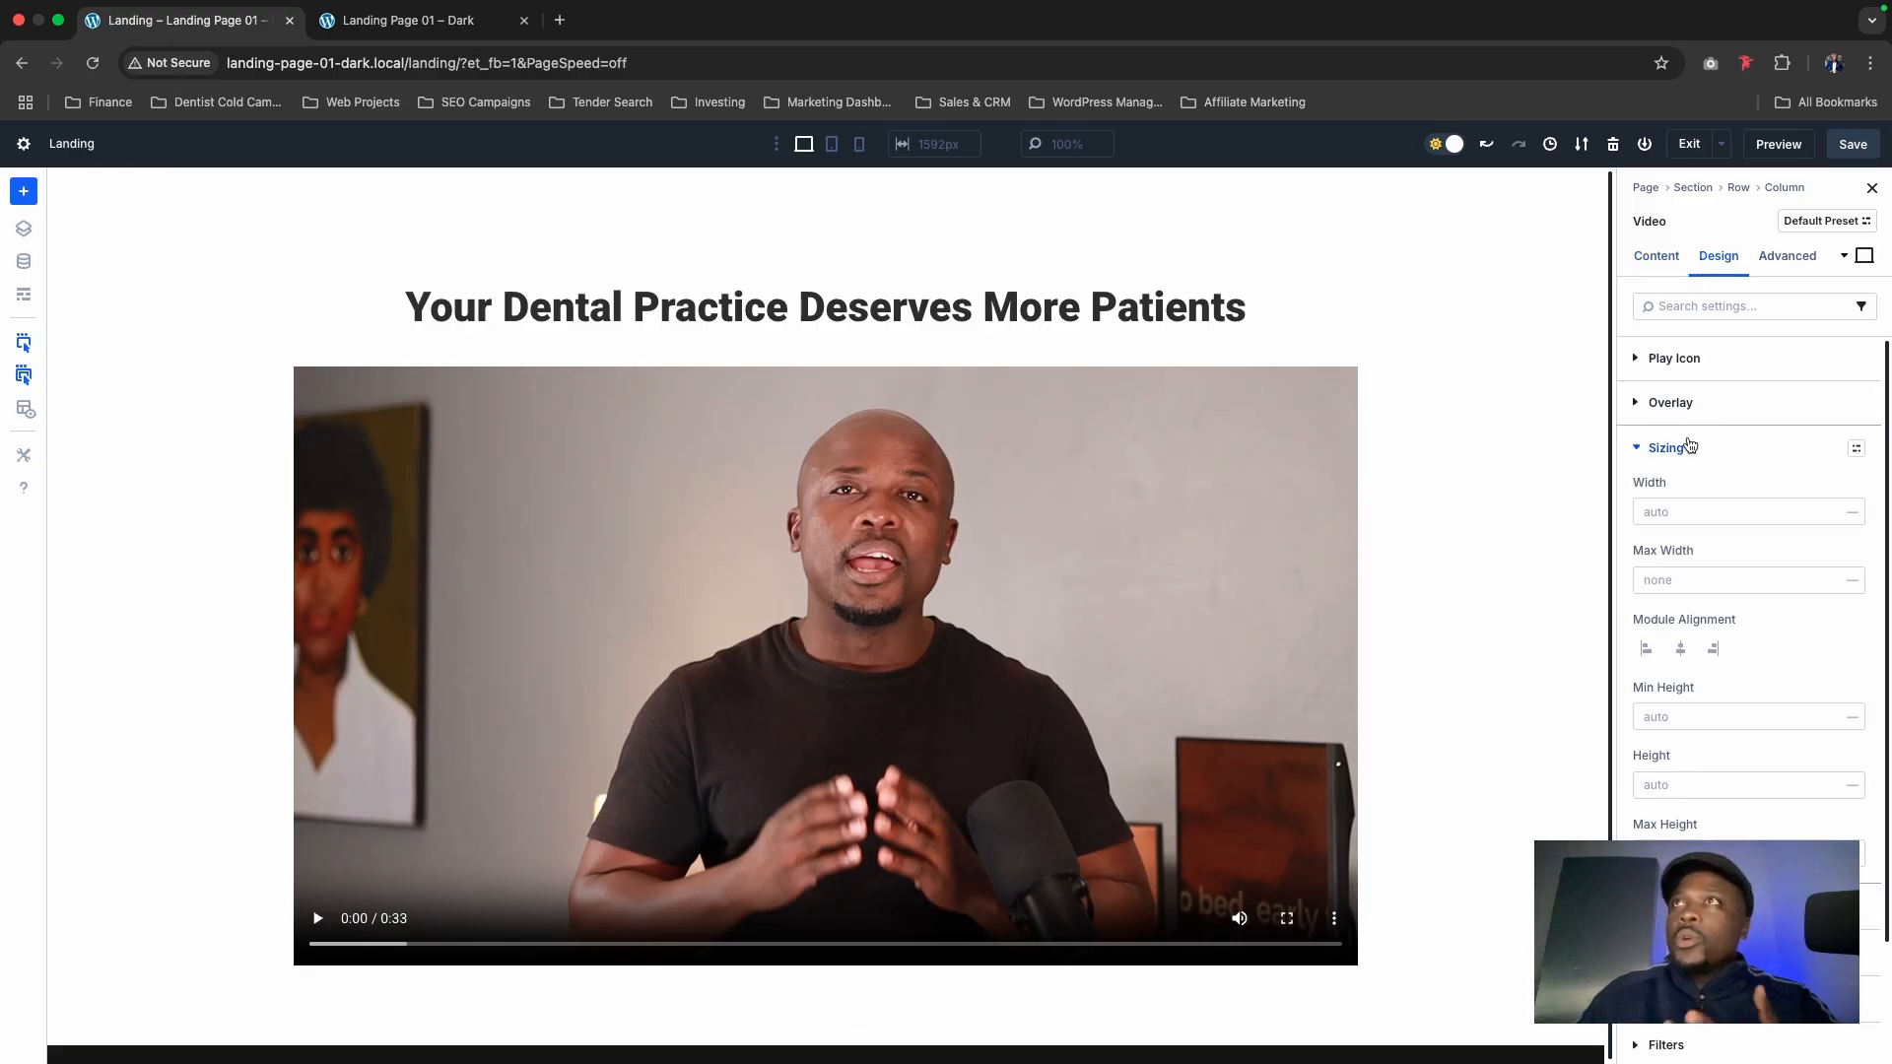
pyautogui.click(1713, 648)
pyautogui.scroll(-2, 1721, 653)
pyautogui.scroll(1, 1724, 656)
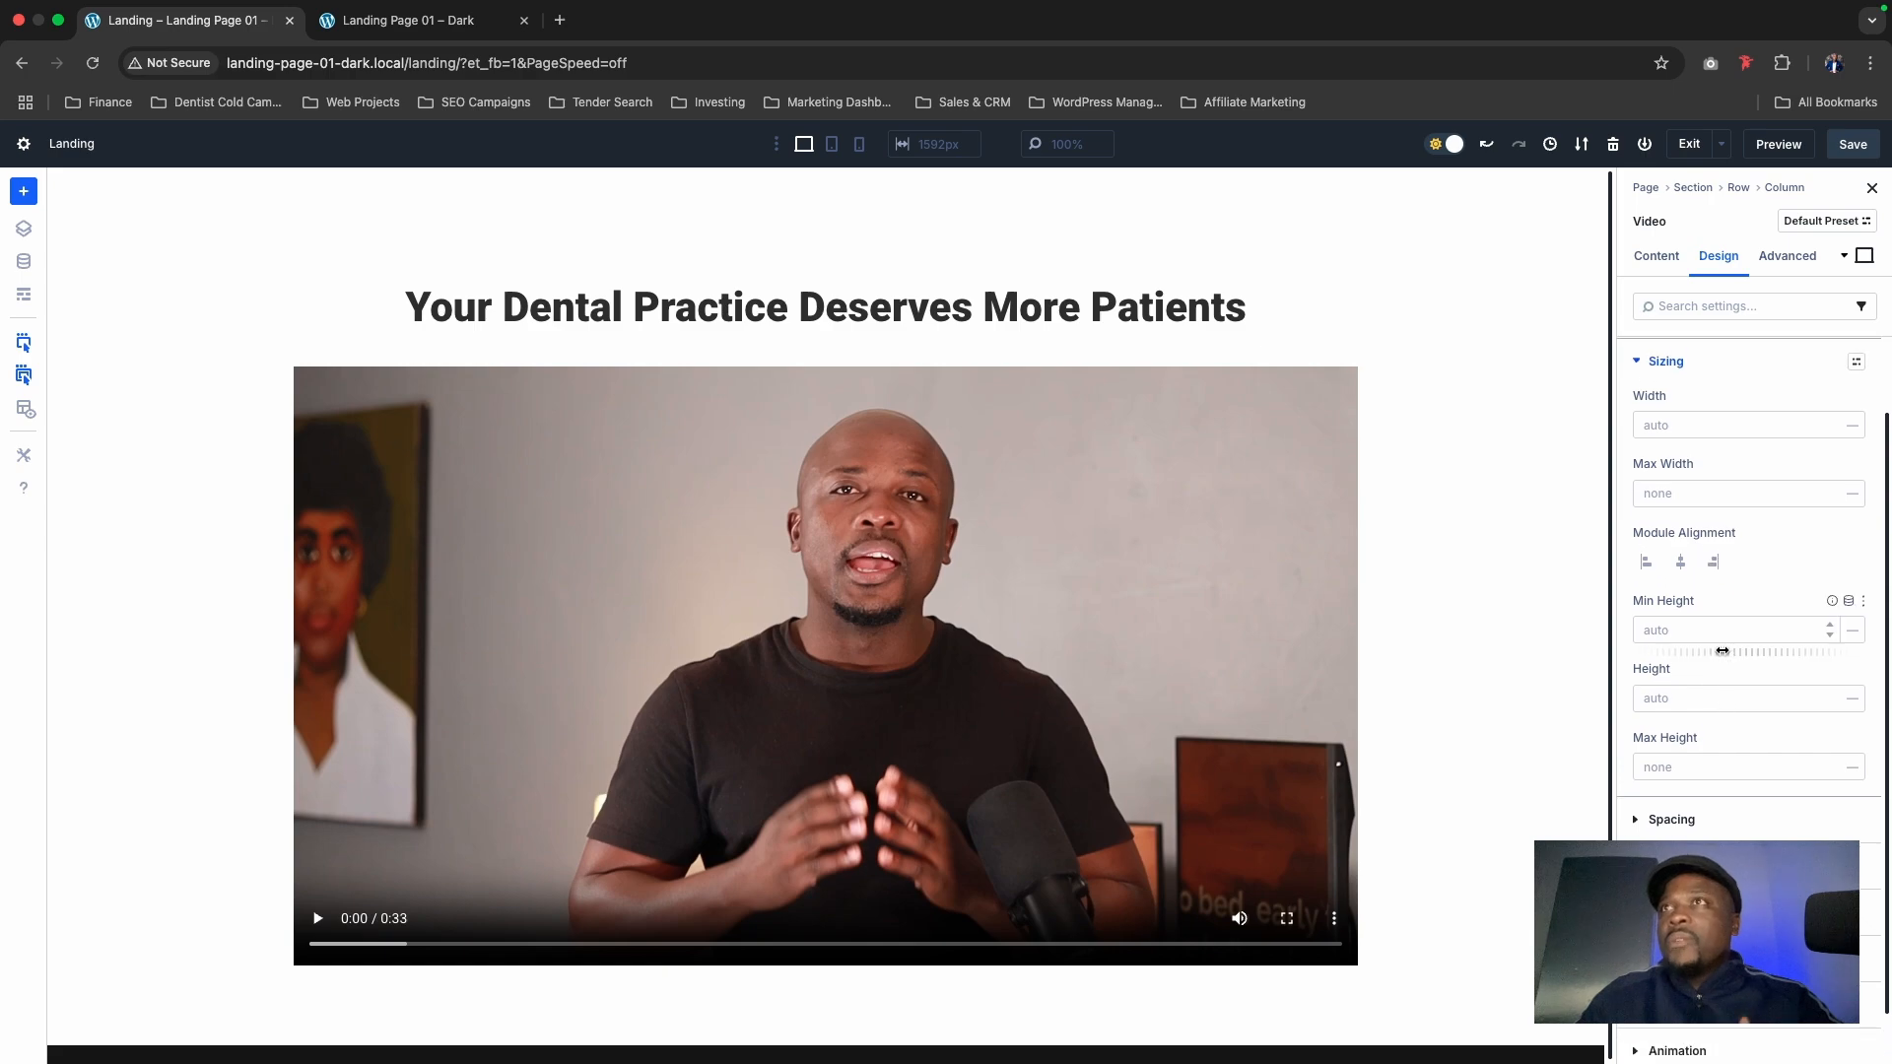
pyautogui.click(1694, 490)
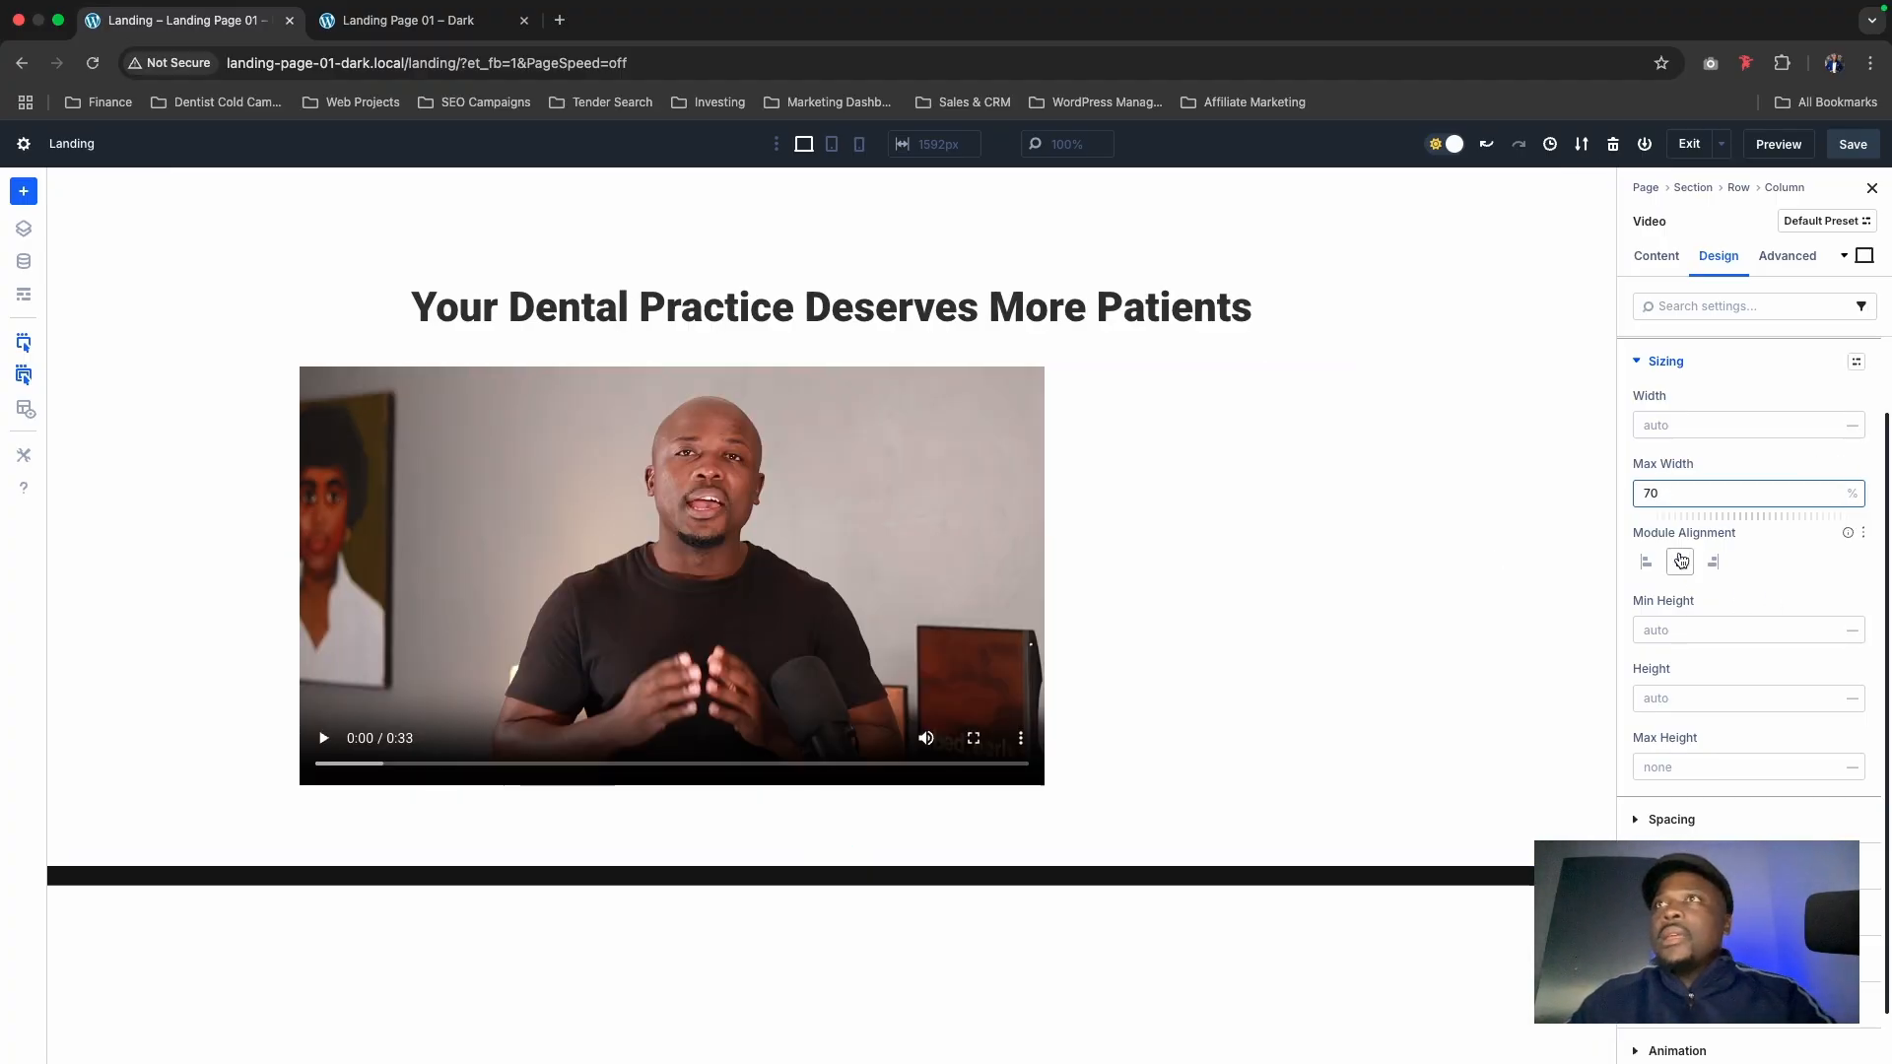
pyautogui.click(1681, 563)
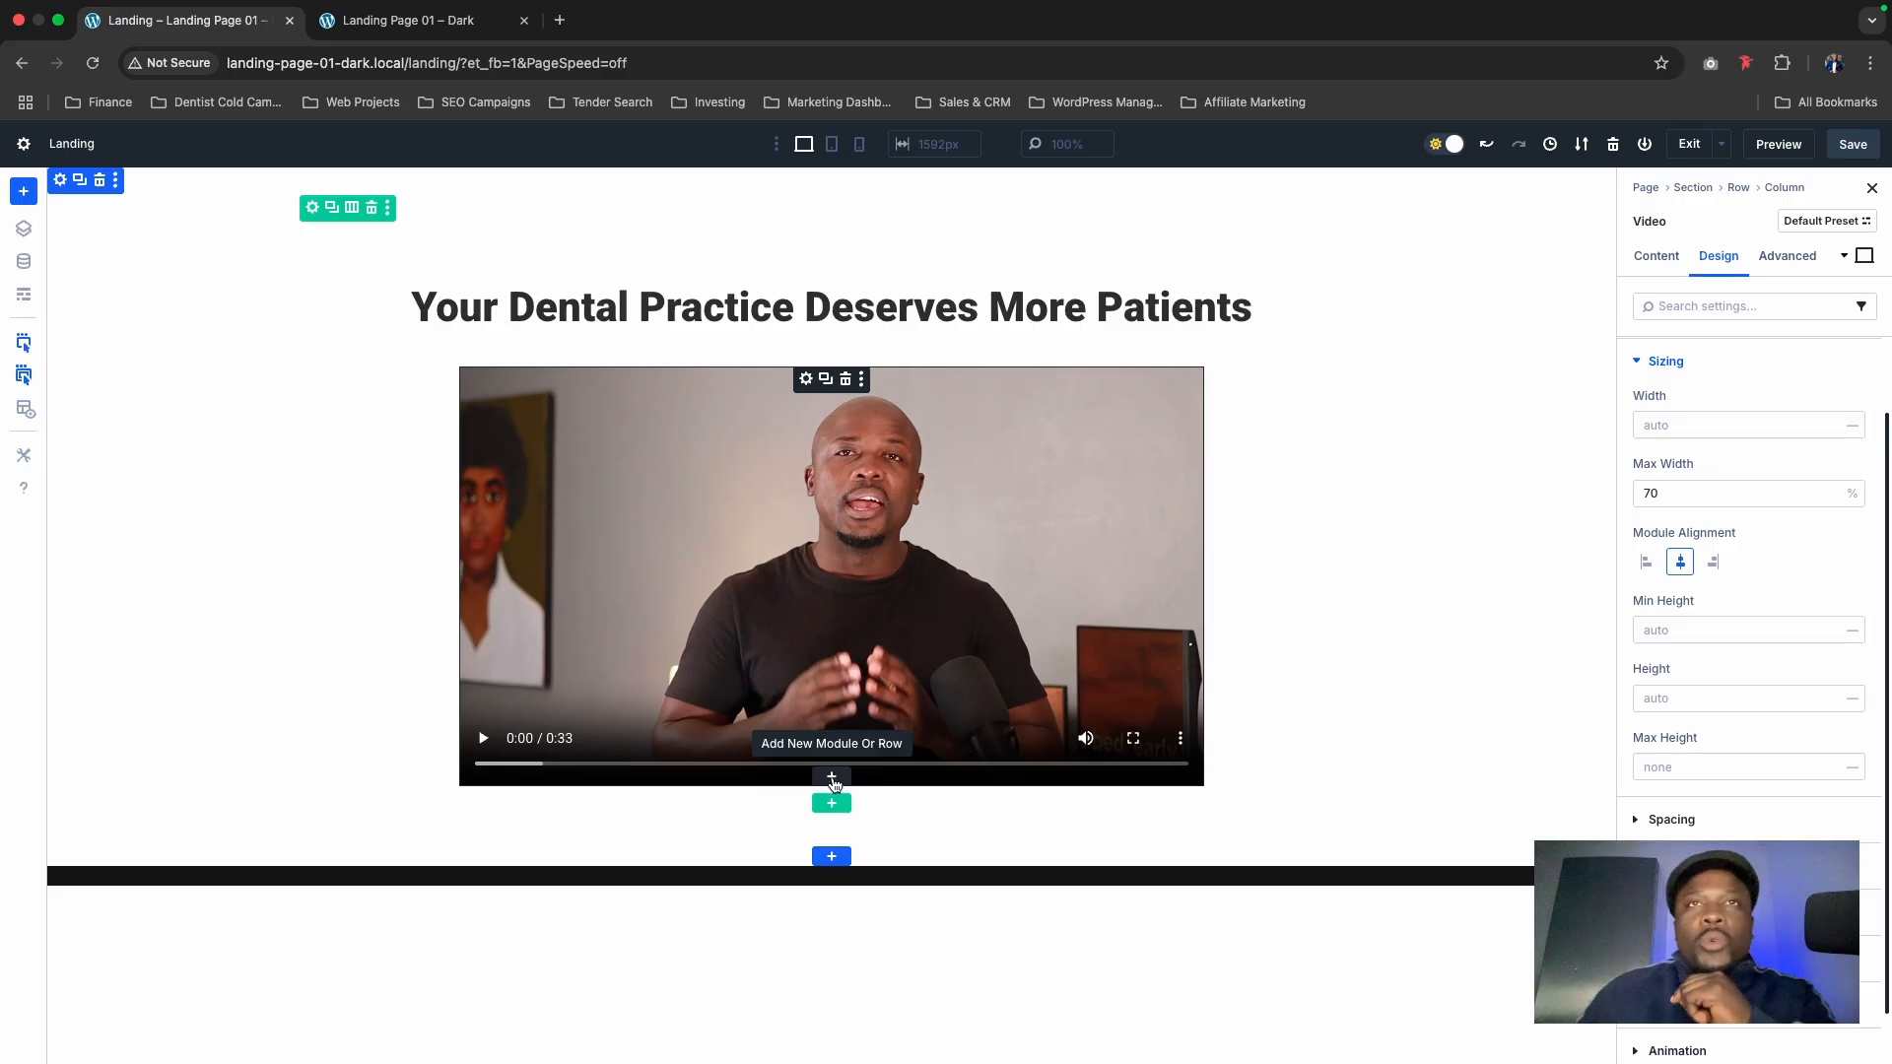
# Step: Add a Text module below the video with the body "TRUSTED BY DENTISTS" and save the page
pyautogui.click(832, 779)
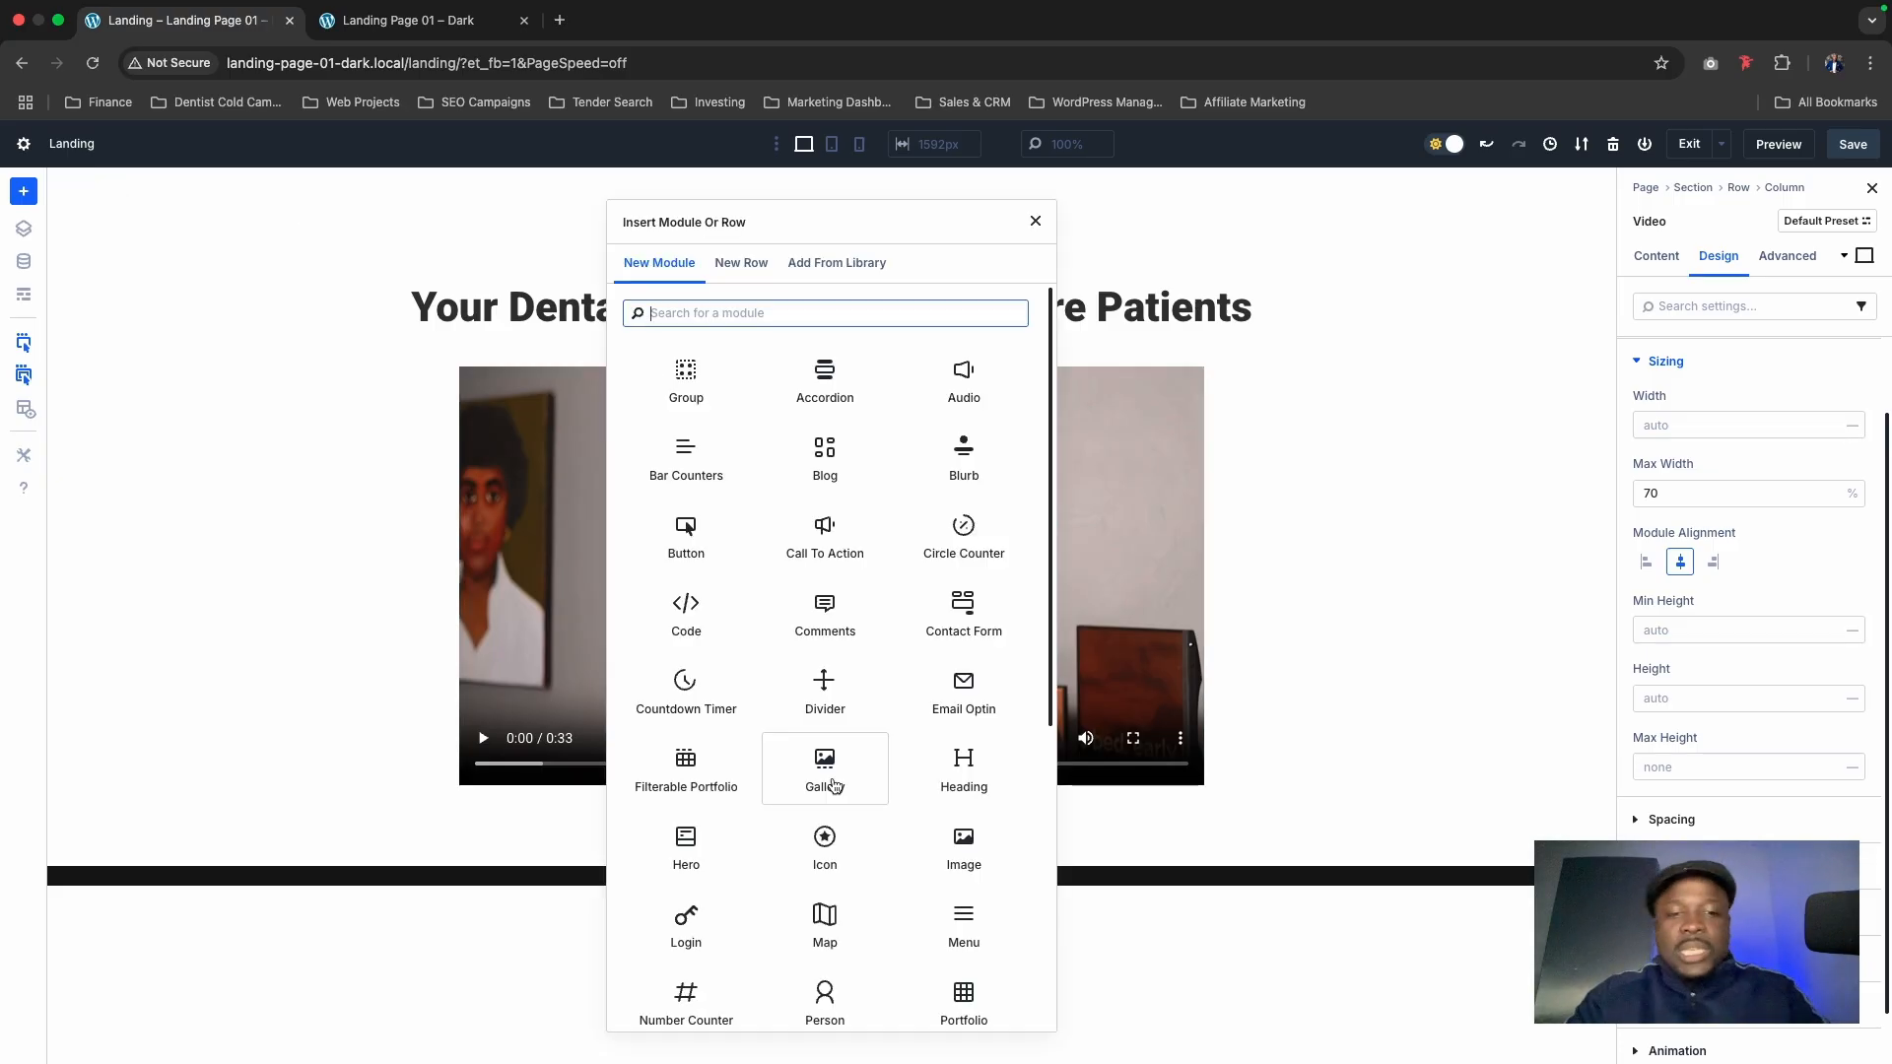
pyautogui.write('text')
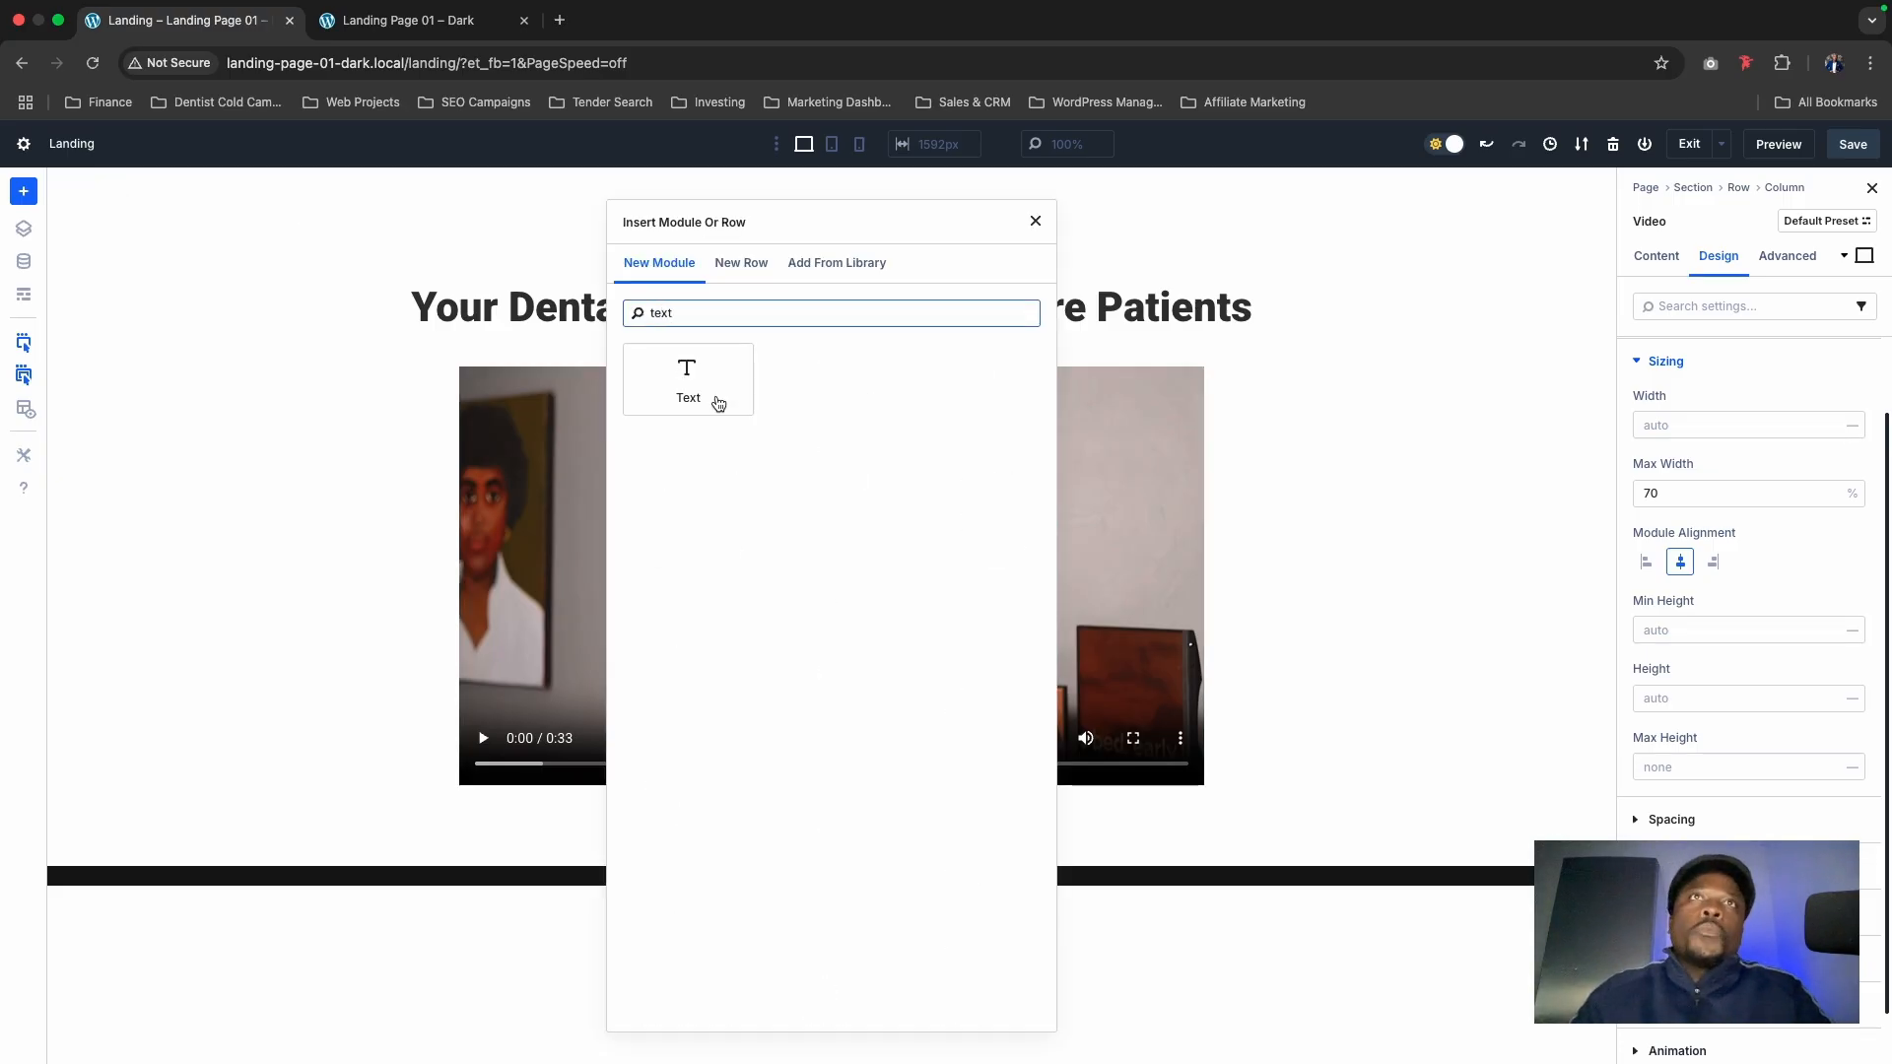
pyautogui.click(707, 391)
pyautogui.tripleClick(1789, 676)
pyautogui.press('BackSpace')
pyautogui.write('TRUSTED BV')
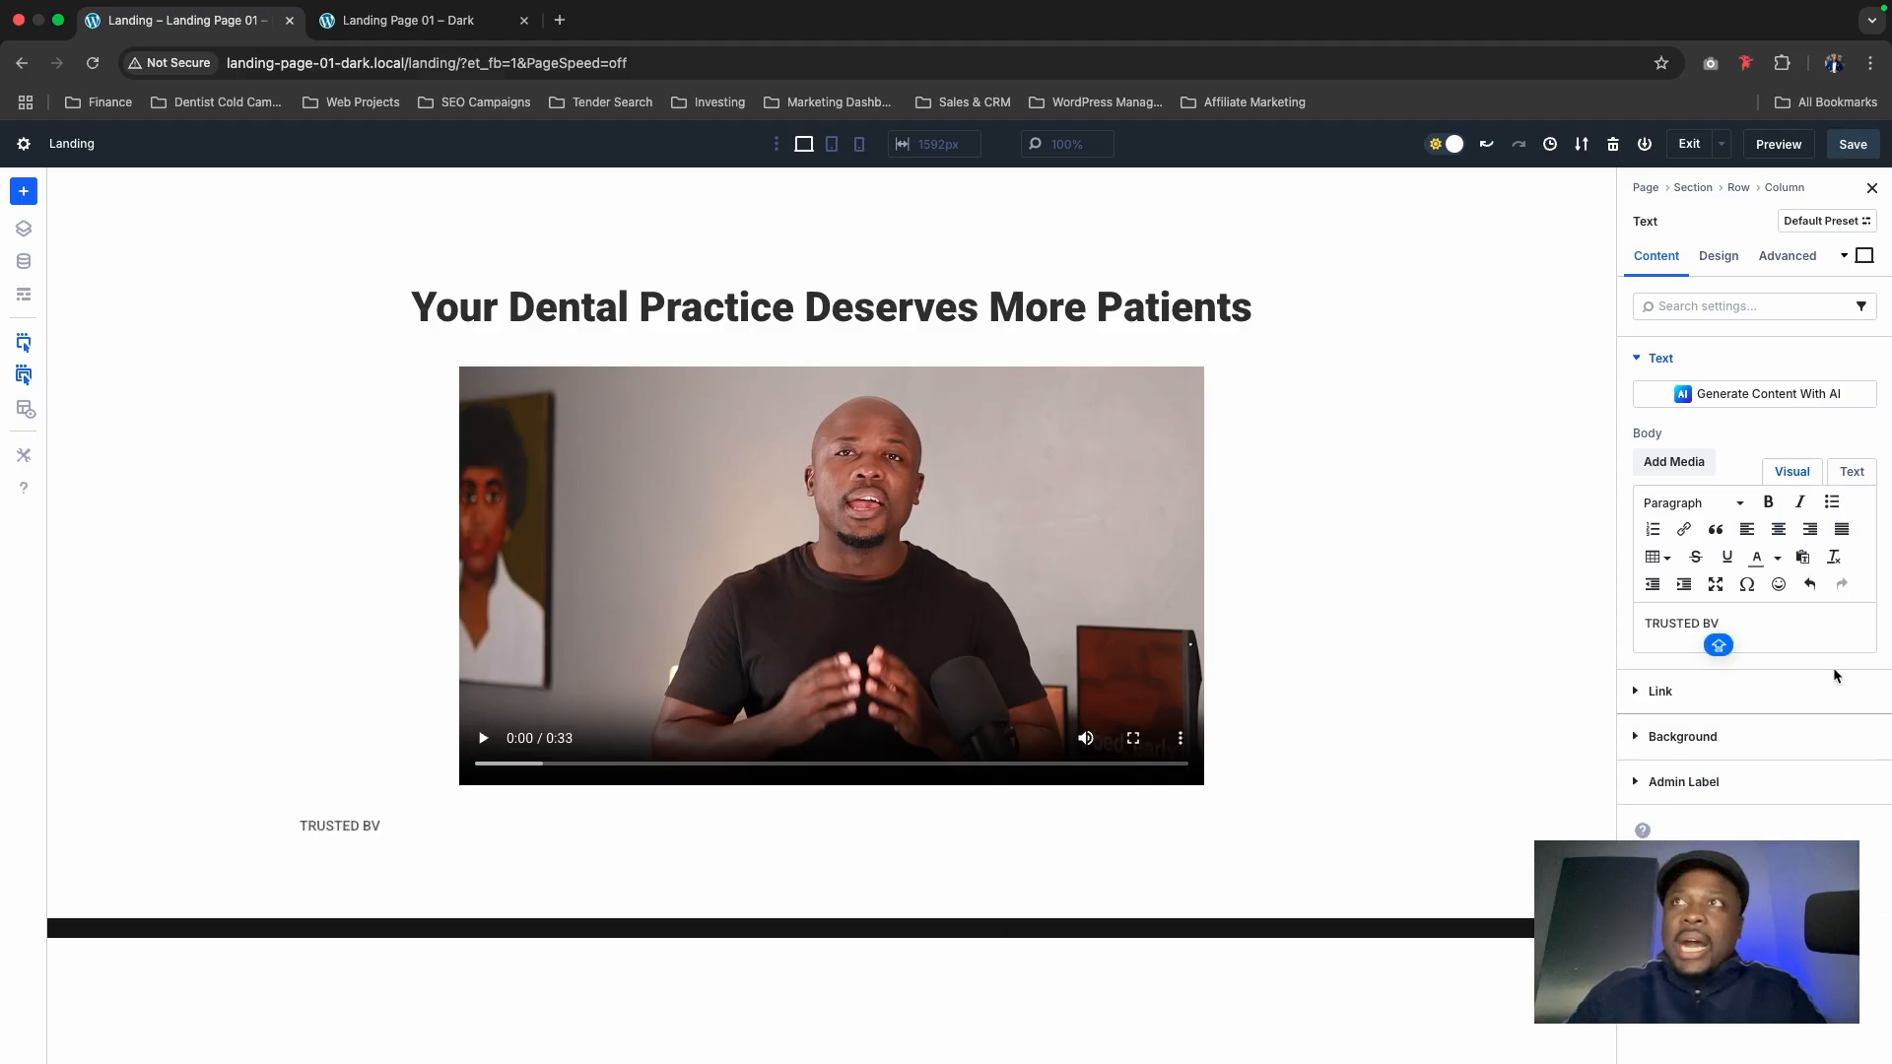
pyautogui.press('BackSpace')
pyautogui.write('Y DENTISTS')
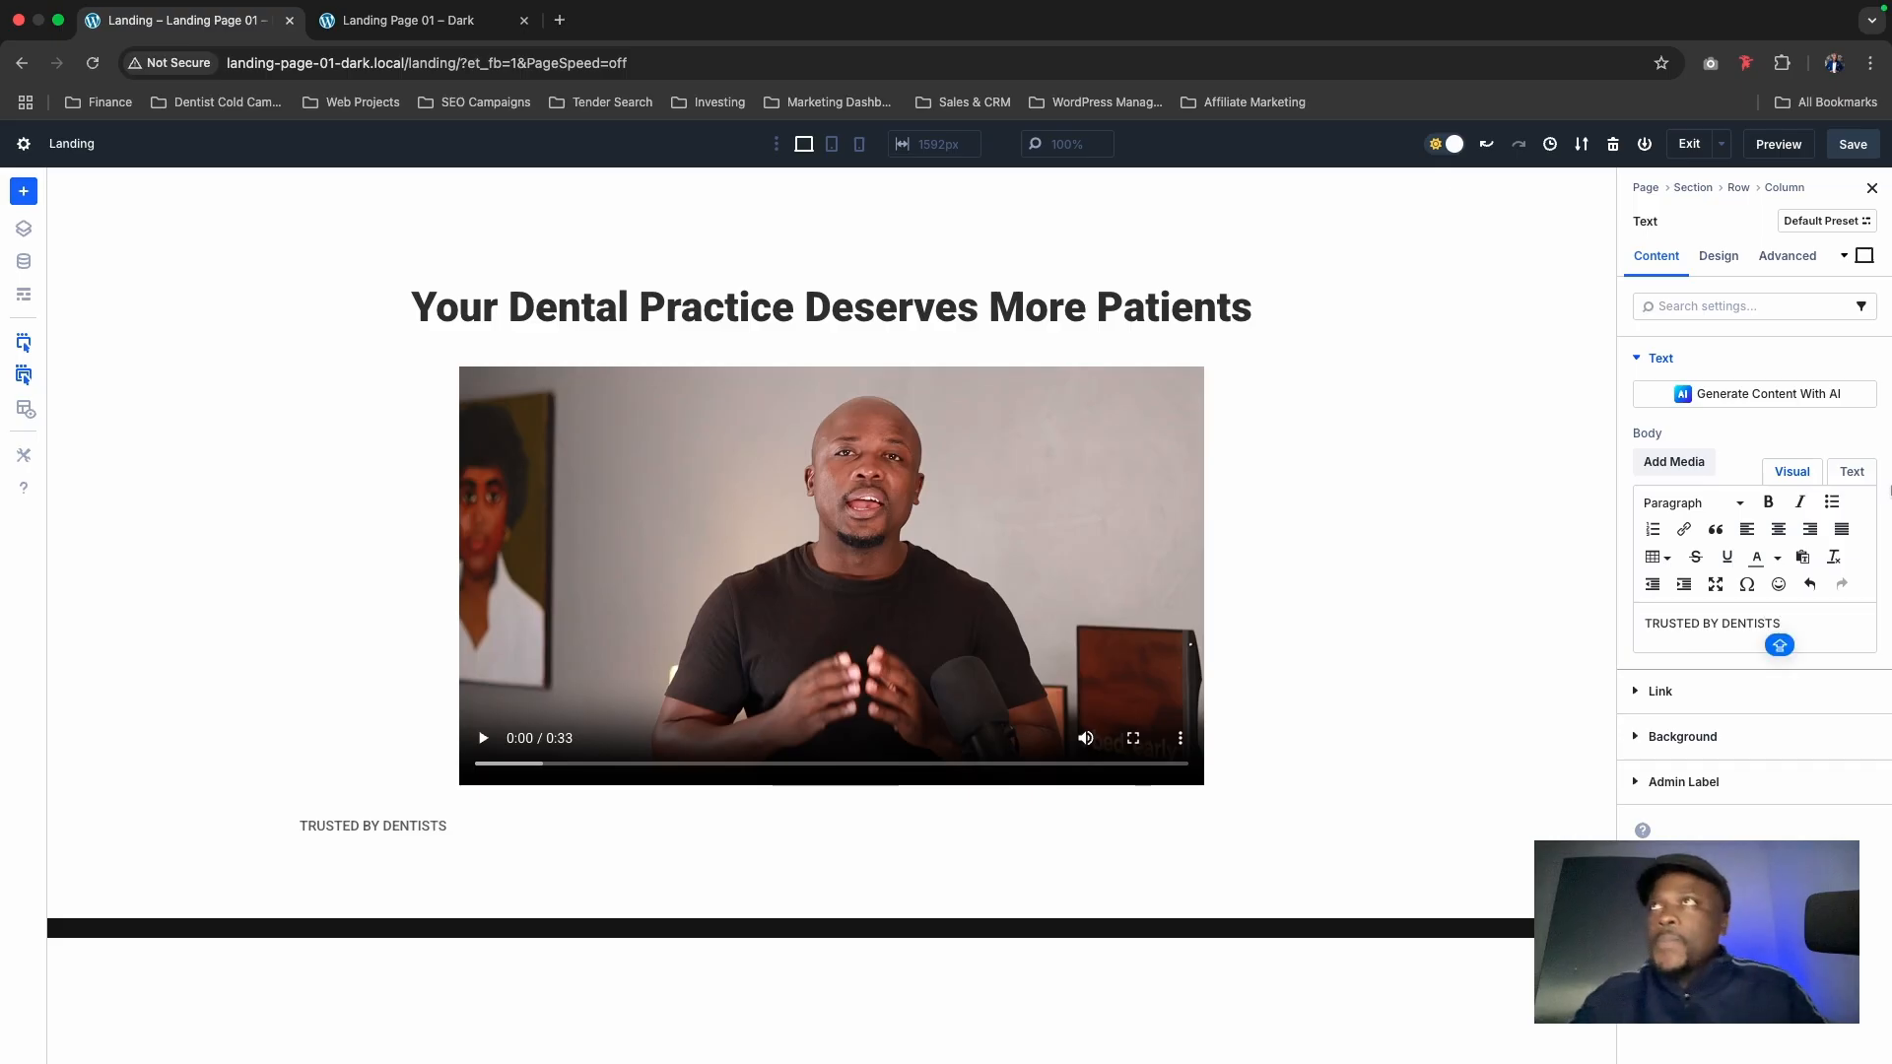
pyautogui.click(1853, 144)
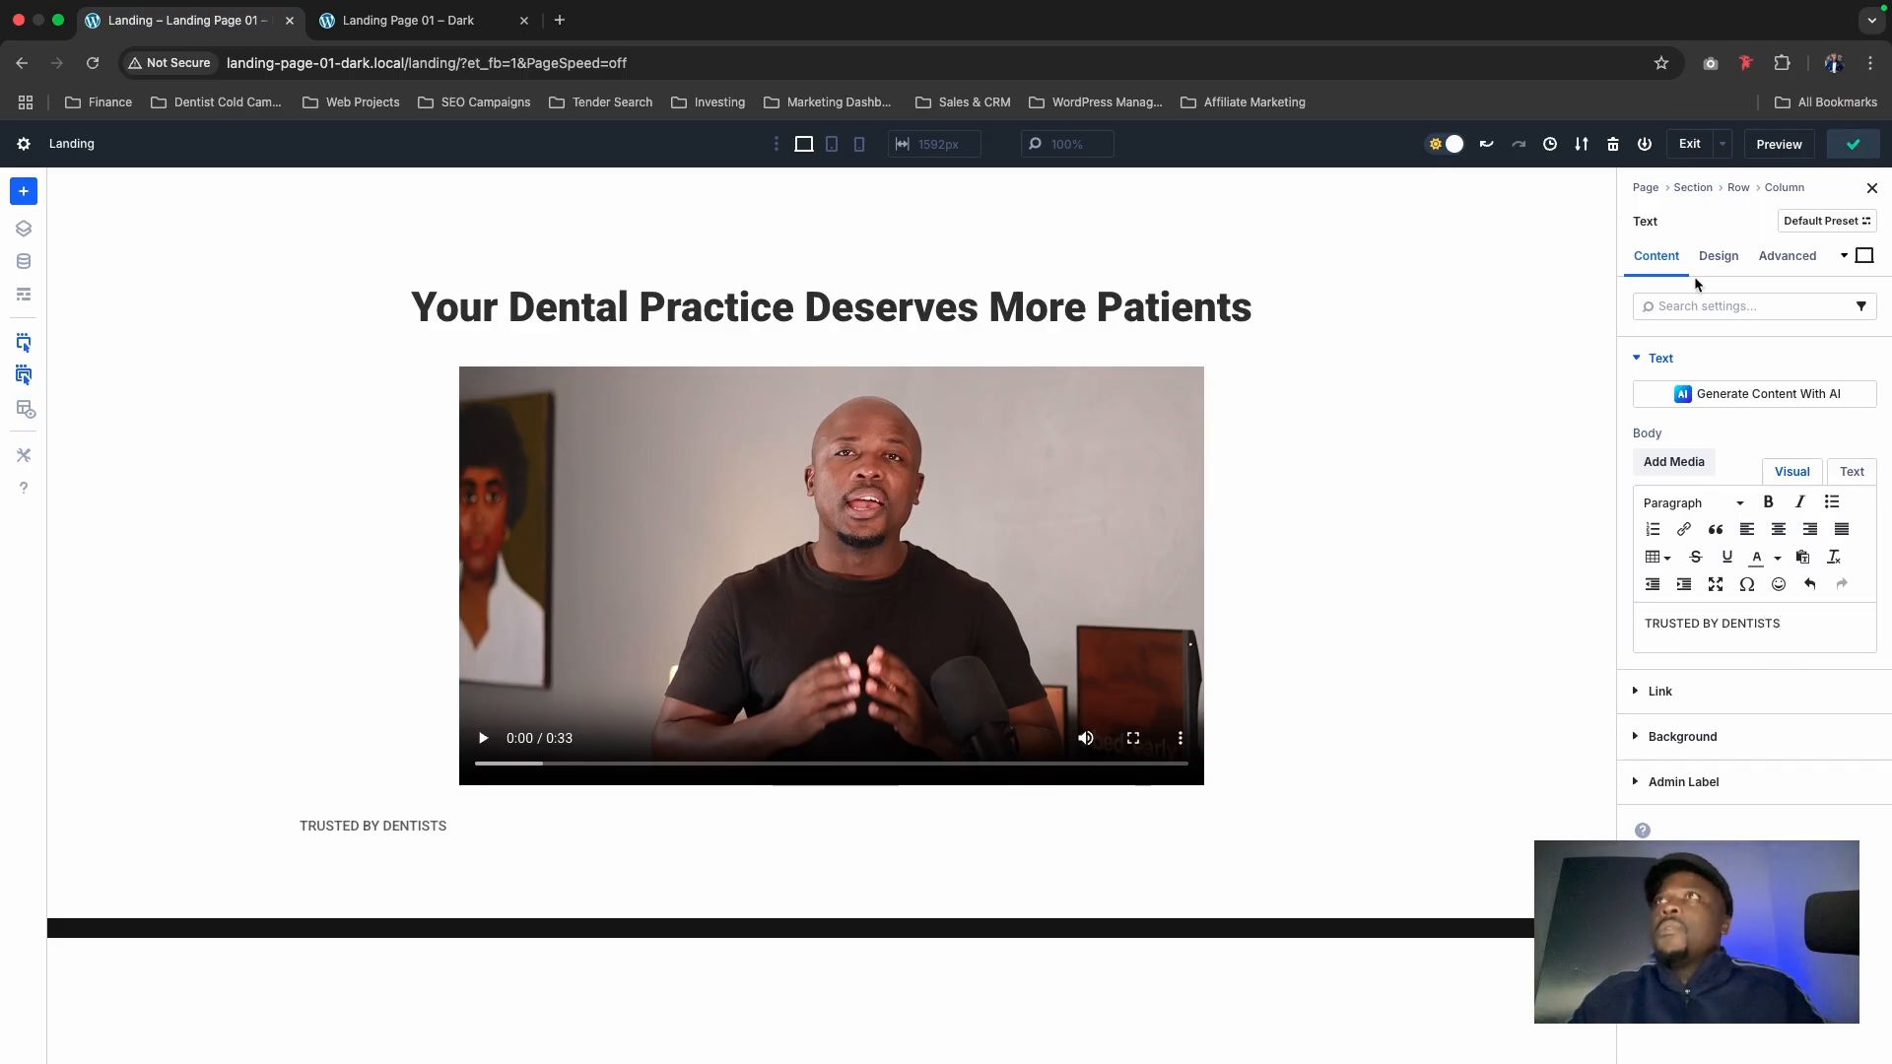
# Step: Style the "TRUSTED BY DENTISTS" text as Semi Bold, colour 000000 and centre-aligned, and save the page
pyautogui.click(1715, 258)
pyautogui.click(1679, 363)
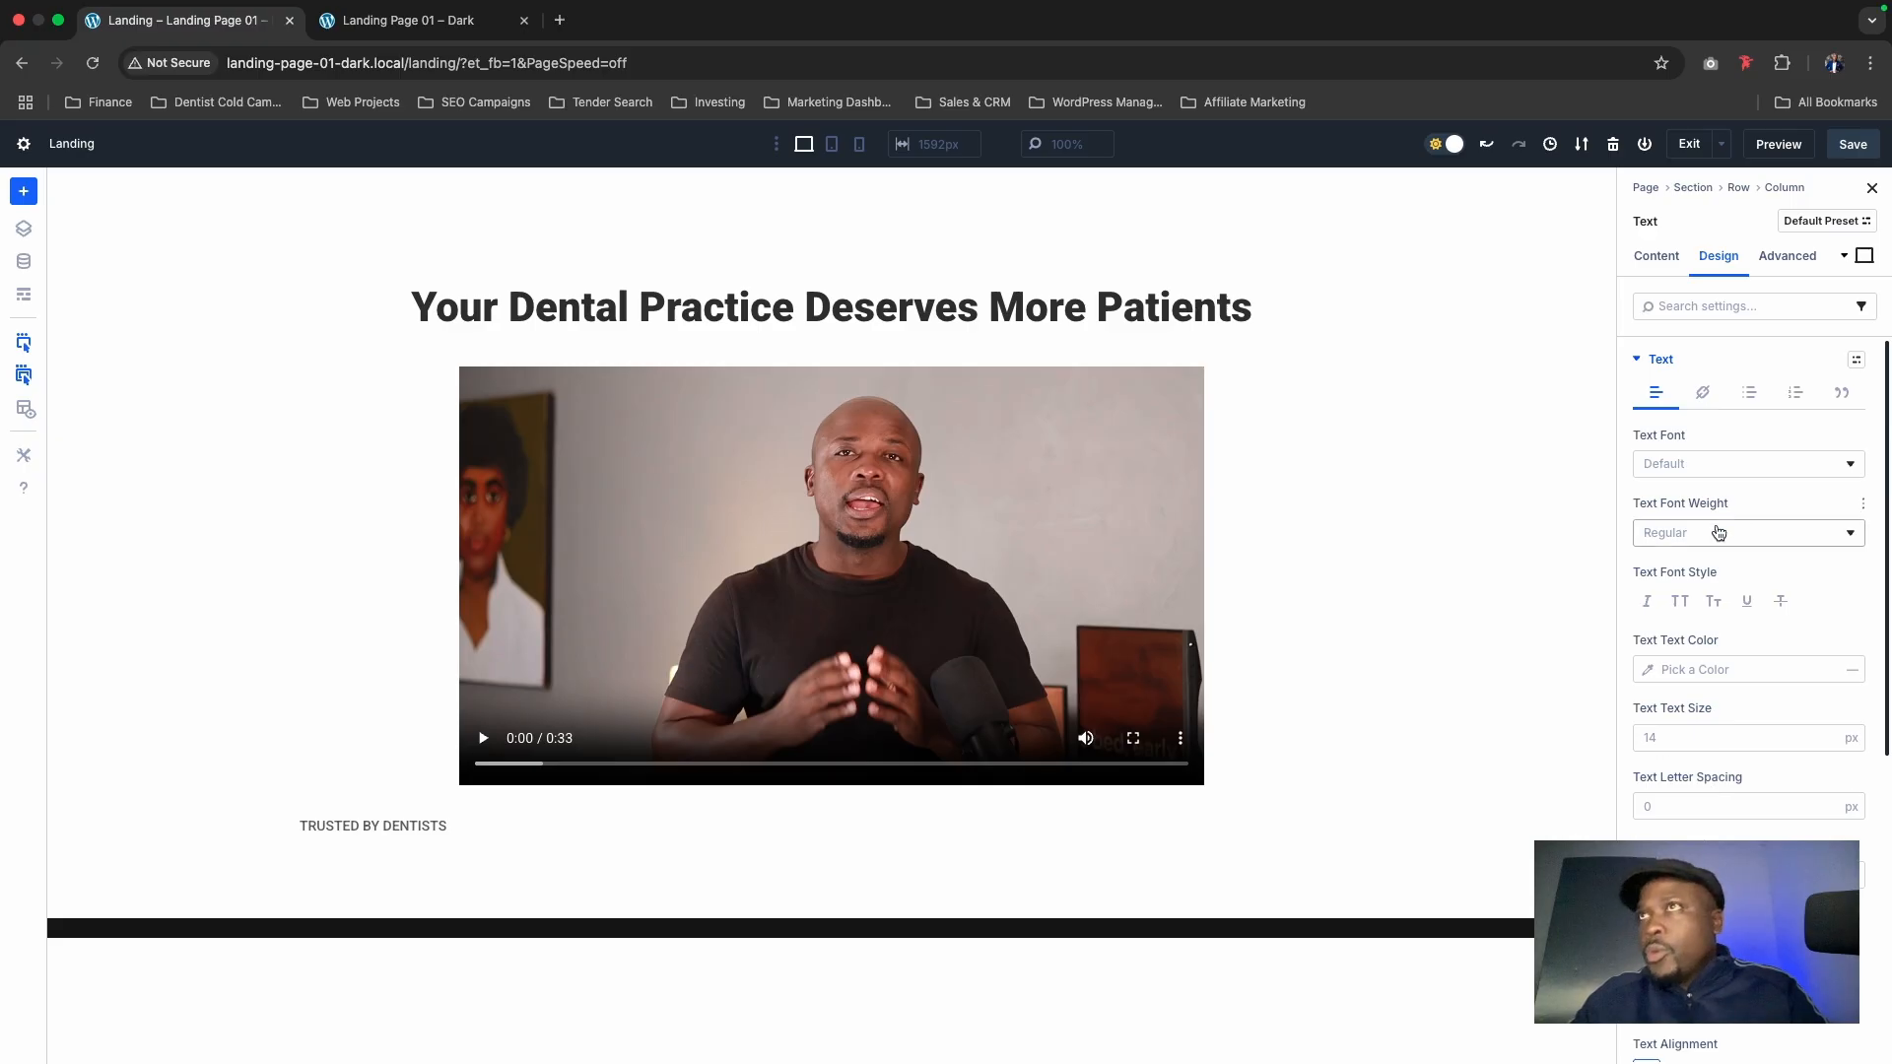
pyautogui.click(1720, 533)
pyautogui.click(1675, 824)
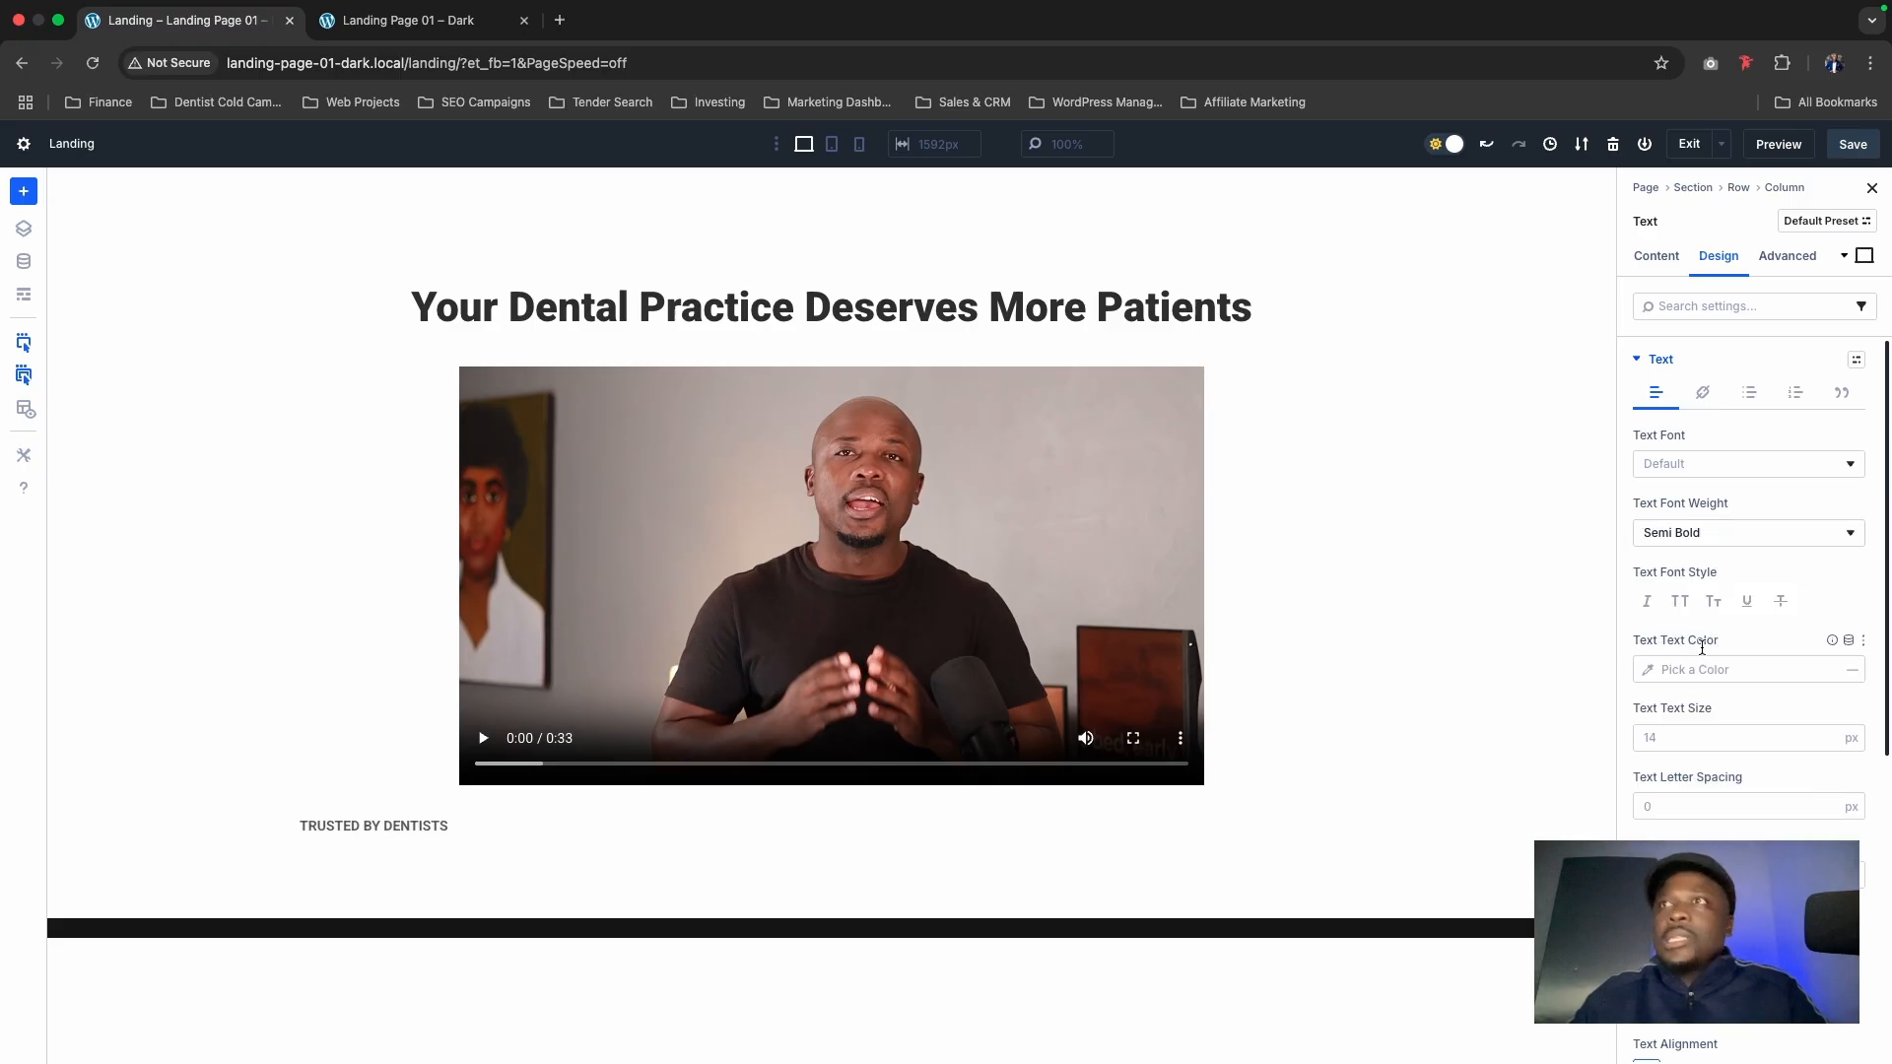
pyautogui.scroll(-2, 1668, 779)
pyautogui.click(1706, 604)
pyautogui.write('000000')
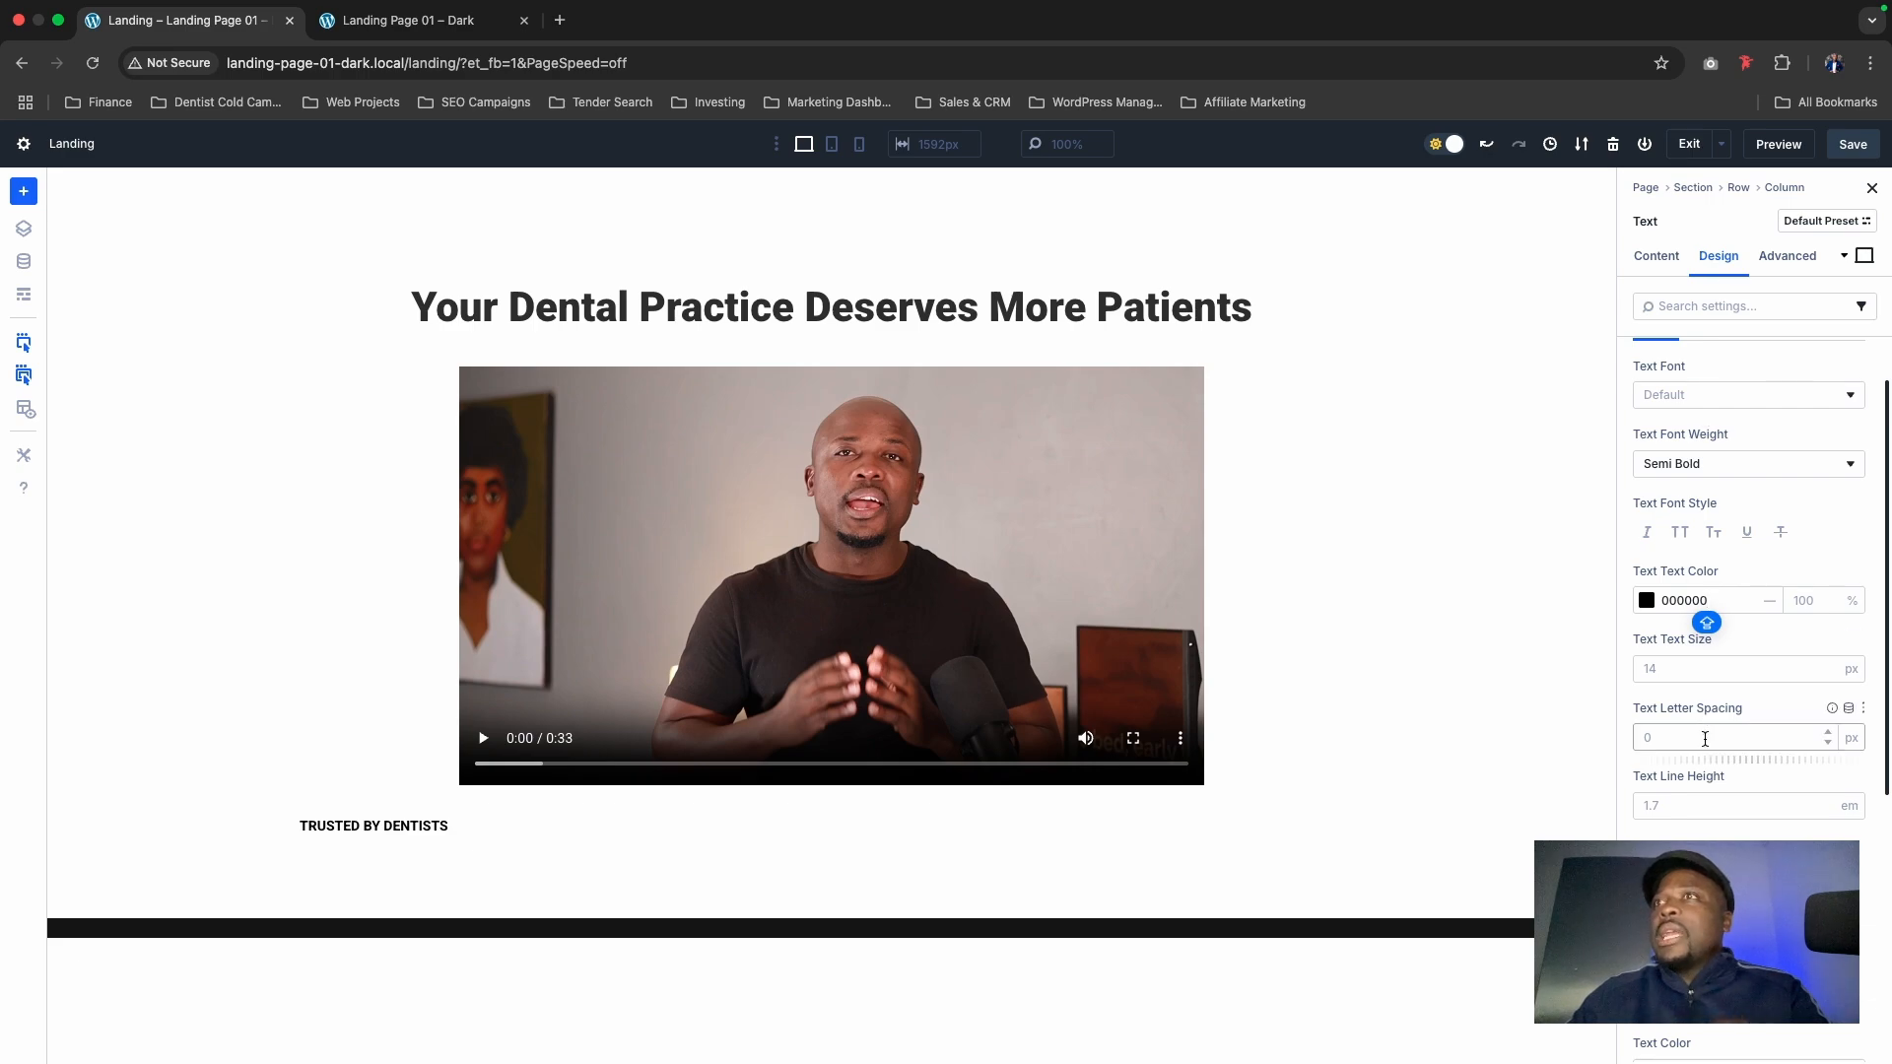
pyautogui.click(1853, 144)
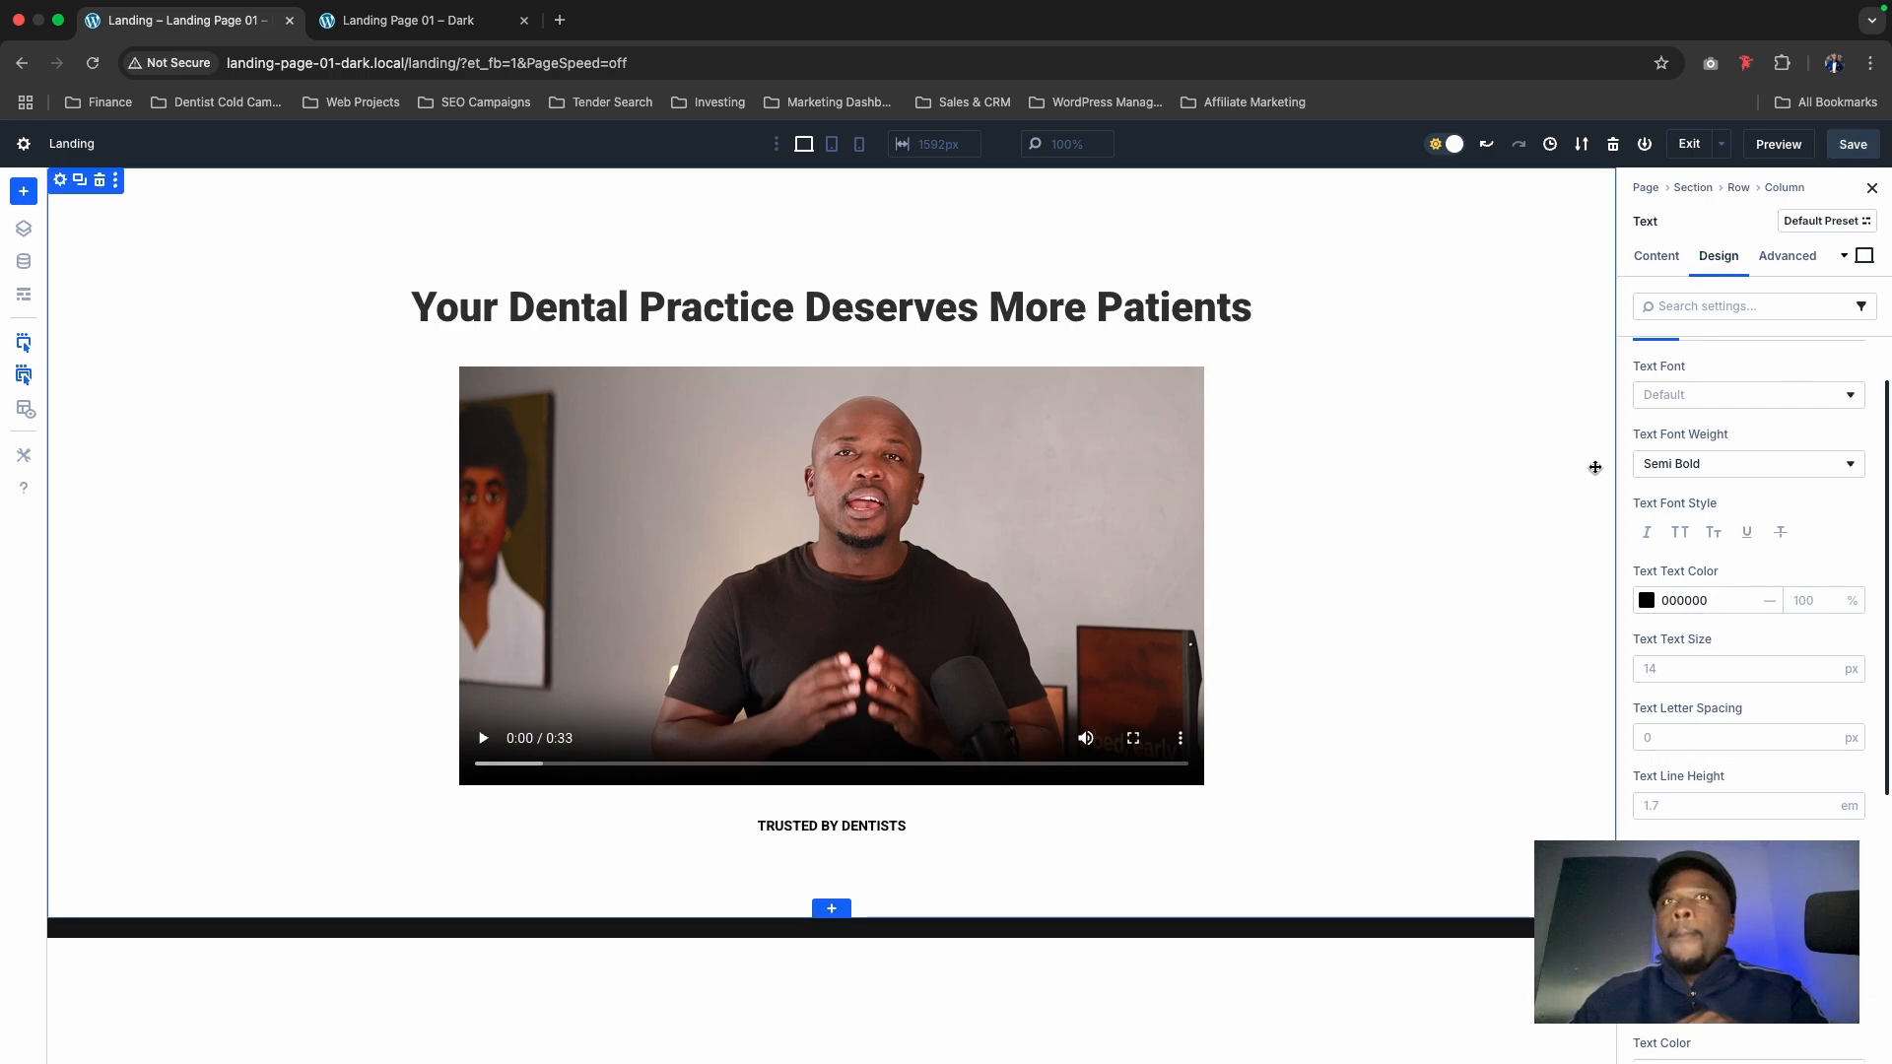
pyautogui.scroll(1, 1717, 597)
pyautogui.click(1715, 737)
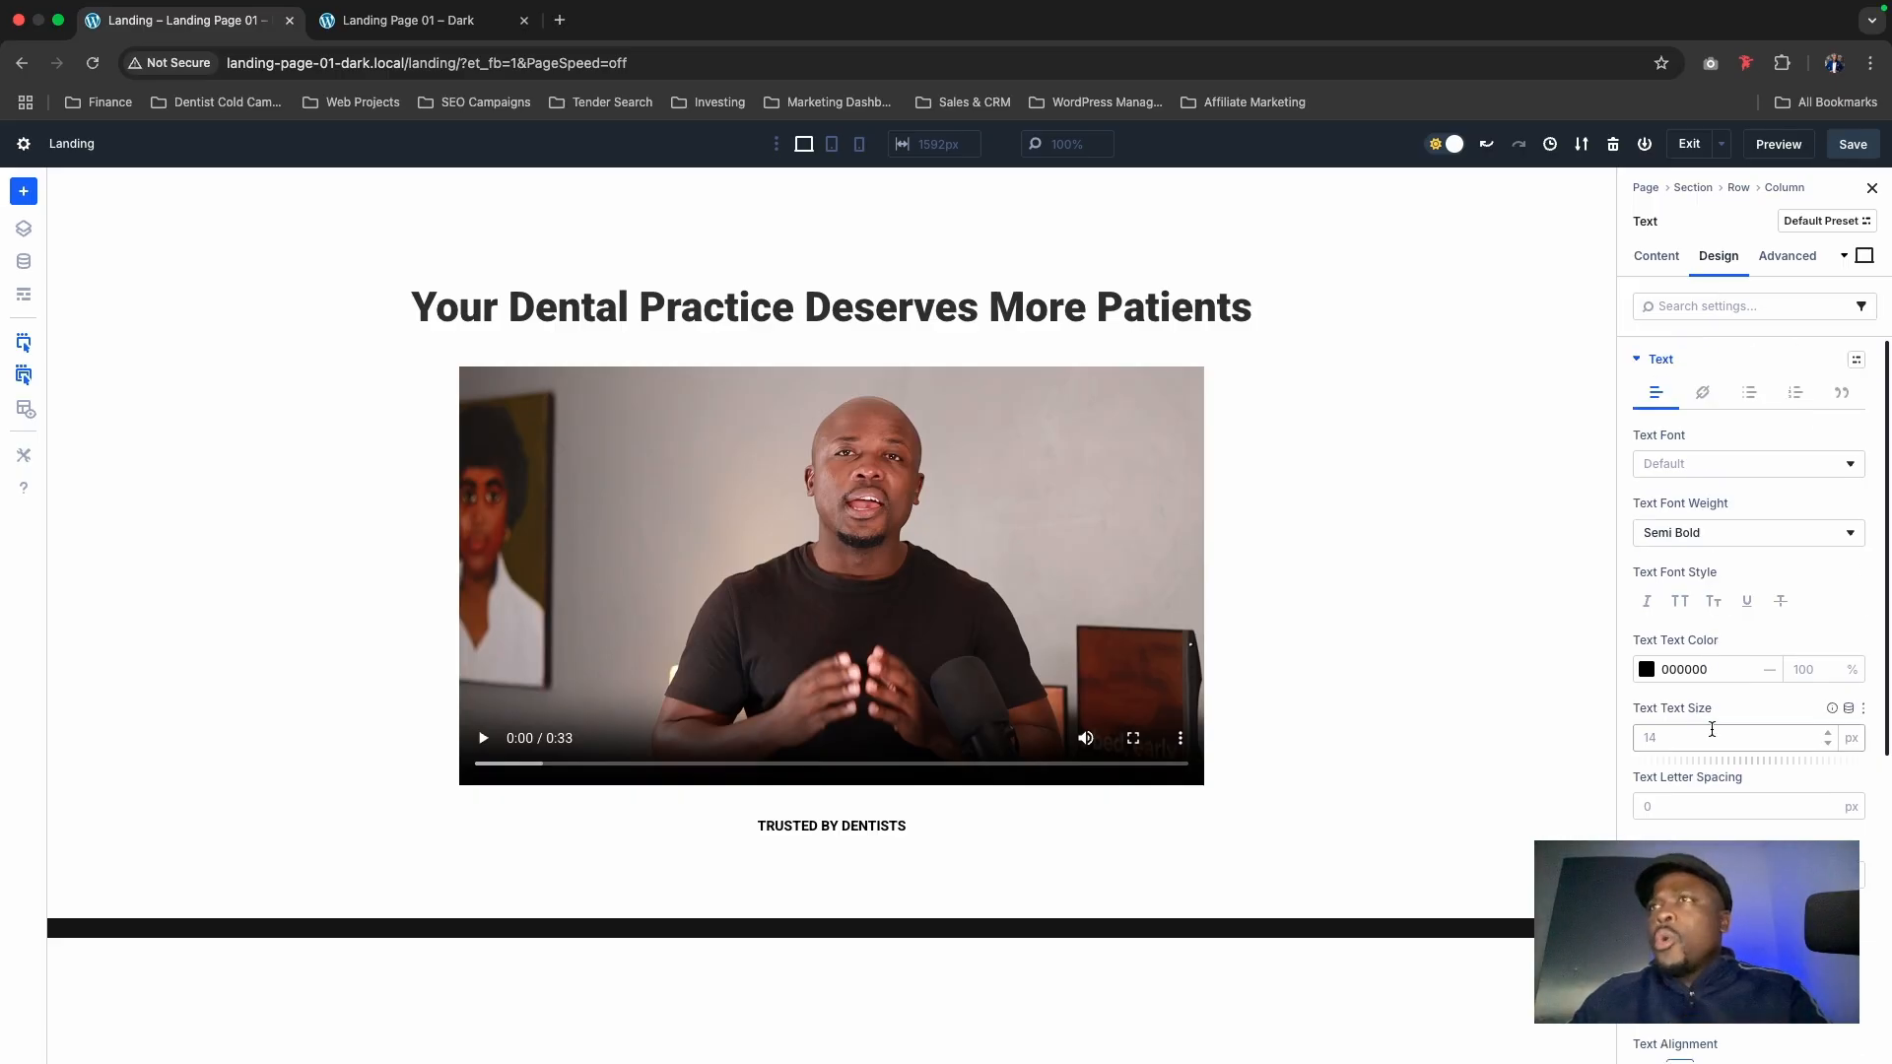
# Step: Reduce the headline's H1 text size for the tablet view so that it fits on one line
pyautogui.click(831, 144)
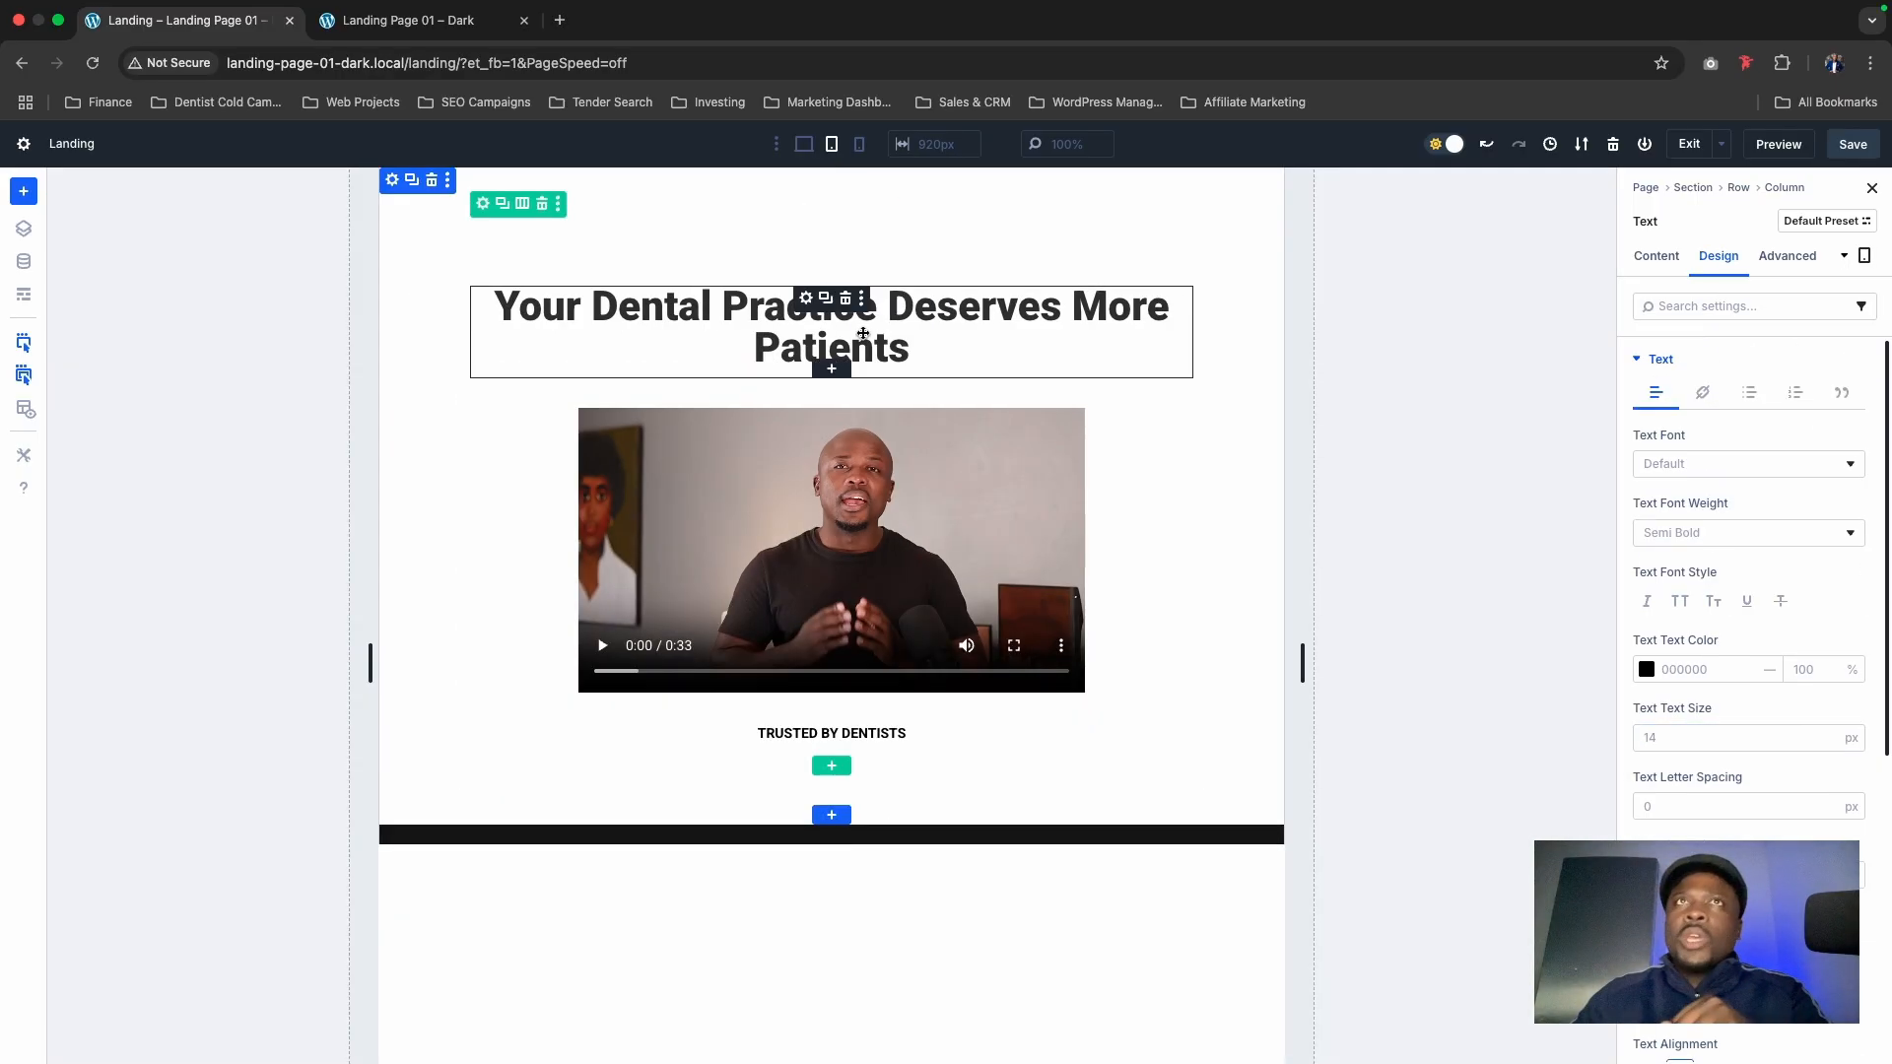
pyautogui.click(811, 302)
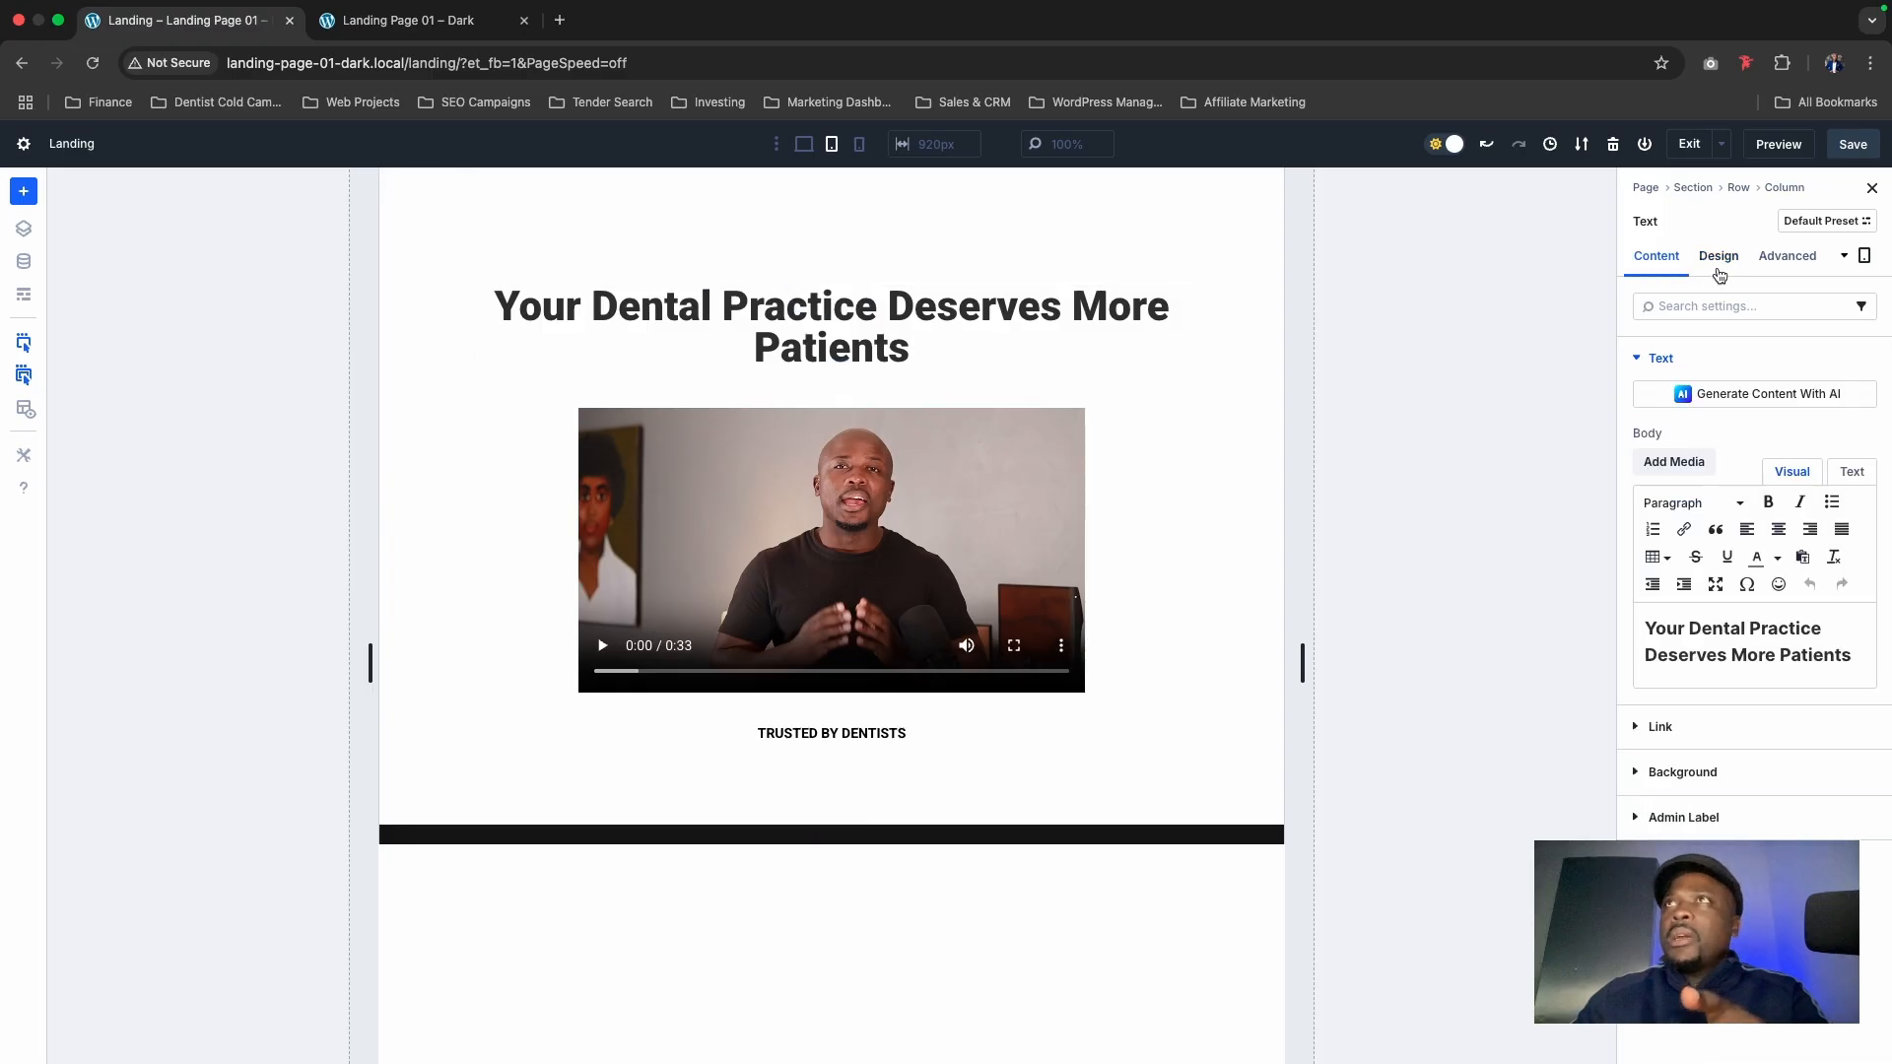
pyautogui.click(1719, 256)
pyautogui.click(1731, 410)
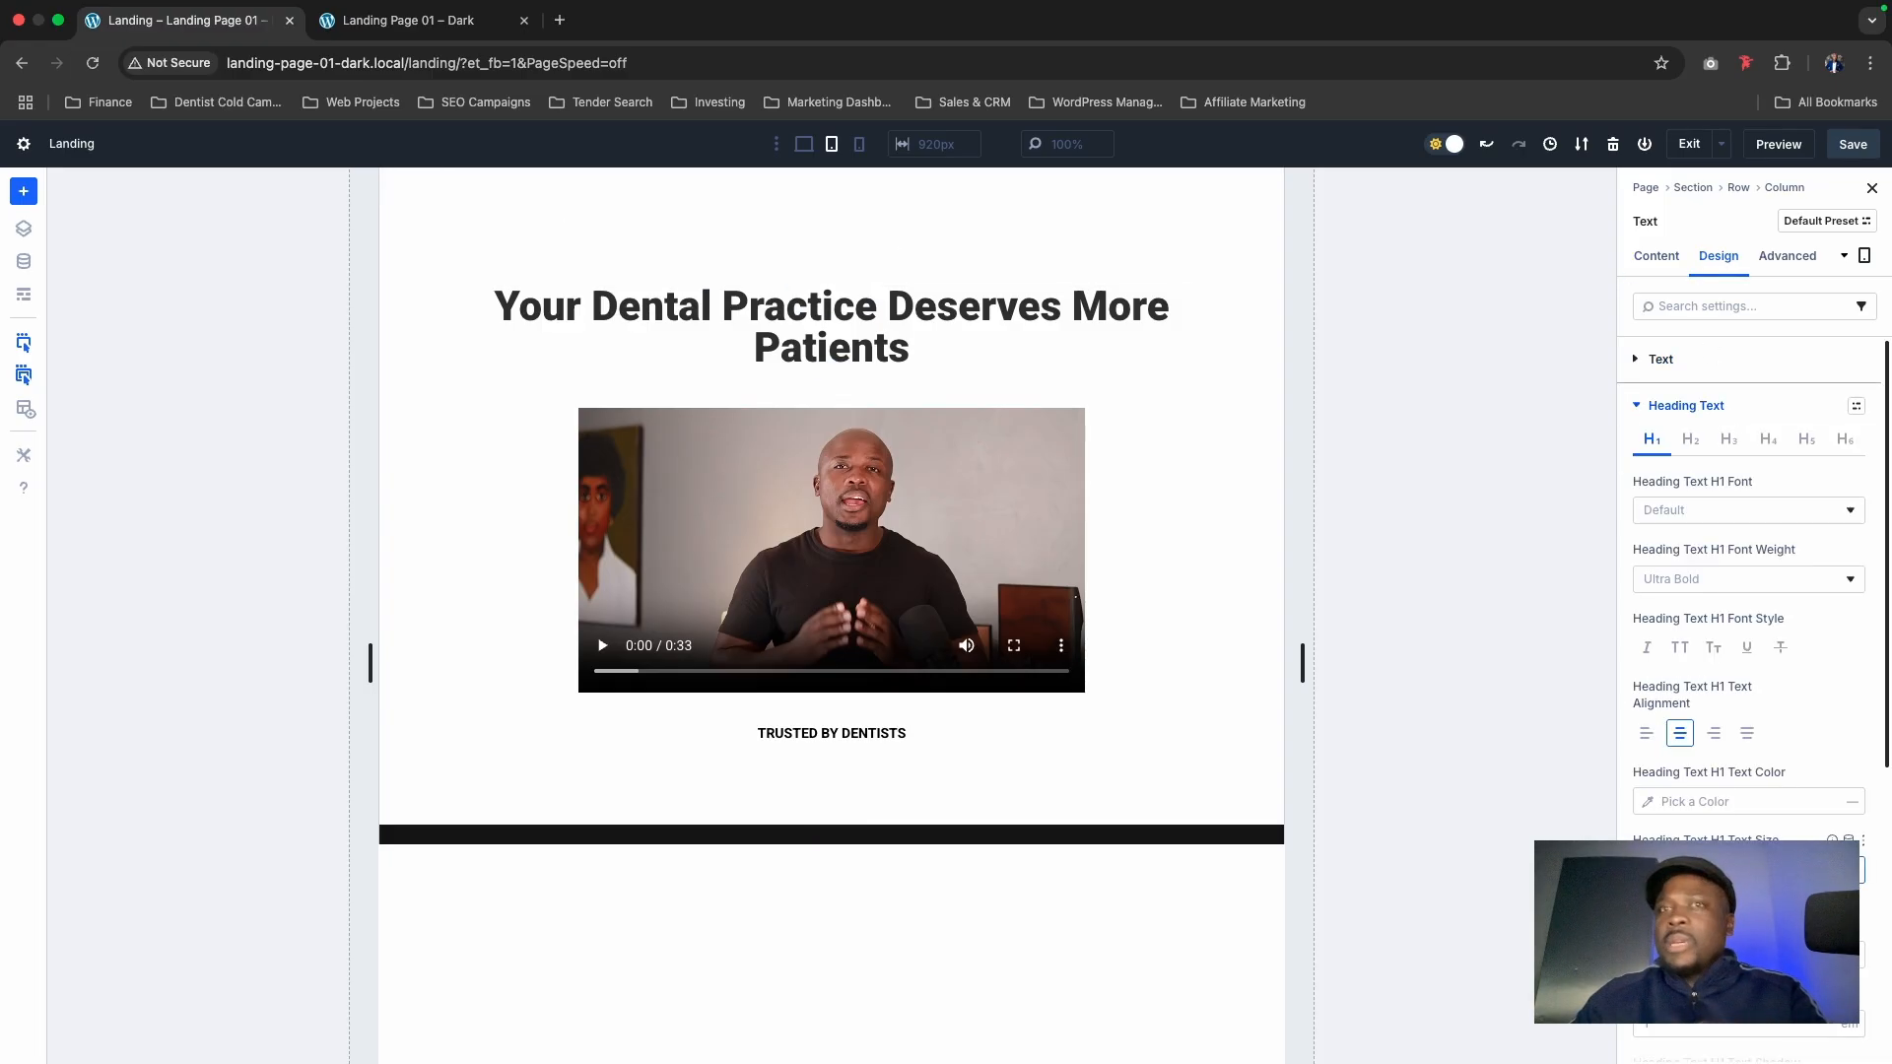
pyautogui.moveTo(1735, 870); pyautogui.dragTo(1696, 871)
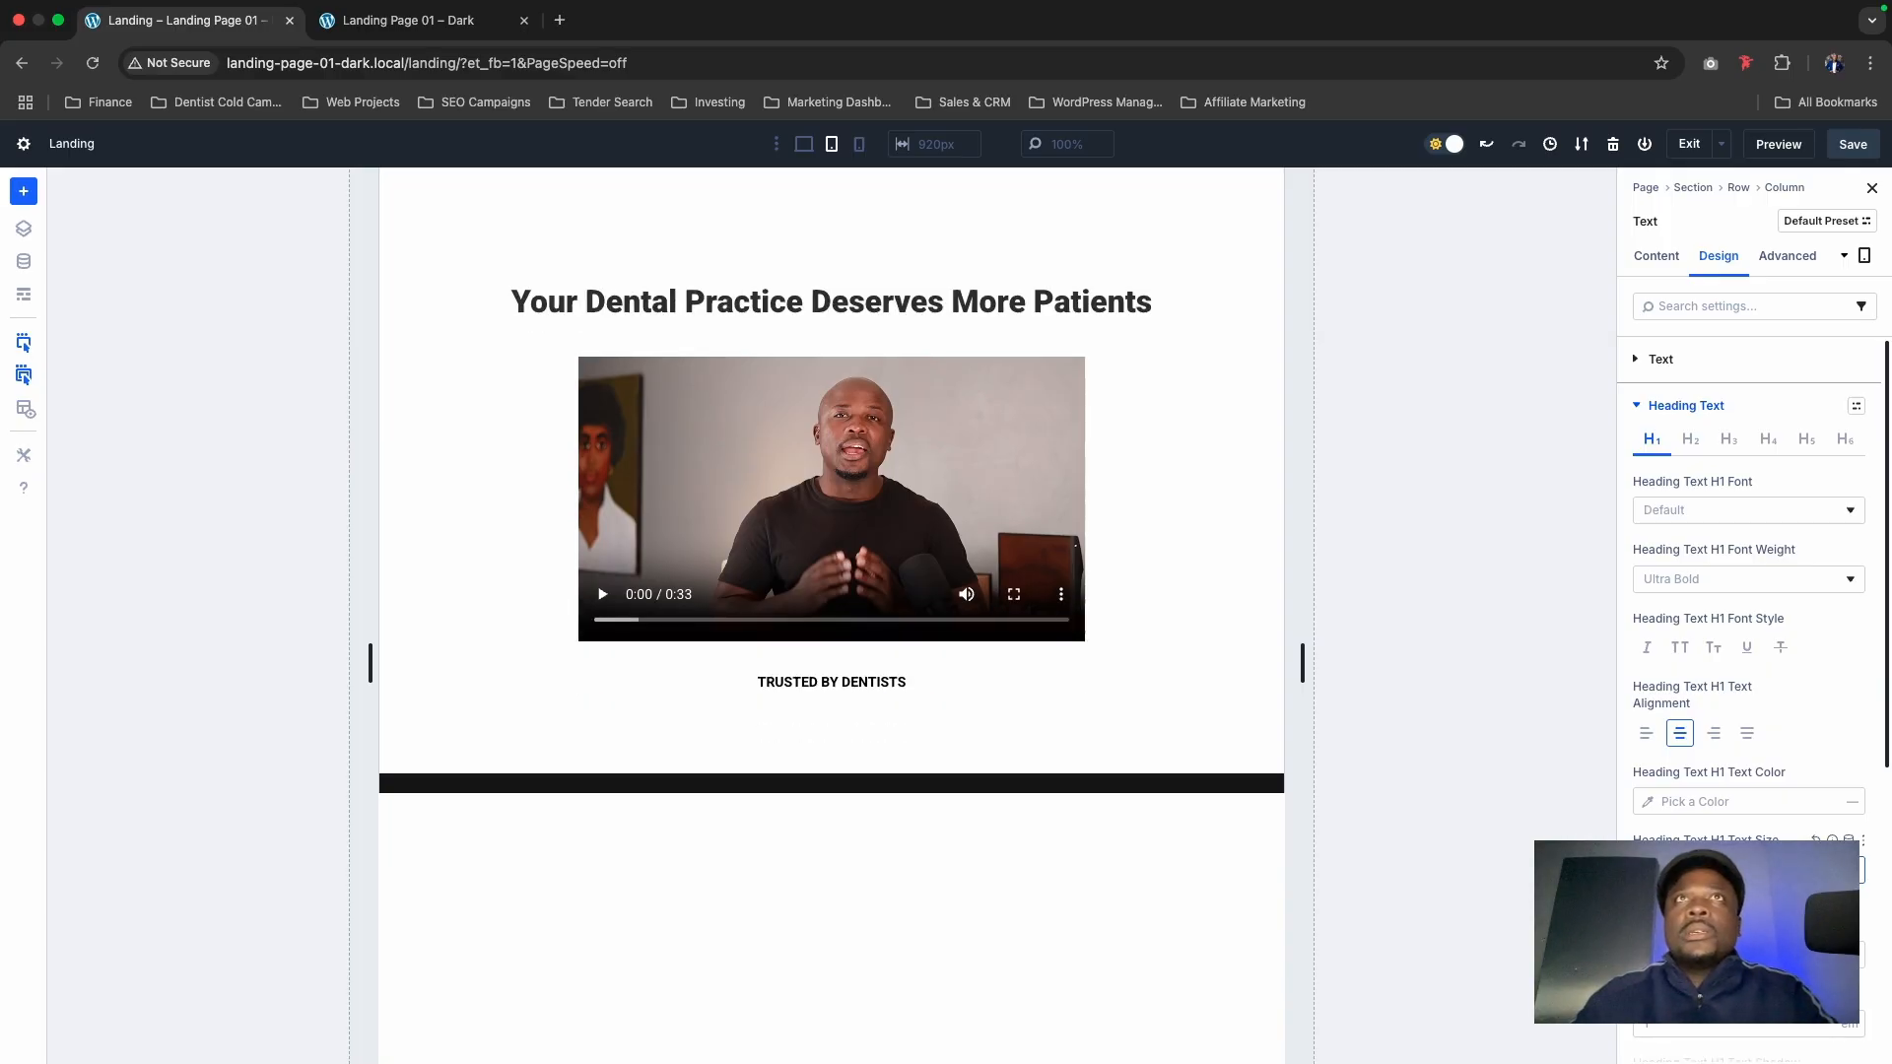
# Step: Reduce the headline's H1 text size for the phone view so that it fits on one line
pyautogui.click(860, 144)
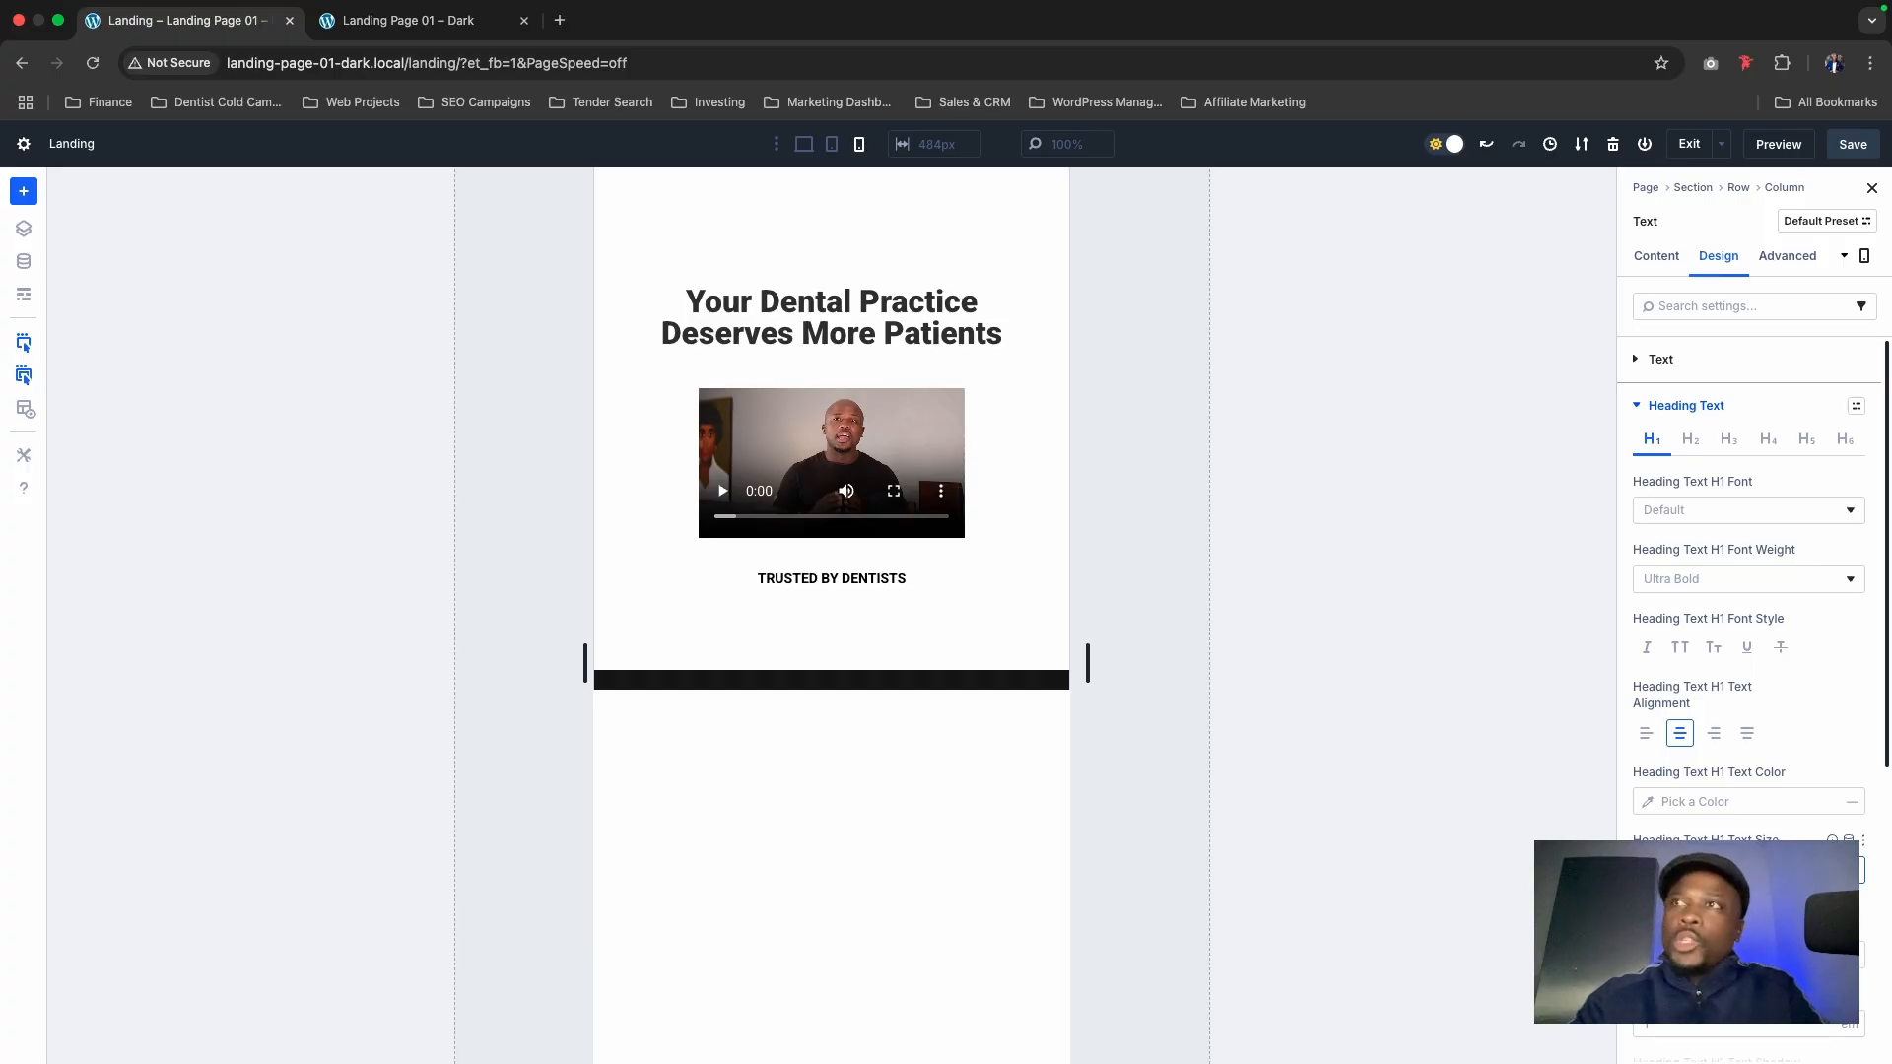
pyautogui.moveTo(1734, 870); pyautogui.dragTo(1705, 870)
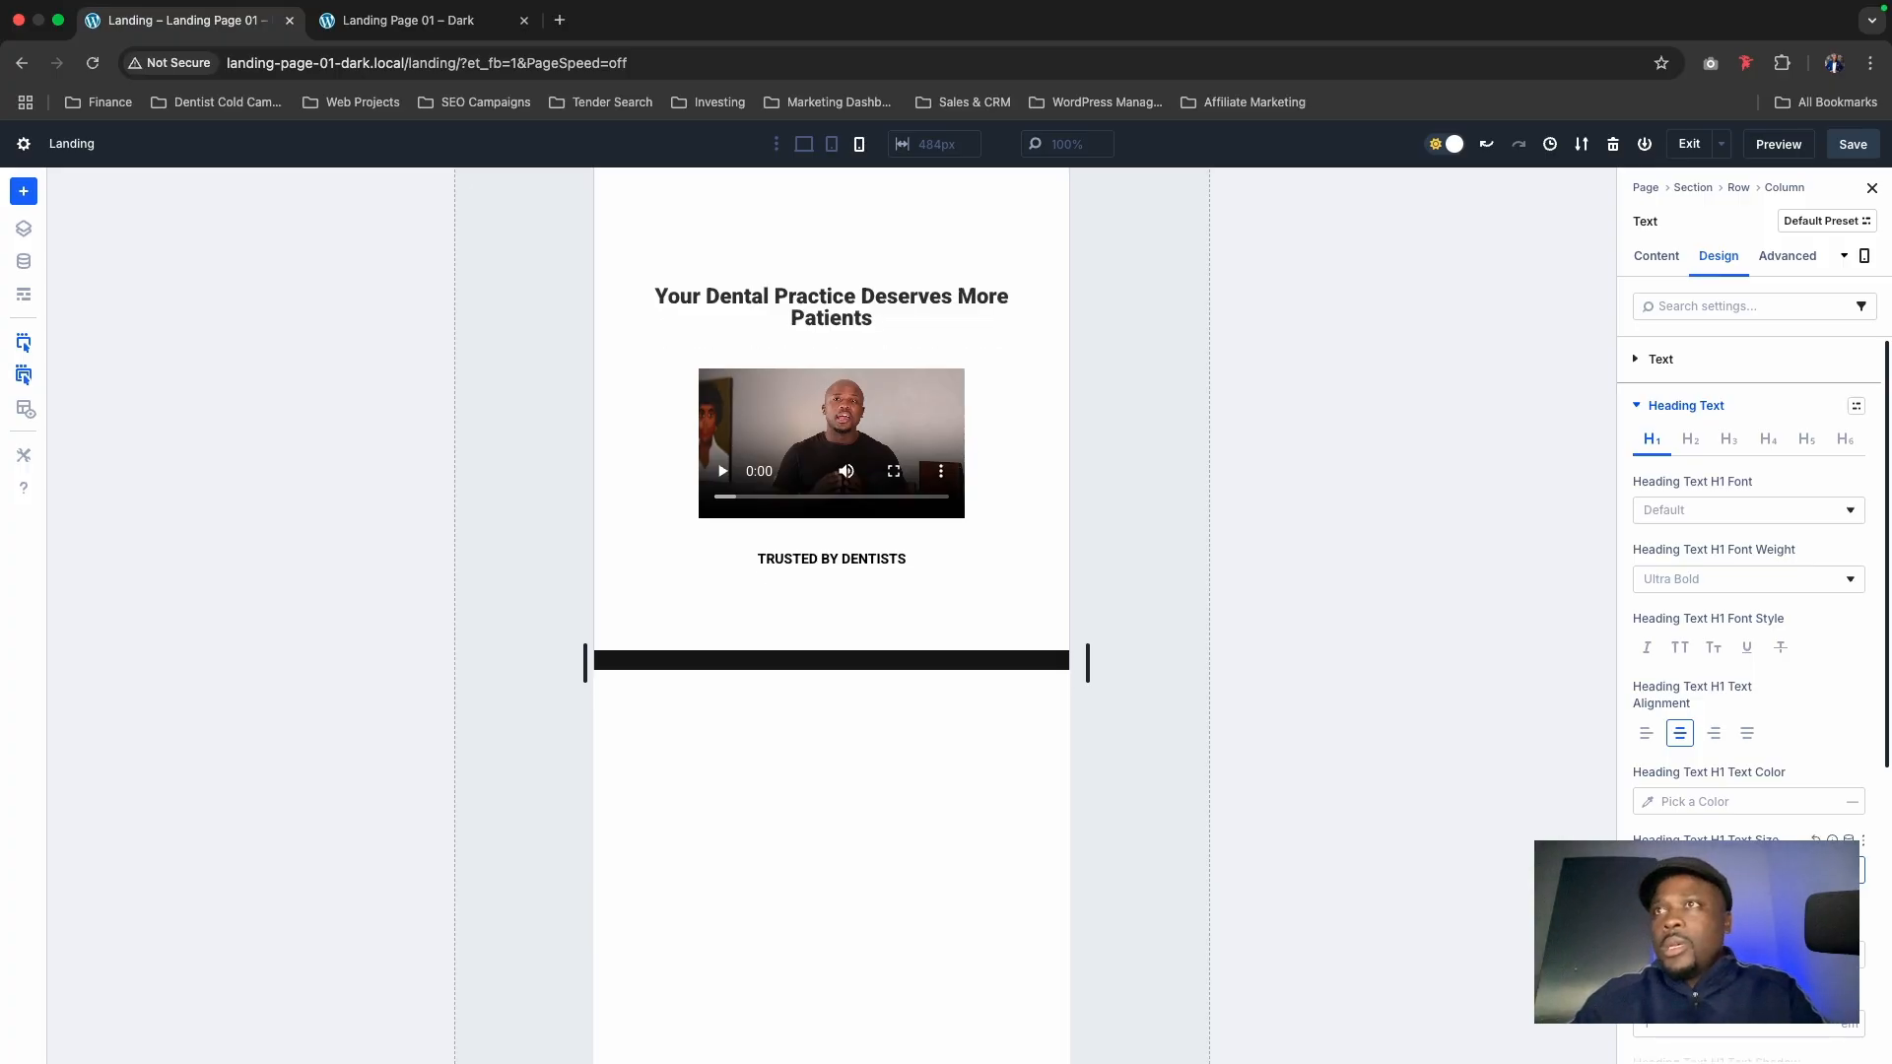
pyautogui.moveTo(1705, 870); pyautogui.dragTo(1687, 870)
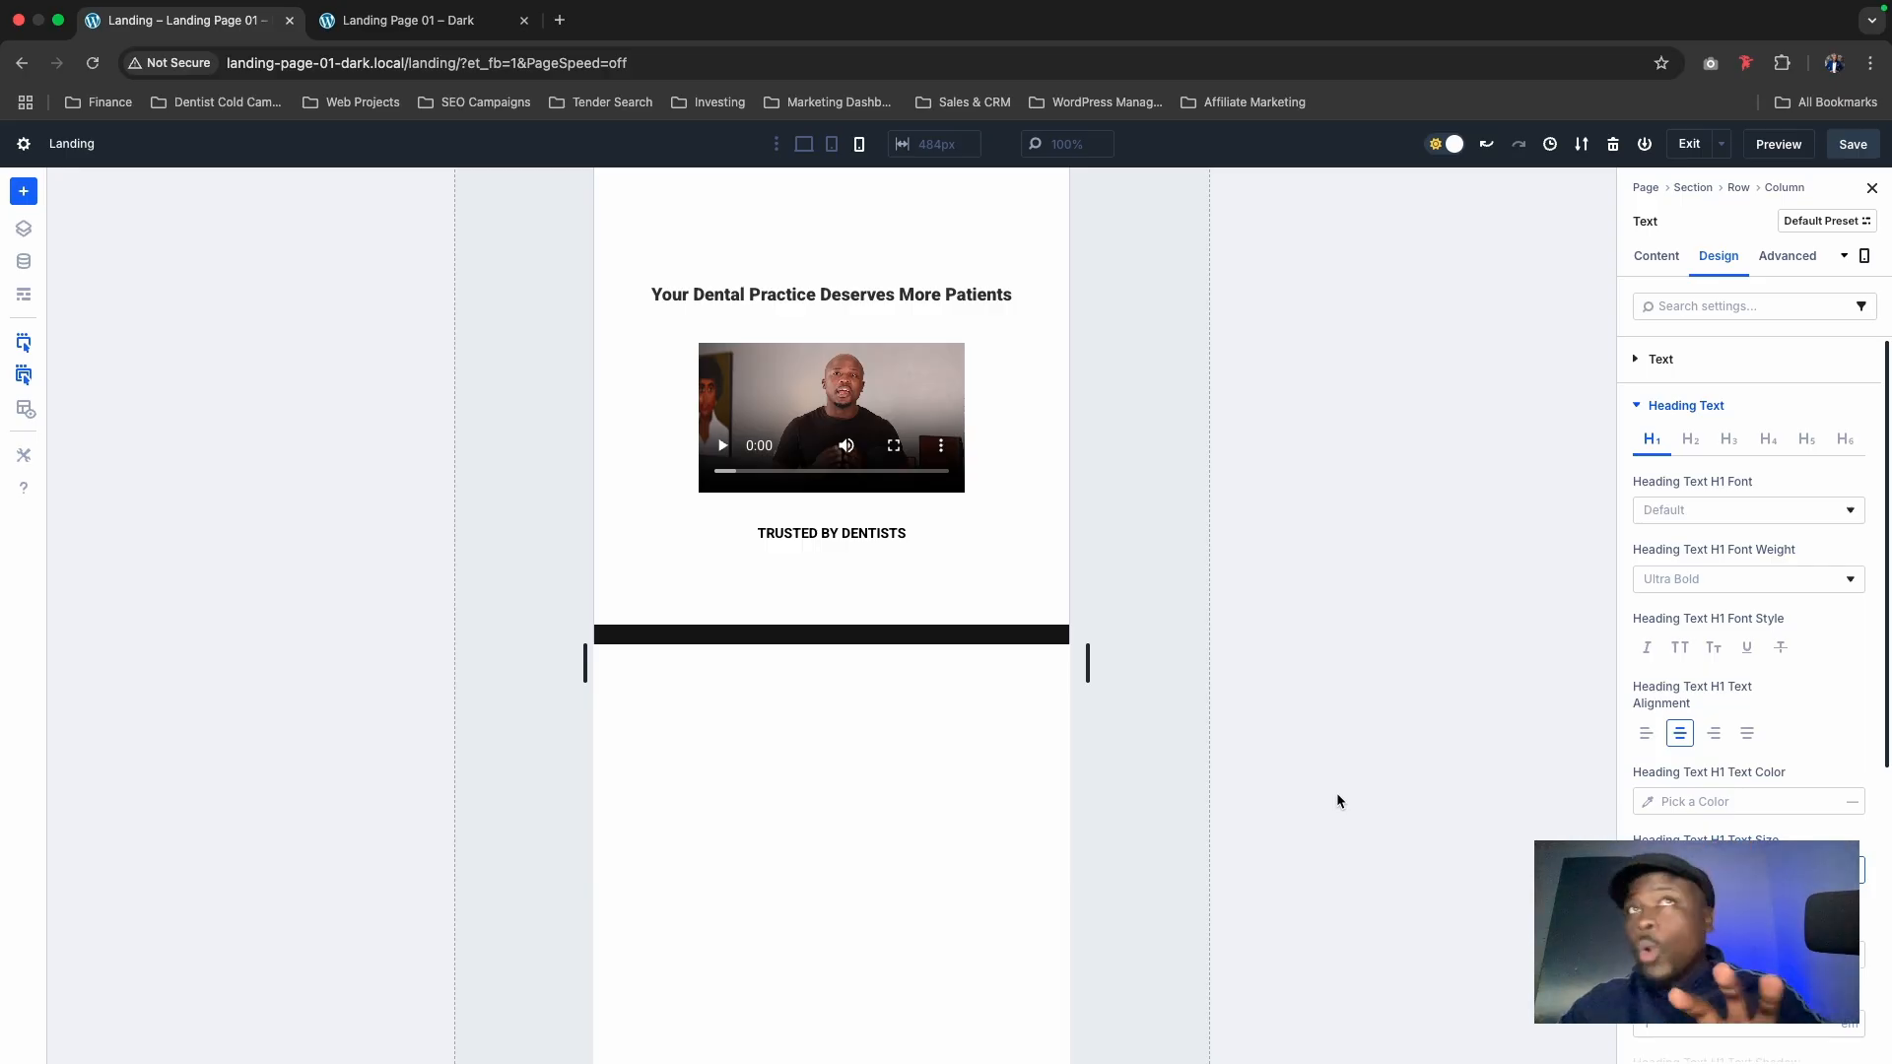
pyautogui.moveTo(749, 251)
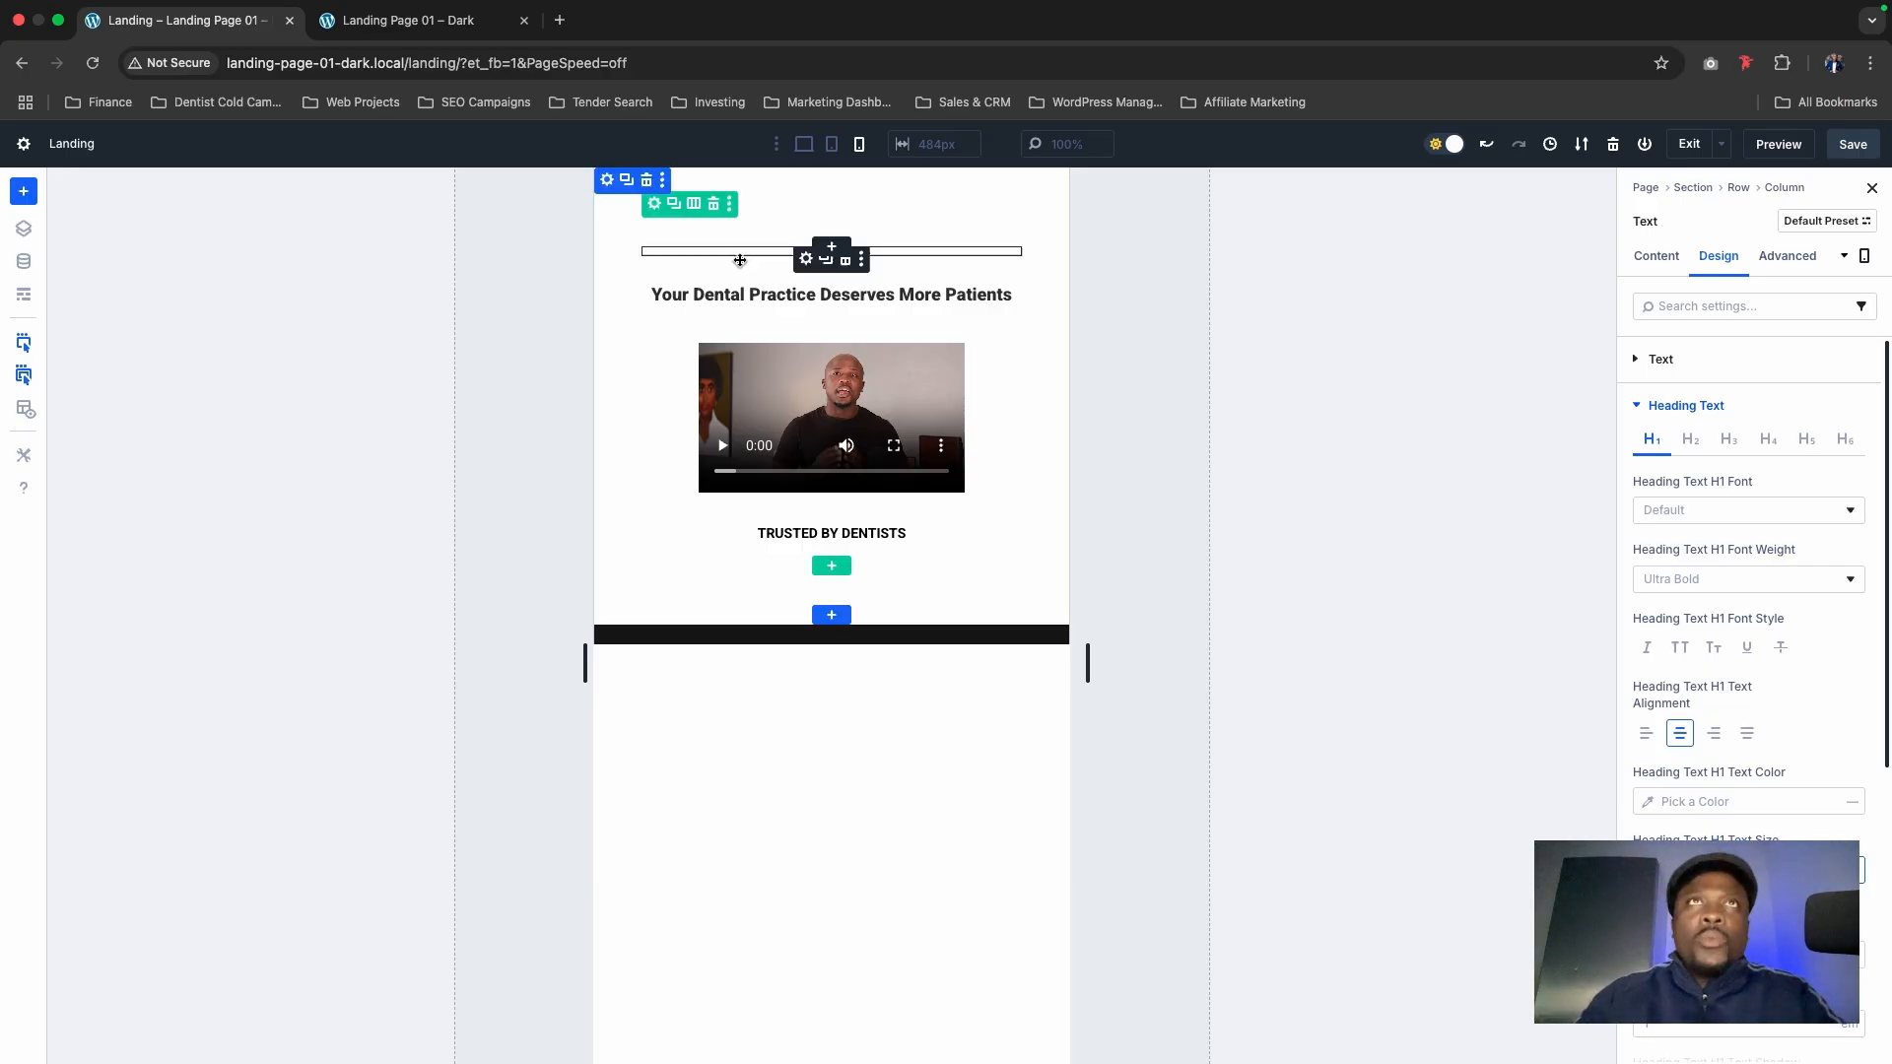
# Step: Delete the empty text module above the headline and save the page
pyautogui.click(846, 262)
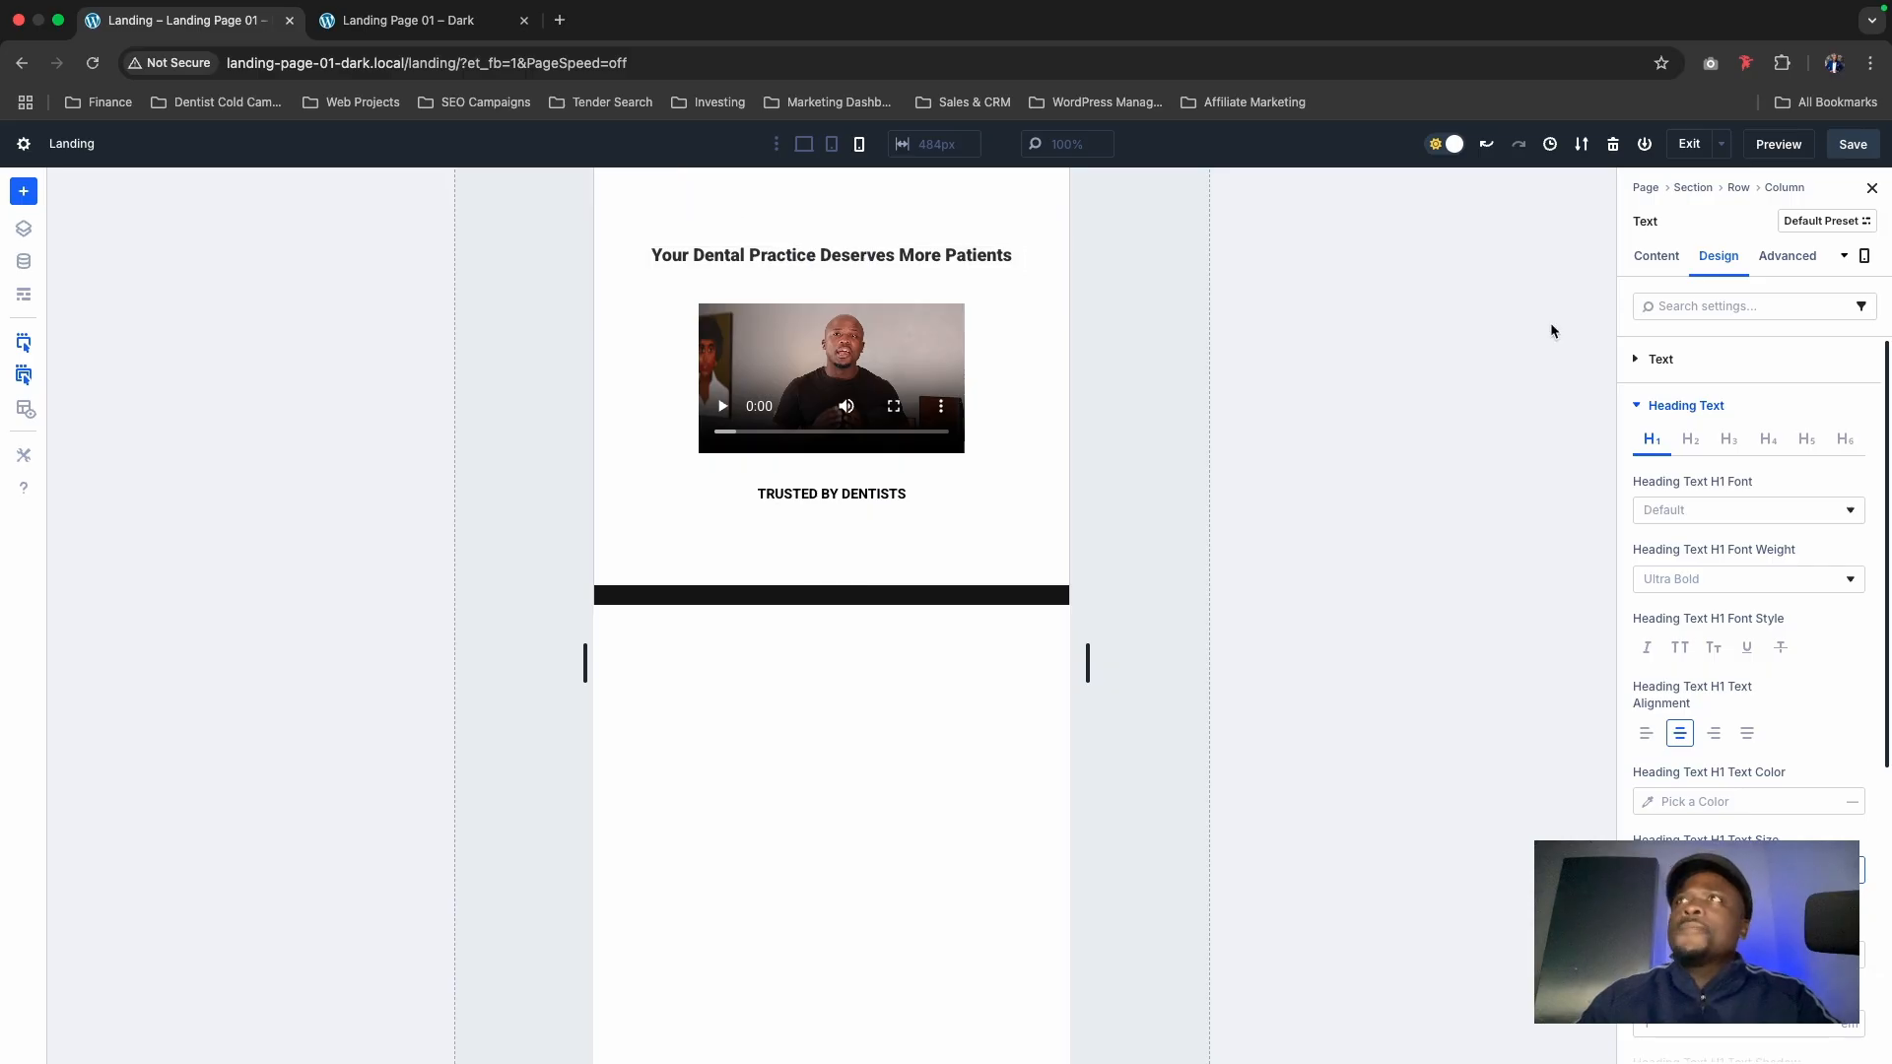
pyautogui.click(1853, 143)
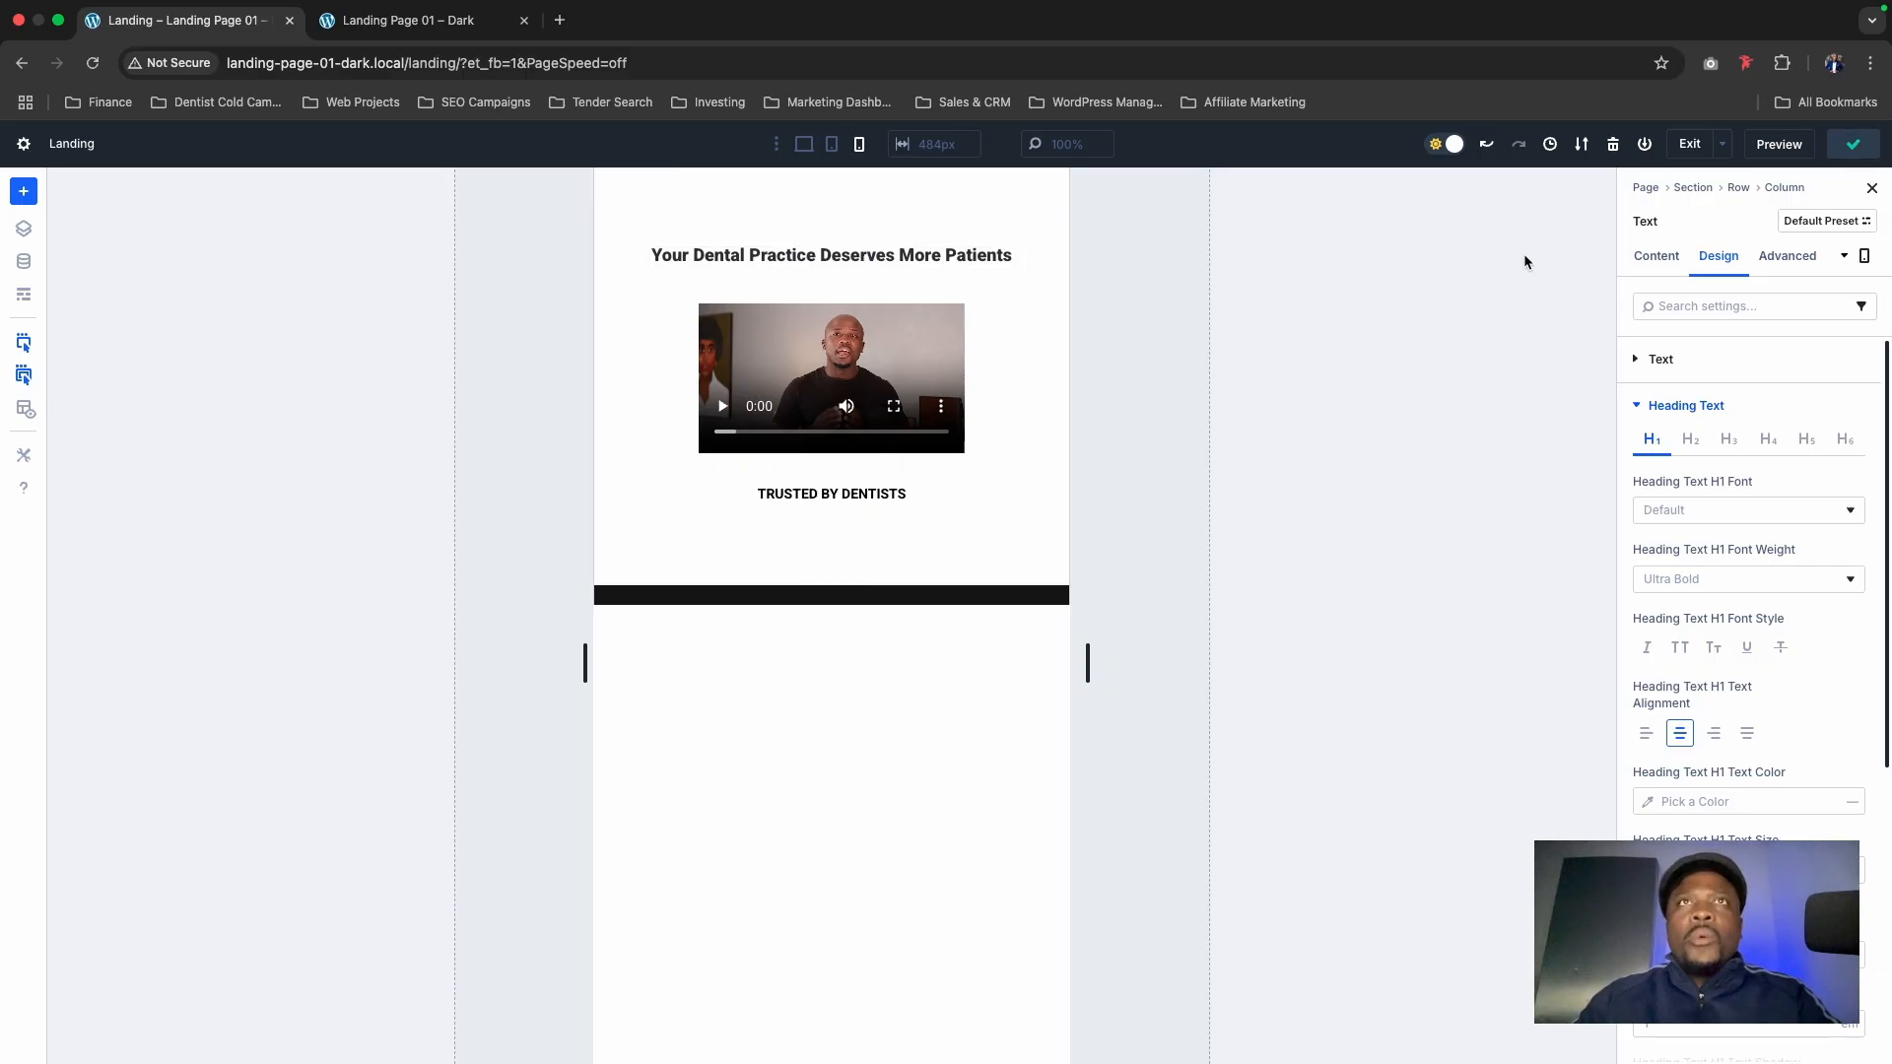
# Step: Set the "TRUSTED BY DENTISTS" text size to 10 px for the phone view
pyautogui.moveTo(857, 475)
pyautogui.click(815, 503)
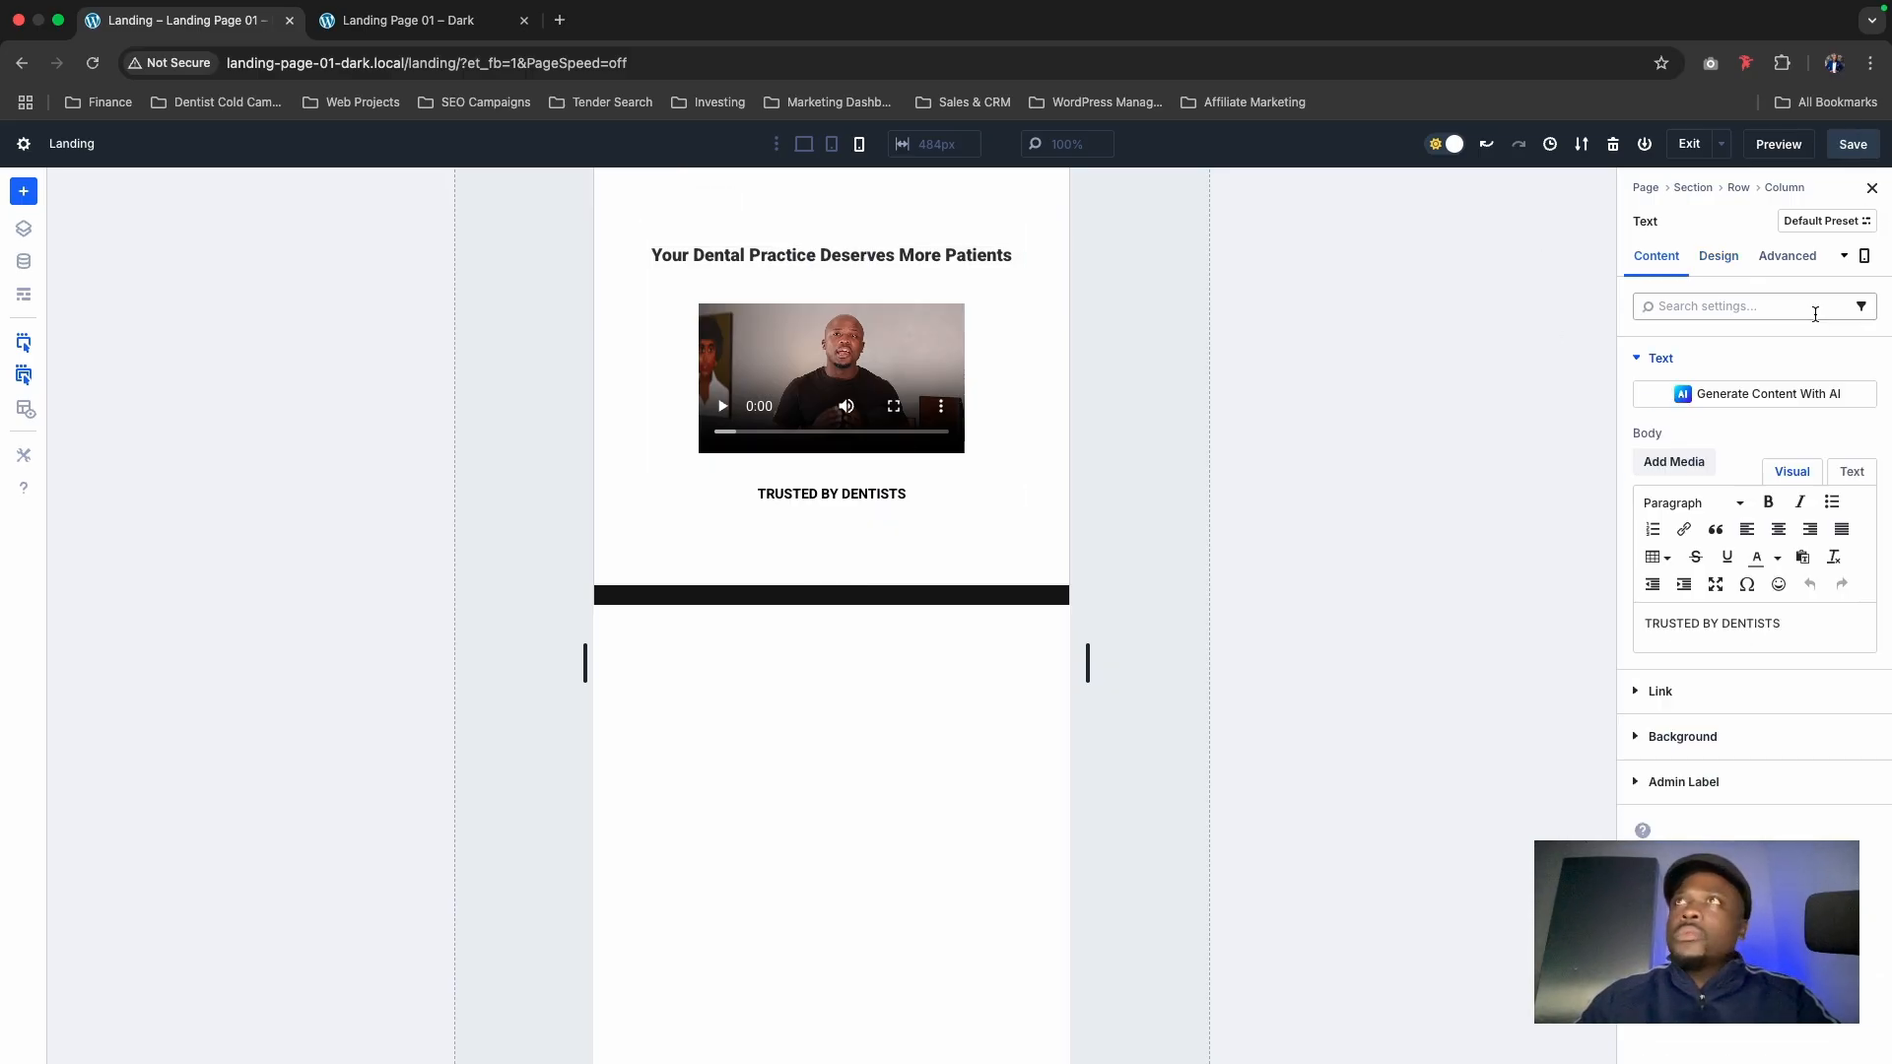
pyautogui.click(1719, 255)
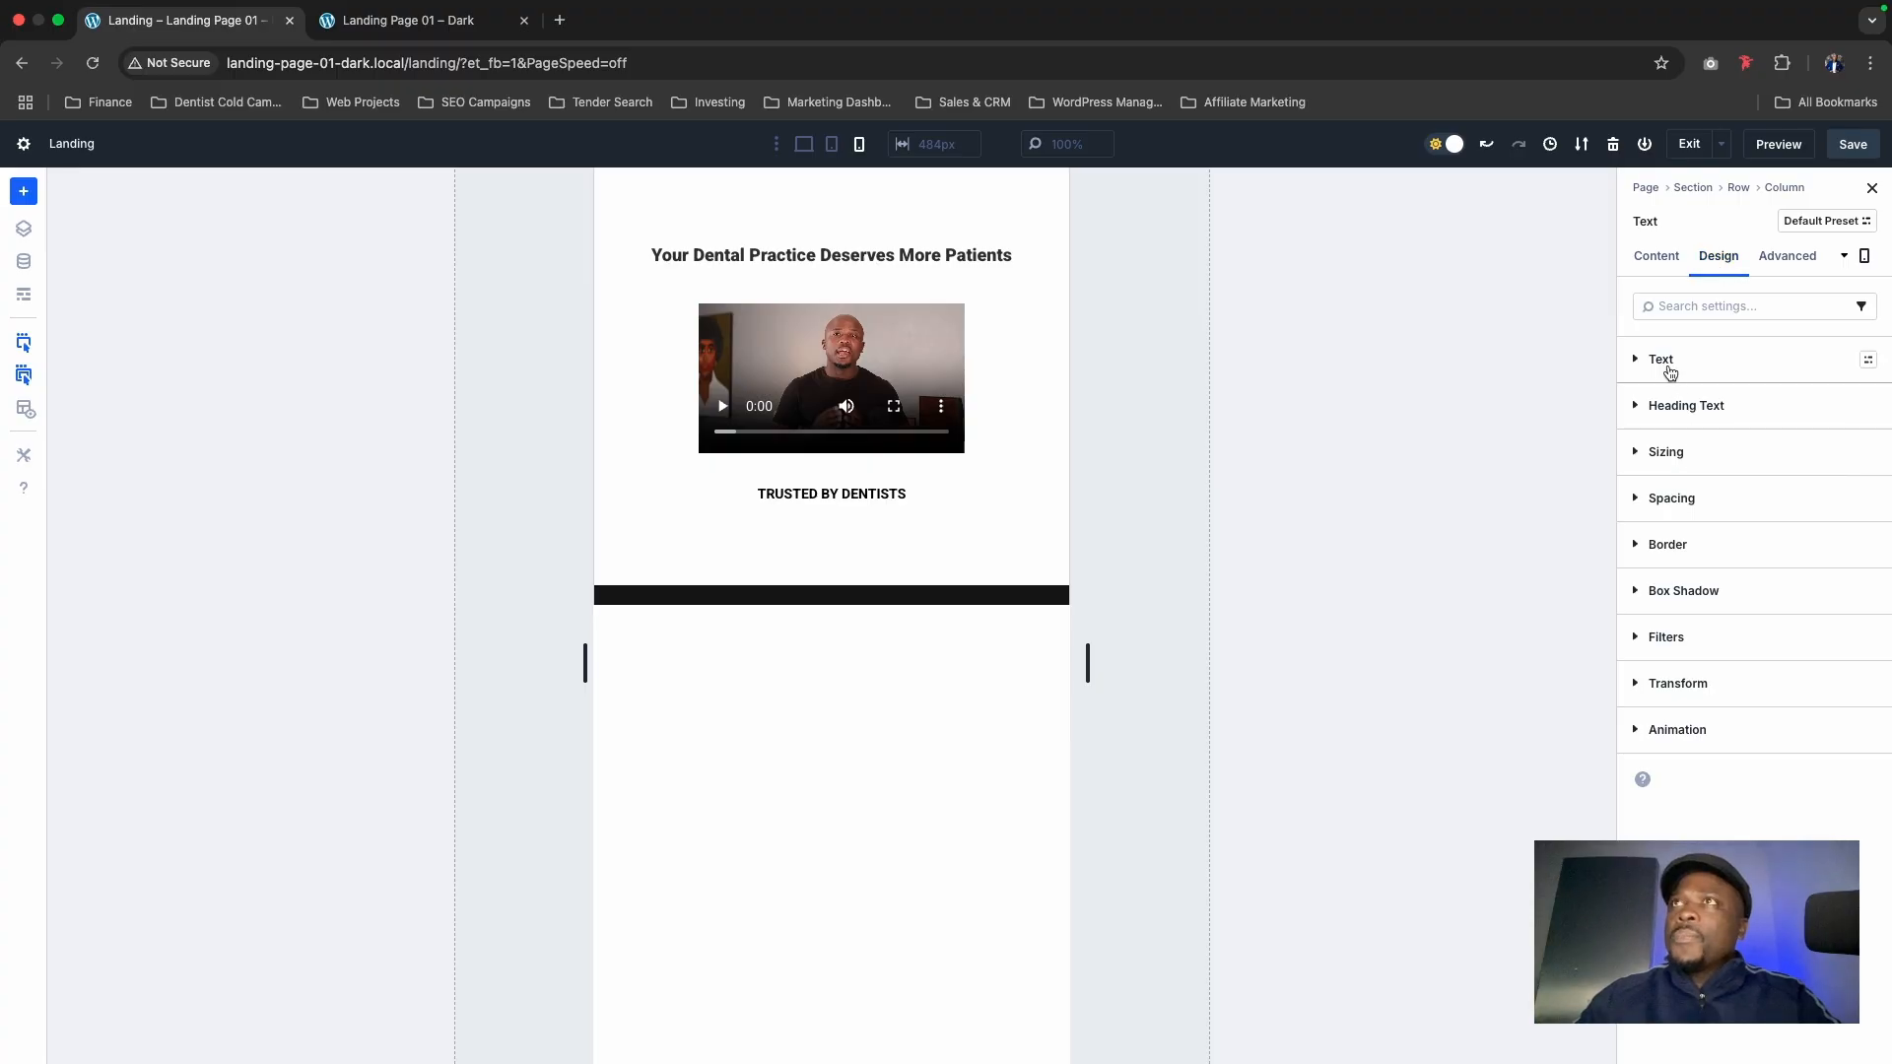
pyautogui.click(1666, 360)
pyautogui.click(1678, 737)
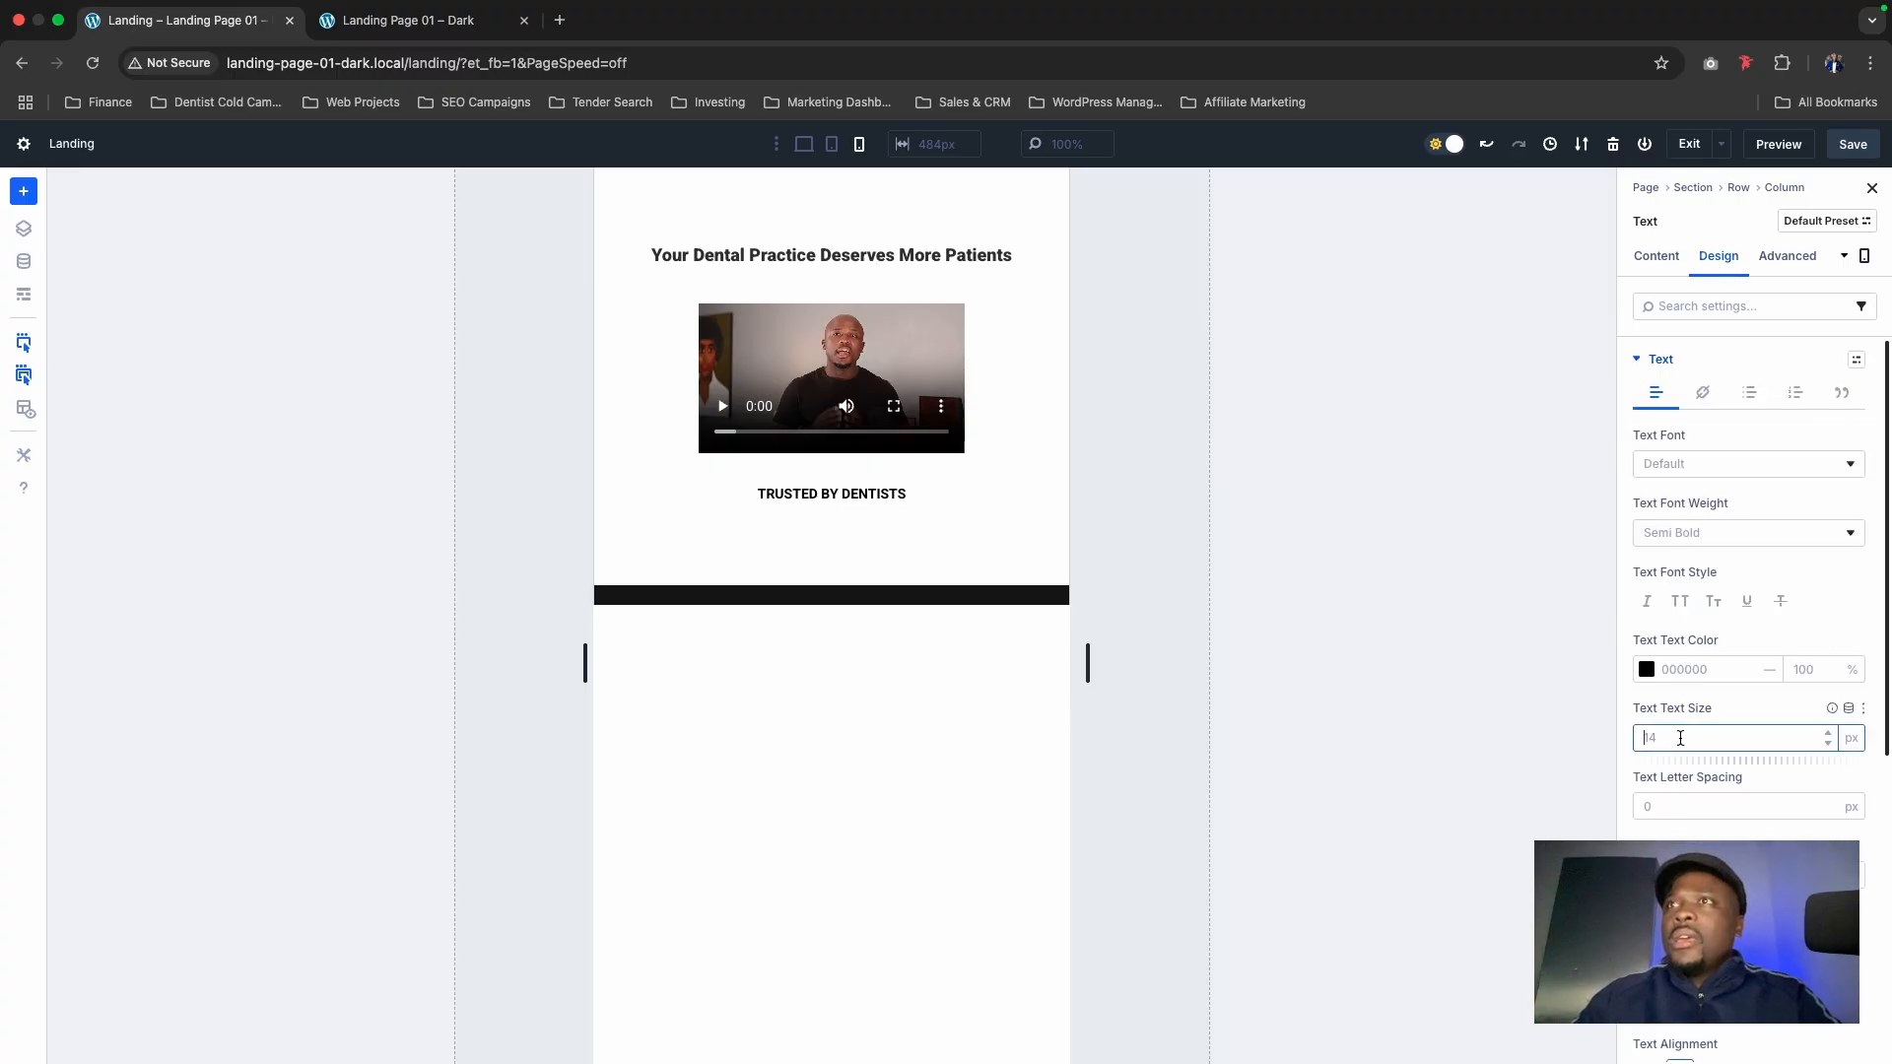
pyautogui.write('10')
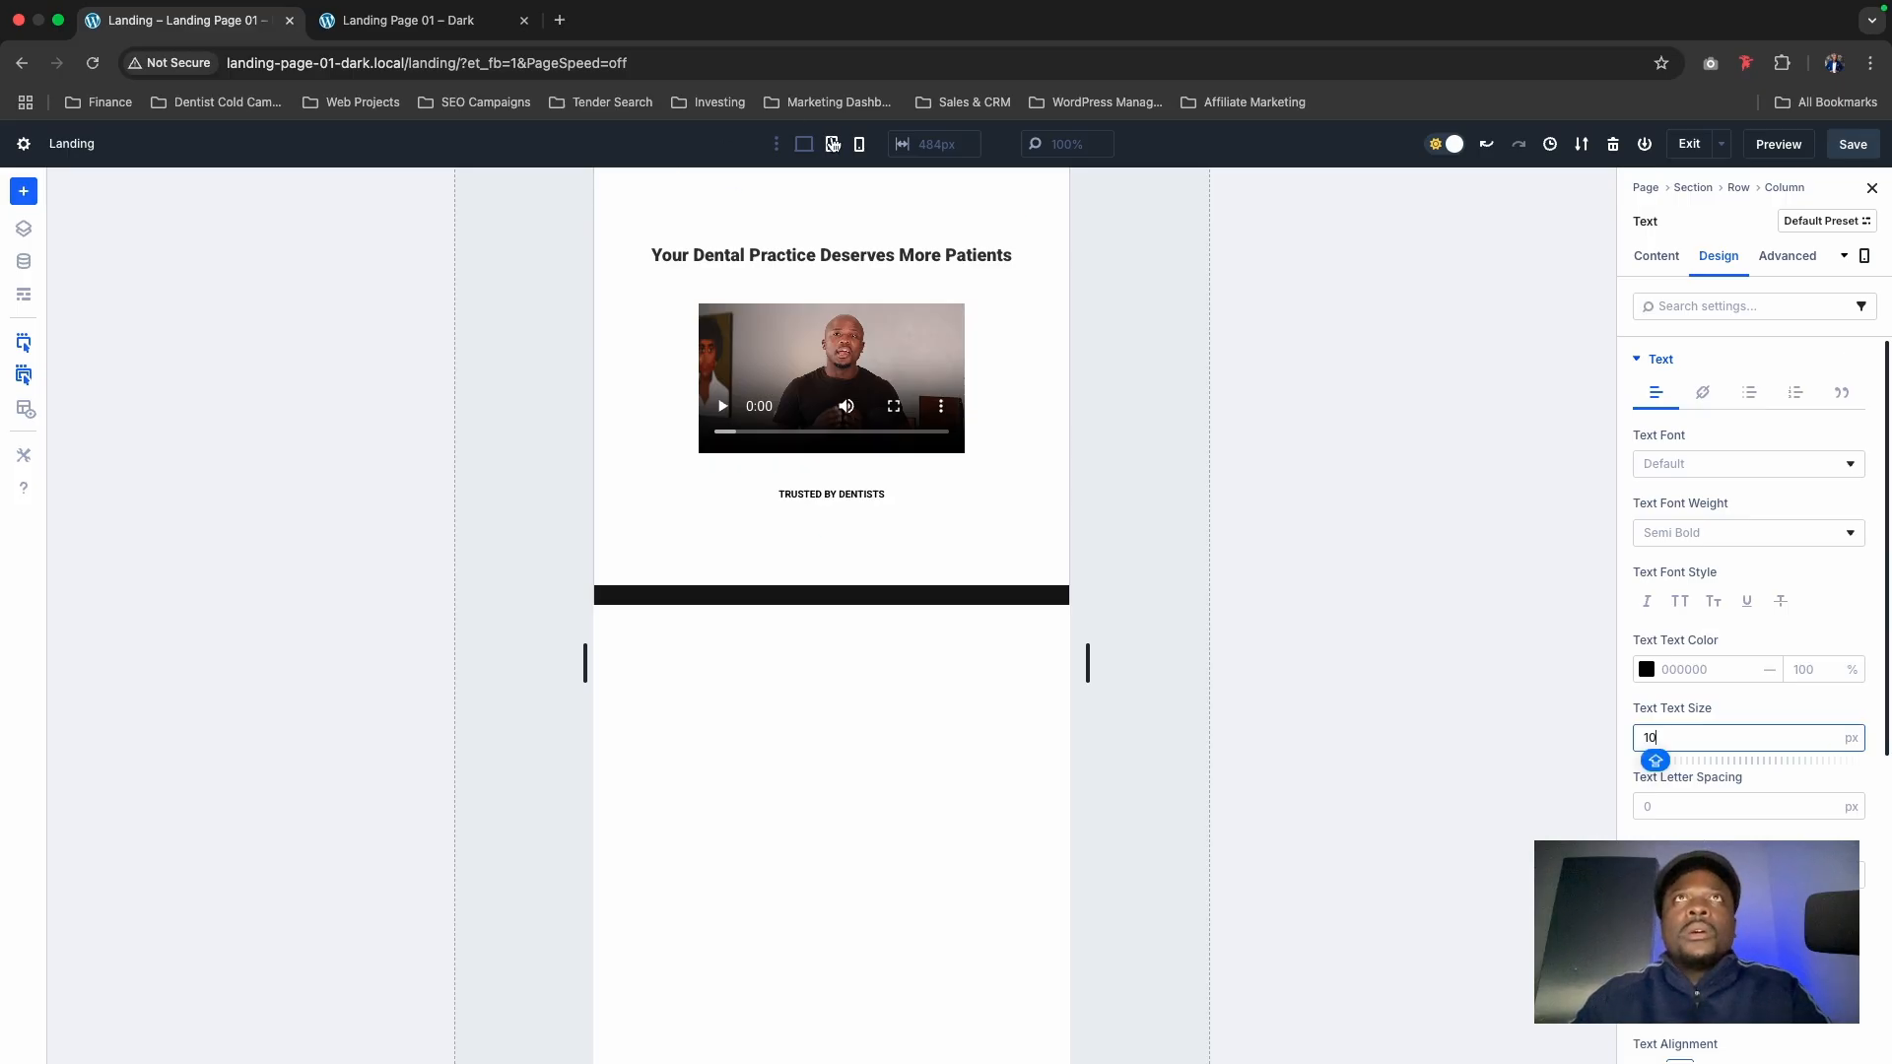
# Step: Set the "TRUSTED BY DENTISTS" text size to 12 px for the tablet view
pyautogui.click(833, 144)
pyautogui.click(1674, 737)
pyautogui.write('12')
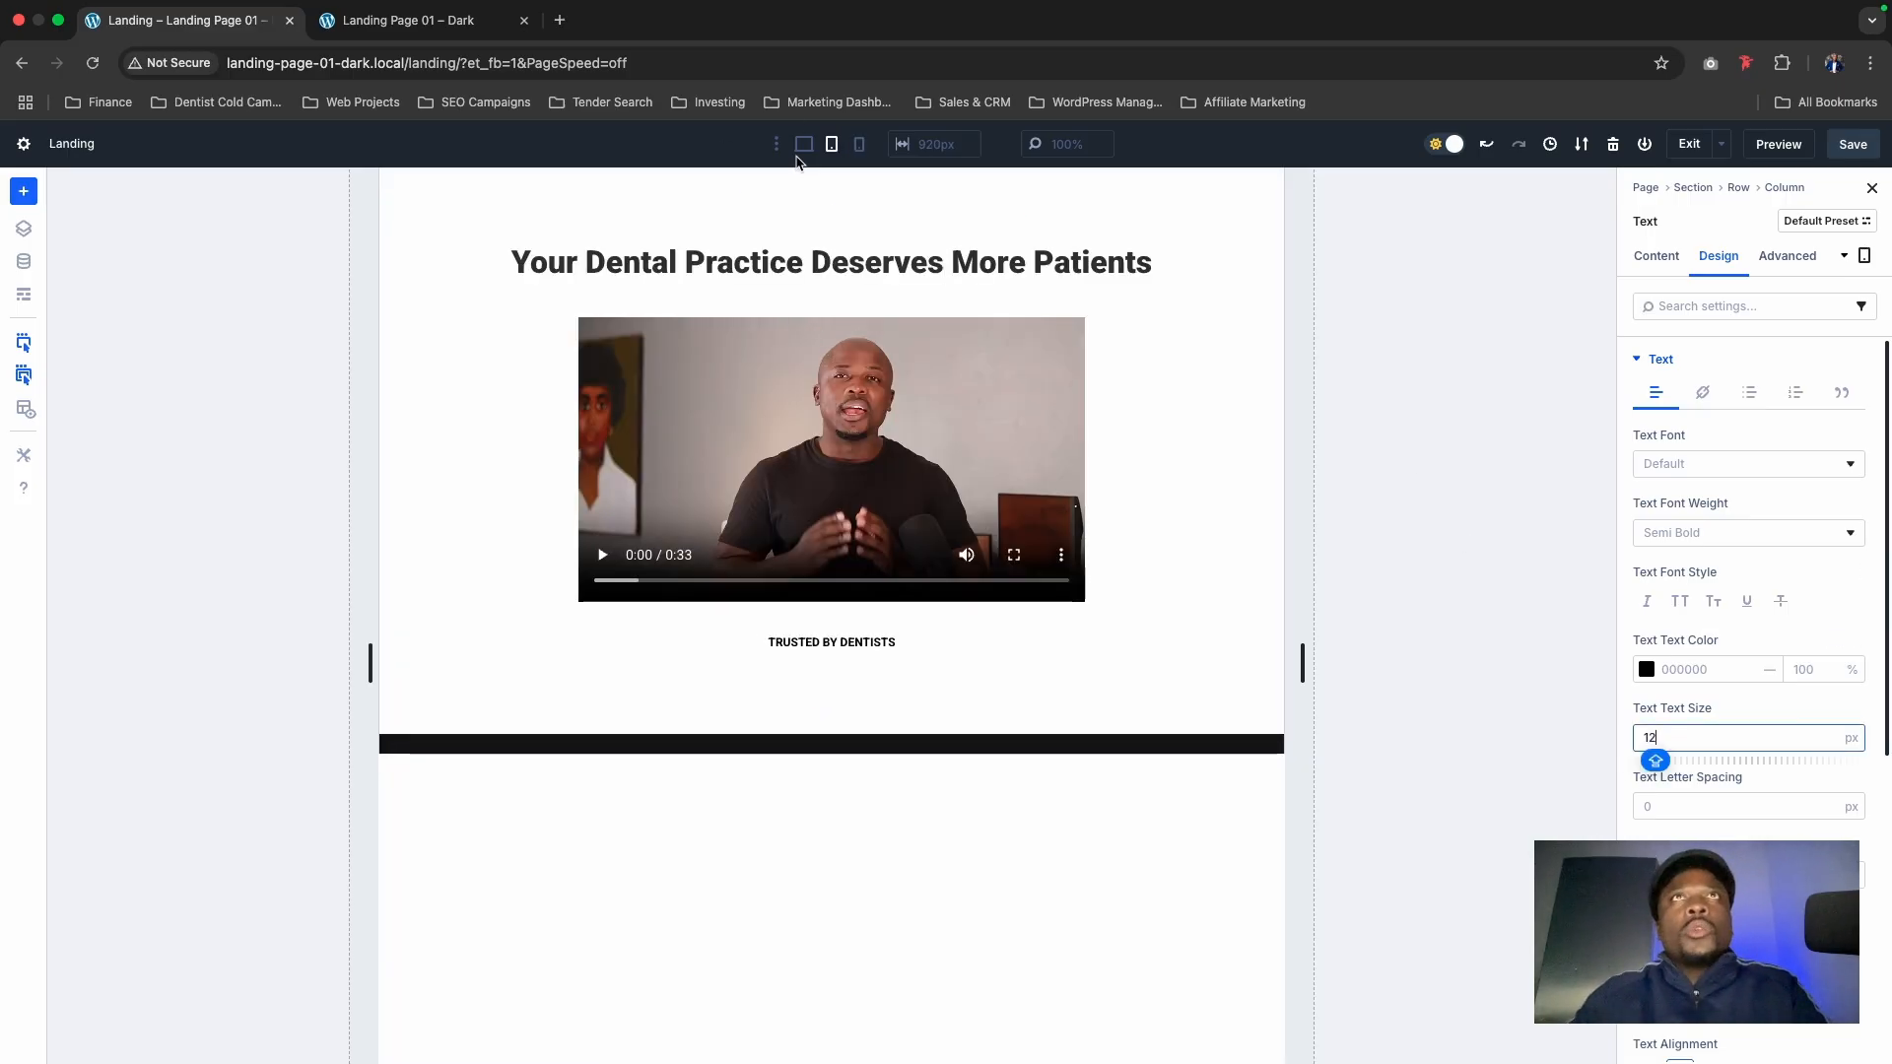
# Step: In the desktop view, add a Group module below the "TRUSTED BY DENTISTS" text and insert an Image module inside it
pyautogui.click(804, 144)
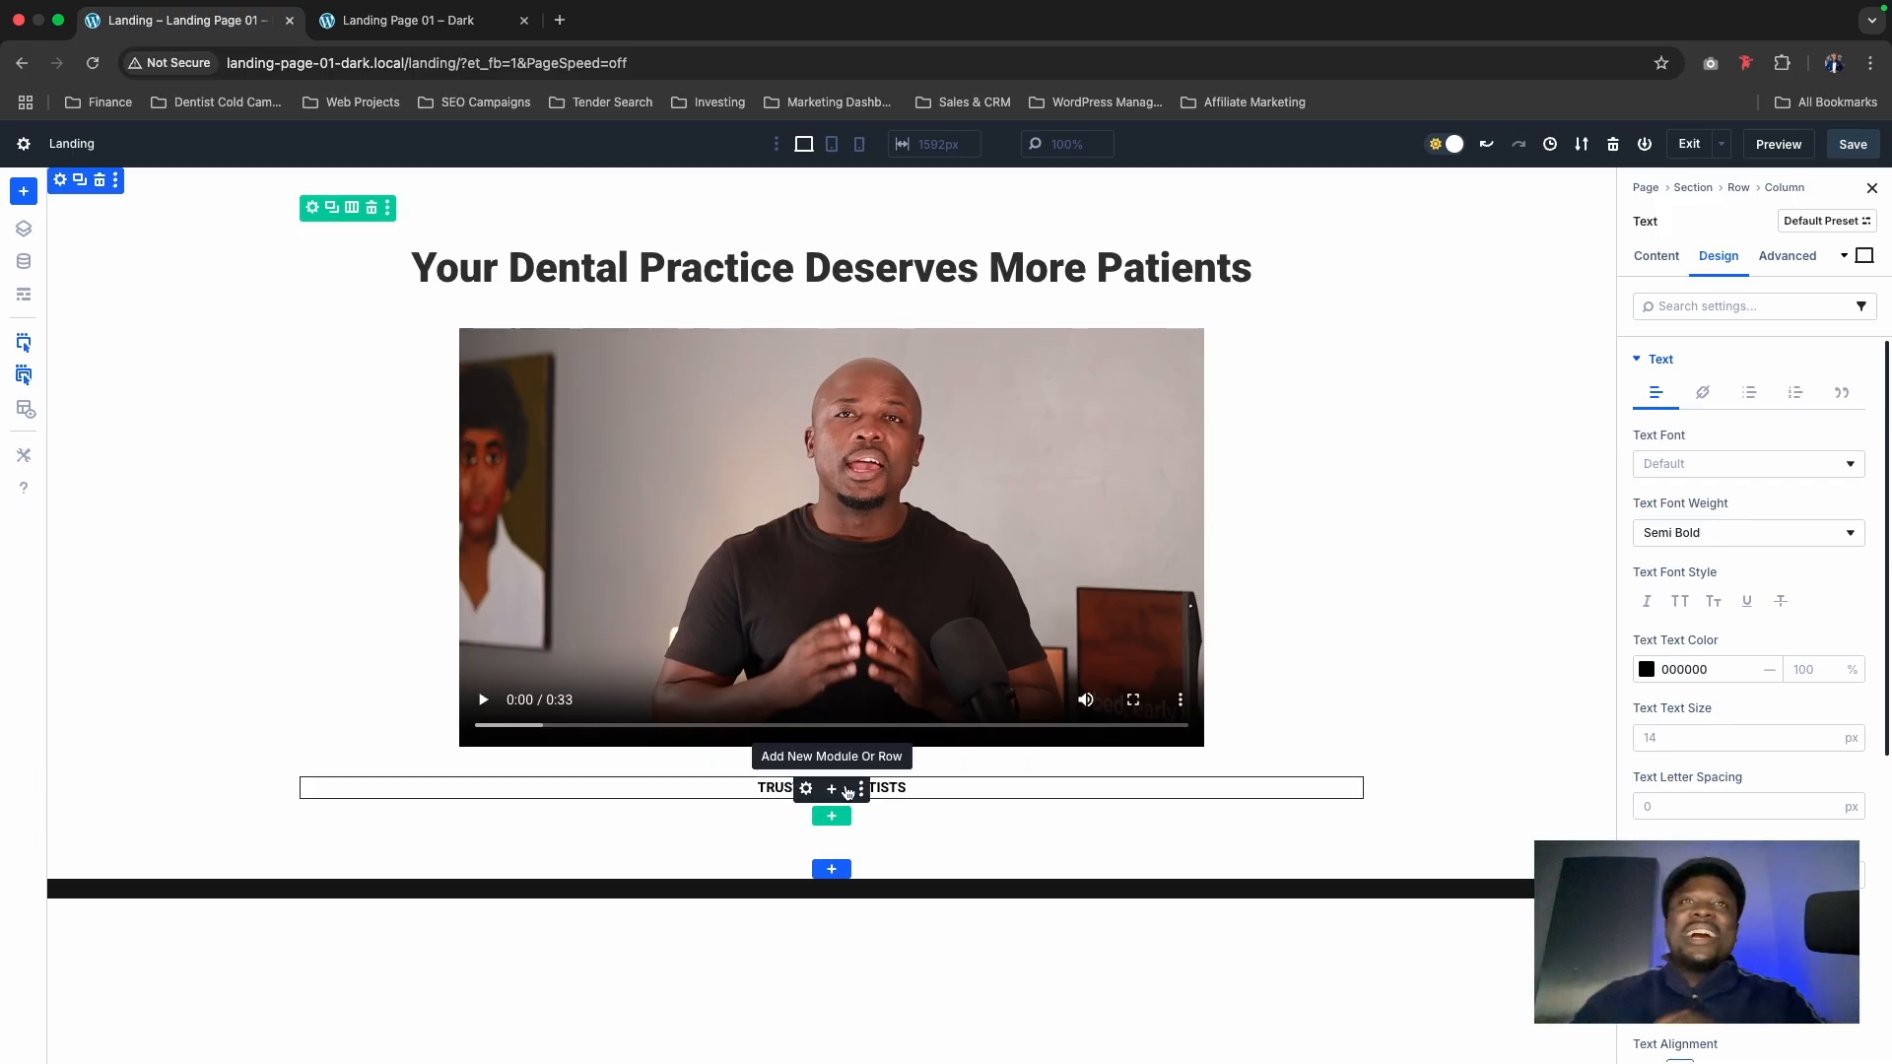
pyautogui.click(832, 789)
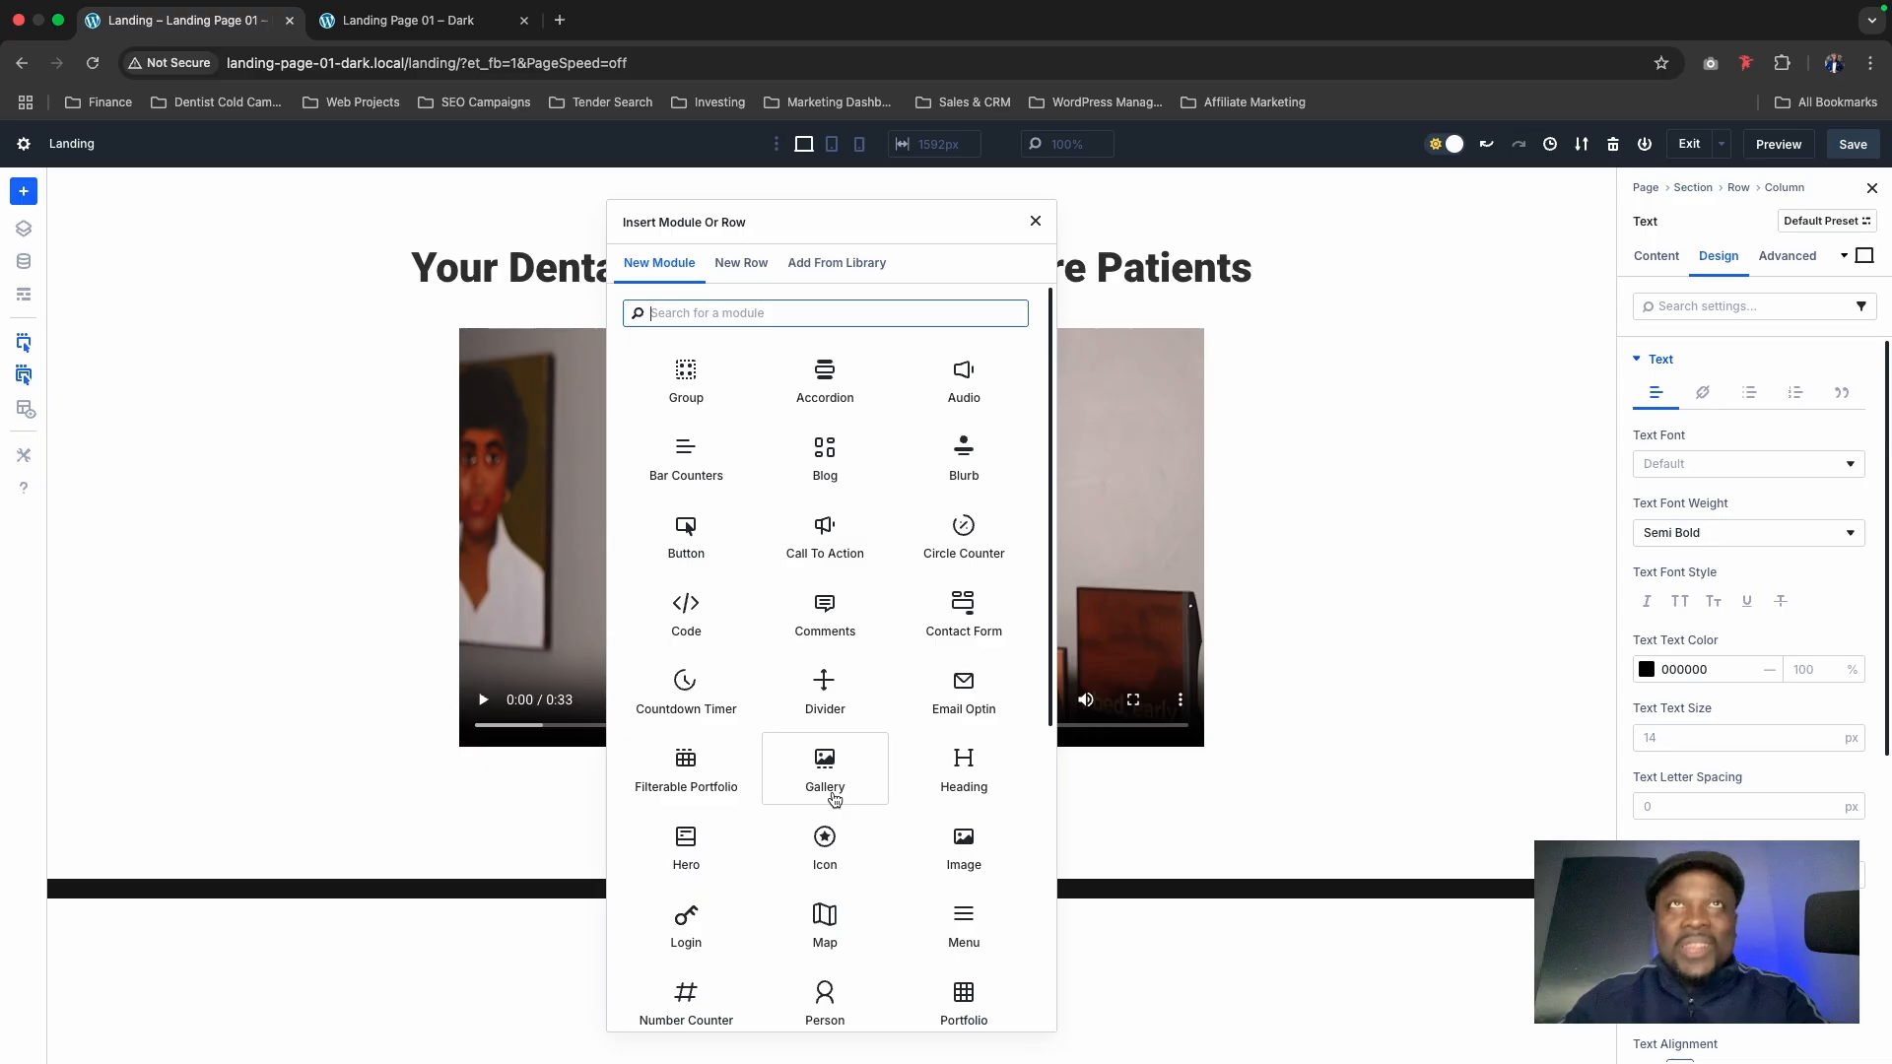
pyautogui.press('capslock')
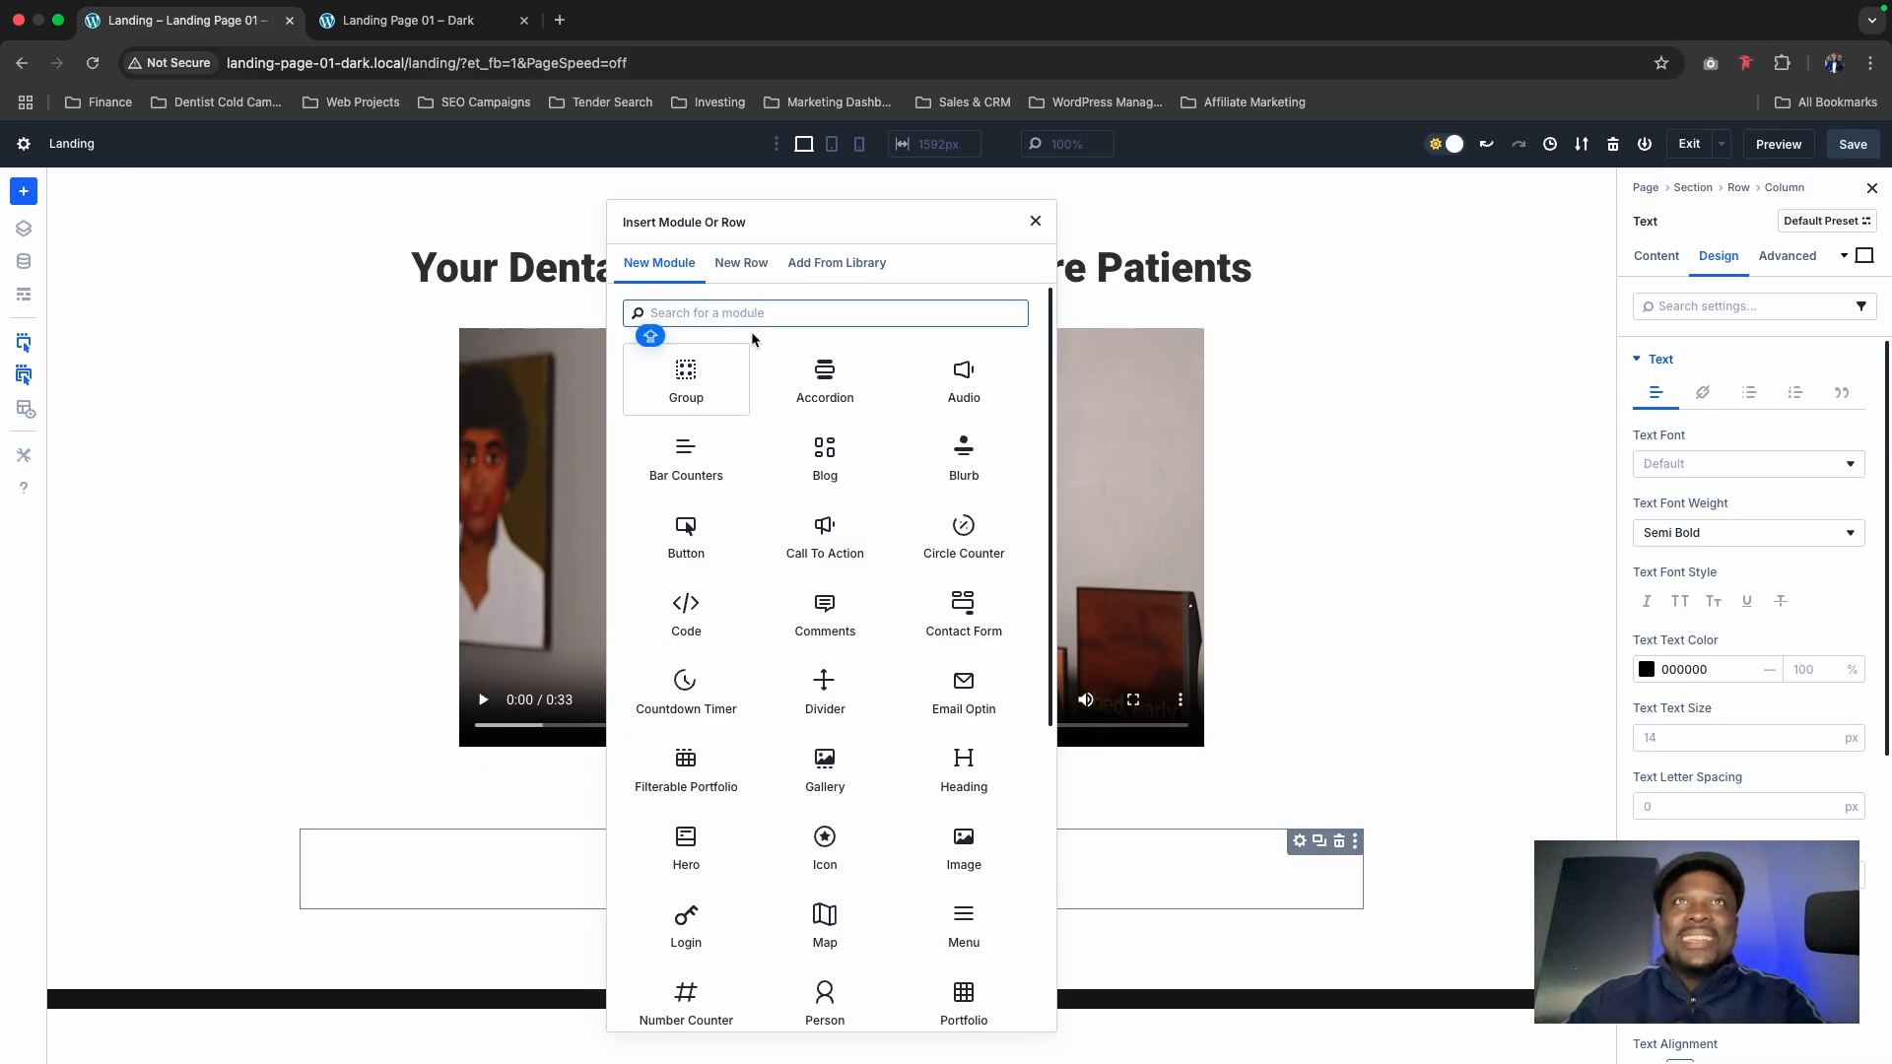
pyautogui.write('im')
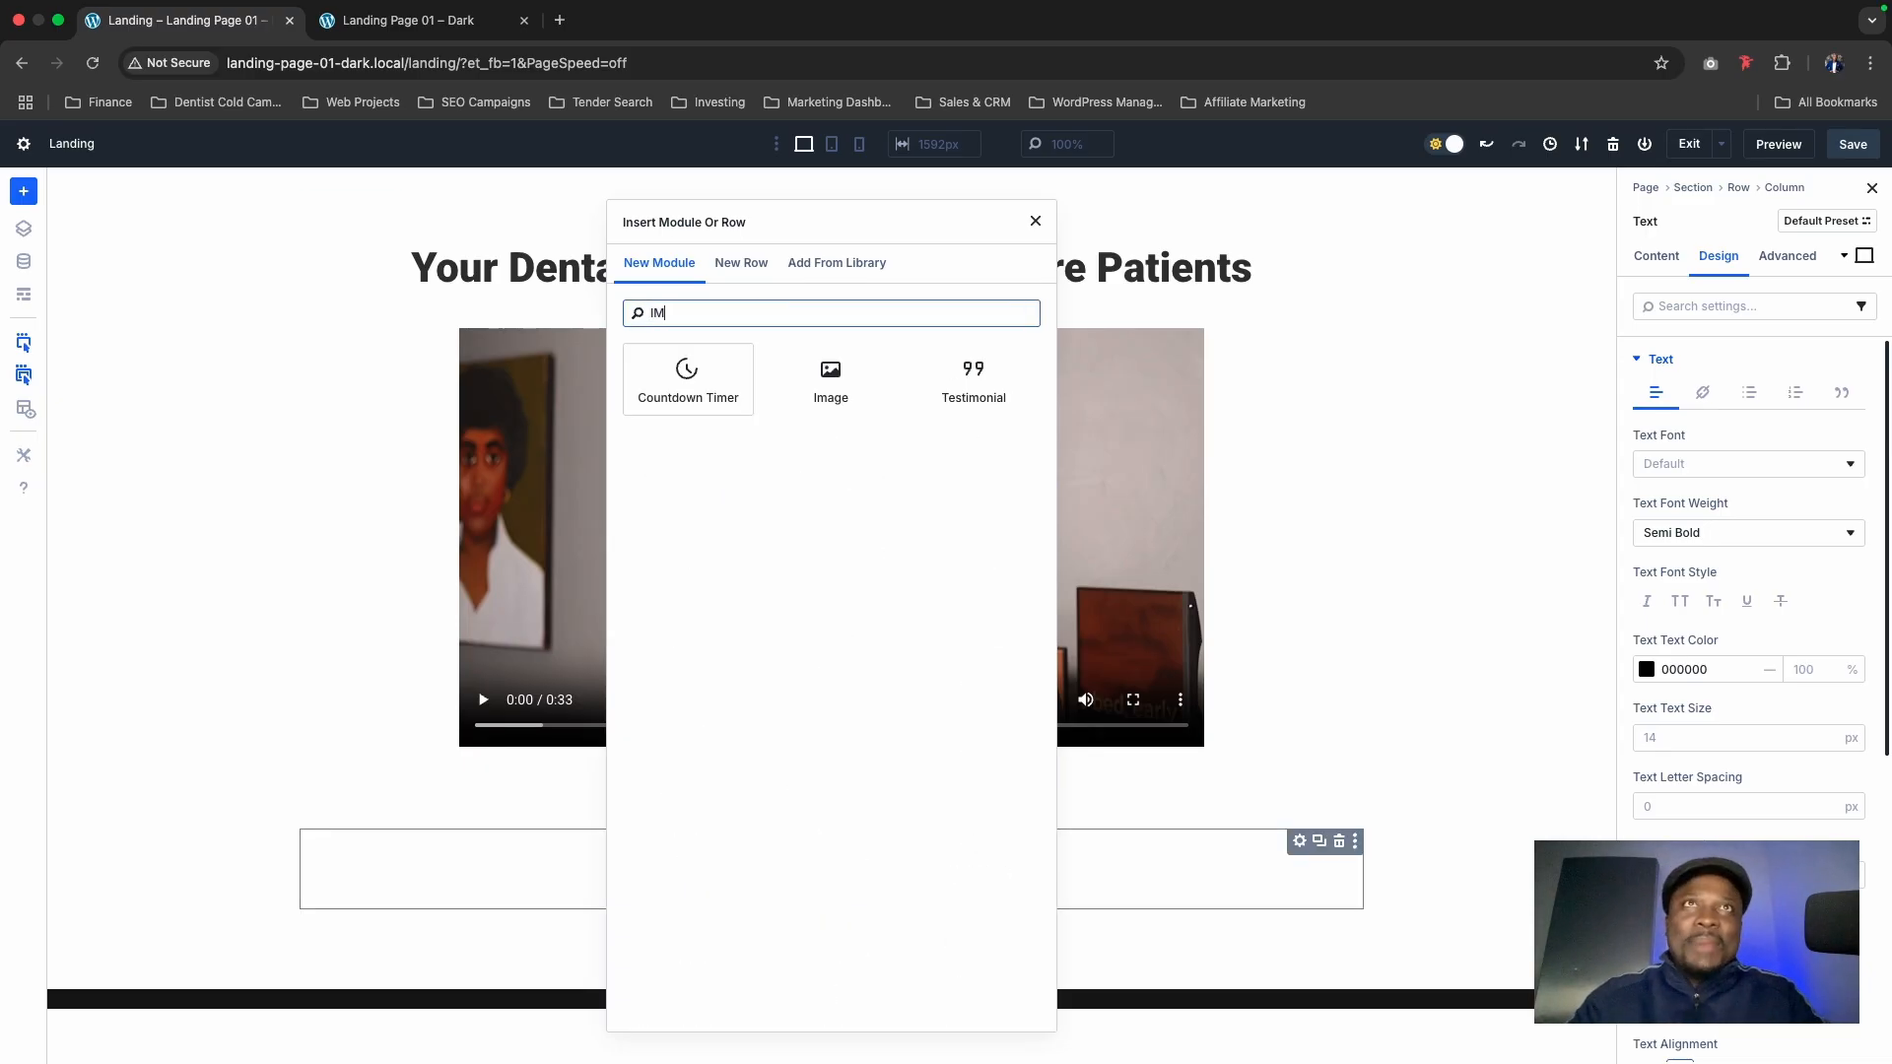
pyautogui.click(826, 381)
# Step: Replace the placeholder image with the Sir September Digital logo from the media library
pyautogui.scroll(-4, 837, 921)
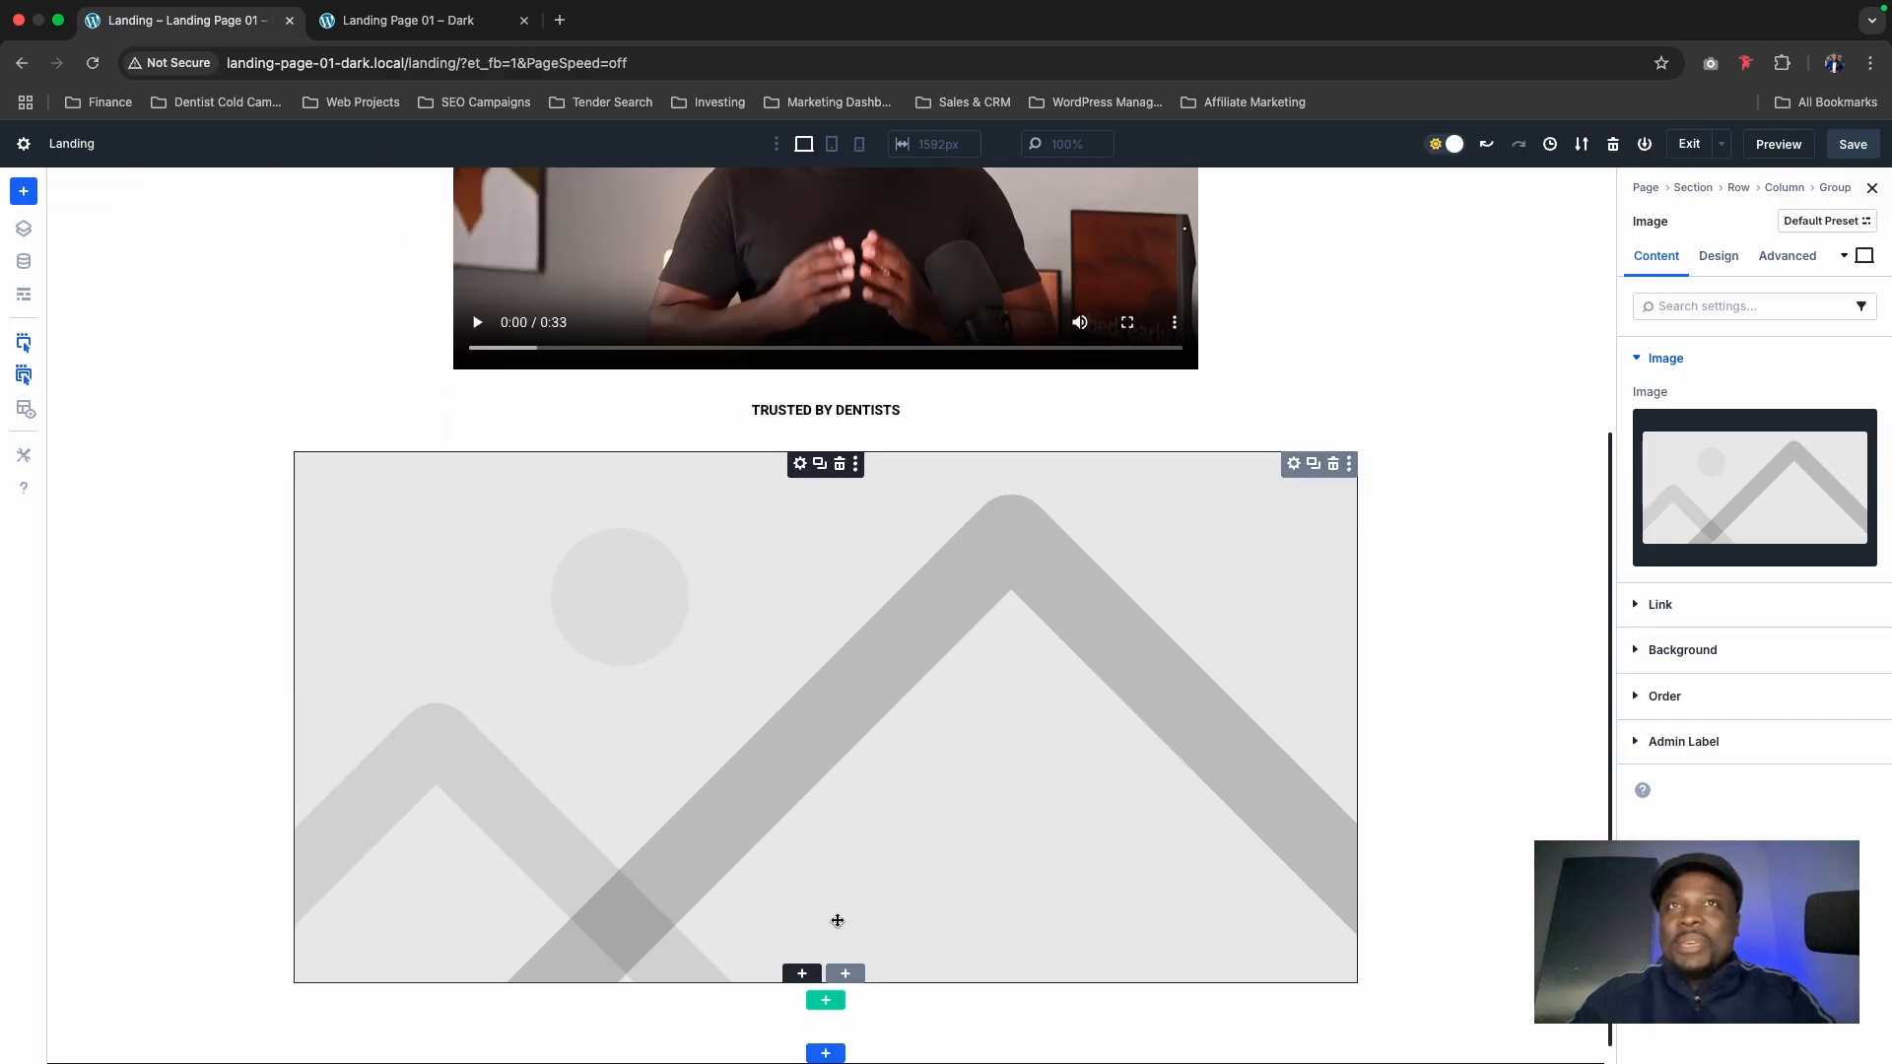
pyautogui.scroll(1, 833, 918)
pyautogui.click(1698, 504)
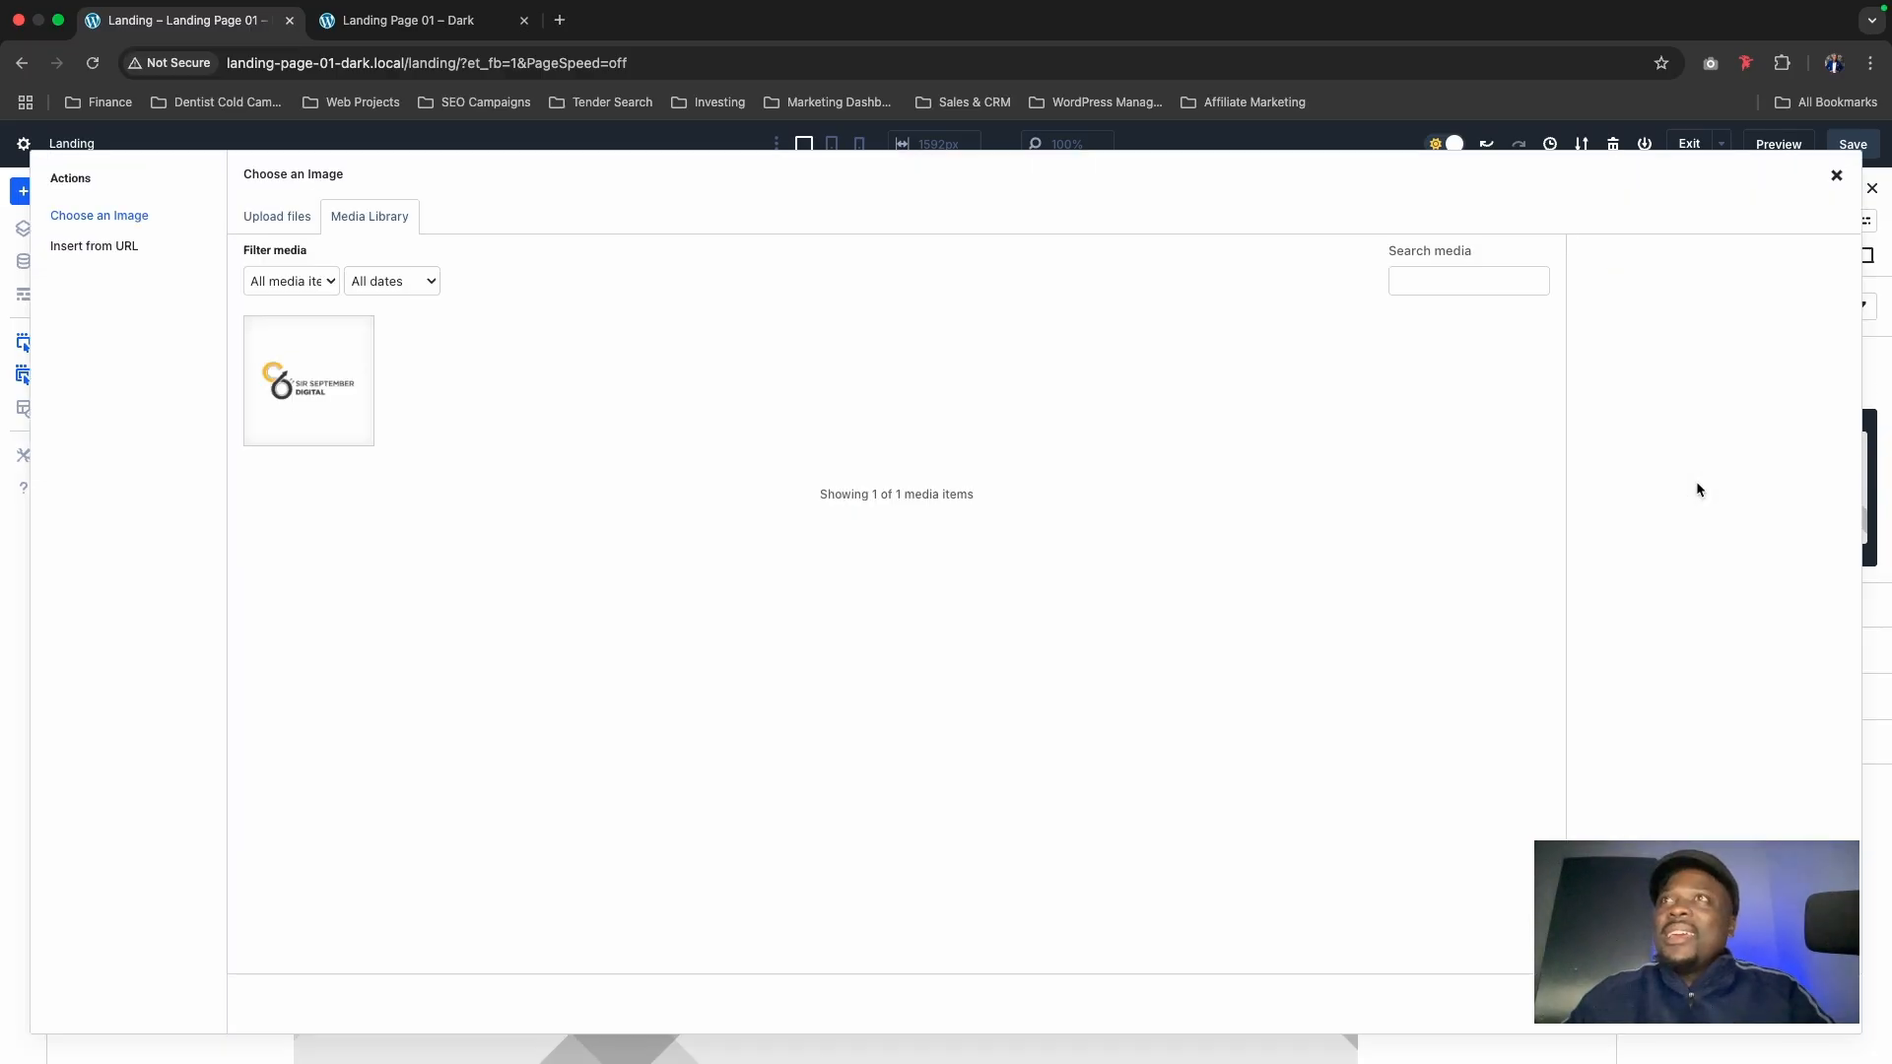
pyautogui.click(346, 385)
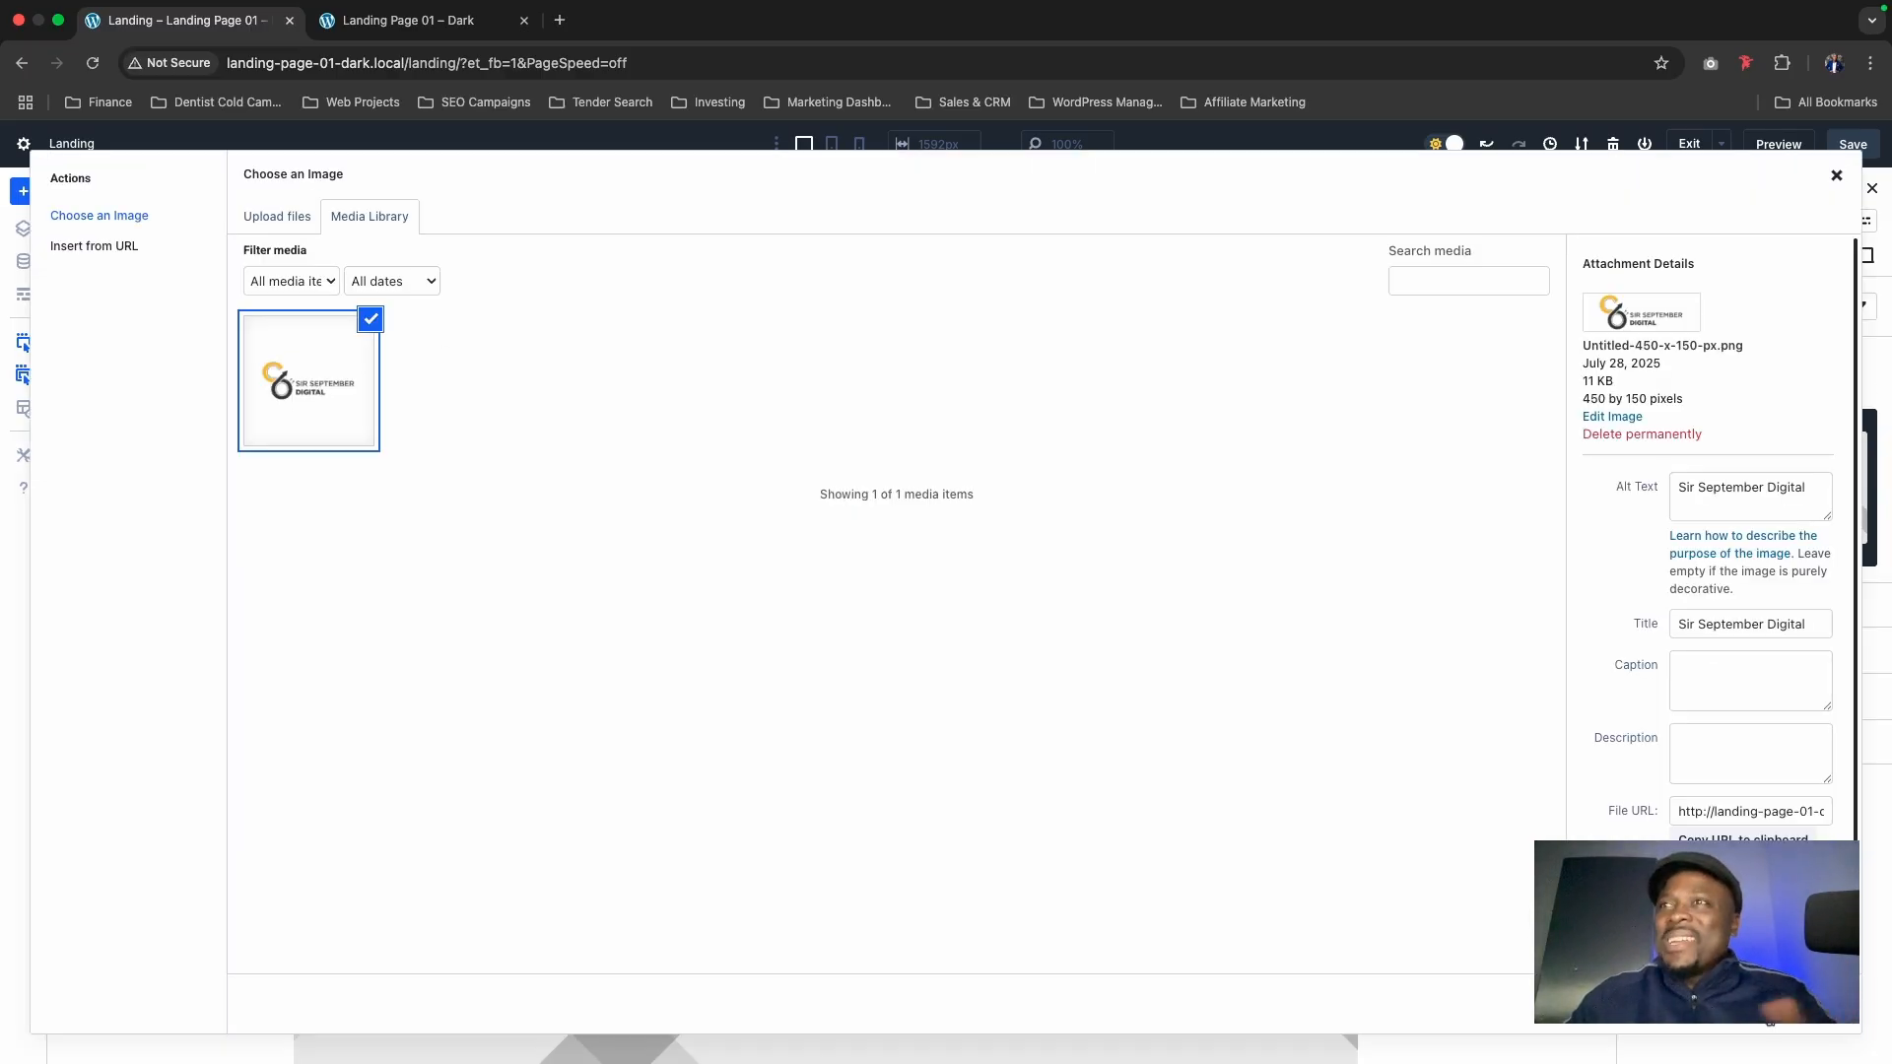
pyautogui.click(1764, 1003)
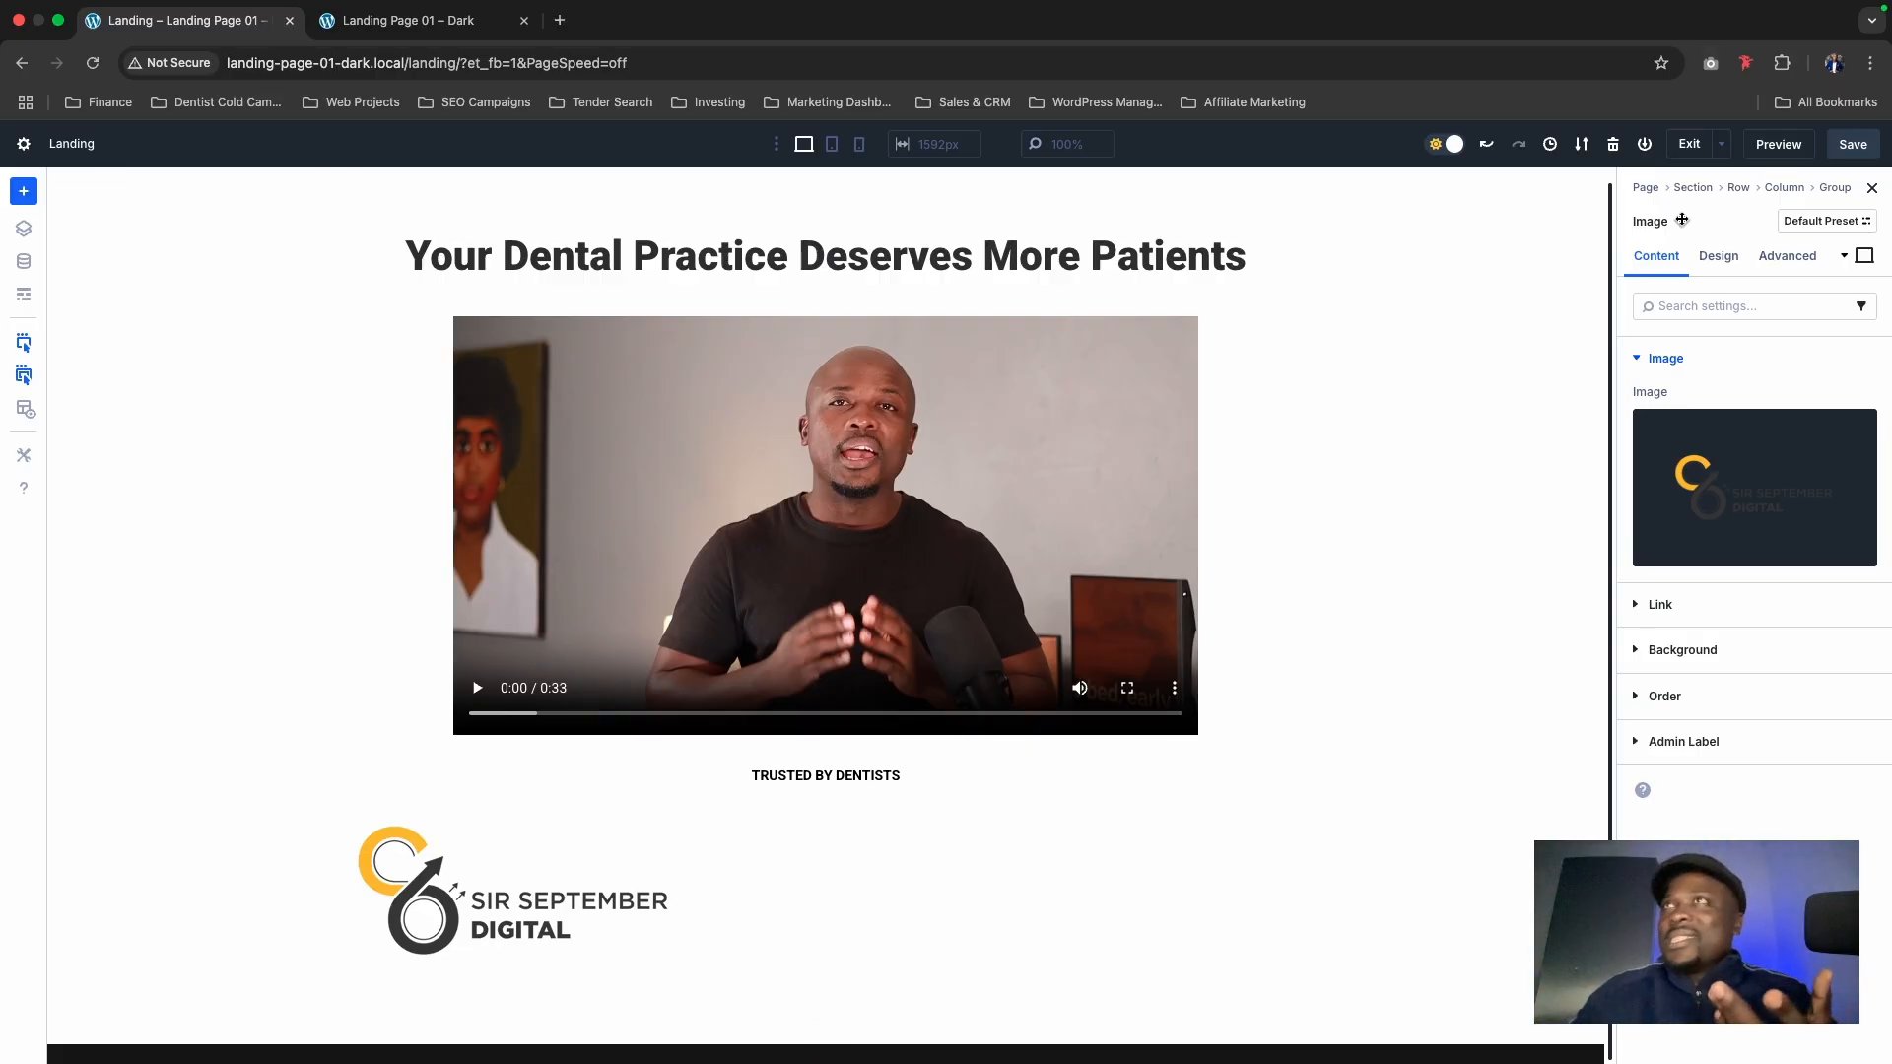
# Step: Set the logo image's max width to 142 px and save the page
pyautogui.click(1715, 257)
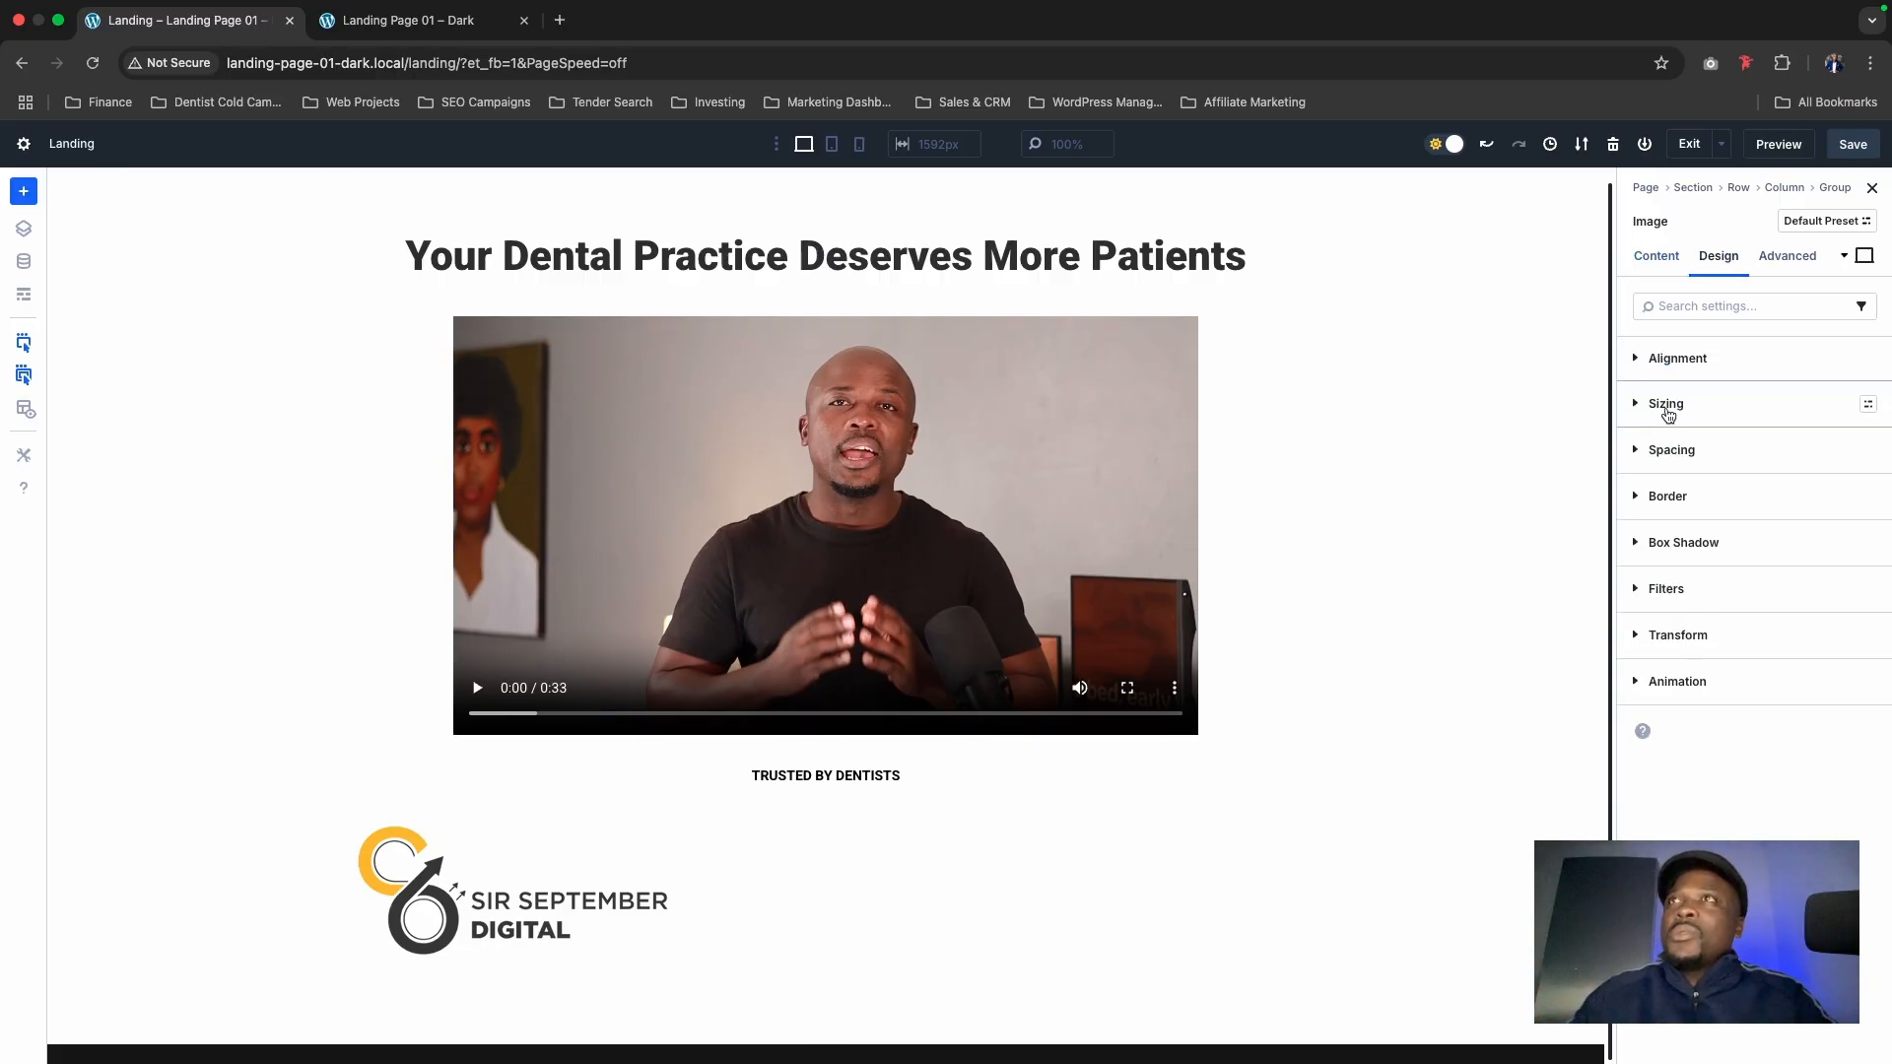
pyautogui.click(1666, 405)
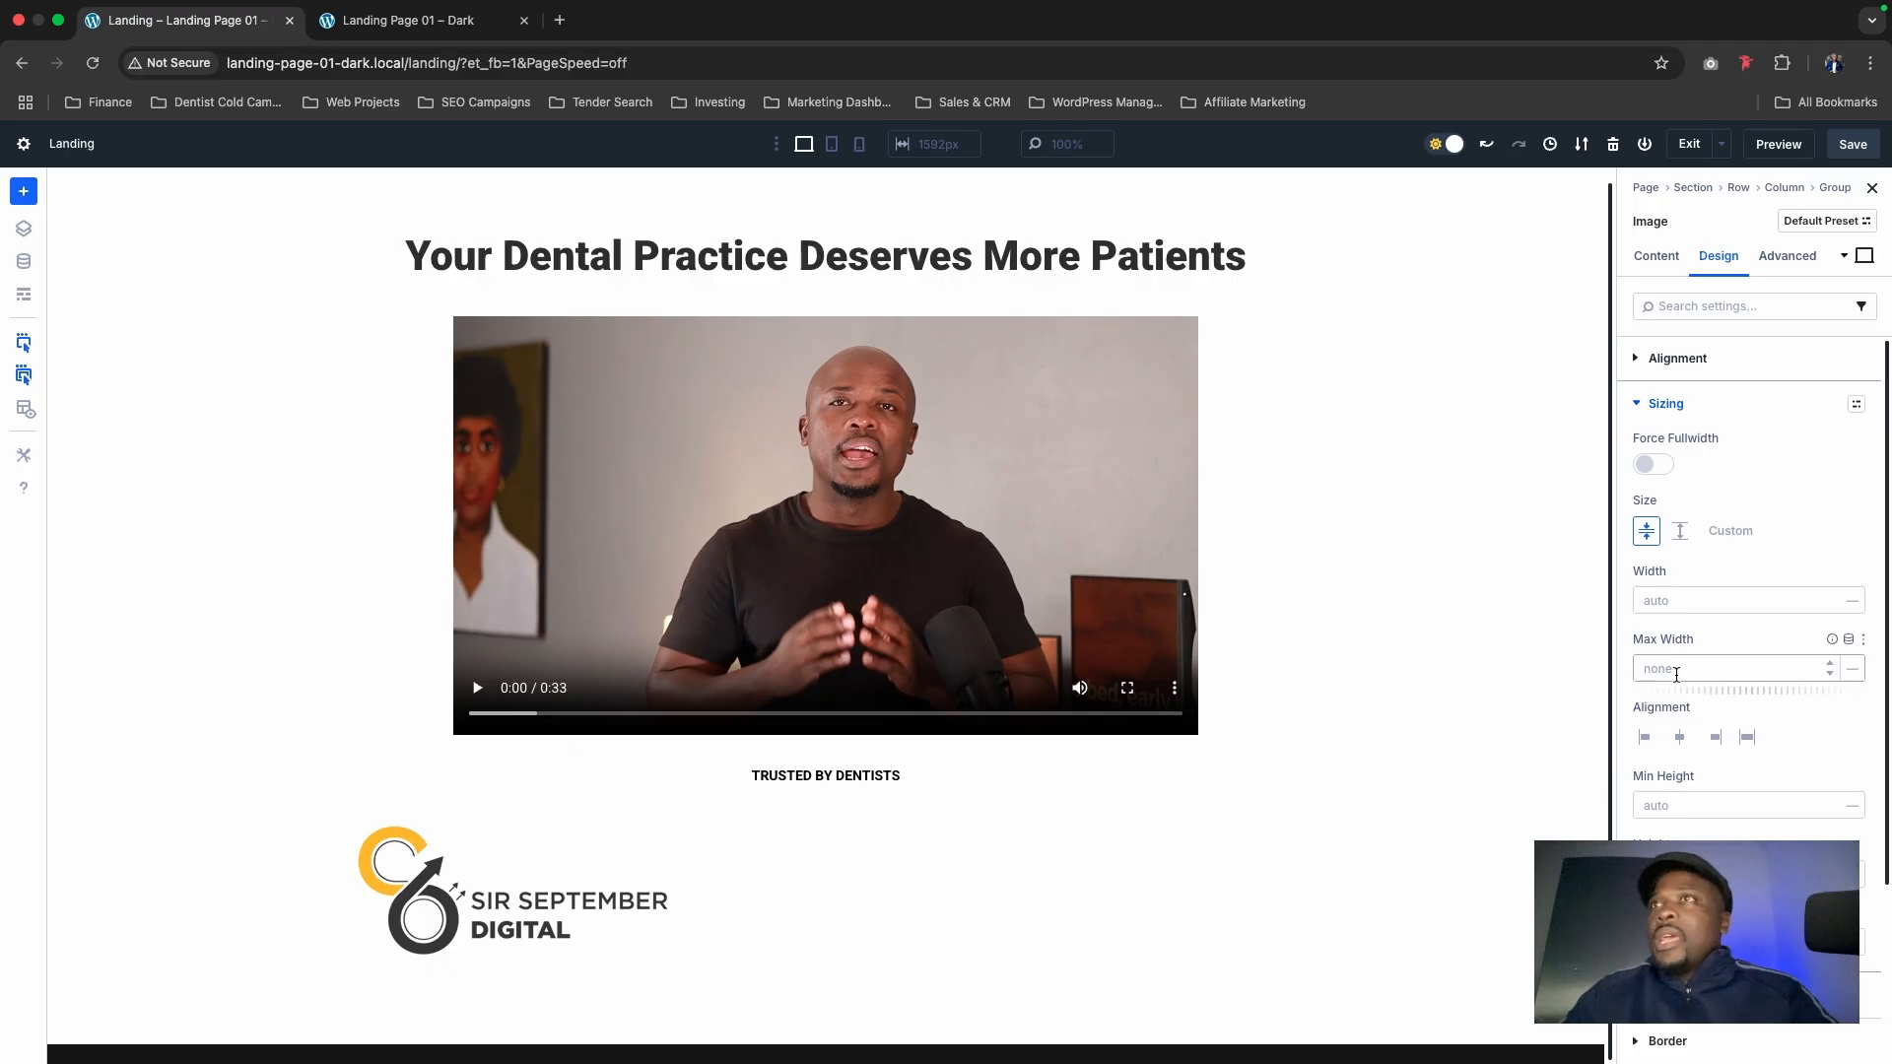
pyautogui.click(1677, 676)
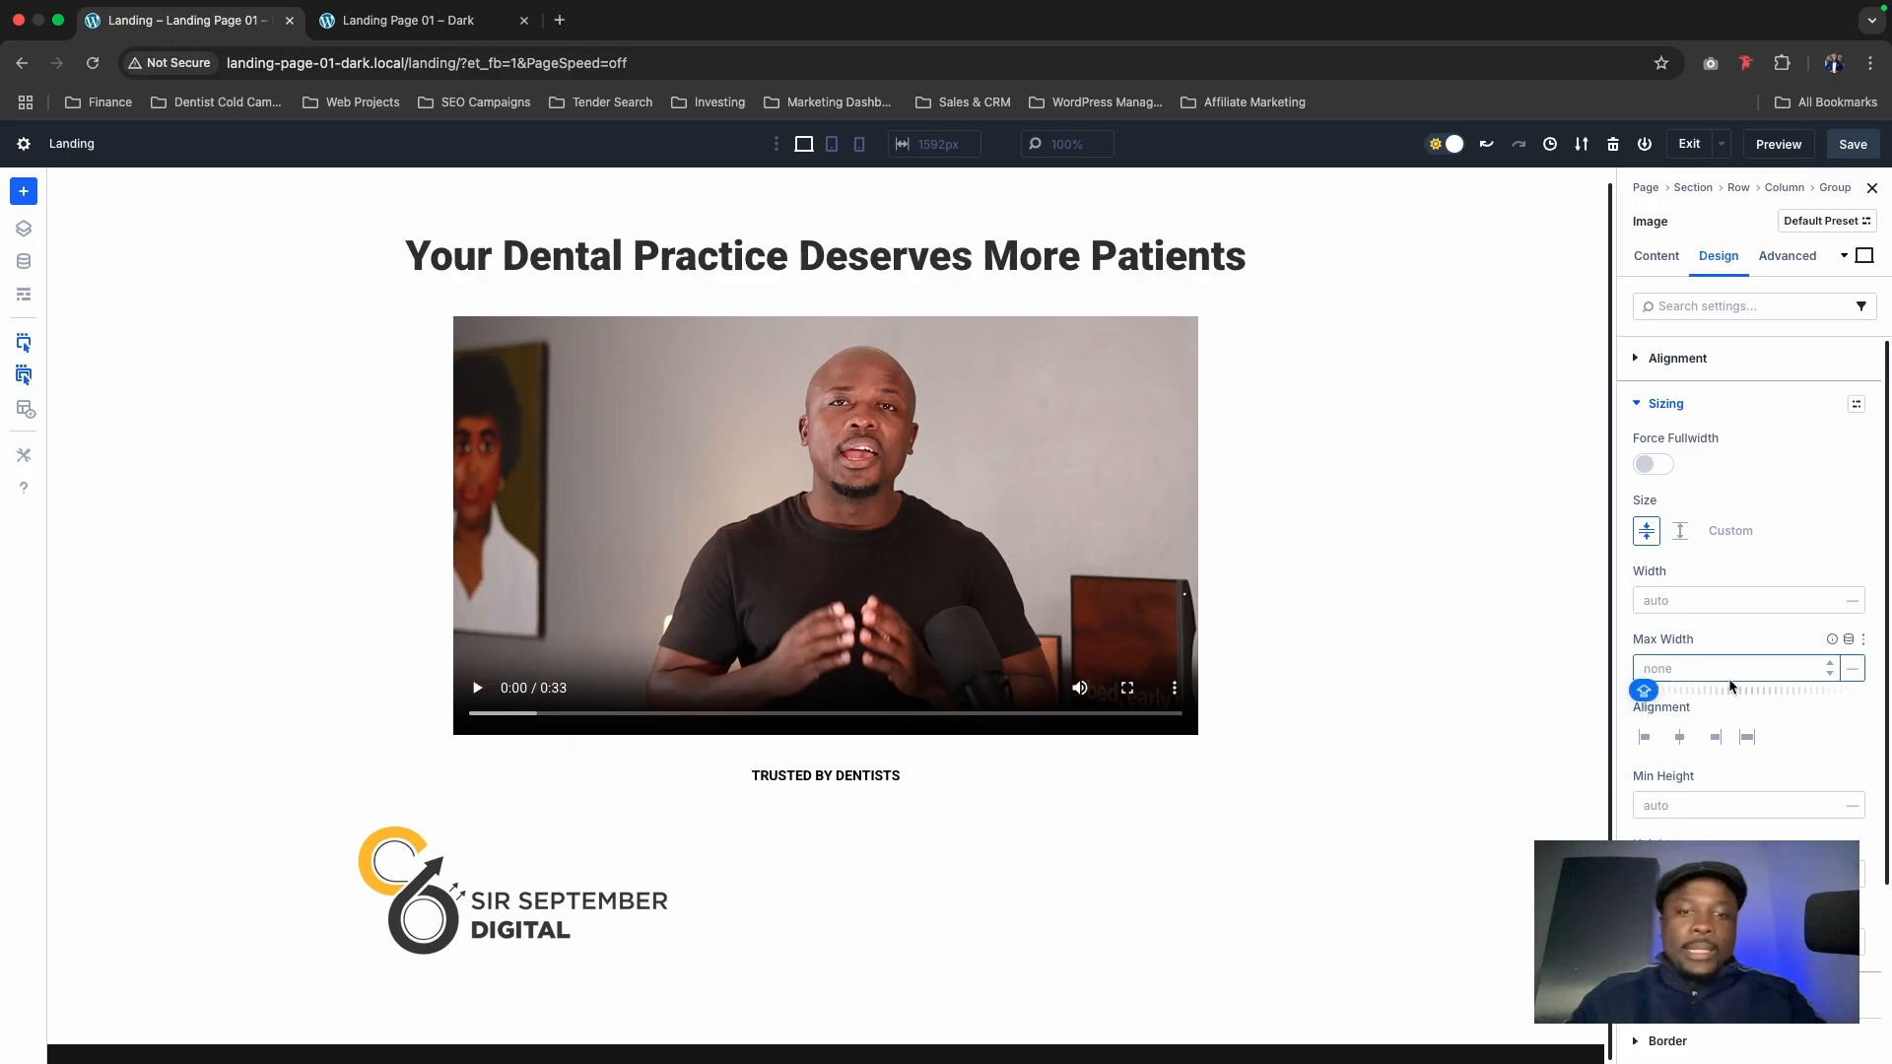
pyautogui.write('80')
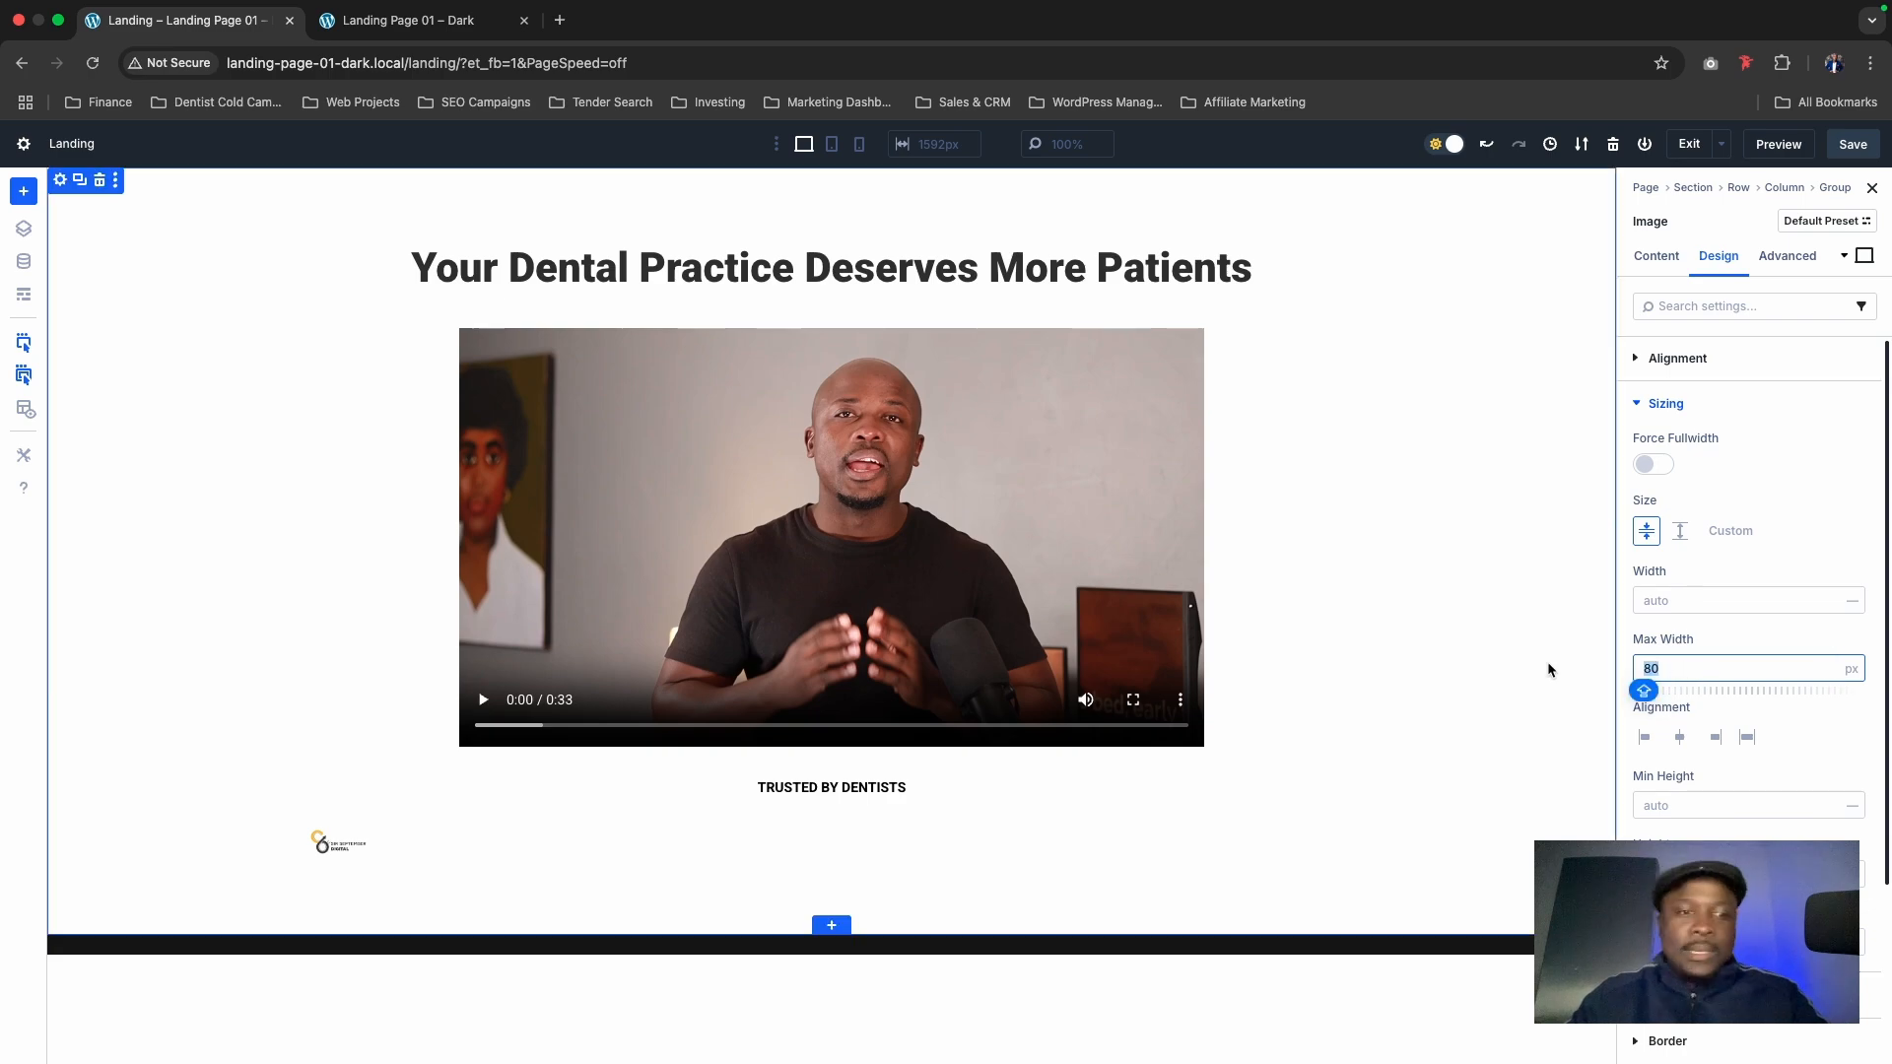
pyautogui.write('102')
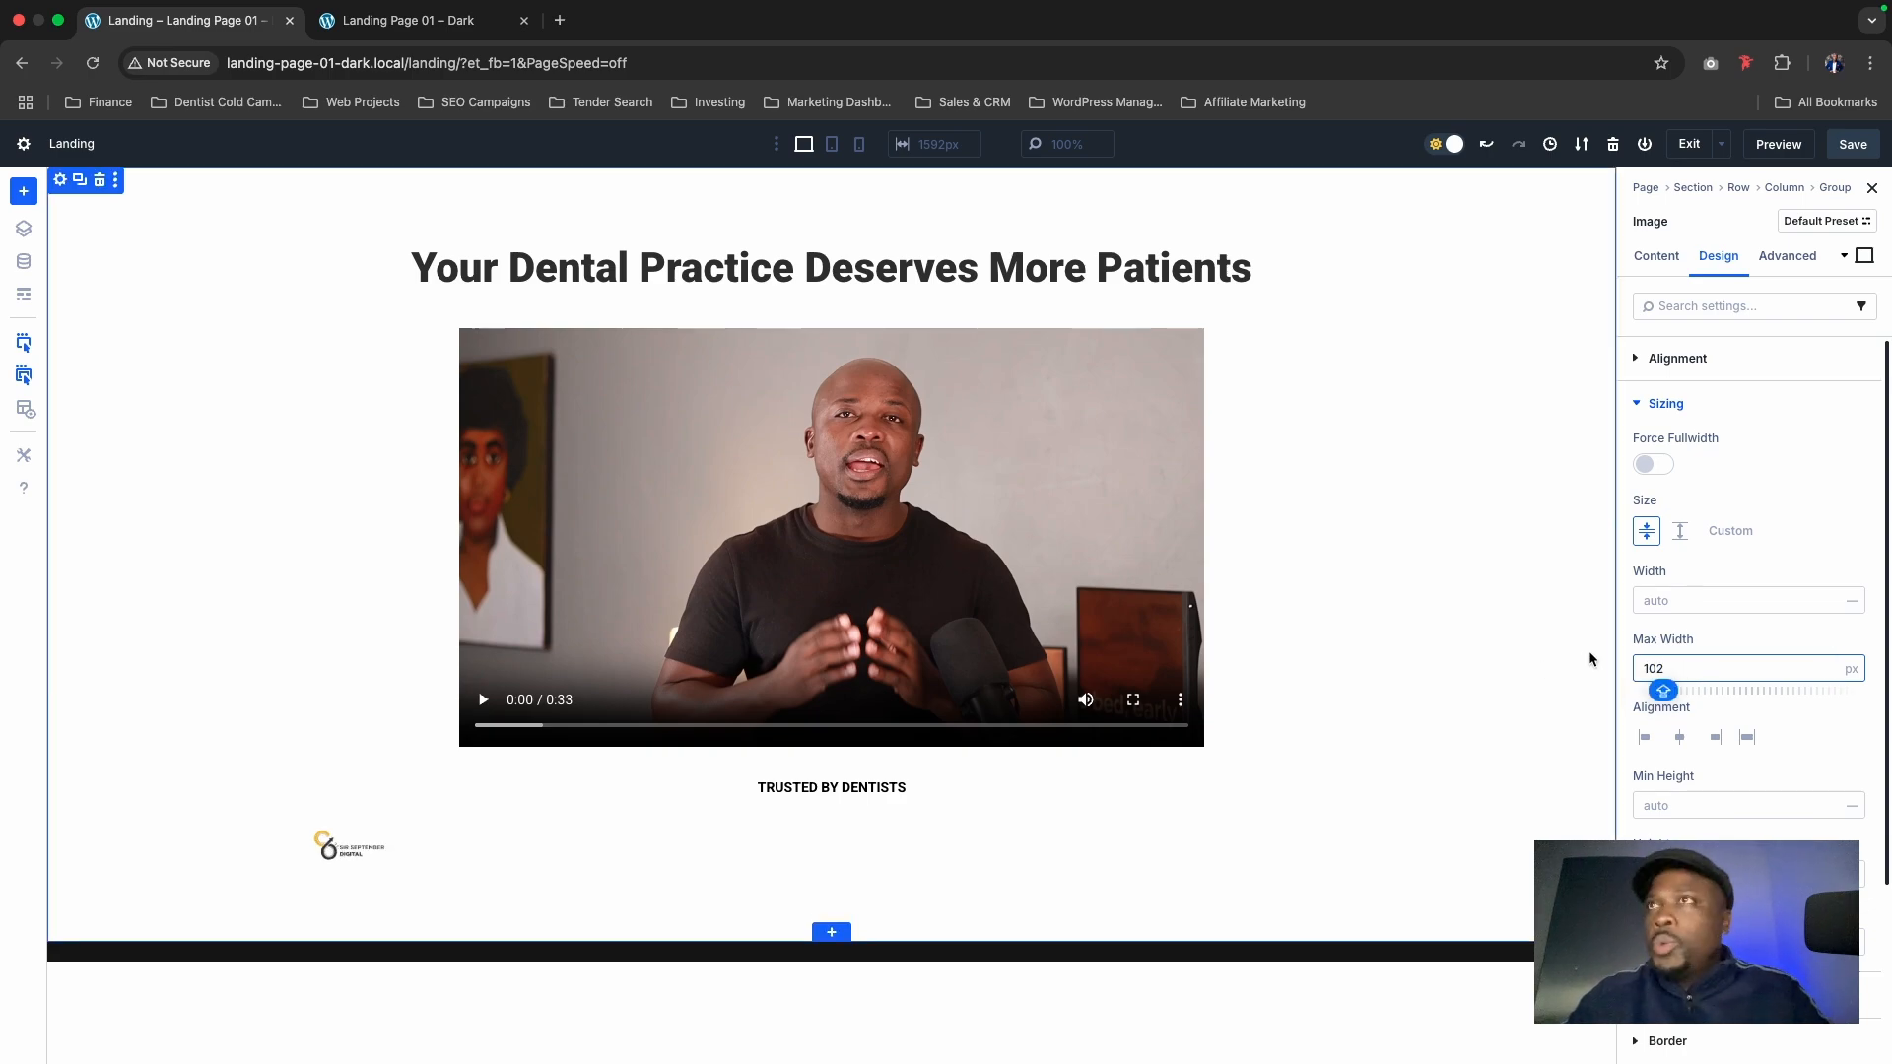
pyautogui.press('BackSpace')
pyautogui.press('BackSpace')
pyautogui.write('42')
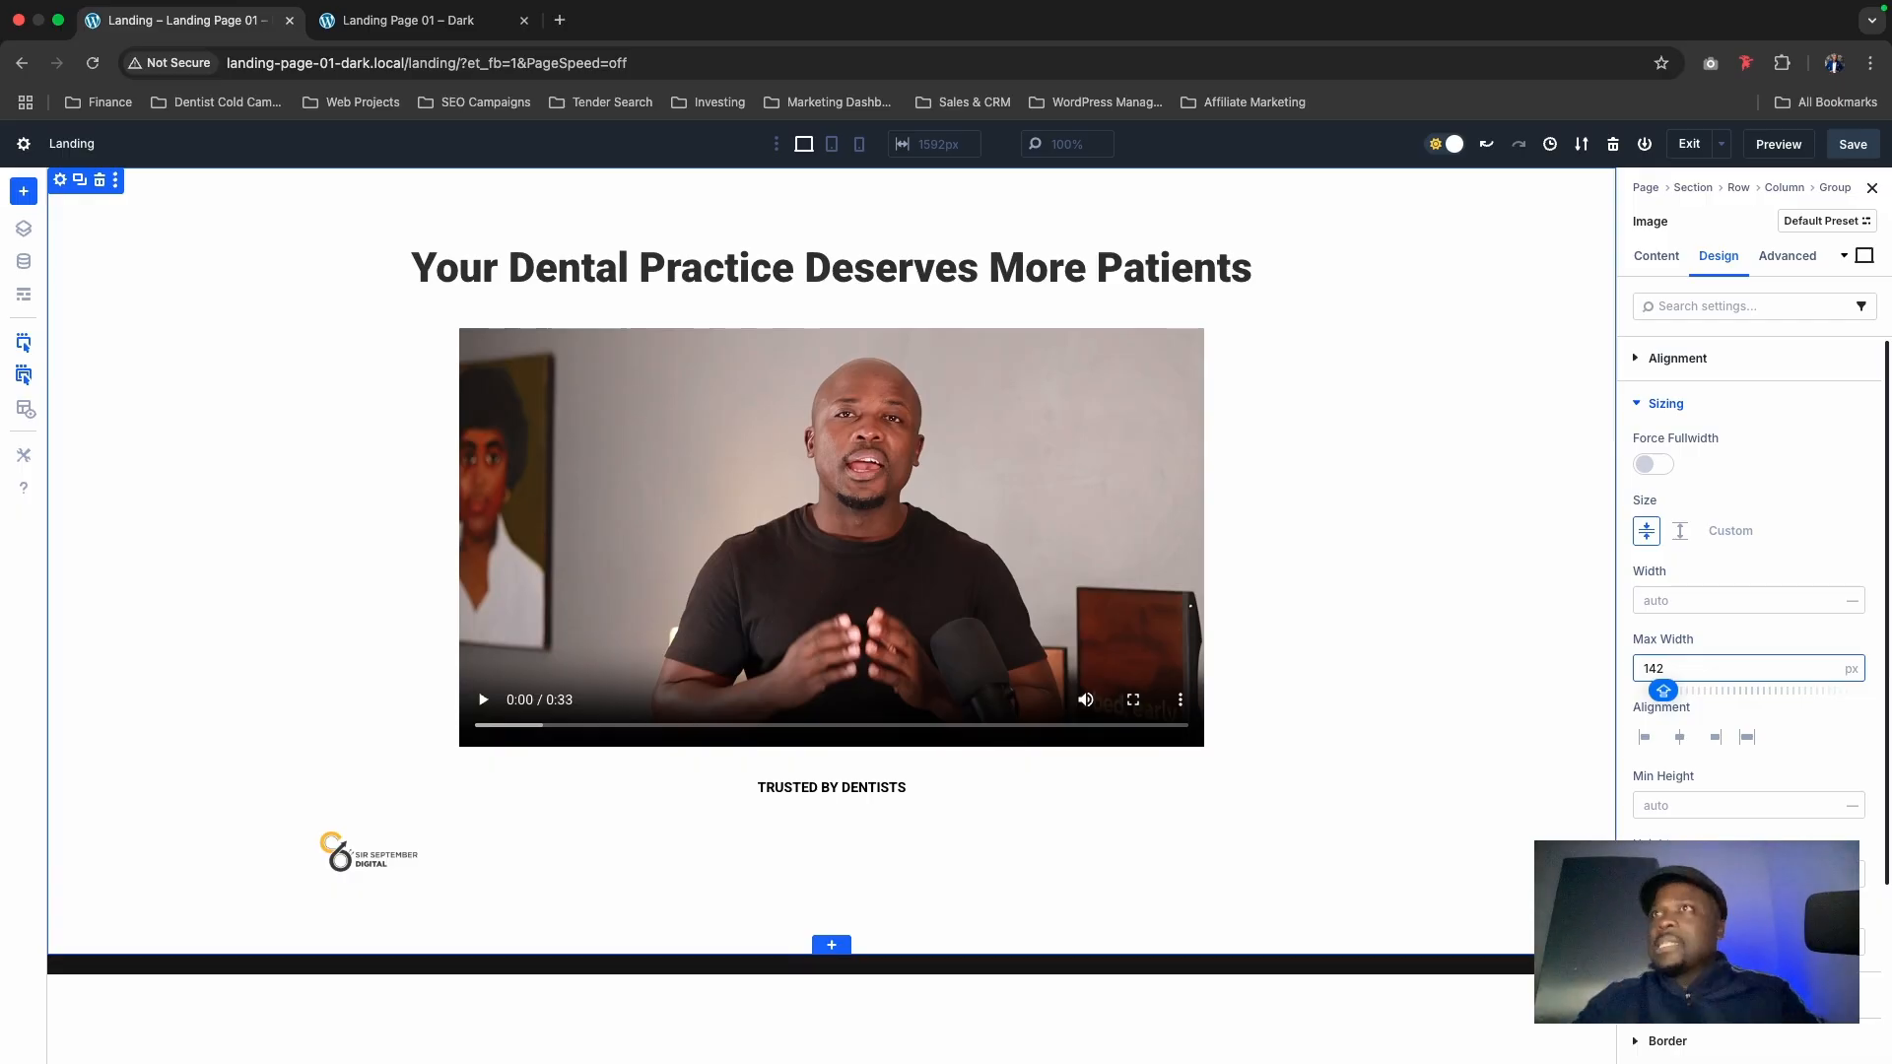
pyautogui.click(1849, 147)
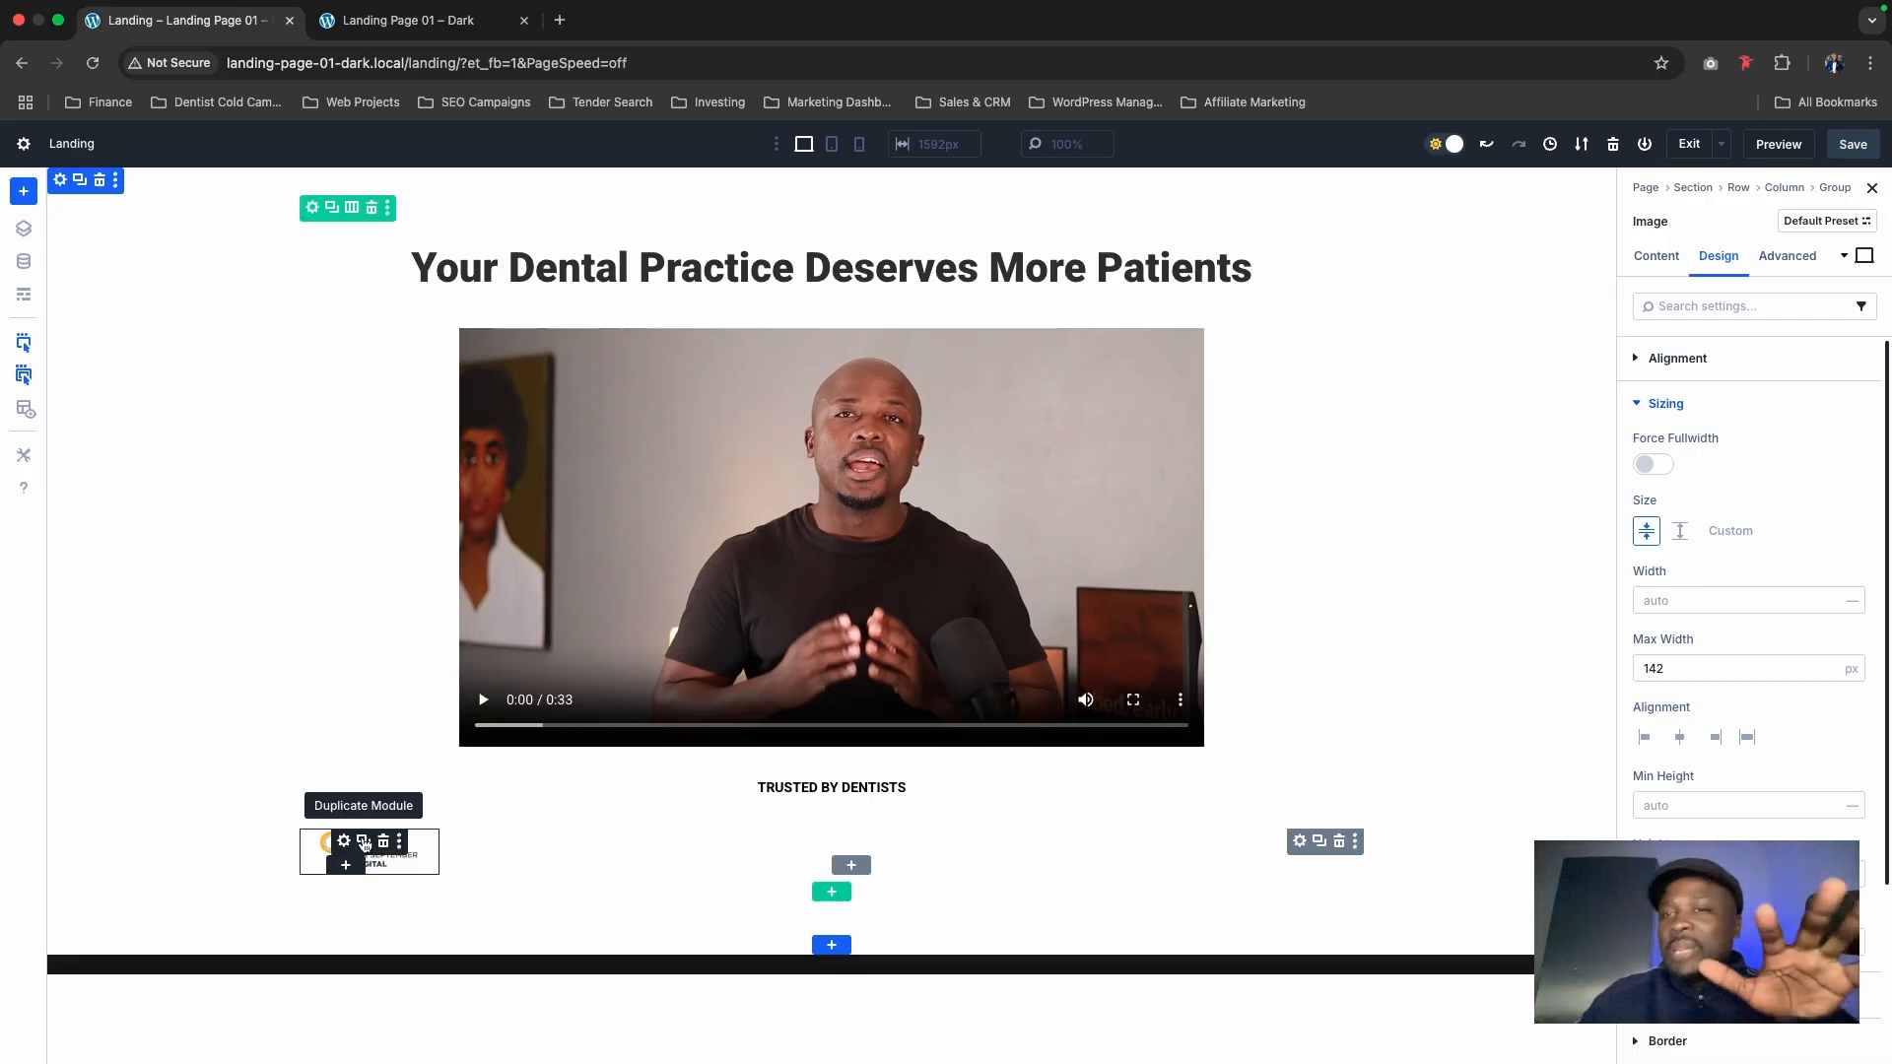
# Step: Duplicate the logo image three times within its group
pyautogui.click(364, 844)
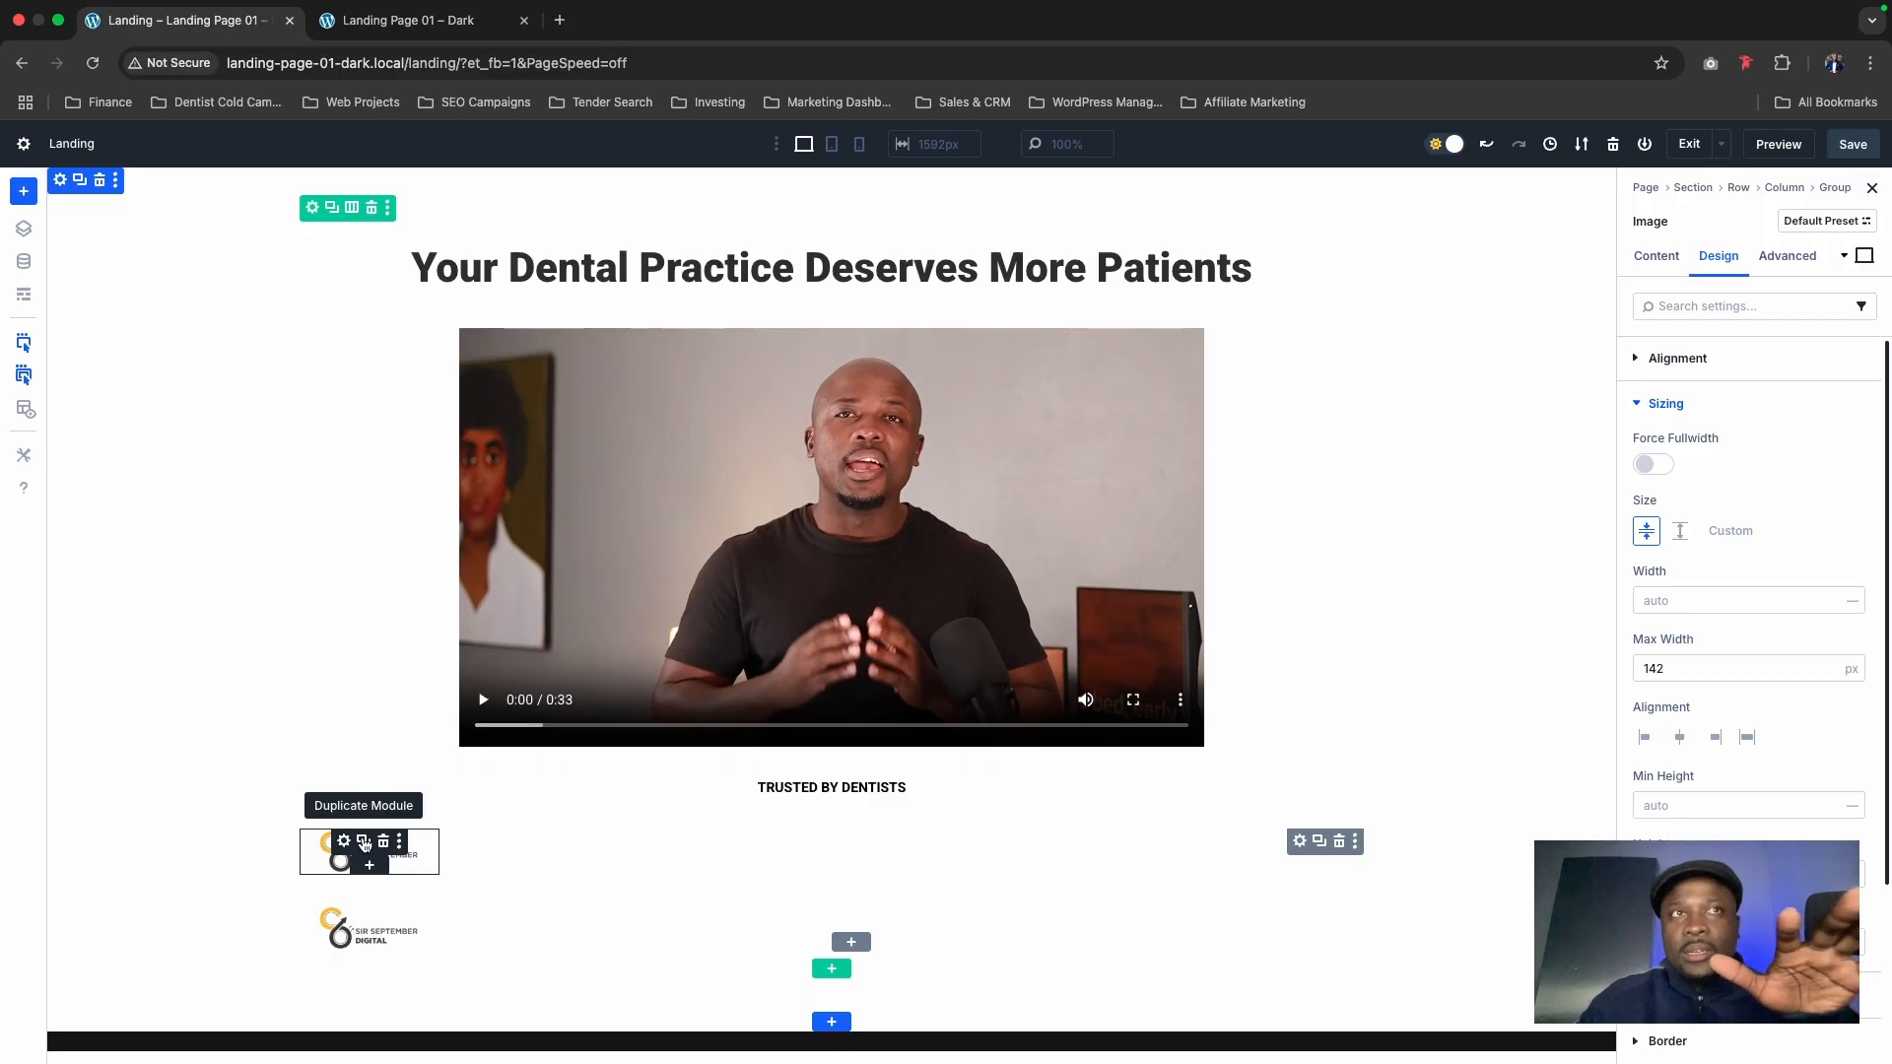
pyautogui.click(364, 845)
pyautogui.click(364, 845)
# Step: Set the logo group's layout direction to Row and save the page
pyautogui.scroll(-3, 726, 824)
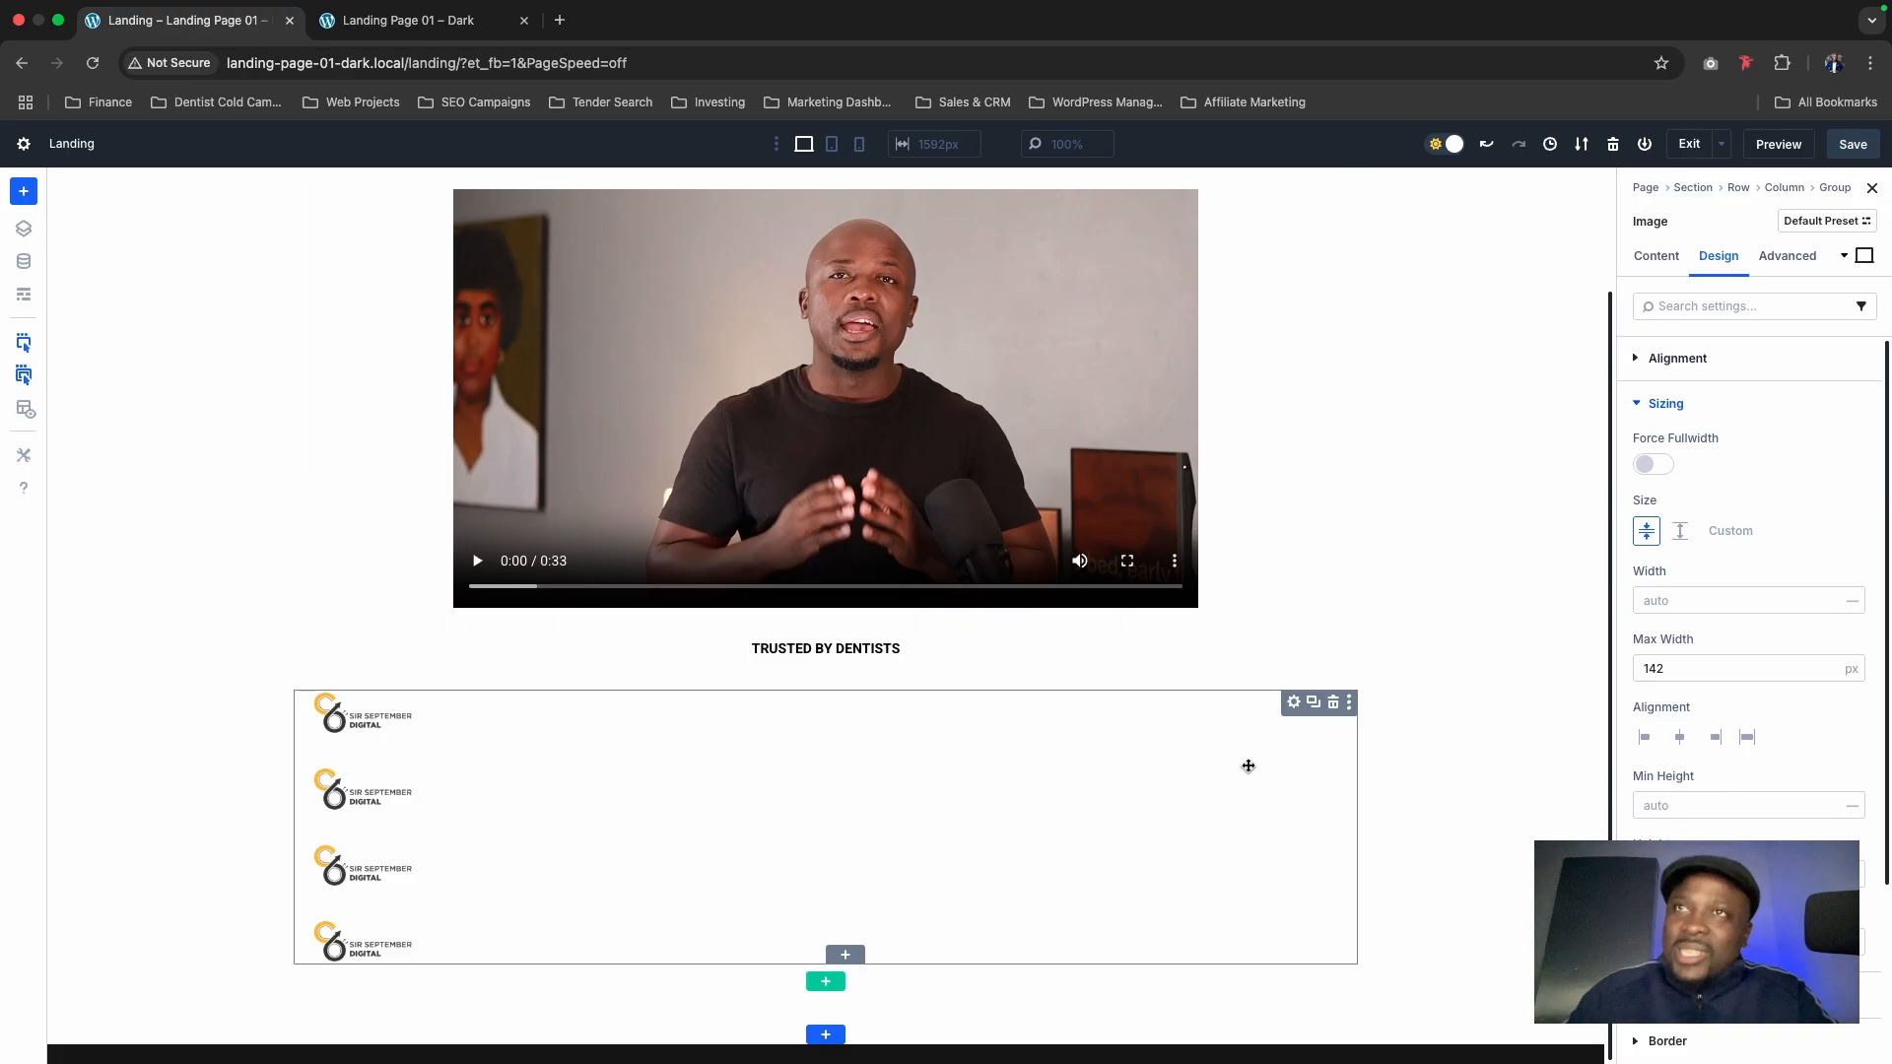
pyautogui.click(1212, 764)
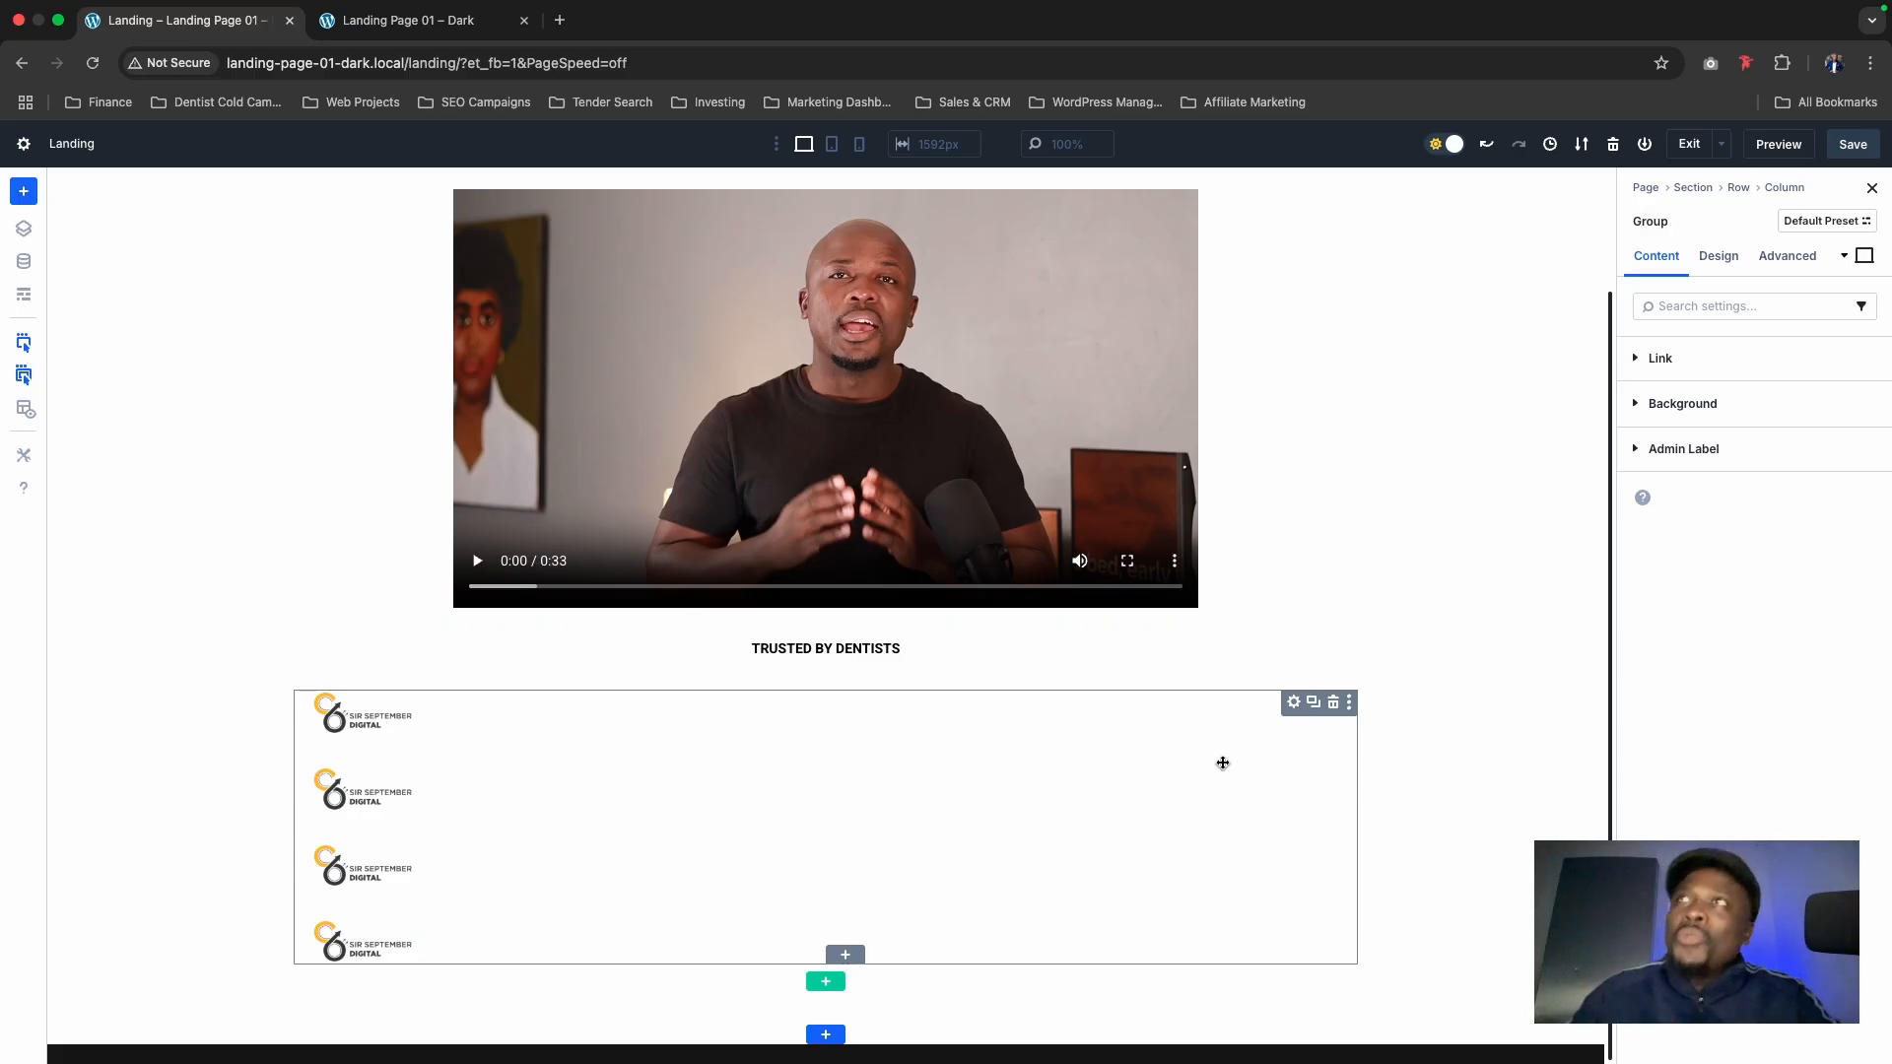
pyautogui.click(1720, 261)
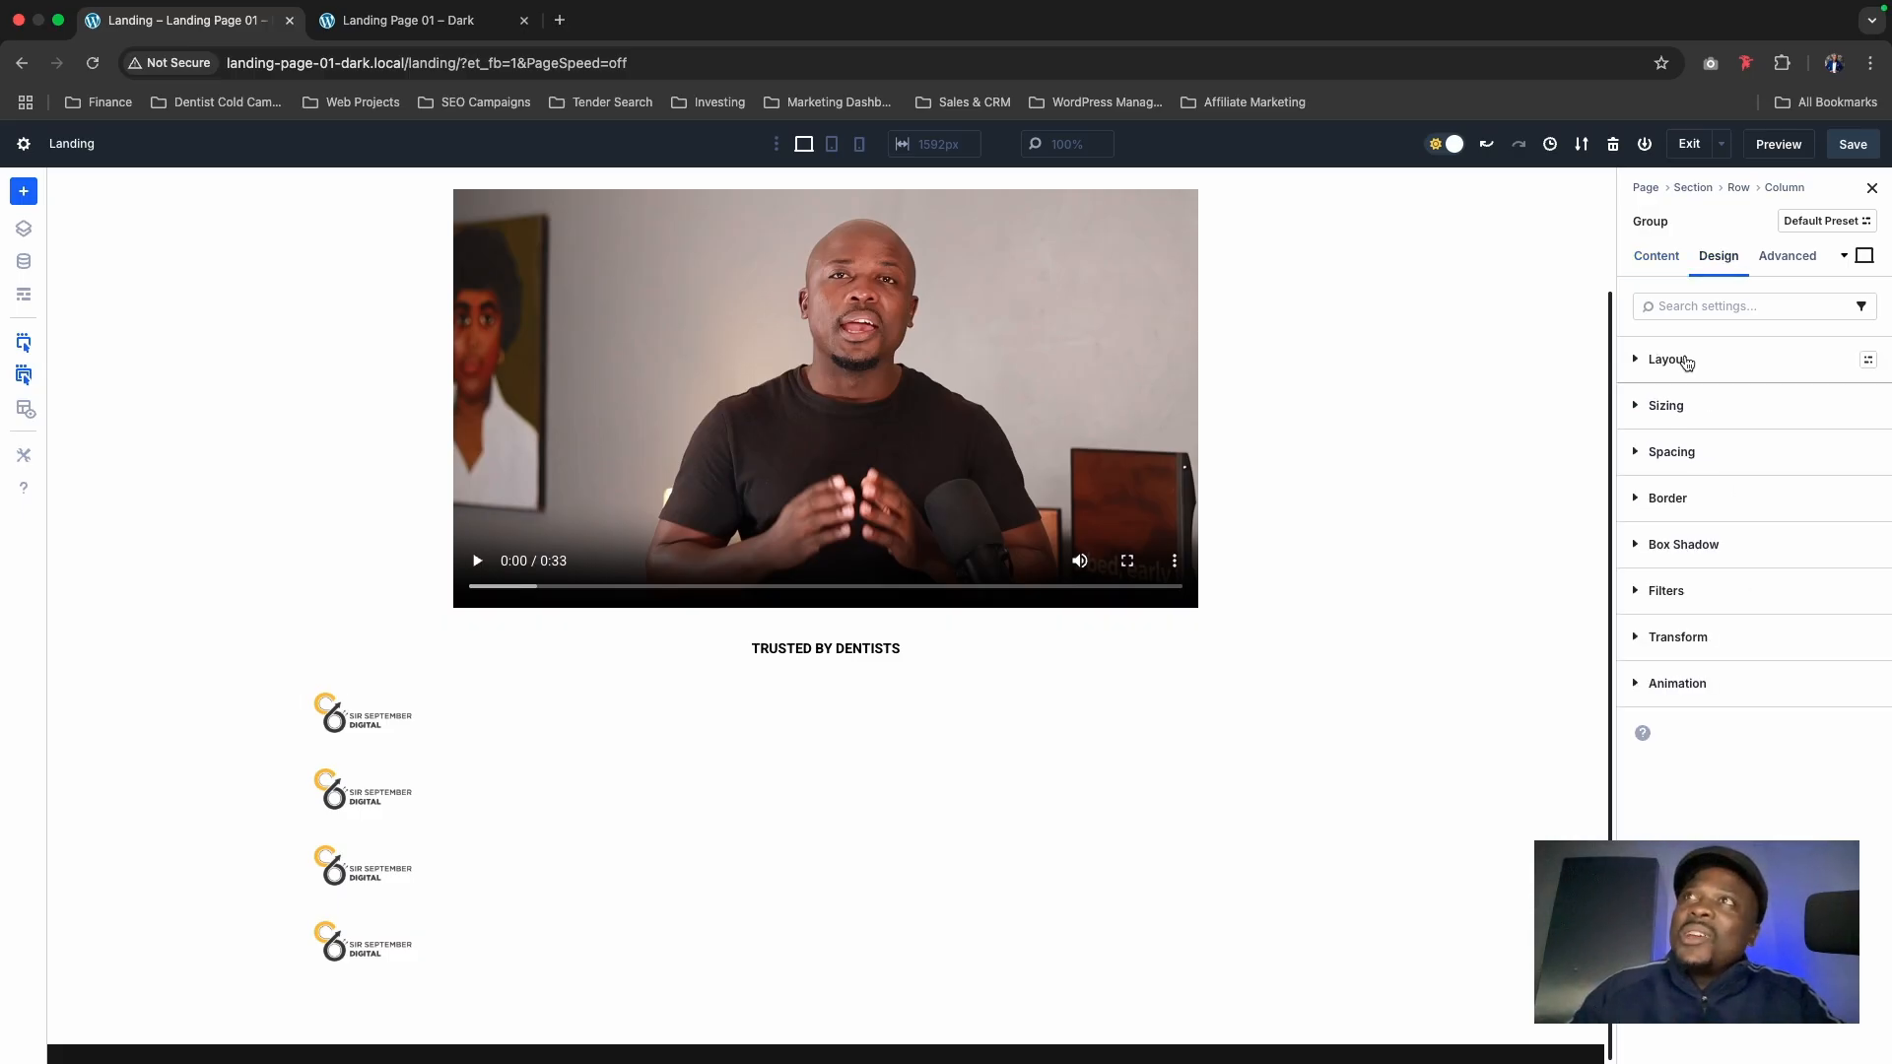
pyautogui.click(1683, 361)
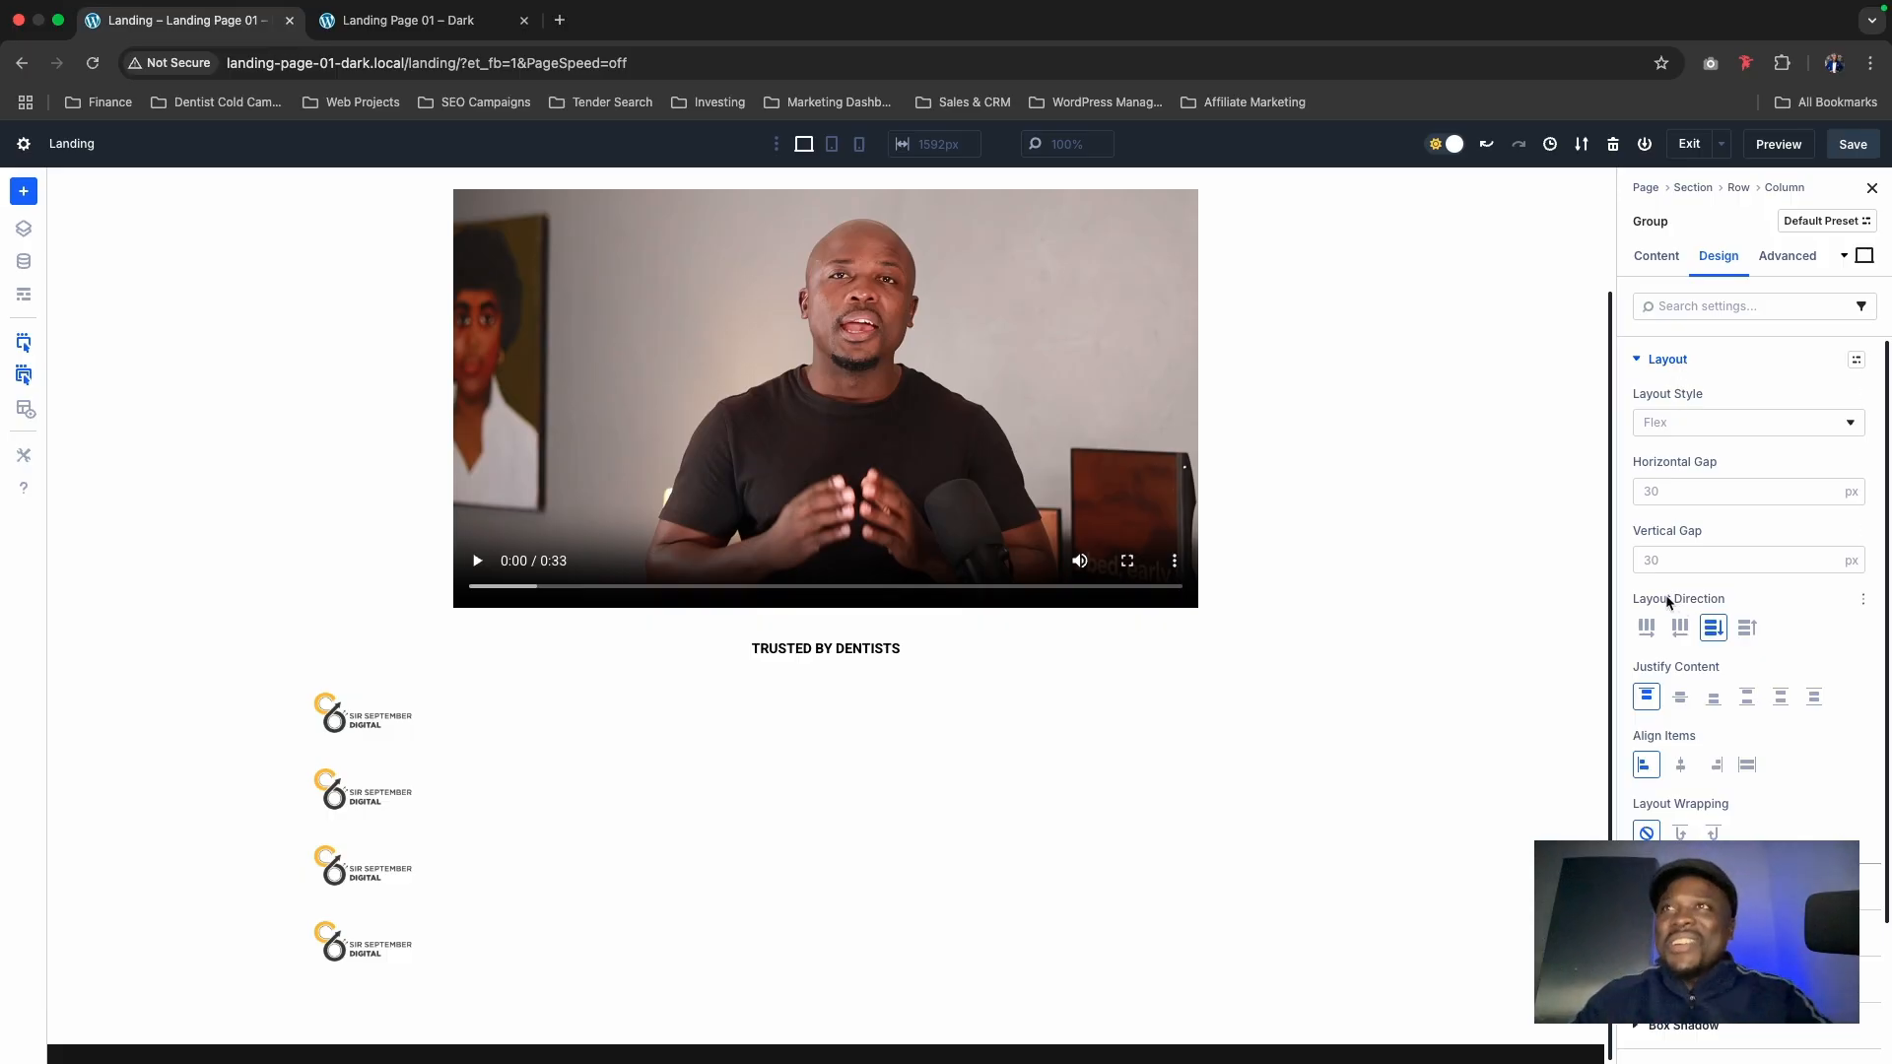
pyautogui.click(1646, 628)
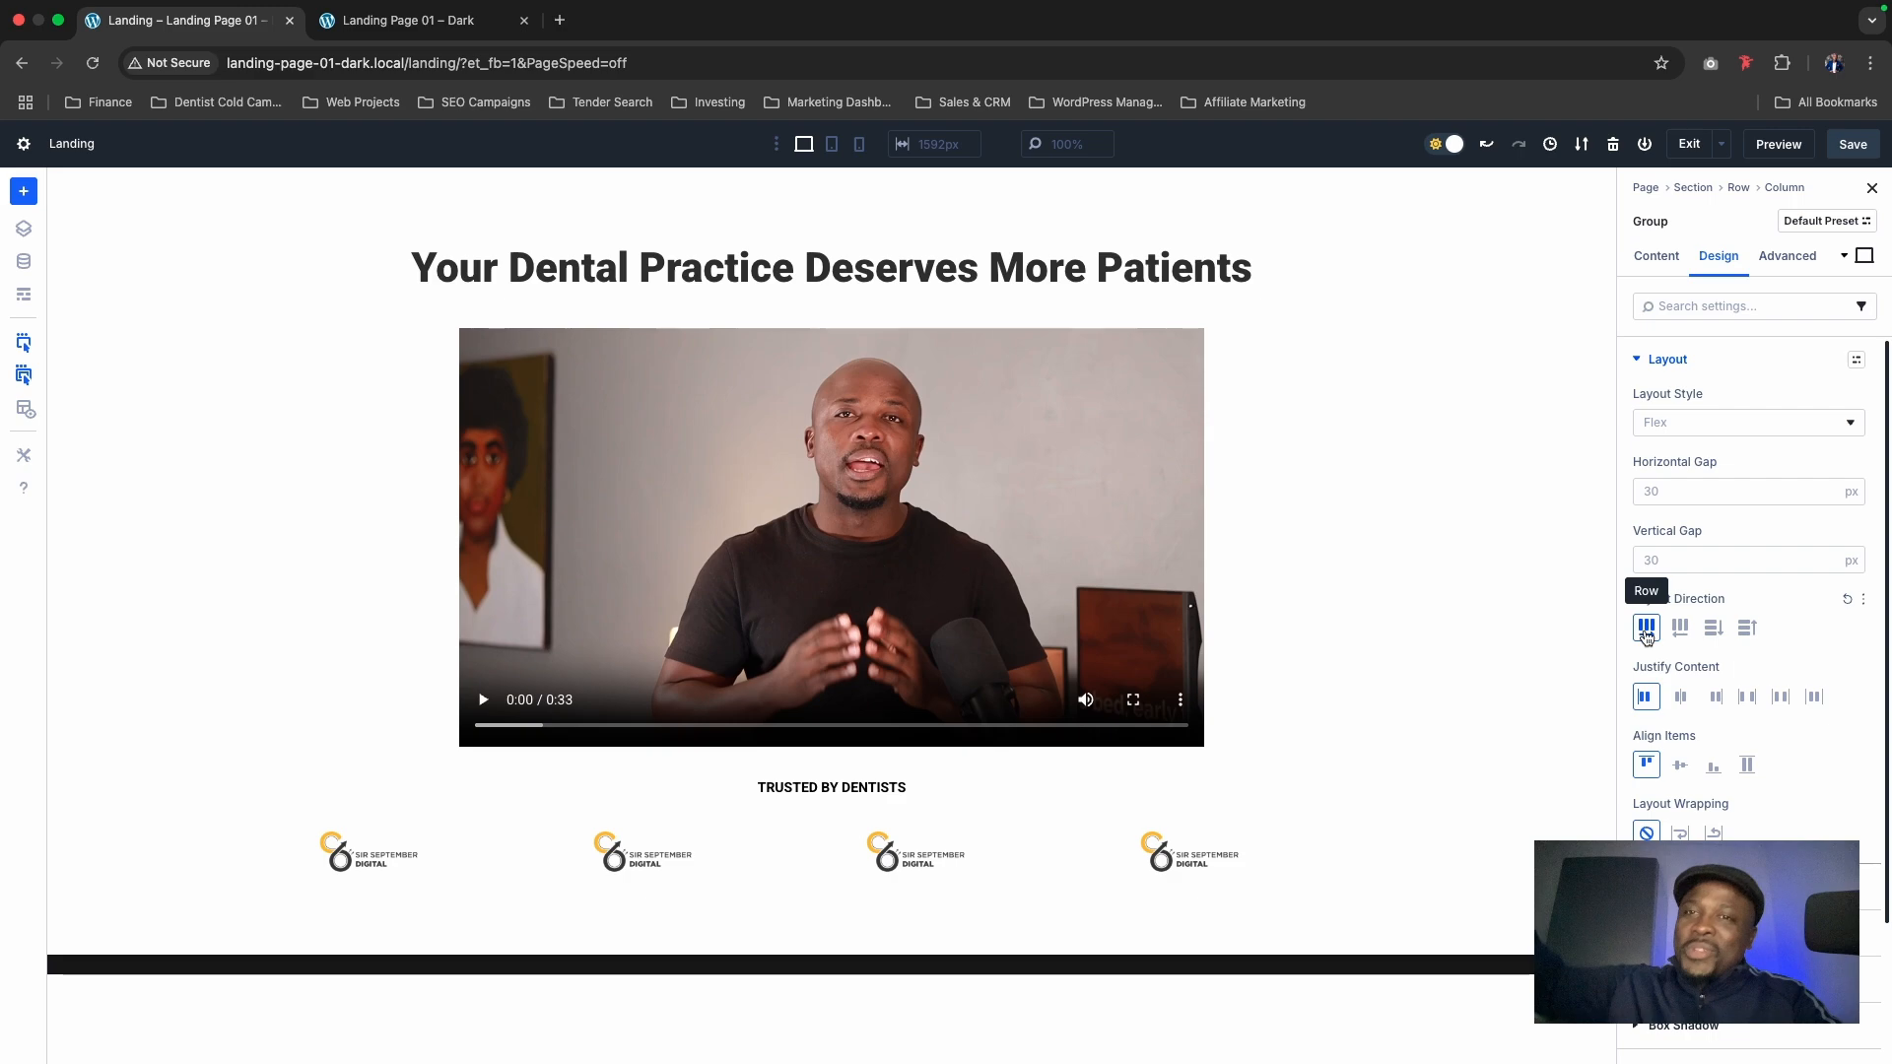
pyautogui.click(1853, 144)
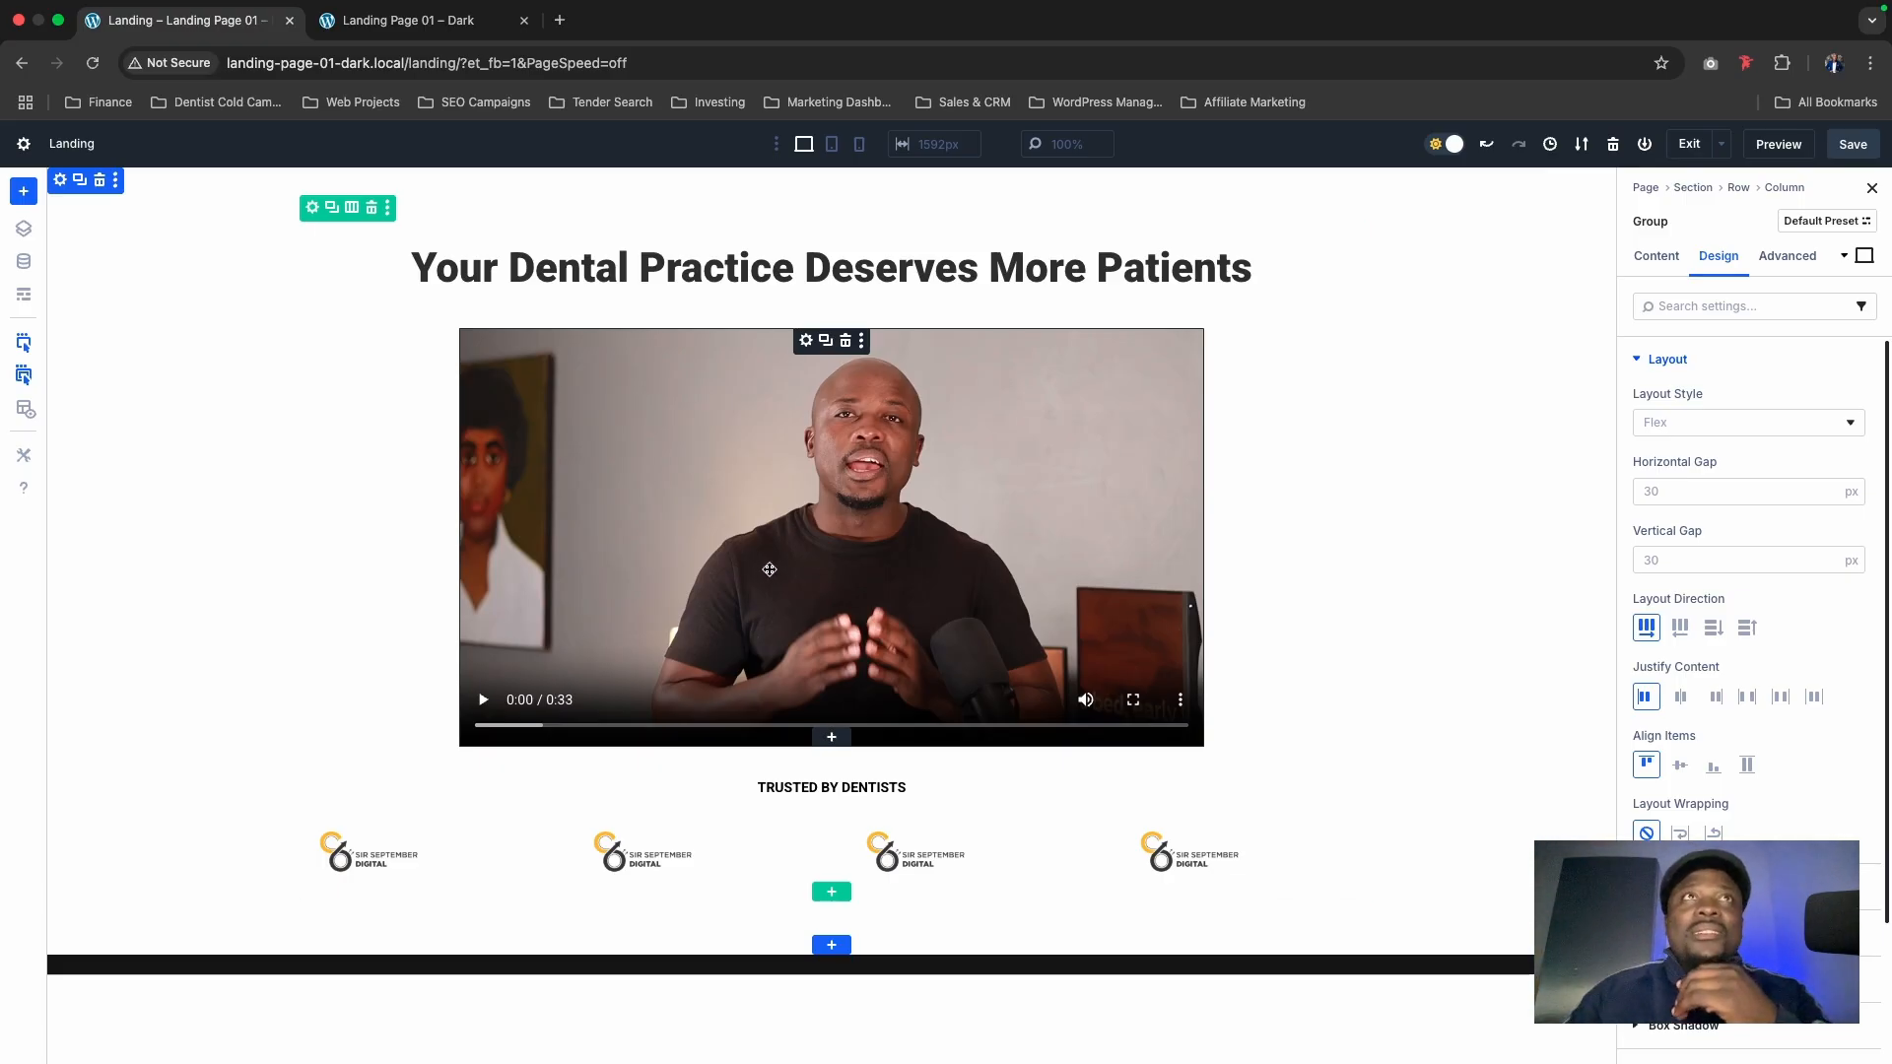
pyautogui.click(1856, 153)
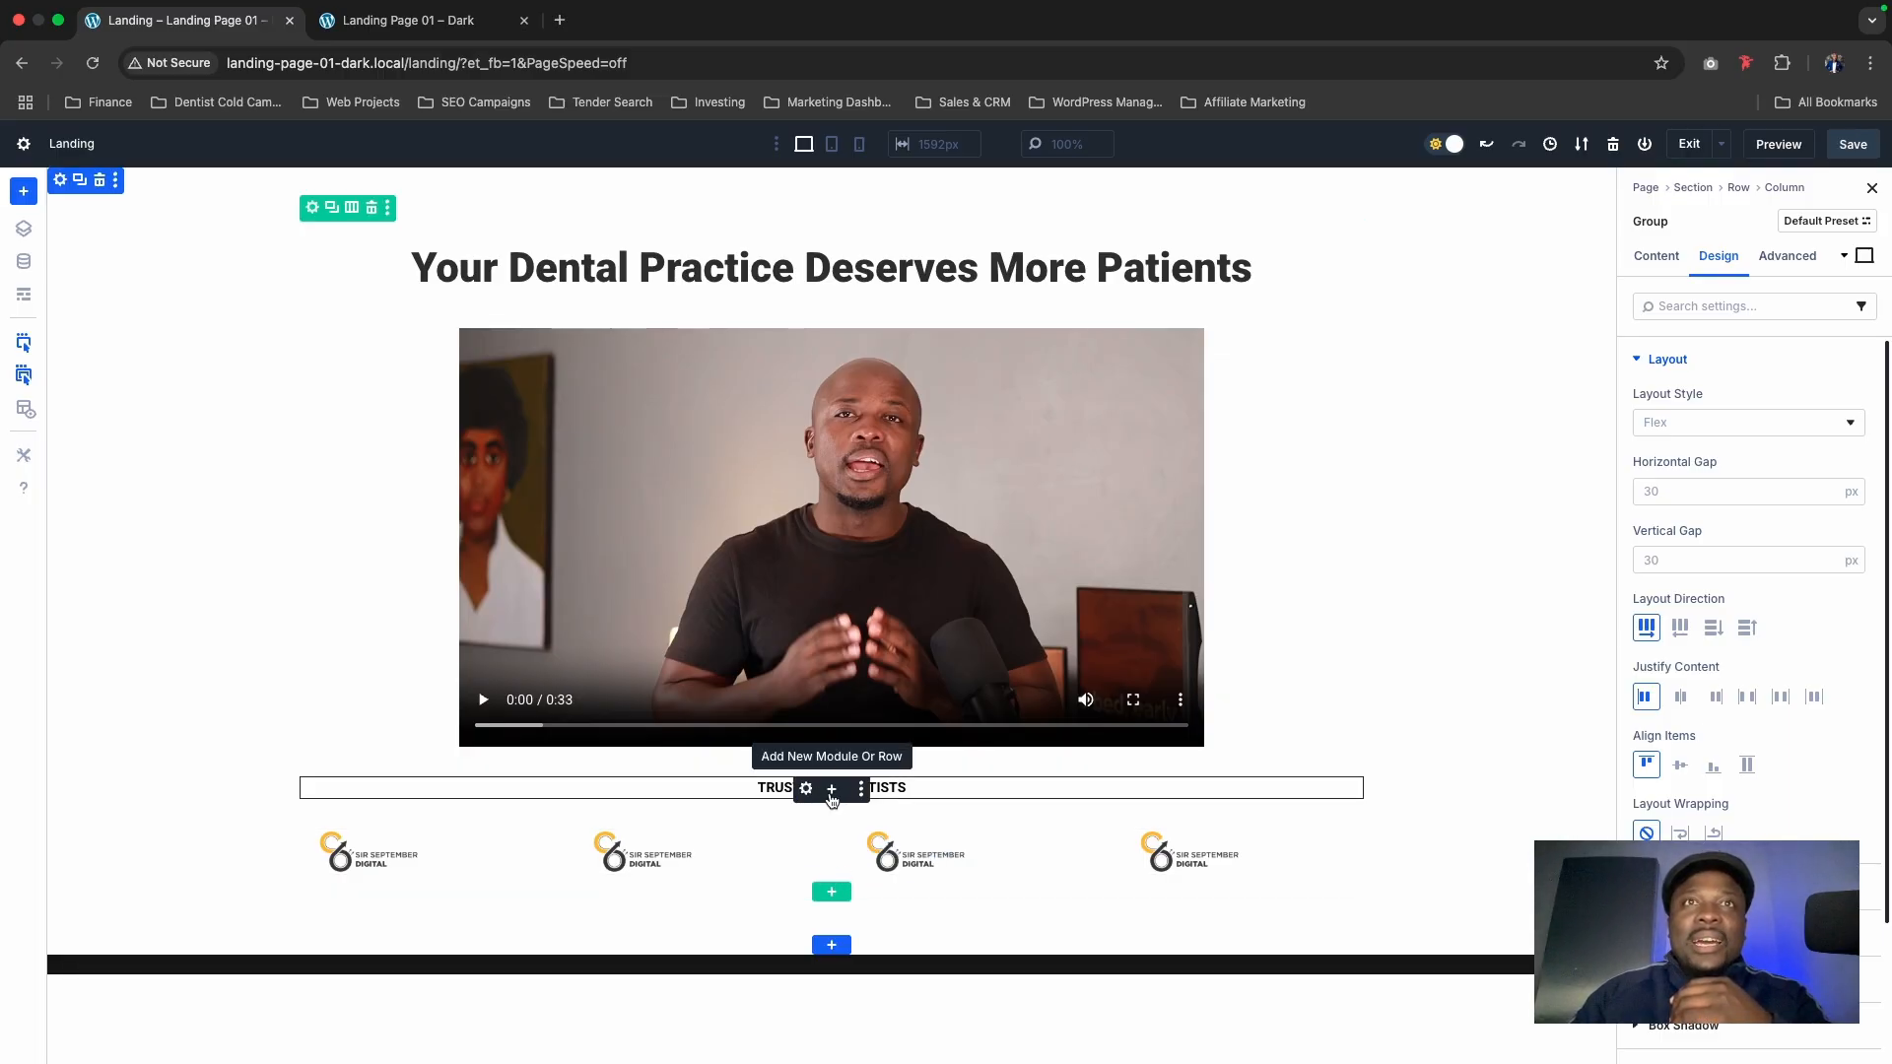
pyautogui.click(831, 790)
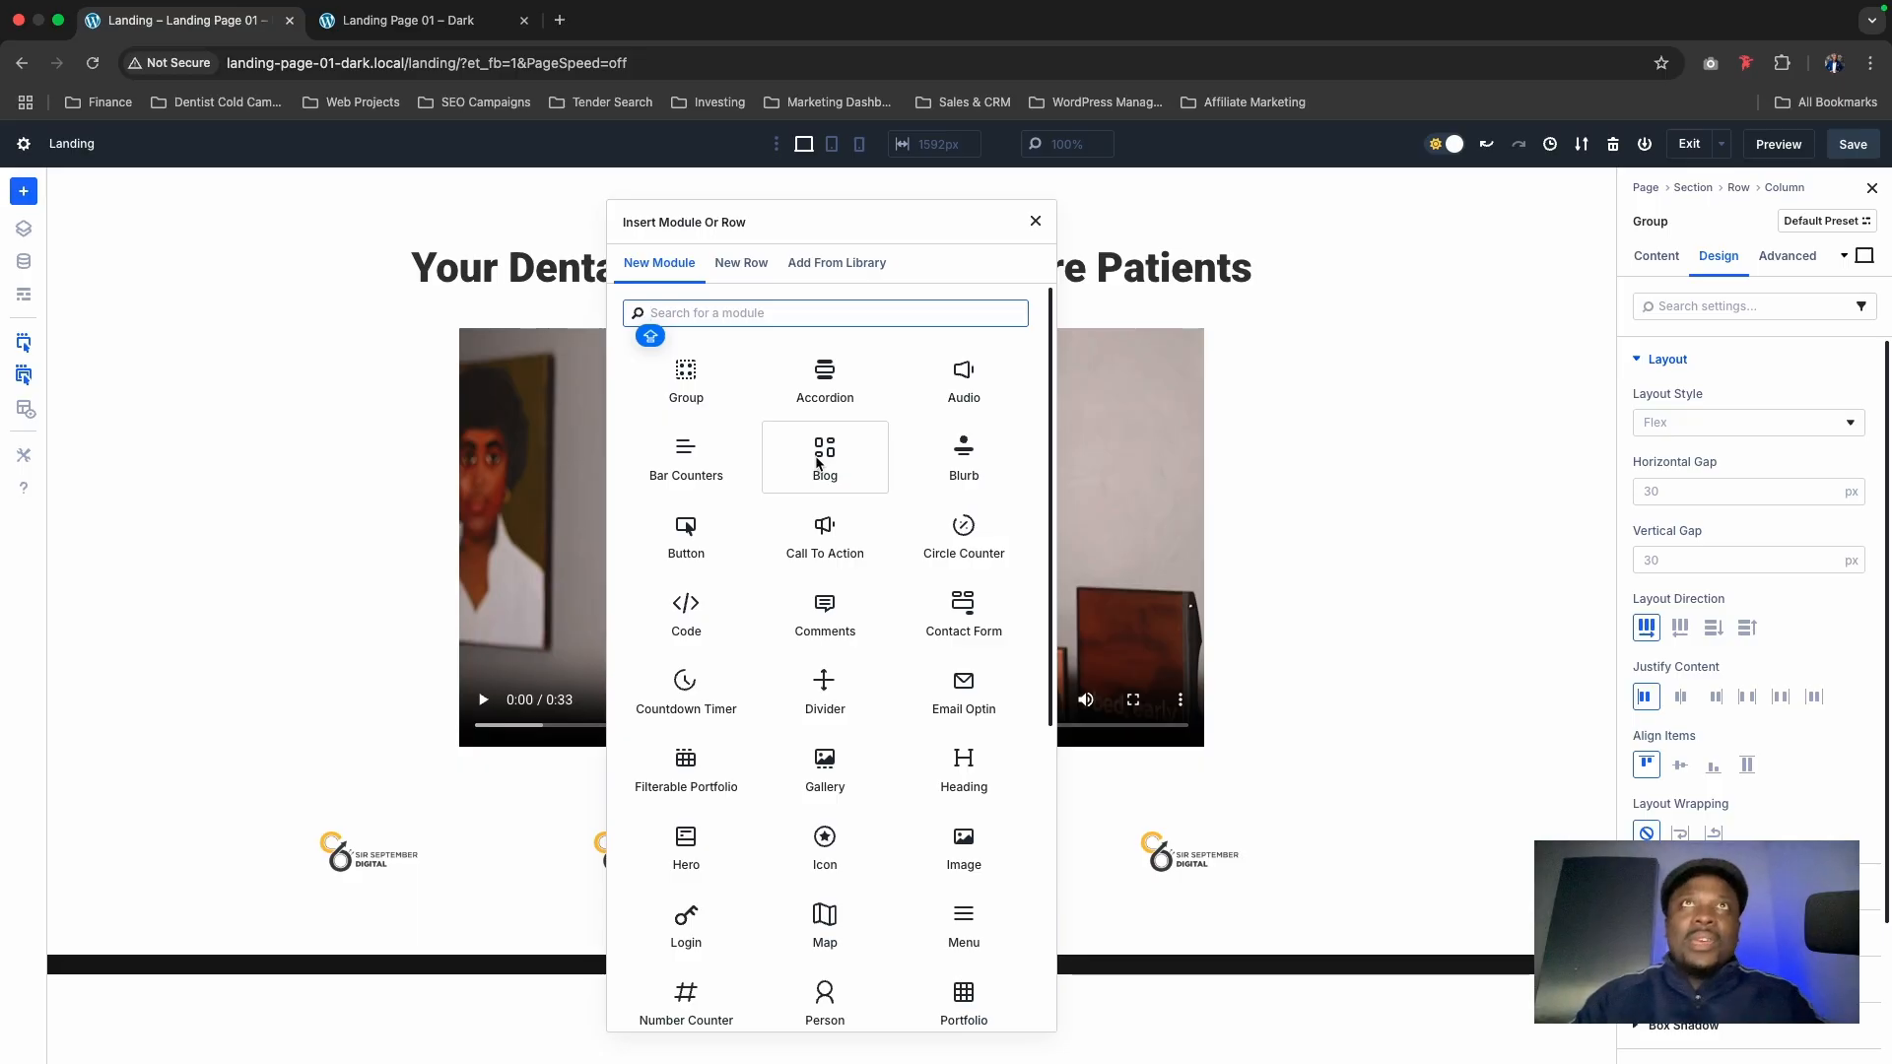
pyautogui.click(835, 264)
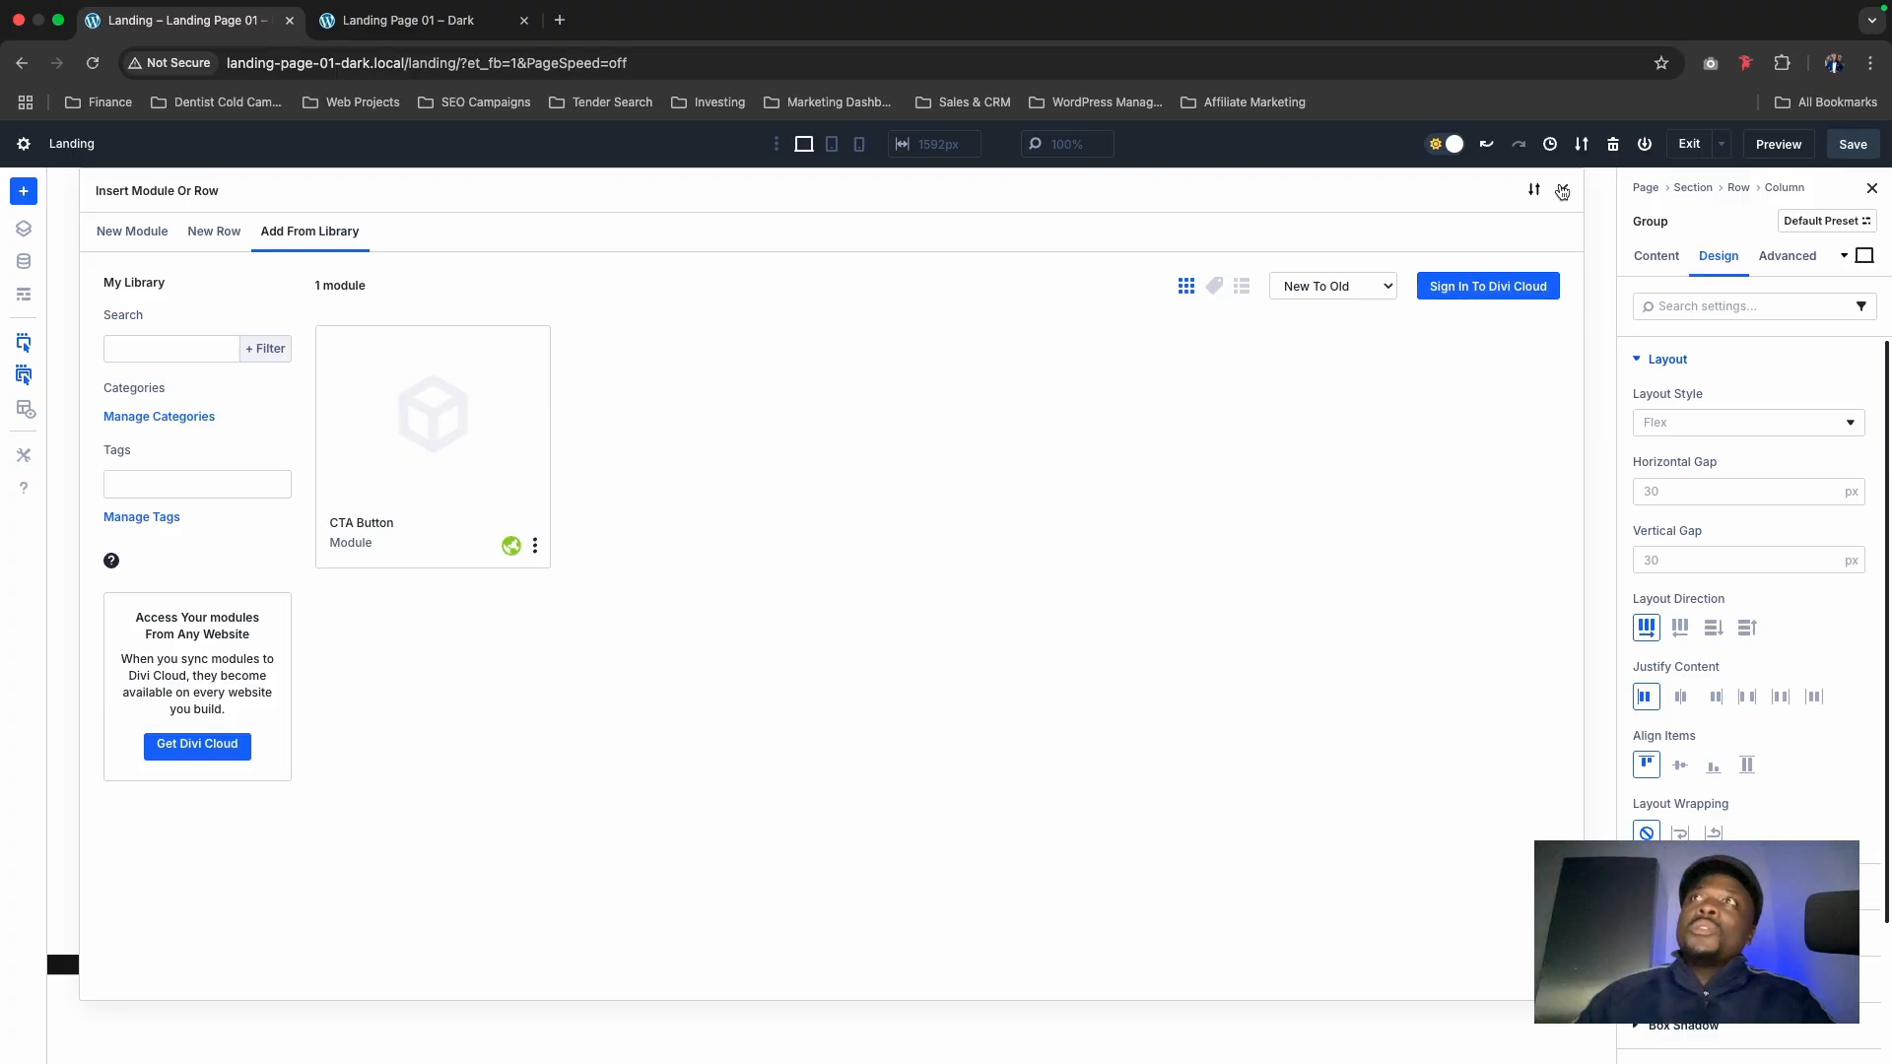
pyautogui.click(1563, 189)
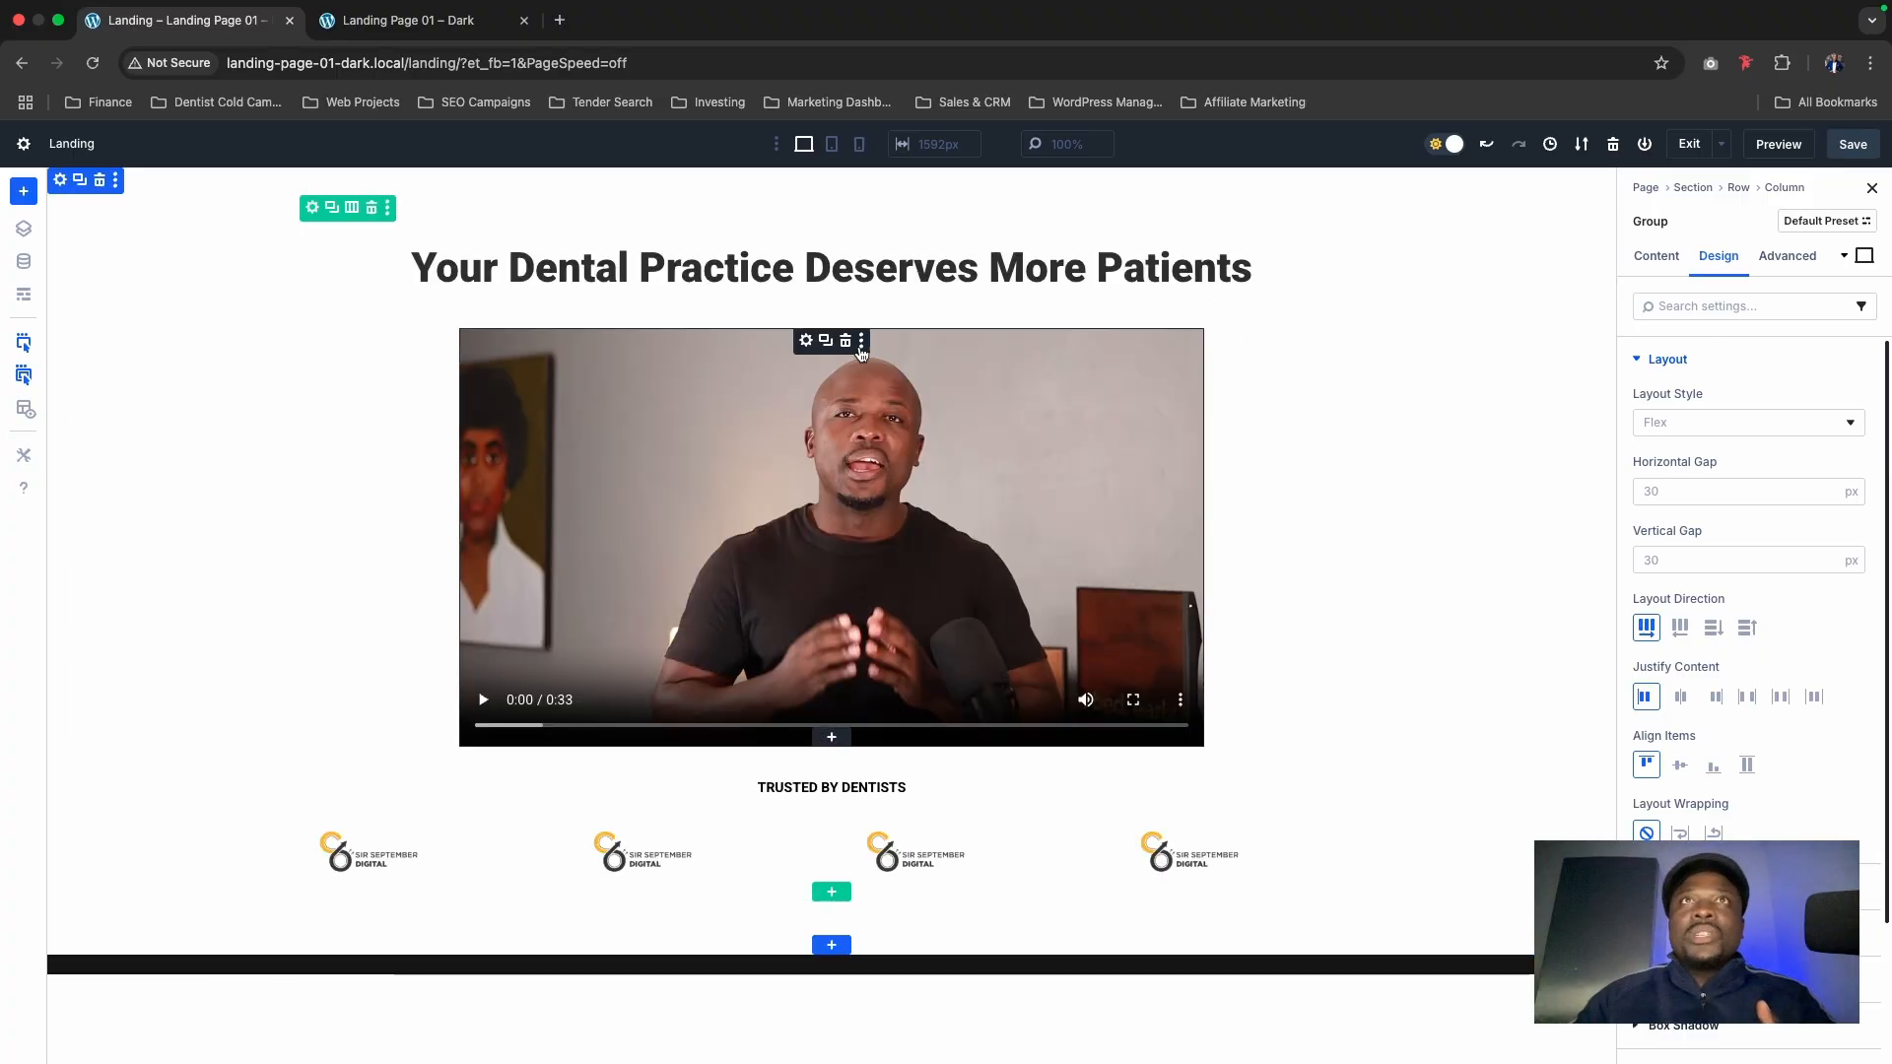
pyautogui.click(862, 342)
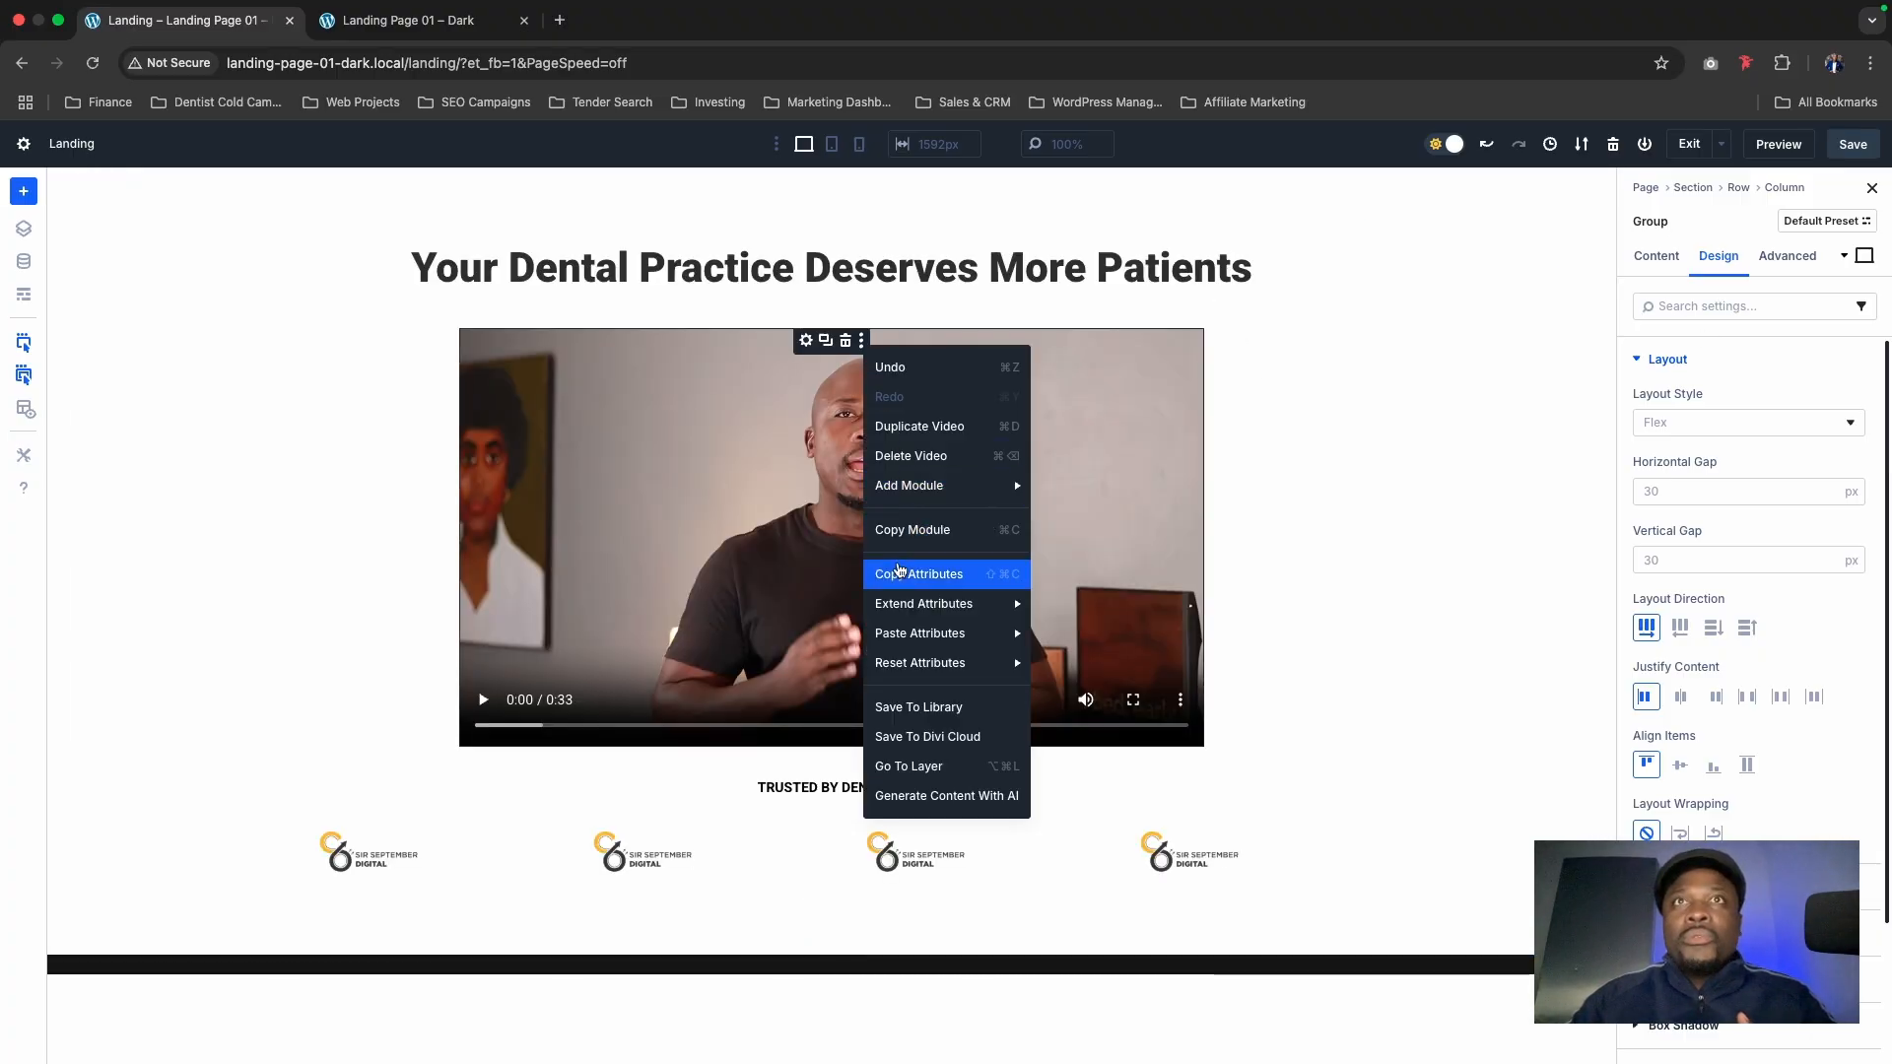
pyautogui.click(911, 707)
pyautogui.click(765, 453)
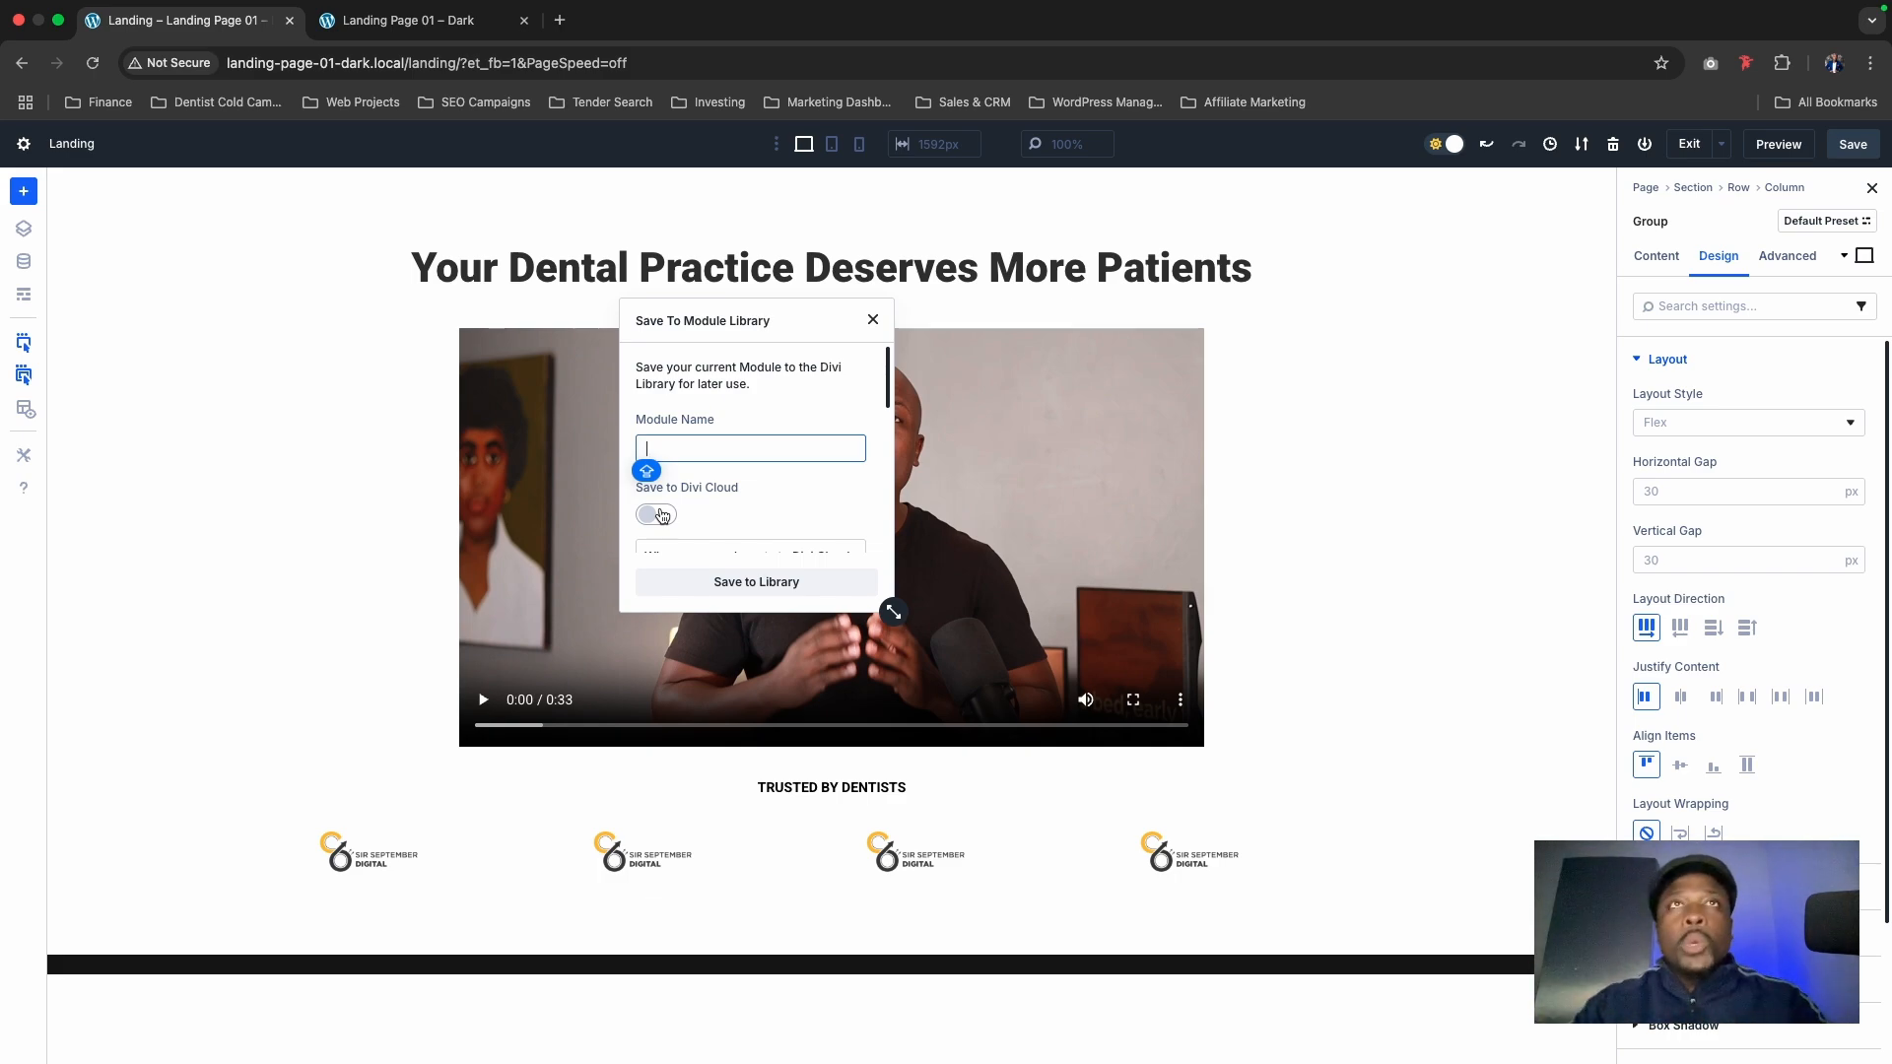
pyautogui.click(873, 321)
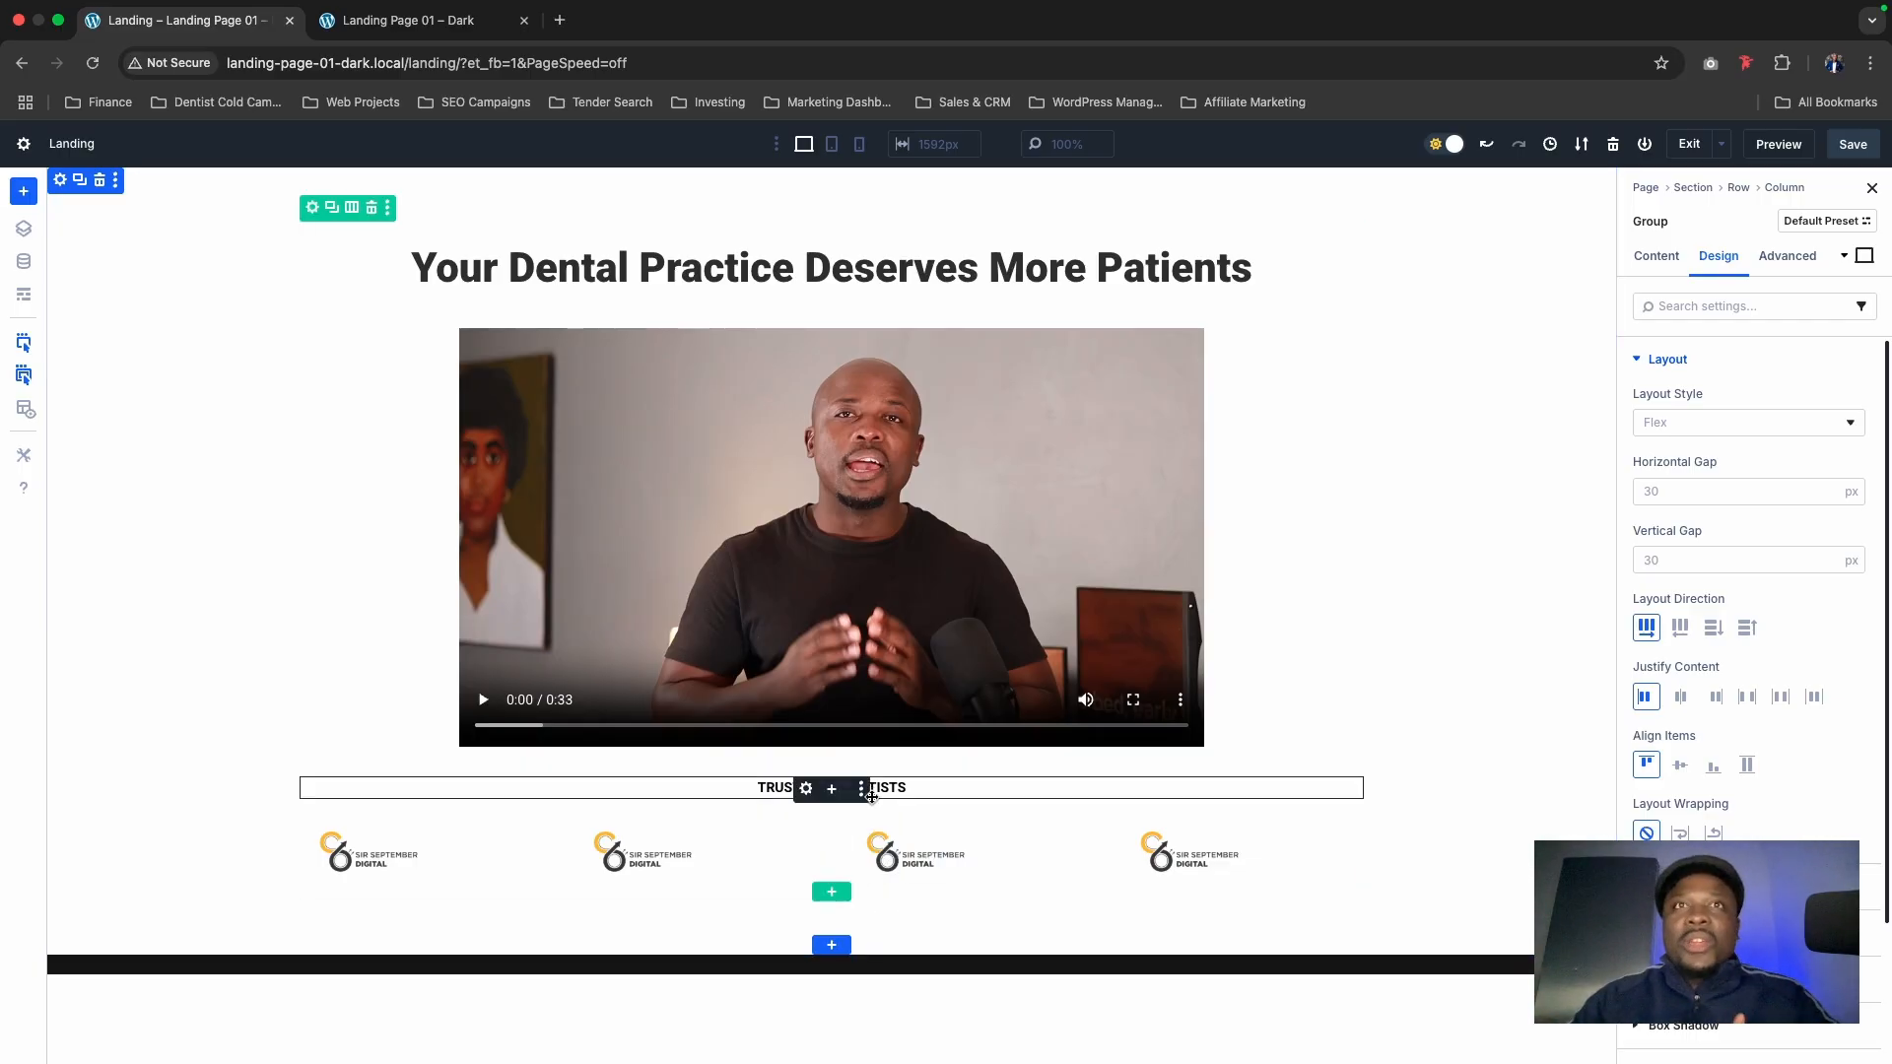
# Step: Insert the saved CTA Button module from the library and place it below the row of trust logos
pyautogui.click(833, 791)
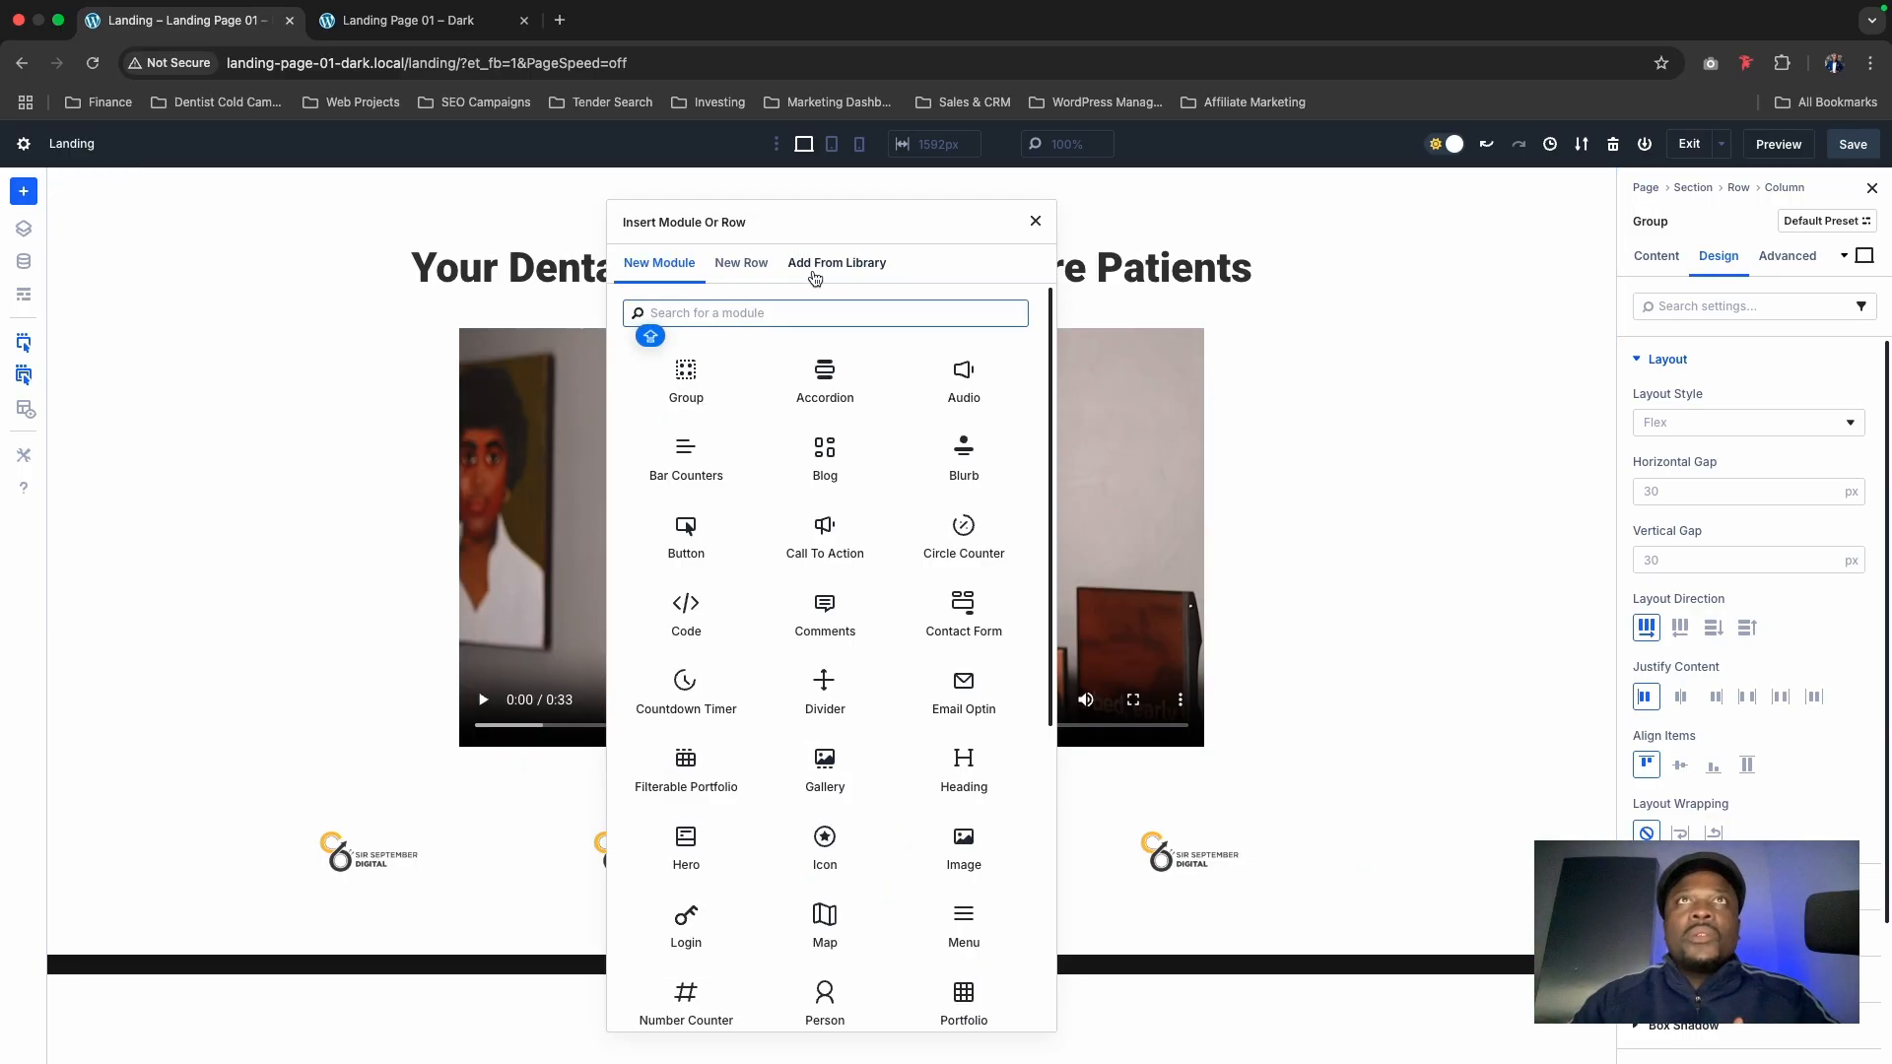
pyautogui.click(816, 268)
pyautogui.click(494, 437)
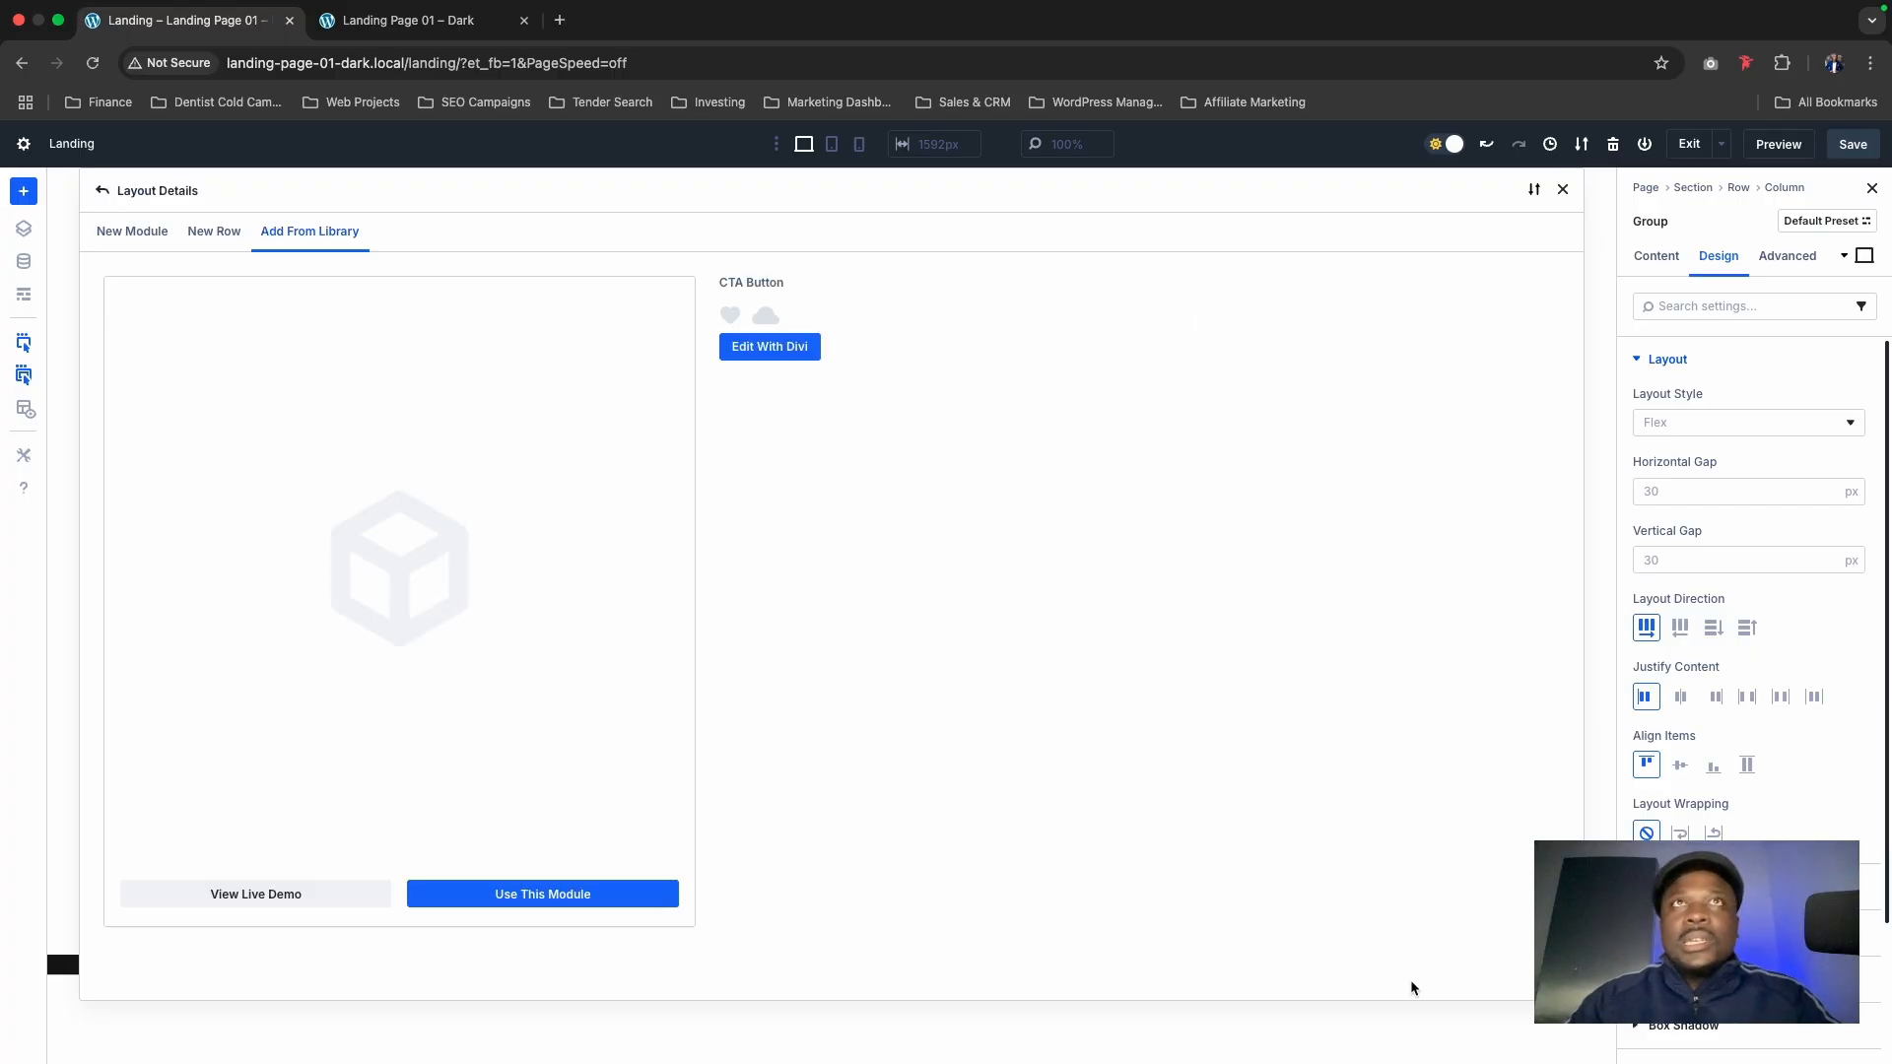
pyautogui.click(643, 897)
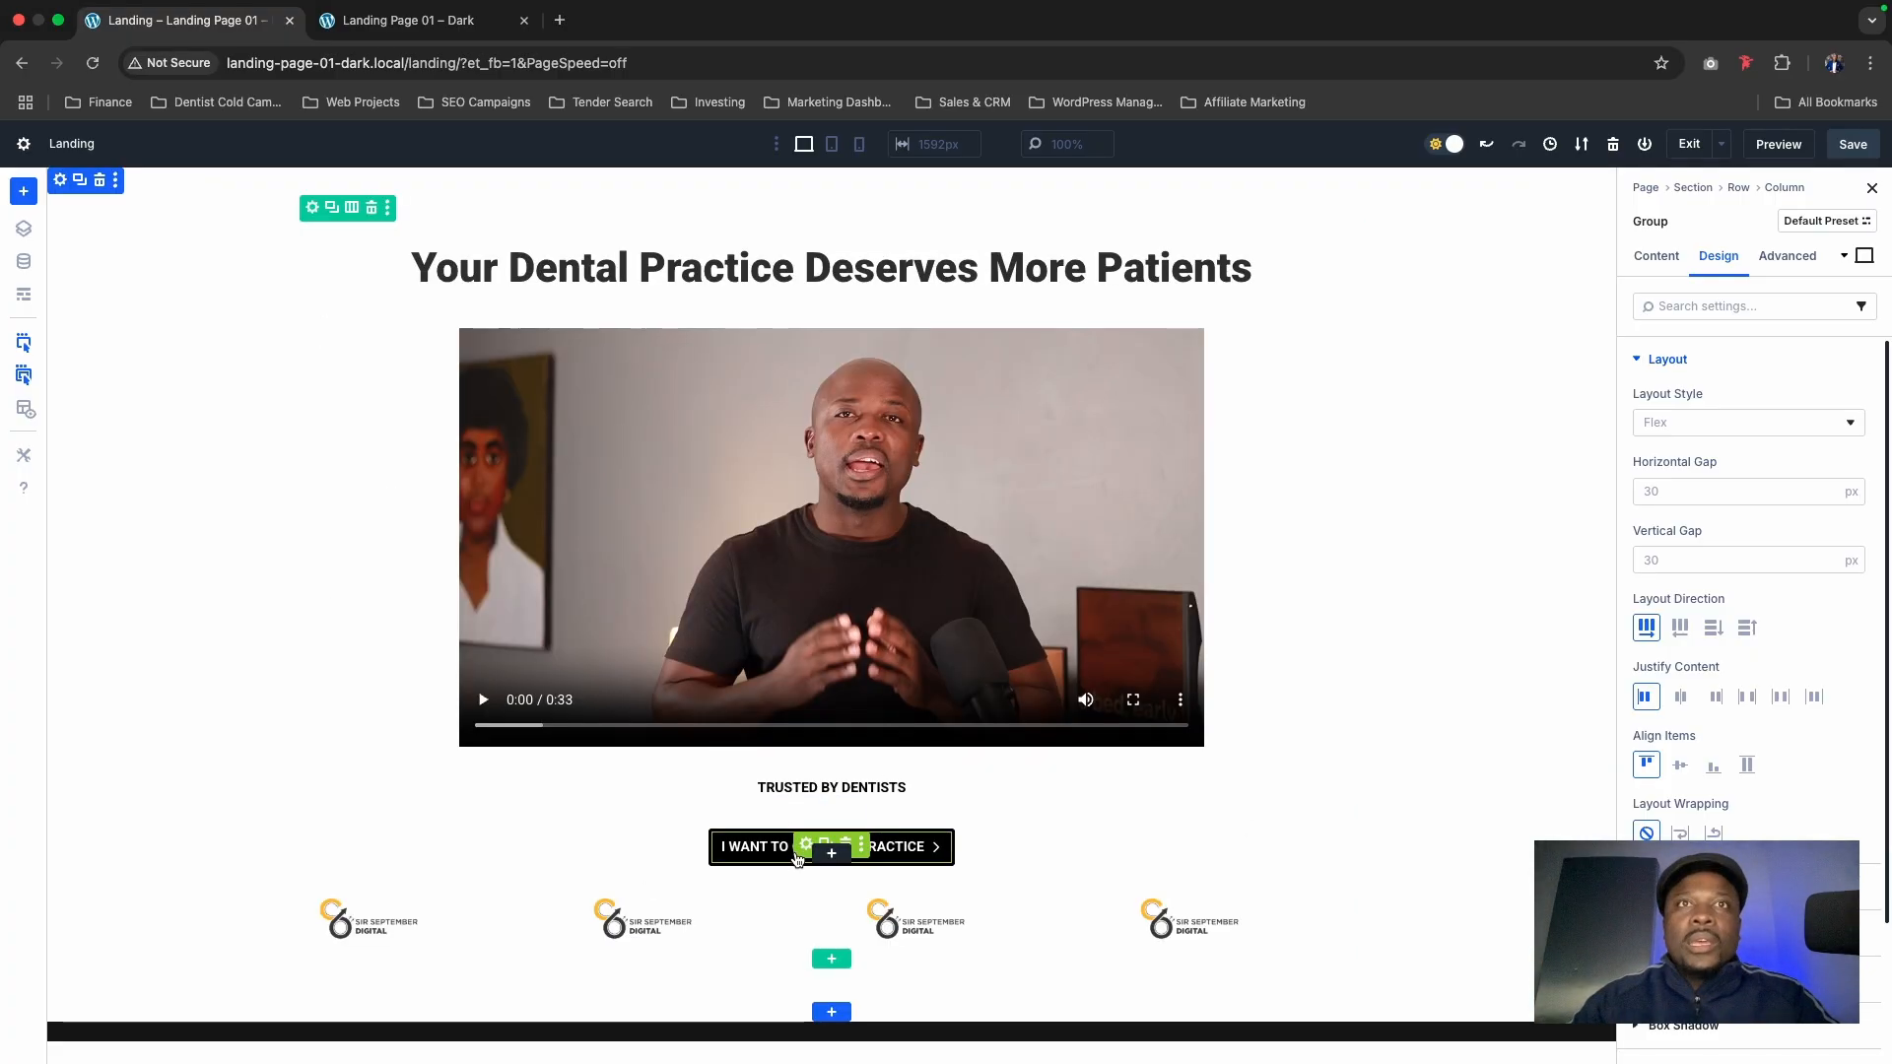
pyautogui.click(769, 845)
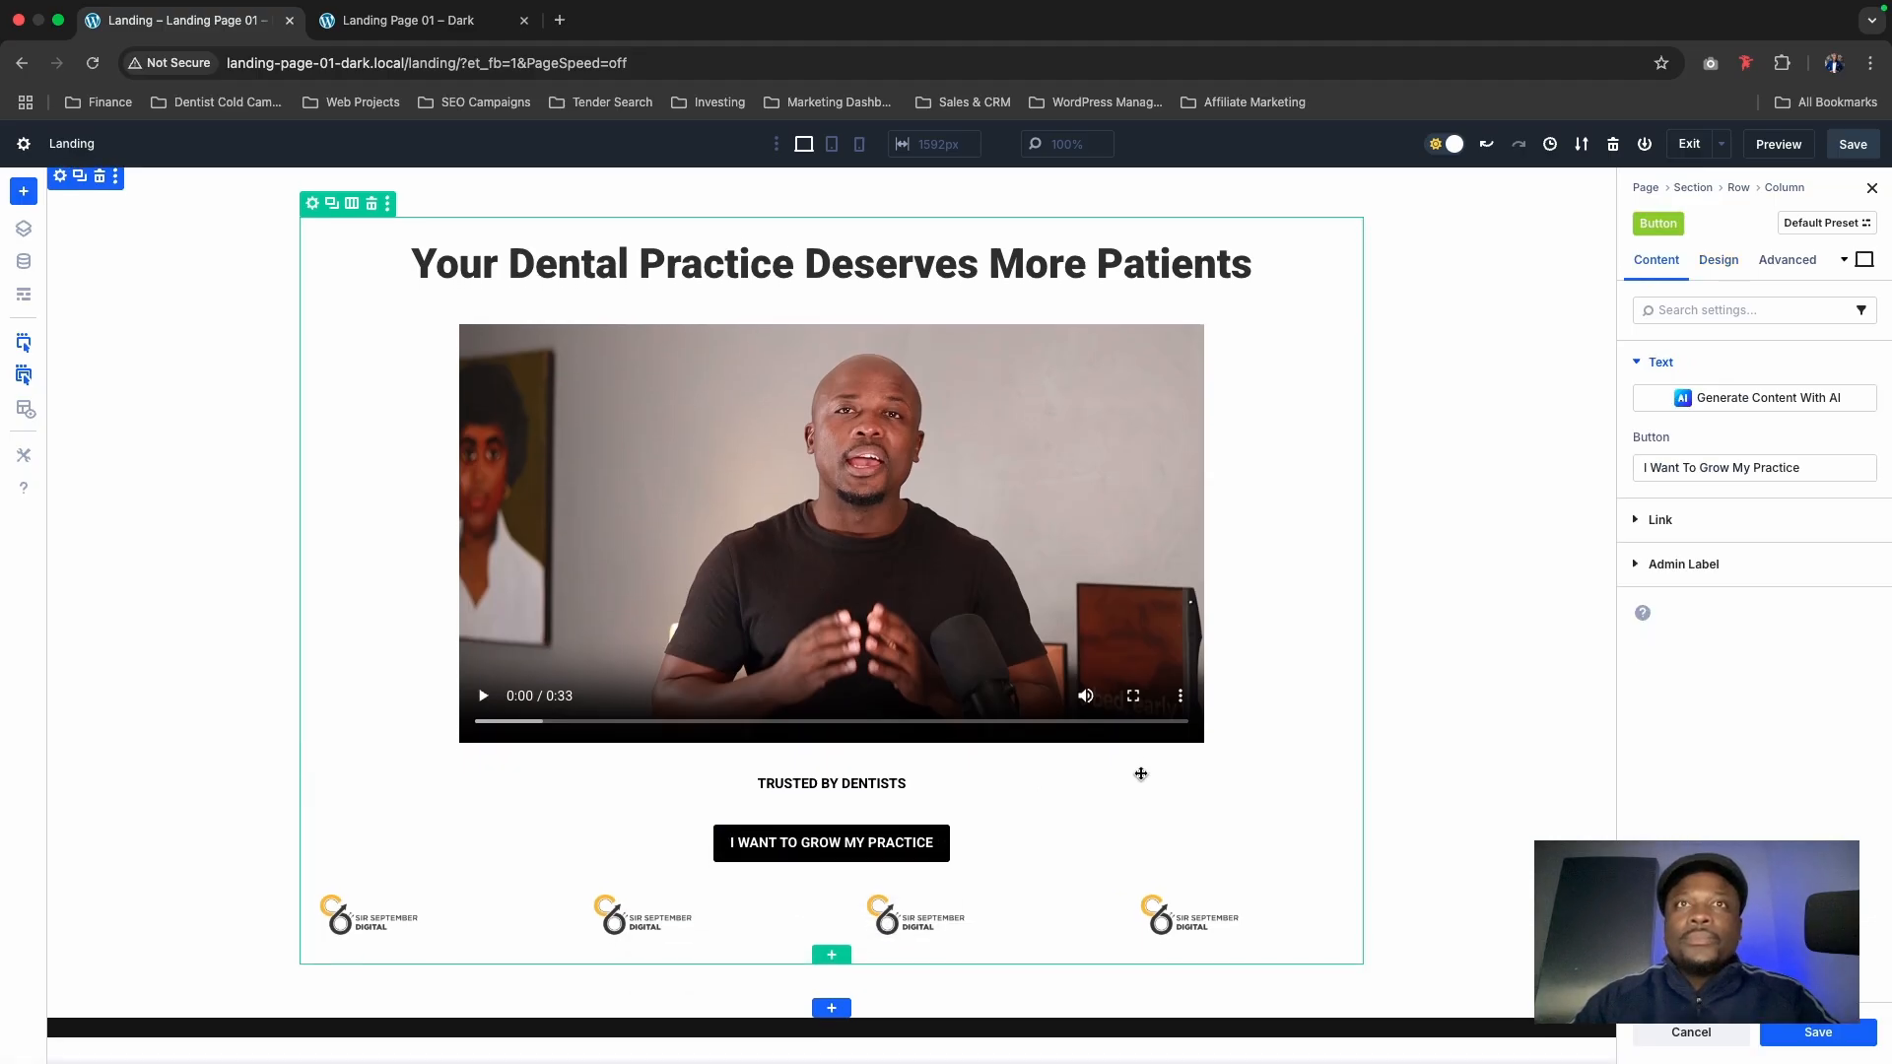
pyautogui.moveTo(898, 871); pyautogui.dragTo(779, 912)
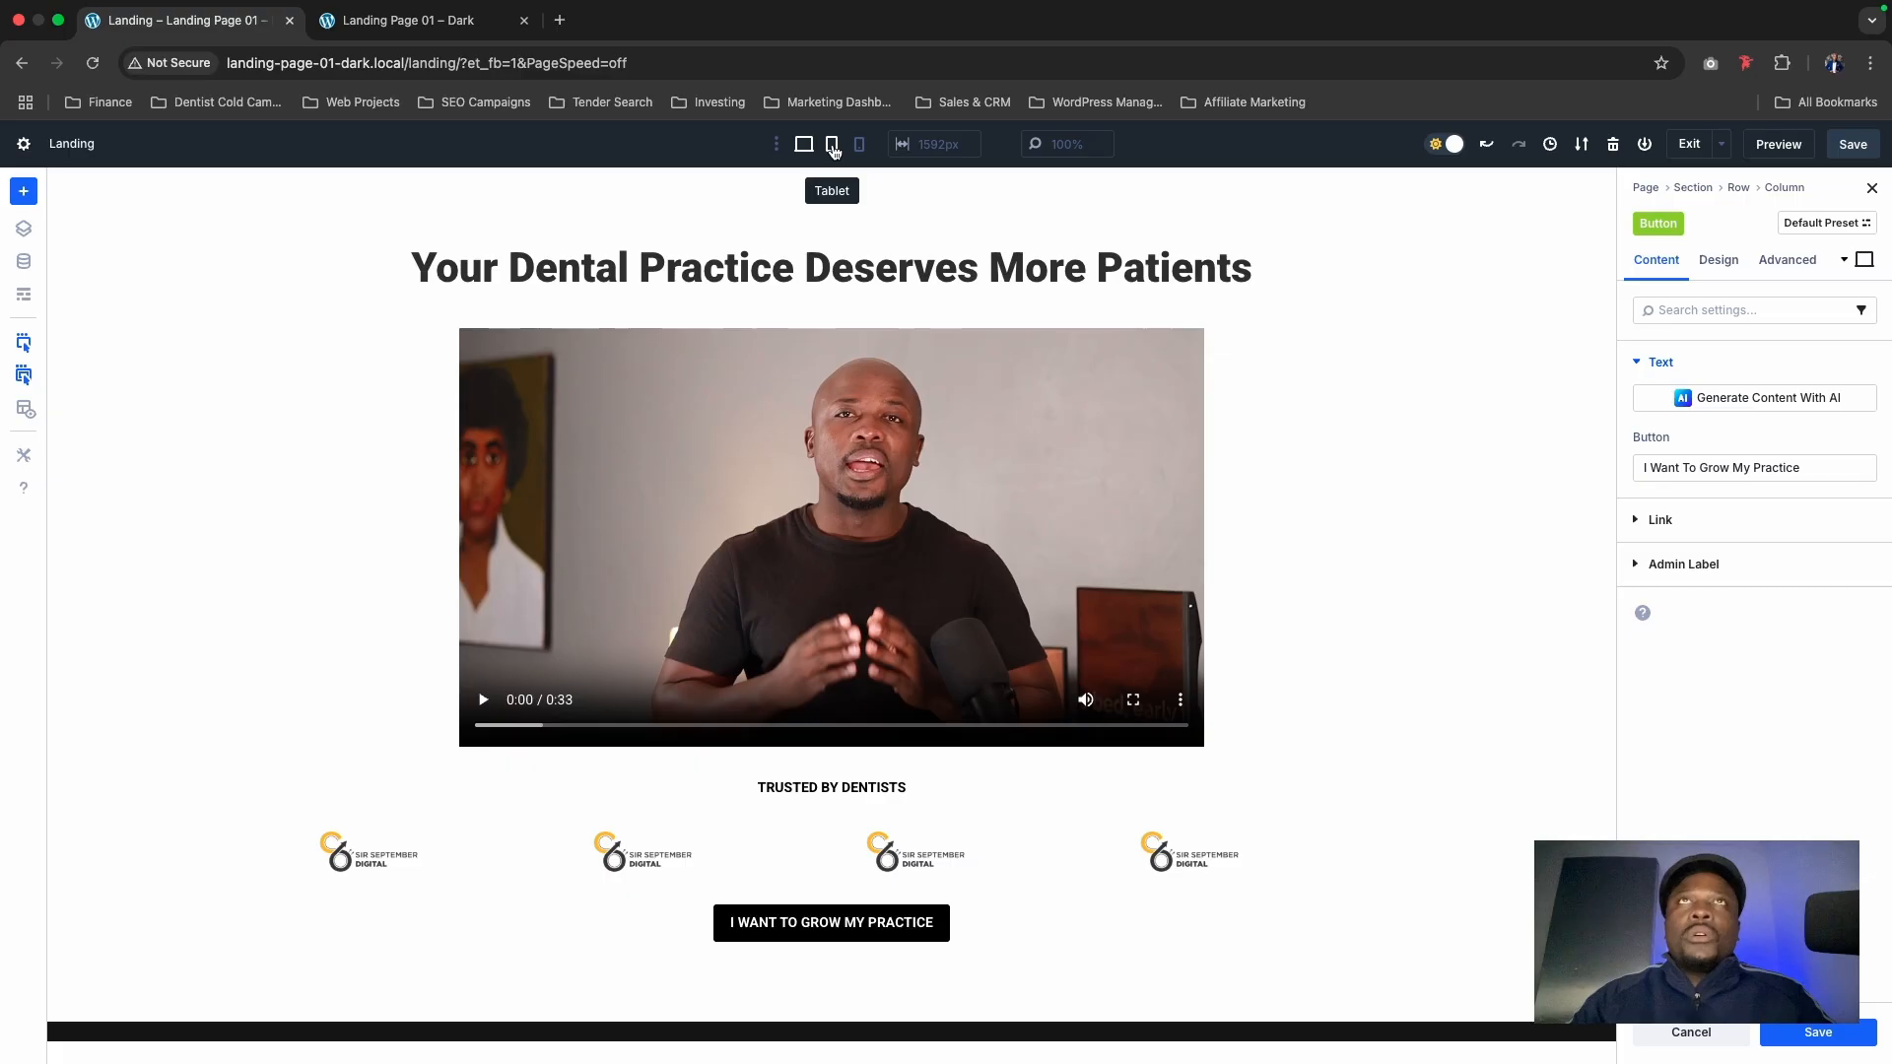
# Step: Set the hero video's max width to 90% for the phone view, save the page, and review the tablet and desktop views
pyautogui.click(832, 148)
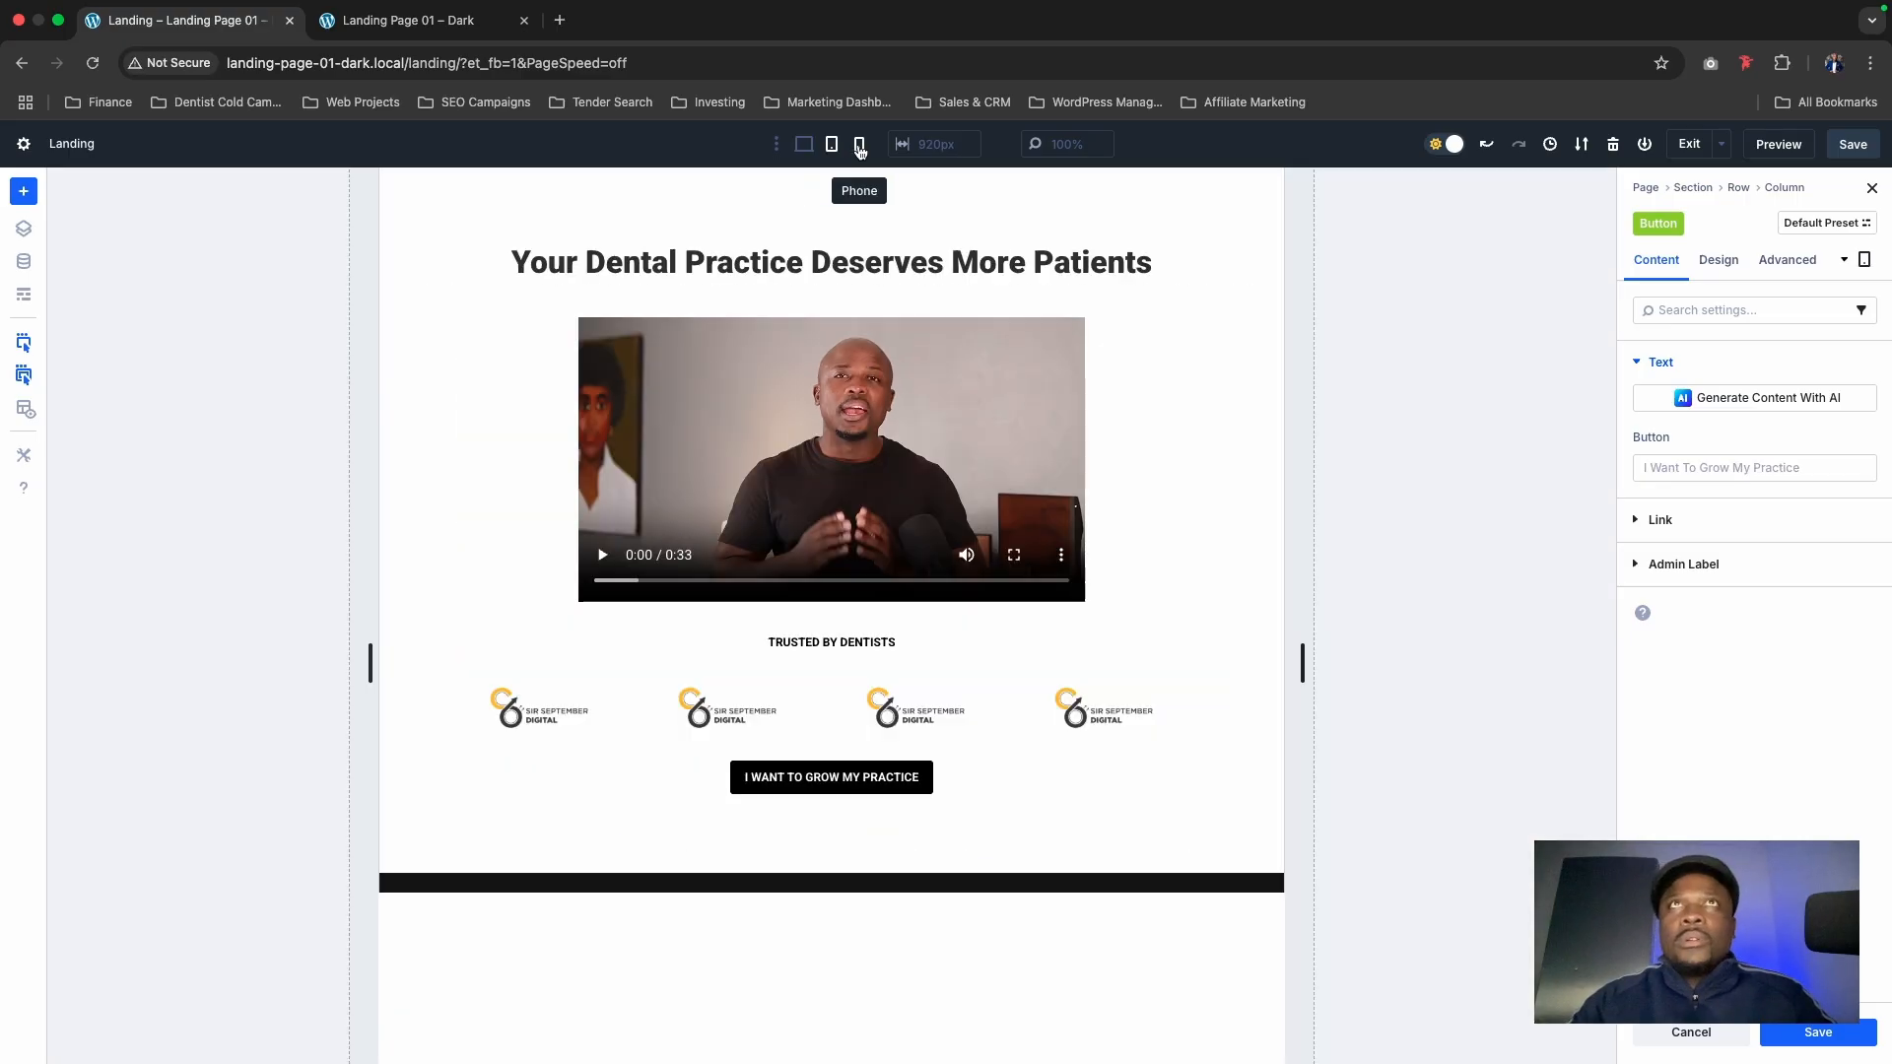
pyautogui.click(860, 148)
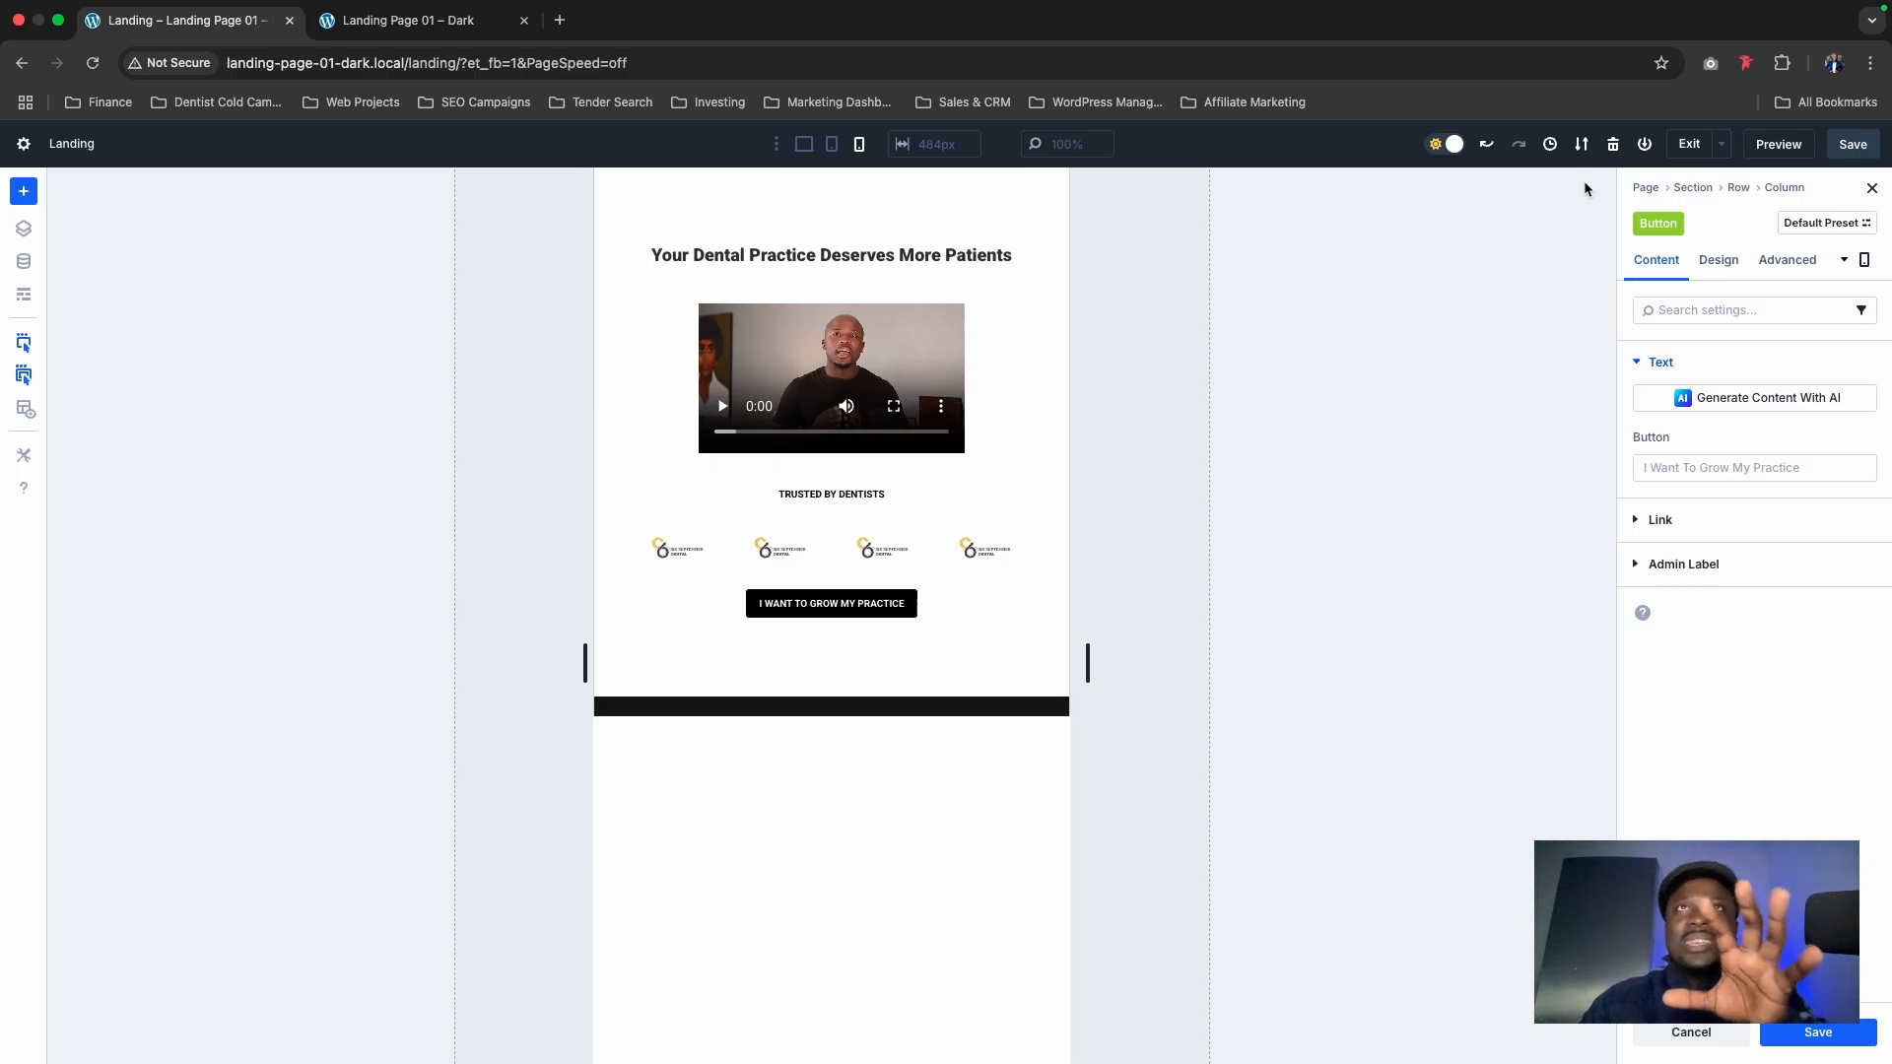
pyautogui.click(836, 345)
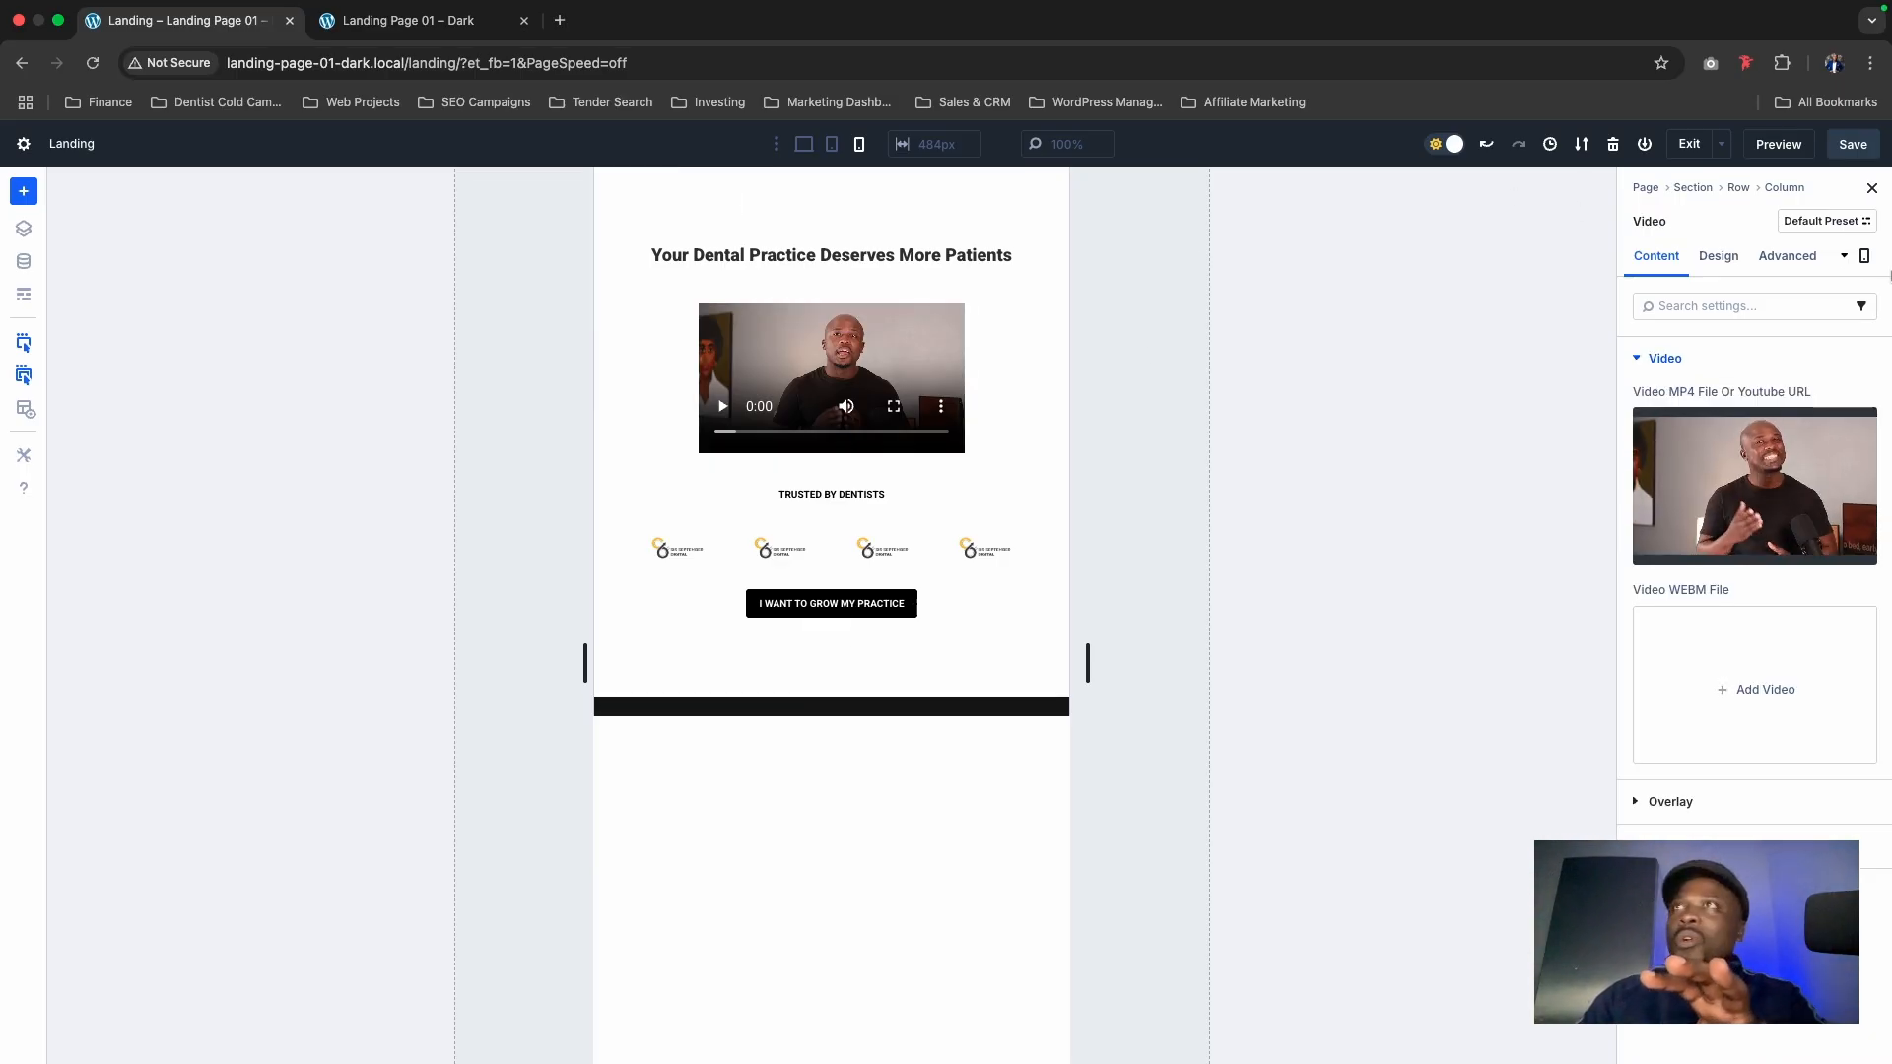
pyautogui.click(1719, 255)
pyautogui.click(1688, 441)
pyautogui.click(1687, 579)
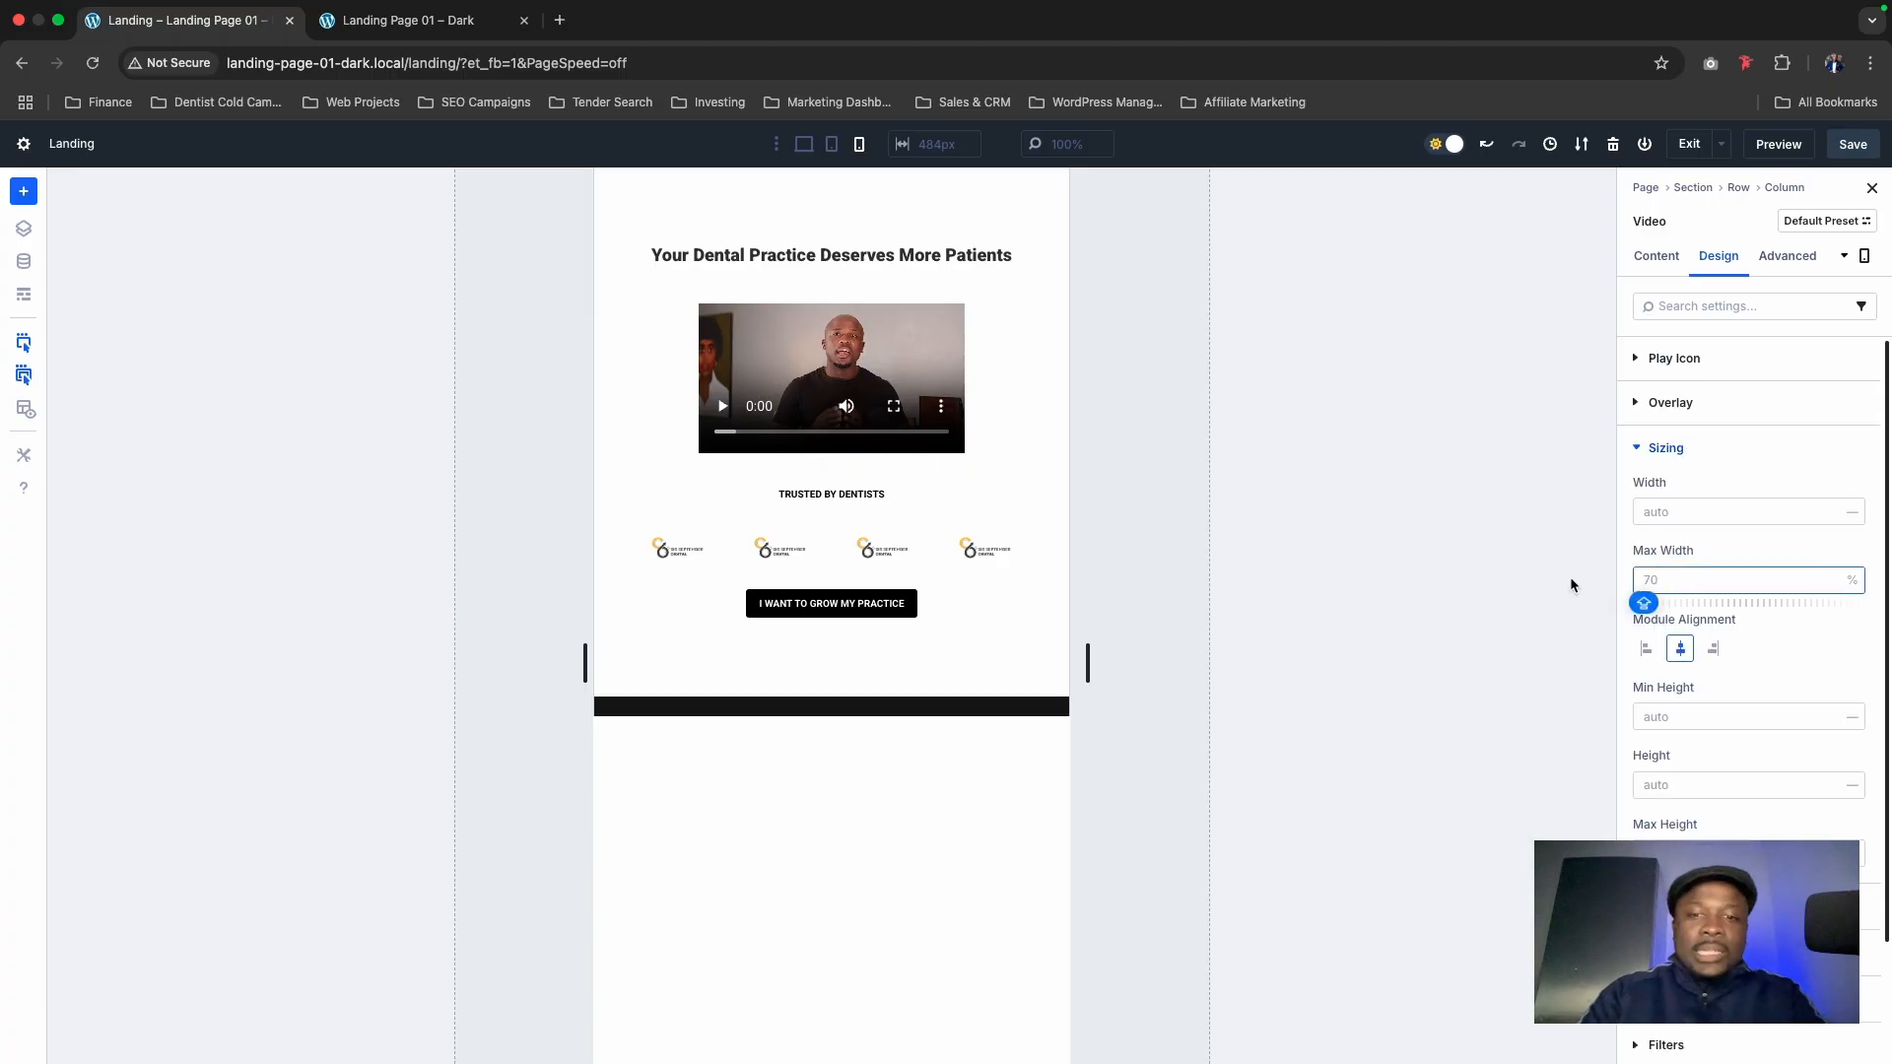
pyautogui.write('90')
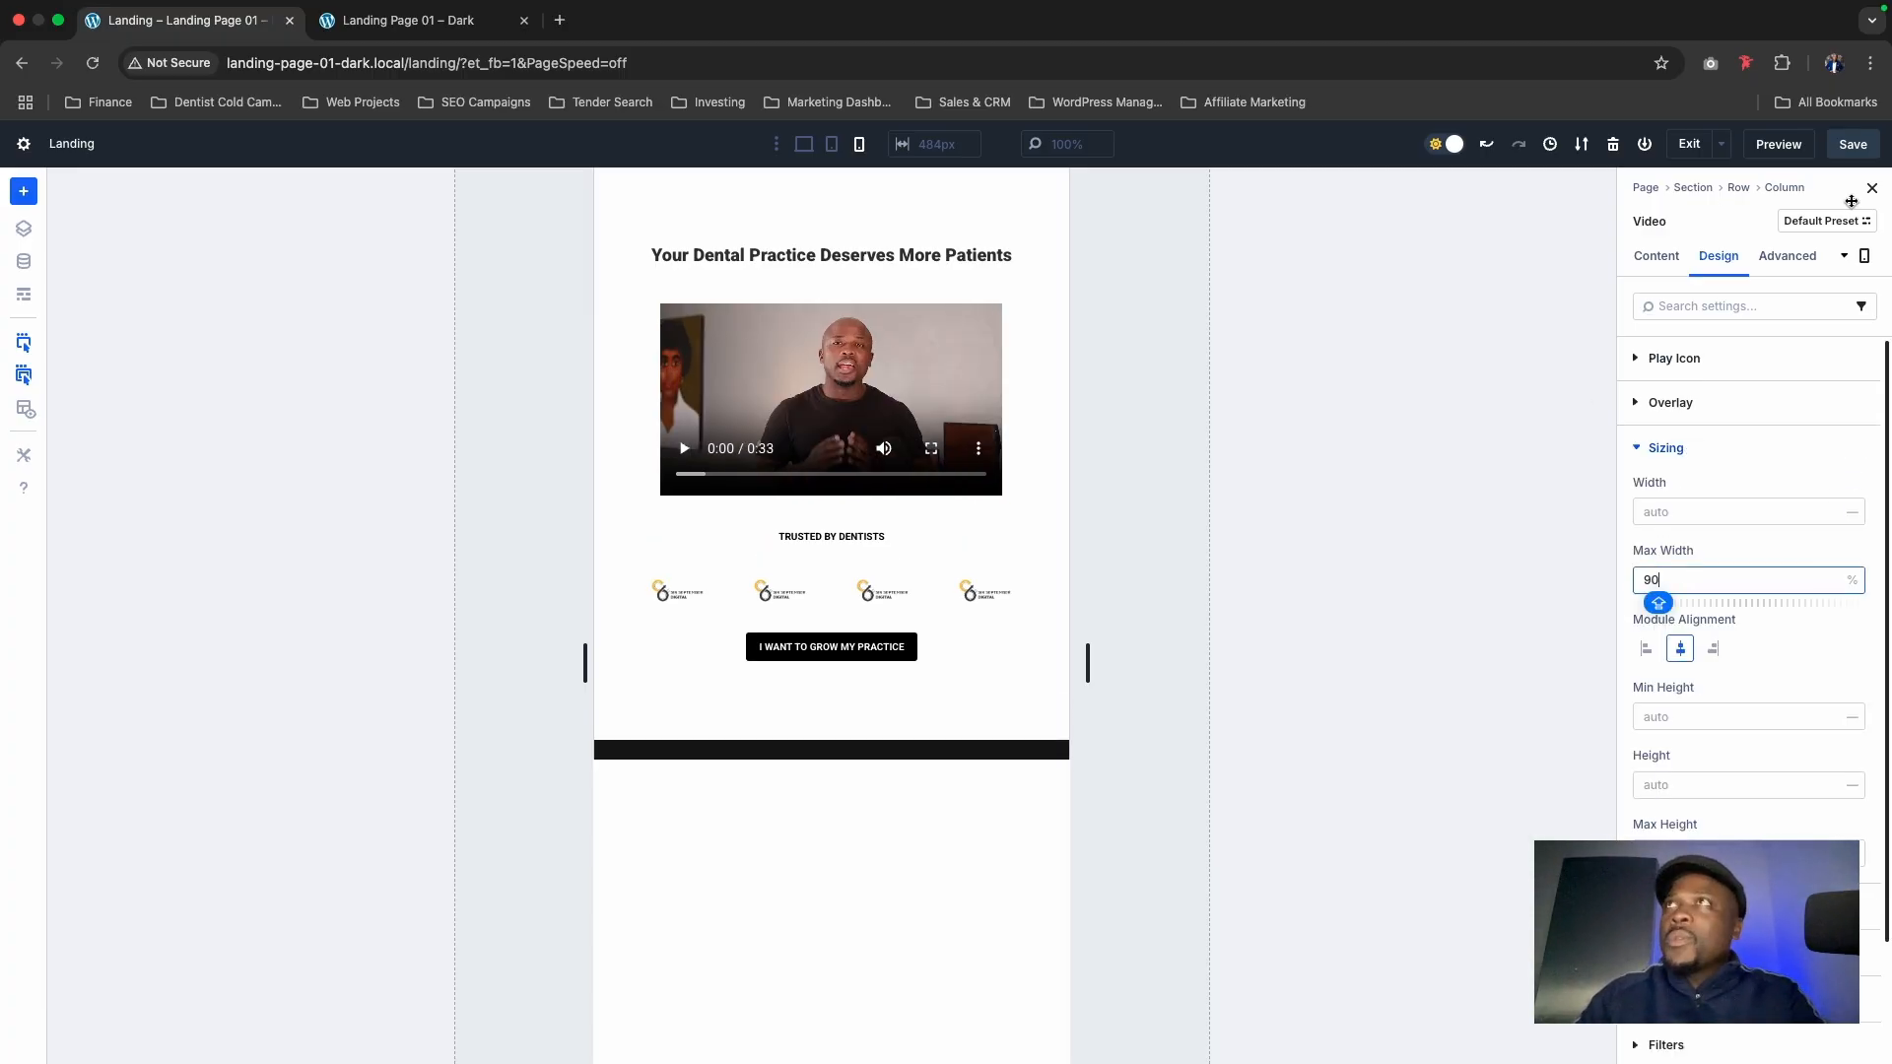
pyautogui.click(1854, 145)
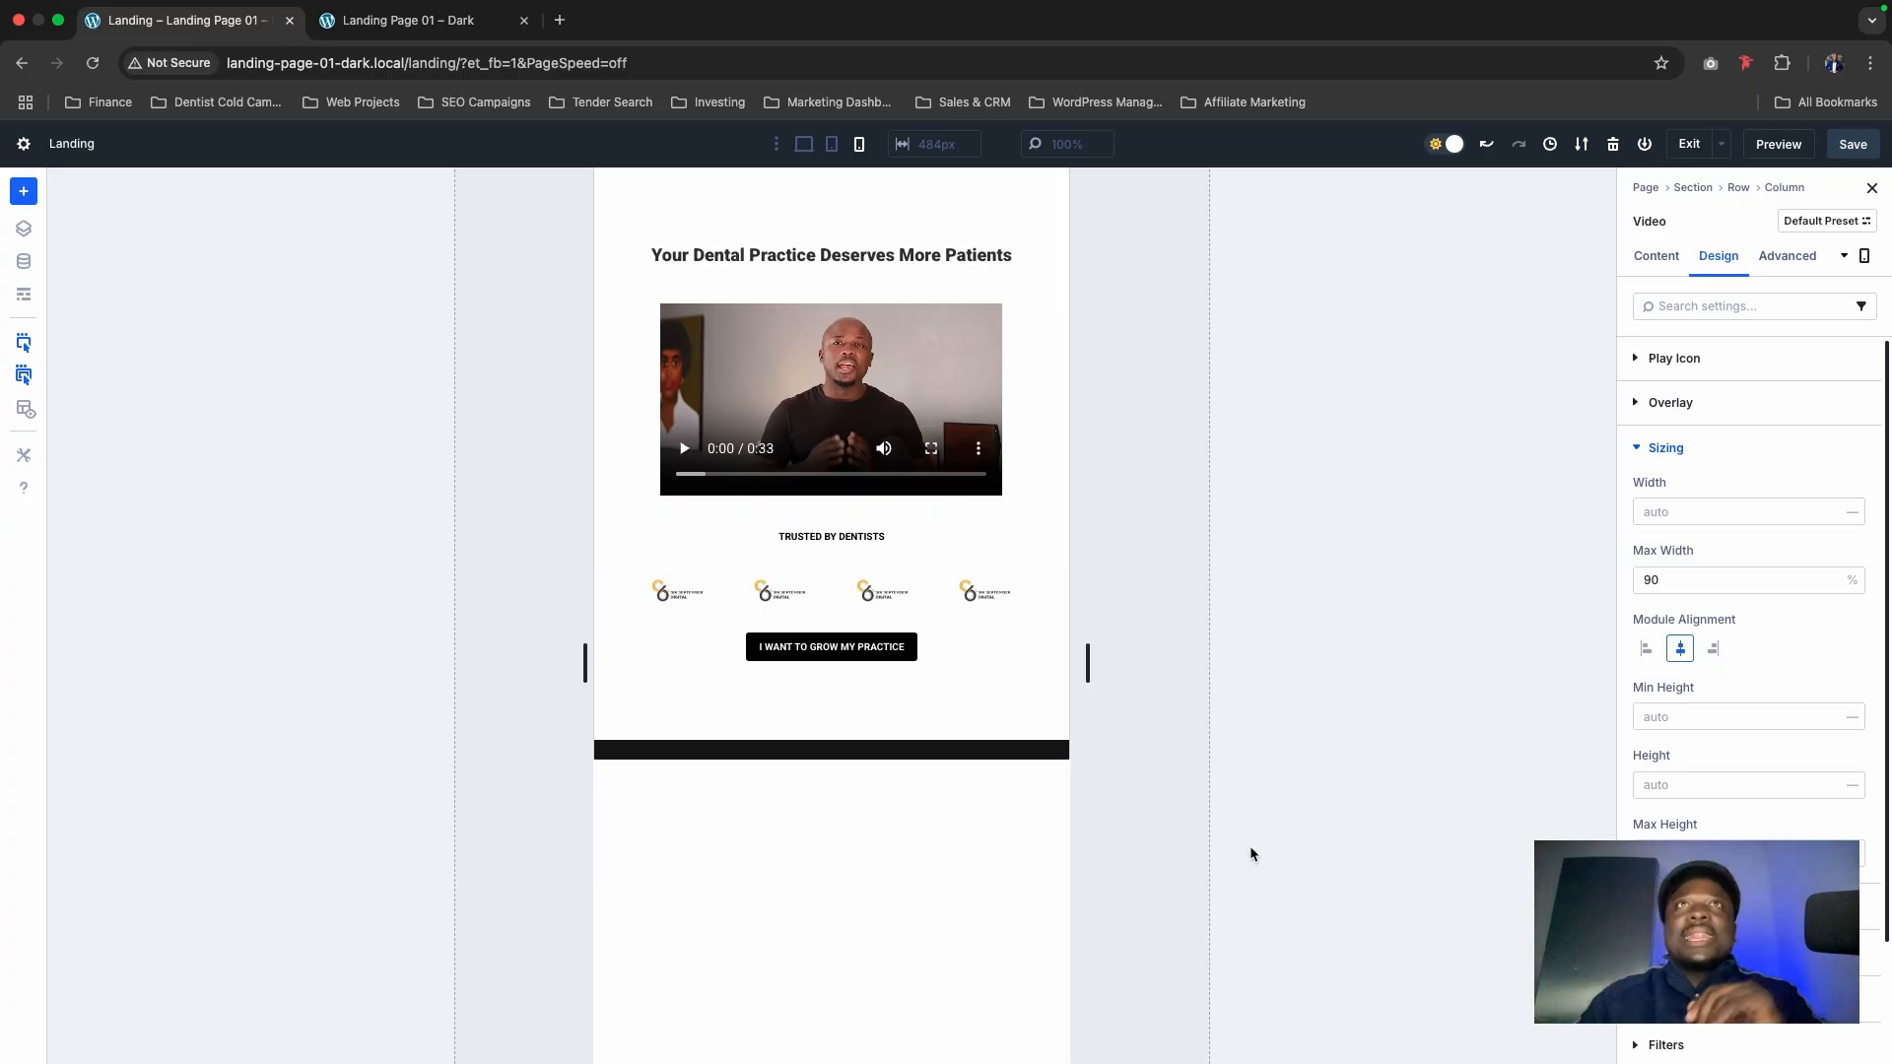
pyautogui.click(833, 147)
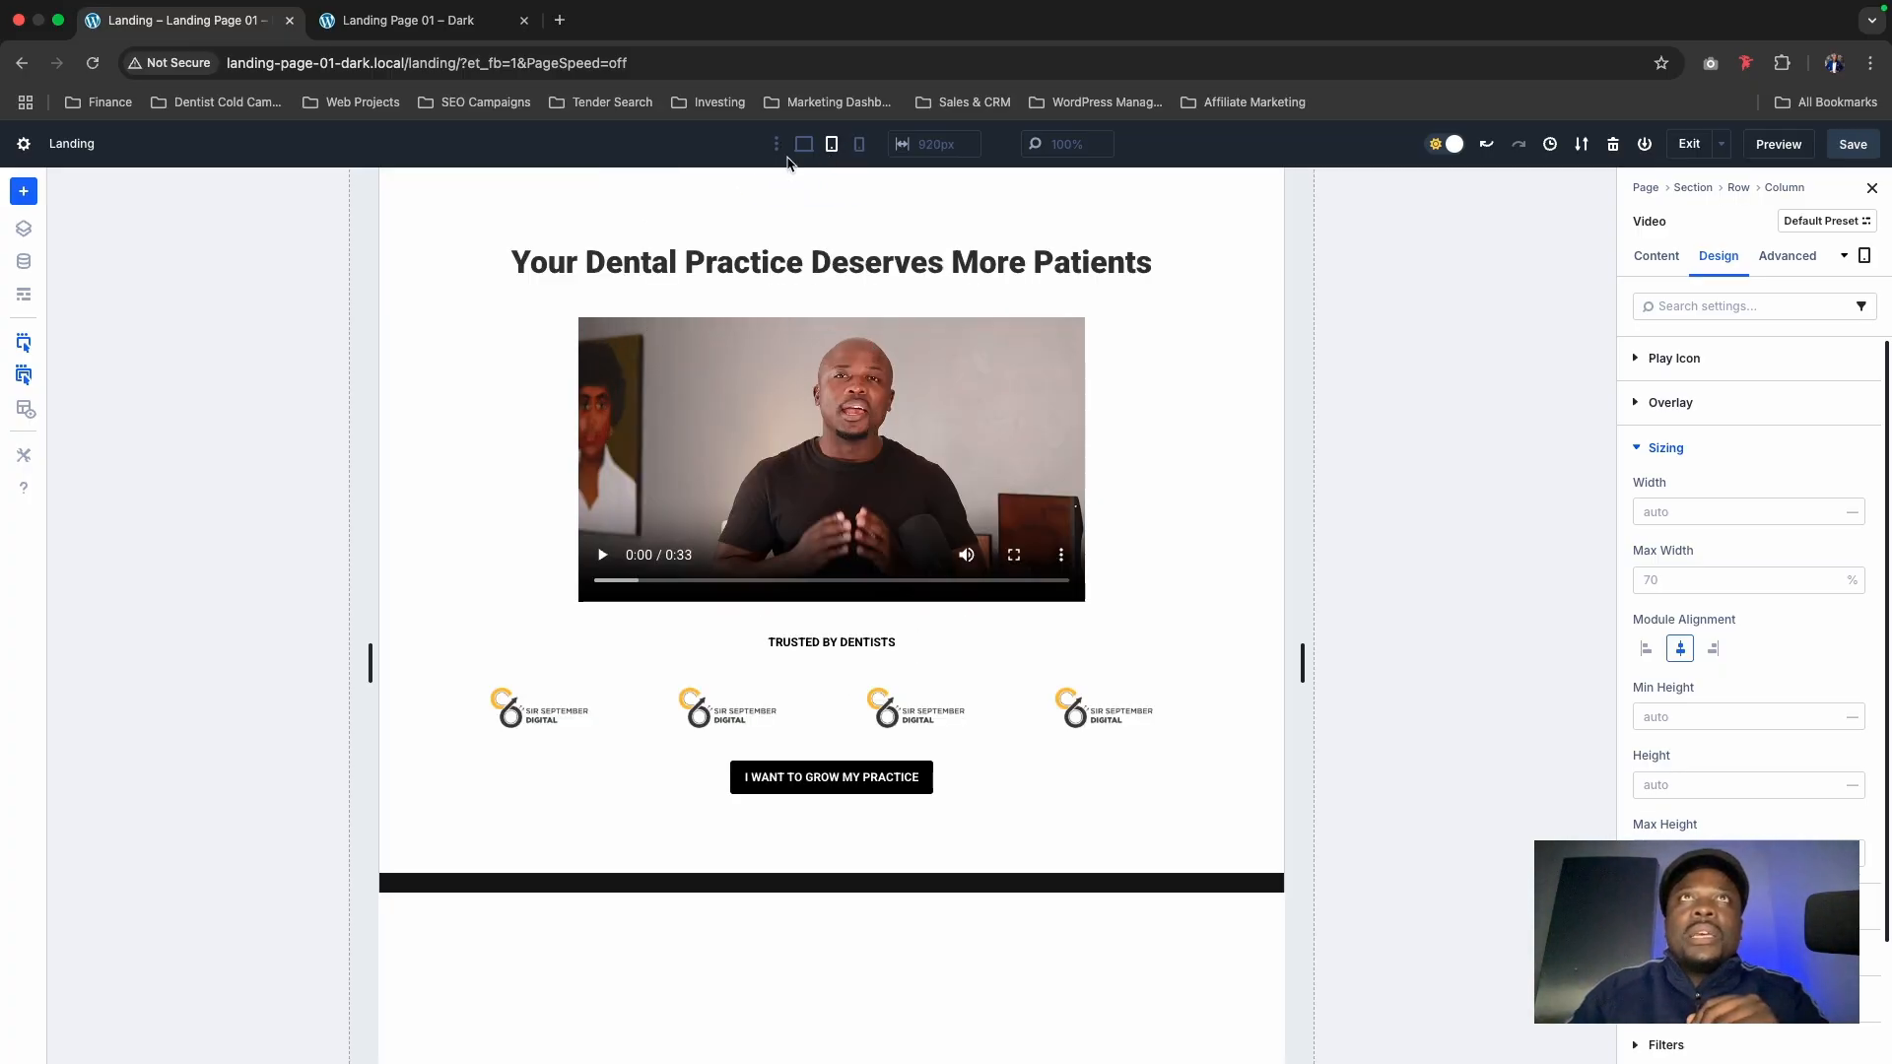
pyautogui.click(804, 145)
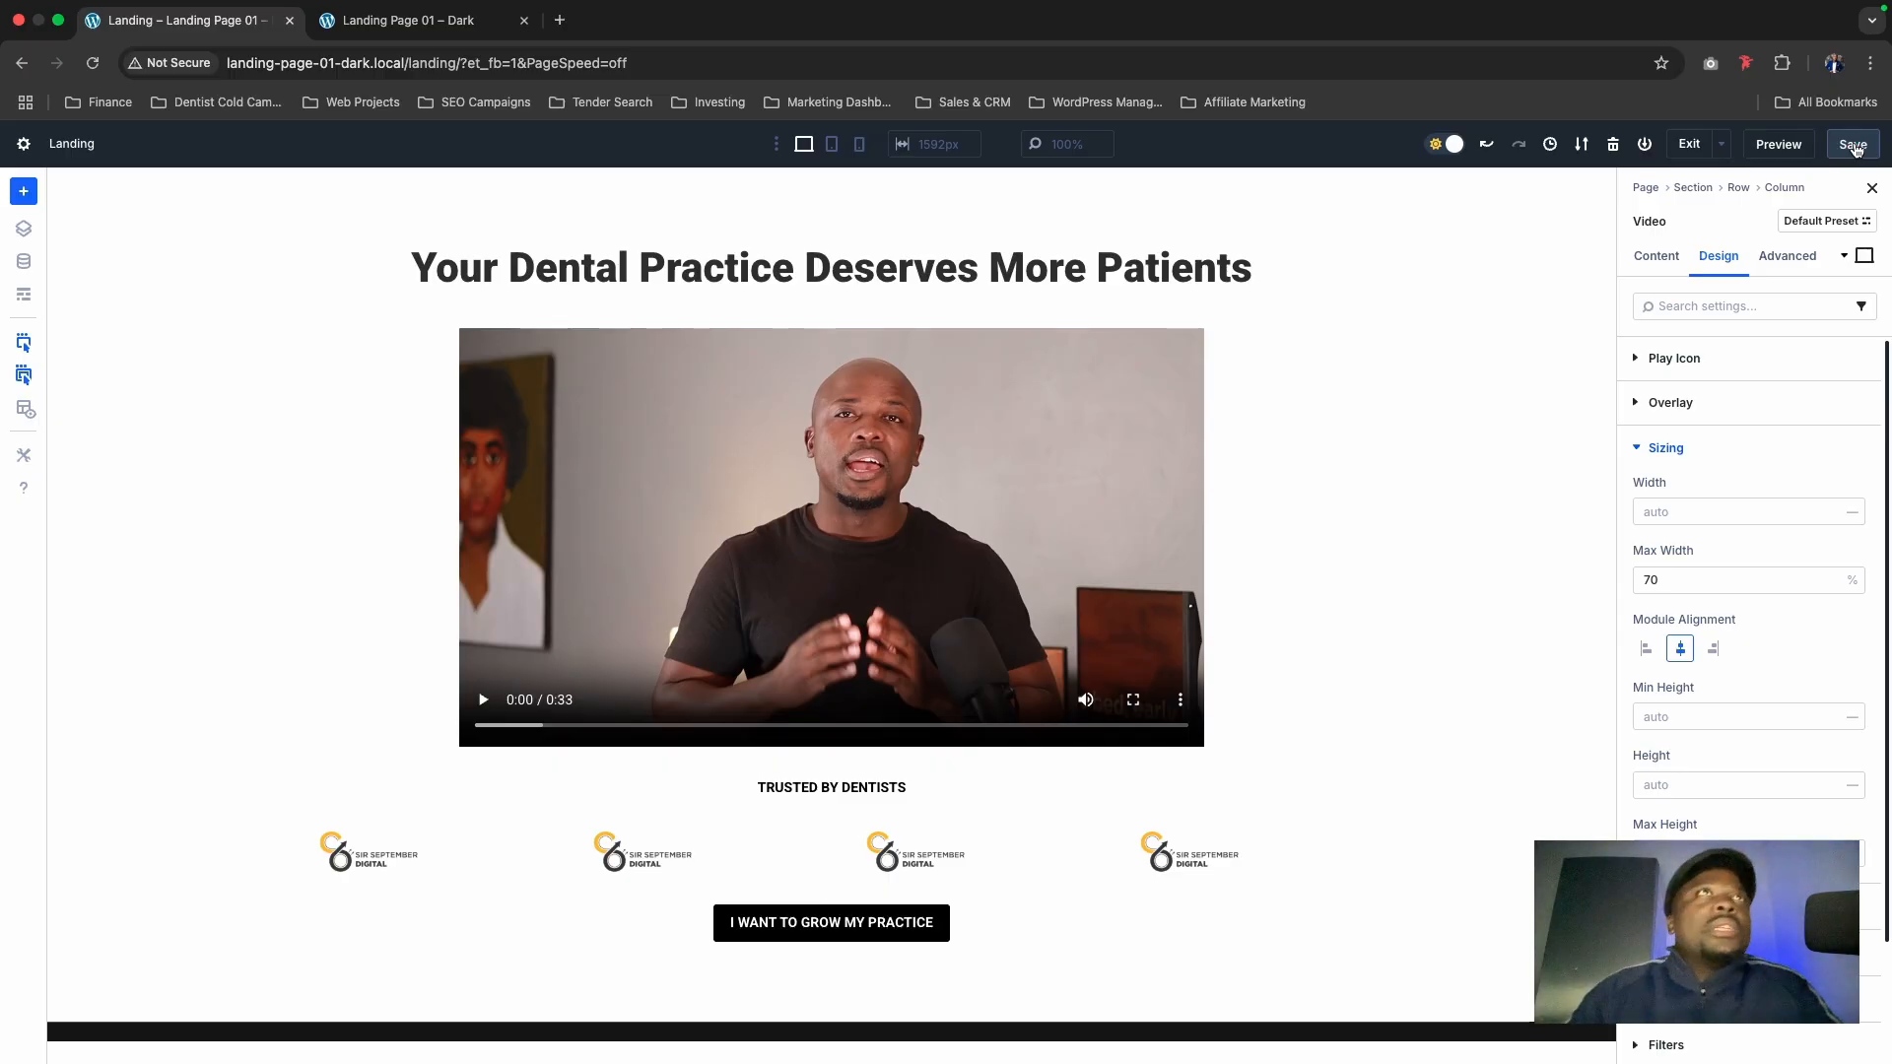
# Step: Open landing-page-01-dark.local/landing in a new browser tab and place that tab beside the editor tab
pyautogui.click(410, 69)
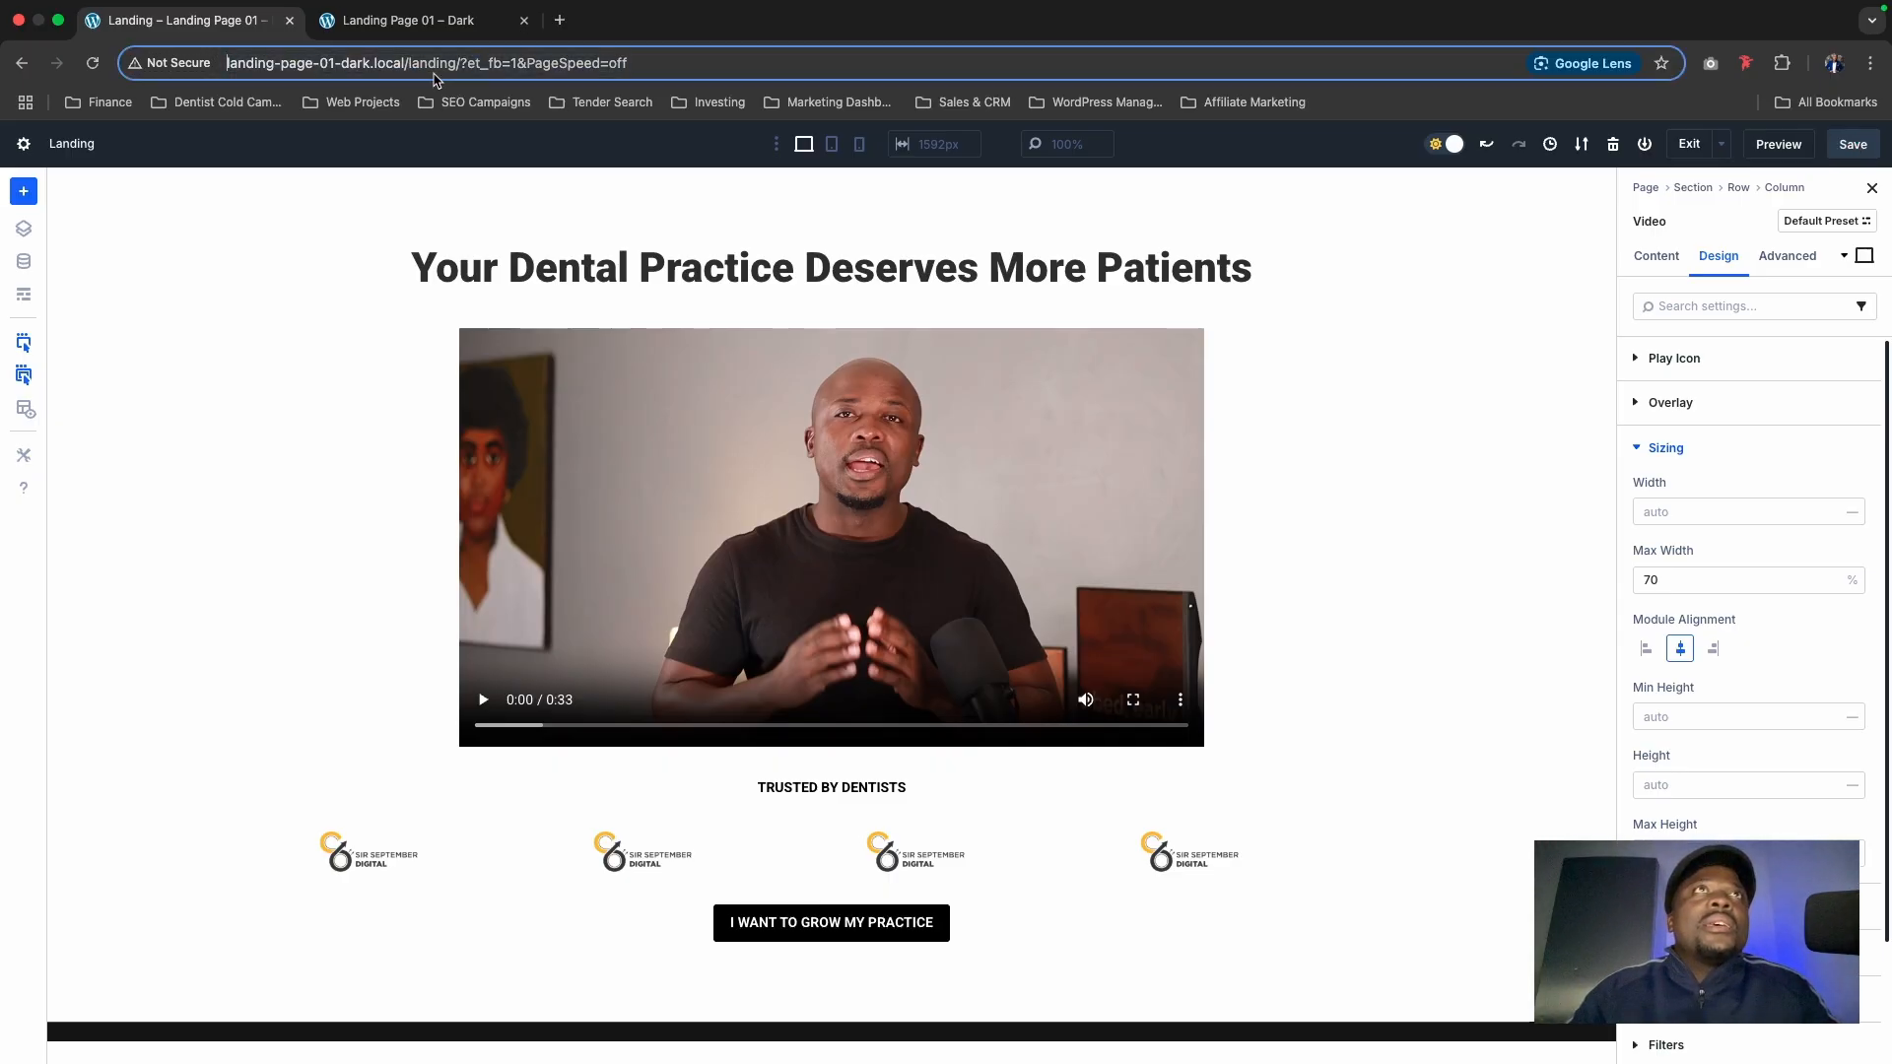
pyautogui.moveTo(458, 67); pyautogui.dragTo(214, 69)
pyautogui.press('super+c')
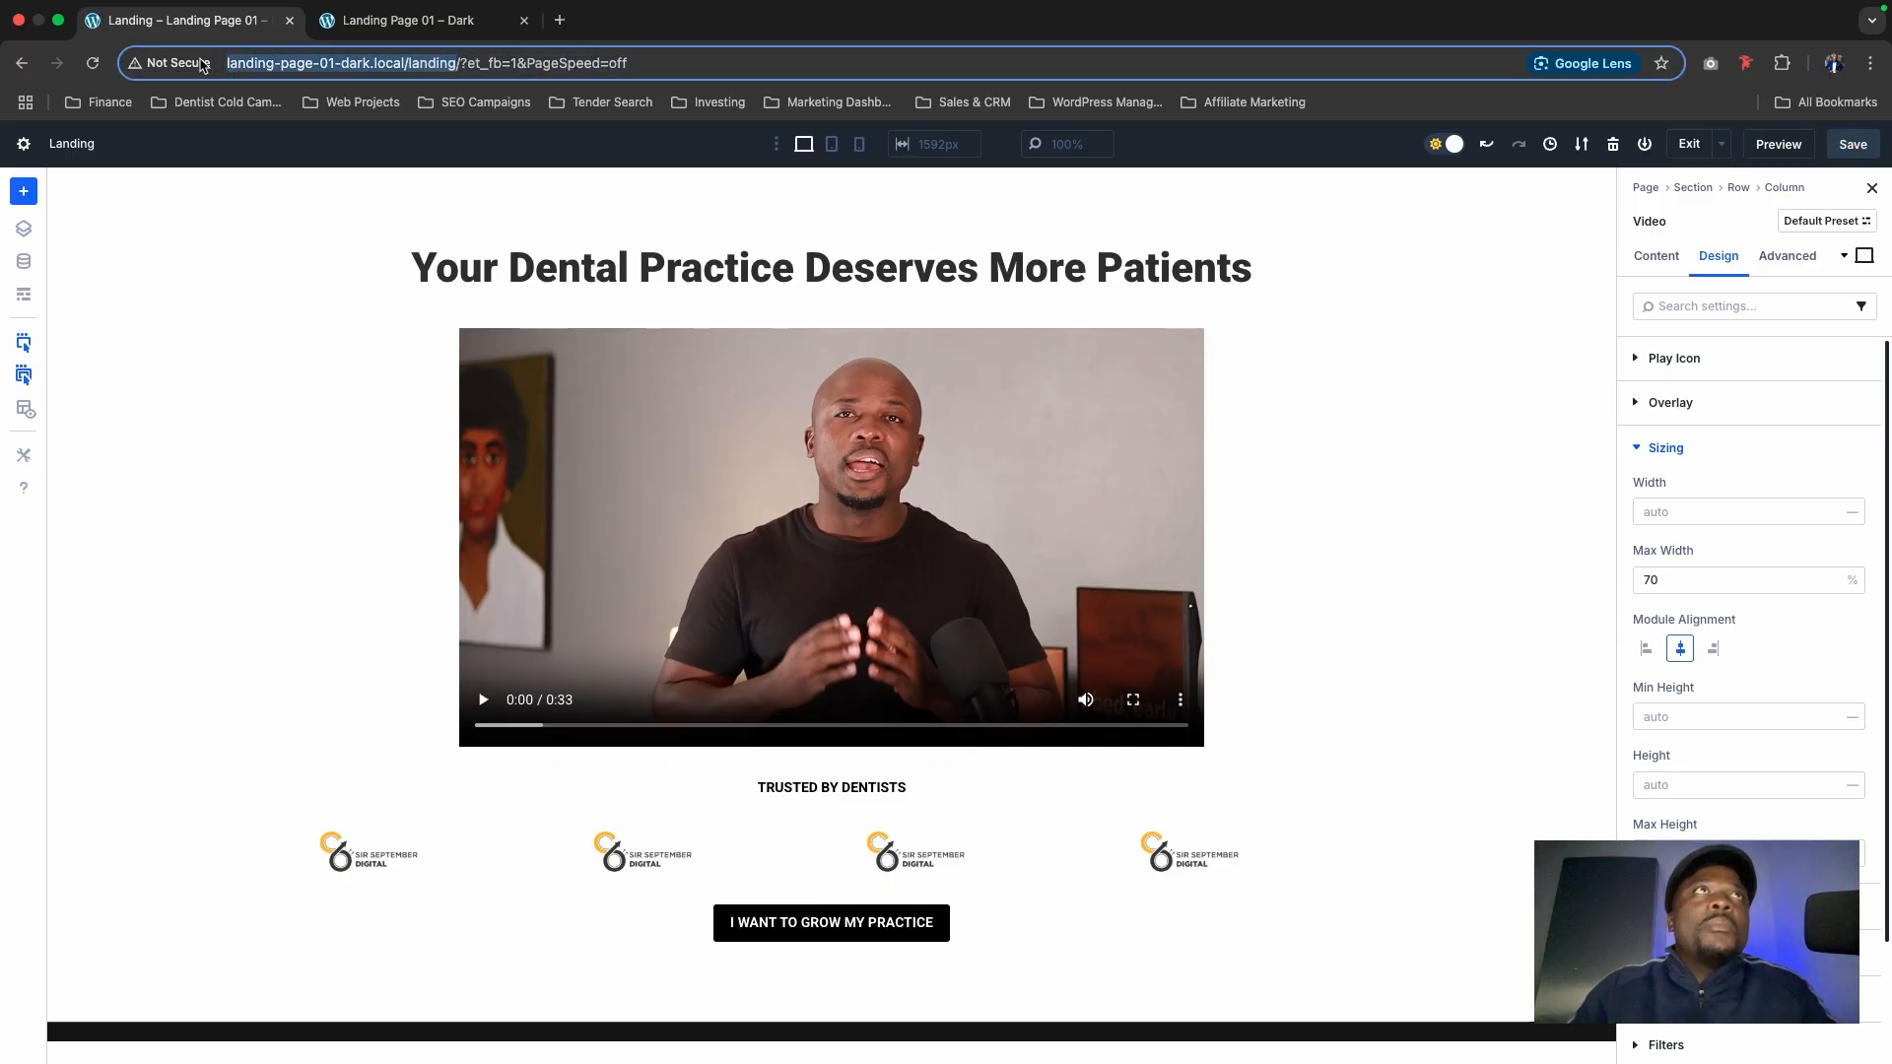
pyautogui.click(324, 32)
pyautogui.click(389, 65)
pyautogui.click(564, 22)
pyautogui.press('super+v')
pyautogui.press('Return')
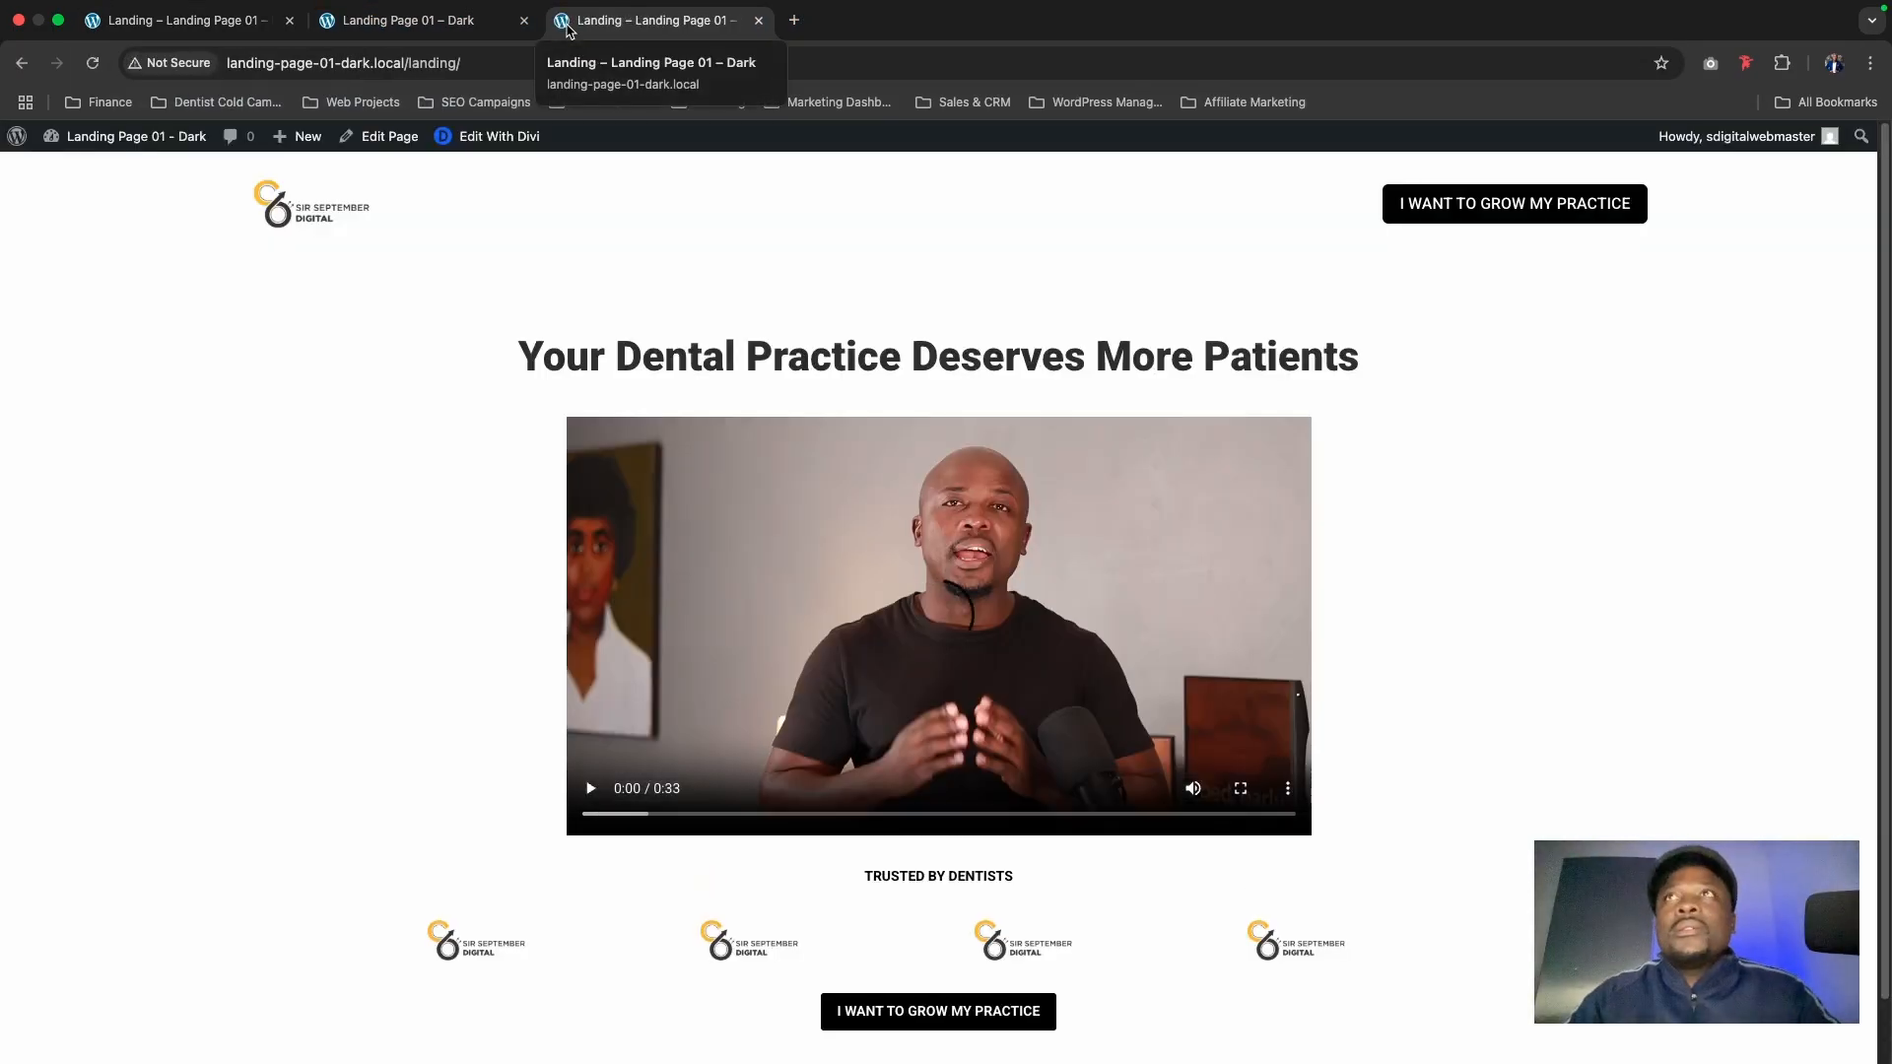
pyautogui.click(468, 27)
pyautogui.click(643, 15)
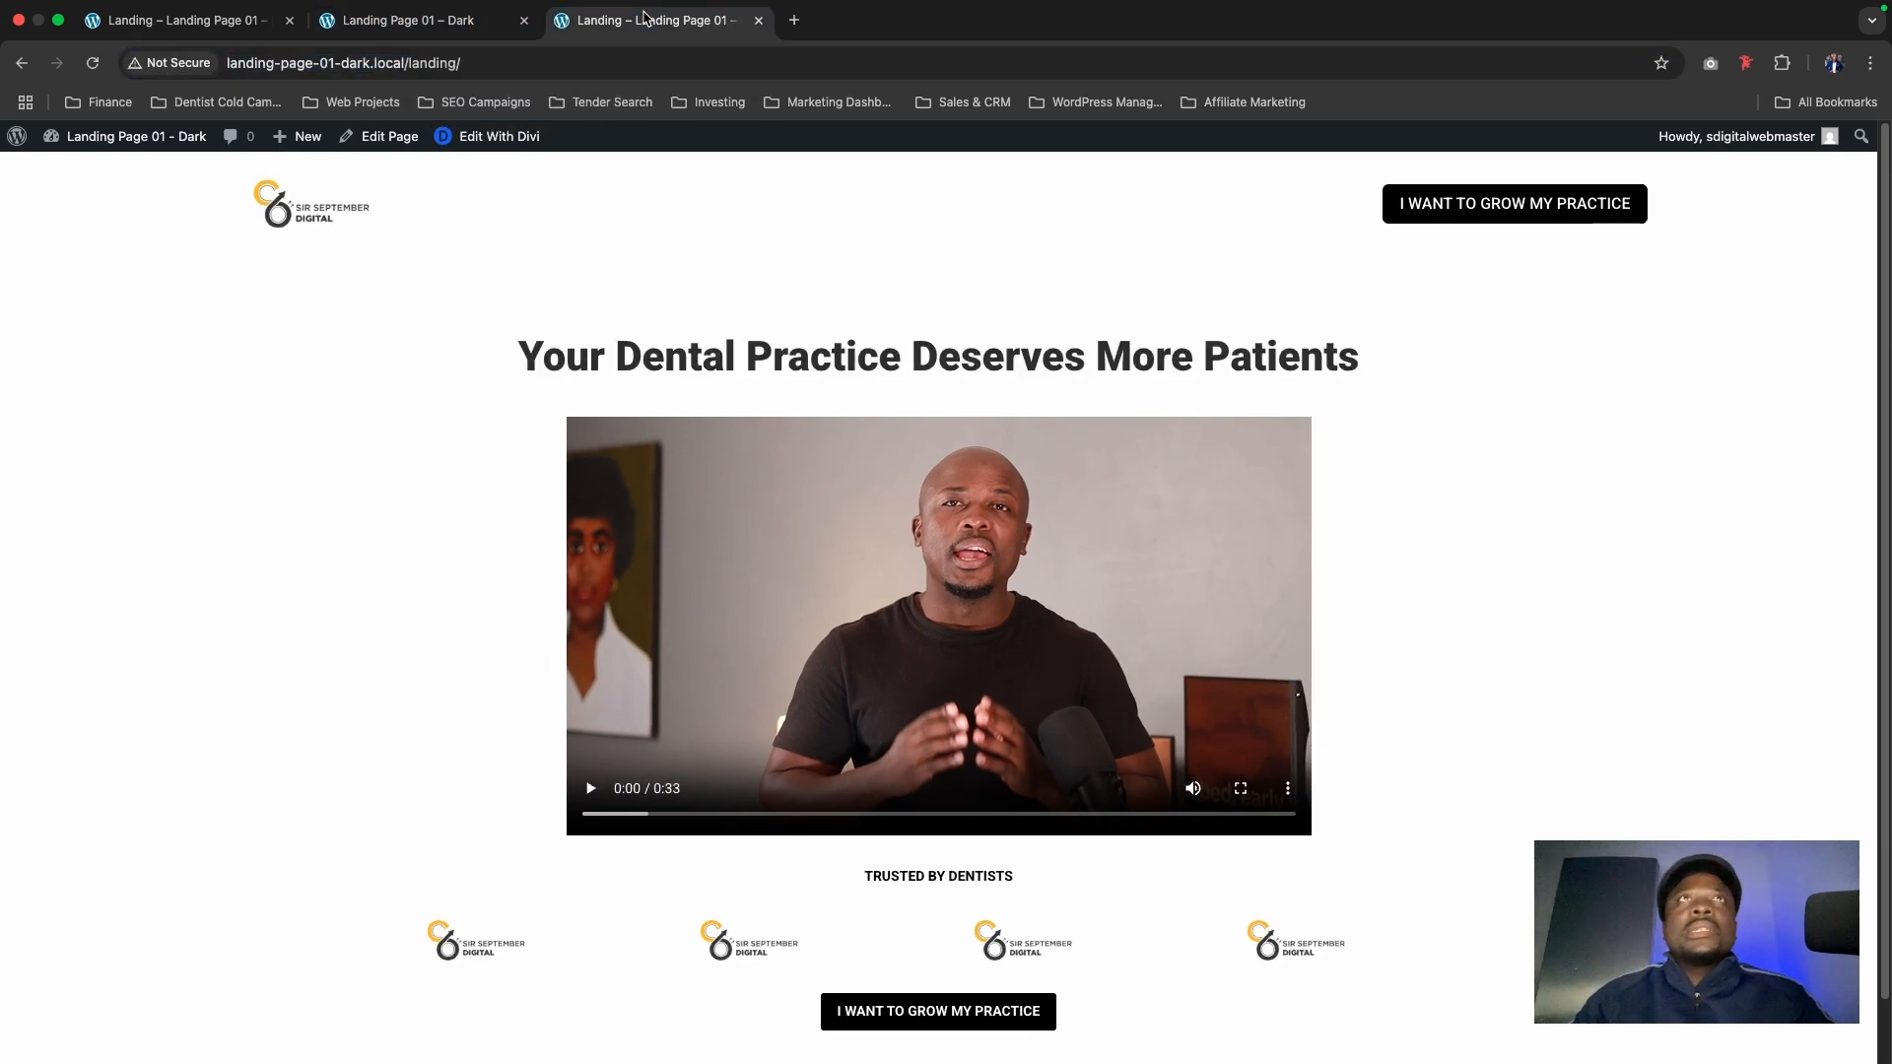
pyautogui.moveTo(669, 19); pyautogui.dragTo(433, 20)
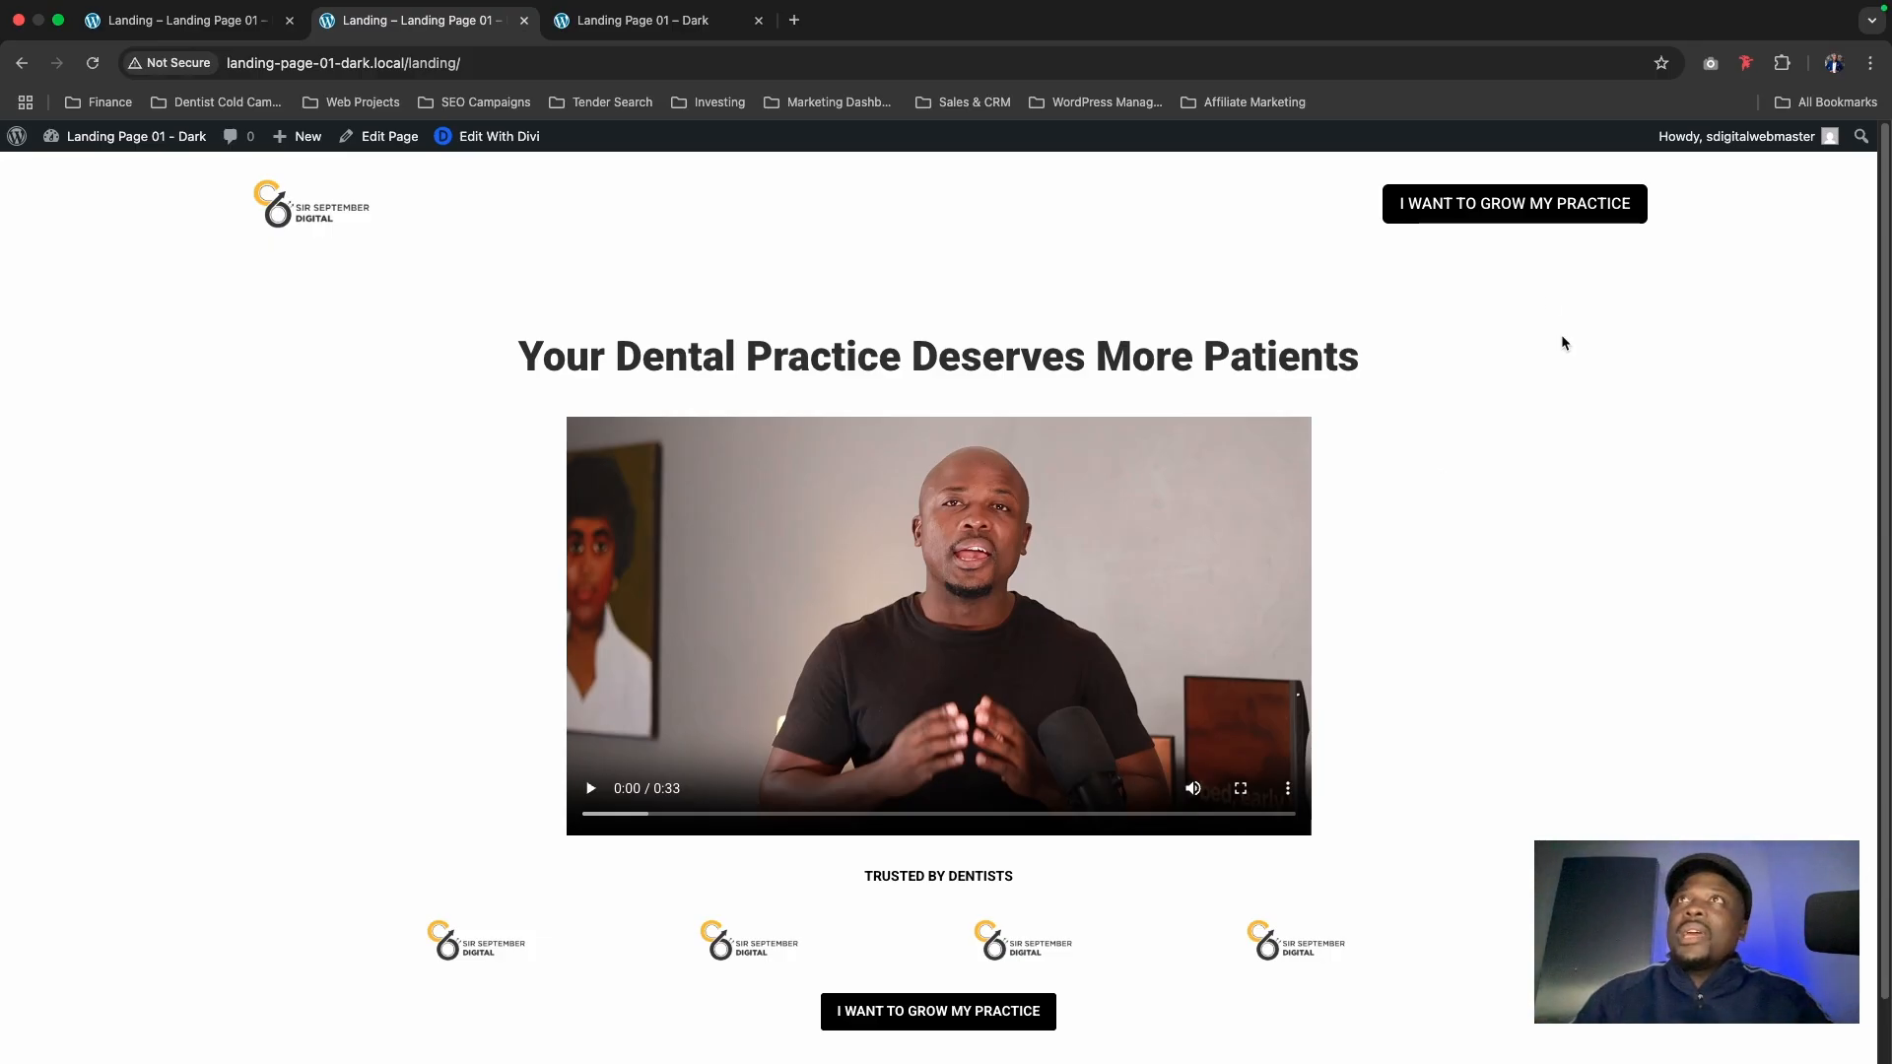
# Step: Test the new page's header button, then open the TidyCal booking page from the reference page's header button and copy its address
pyautogui.click(1523, 203)
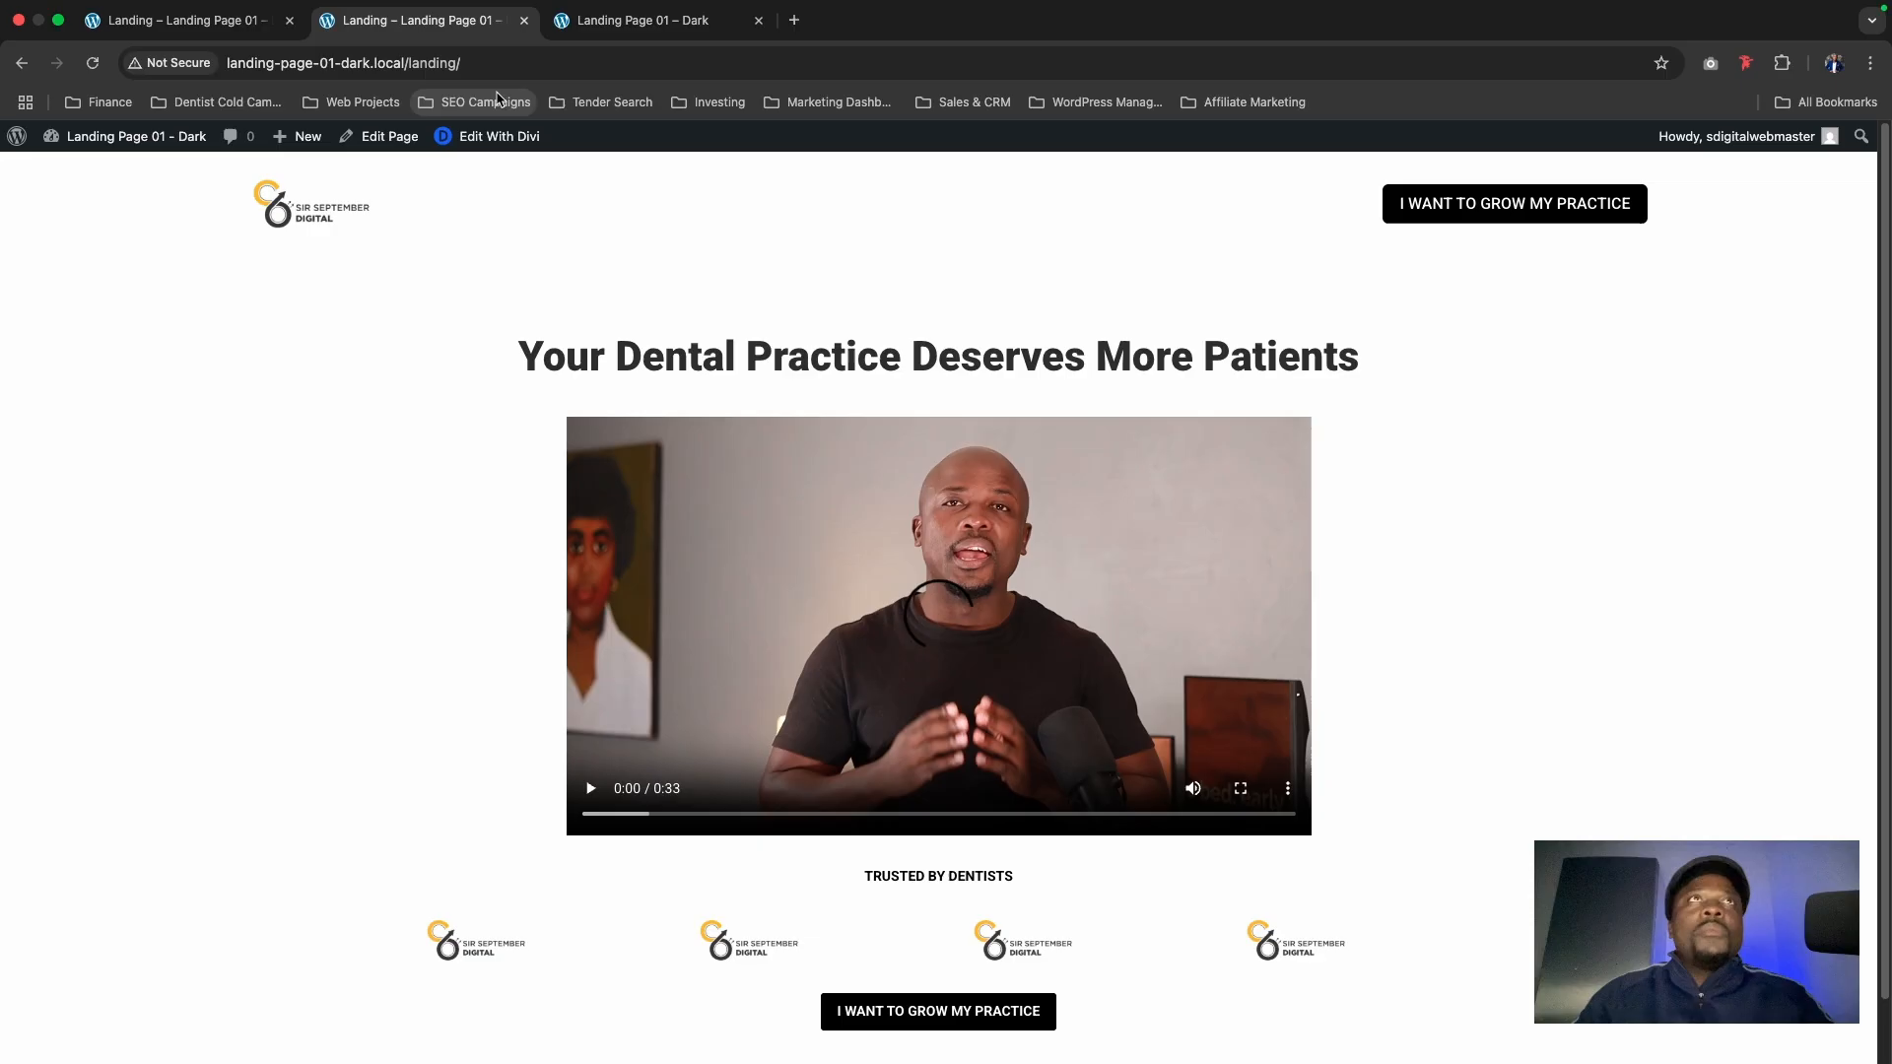
pyautogui.click(680, 21)
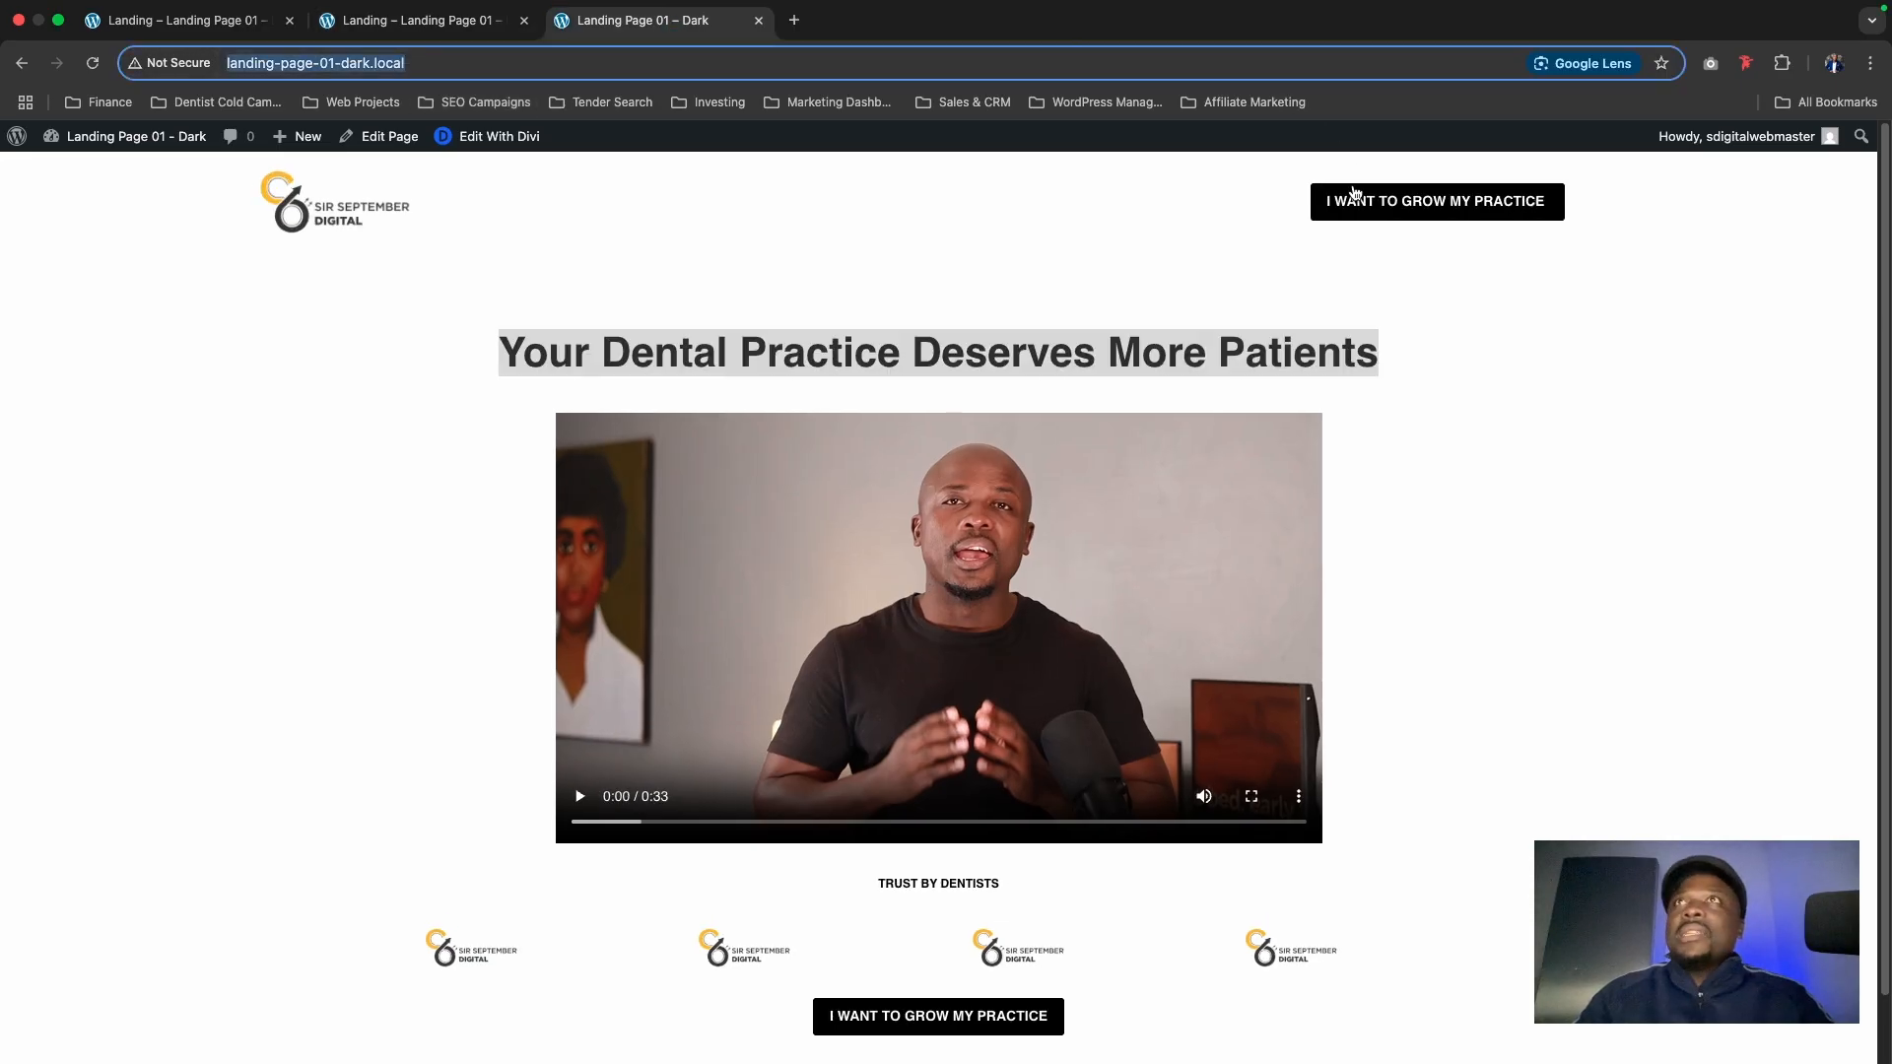
pyautogui.click(1355, 194)
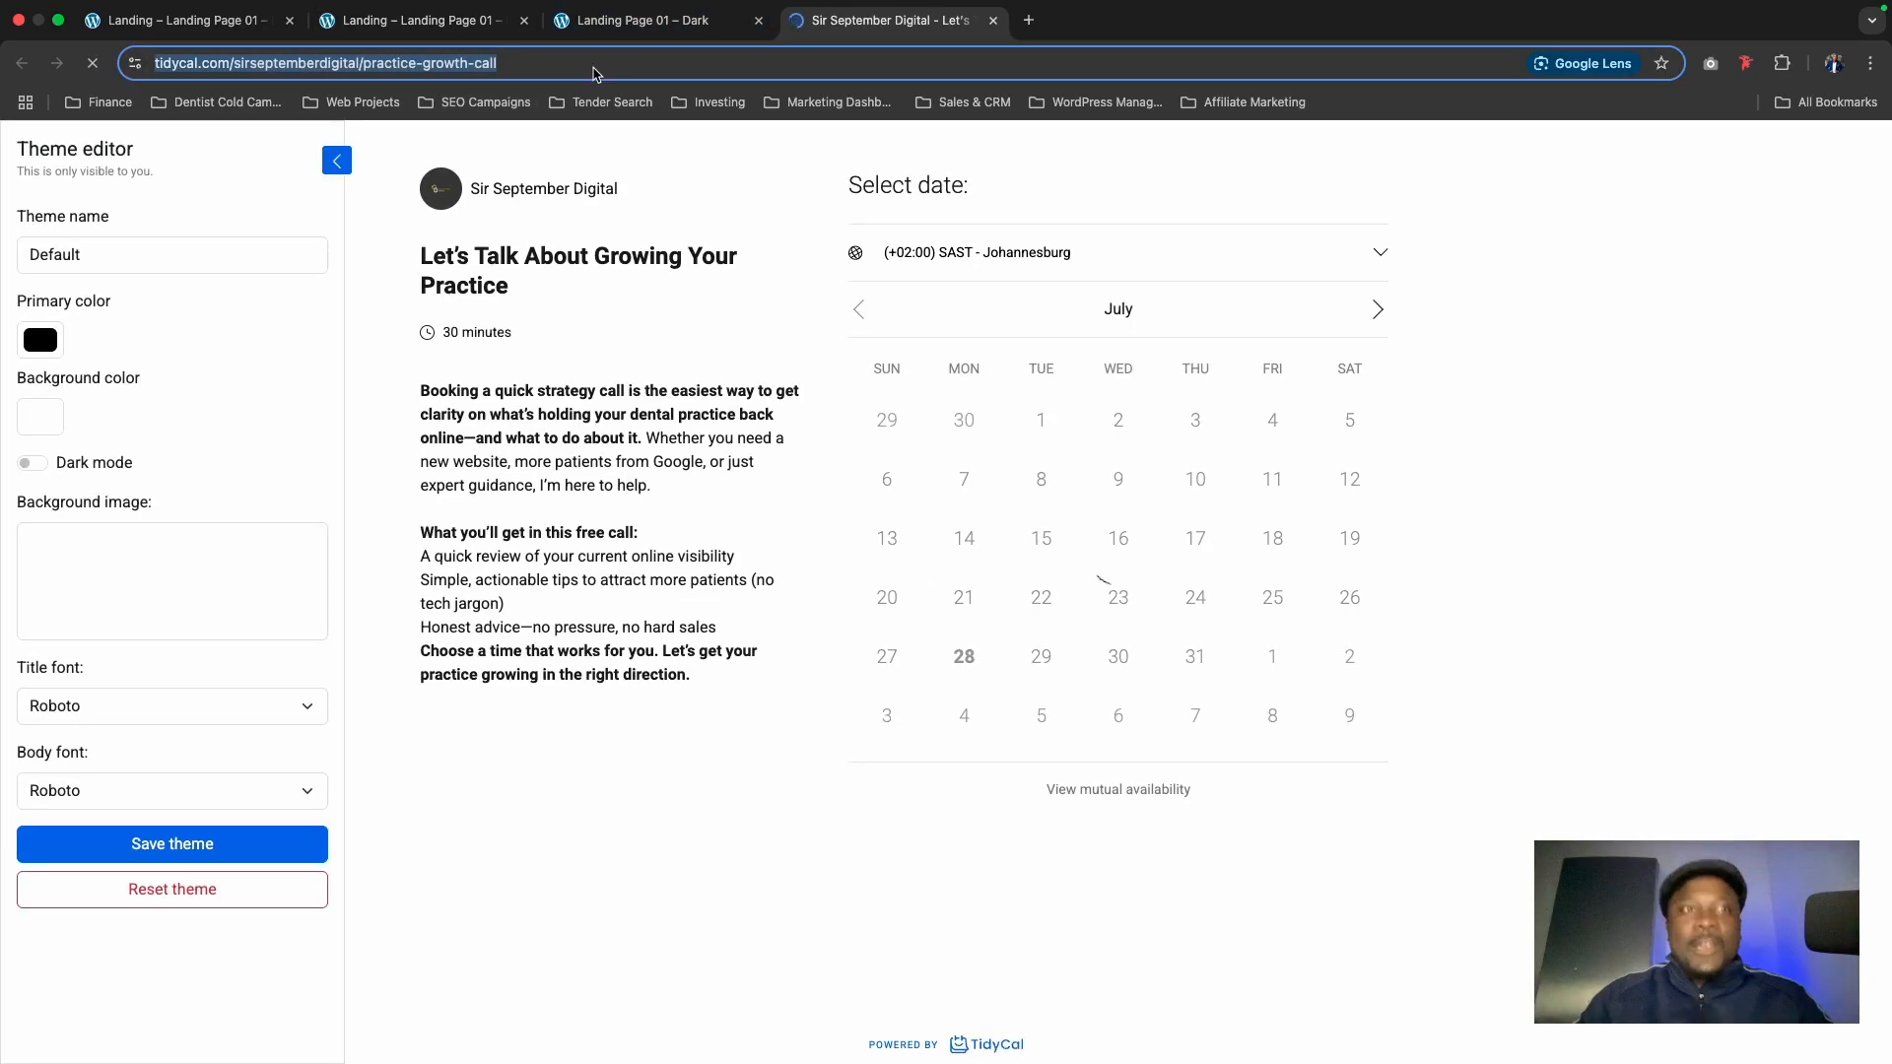
# Step: Return to the page editor and check the link settings of the button below the logos
pyautogui.click(223, 22)
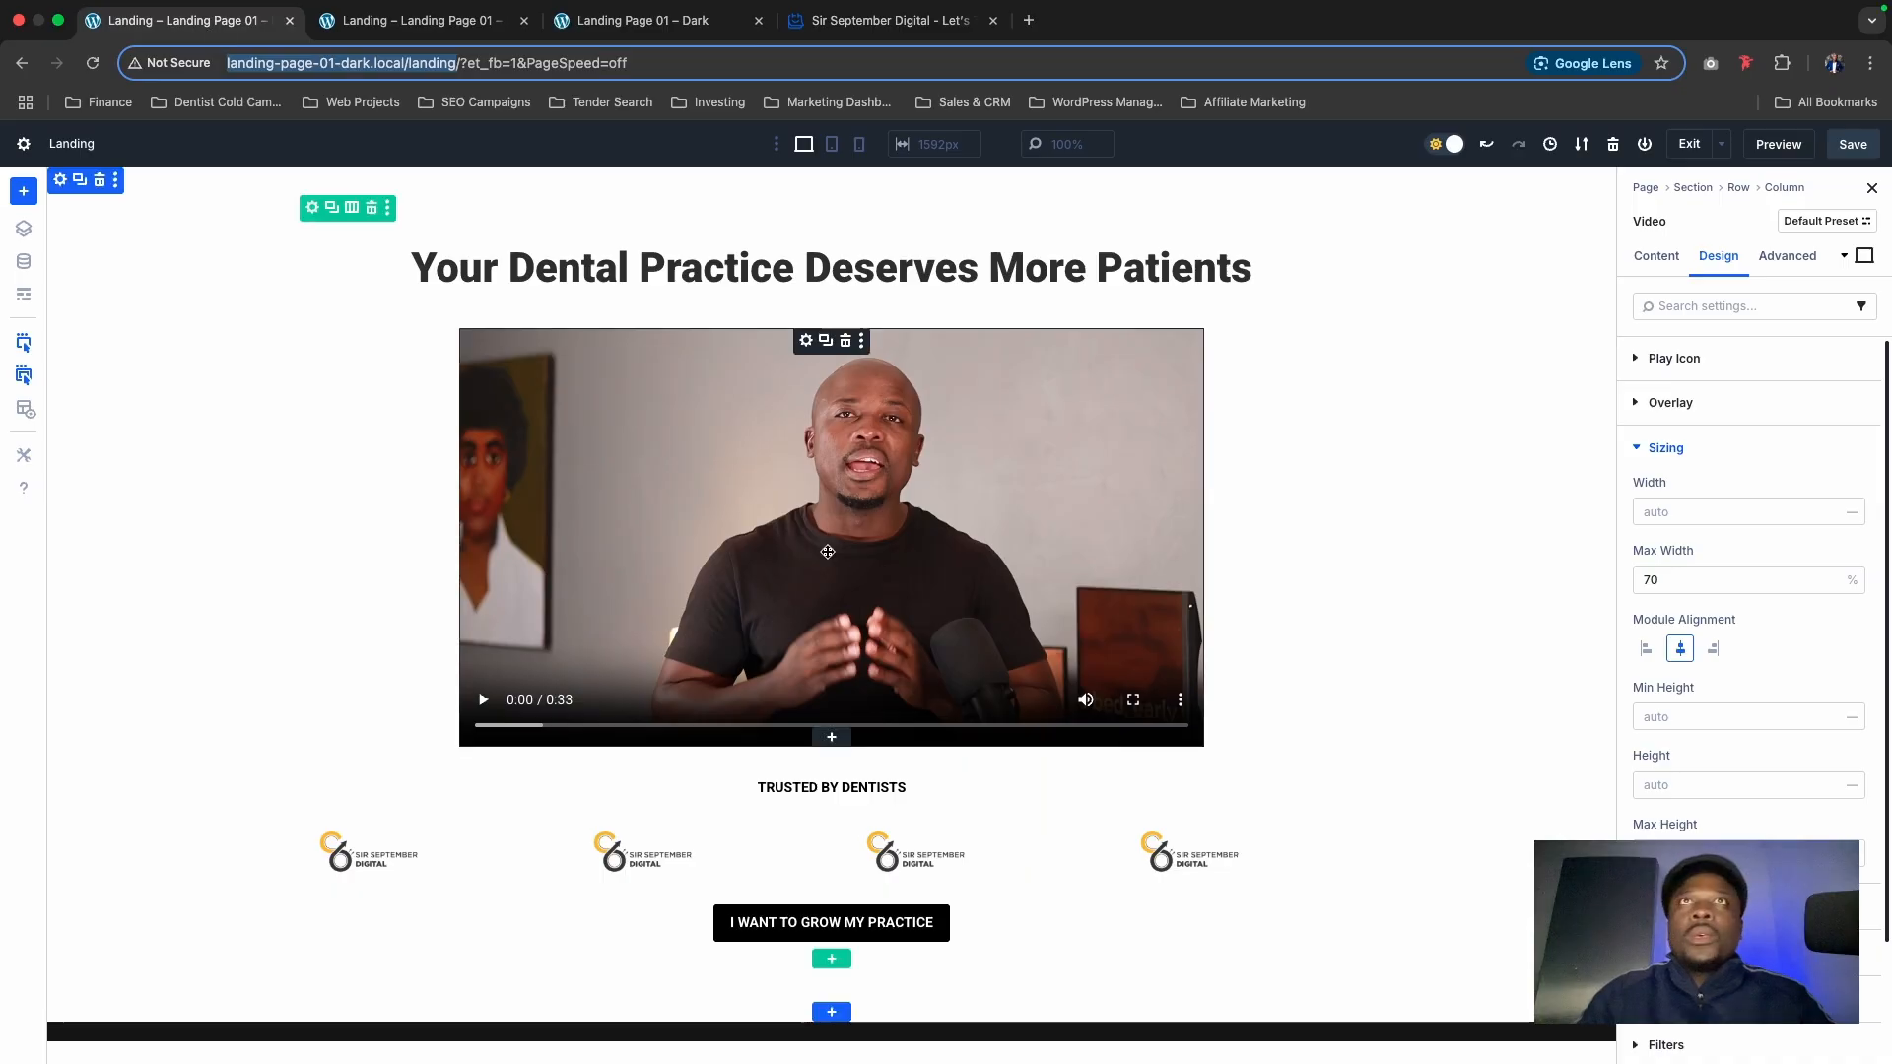
pyautogui.click(806, 921)
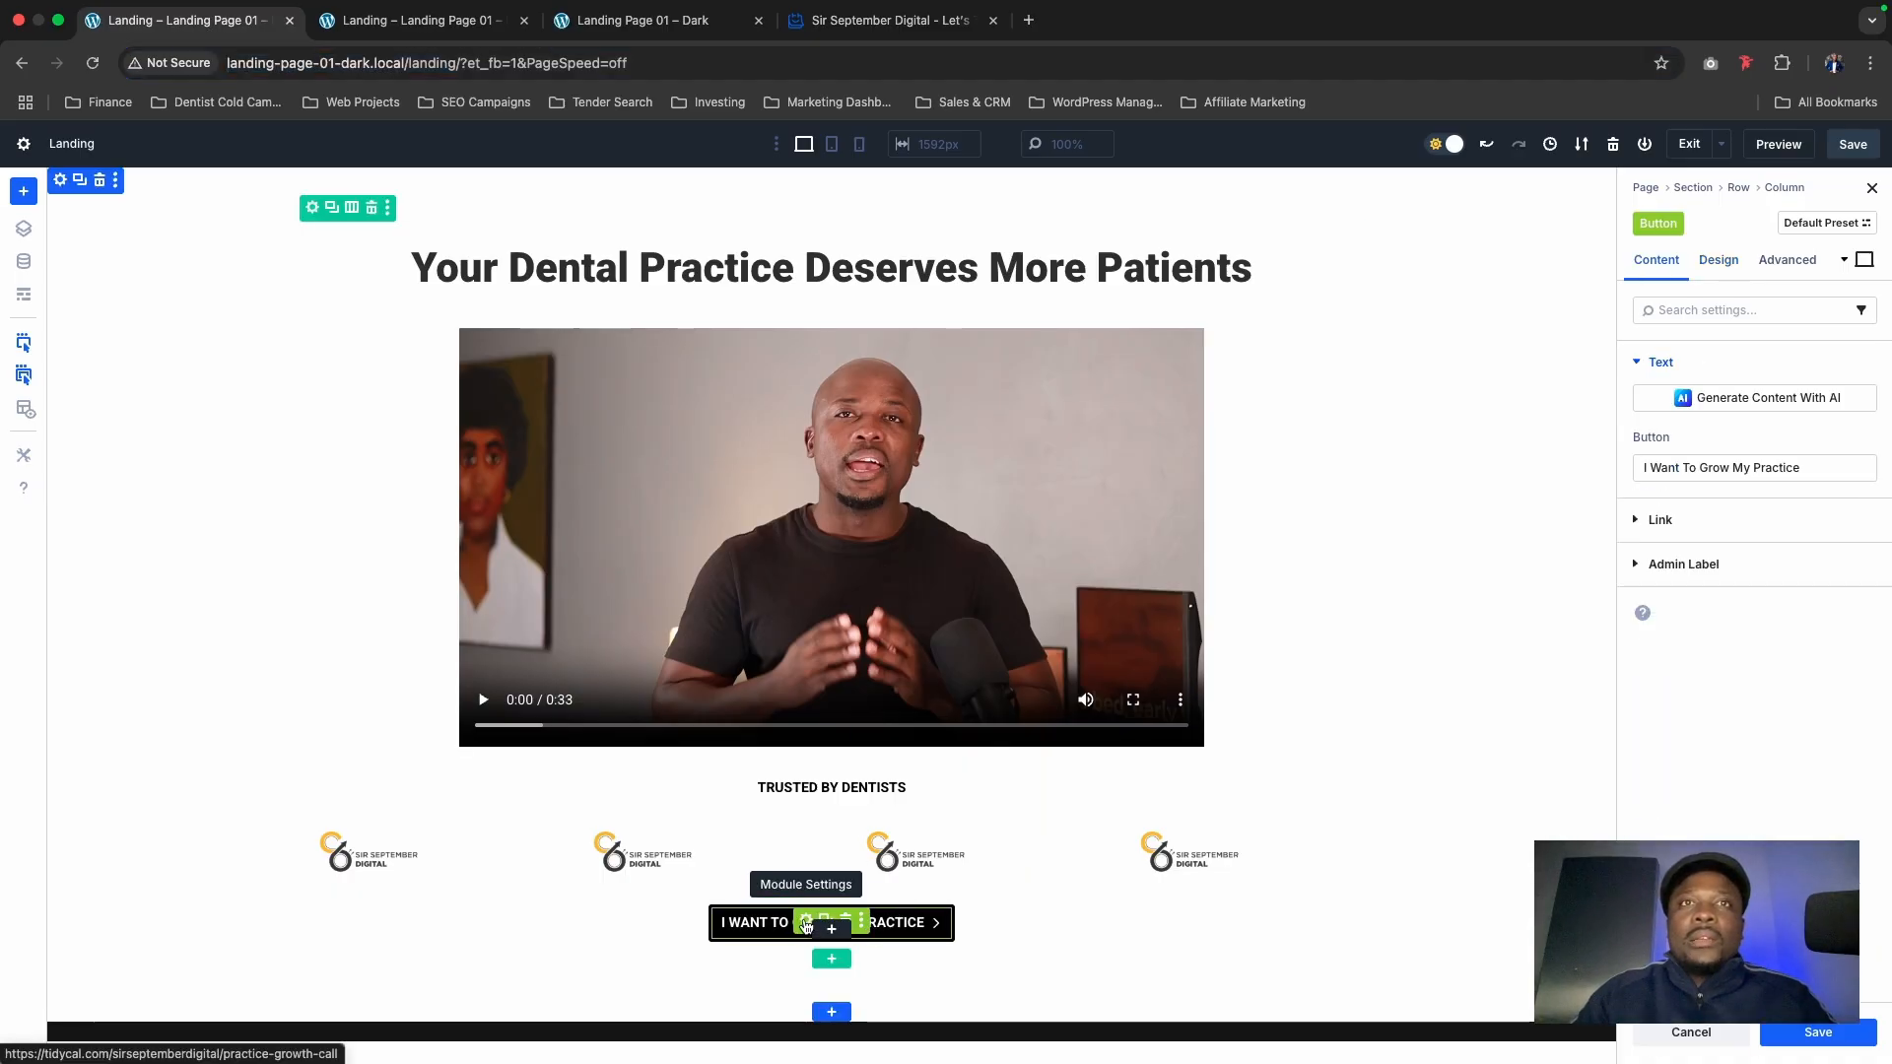
pyautogui.click(1682, 522)
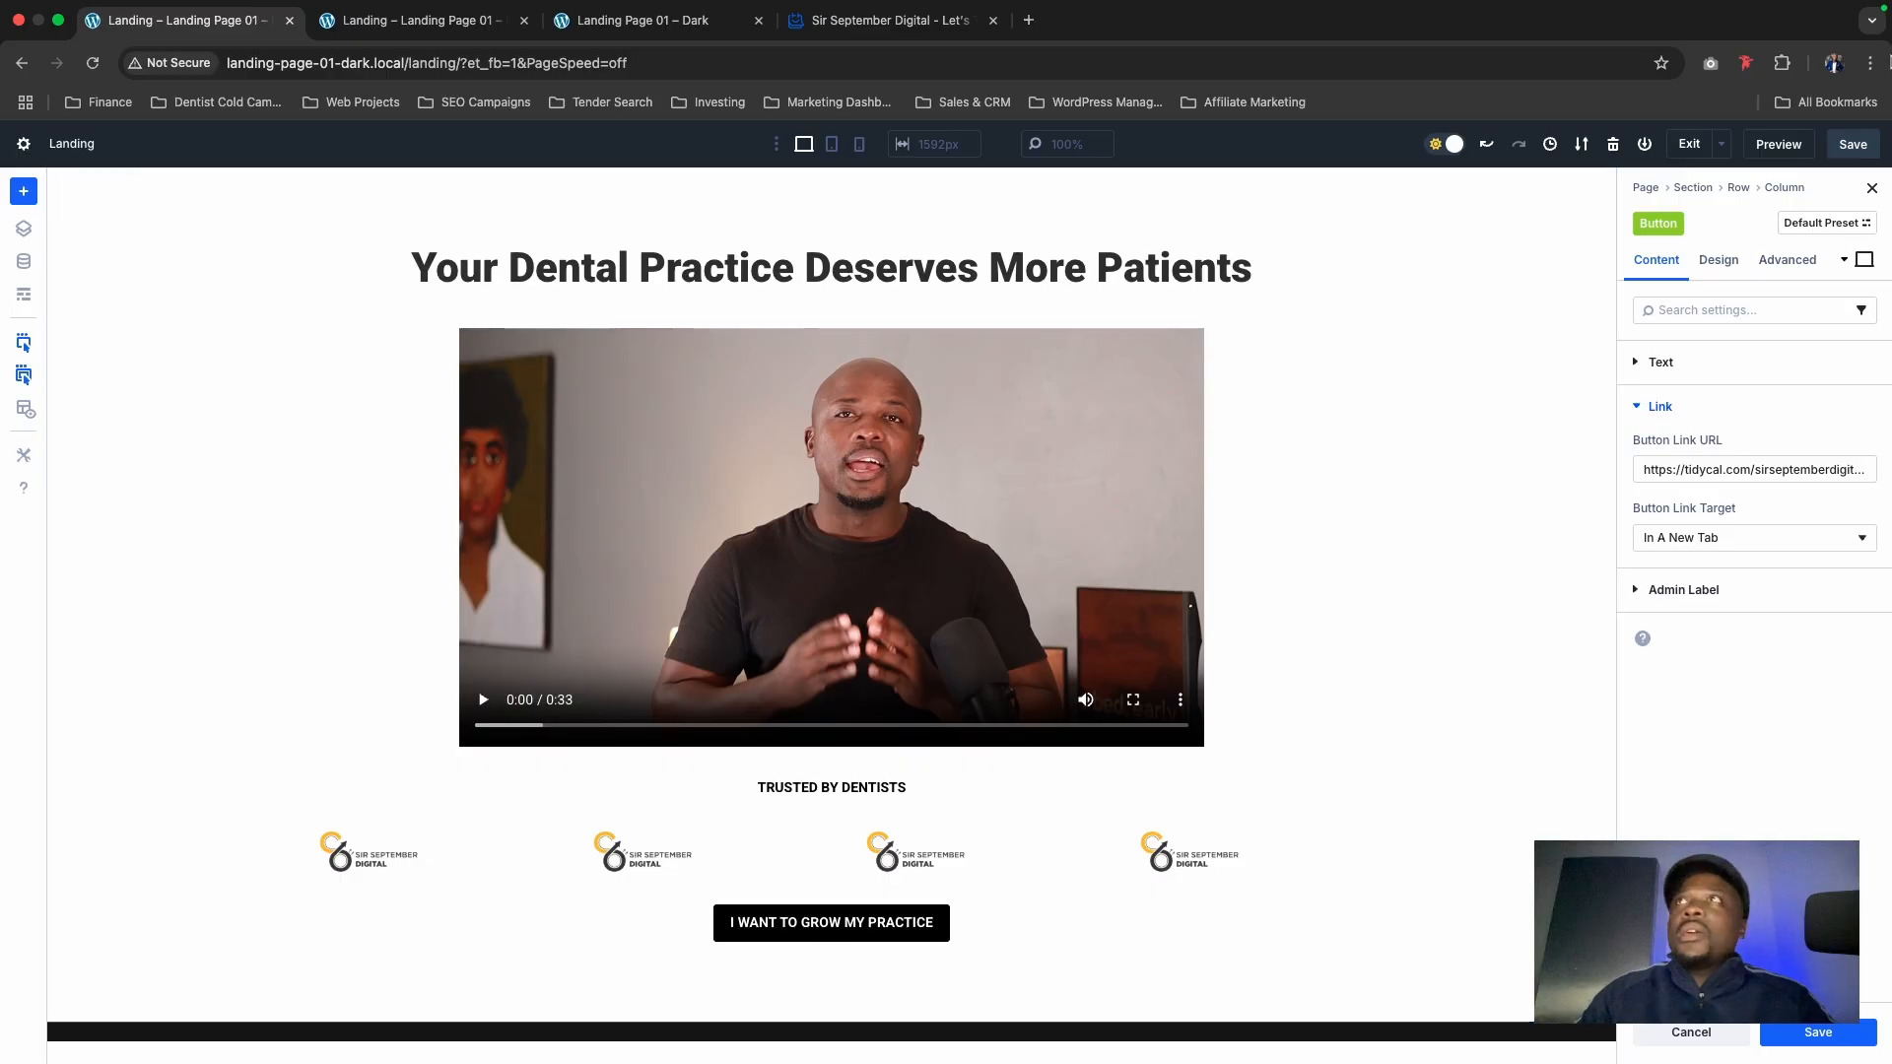
# Step: Exit the page editor and open the Landing template's custom header for editing in the Divi Theme Builder
pyautogui.click(1690, 144)
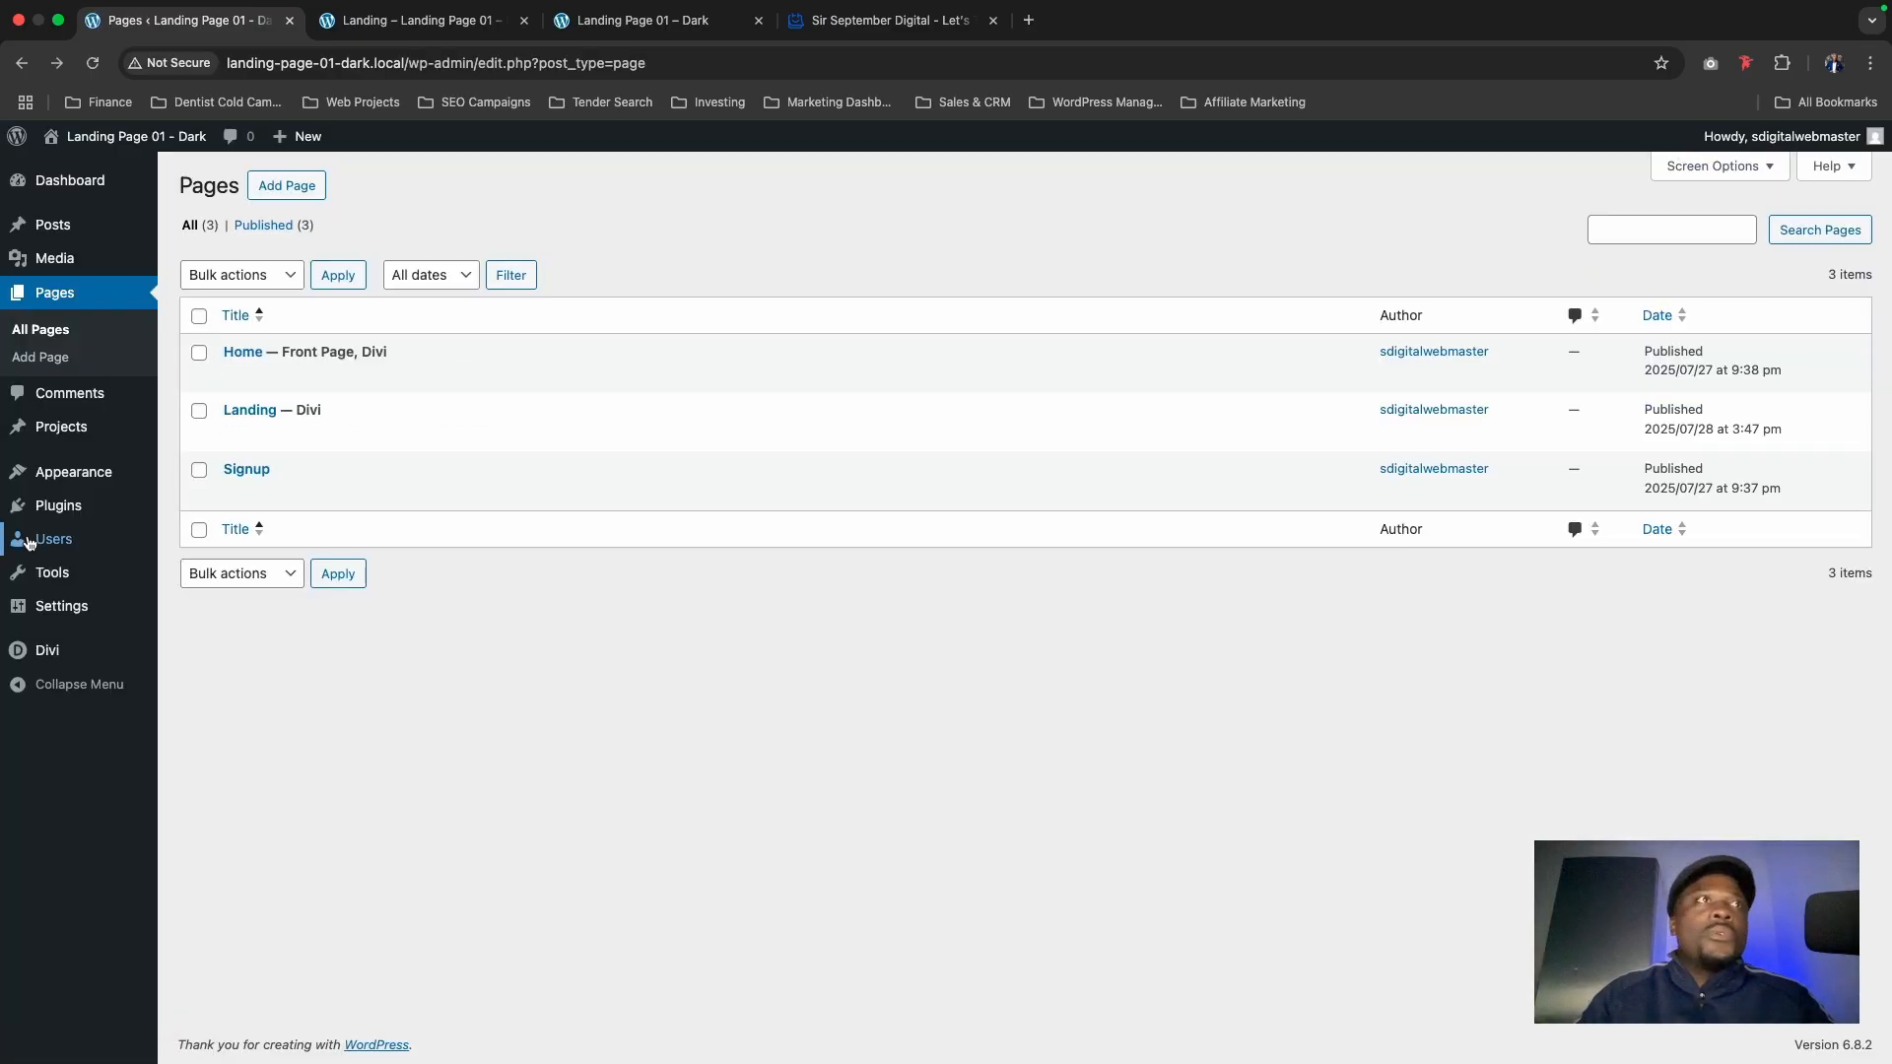
pyautogui.moveTo(46, 651)
pyautogui.click(219, 739)
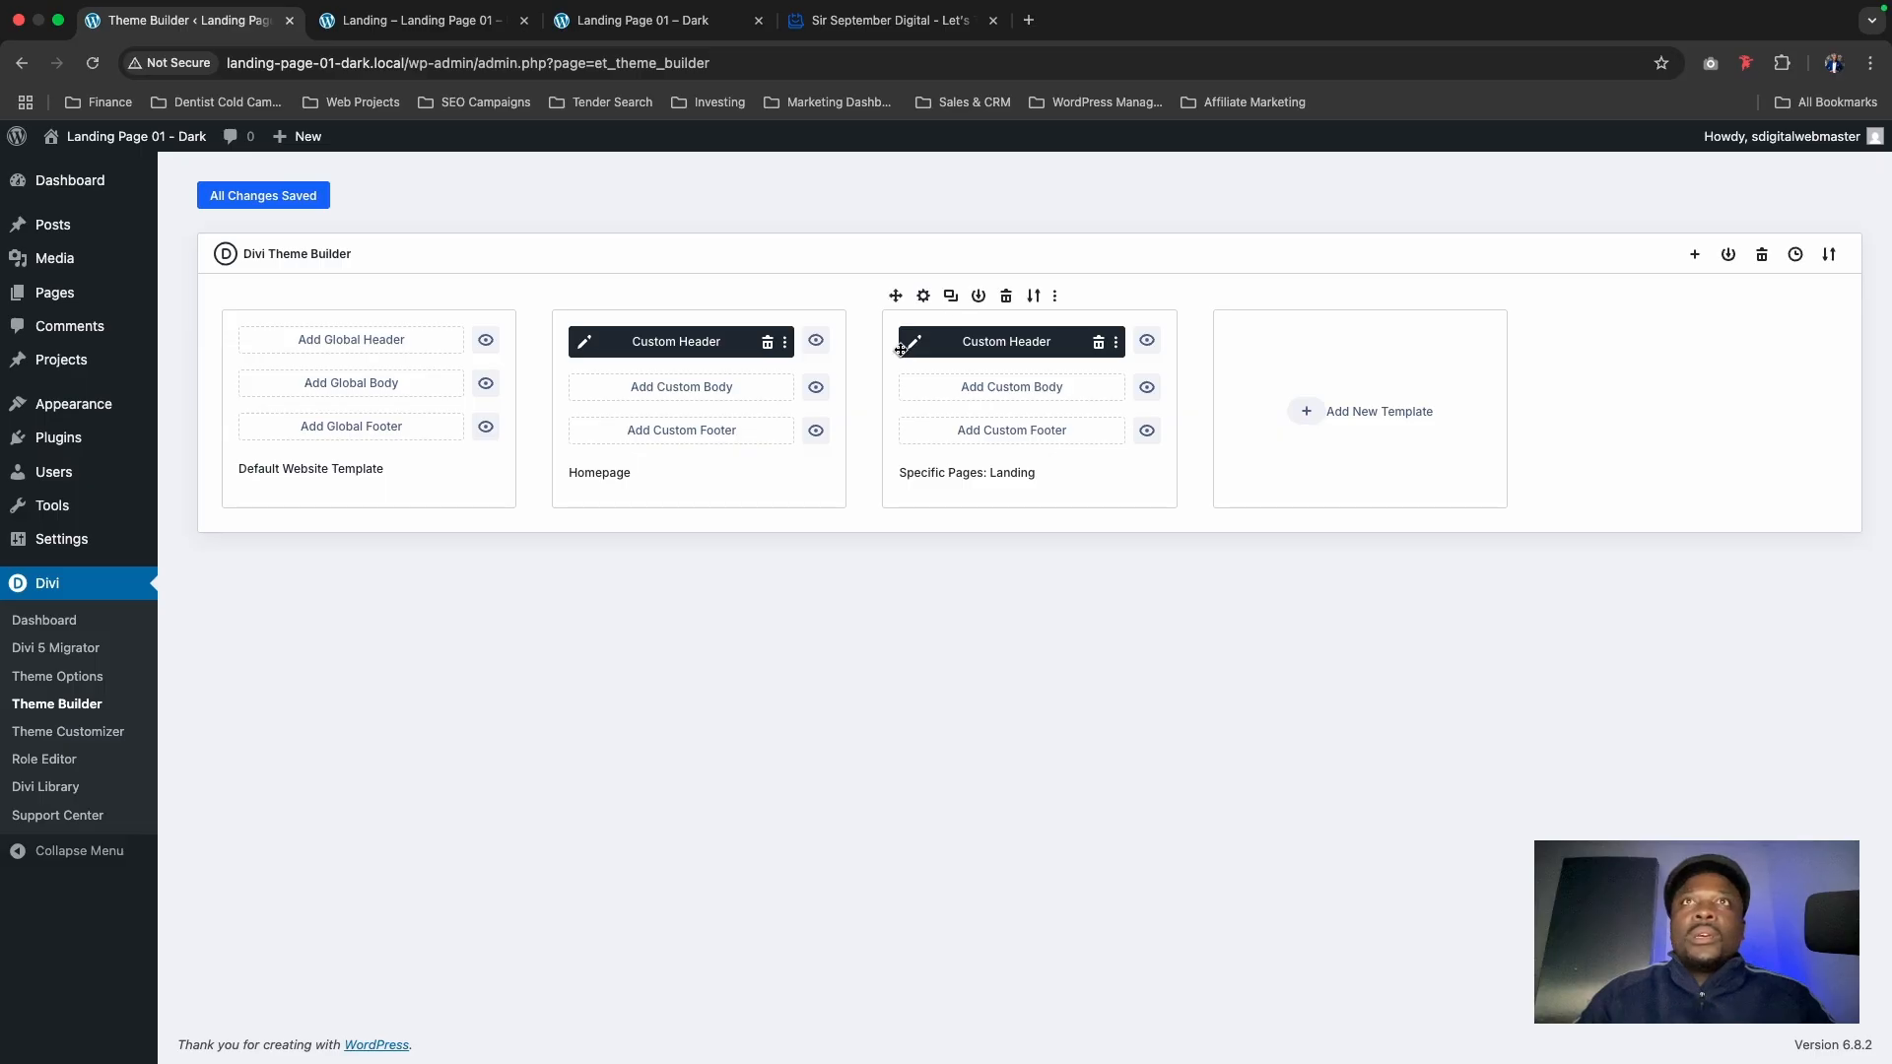
pyautogui.click(912, 343)
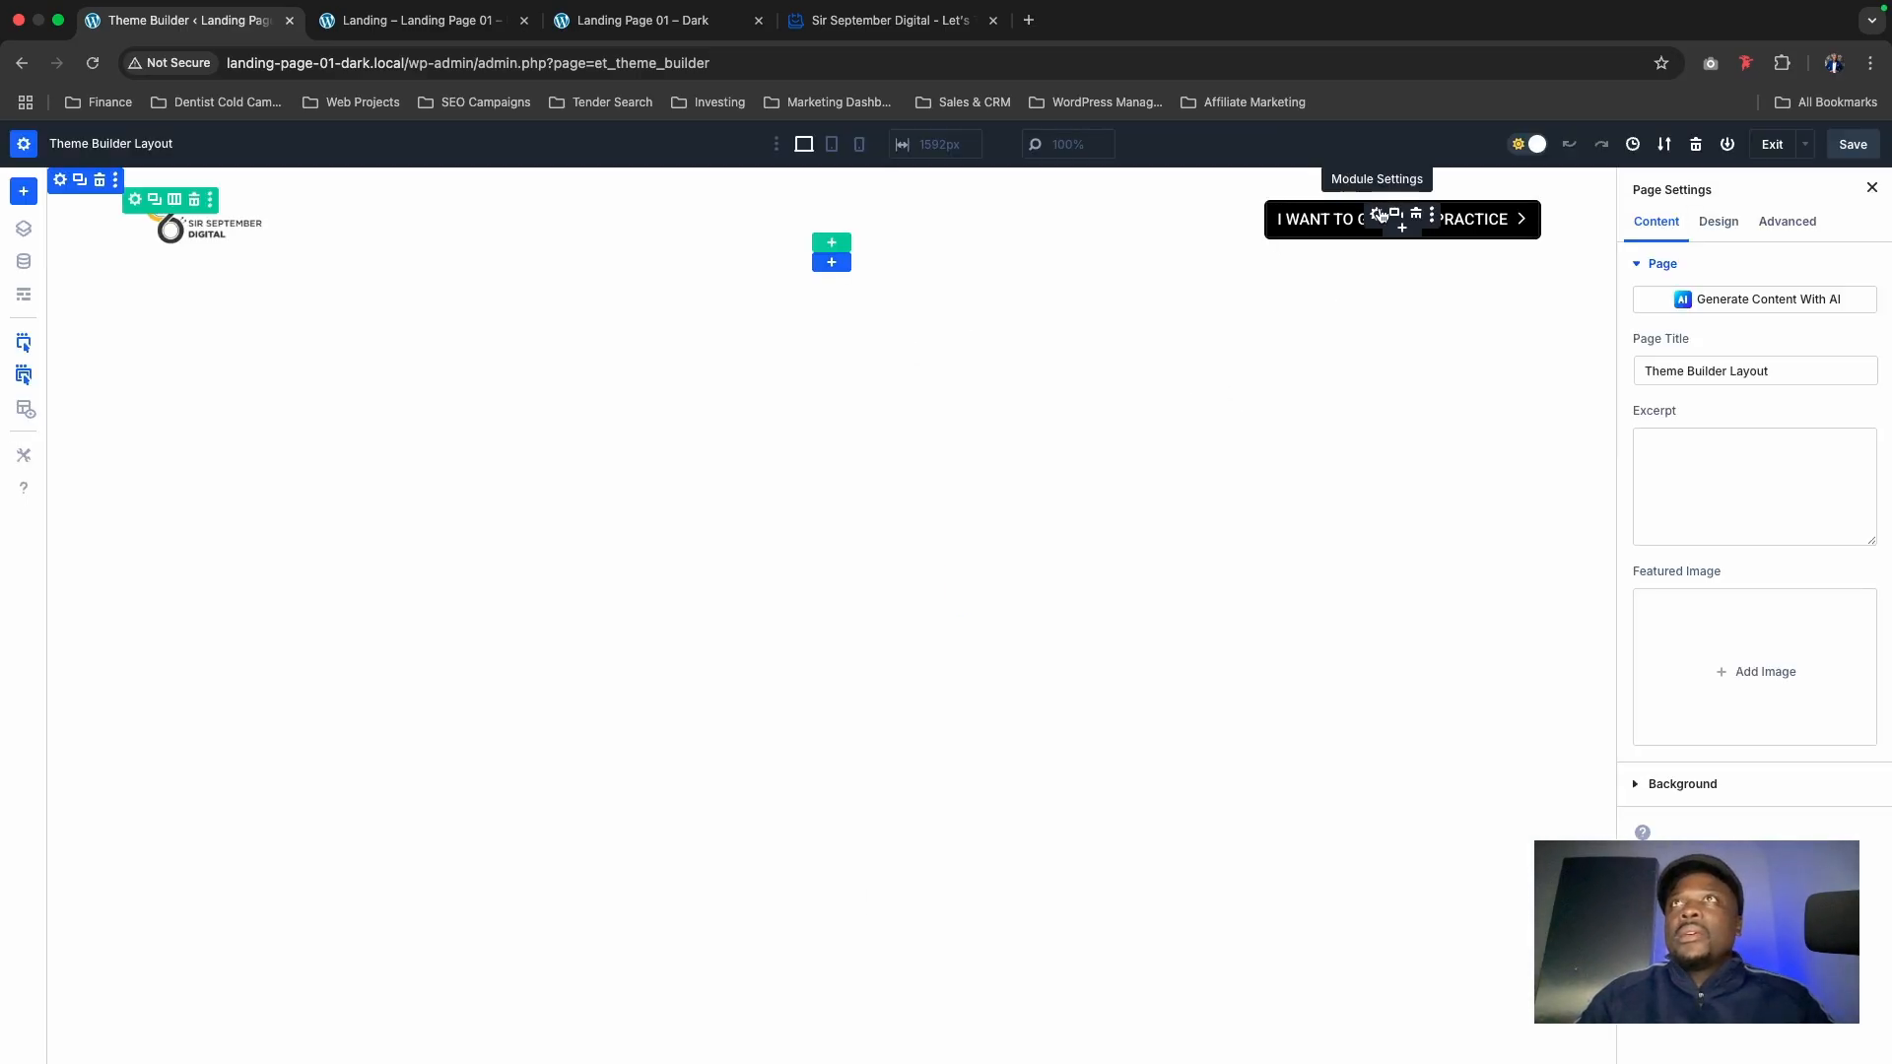
# Step: Link the header button to tidycal.com/sirseptemberdigital/practice-growth-call and set its link target to In A New Tab
pyautogui.click(1377, 215)
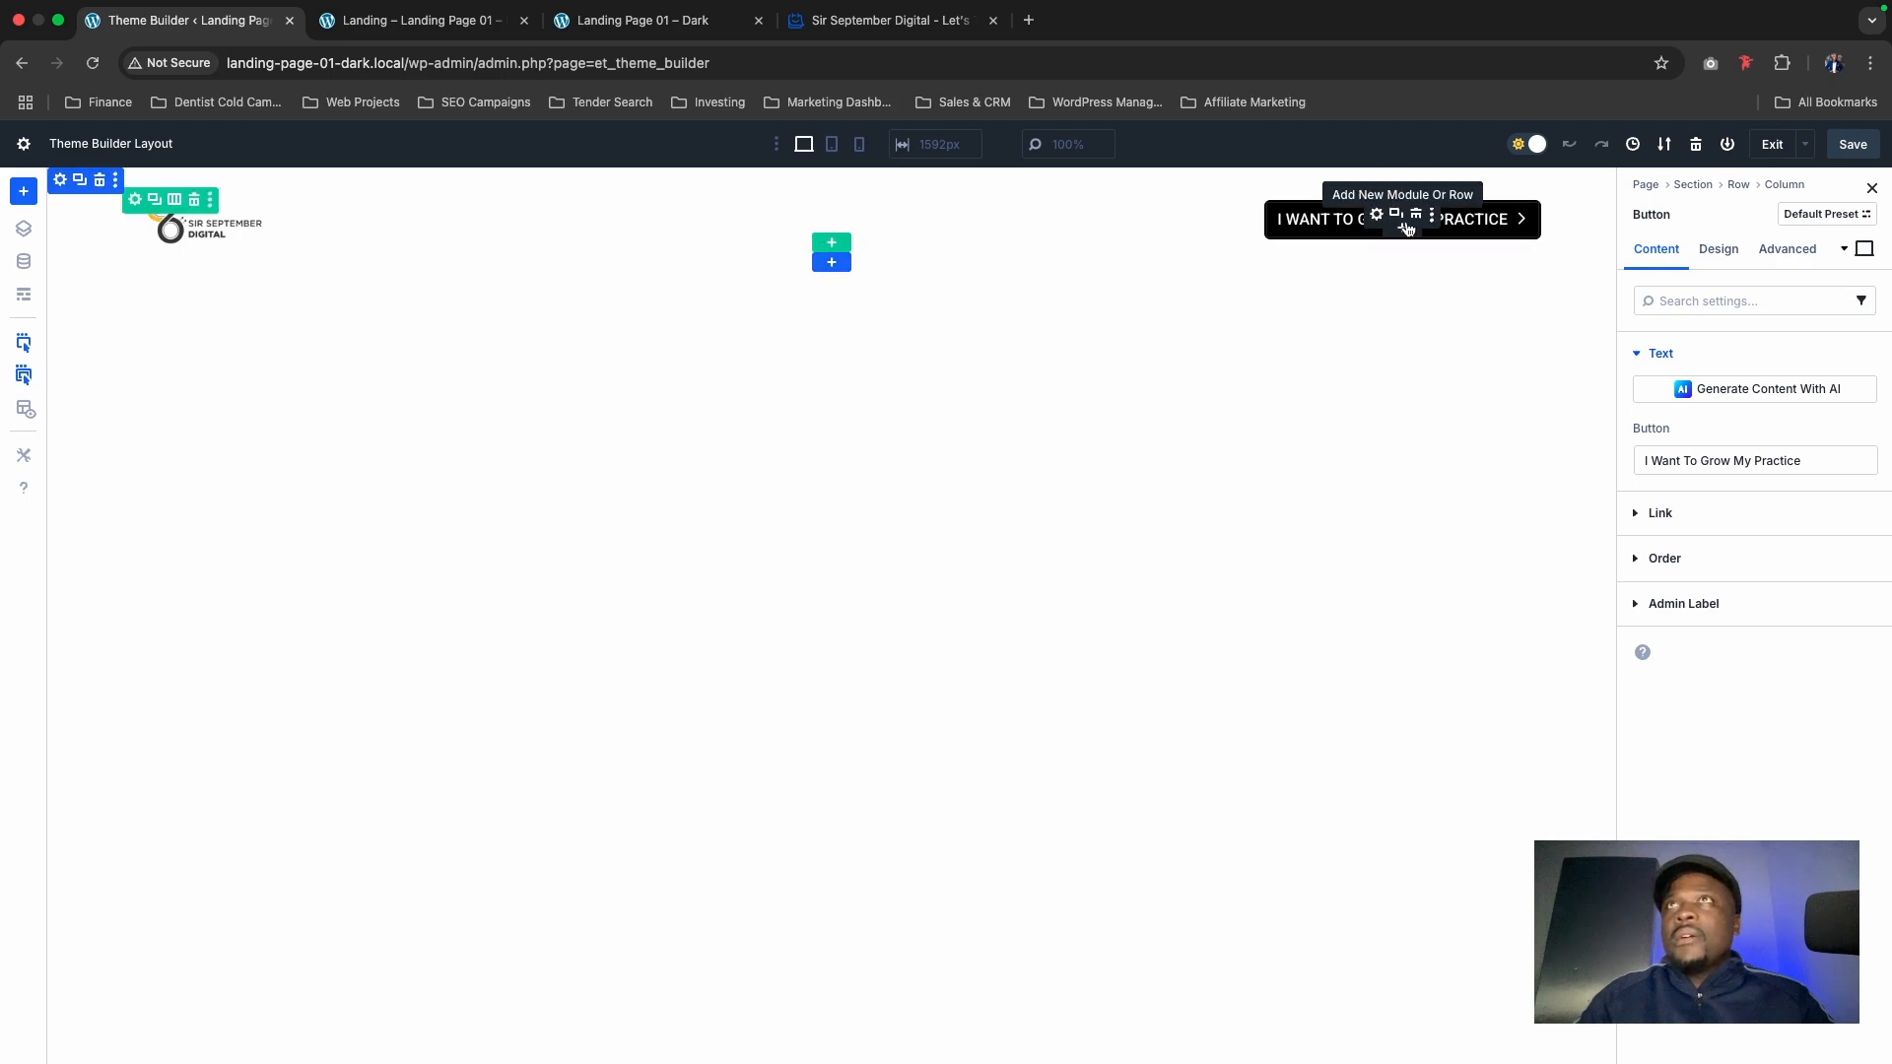
pyautogui.click(1695, 514)
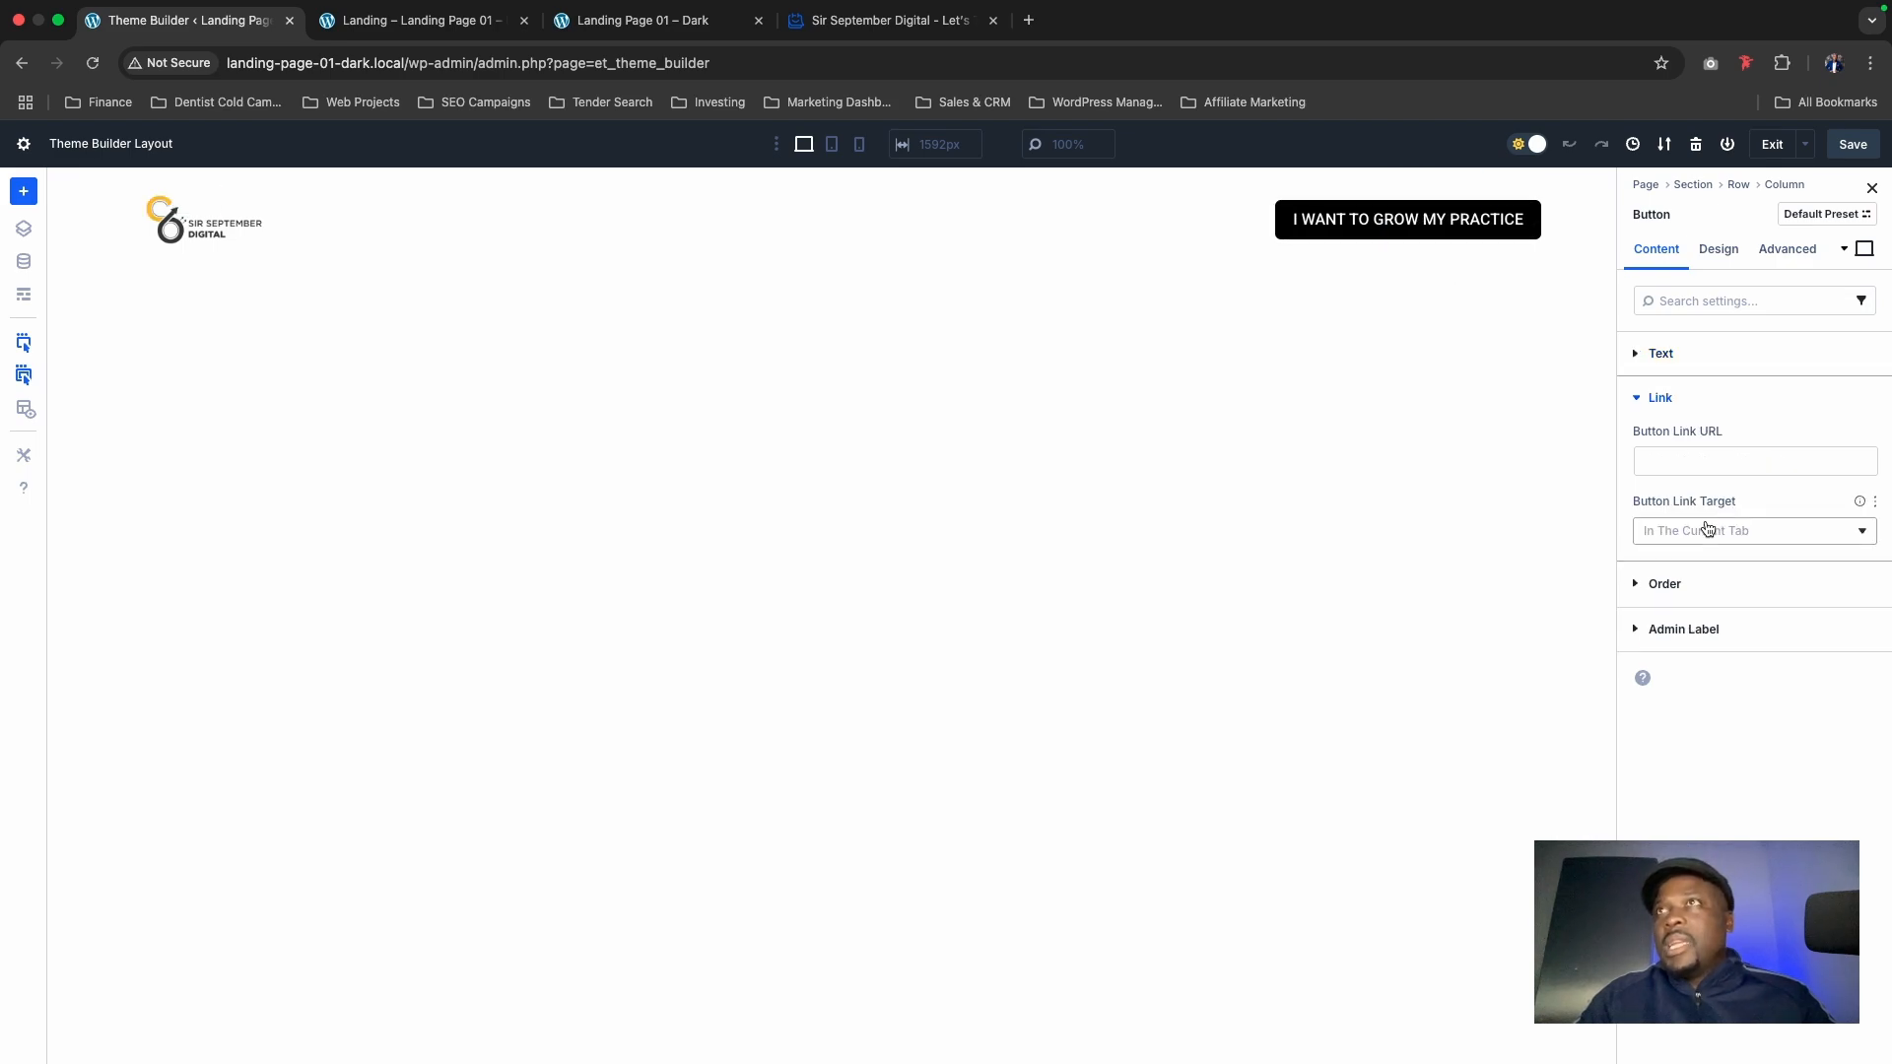
pyautogui.click(1644, 459)
pyautogui.press('super+v')
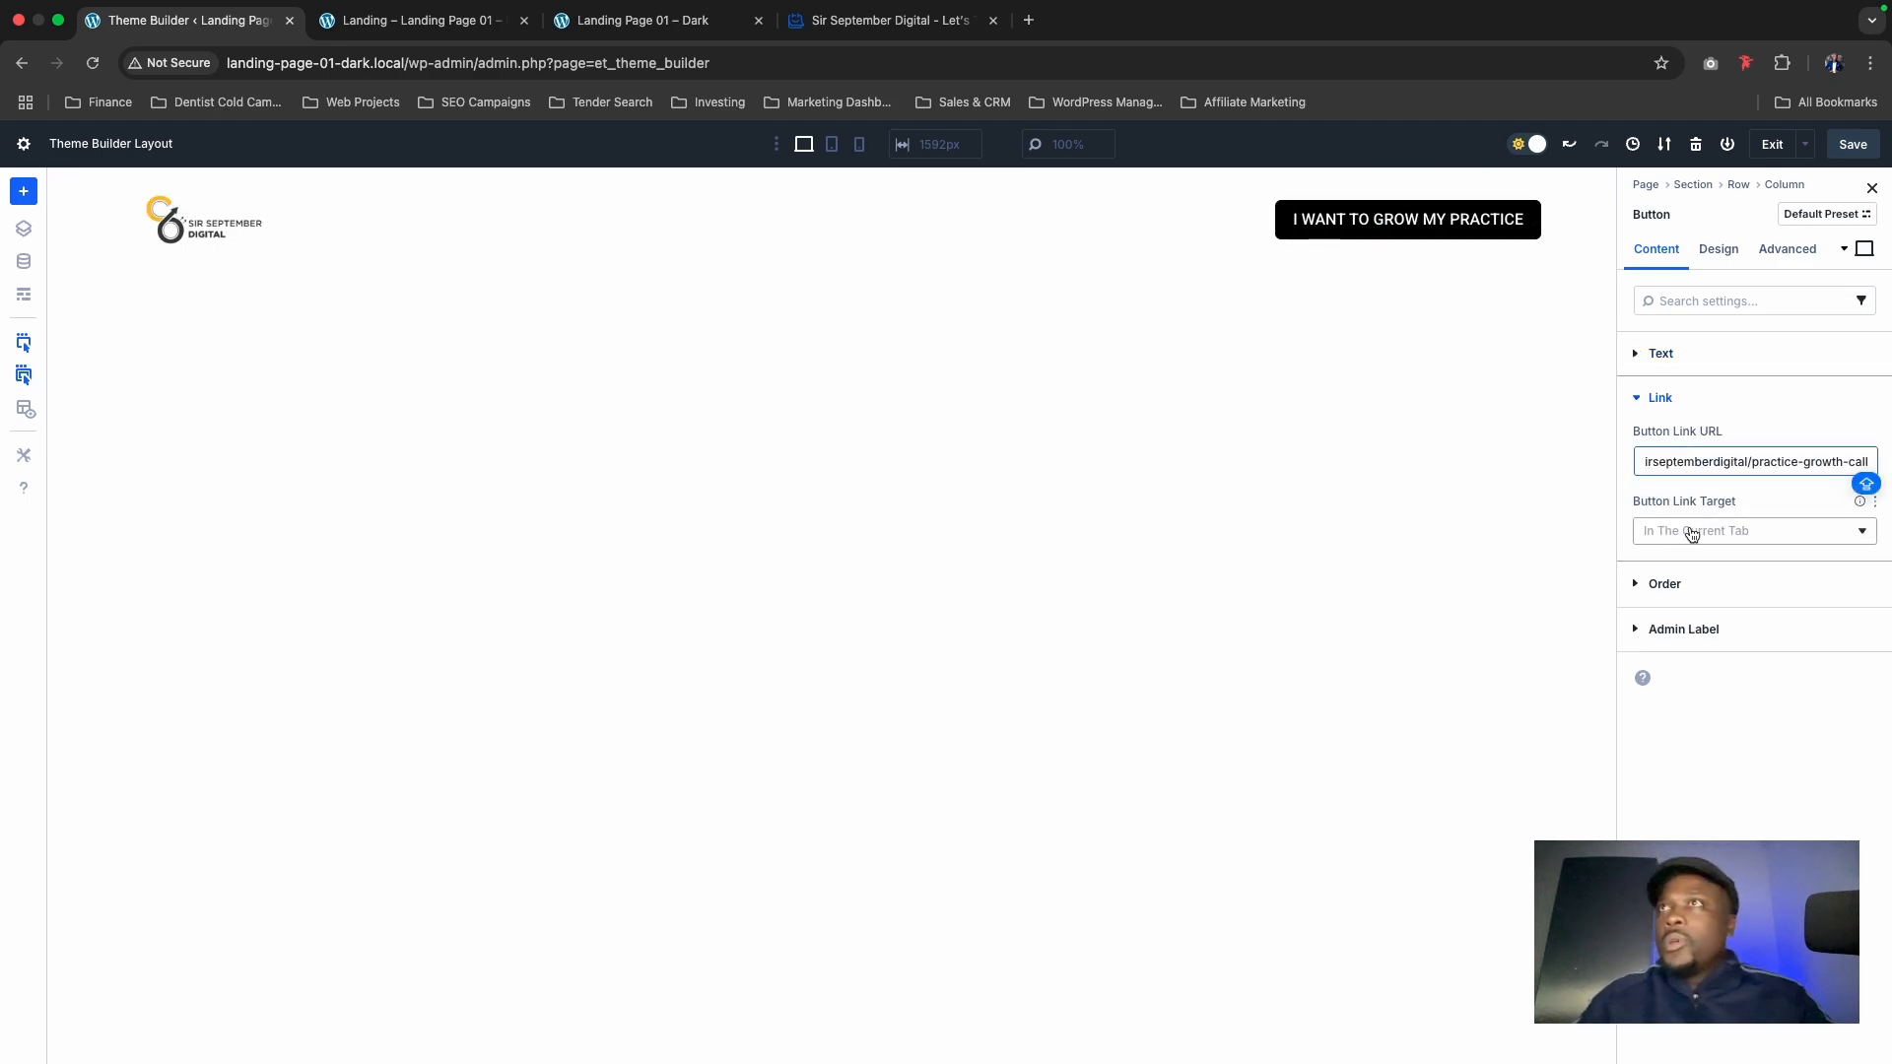
pyautogui.click(1689, 534)
pyautogui.click(1692, 564)
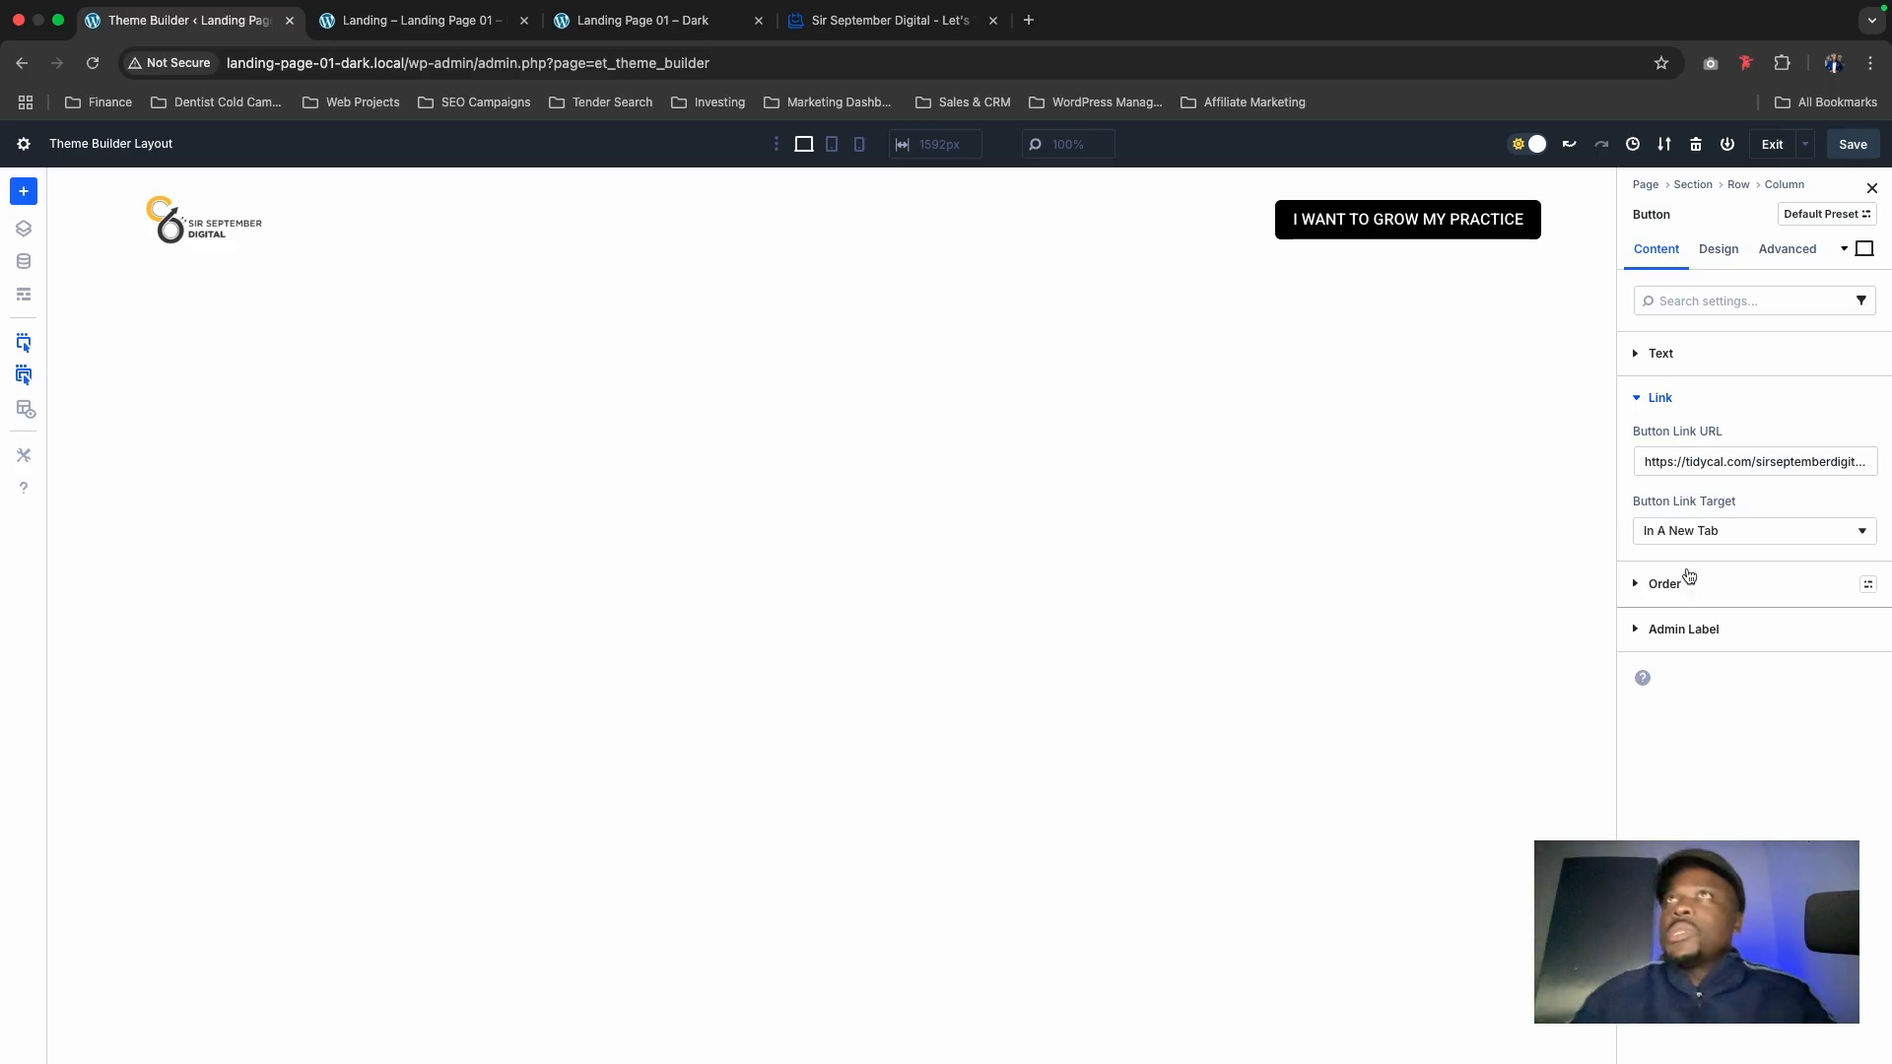
# Step: Check the border settings in the header button's custom styles and save the header layout
pyautogui.click(1722, 250)
pyautogui.click(1675, 448)
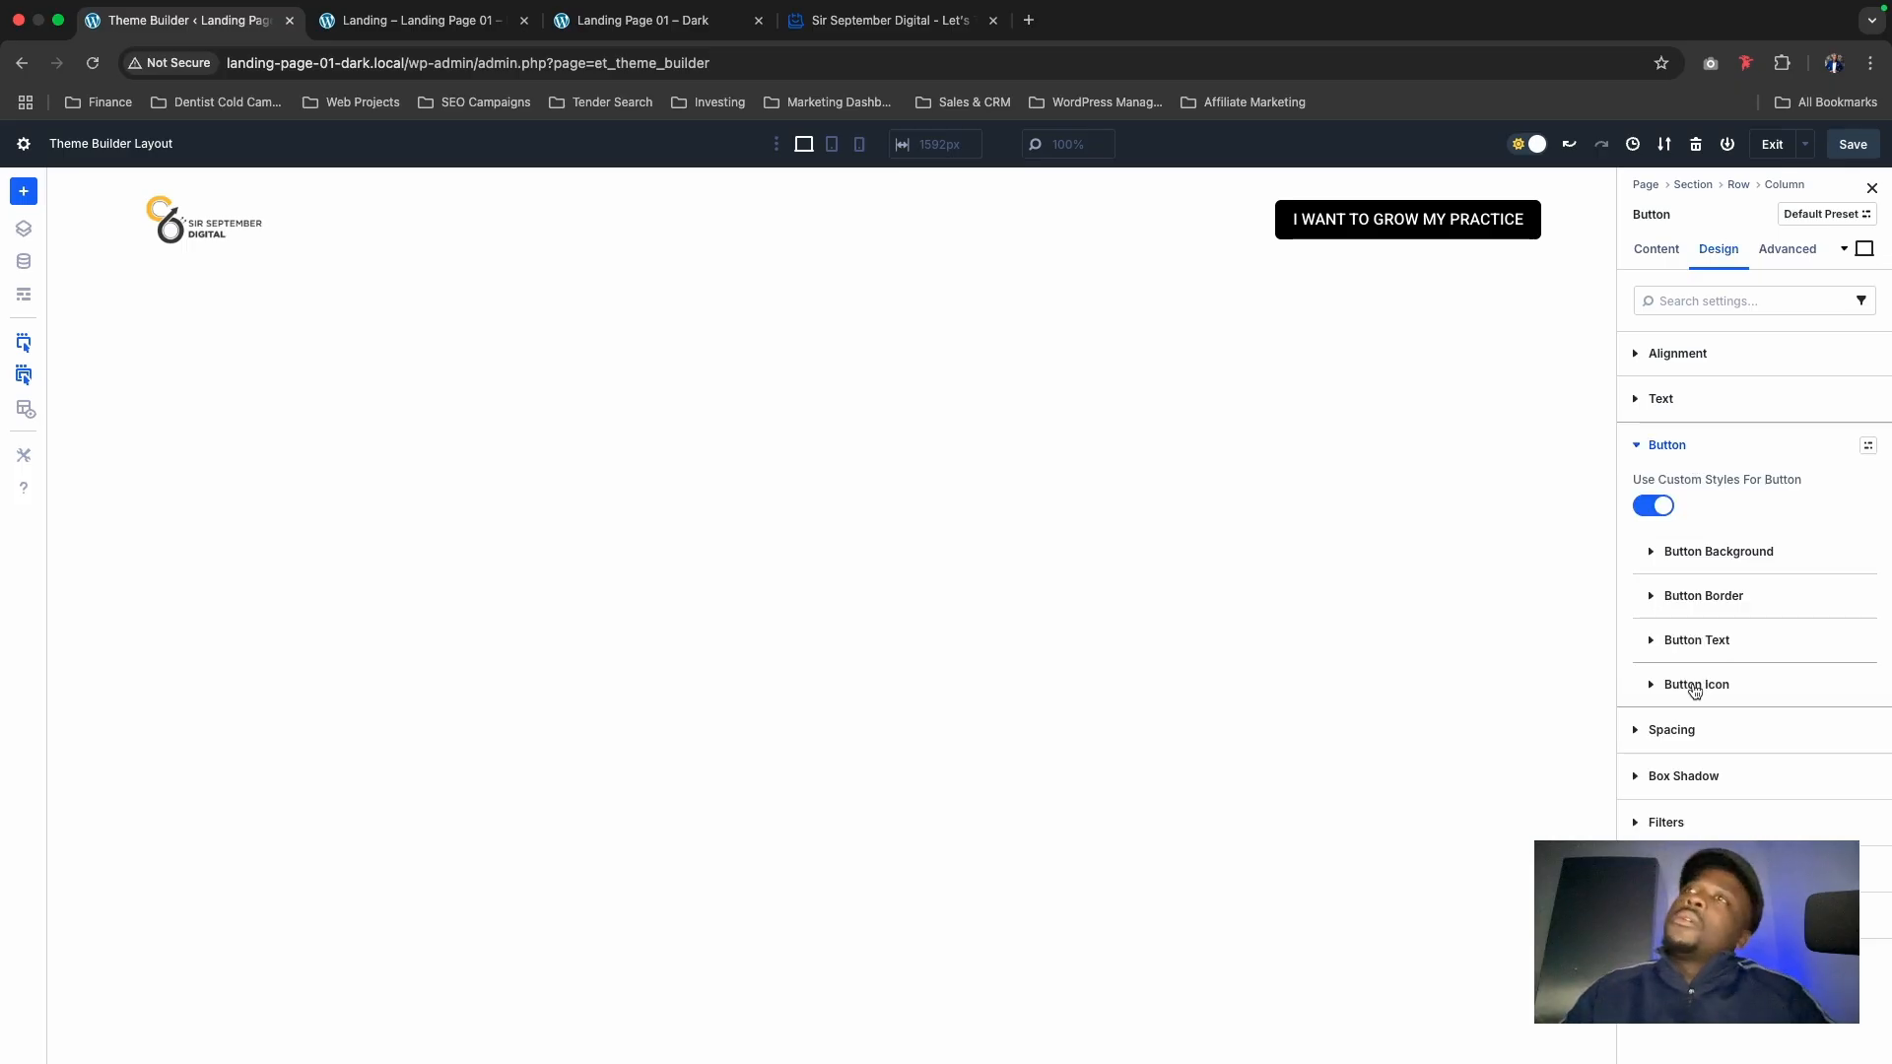
pyautogui.click(1693, 600)
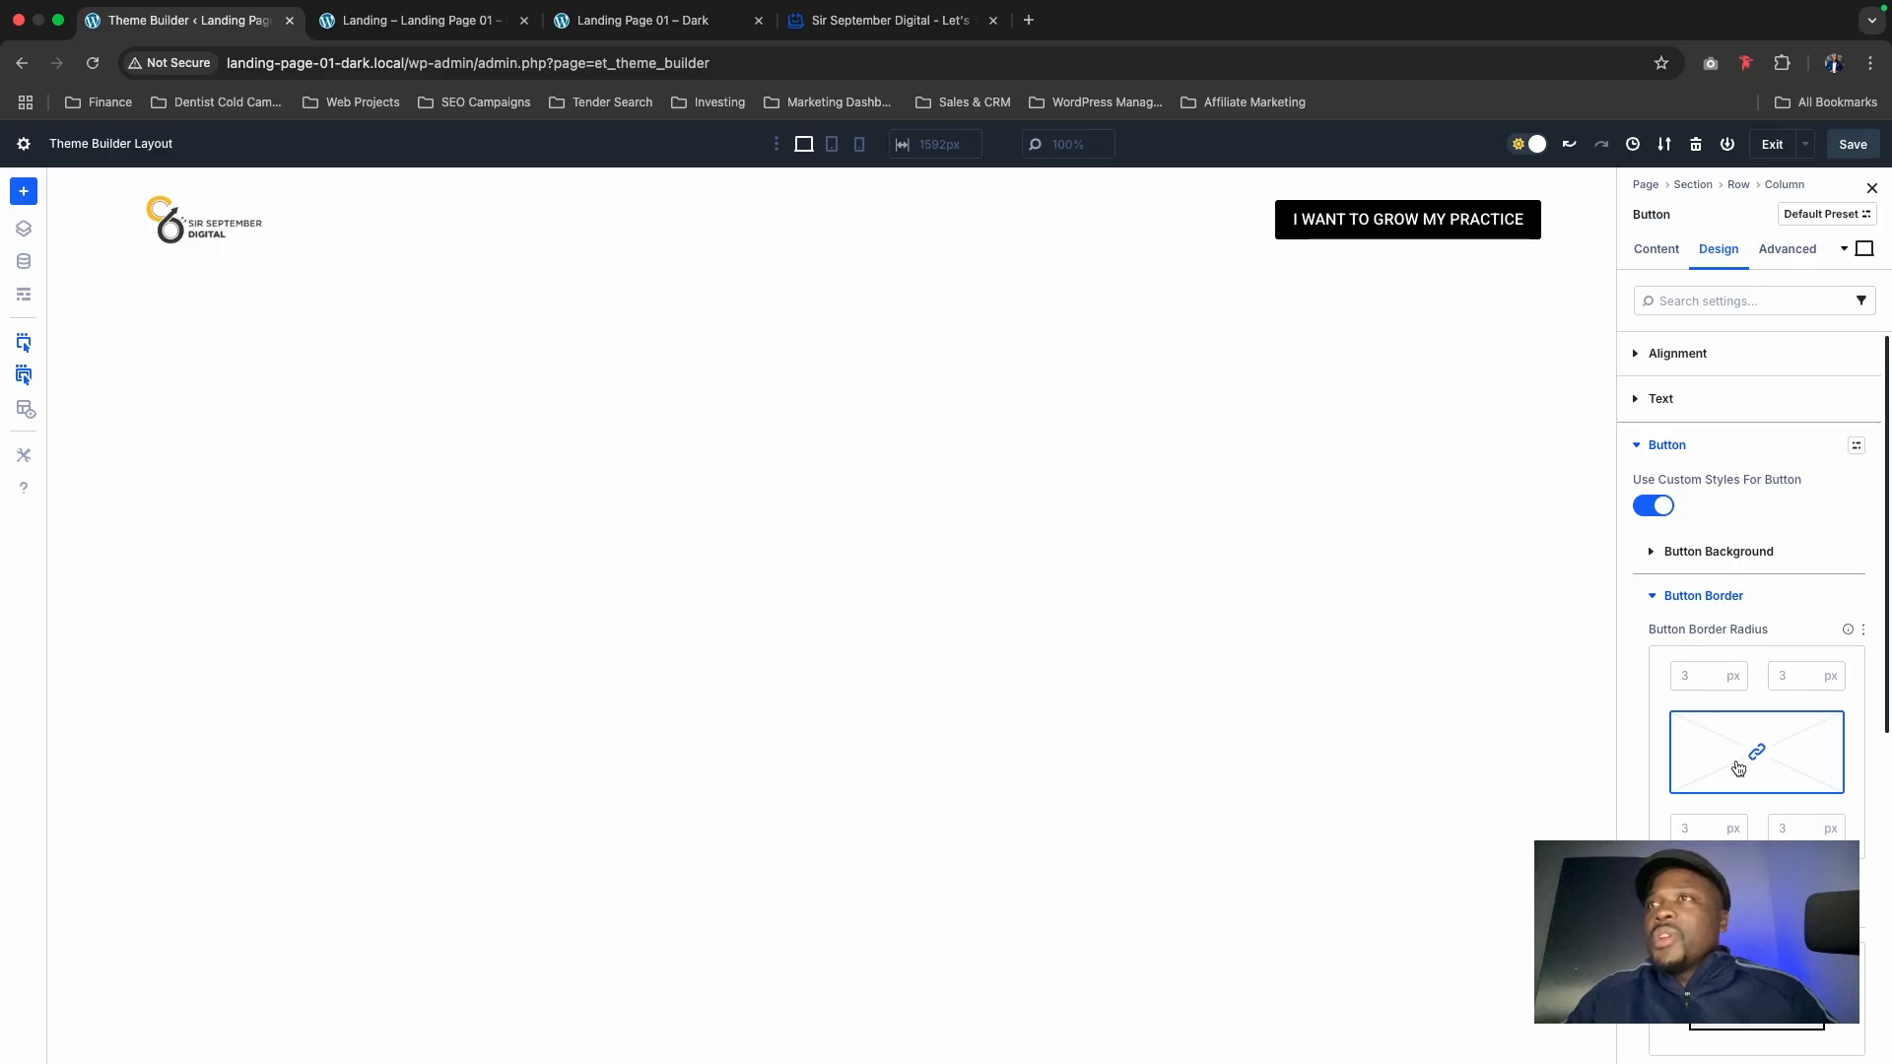
pyautogui.scroll(-3, 1736, 759)
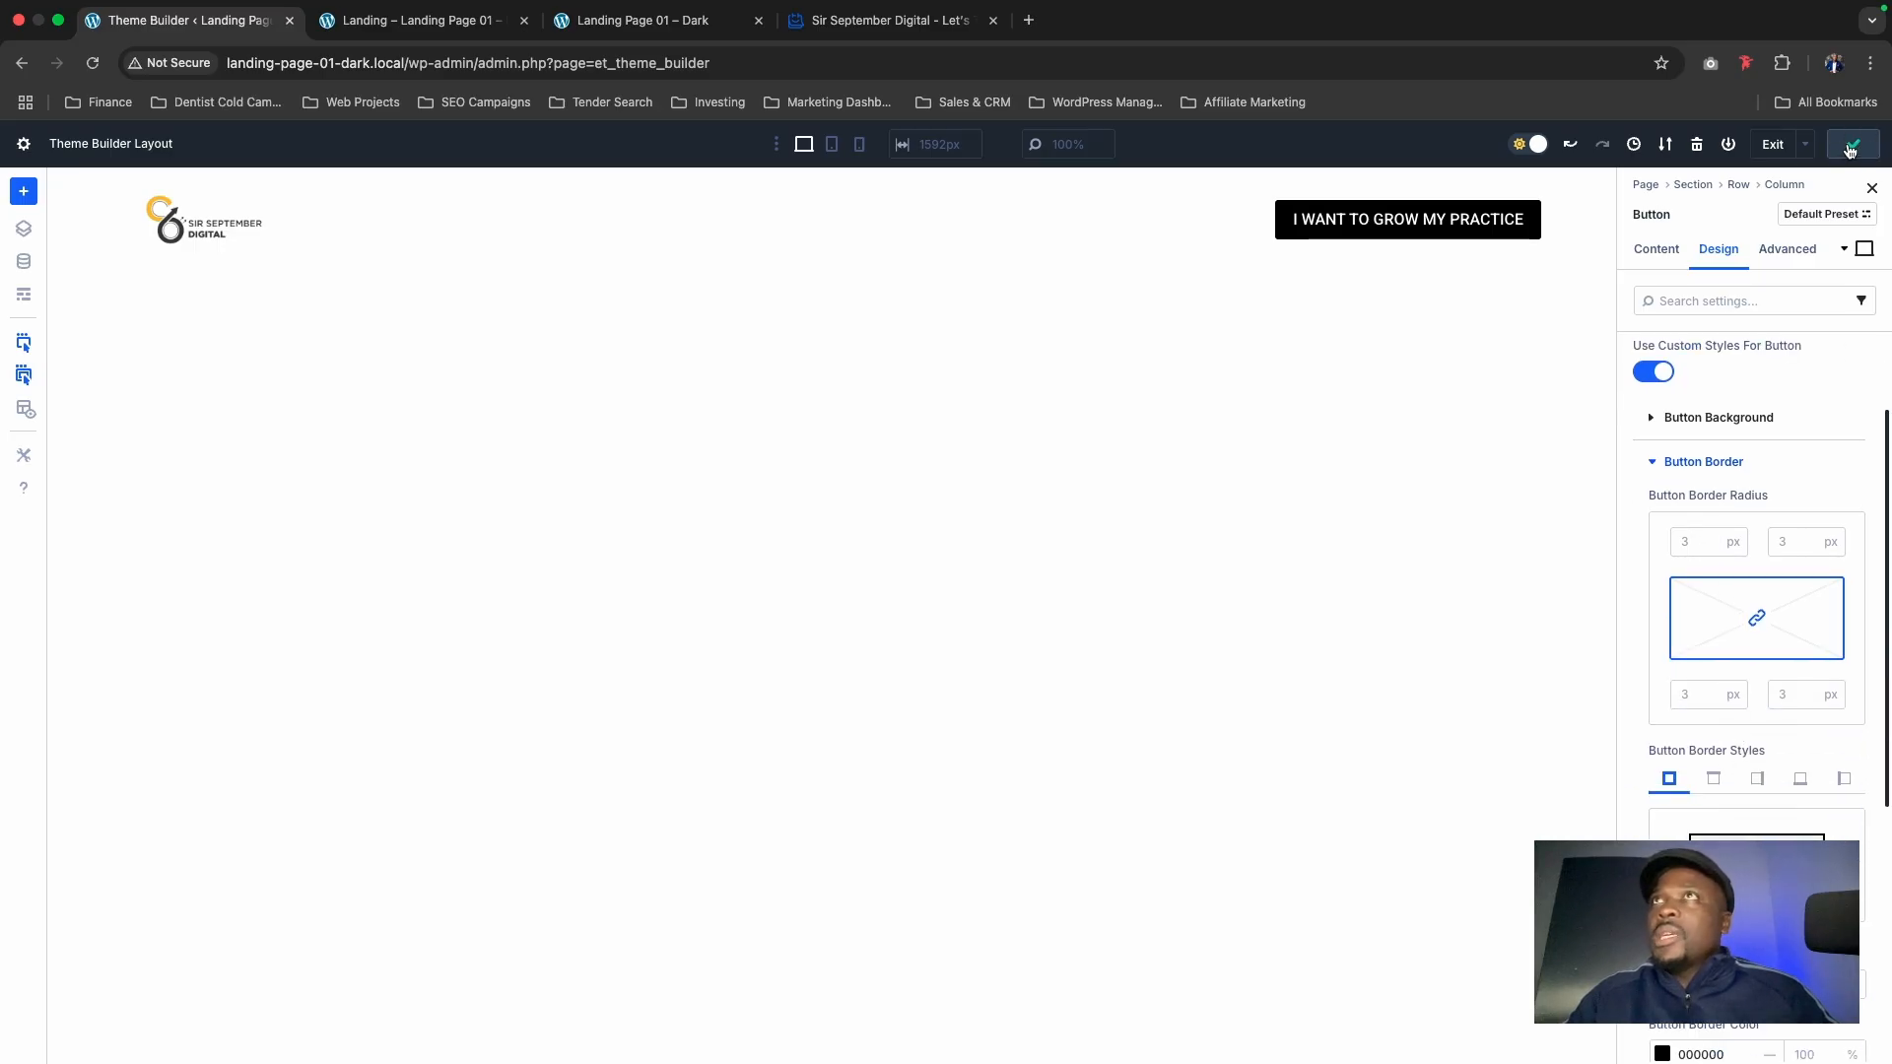
# Step: Save the header button to the Divi Library as a module named "cta button"
pyautogui.click(1438, 214)
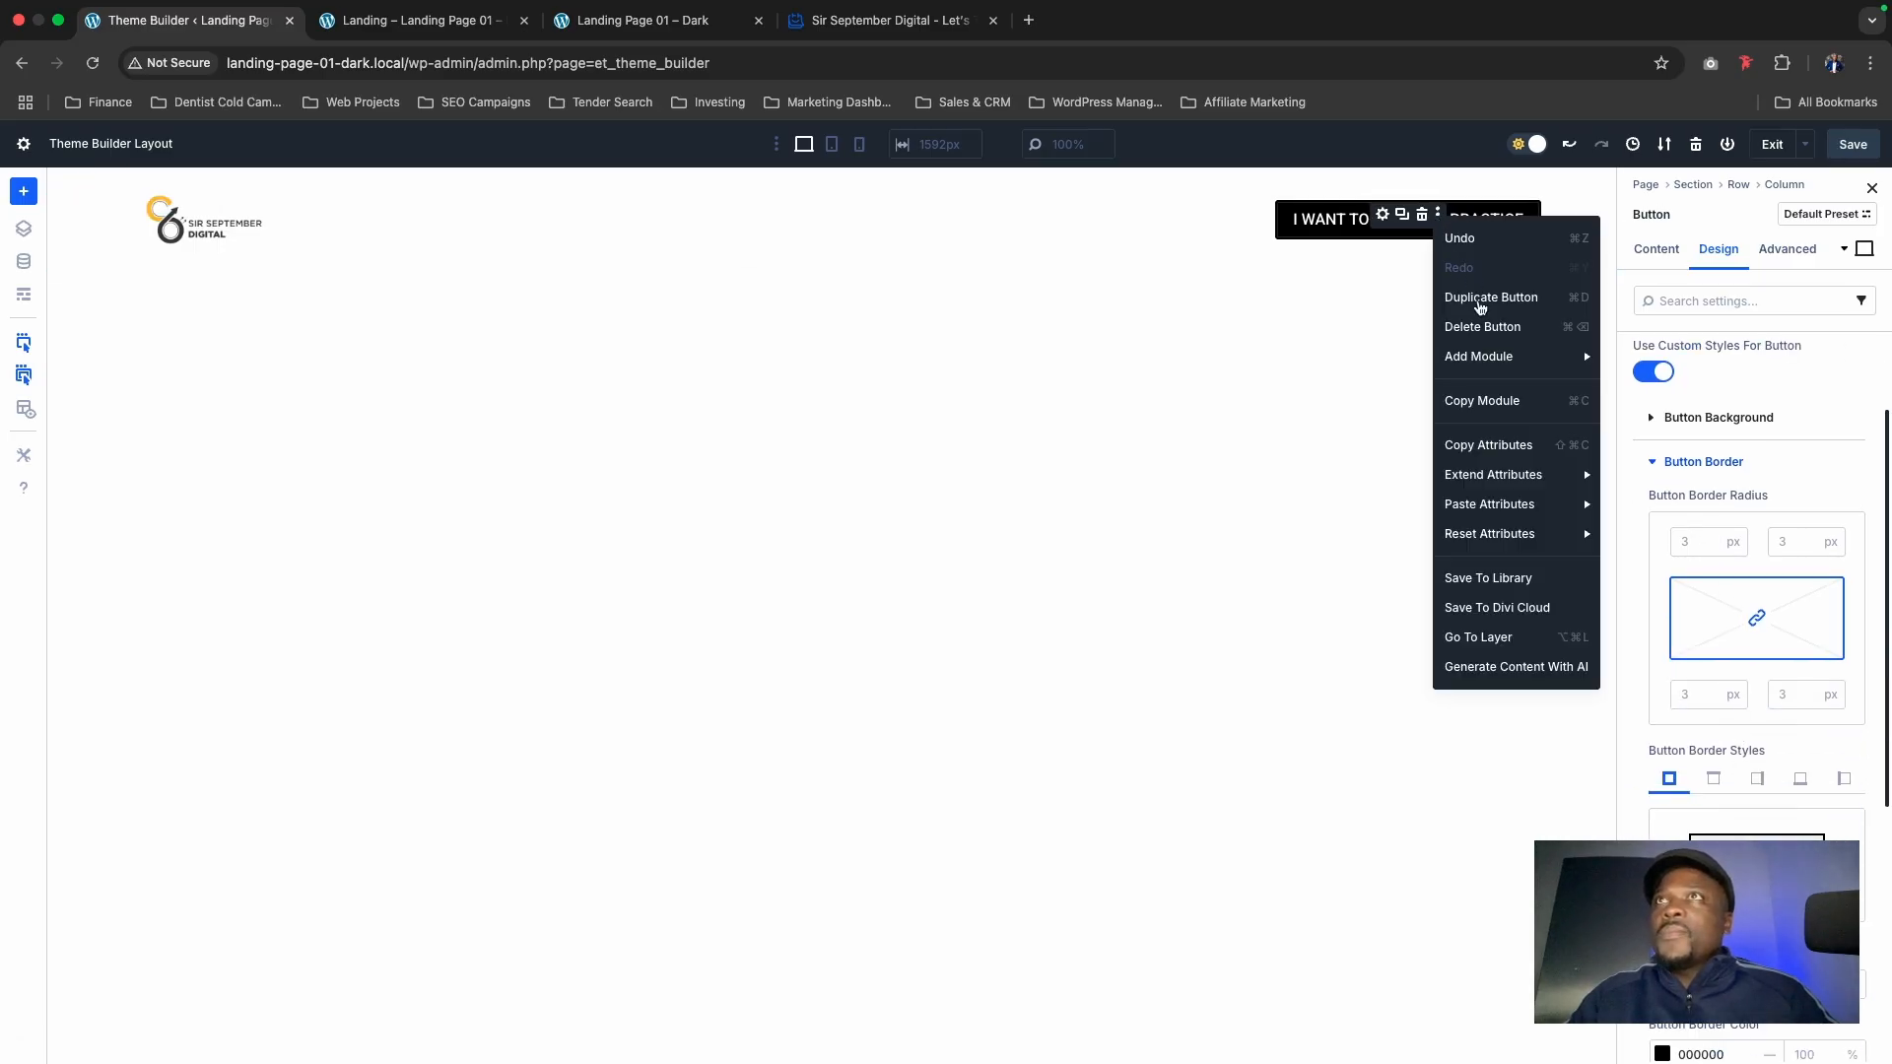
pyautogui.click(1478, 579)
pyautogui.click(1305, 315)
pyautogui.write('cta button')
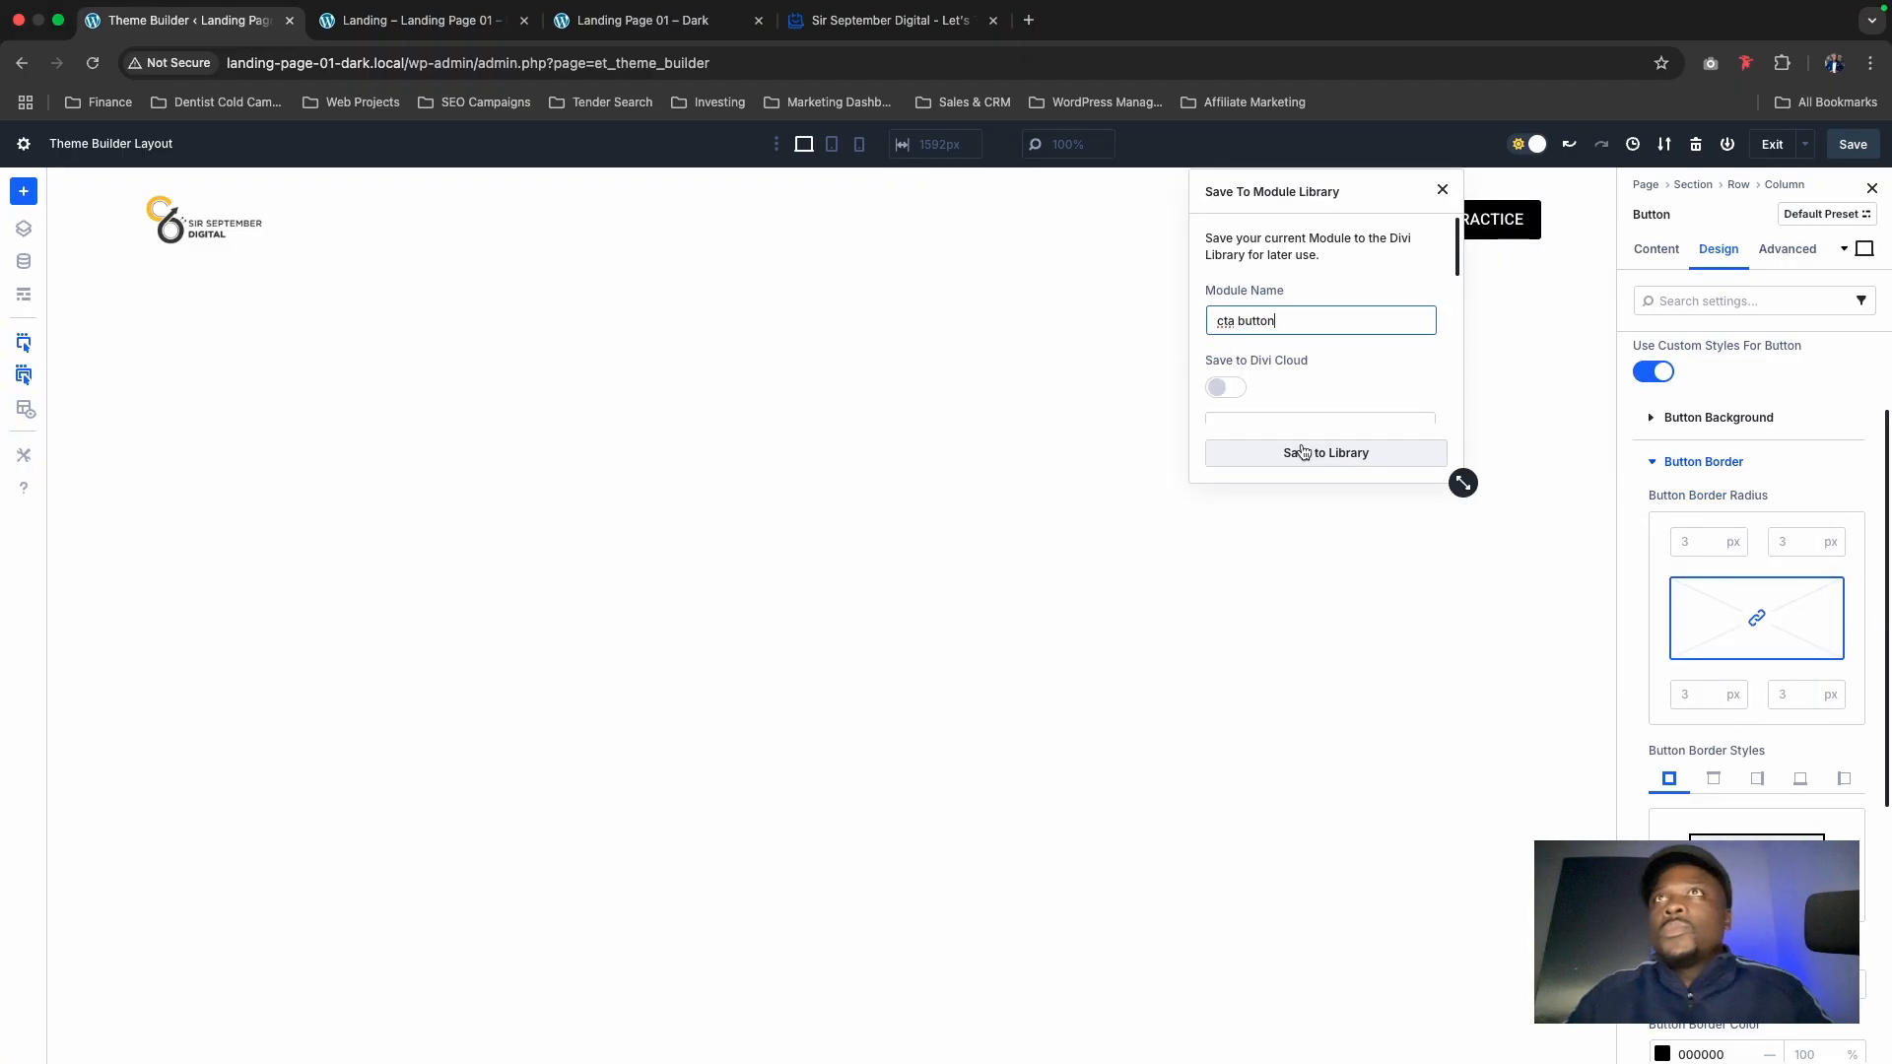
pyautogui.click(1302, 453)
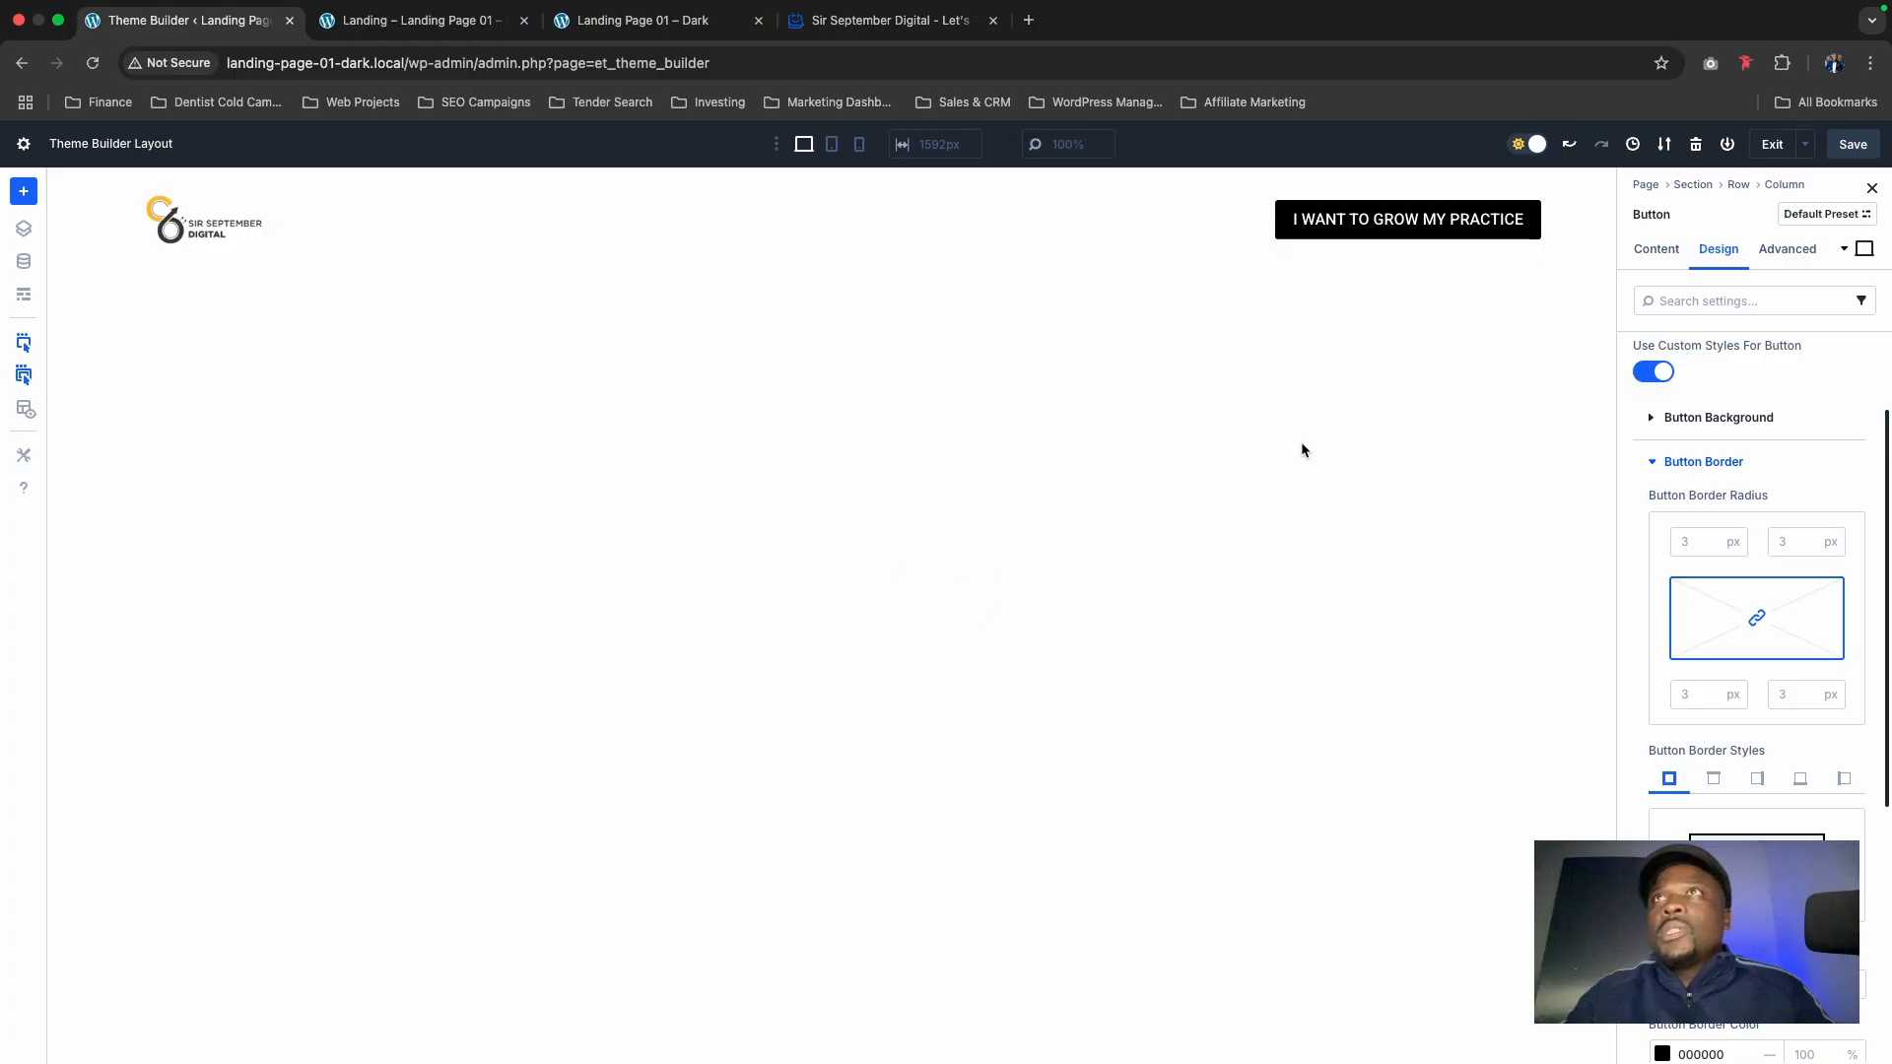
# Step: Exit the header layout and Theme Builder and open the Landing page for editing with Divi
pyautogui.click(1762, 138)
pyautogui.click(295, 194)
pyautogui.click(131, 288)
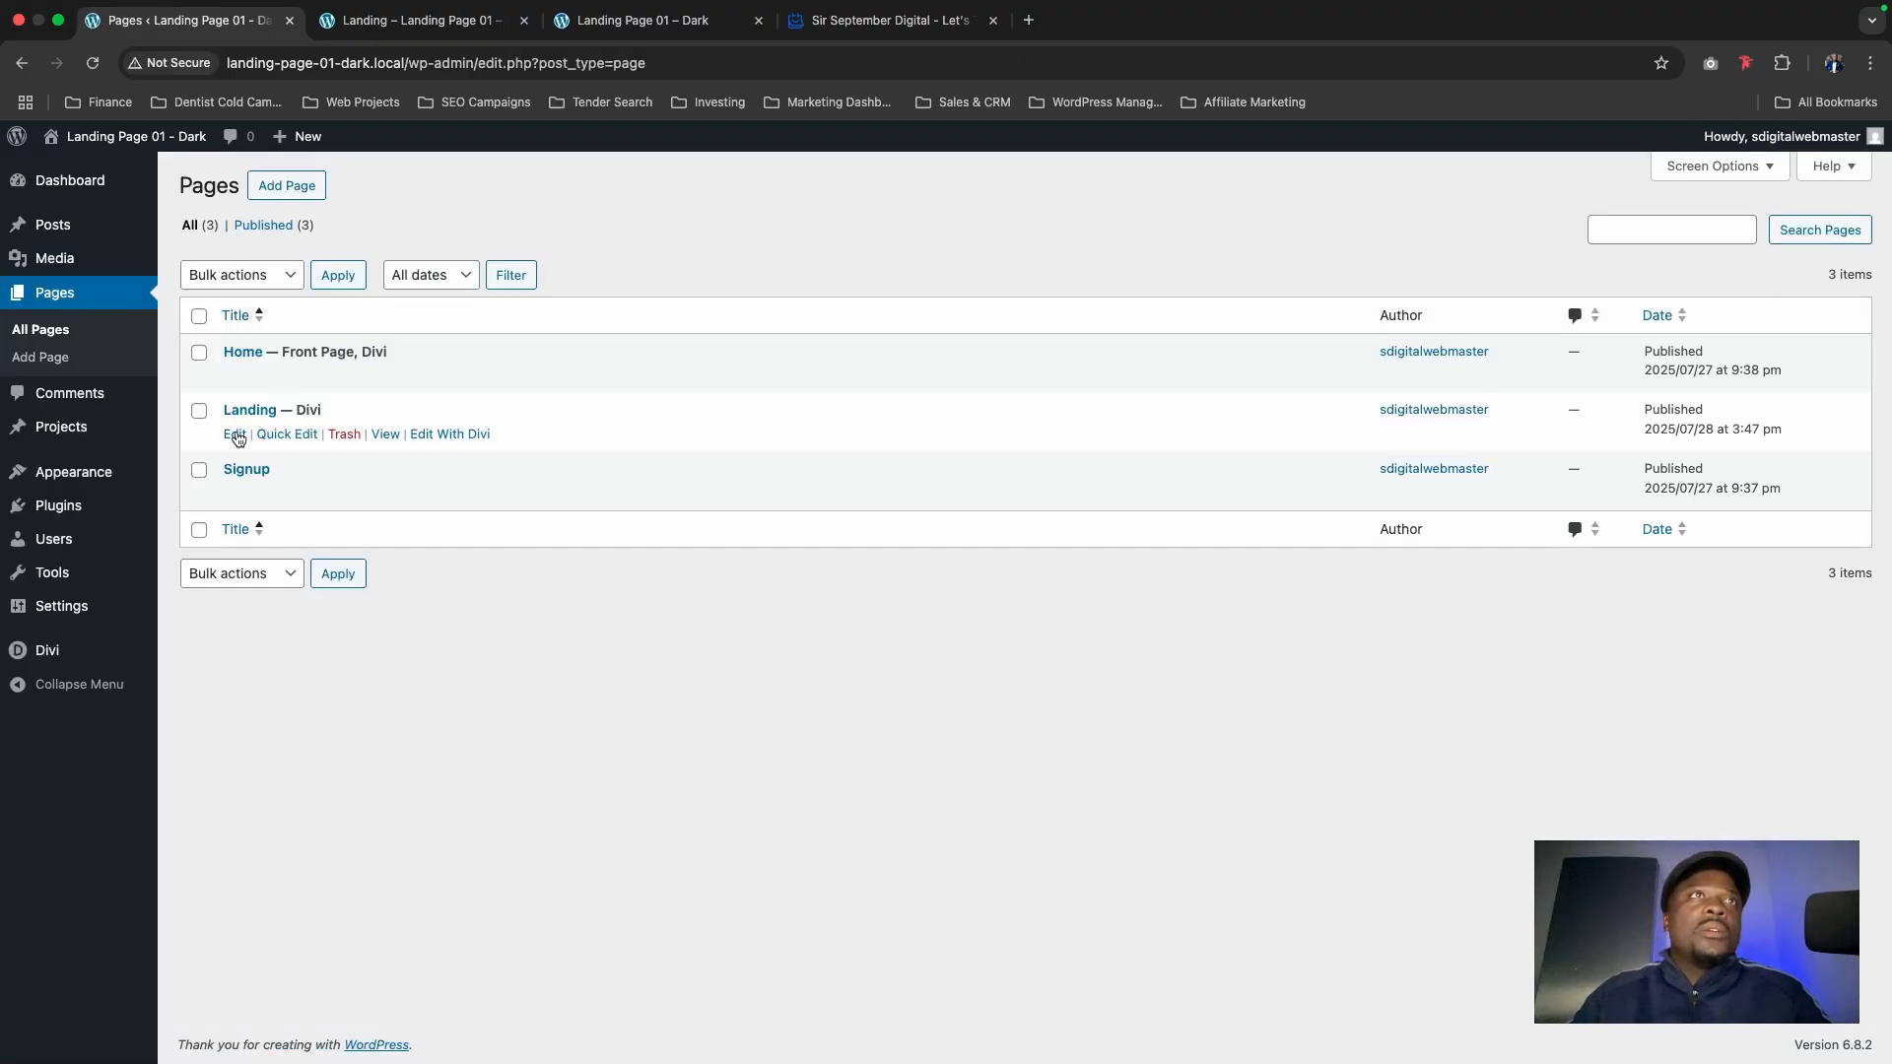
pyautogui.click(450, 433)
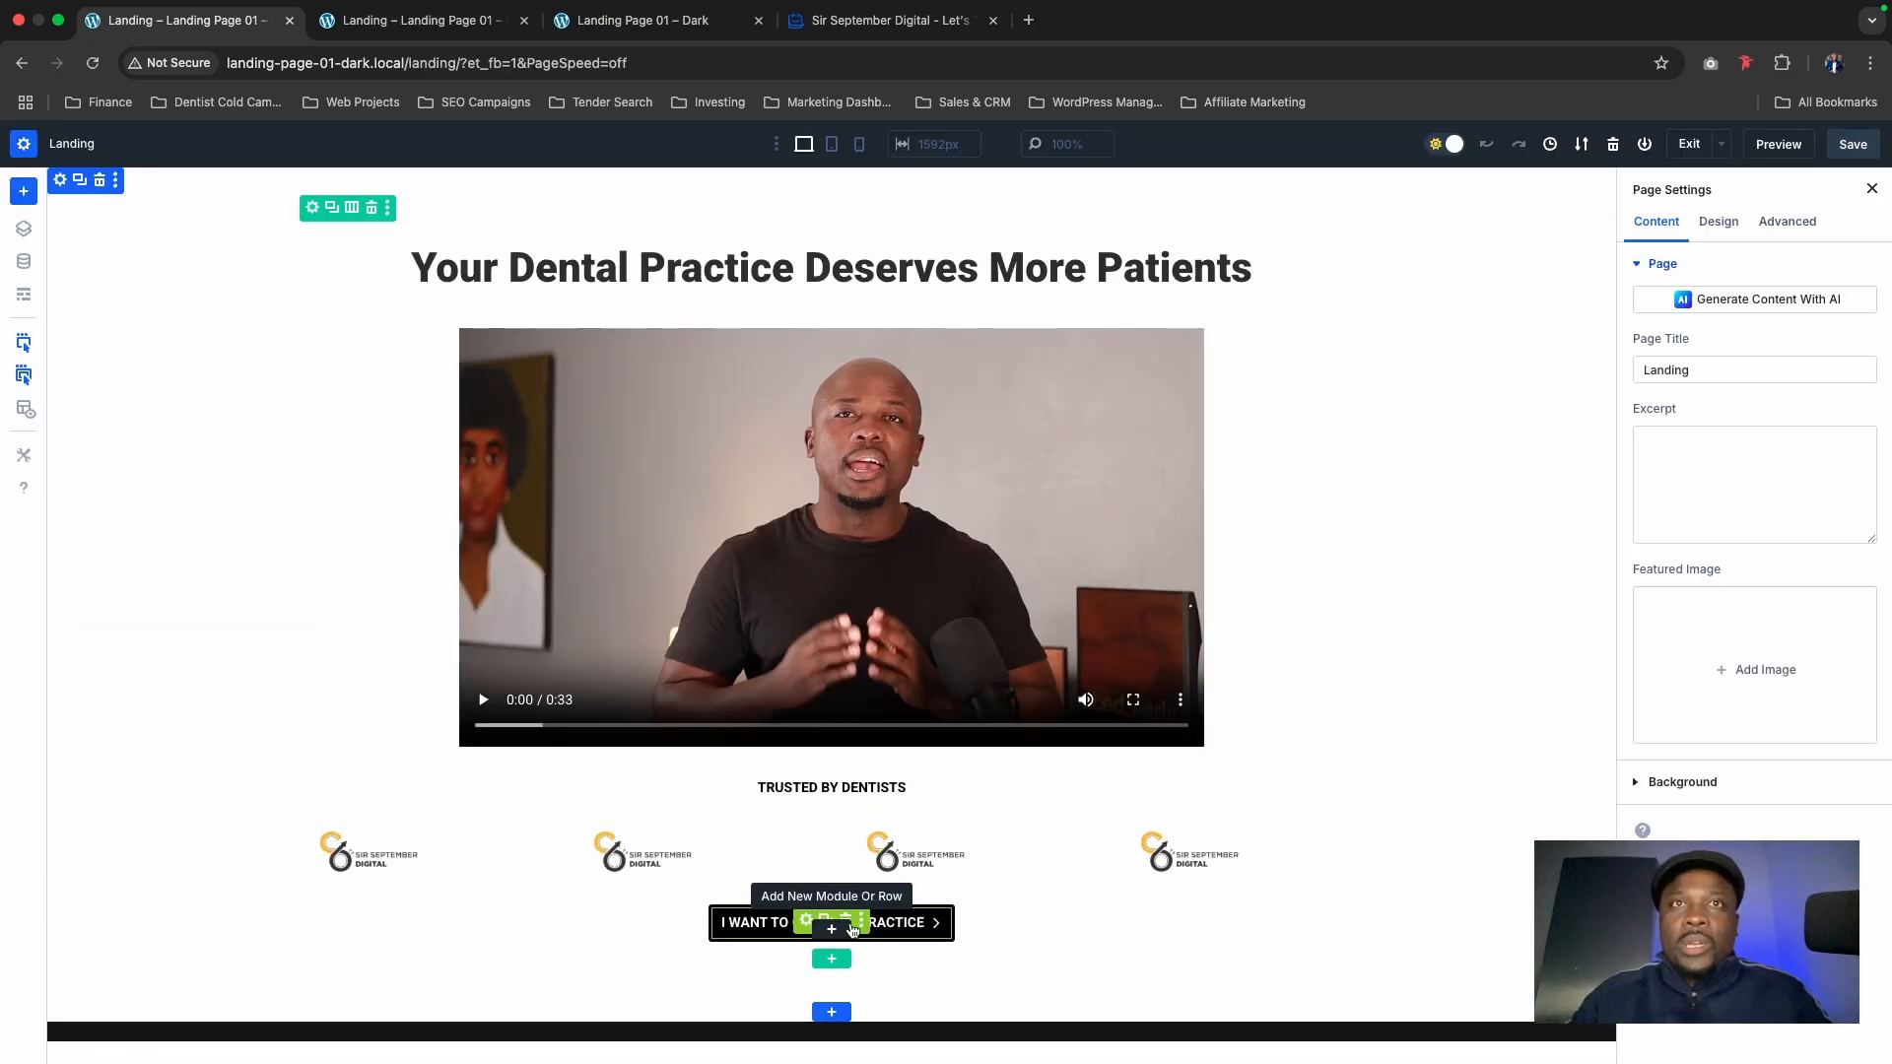
# Step: Delete the button below the logo row and insert the saved Cta Button module from the library in its place
pyautogui.click(849, 913)
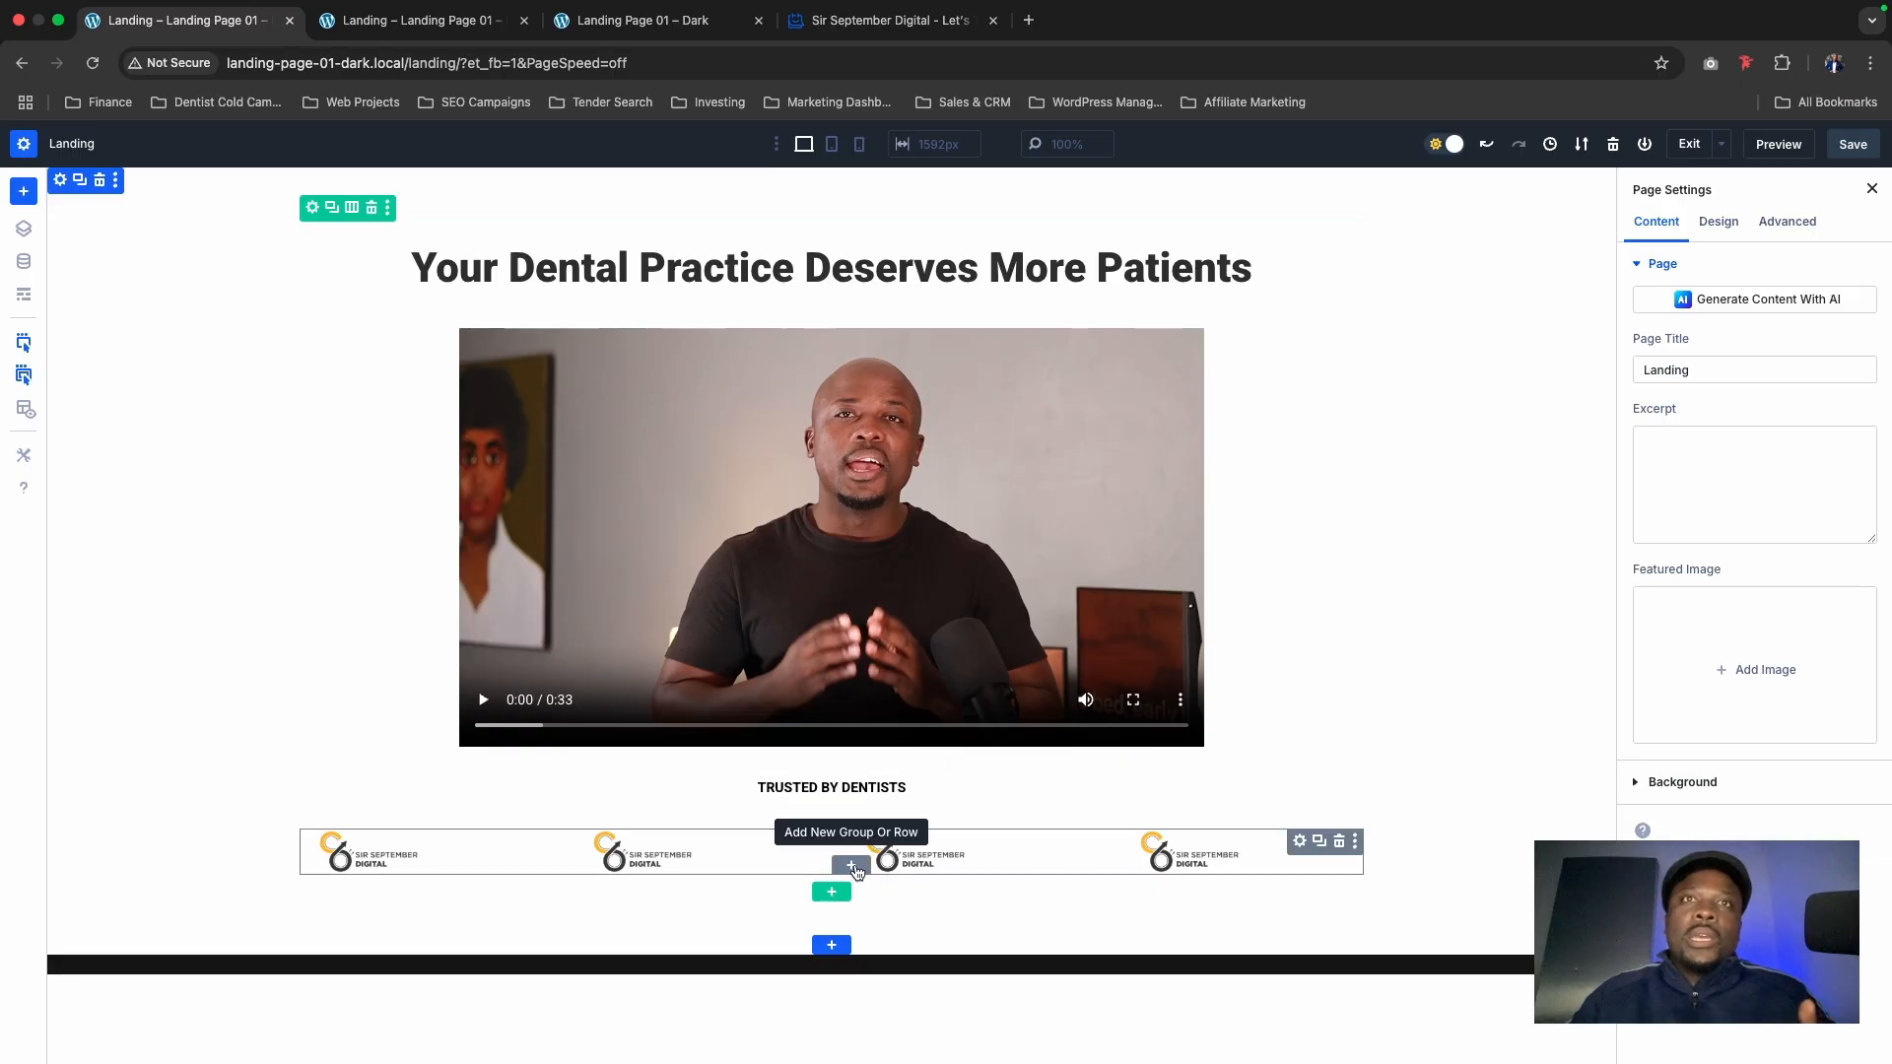
pyautogui.click(854, 868)
pyautogui.click(854, 263)
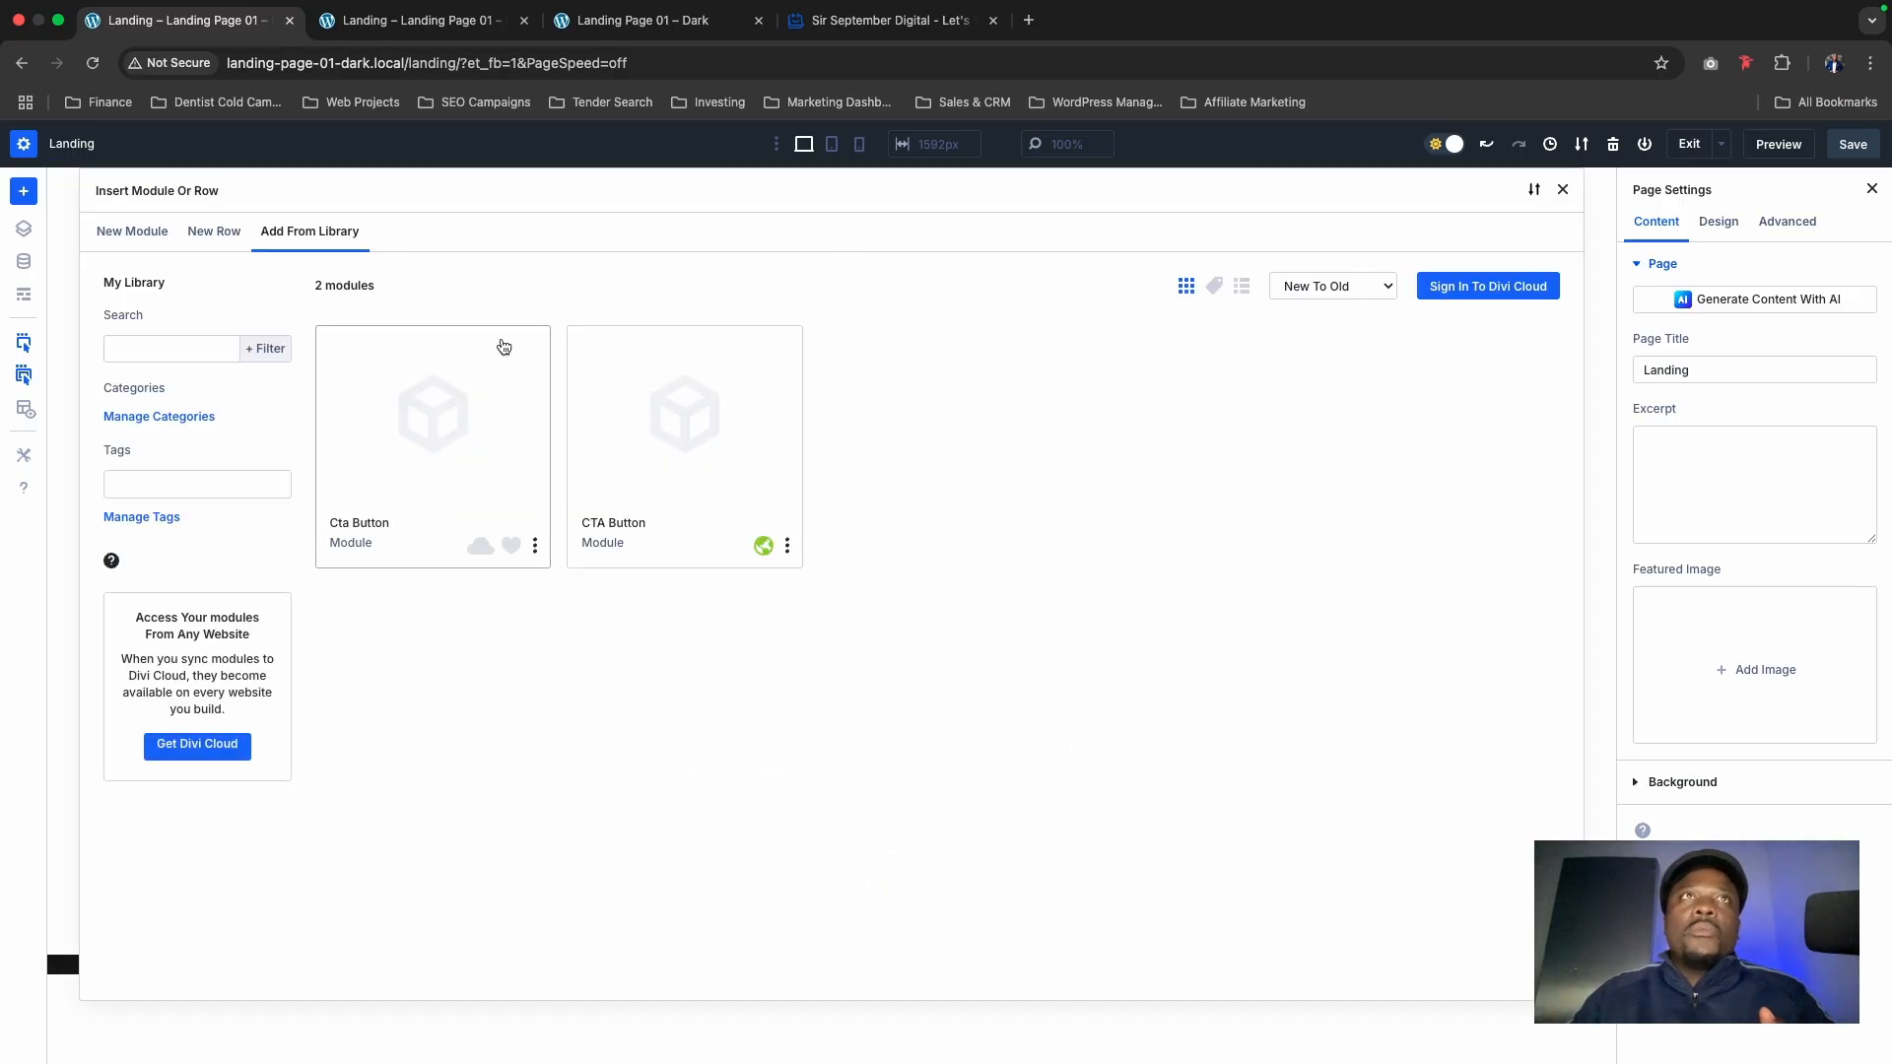
pyautogui.click(458, 433)
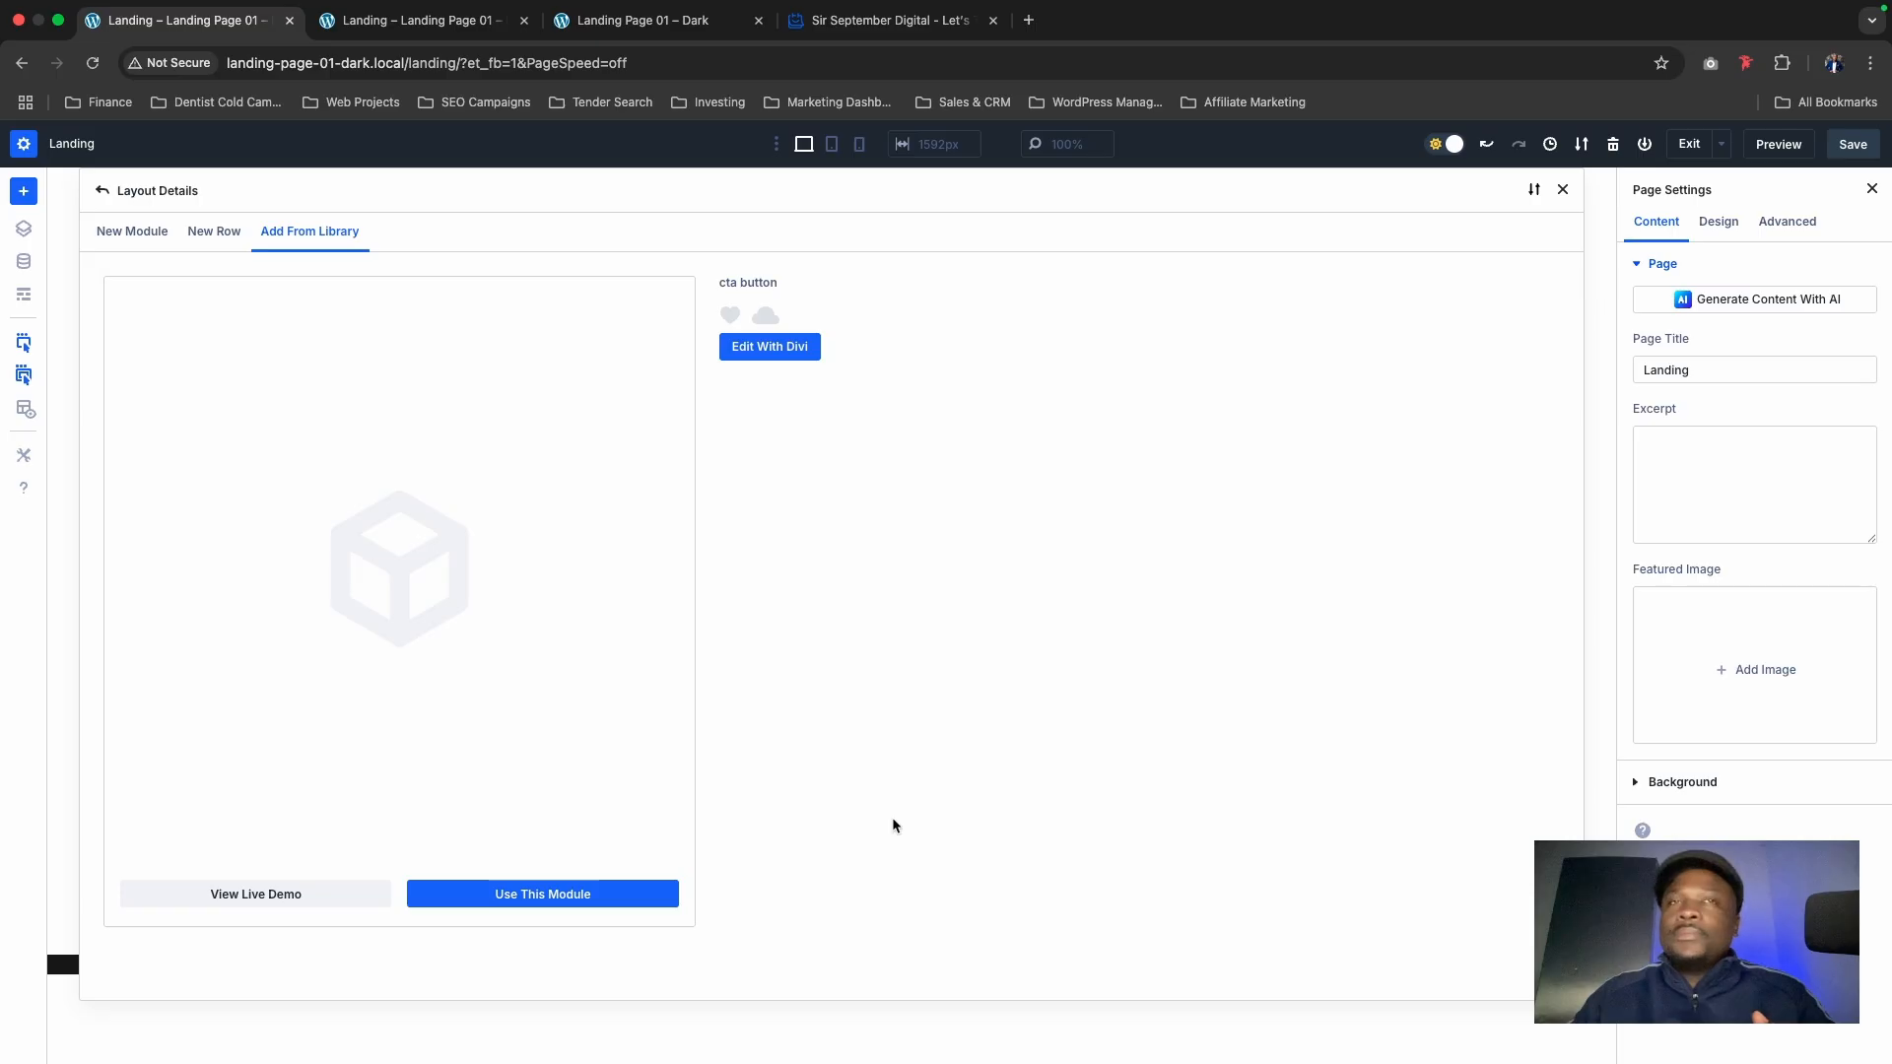
pyautogui.click(565, 901)
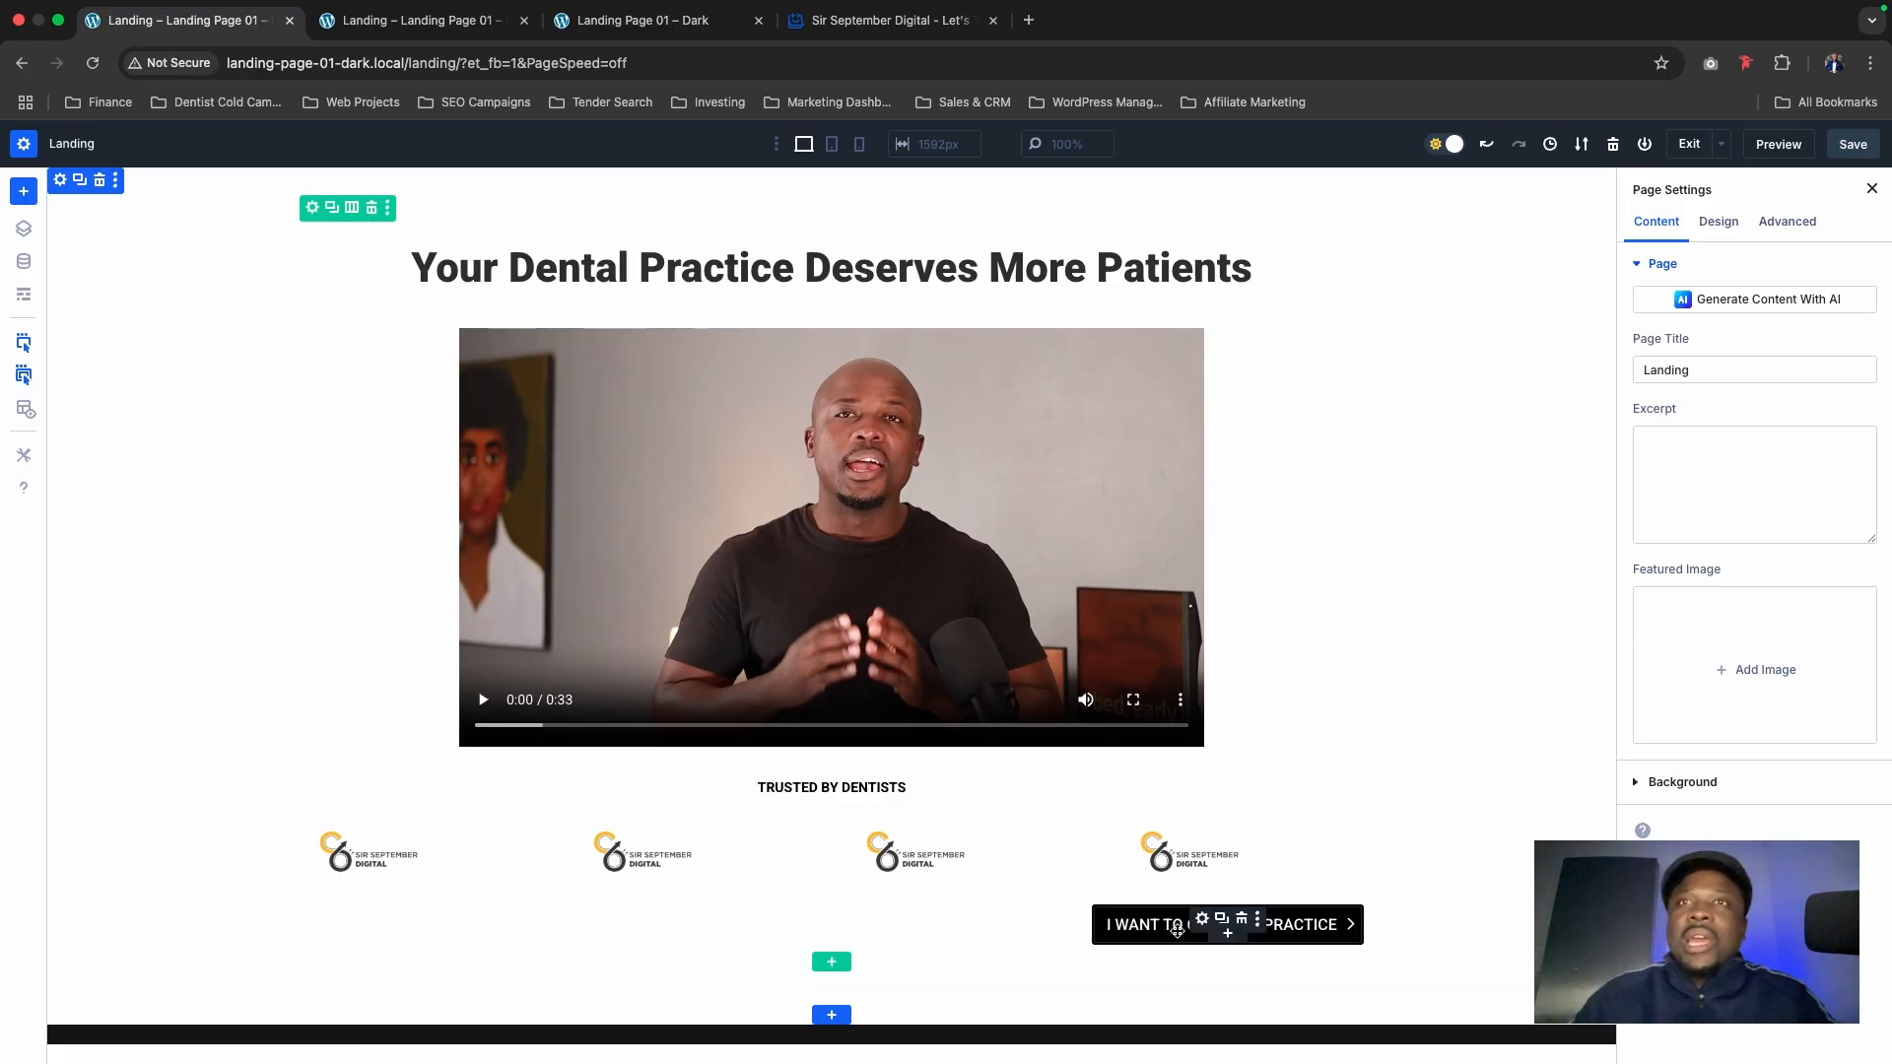
# Step: Center-align the inserted button below the logos and check the layout in tablet and phone views
pyautogui.click(1199, 930)
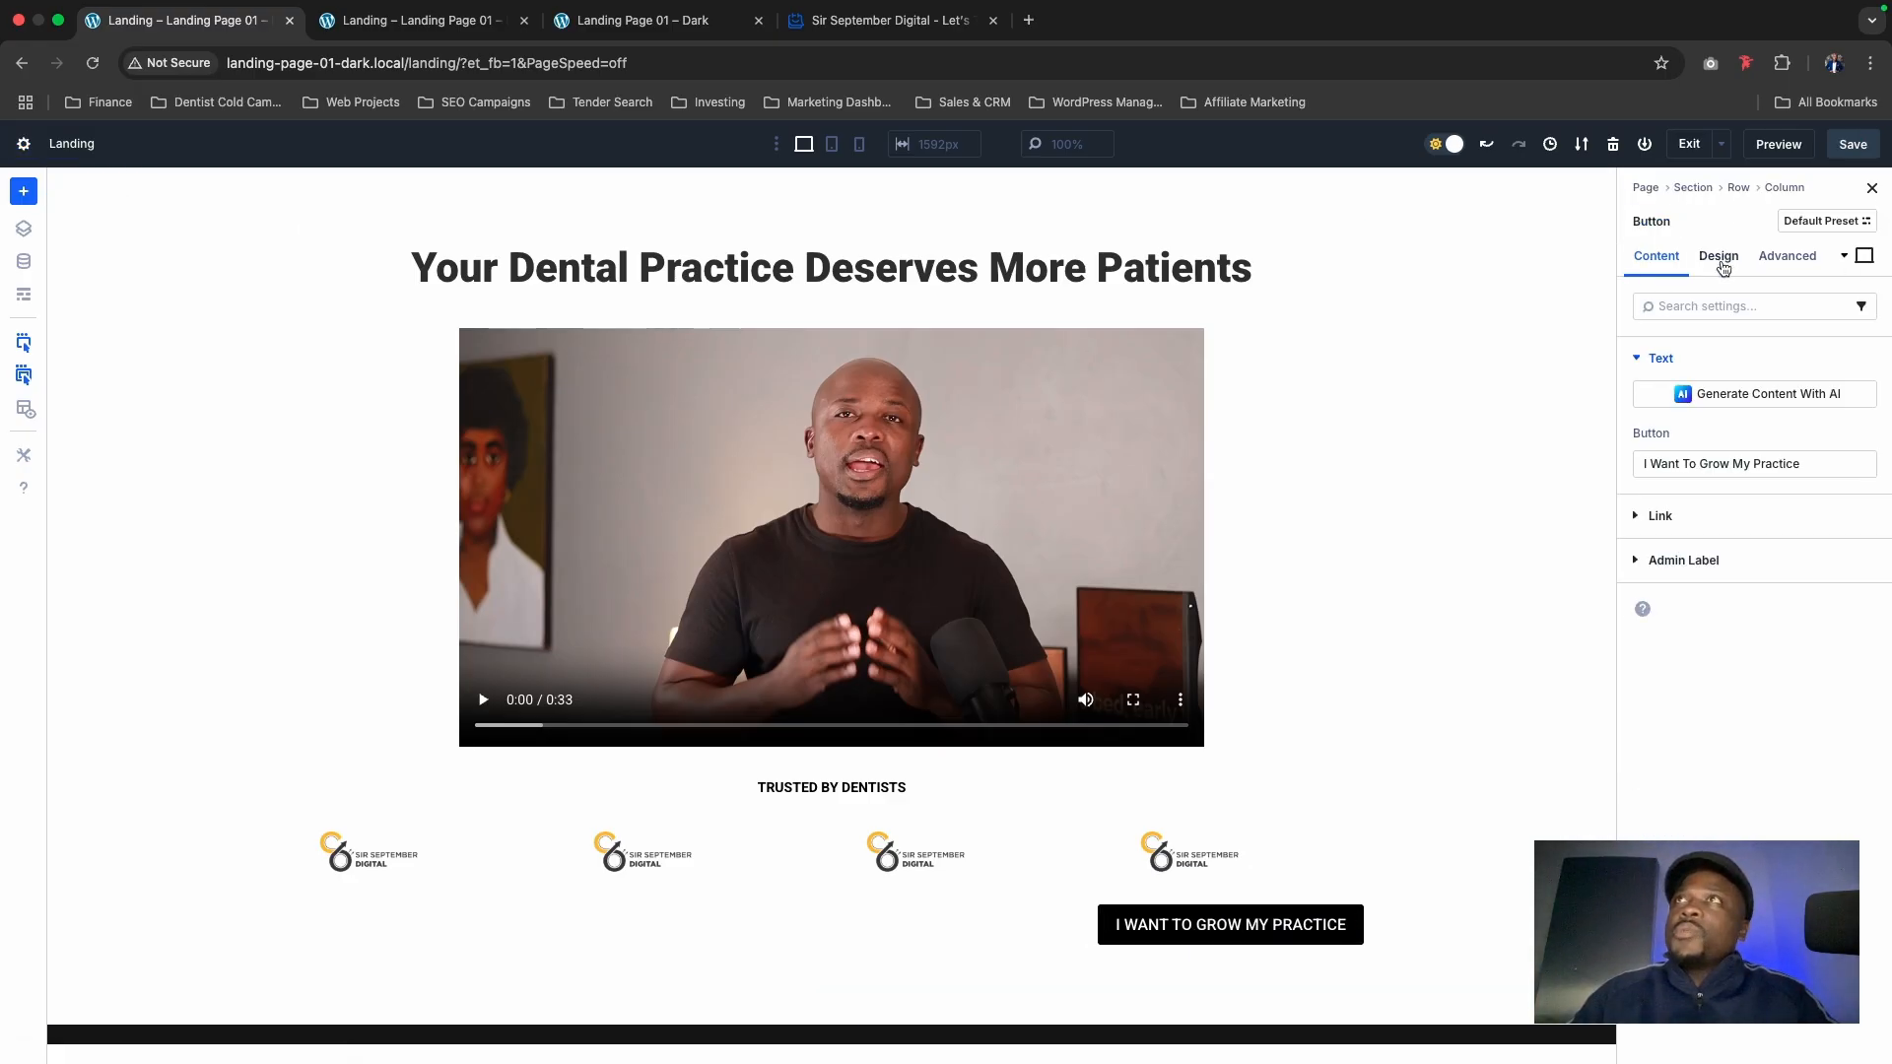
pyautogui.click(1719, 258)
pyautogui.click(1685, 360)
pyautogui.click(1681, 420)
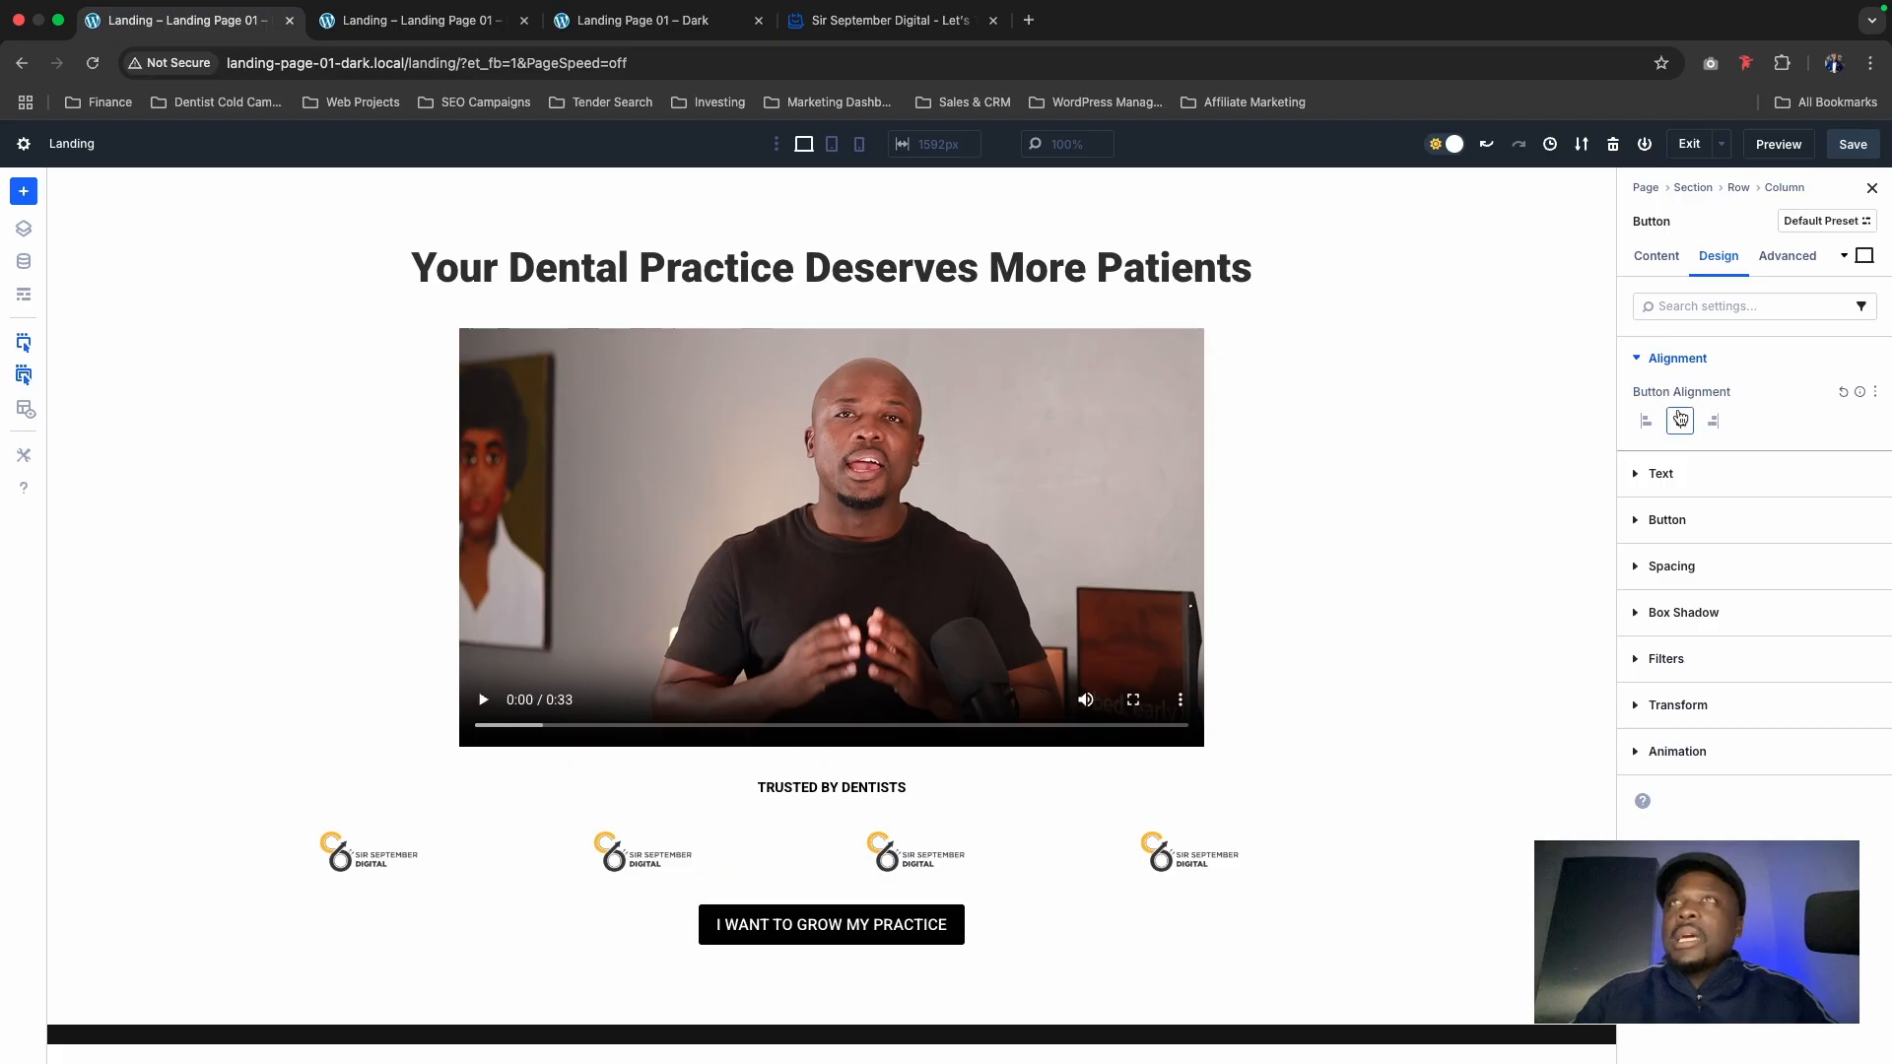
pyautogui.click(832, 144)
pyautogui.click(855, 145)
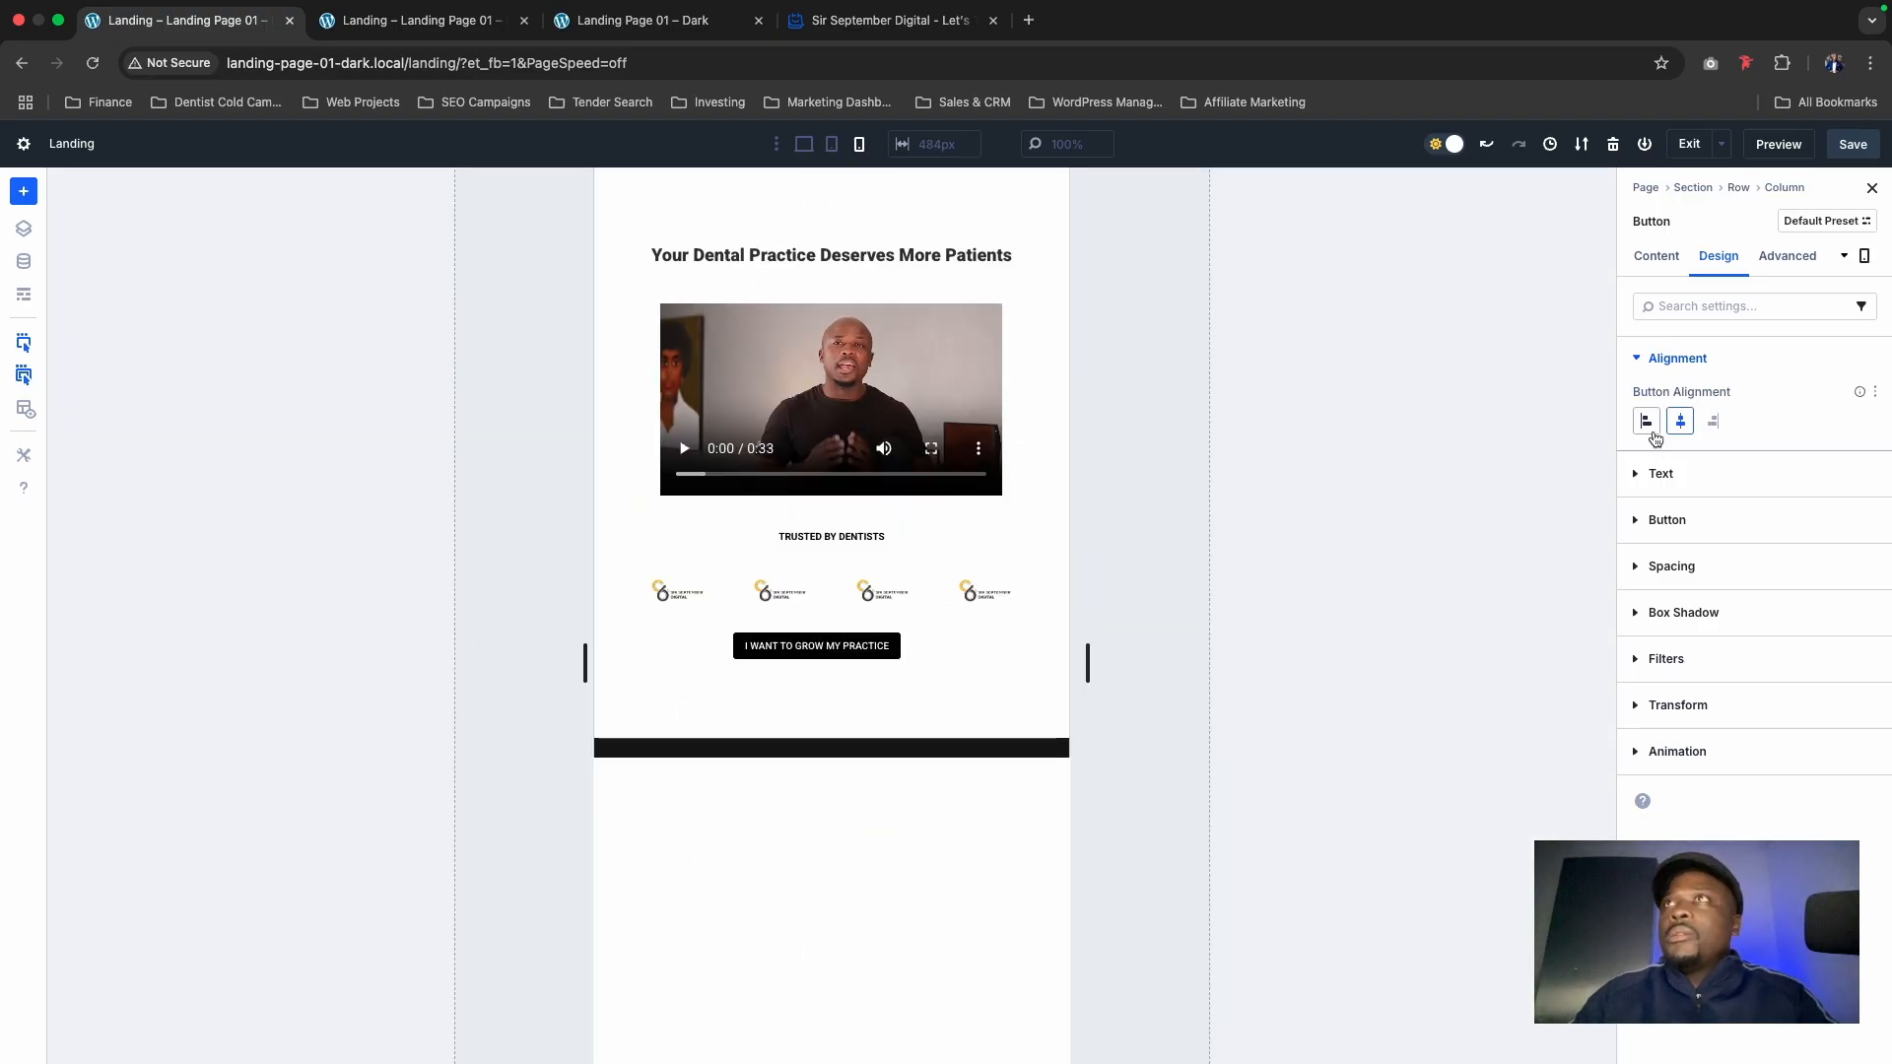
# Step: Test the reloaded live Landing page by playing the hero video and following the header button to the booking page and back
pyautogui.click(414, 20)
pyautogui.click(430, 63)
pyautogui.press('Return')
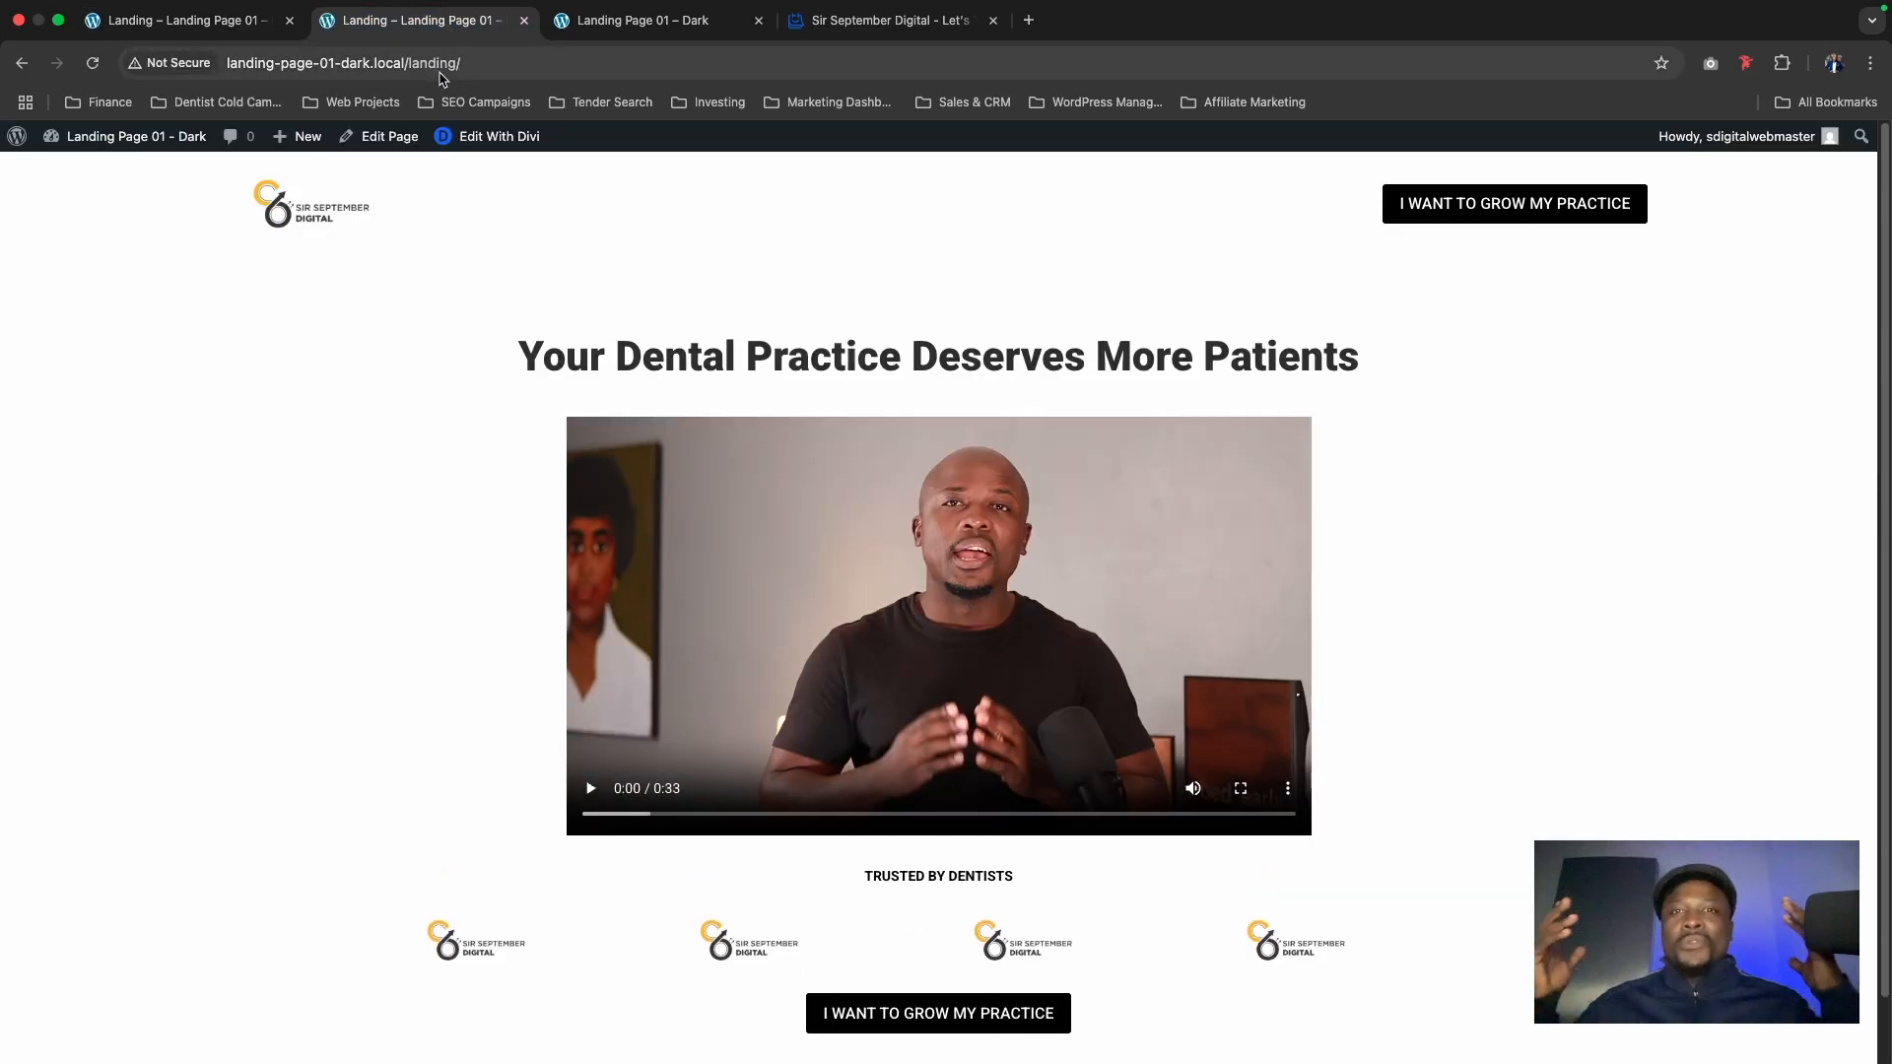
pyautogui.click(1033, 587)
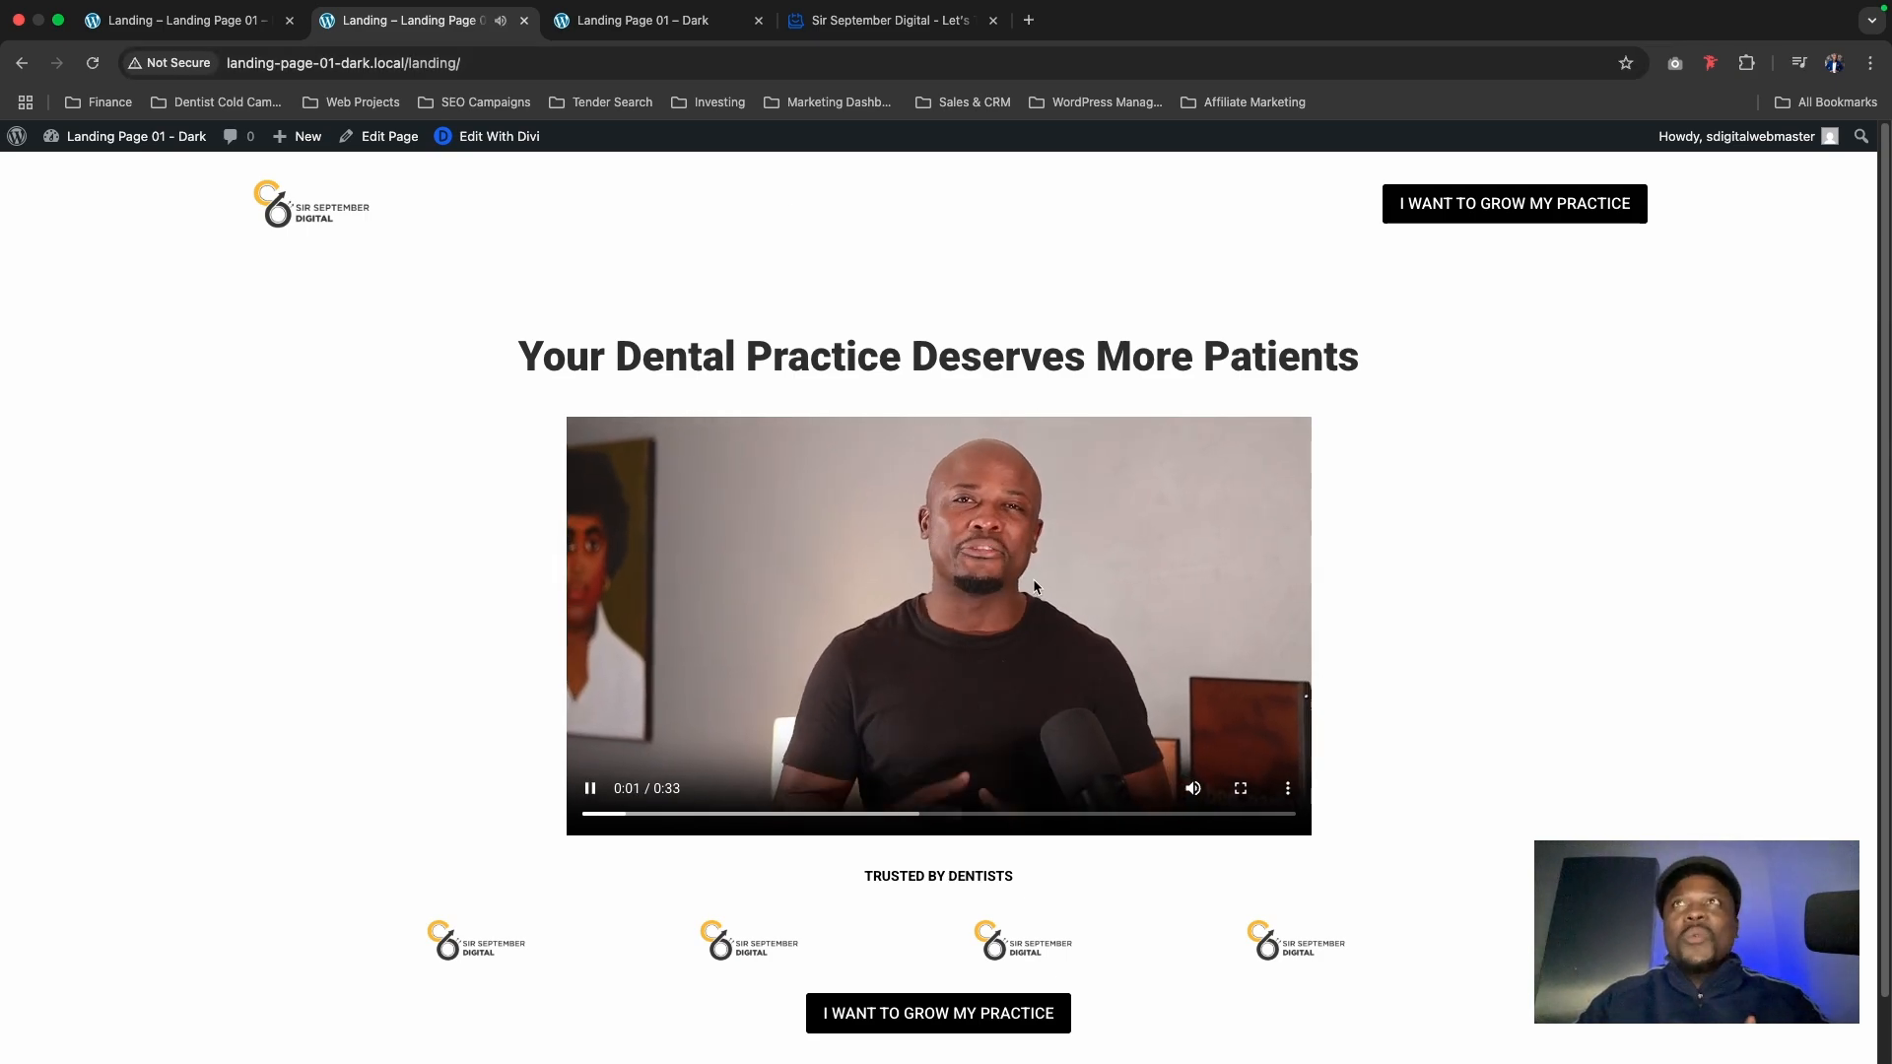
pyautogui.click(1452, 204)
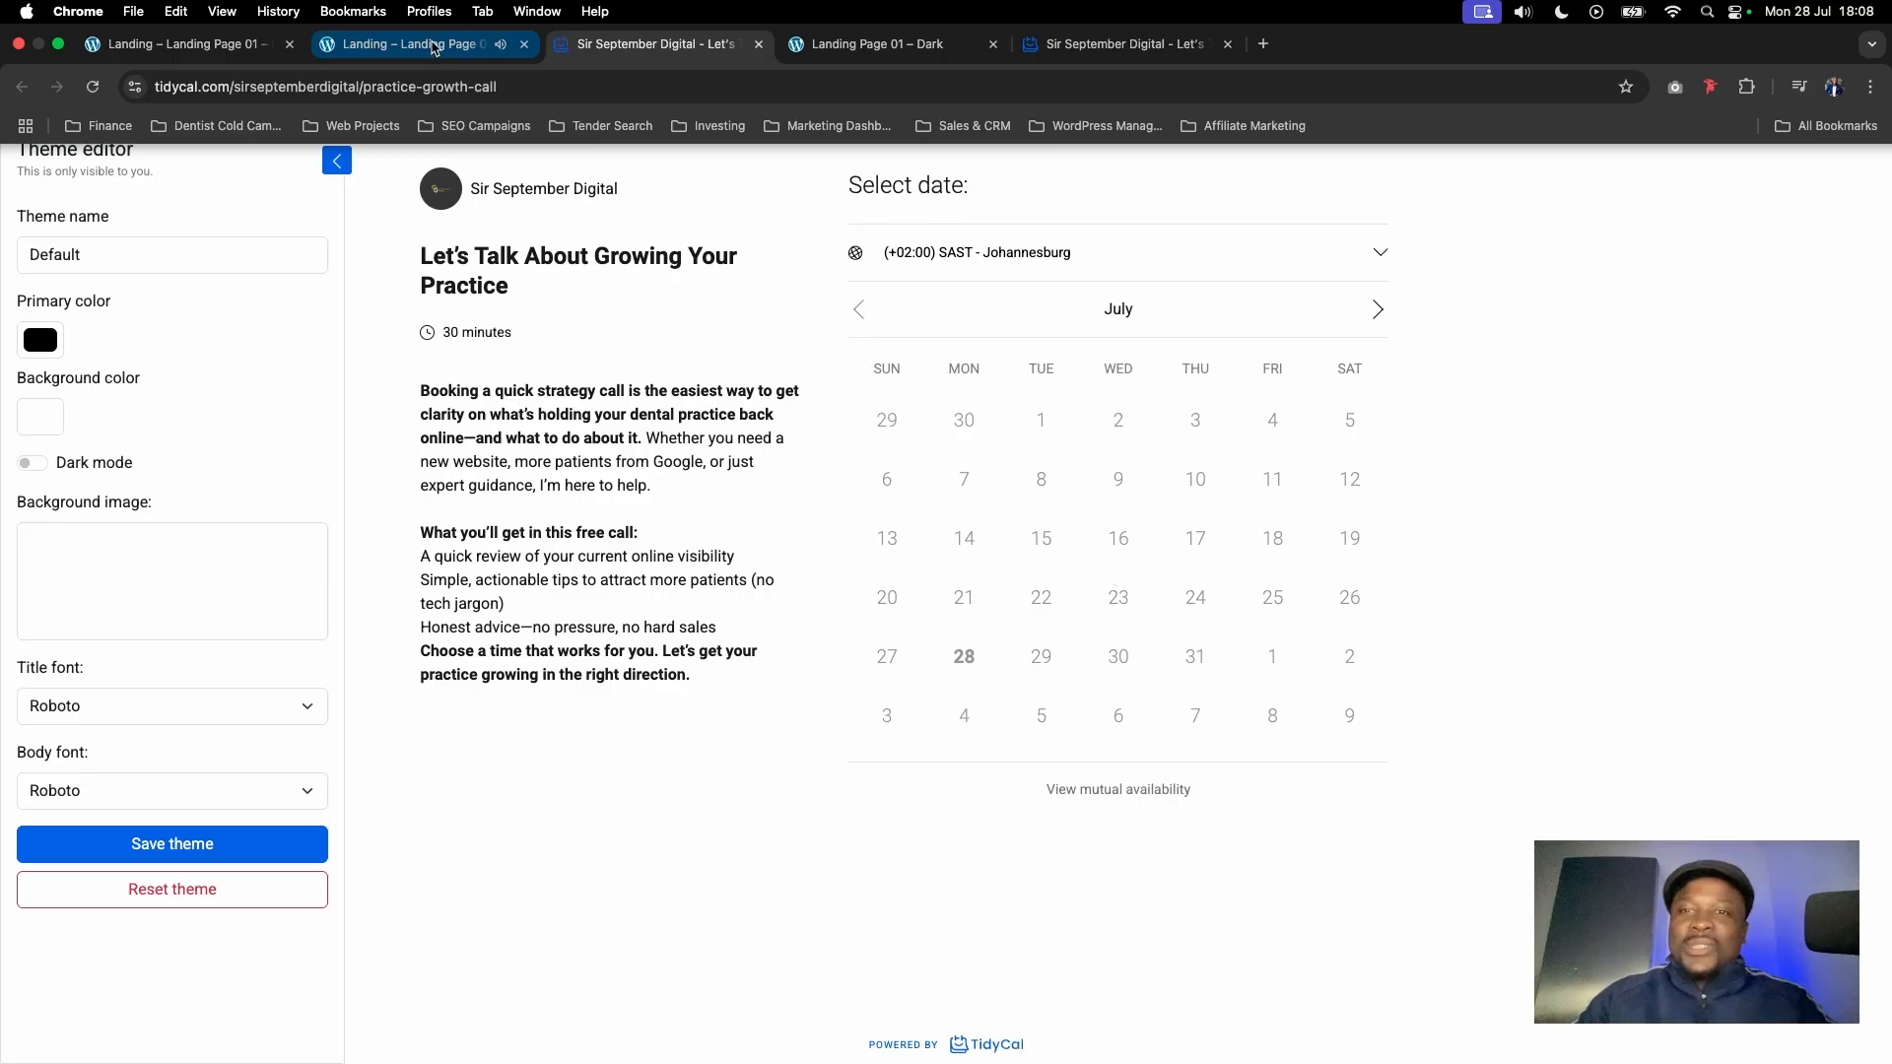
pyautogui.click(434, 45)
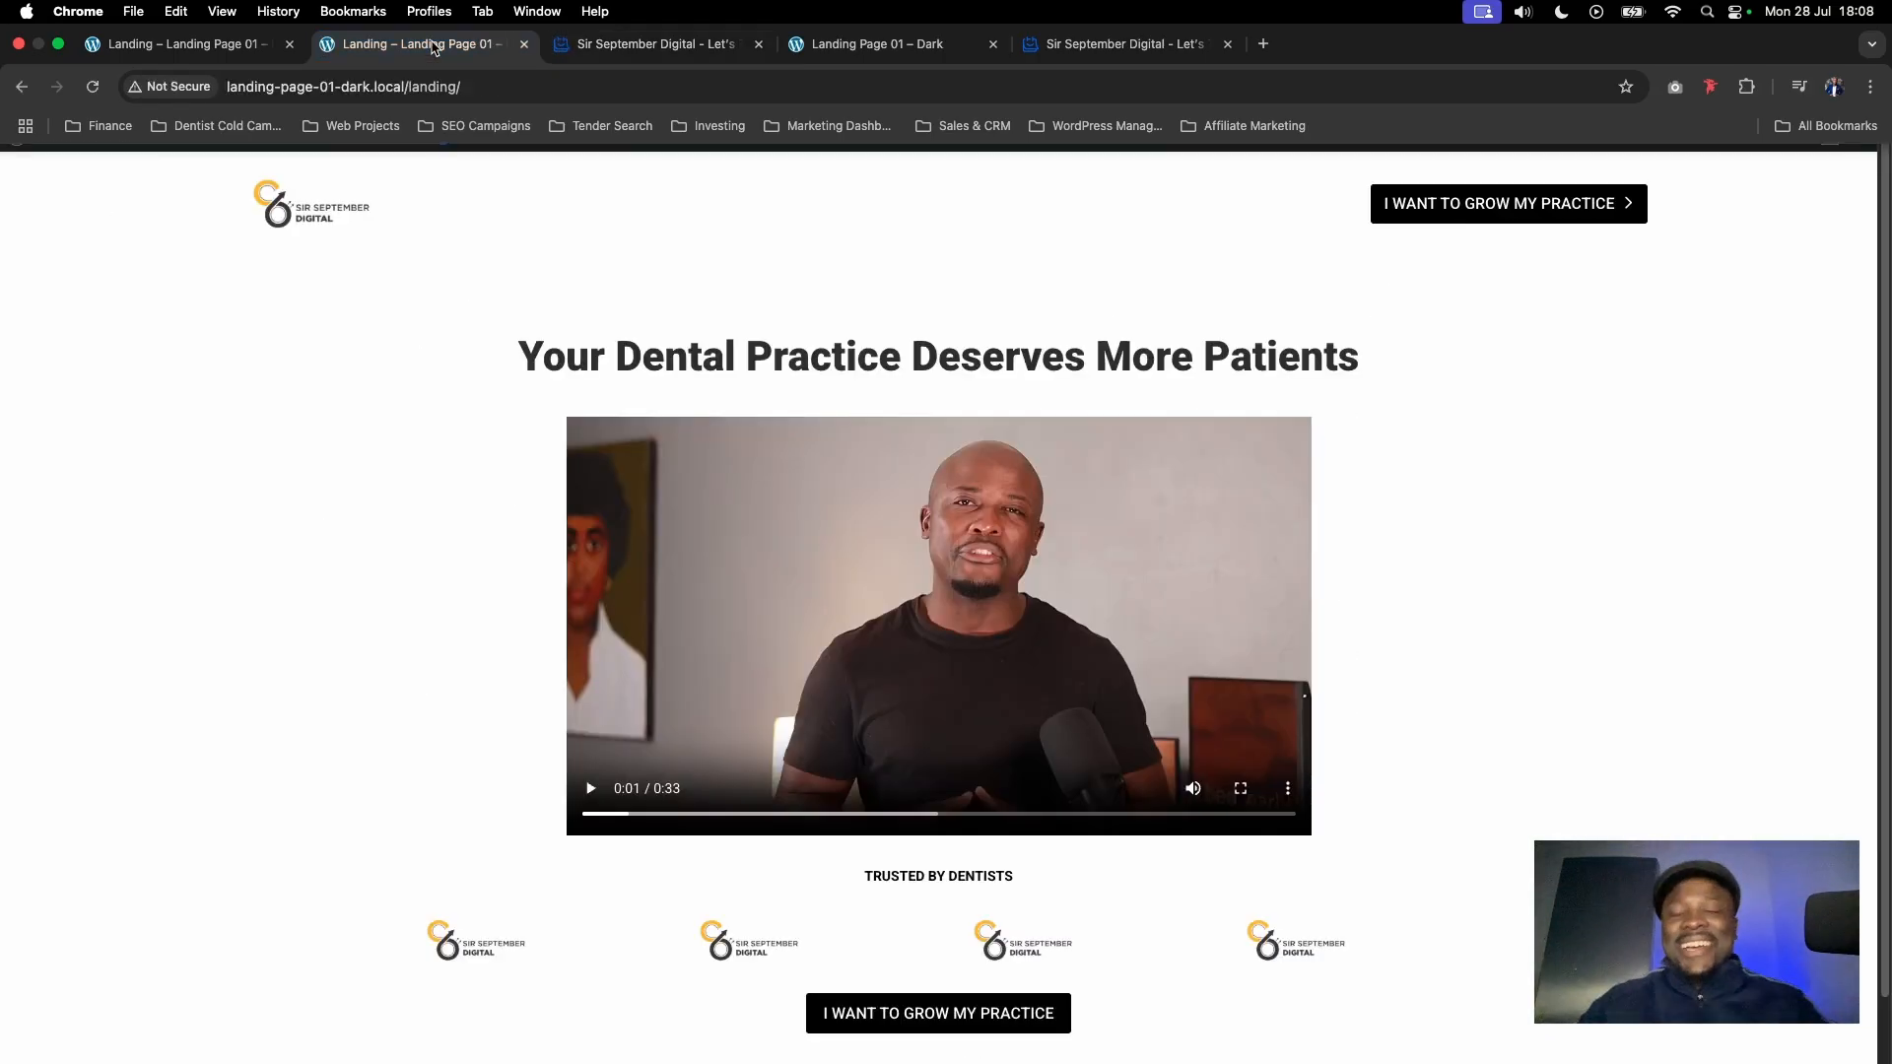